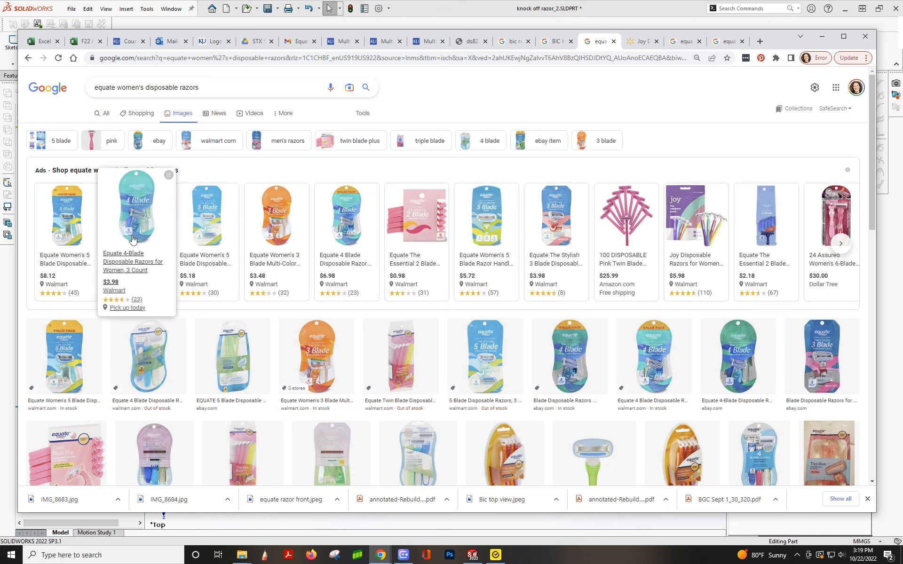
View the Walmart listing for the Equate Women's 3 Blade razor, and return to SOLIDWORKS.
click(275, 224)
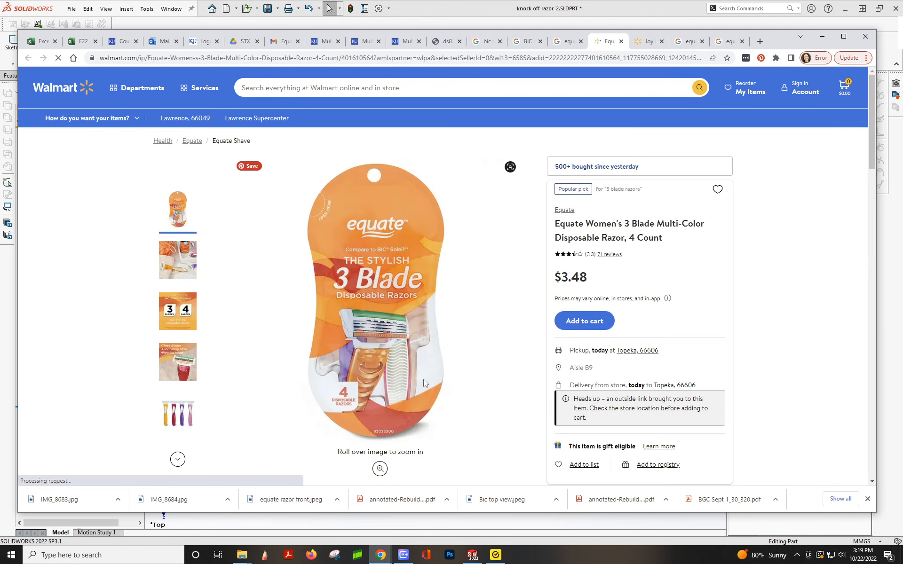
click(823, 37)
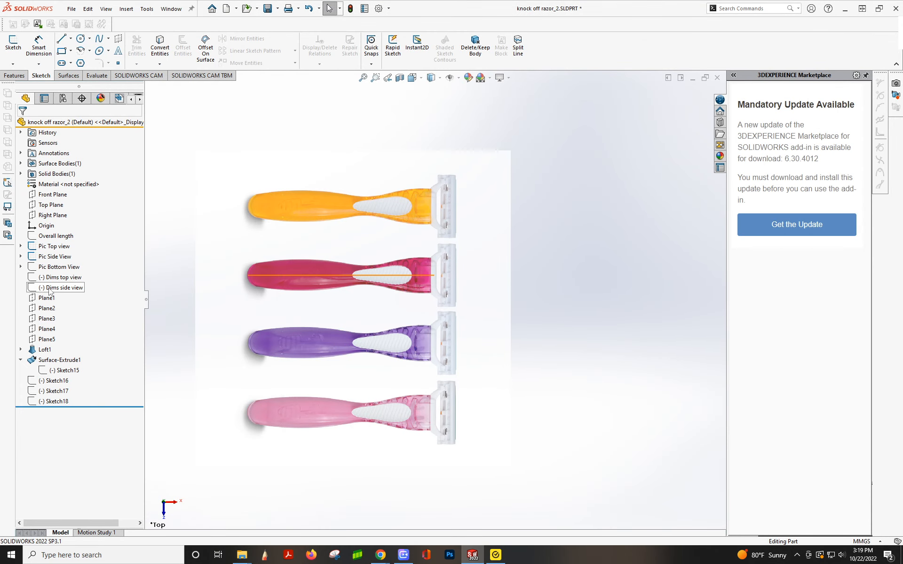
Hide the Pic Top view picture, and show the Pic Bottom View picture and the solid handle body.
click(50, 248)
click(57, 234)
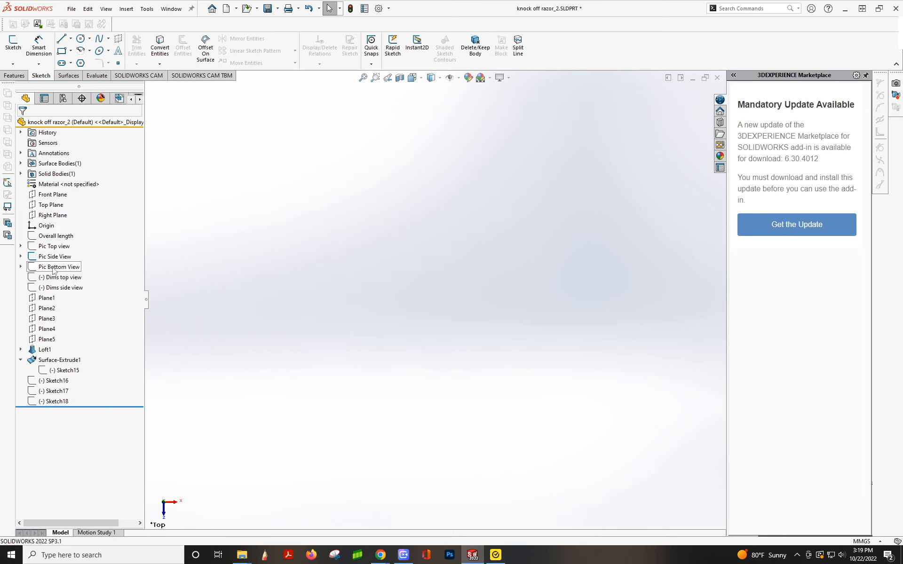
click(57, 266)
click(57, 256)
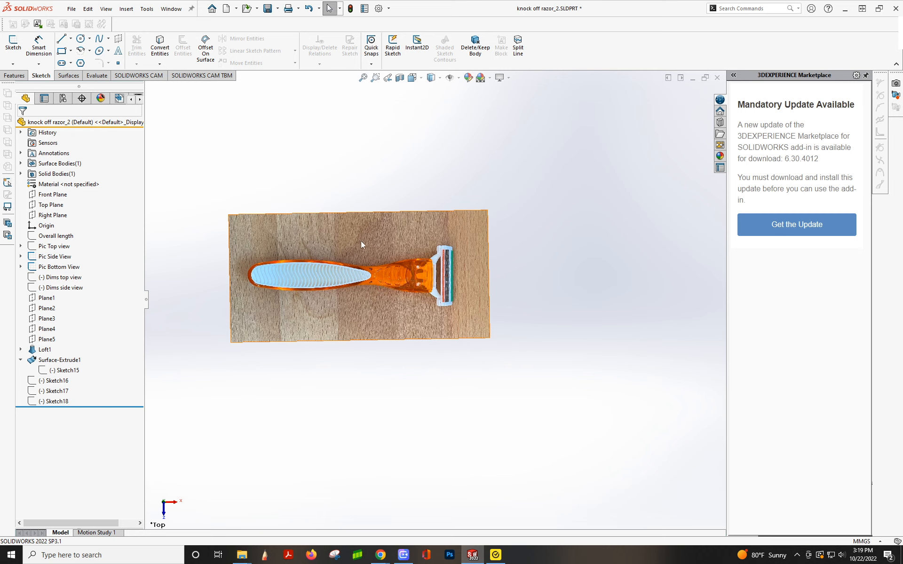
click(44, 174)
click(54, 159)
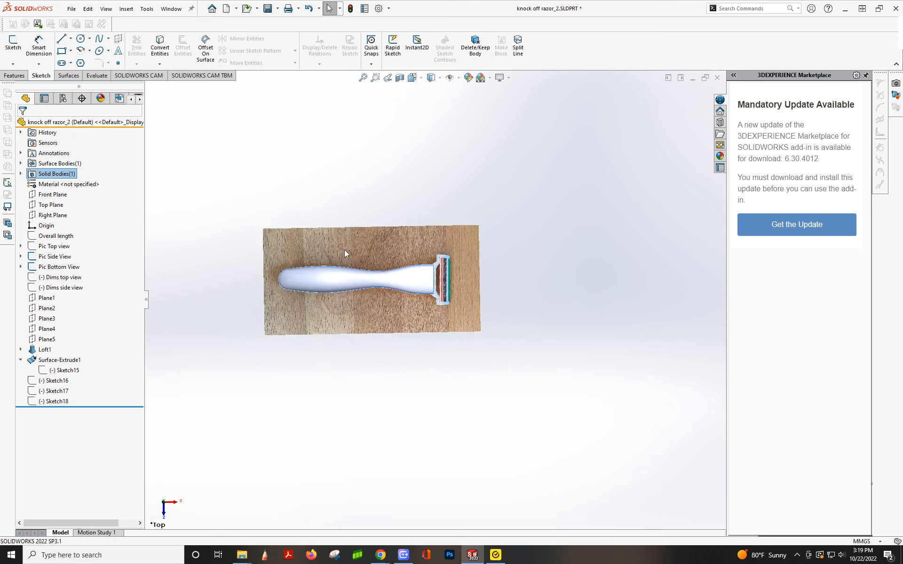
Compare the solid handle's profile with the side-view reference picture and locate the Surface-Extrude1 feature on it.
middle_drag(343, 294, 341, 115)
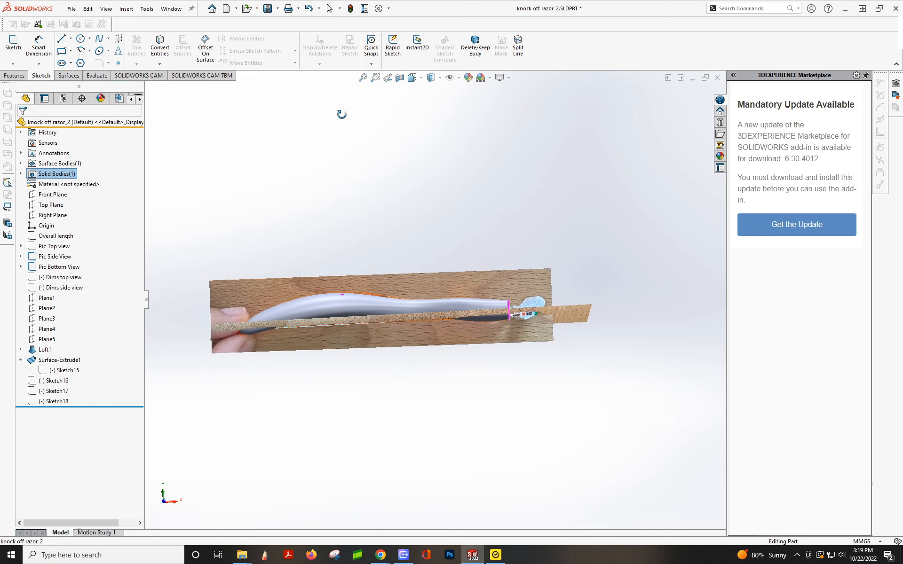
scroll(318, 312, down, 5)
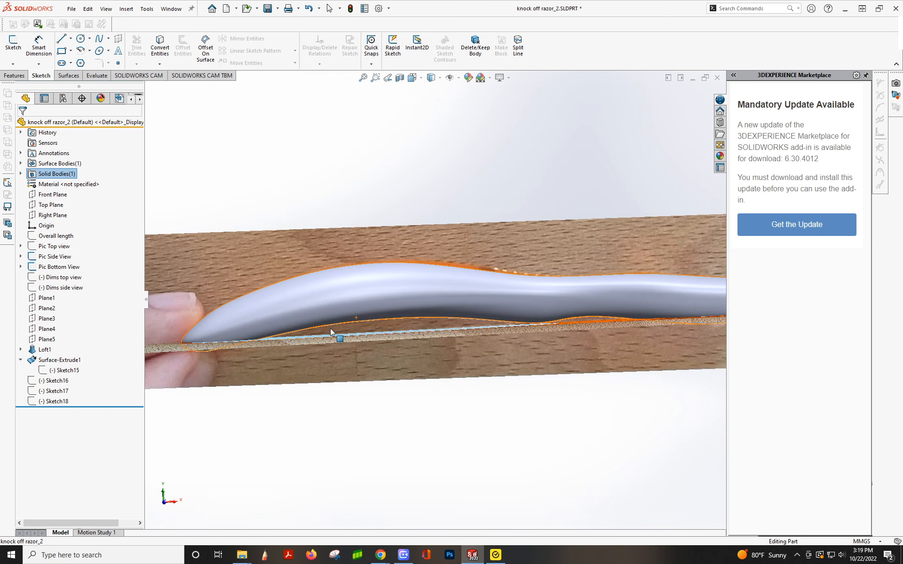
scroll(367, 323, up, 3)
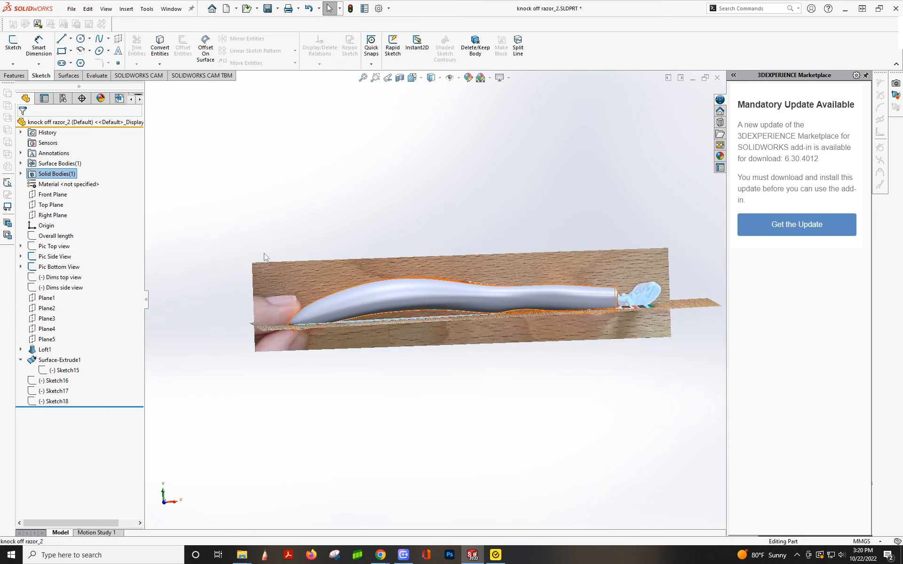
click(57, 361)
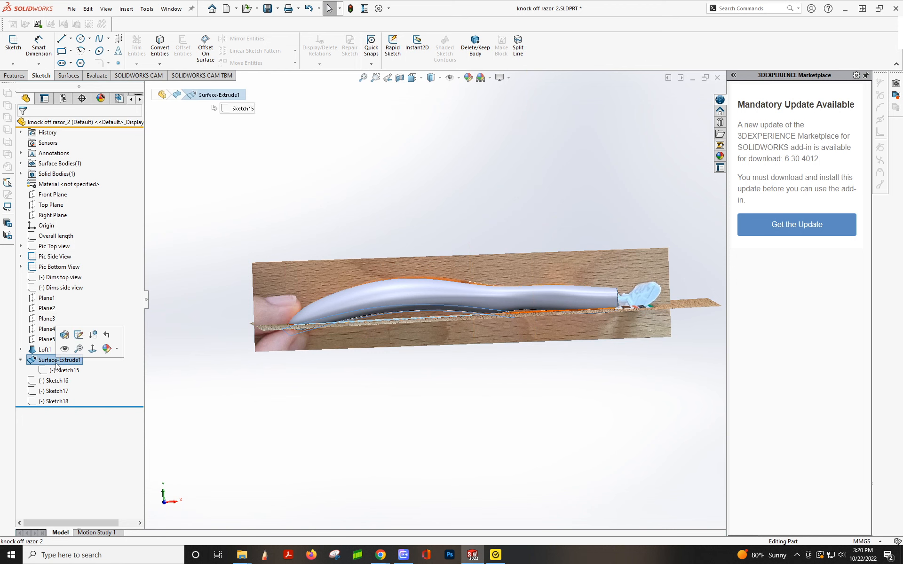
middle_drag(350, 324, 356, 219)
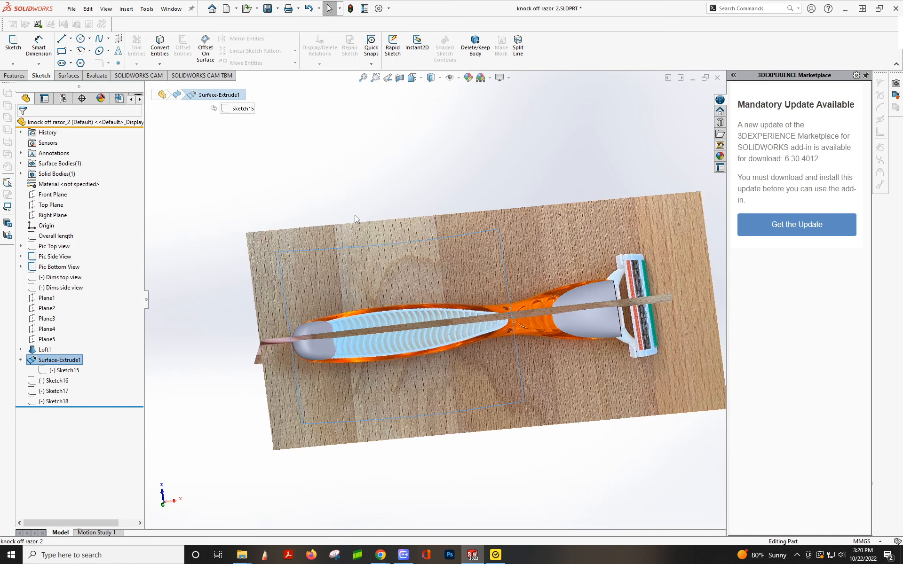
Hide the Pic Side View and Pic Bottom View reference pictures.
right_click(43, 260)
click(49, 246)
right_click(41, 270)
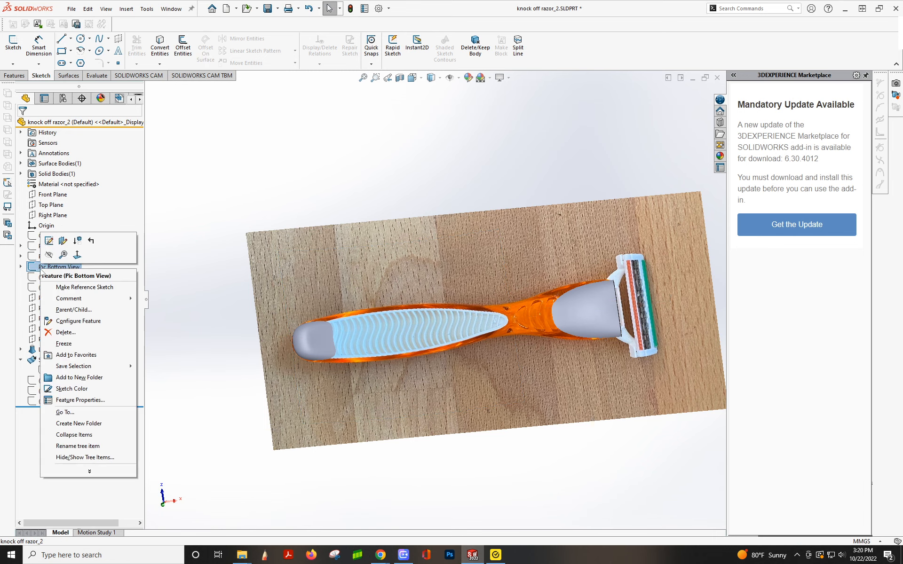
click(49, 254)
middle_drag(361, 263, 353, 447)
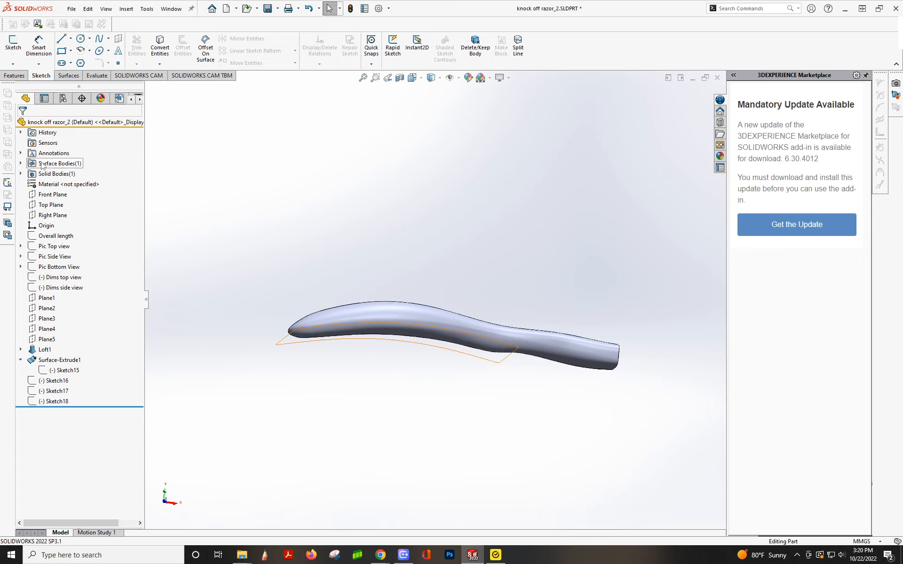
Show the Surface-Extrude1 surface body and inspect where it cuts through the underside of the handle.
click(20, 163)
click(57, 174)
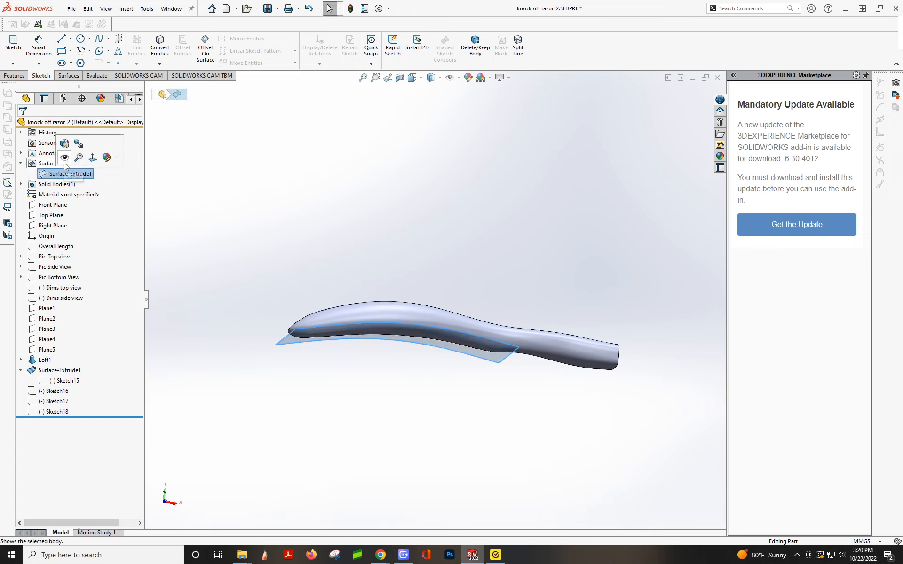
middle_drag(383, 326, 369, 181)
middle_drag(461, 334, 413, 337)
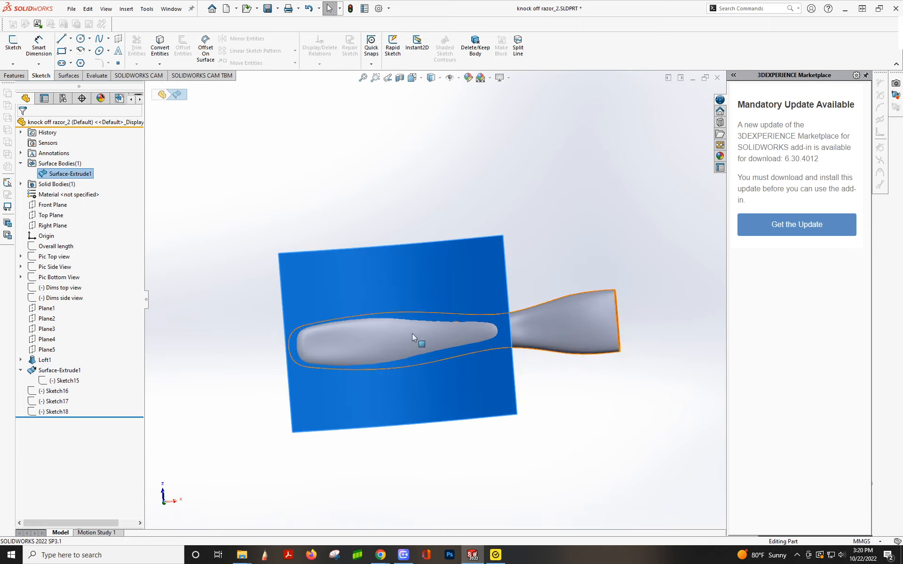
Open Sketch16, the closed grip outline on the underside of the handle, for editing.
click(51, 391)
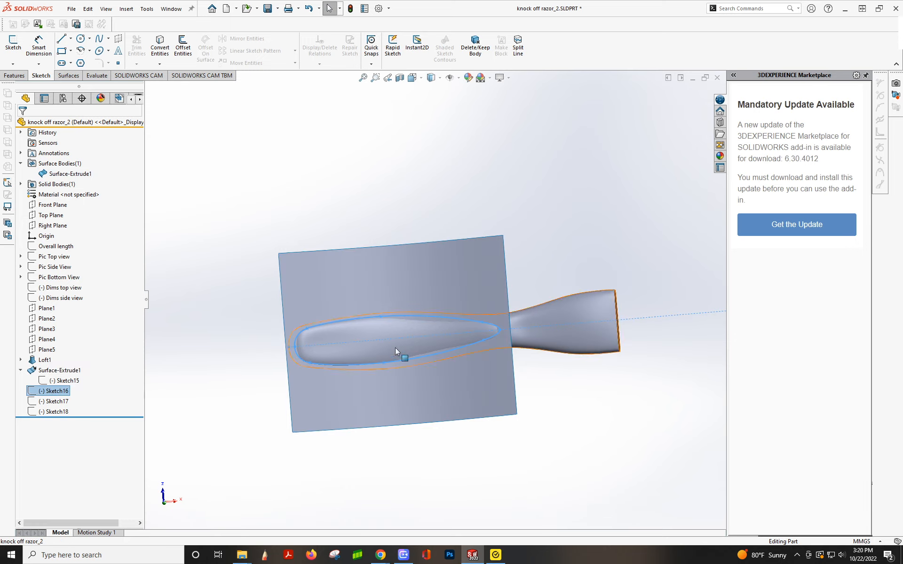
middle_drag(445, 349, 428, 235)
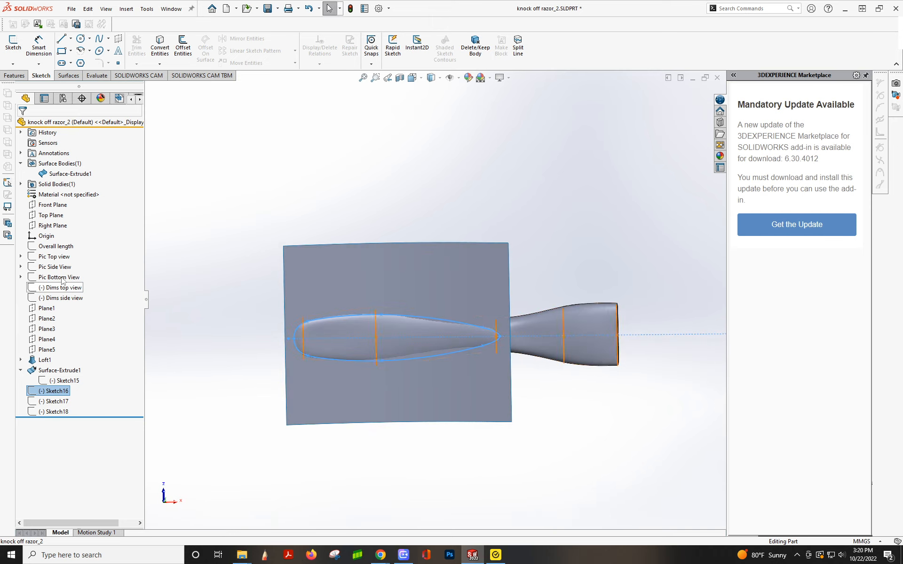
click(50, 215)
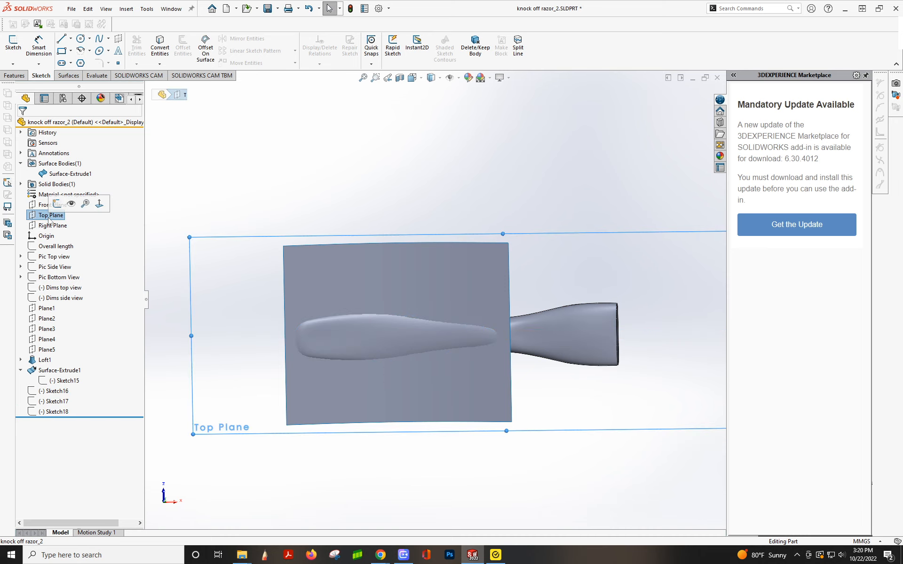
click(62, 393)
click(74, 366)
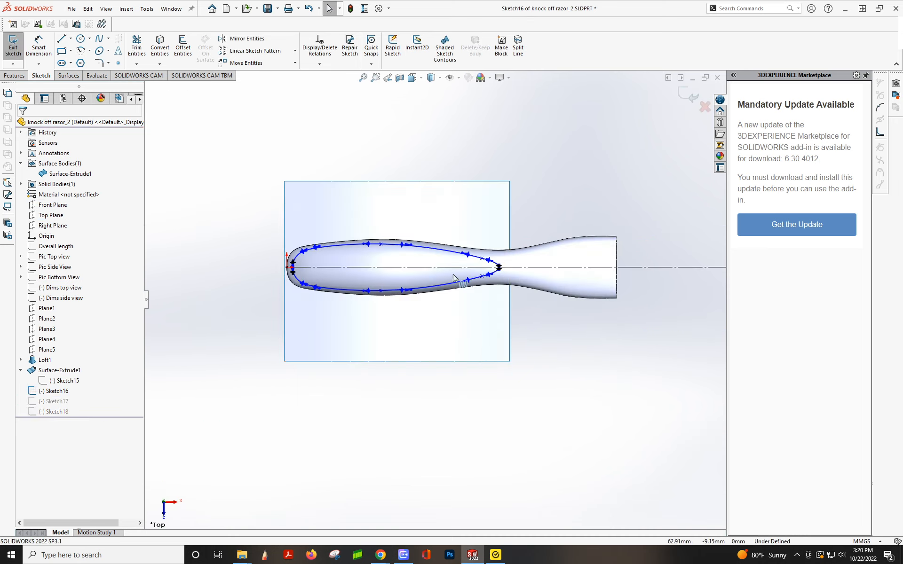
scroll(453, 278, up, 1)
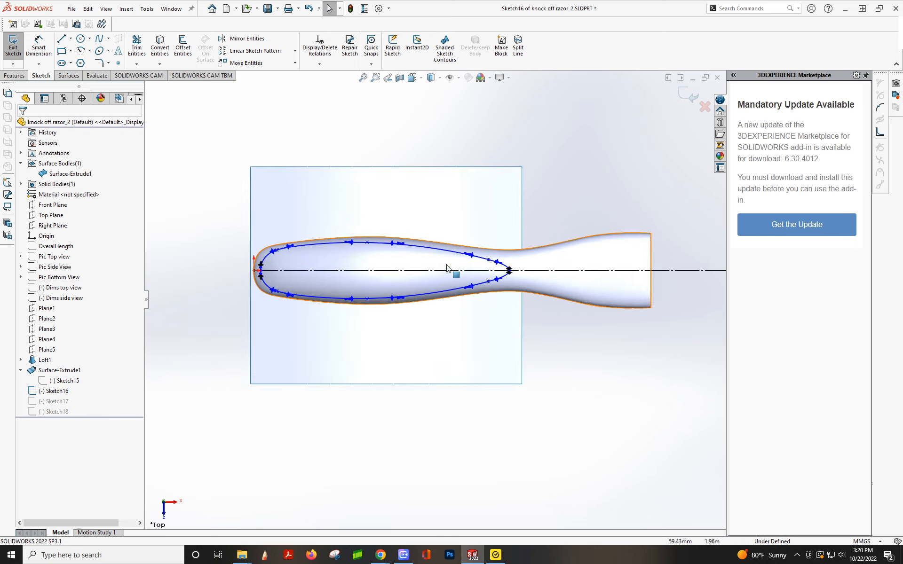
Hide the solid body and the surface body so that only the Sketch16 outline is displayed.
click(48, 184)
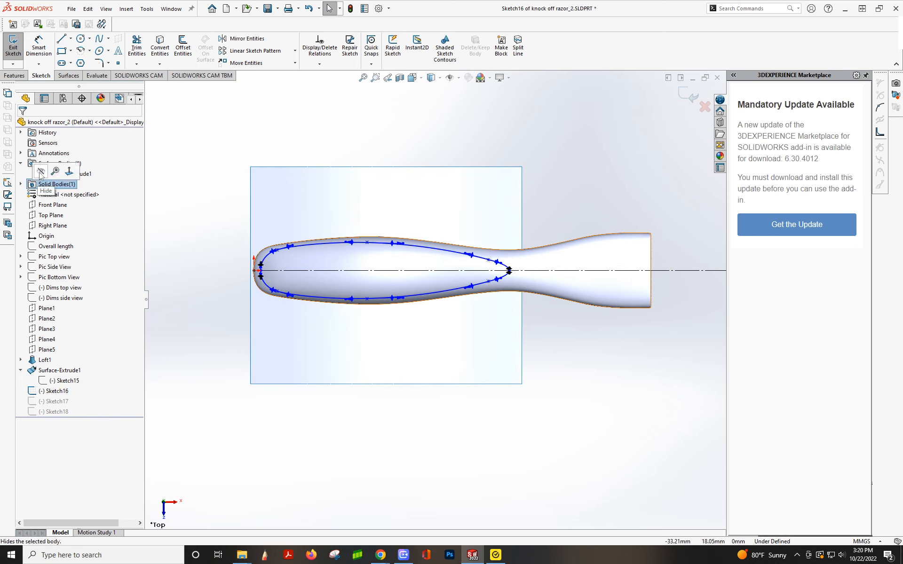
click(40, 173)
click(50, 165)
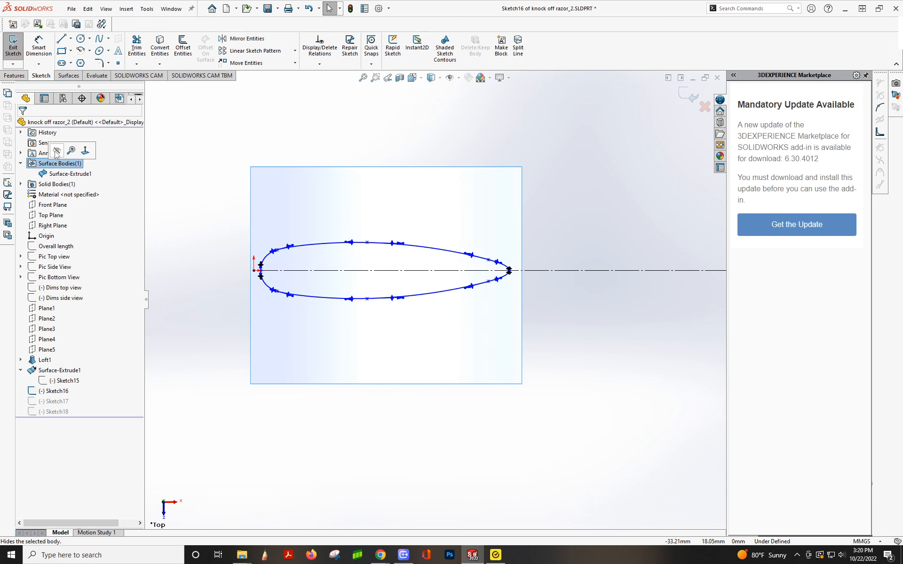
click(57, 153)
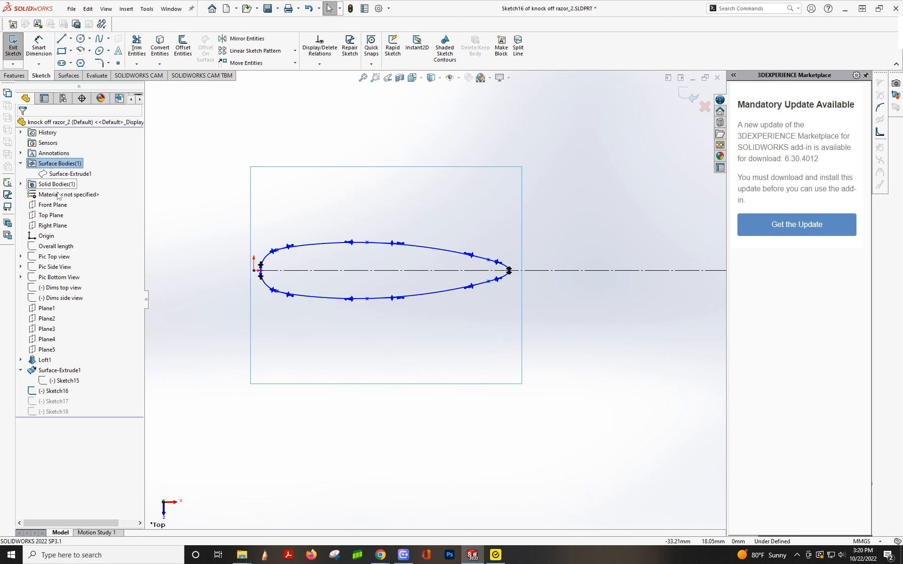
Show the Pic Bottom View picture to compare the grip outline with the real razor, and hide it again.
click(53, 277)
click(58, 265)
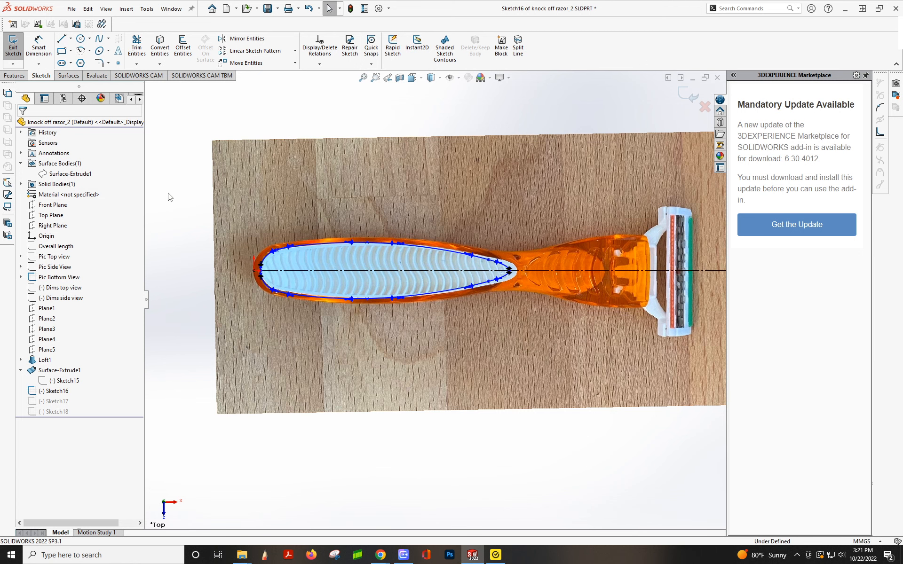
click(52, 277)
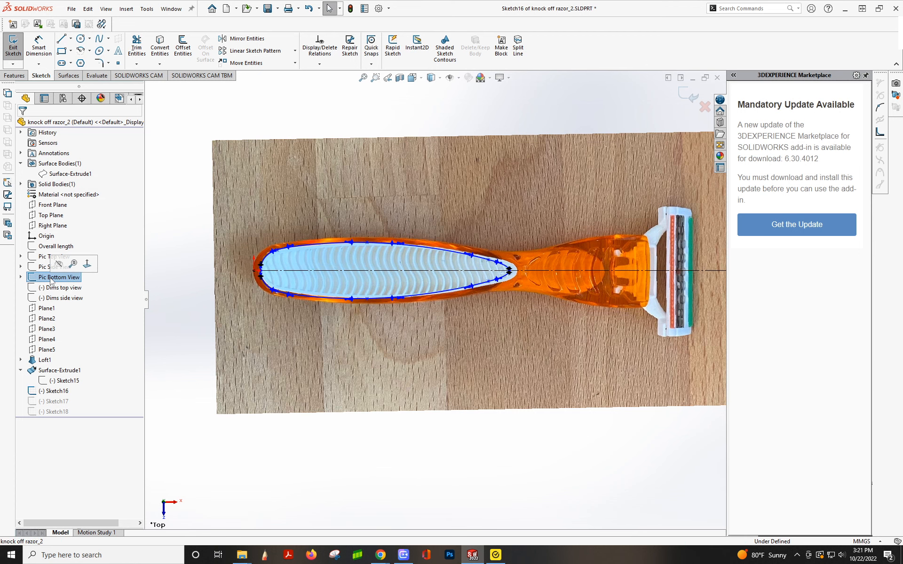
click(62, 264)
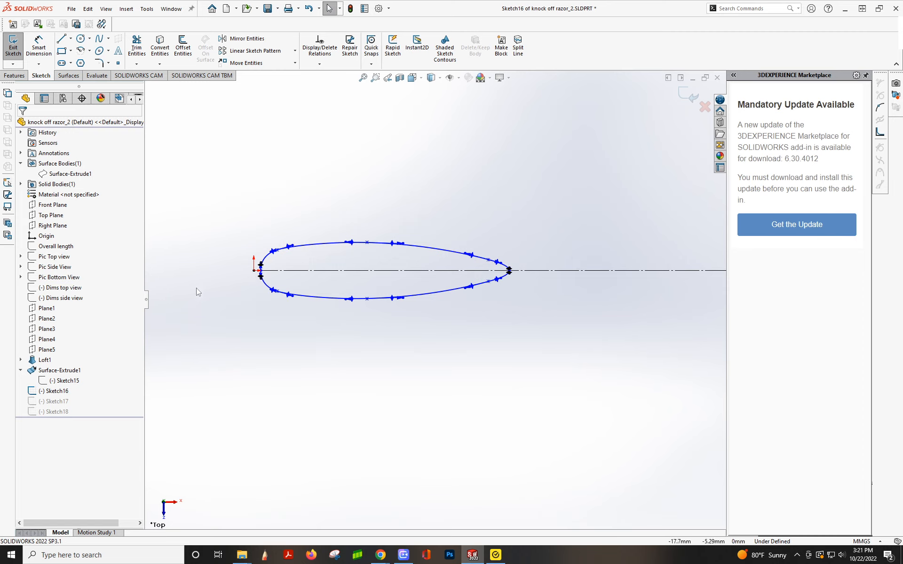
Show the Surface-Extrude1 body and trim it with Sketch16, keeping only the region inside the grip outline.
click(71, 173)
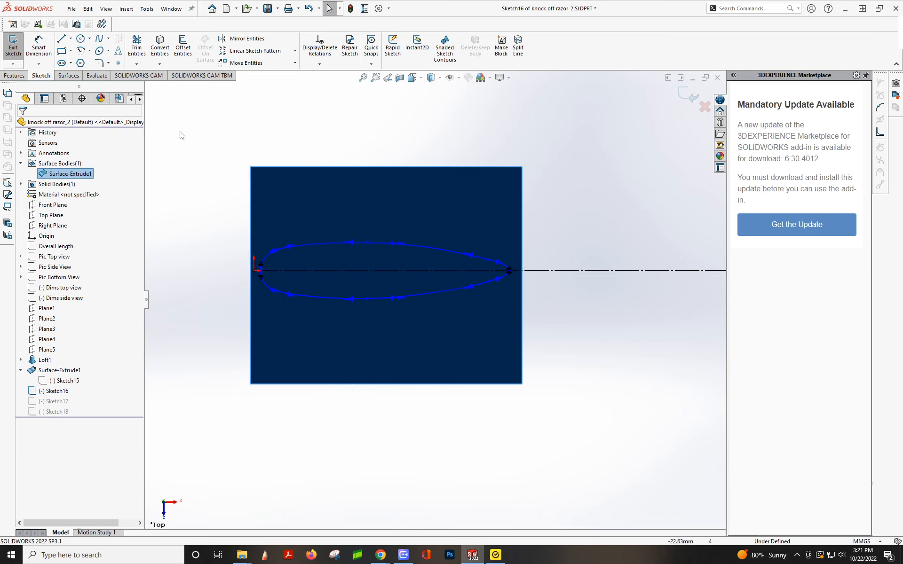
click(381, 133)
click(331, 244)
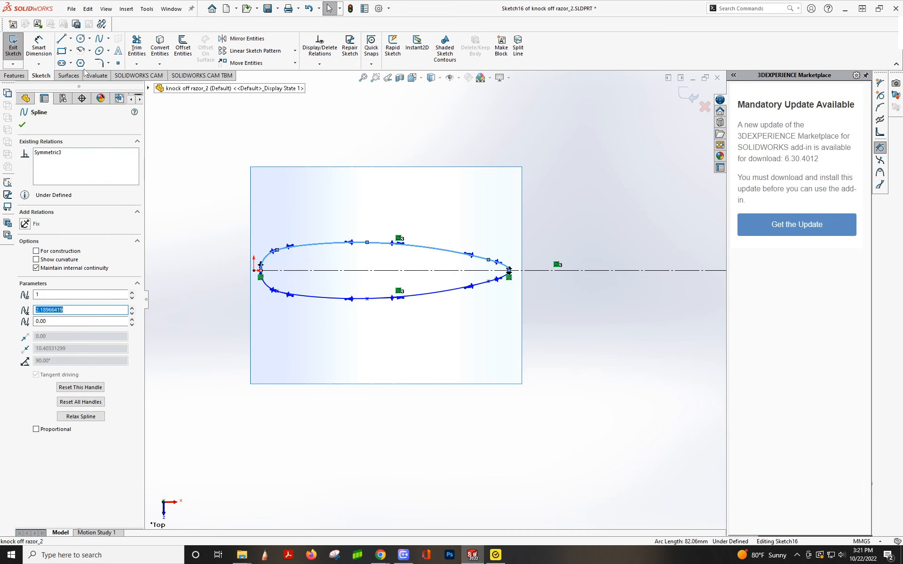
click(68, 76)
click(346, 52)
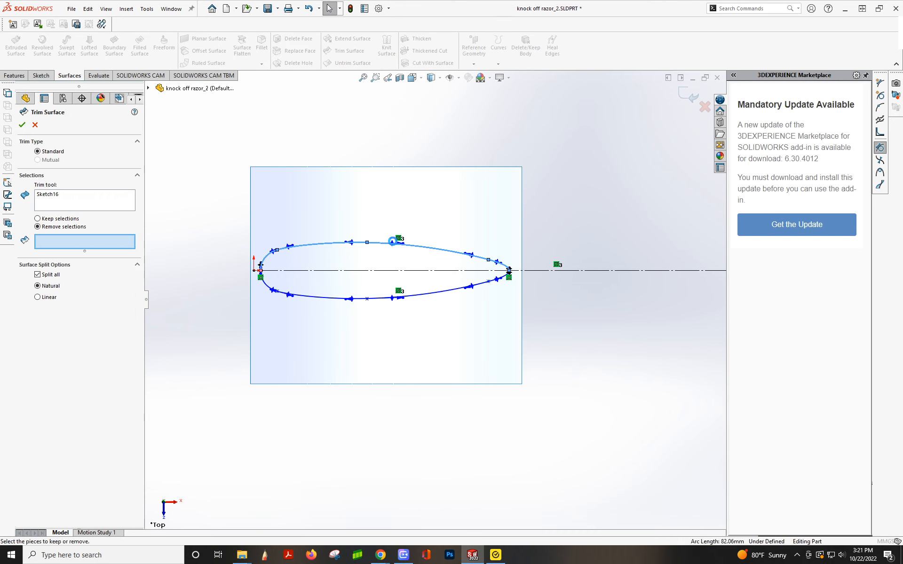
click(367, 261)
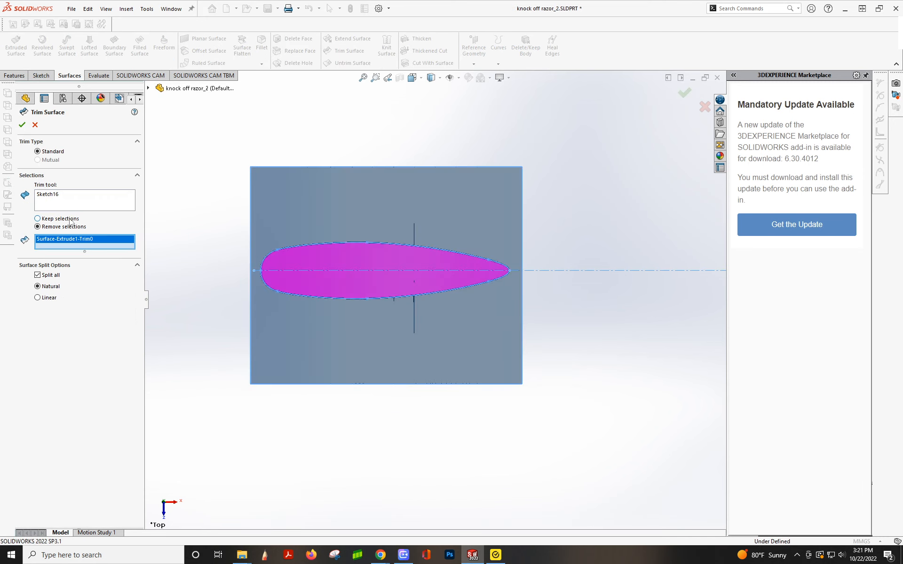
click(22, 125)
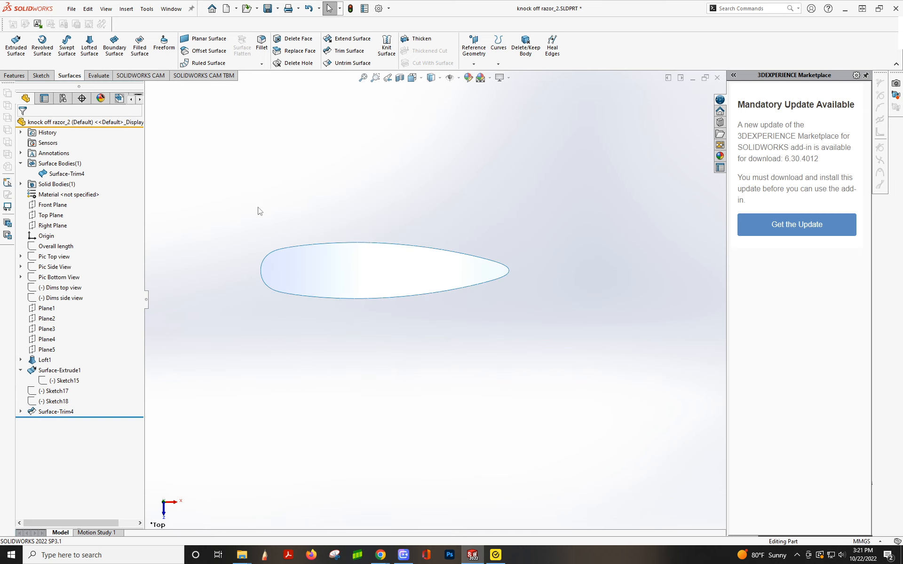
Show the Loft1 solid body again and set the view orientation to Front.
middle_drag(346, 219, 340, 239)
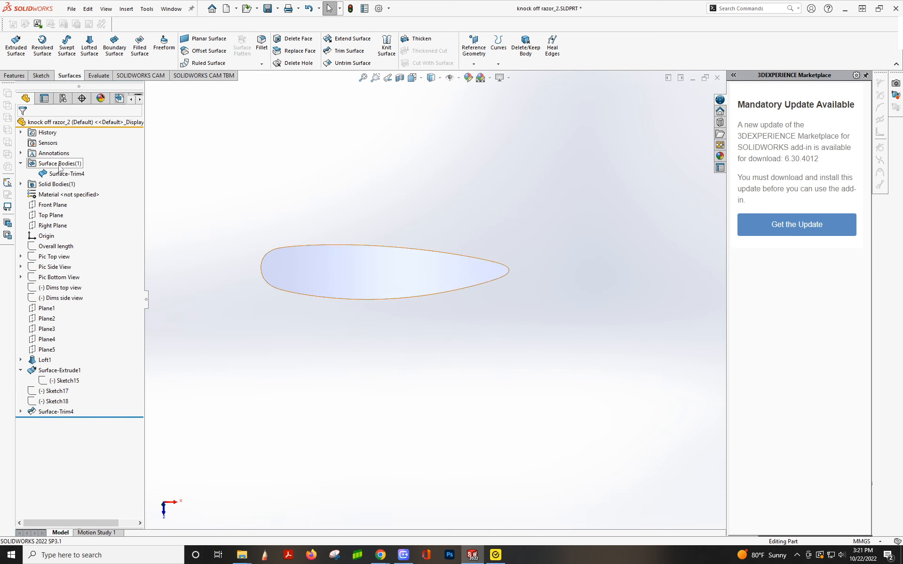
click(20, 184)
click(55, 194)
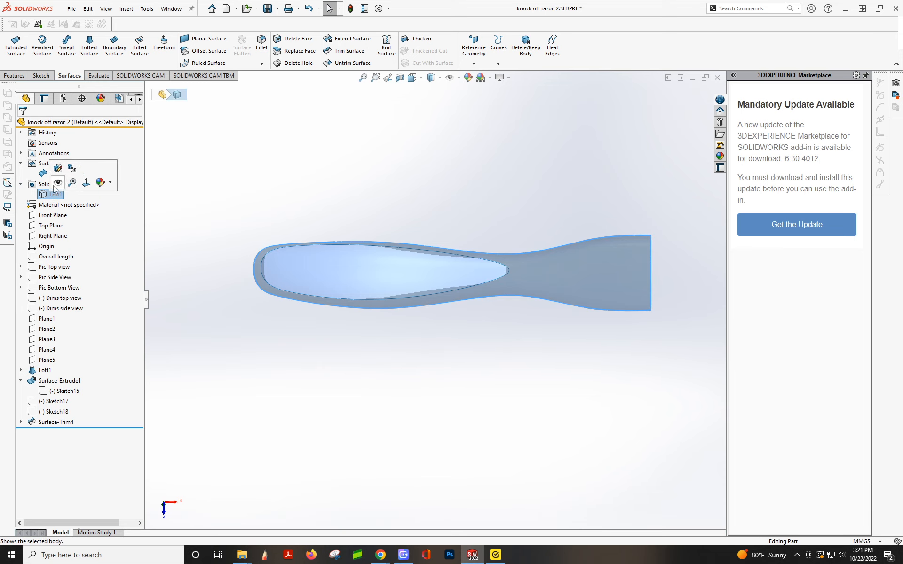
click(57, 182)
click(289, 197)
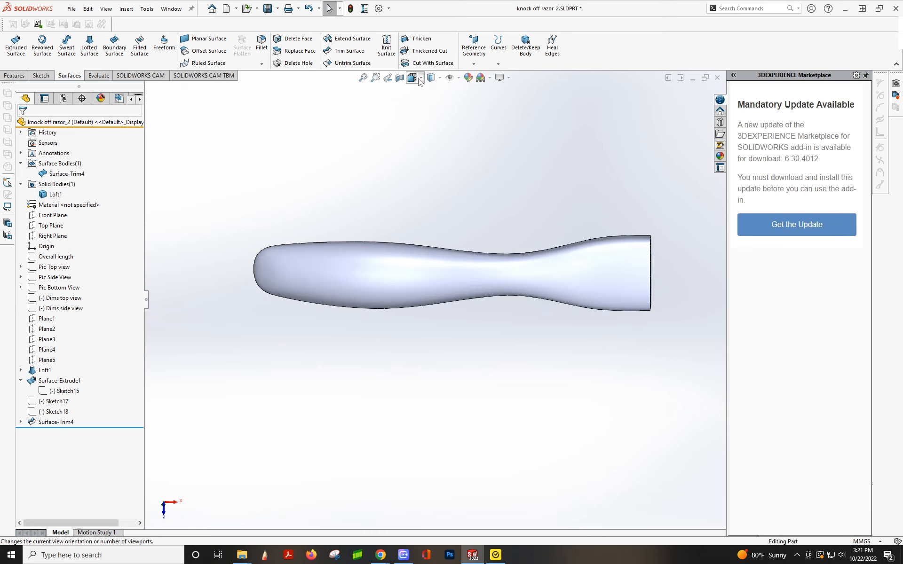
click(412, 78)
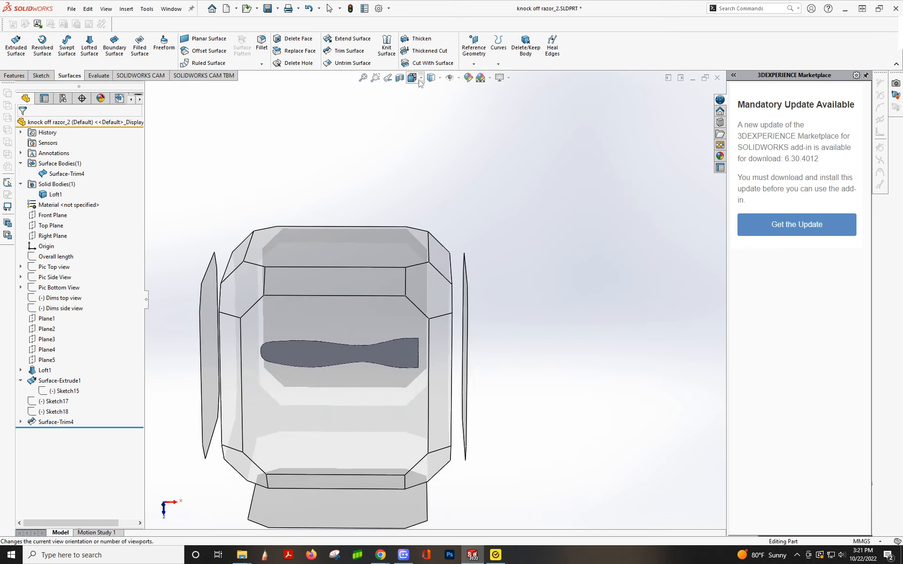
click(421, 79)
click(429, 119)
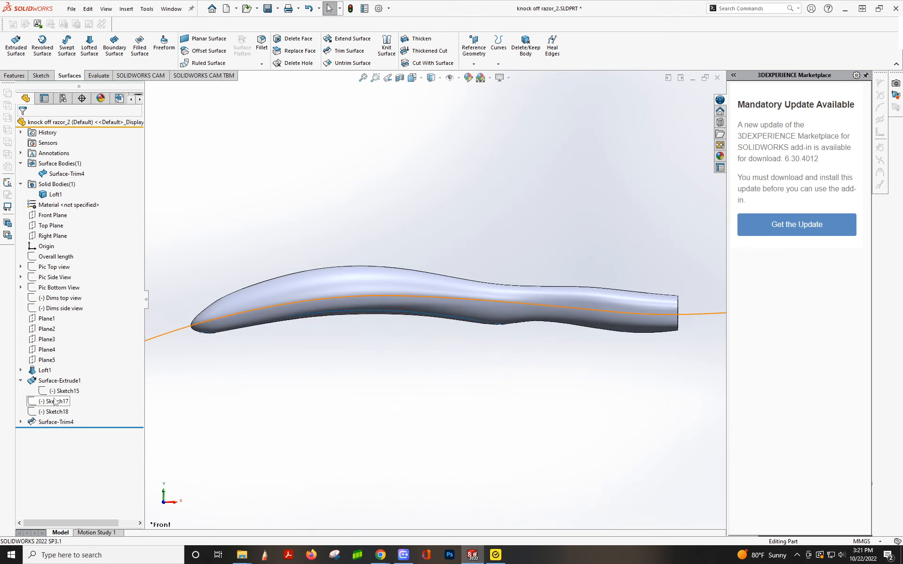
Examine the Dims side view sketch and the Loft1 profile Sketch9 against the handle body.
click(56, 312)
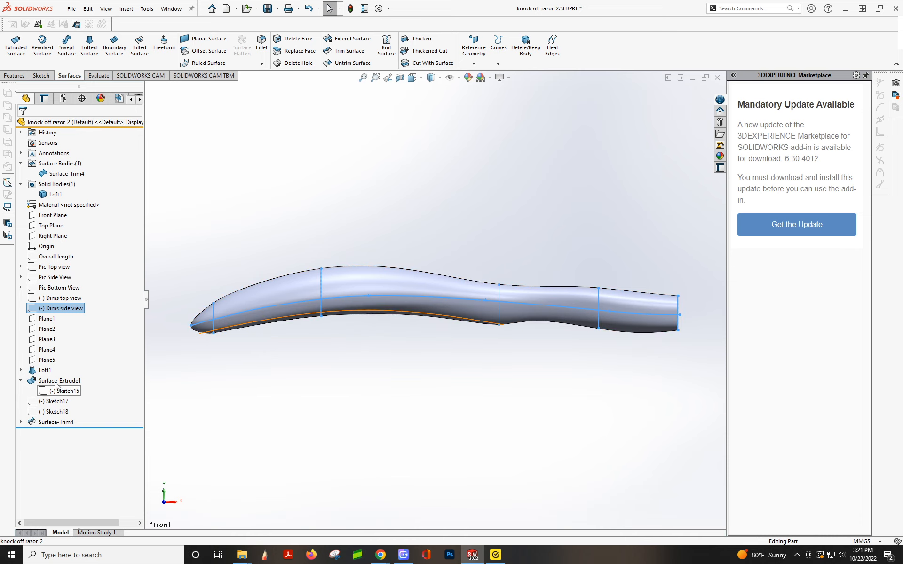
key(ctrl+7)
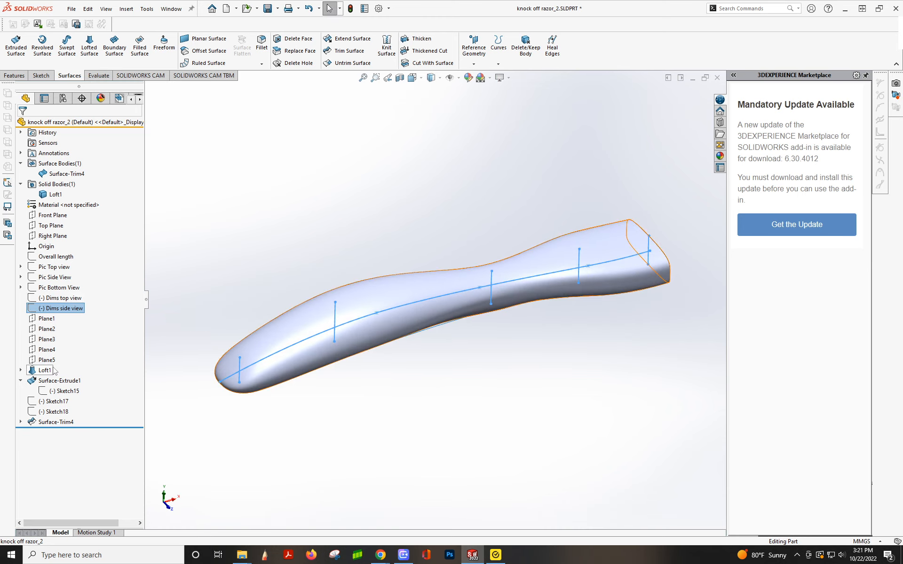
click(20, 370)
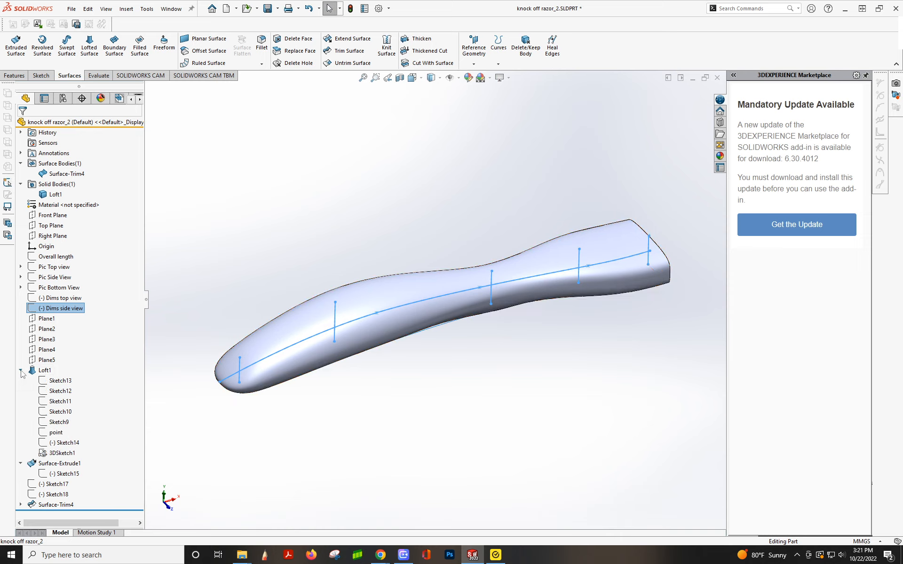
click(52, 422)
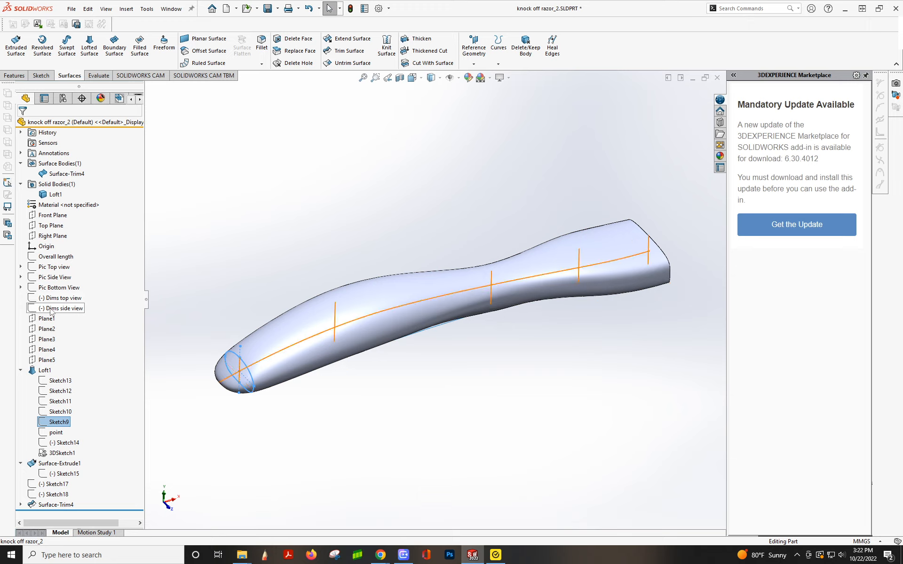
click(255, 270)
mouse_move(323, 322)
middle_down()
mouse_move(369, 357)
mouse_move(336, 281)
mouse_move(329, 304)
middle_up()
middle_drag(382, 323, 349, 373)
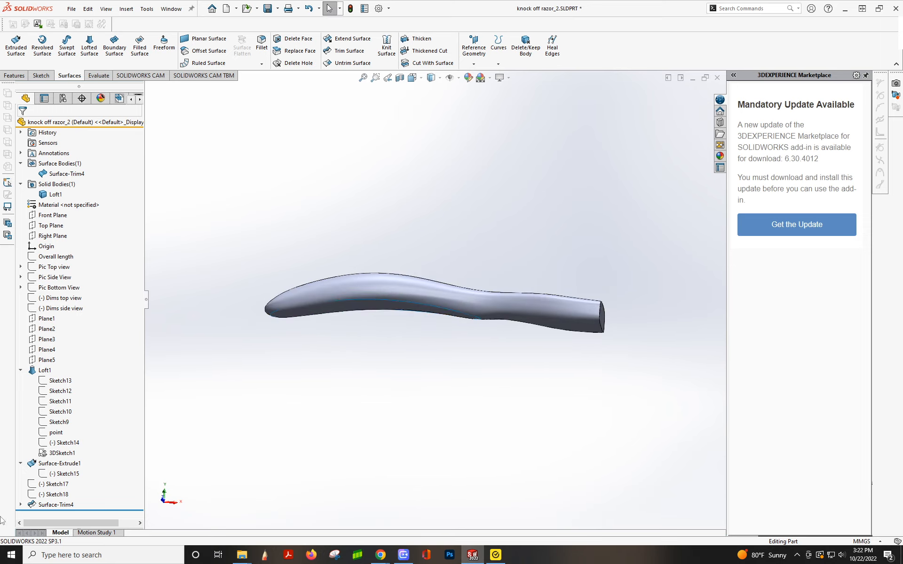
Open Sketch17 to compare its curve with the Dims side view centerline, and exit the sketch.
click(47, 486)
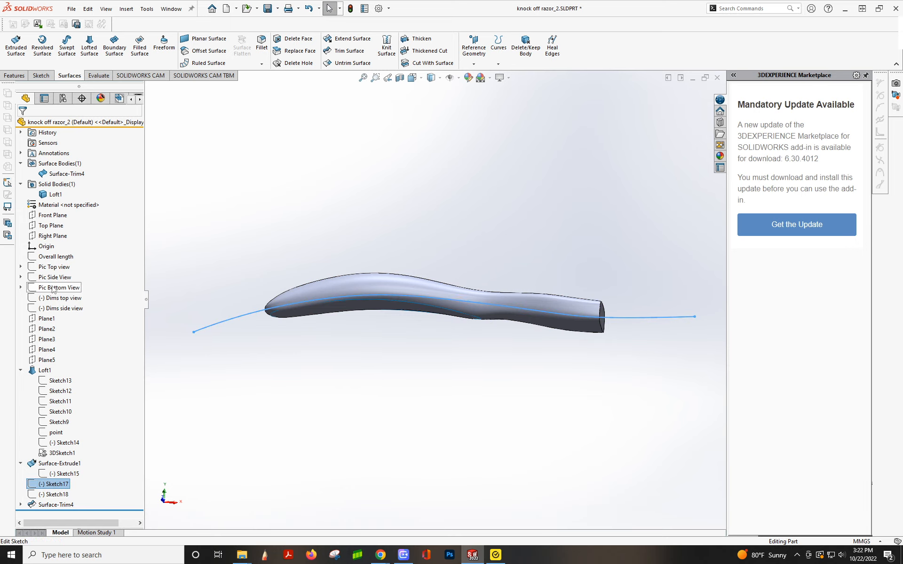
right_click(47, 485)
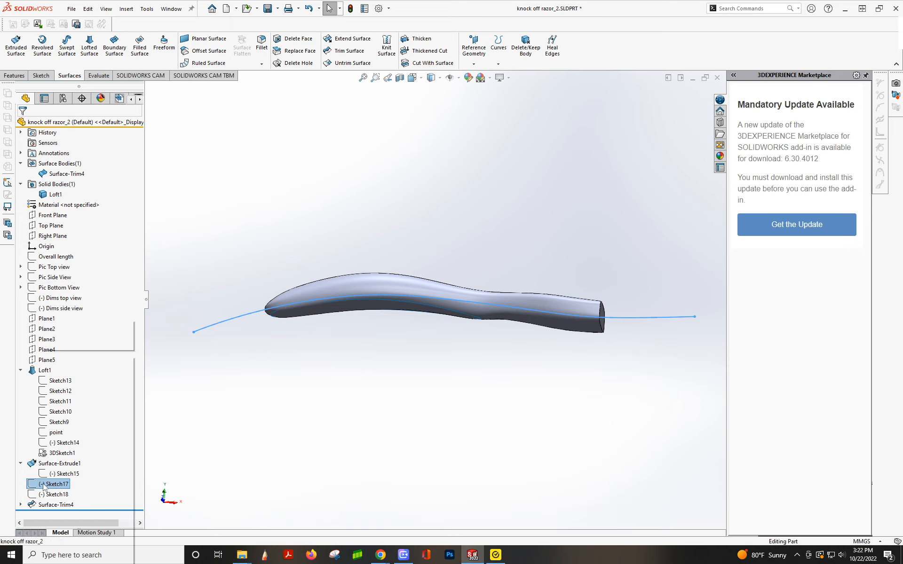
click(52, 327)
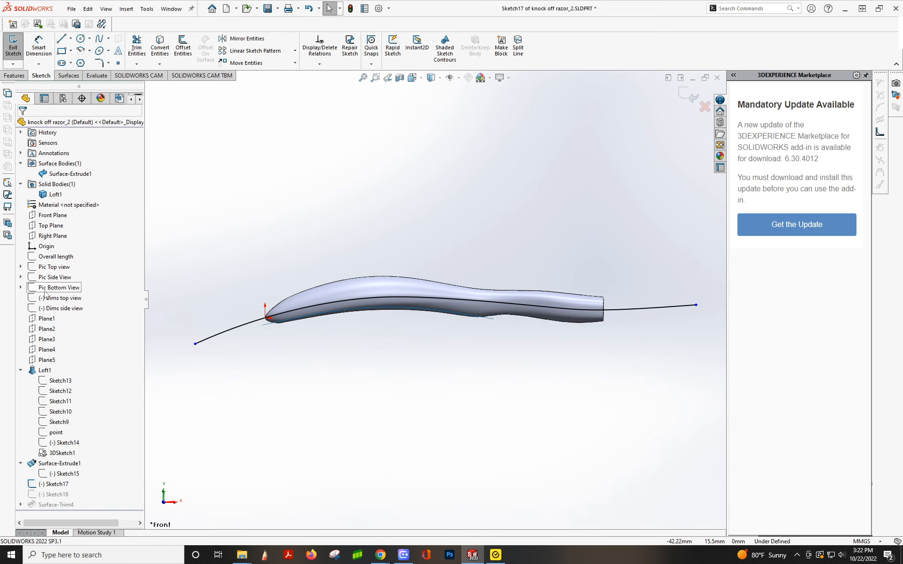
click(57, 308)
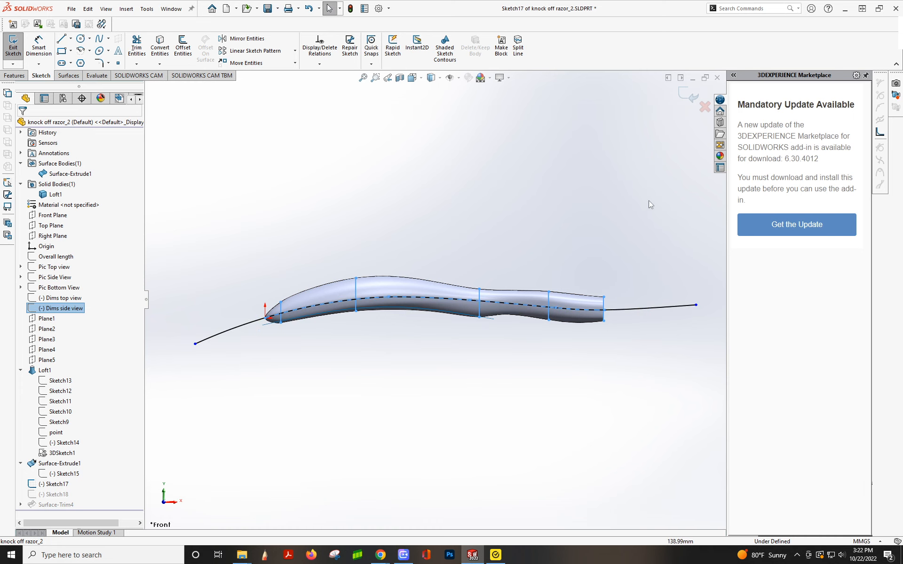
click(688, 95)
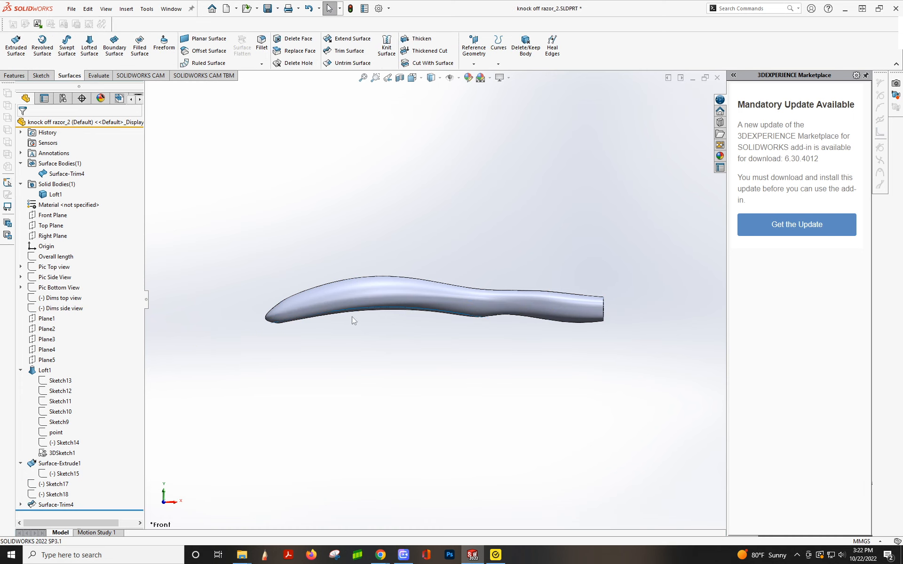
Split the handle's outer face lengthwise with a Projection split line from Sketch17.
click(53, 484)
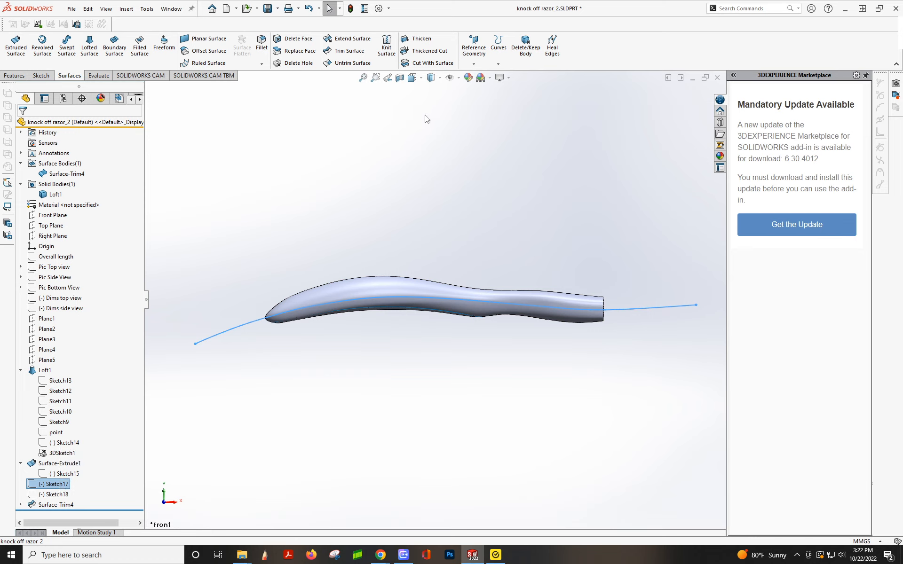
click(318, 176)
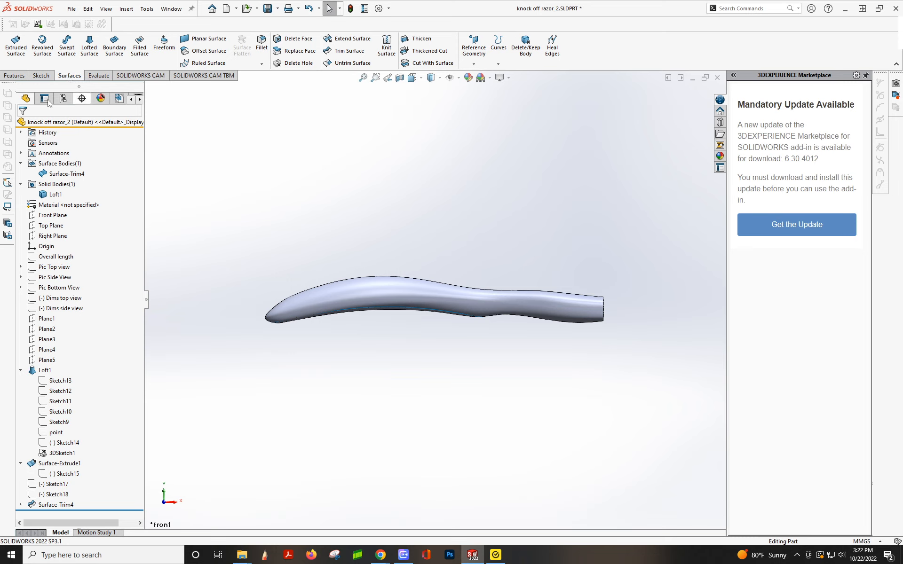
click(40, 76)
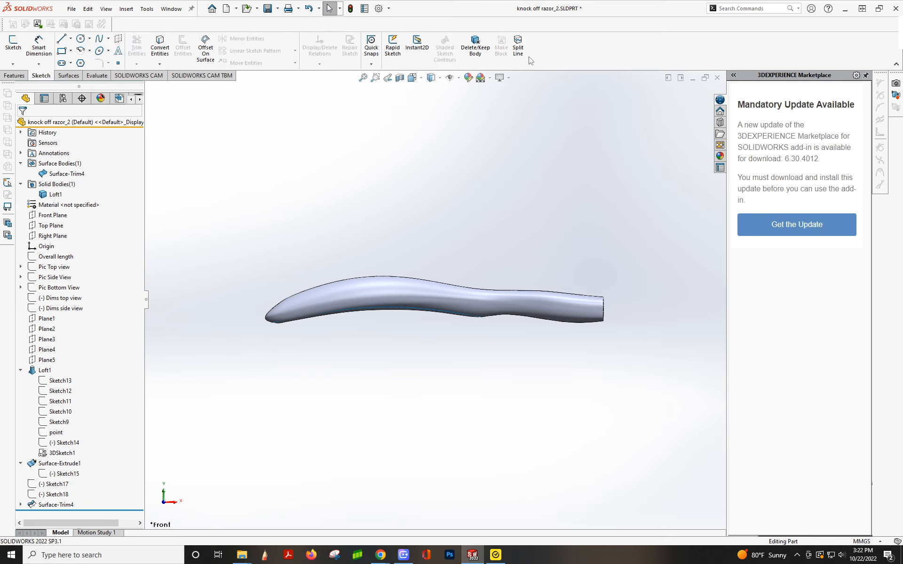
click(49, 485)
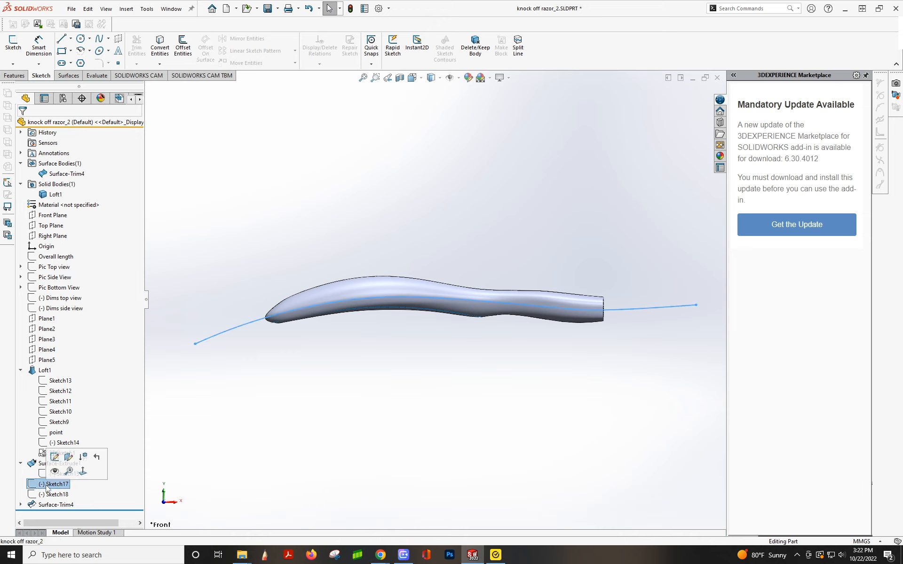
click(519, 44)
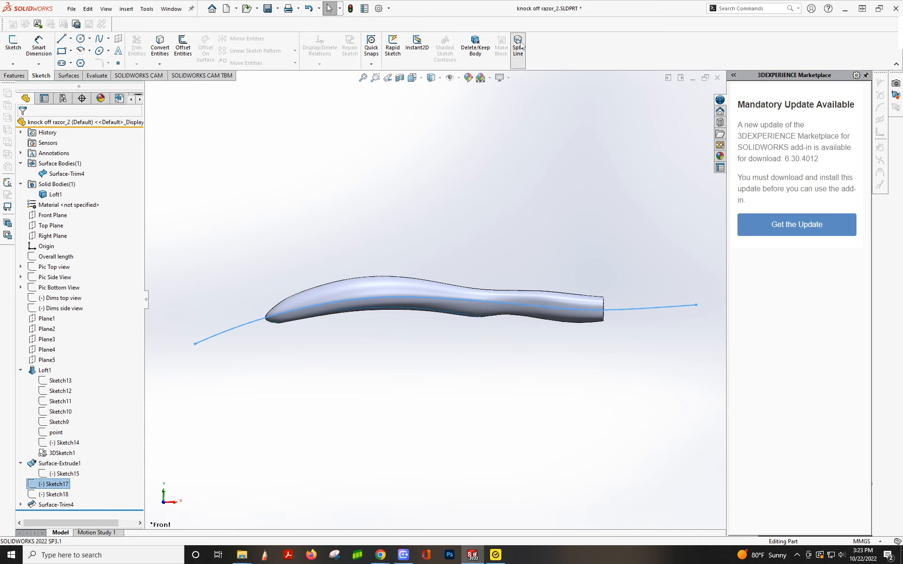
click(387, 288)
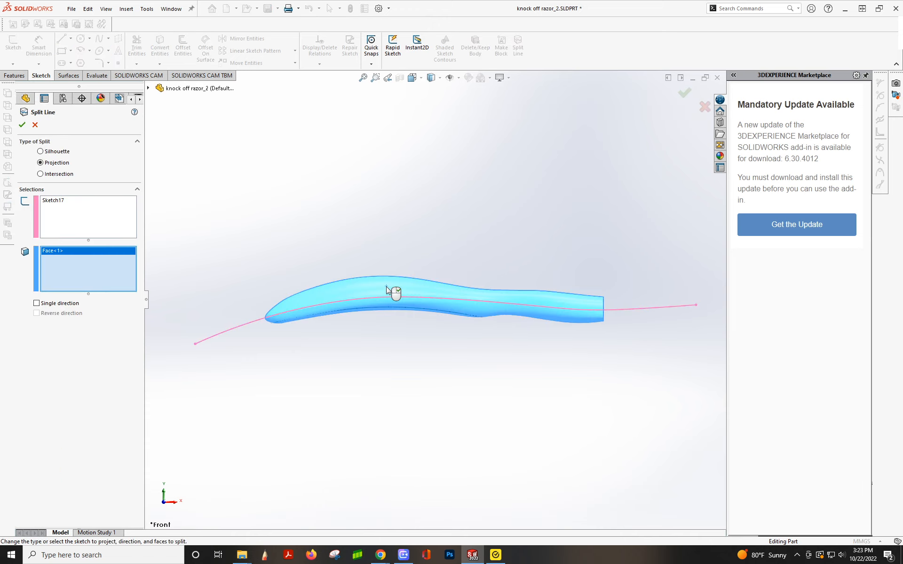
click(22, 125)
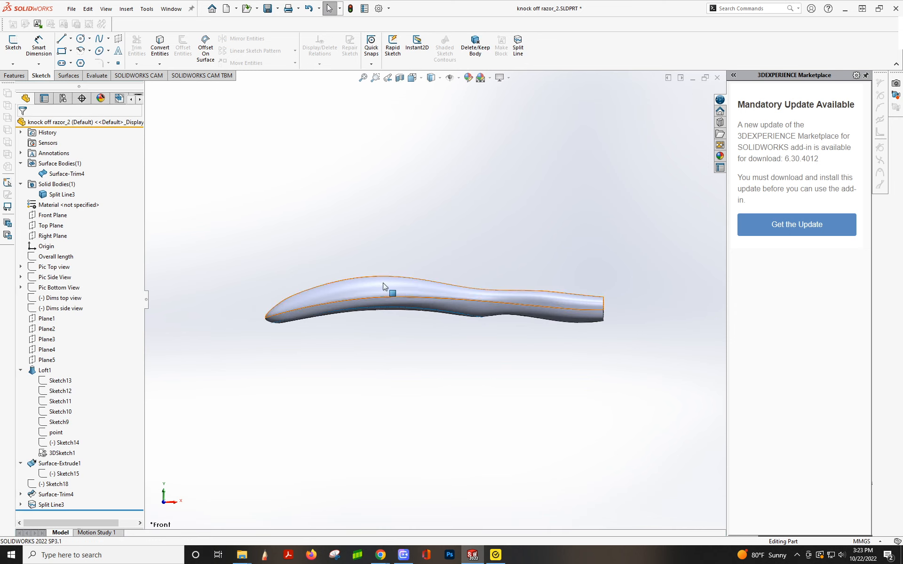
click(376, 287)
click(425, 369)
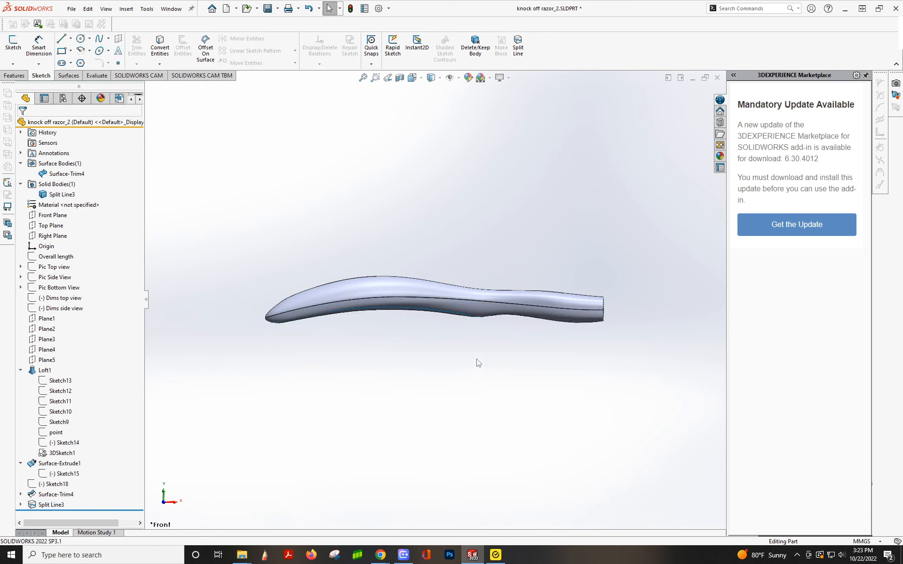
Split the handle's lower face crosswise at the neck with a Projection split line from Sketch18.
scroll(483, 328, down, 4)
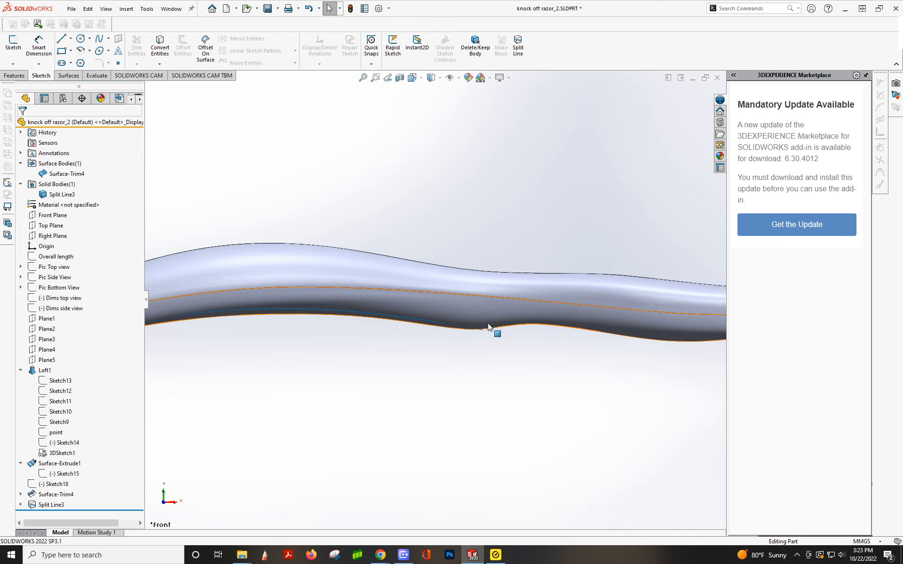
scroll(487, 300, up, 3)
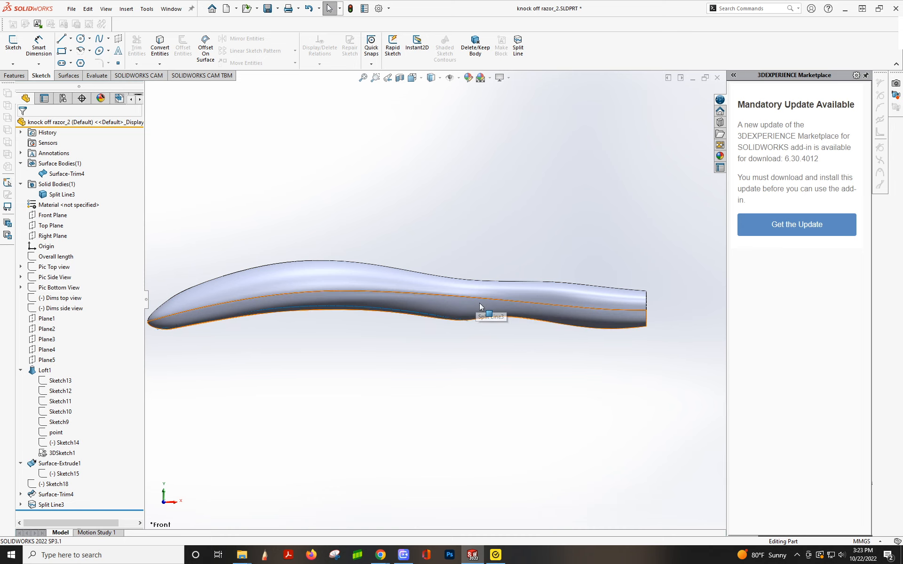
click(46, 216)
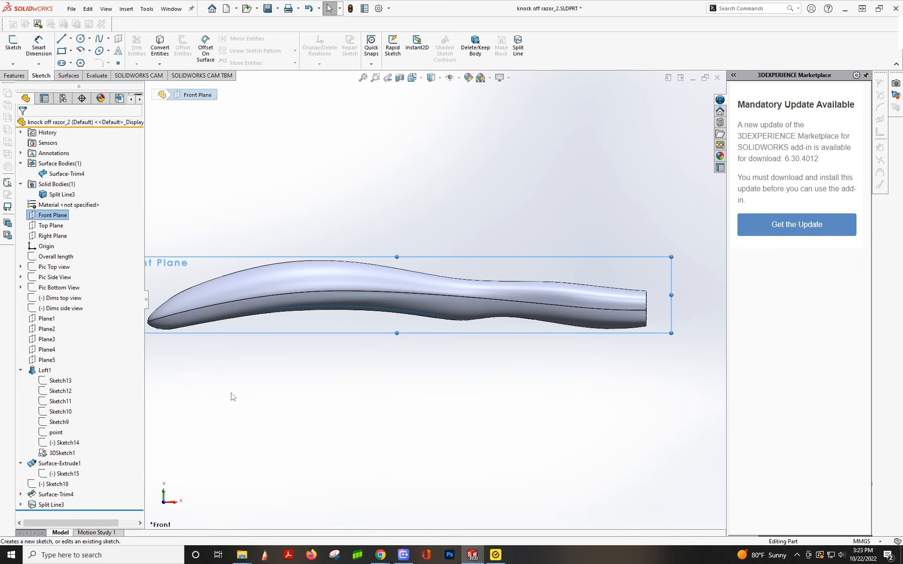
scroll(232, 393, up, 2)
click(57, 486)
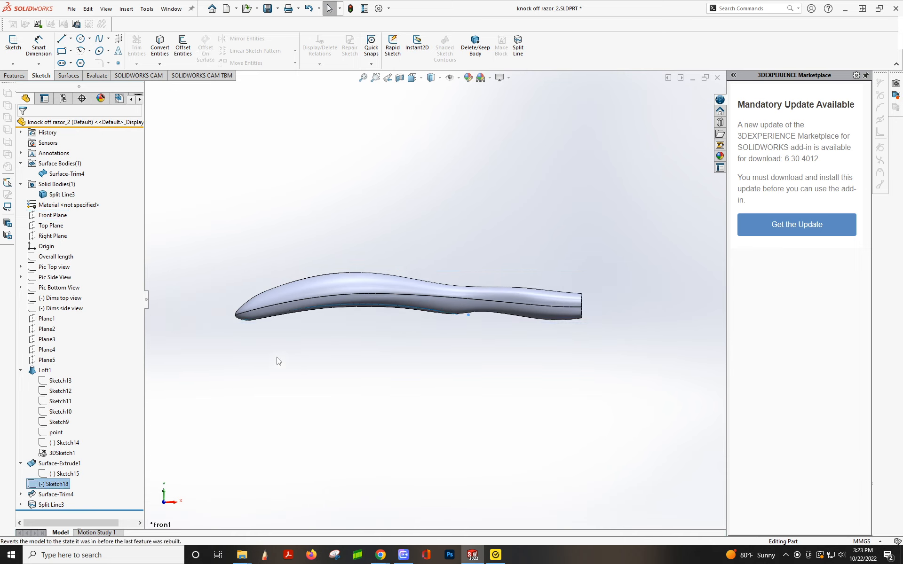
middle_drag(276, 359, 274, 199)
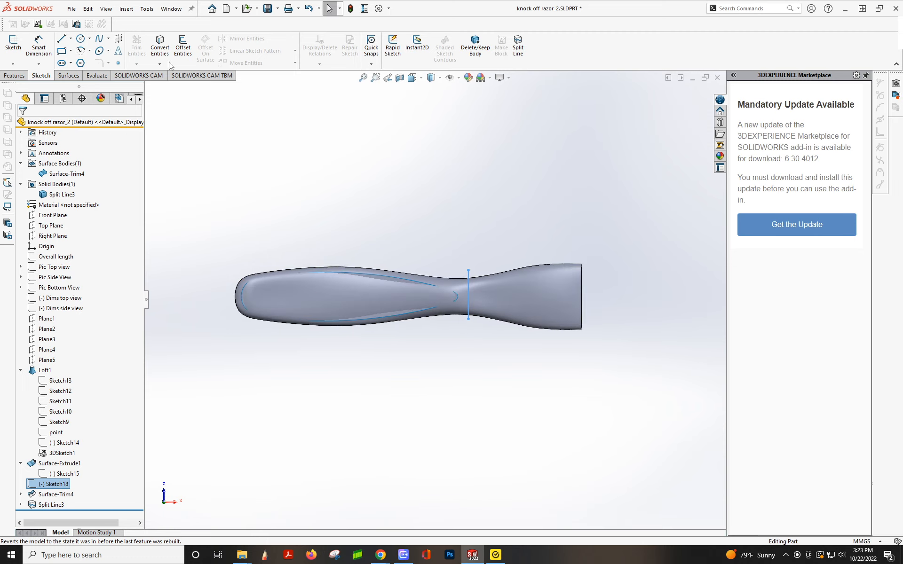
click(69, 75)
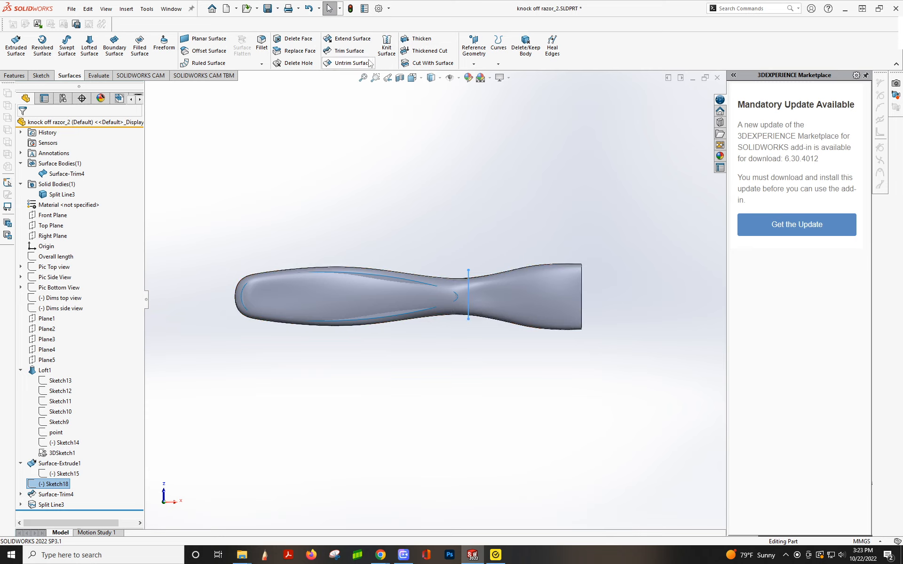
click(498, 65)
click(514, 75)
click(492, 300)
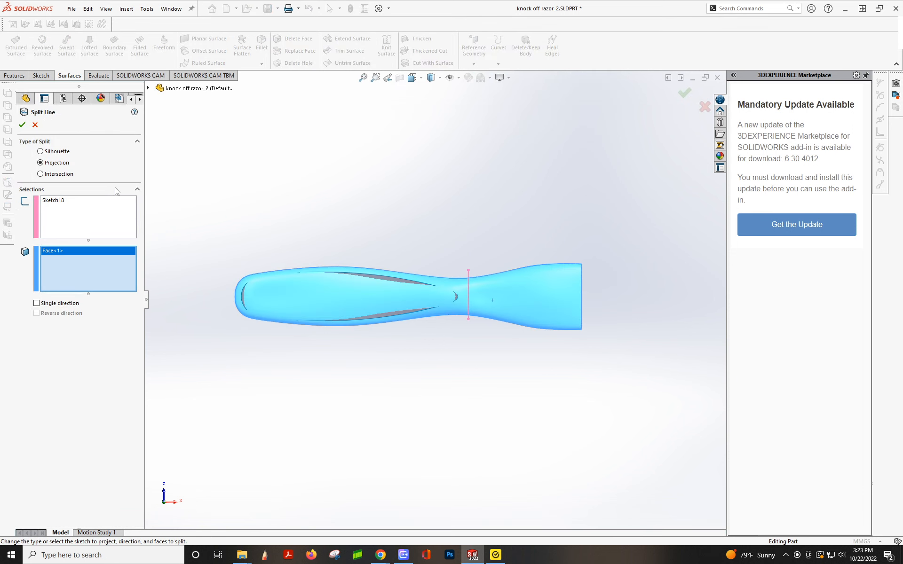
click(22, 124)
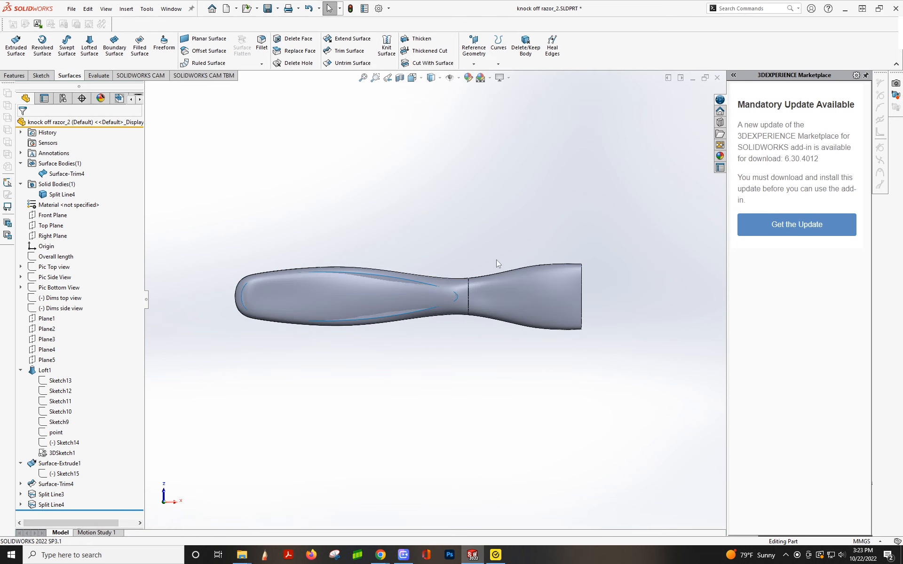
Copy the handle's upper face and the lower face at the neck's head end as a surface with a 0 mm offset.
middle_drag(496, 259, 517, 414)
click(228, 55)
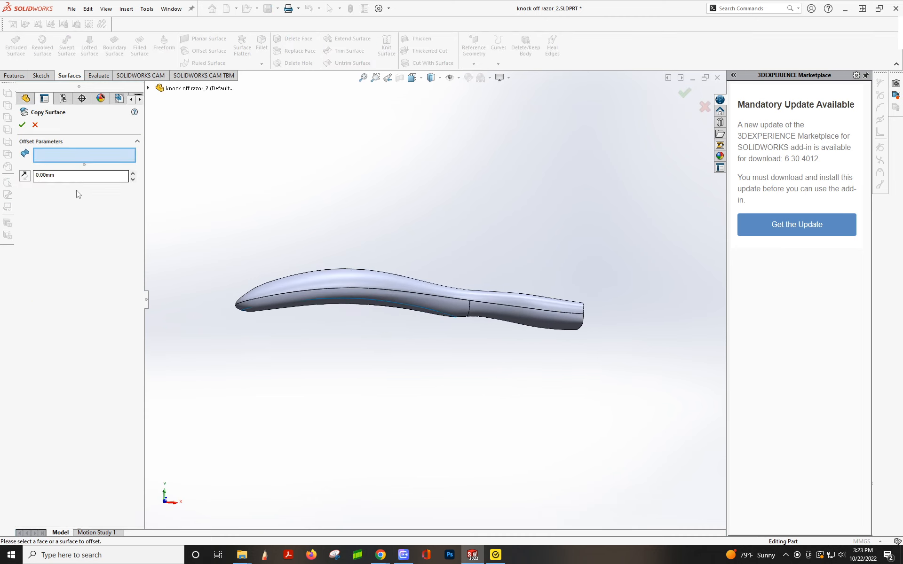
click(465, 299)
click(493, 315)
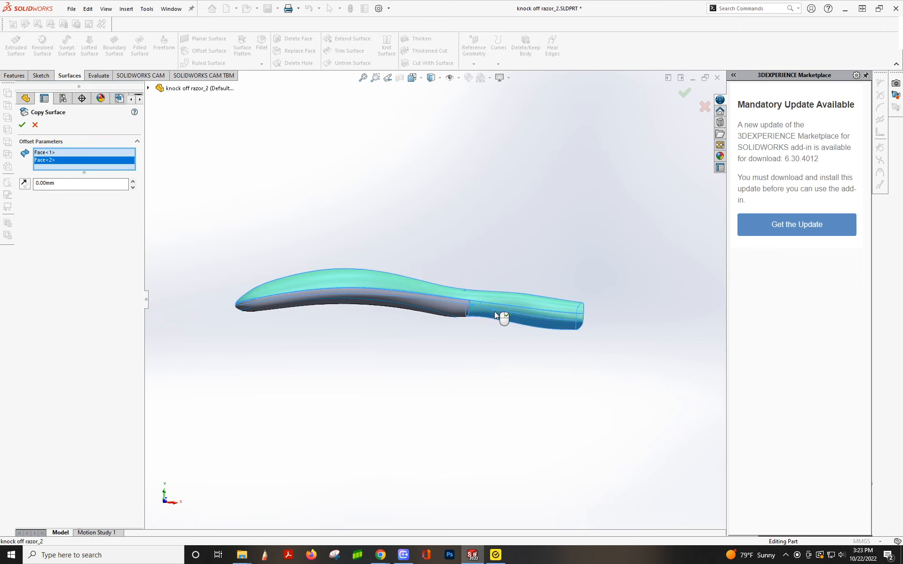
click(22, 125)
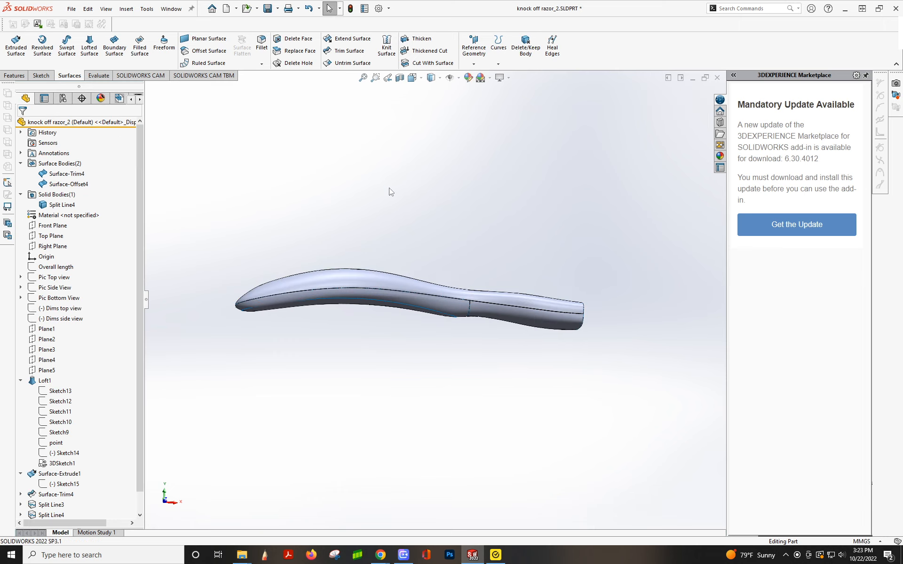
Hide the solid body and examine the gap between the copied handle surface and the trimmed grip surface.
click(460, 311)
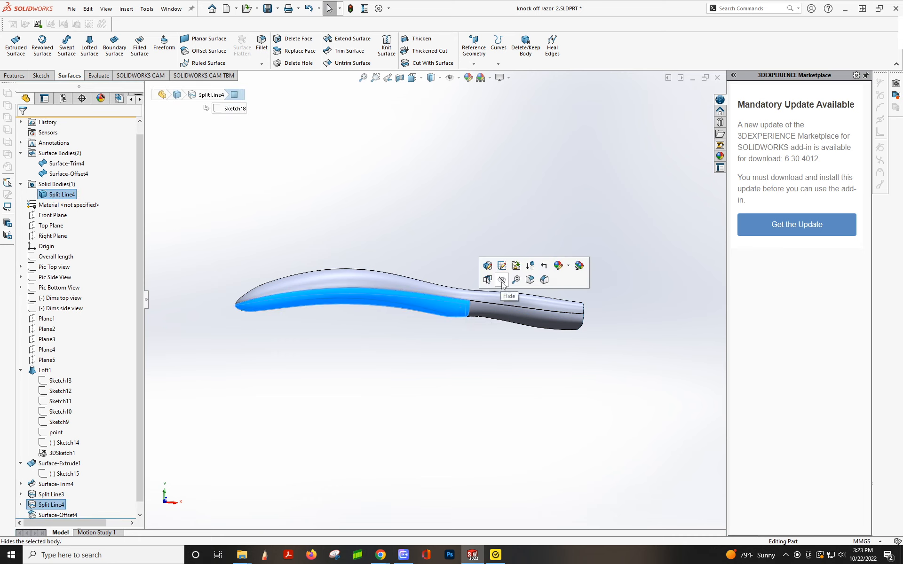
click(502, 283)
middle_drag(472, 317, 475, 139)
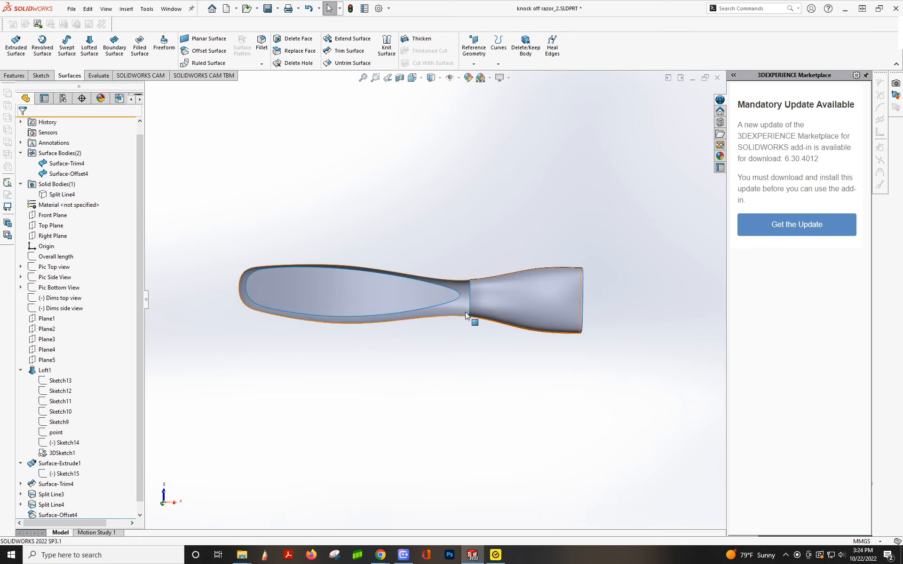
middle_drag(465, 315, 460, 256)
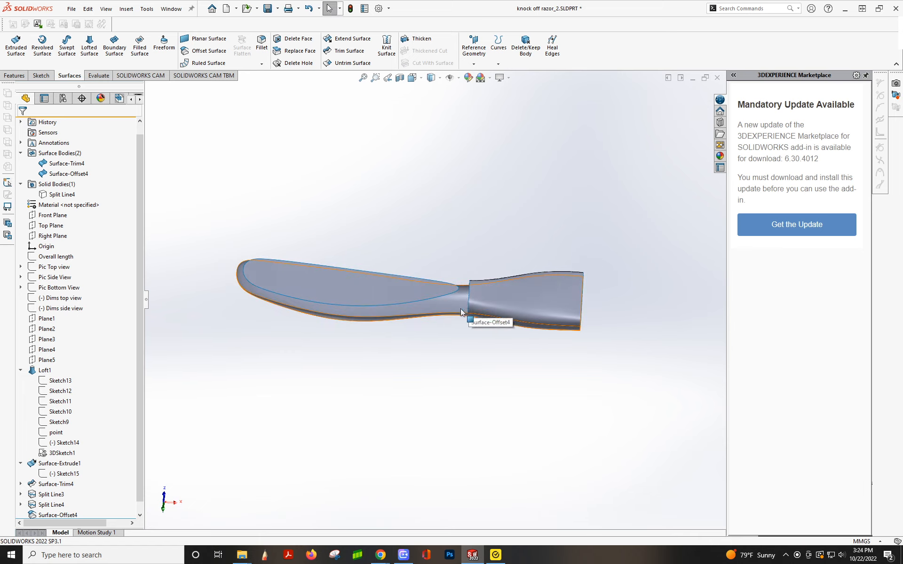
middle_drag(320, 311, 264, 200)
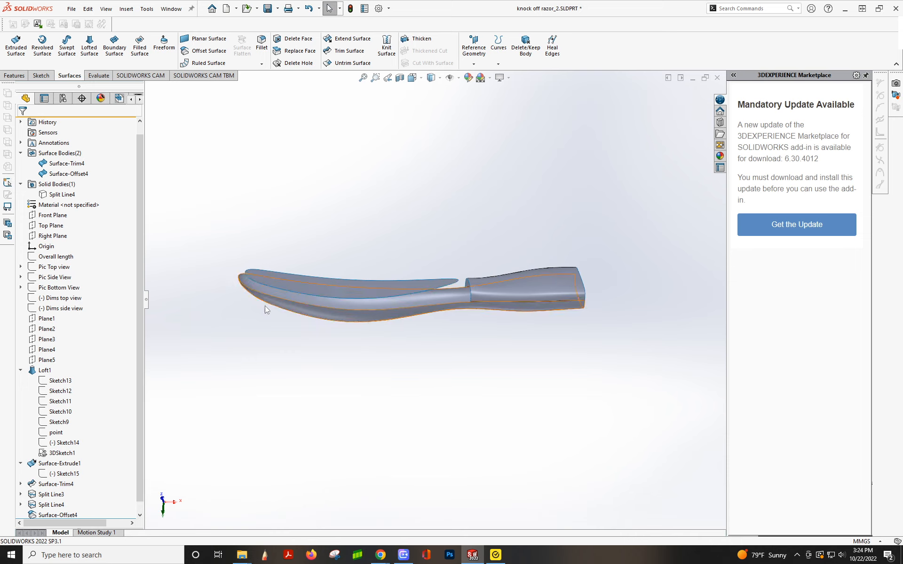
middle_drag(461, 272, 474, 297)
scroll(472, 297, down, 3)
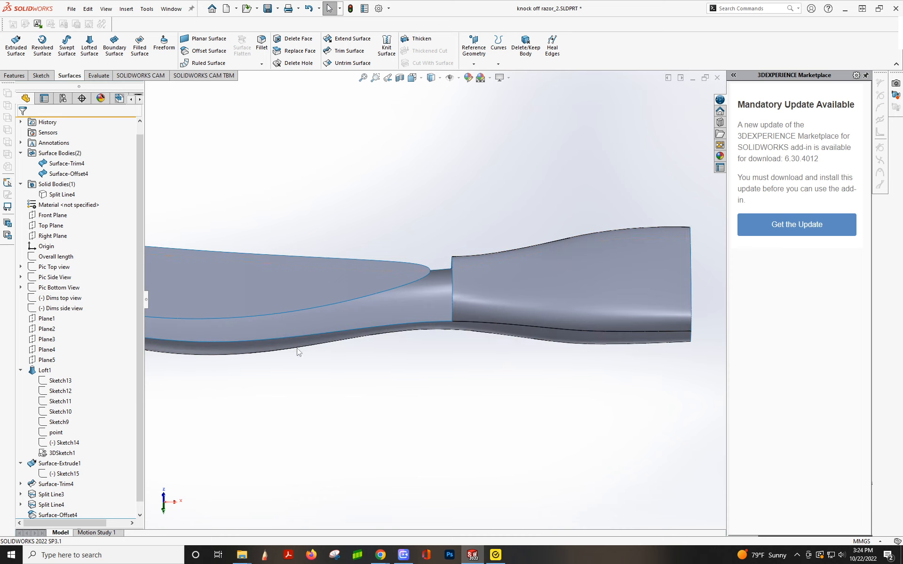
scroll(107, 446, down, 1)
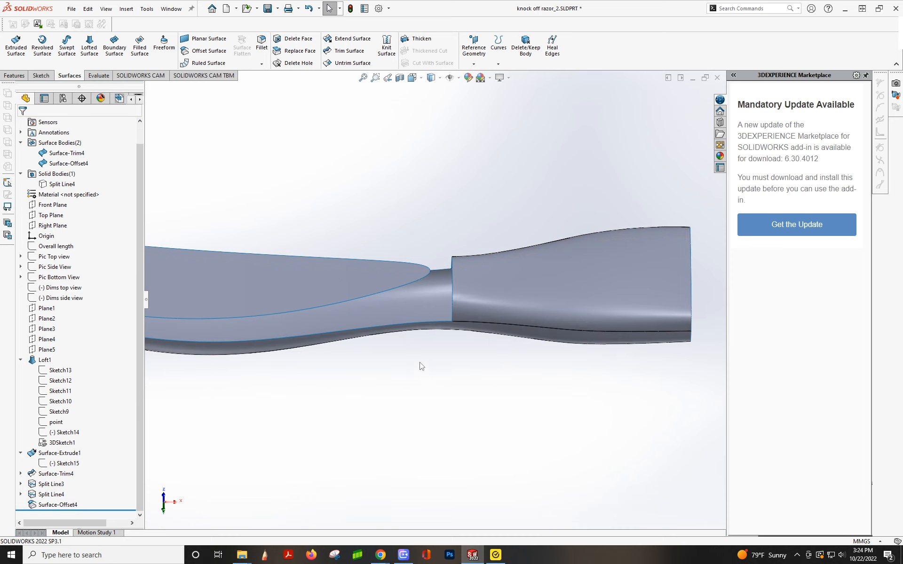
Edit the sketch of the neck's crosswise split line, moving its vertical line slightly toward the grip, and rebuild the model.
scroll(421, 365, up, 2)
scroll(425, 310, up, 1)
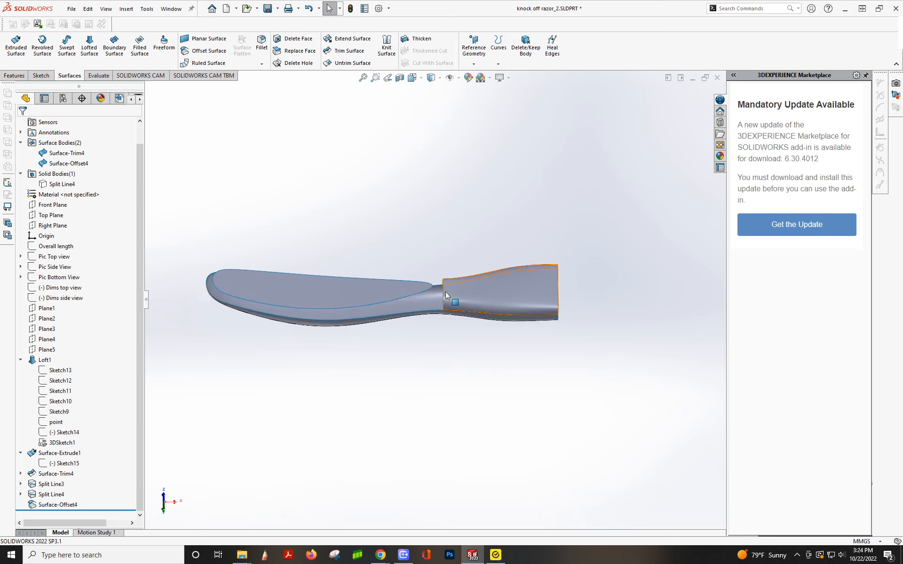
scroll(445, 294, down, 1)
mouse_move(445, 303)
middle_down()
mouse_move(445, 226)
mouse_move(430, 301)
middle_up()
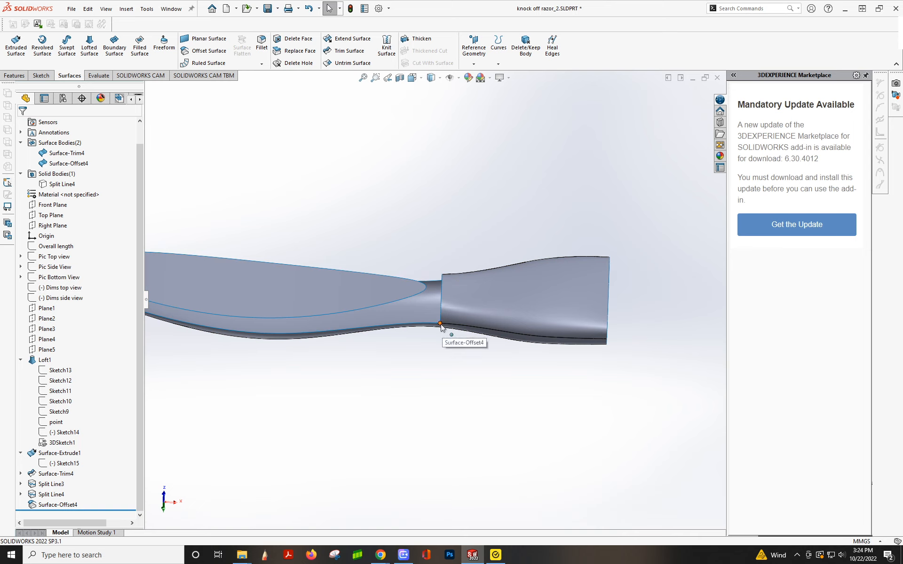
middle_drag(444, 312, 447, 252)
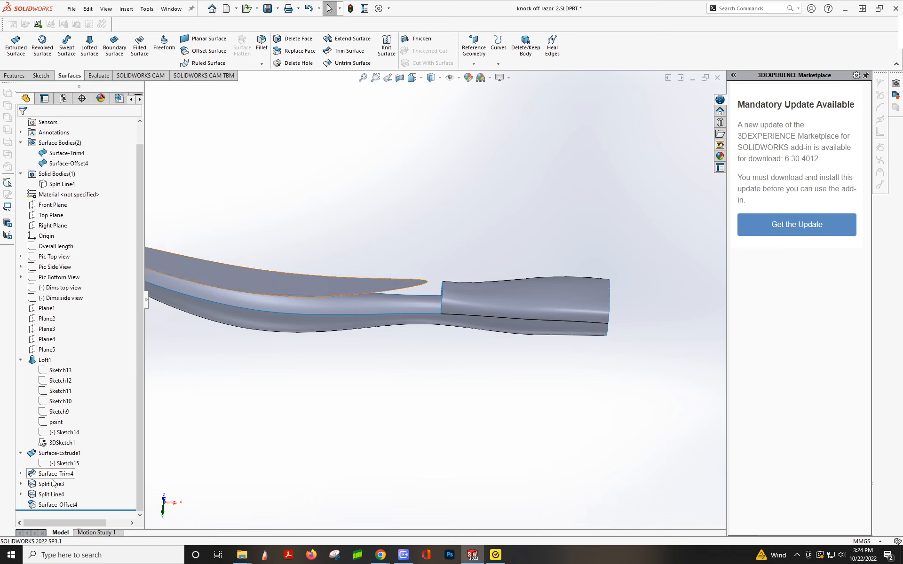
click(47, 494)
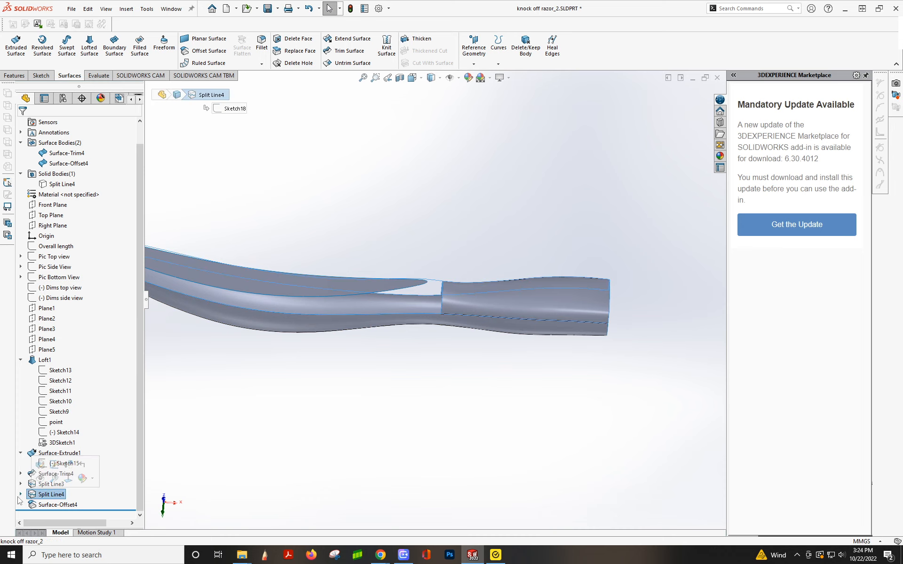
click(21, 495)
click(59, 506)
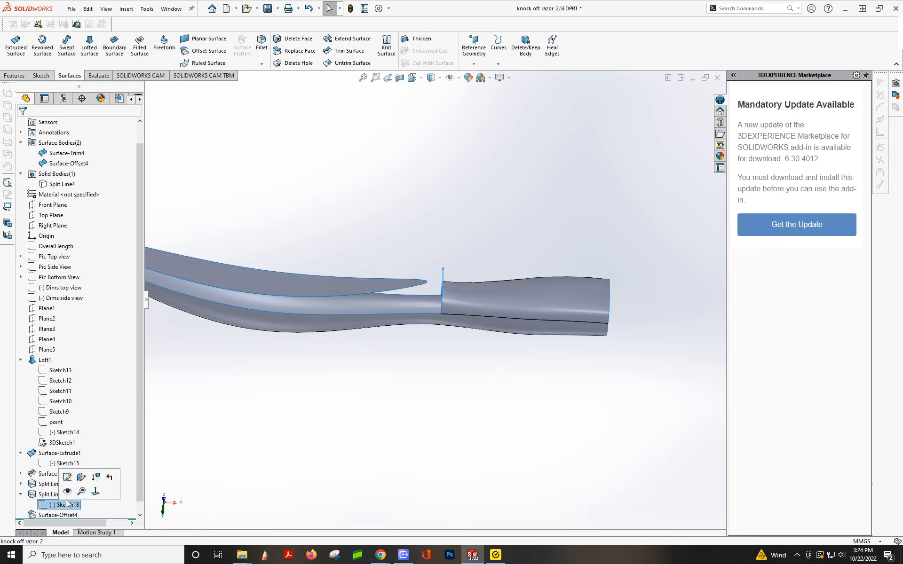
click(65, 474)
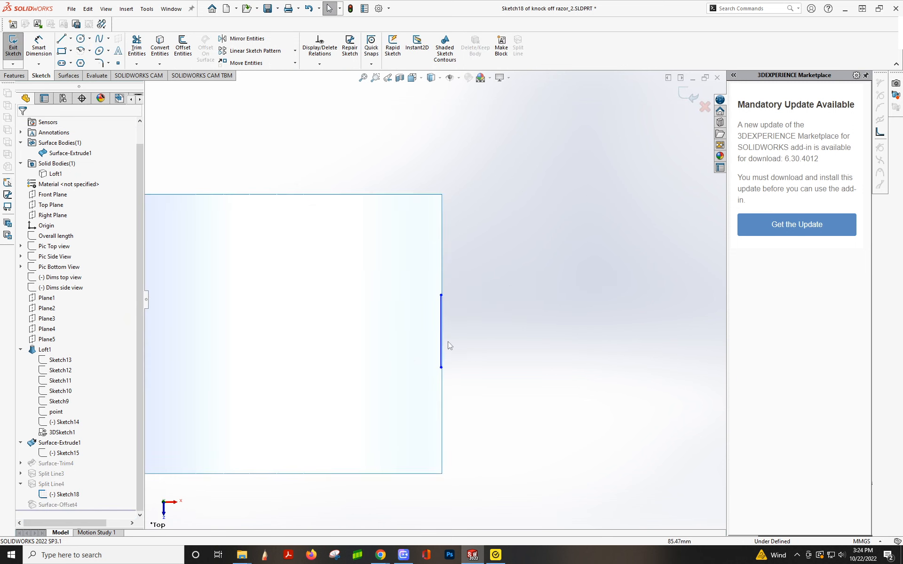
scroll(445, 325, up, 2)
click(439, 327)
drag(439, 327, 430, 328)
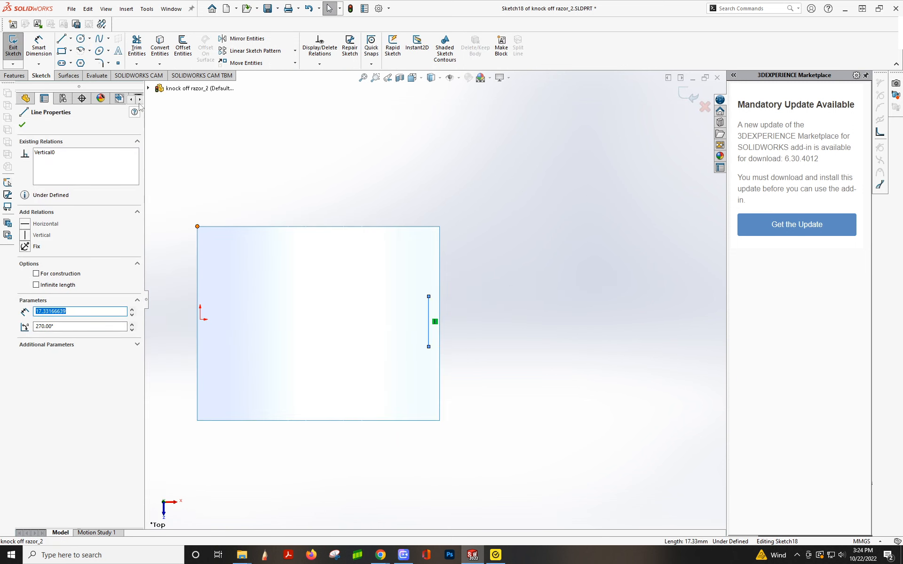
click(149, 88)
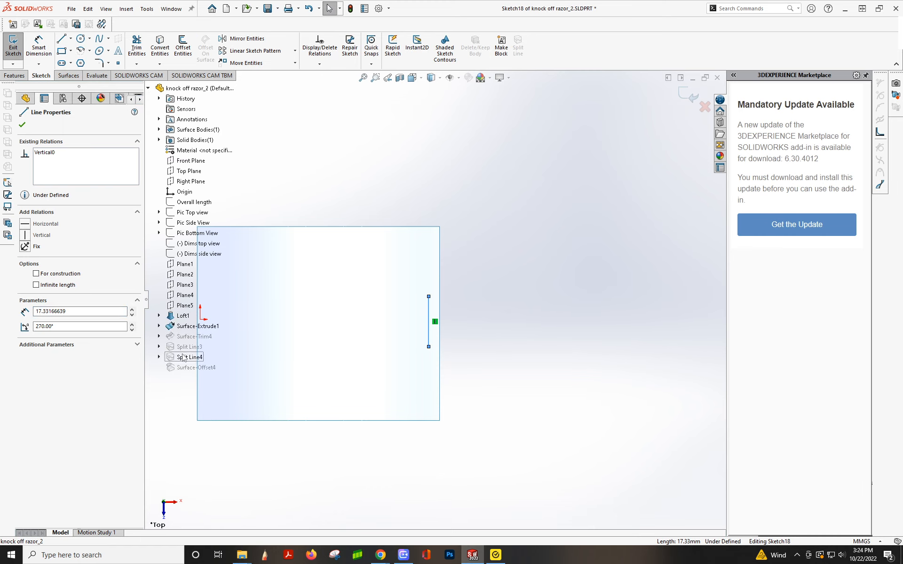
click(686, 96)
Examine the gap between the grip surface's pointed end and the relocated split edge at the neck.
click(416, 341)
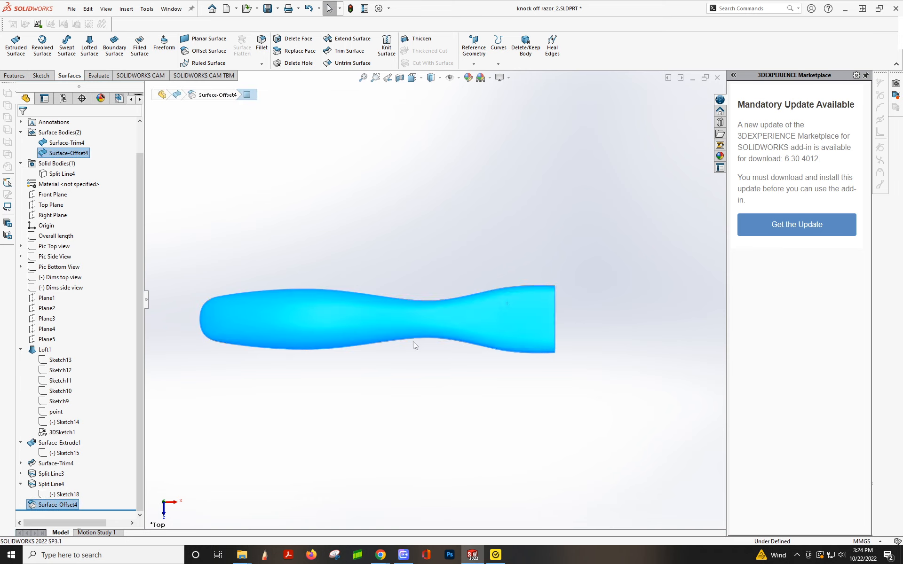
middle_drag(415, 342, 418, 143)
scroll(416, 325, down, 2)
middle_drag(415, 349, 411, 195)
scroll(419, 328, down, 3)
middle_drag(437, 325, 455, 326)
scroll(445, 306, down, 2)
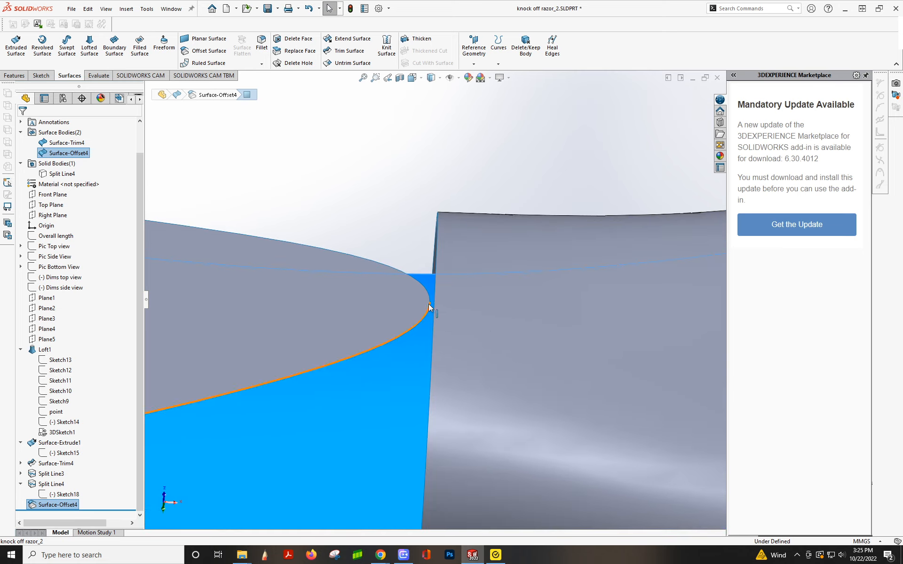
mouse_move(437, 312)
middle_down()
mouse_move(451, 398)
mouse_move(445, 268)
mouse_move(442, 298)
middle_up()
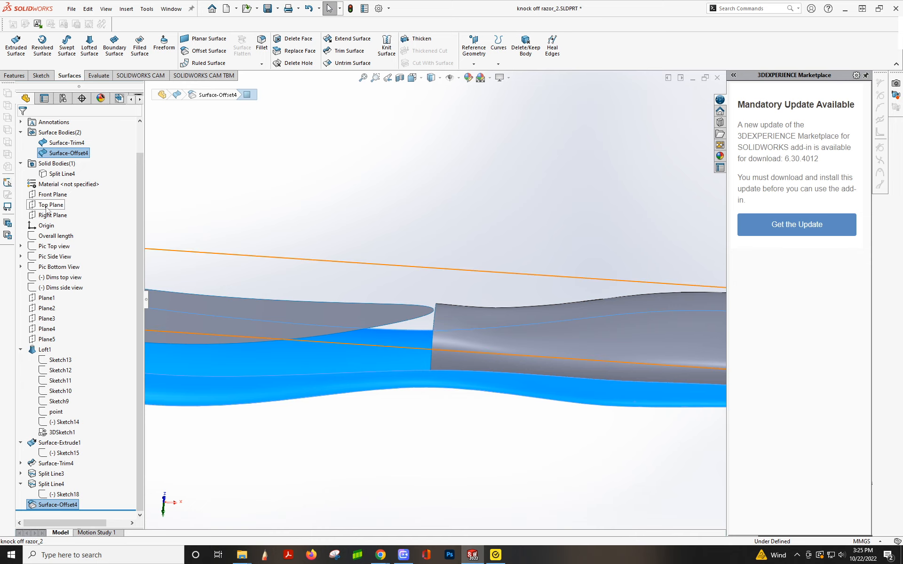
Start a sketch on the Front Plane and convert the copied handle surface's lower edge along the grip into it.
click(52, 194)
click(60, 185)
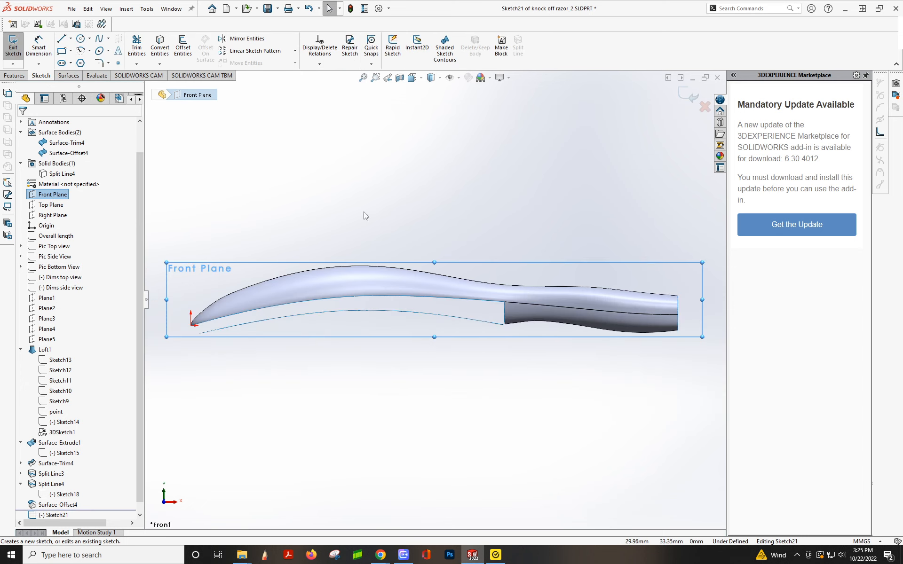
scroll(540, 302, down, 3)
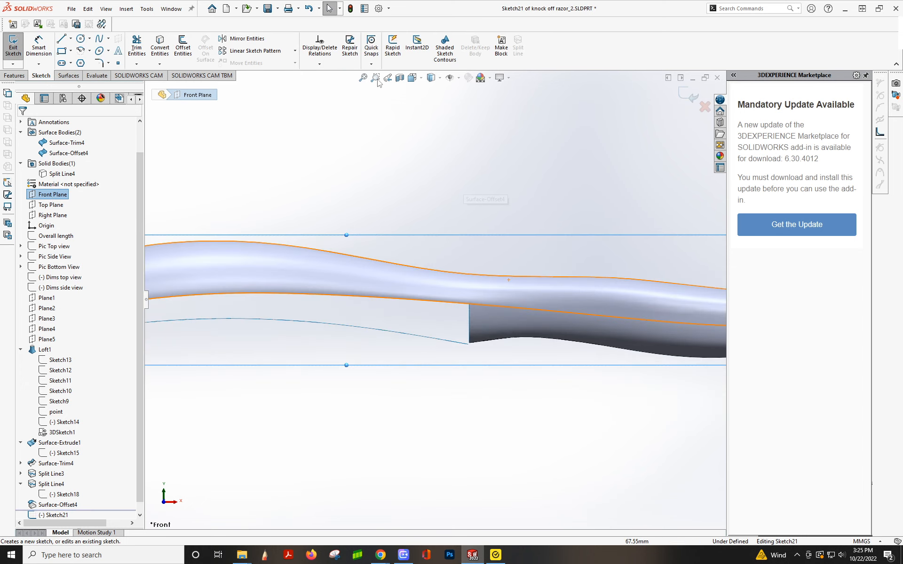
click(422, 78)
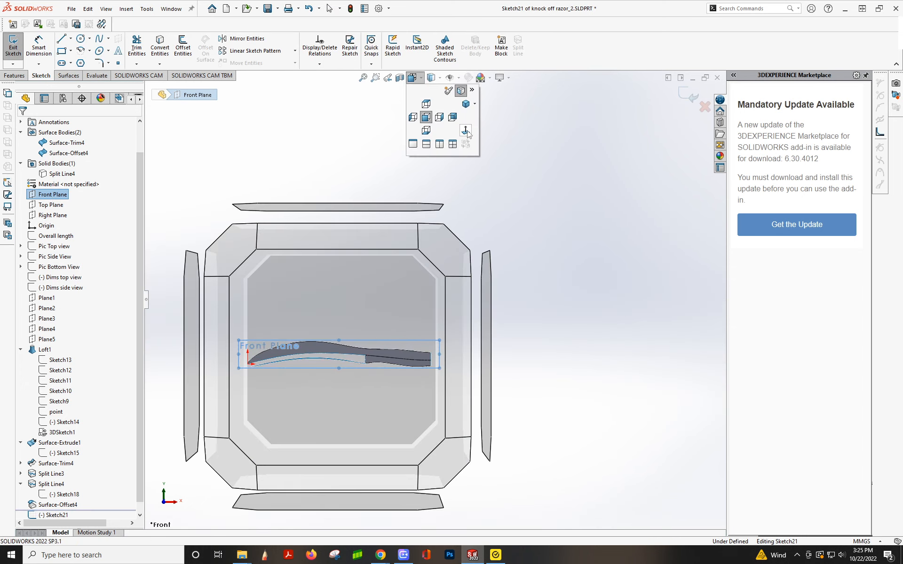
click(467, 131)
scroll(379, 318, down, 3)
scroll(381, 321, up, 1)
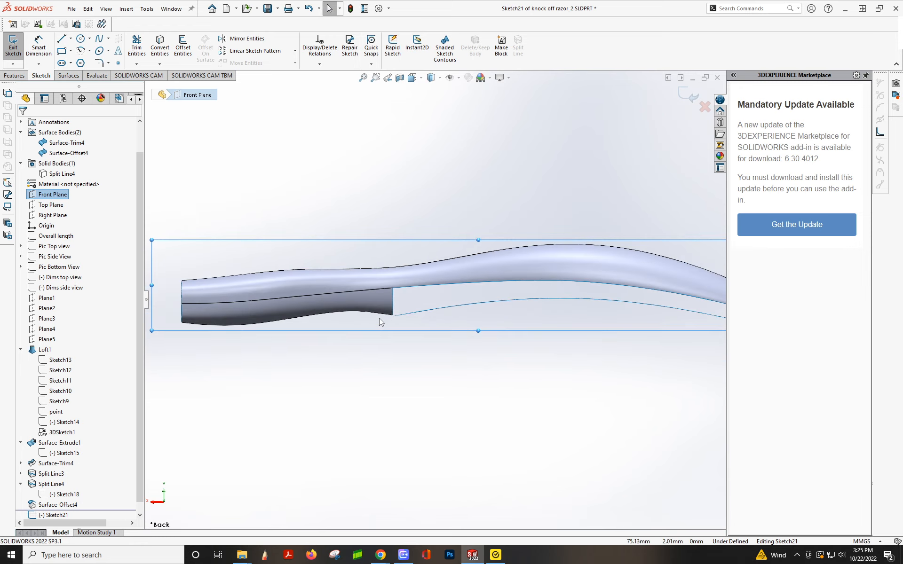
scroll(422, 323, up, 1)
scroll(421, 301, down, 3)
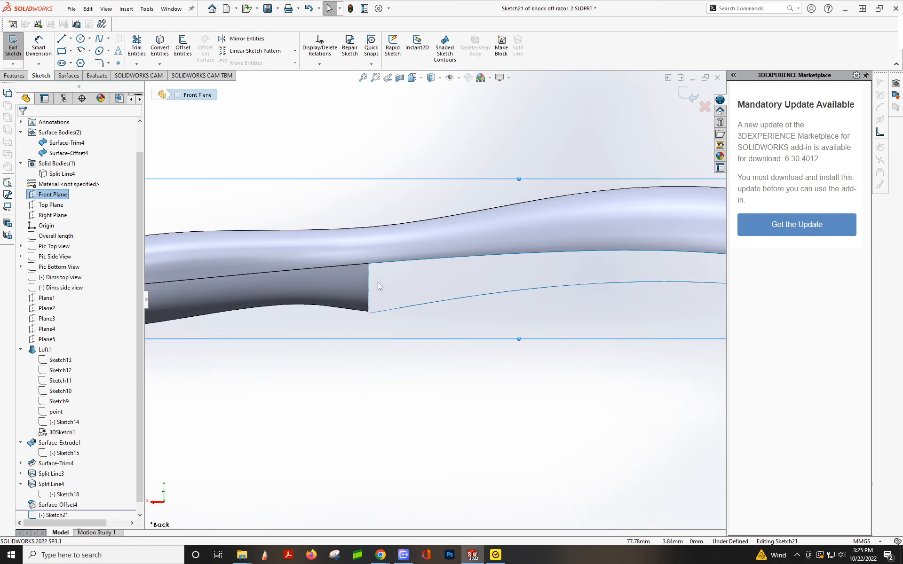
click(403, 262)
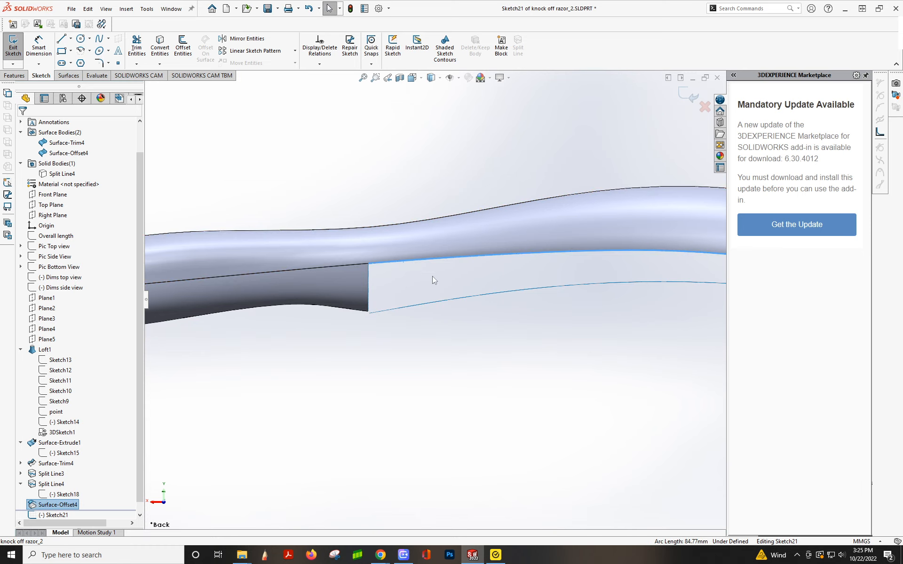
click(162, 51)
scroll(415, 278, up, 5)
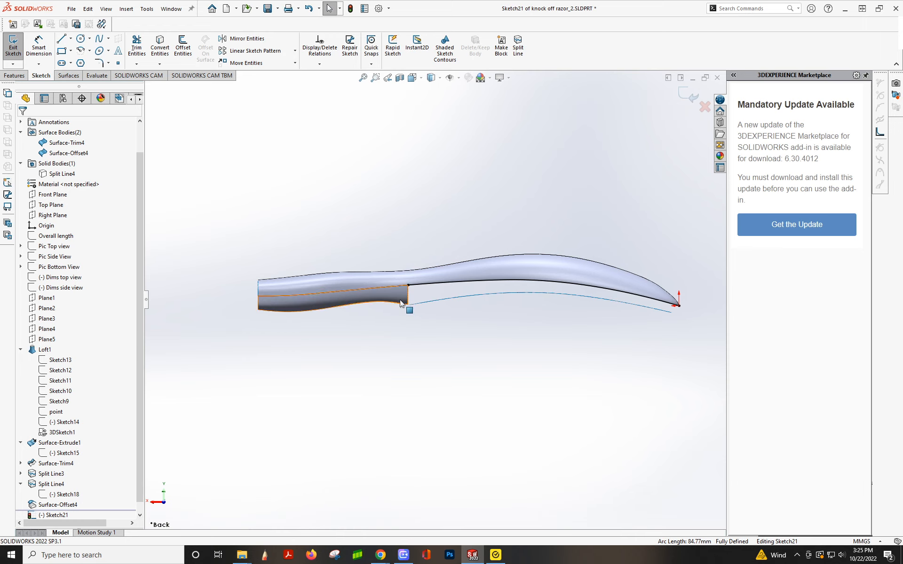
Sketch a two-point spline about 8 mm long from the converted edge's neck end down to the head section's underside.
scroll(402, 315, down, 3)
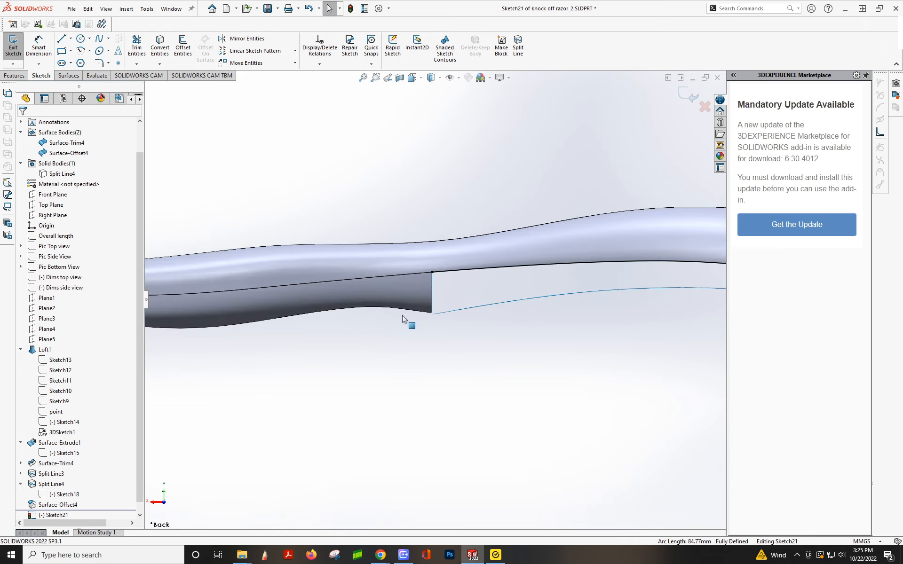
click(101, 39)
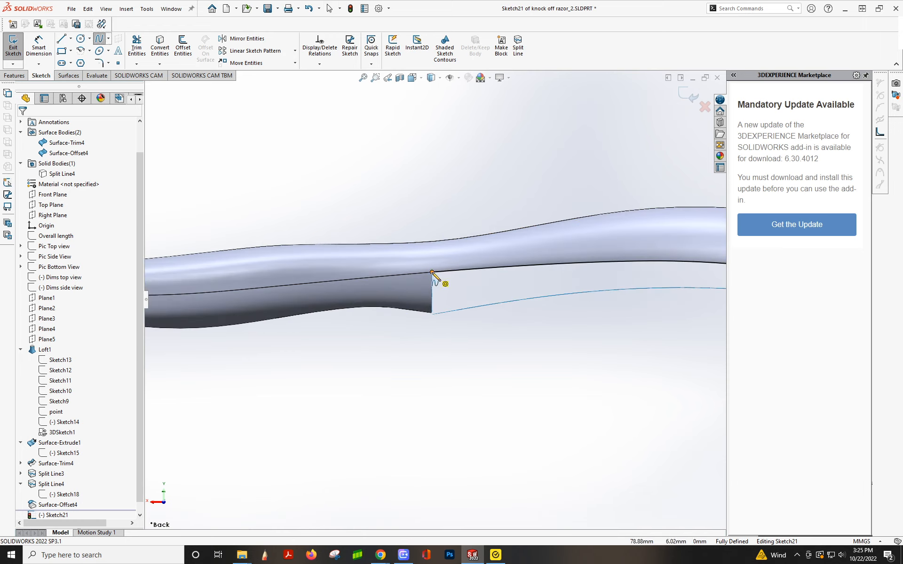
click(431, 272)
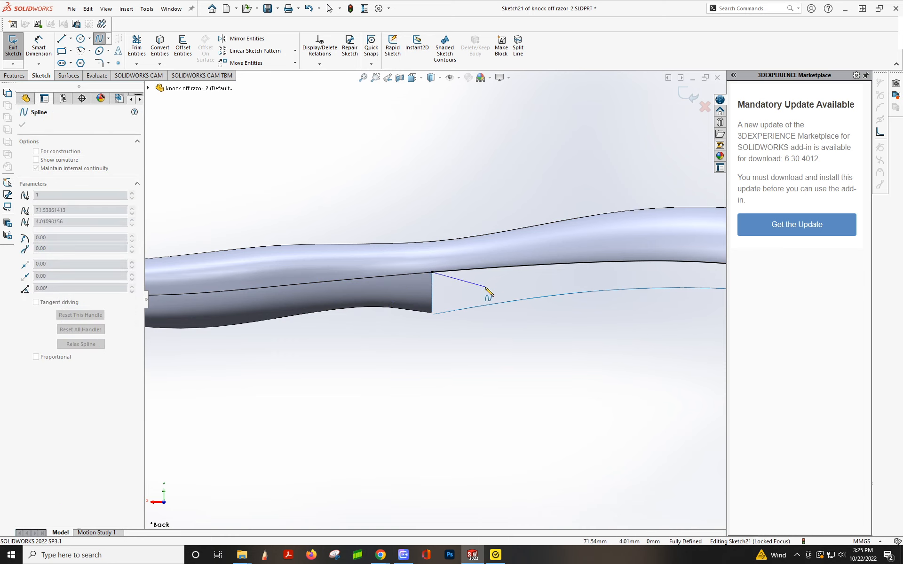
click(385, 307)
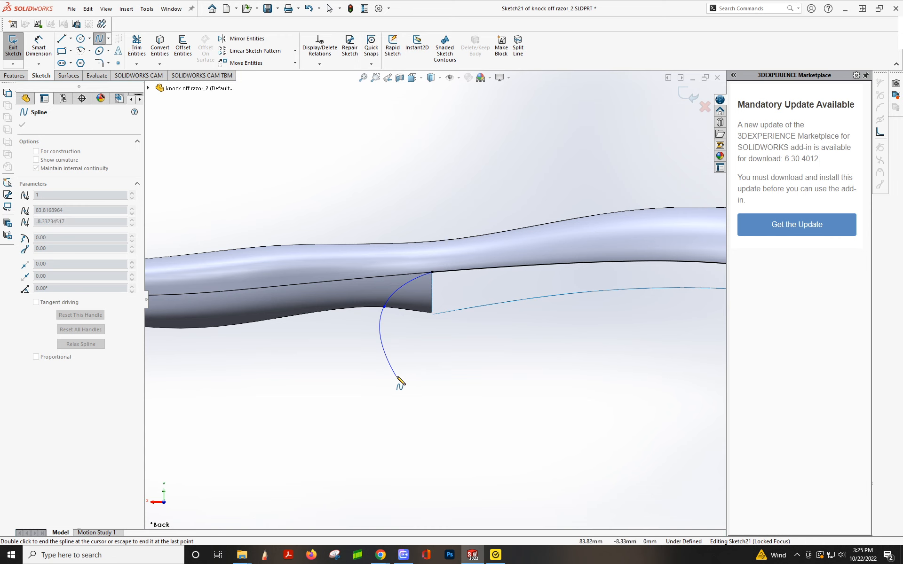
key(Escape)
Make the short spline tangent to the converted edge curve.
click(432, 272)
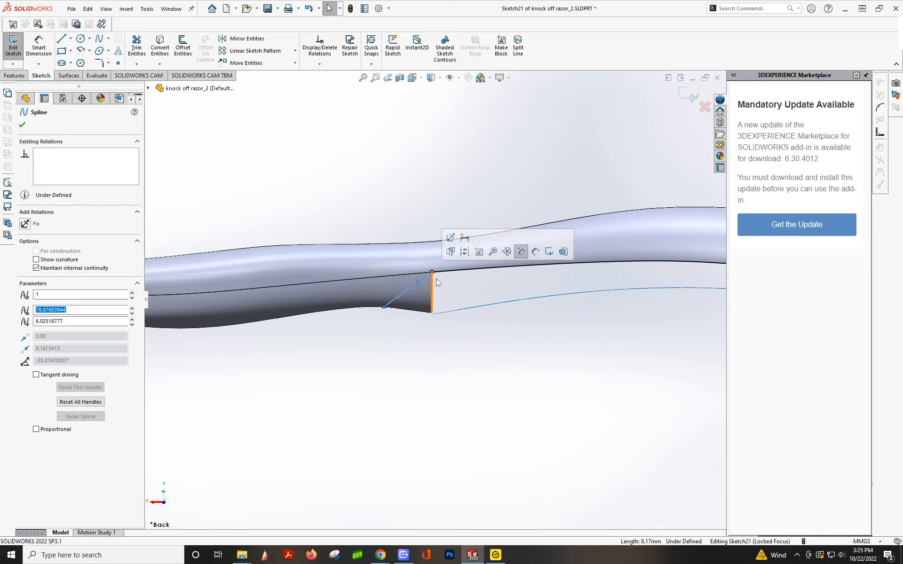
ctrl+click(455, 275)
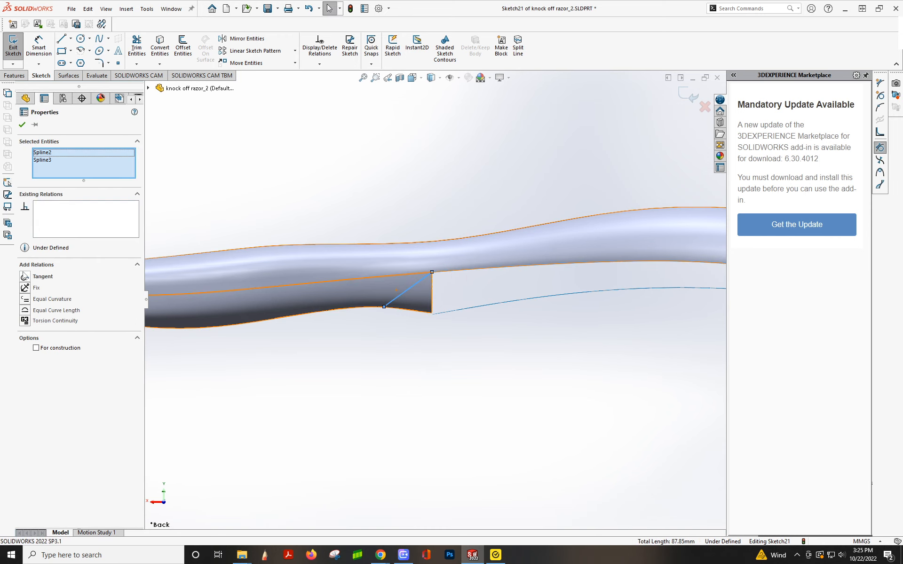
click(24, 277)
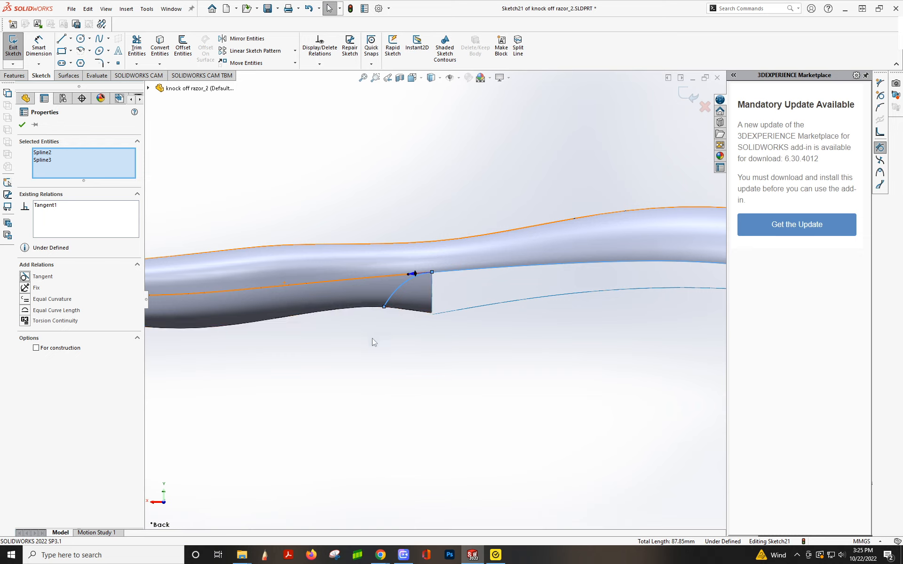
scroll(397, 309, down, 3)
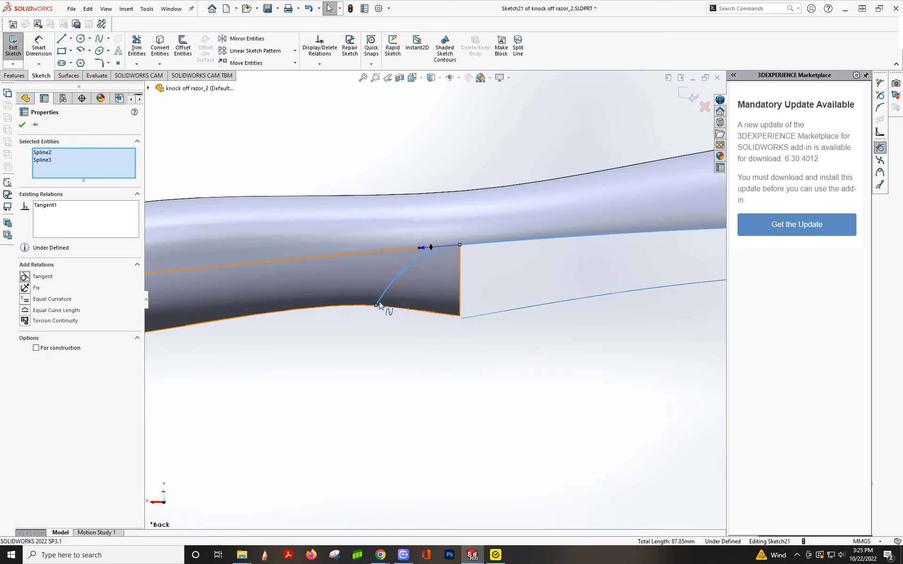
Trim the copied handle surface with Sketch21, removing the five underside pieces between the short spline and the neck's split edge.
scroll(420, 209, up, 3)
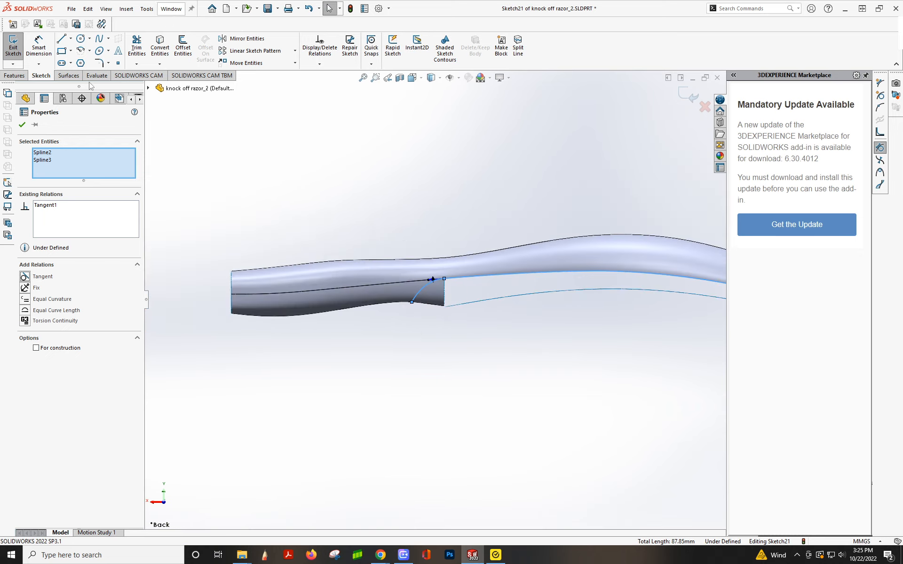
click(68, 77)
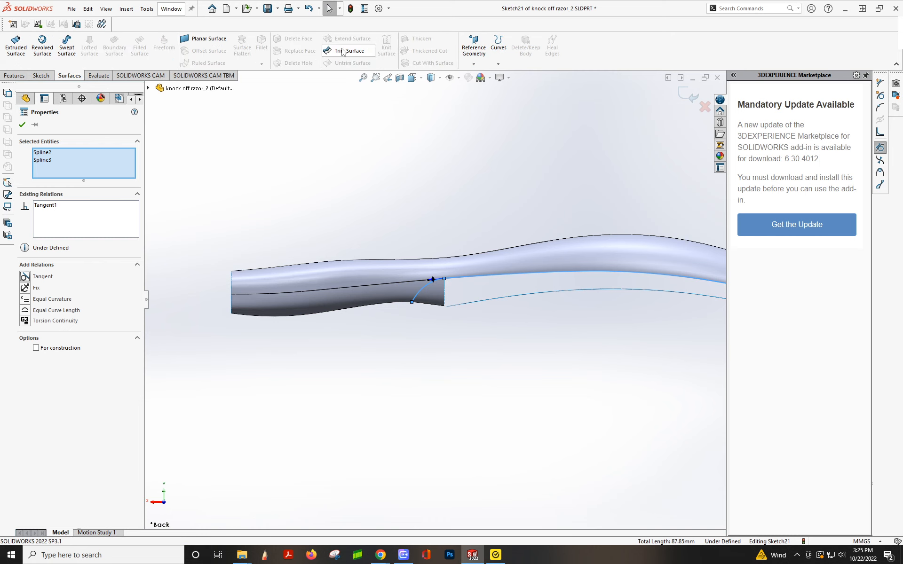
click(342, 51)
click(433, 292)
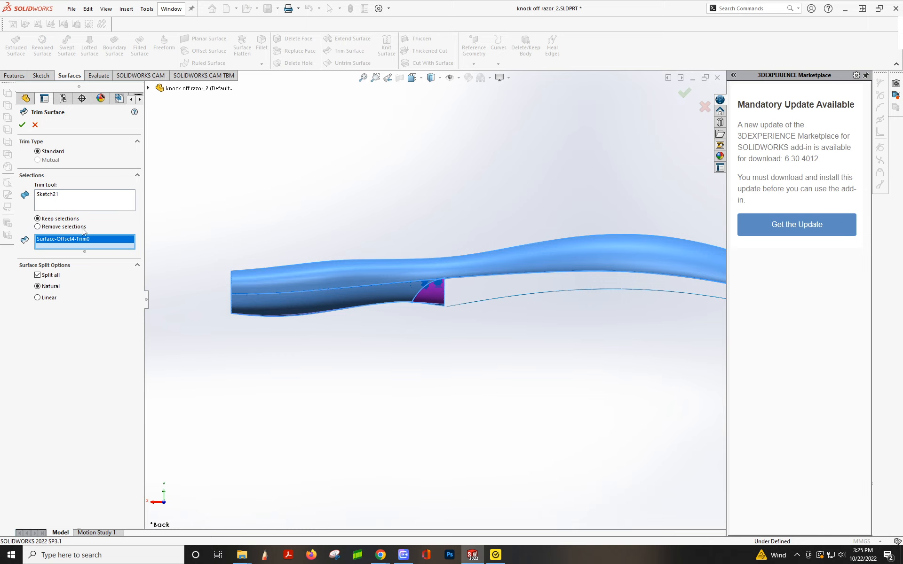
middle_drag(363, 327, 422, 306)
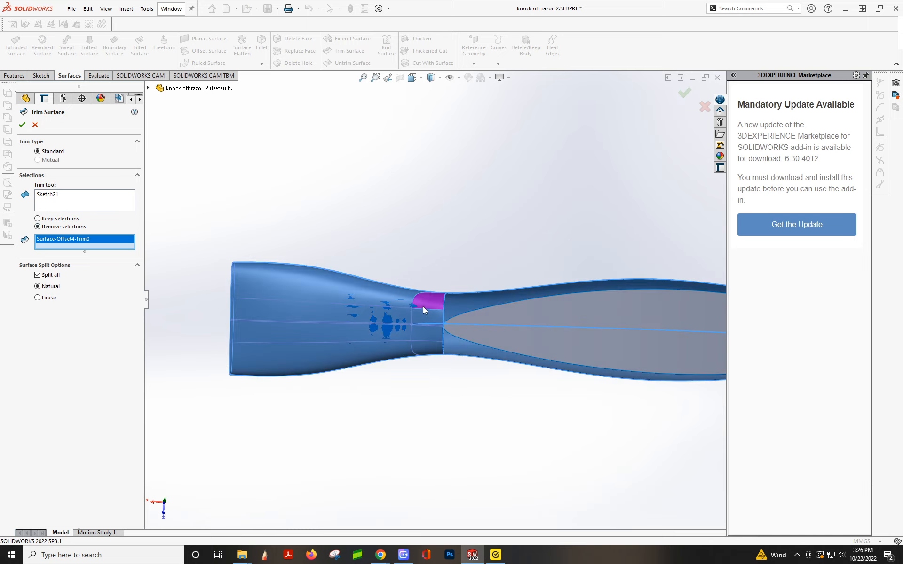
click(429, 323)
click(435, 336)
scroll(434, 334, down, 5)
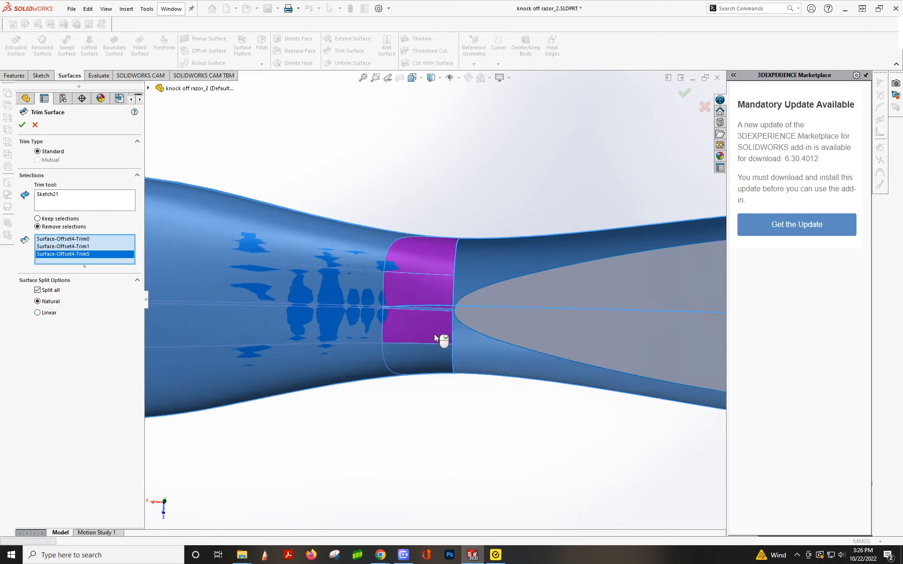
click(435, 260)
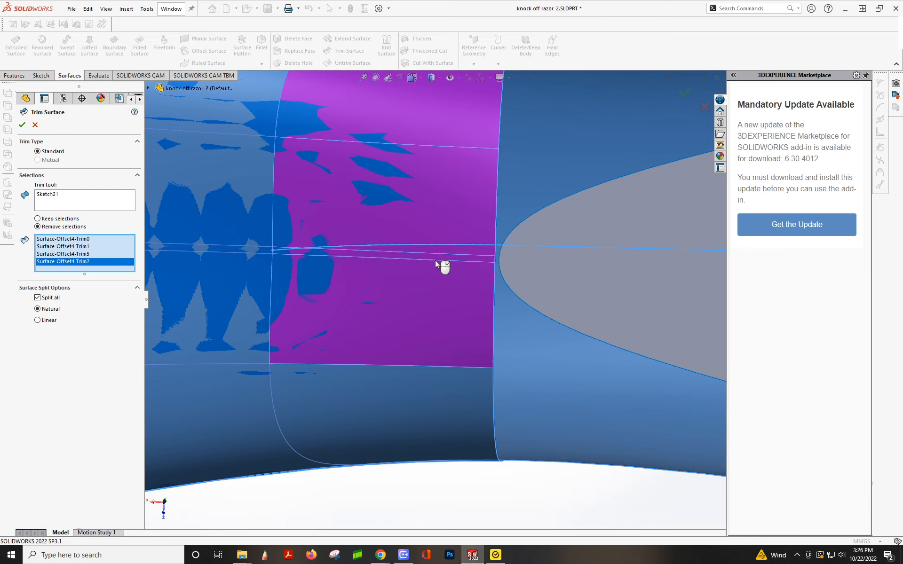
click(393, 370)
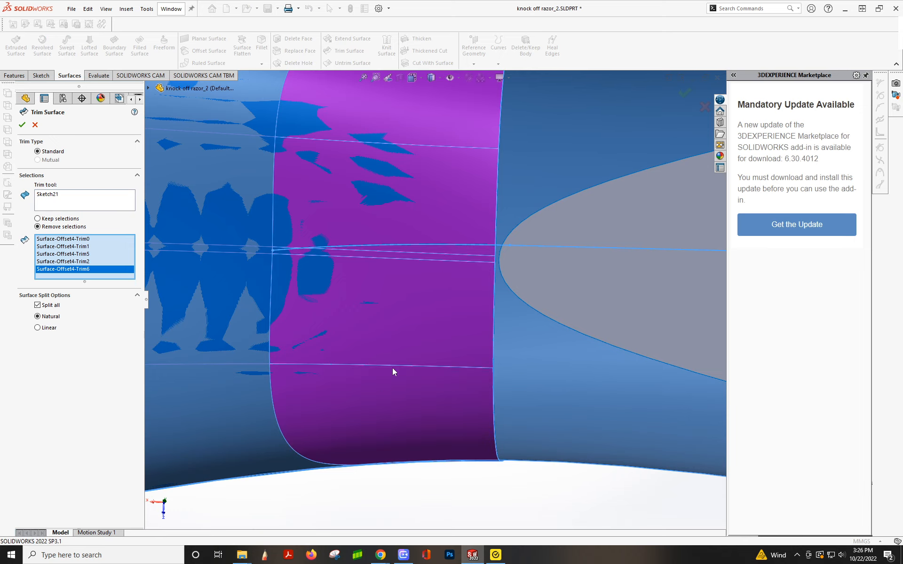
scroll(394, 344, up, 5)
middle_drag(394, 344, 416, 282)
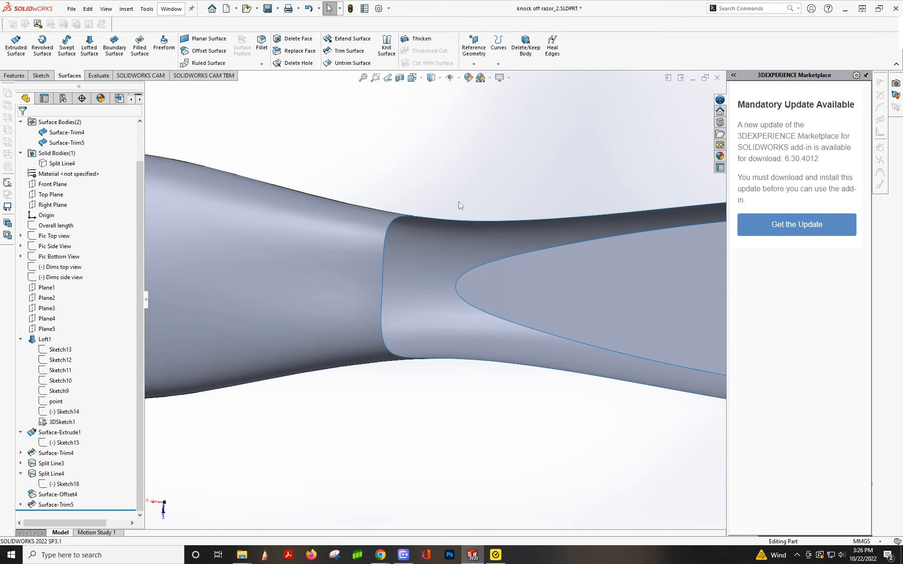
mouse_move(459, 202)
middle_down()
mouse_move(456, 332)
mouse_move(459, 250)
middle_up()
middle_drag(462, 261, 357, 322)
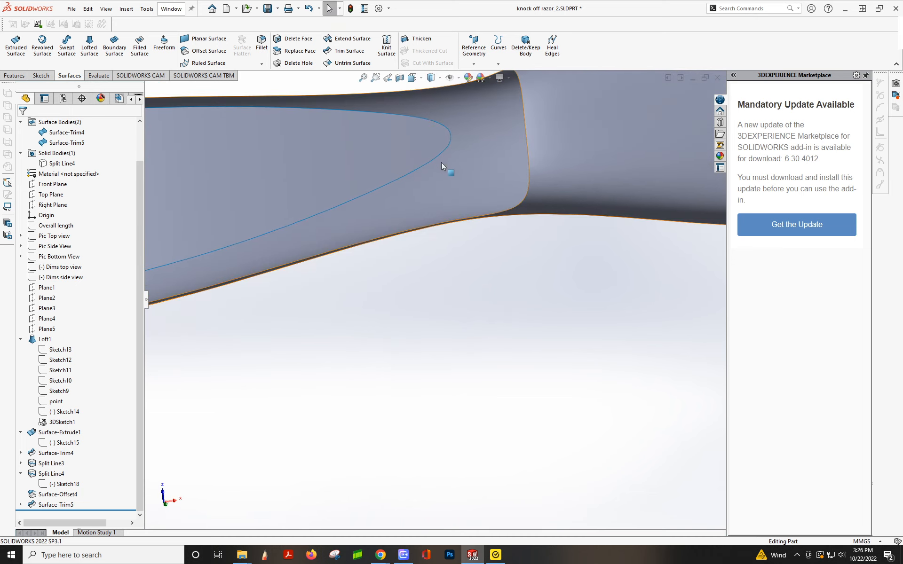
Start a sketch on the Front Plane and draw a short two-point spline from the grip surface's neck-end tip toward the head section's underside.
scroll(544, 157, down, 3)
middle_drag(544, 157, 472, 225)
scroll(480, 227, down, 3)
middle_drag(388, 229, 280, 207)
scroll(52, 231, up, 2)
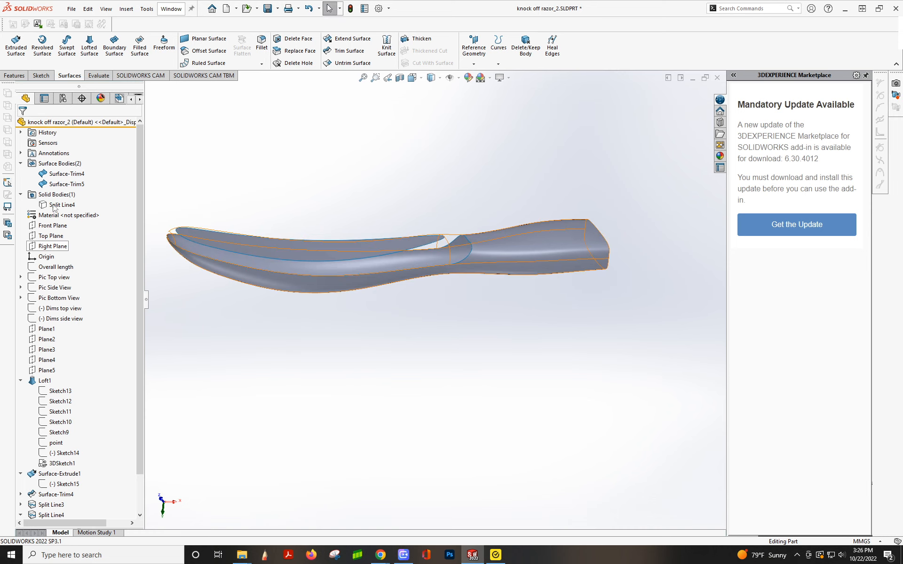
click(50, 226)
mouse_move(254, 221)
middle_down()
mouse_move(273, 232)
mouse_move(264, 226)
middle_up()
right_click(49, 229)
click(56, 219)
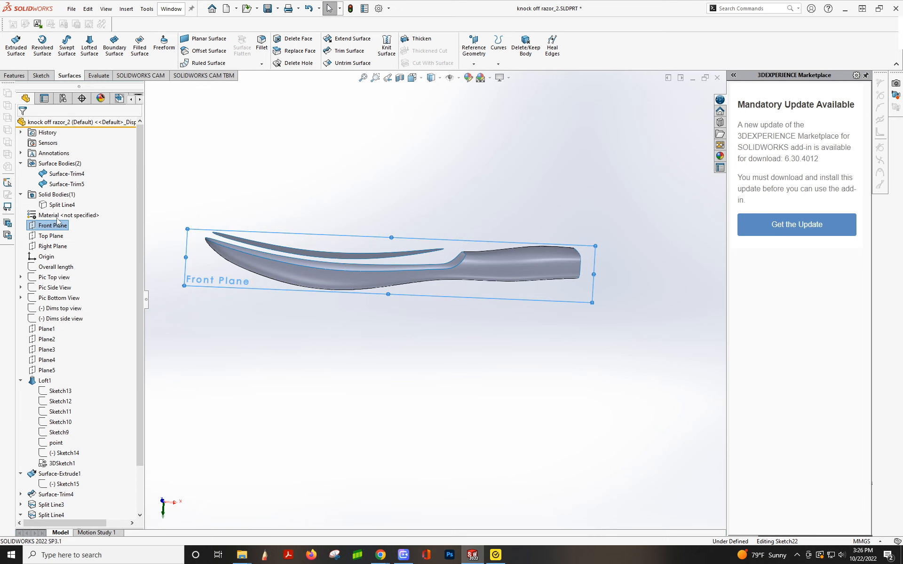
scroll(492, 339, down, 3)
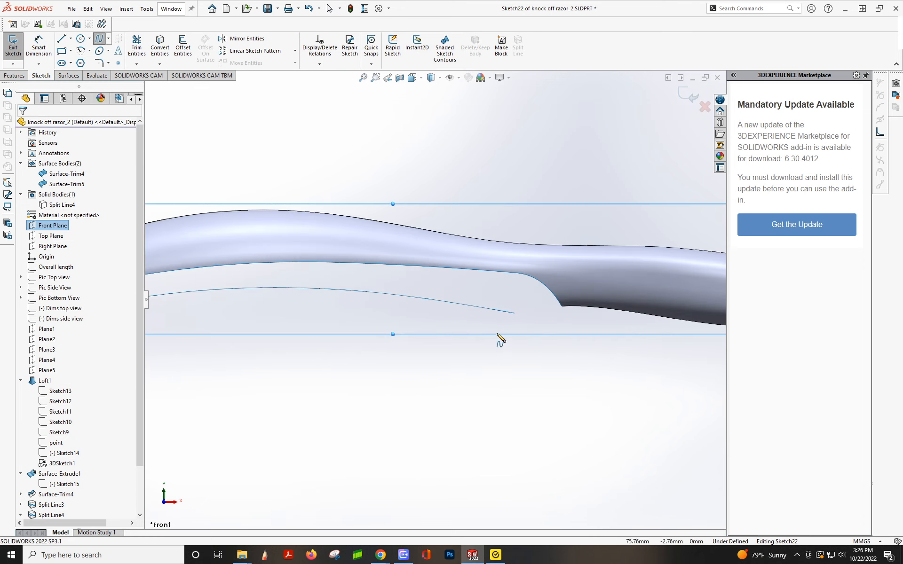
click(515, 313)
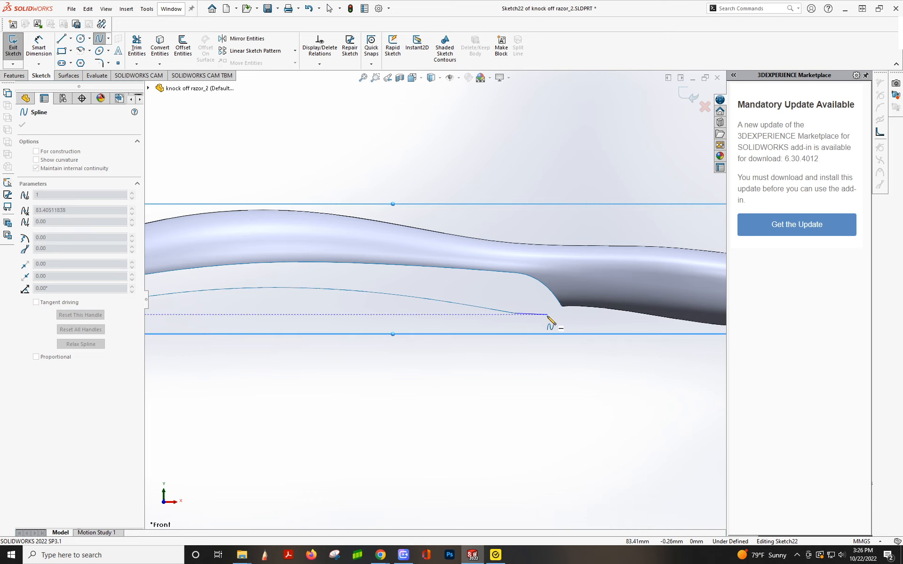
double_click(550, 306)
key(Escape)
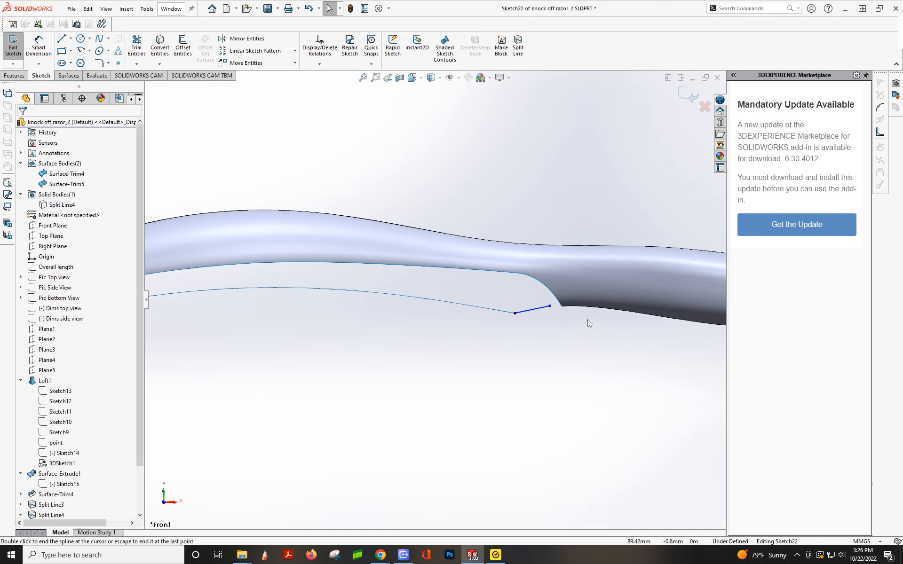
Try to convert the head section's lower silhouette edge into the spline sketch.
click(161, 49)
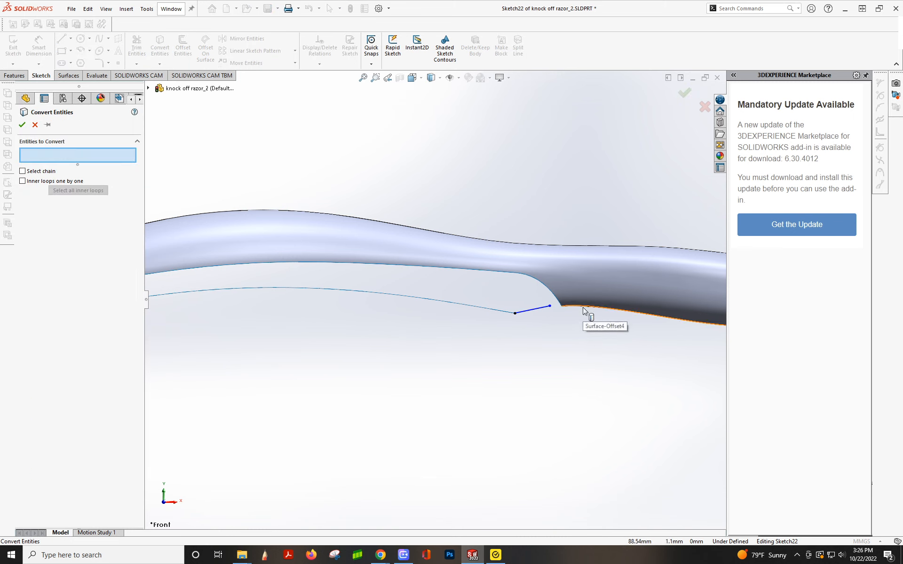
click(583, 307)
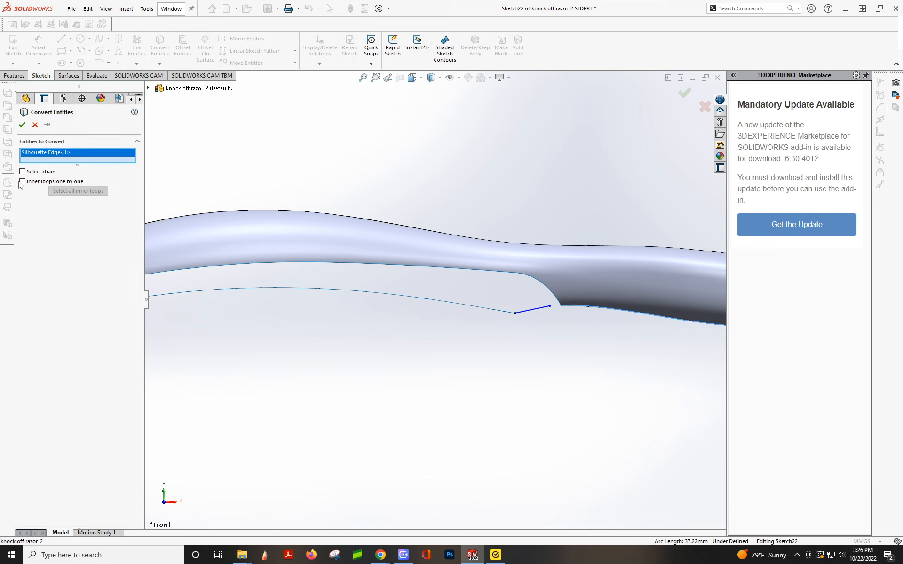
click(22, 125)
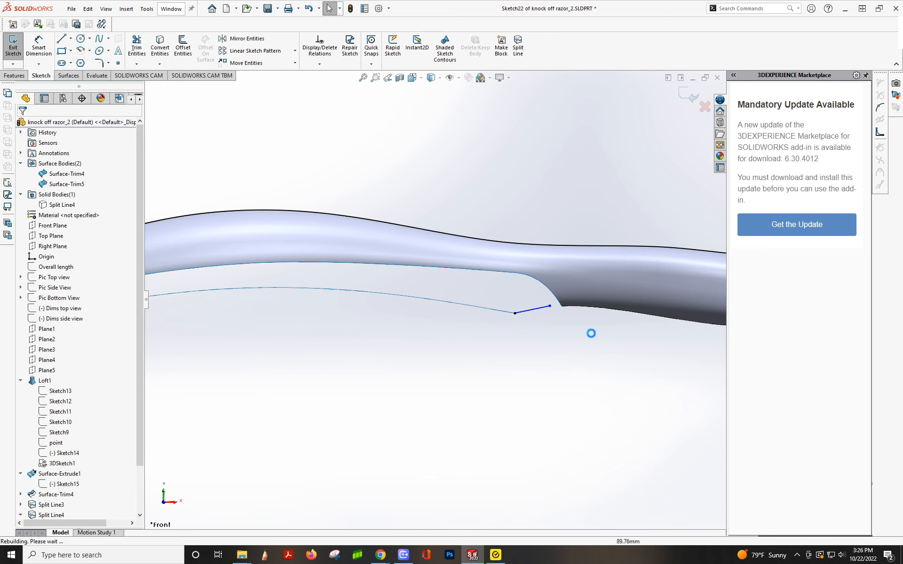
scroll(588, 323, up, 2)
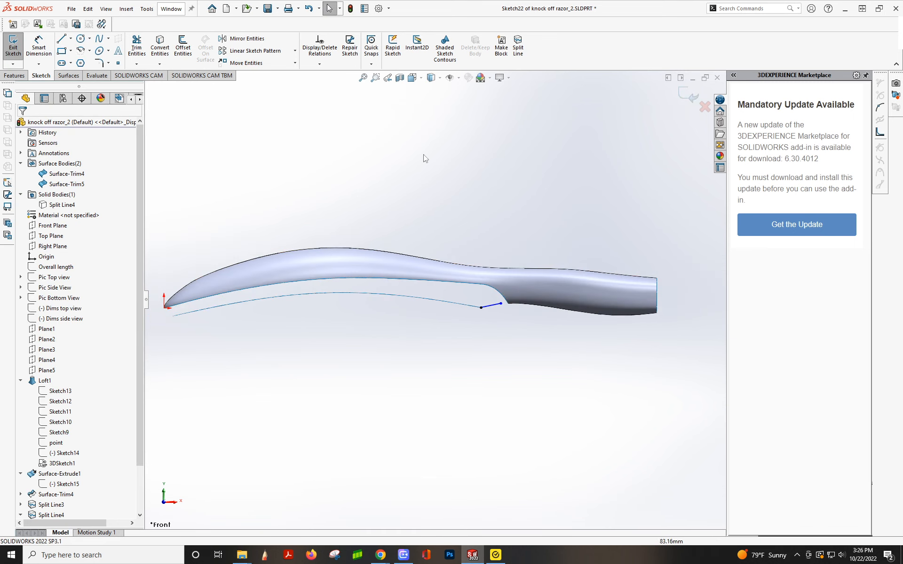
click(160, 46)
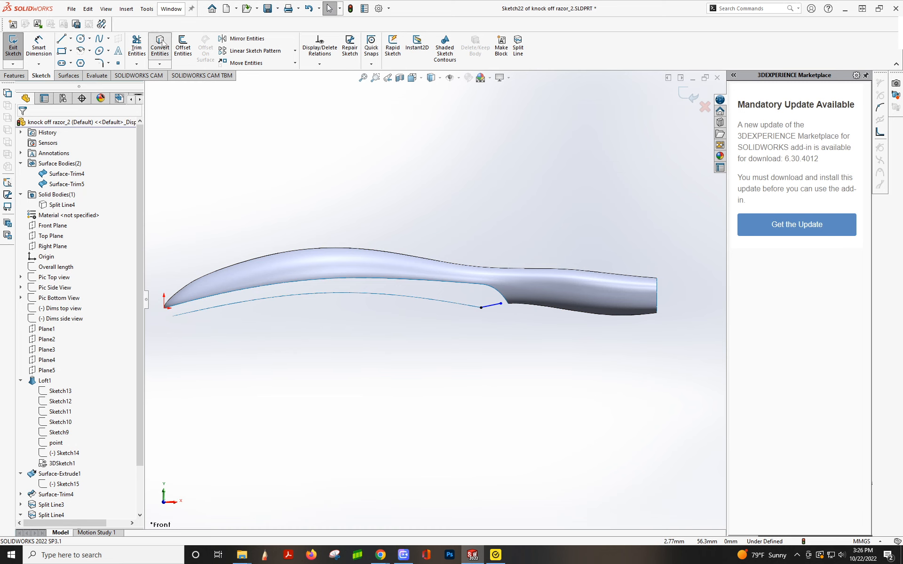
click(521, 304)
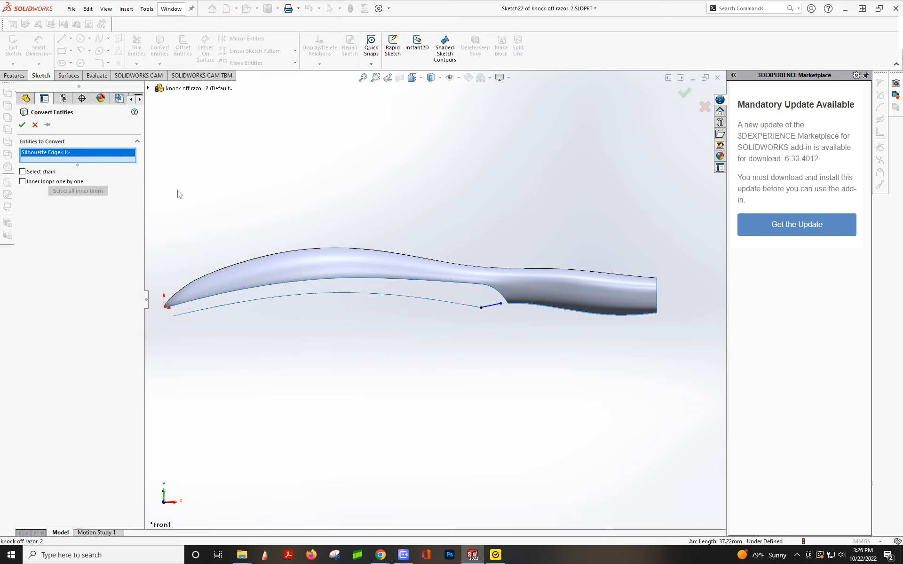
click(22, 125)
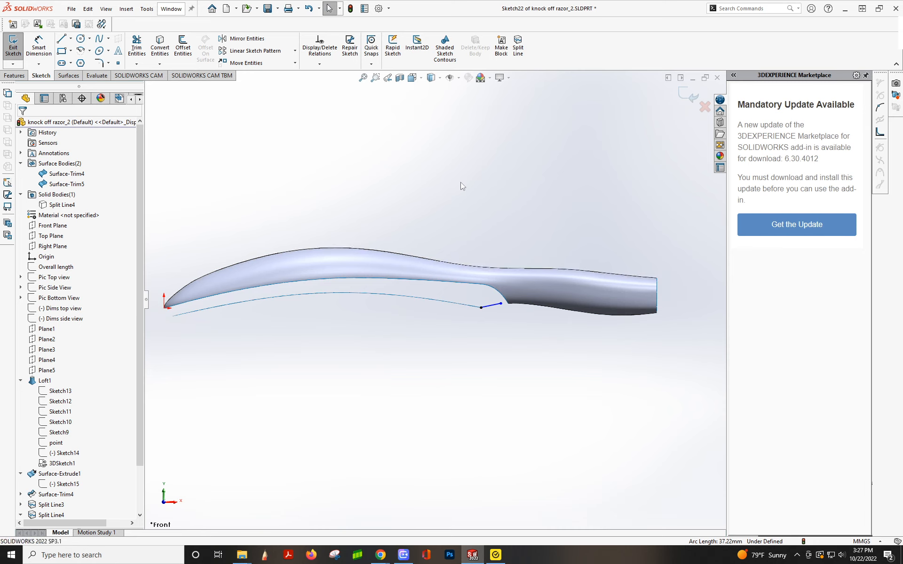
middle_drag(493, 315, 522, 178)
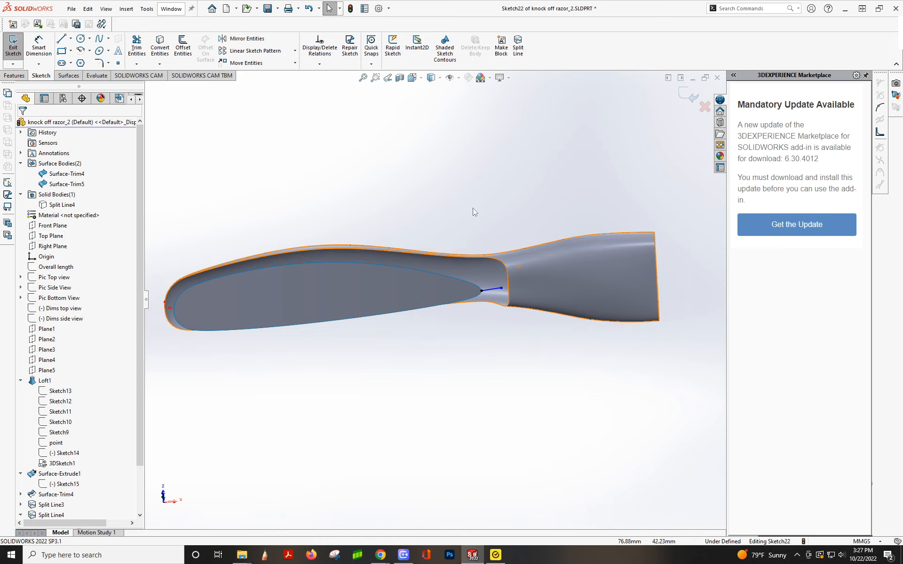
Exit the sketch, roll the model back to before Sketch22 and split the trimmed handle surface with an intersection Split Line along the Front Plane.
click(689, 97)
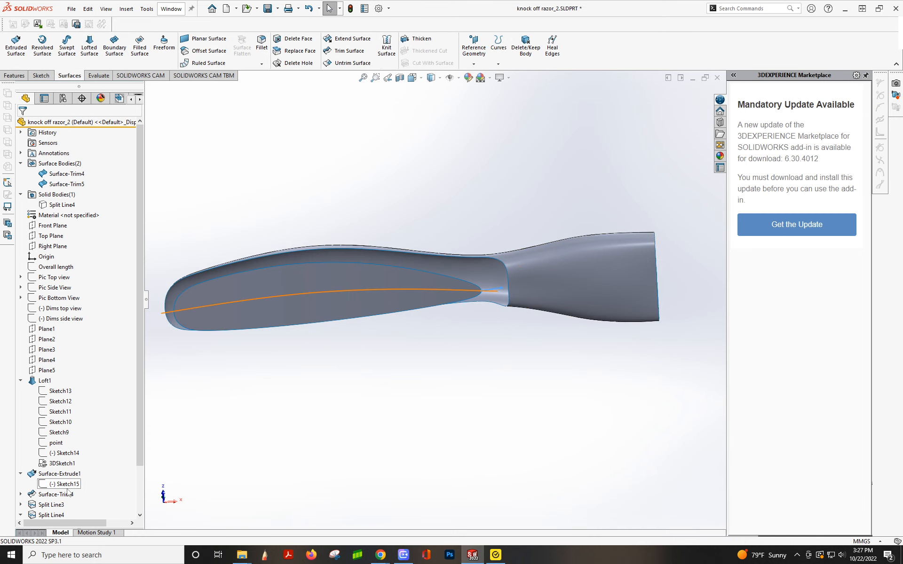
drag(81, 508, 82, 497)
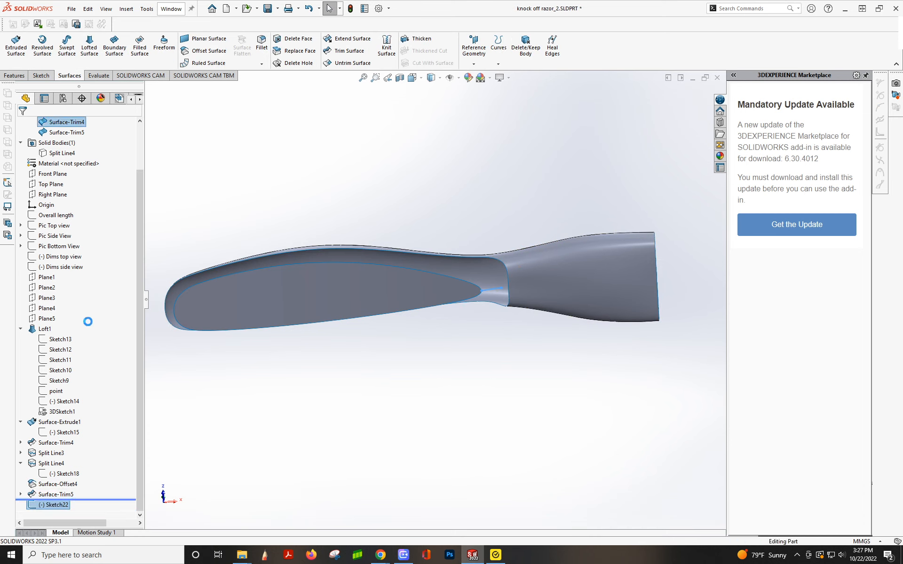
click(52, 173)
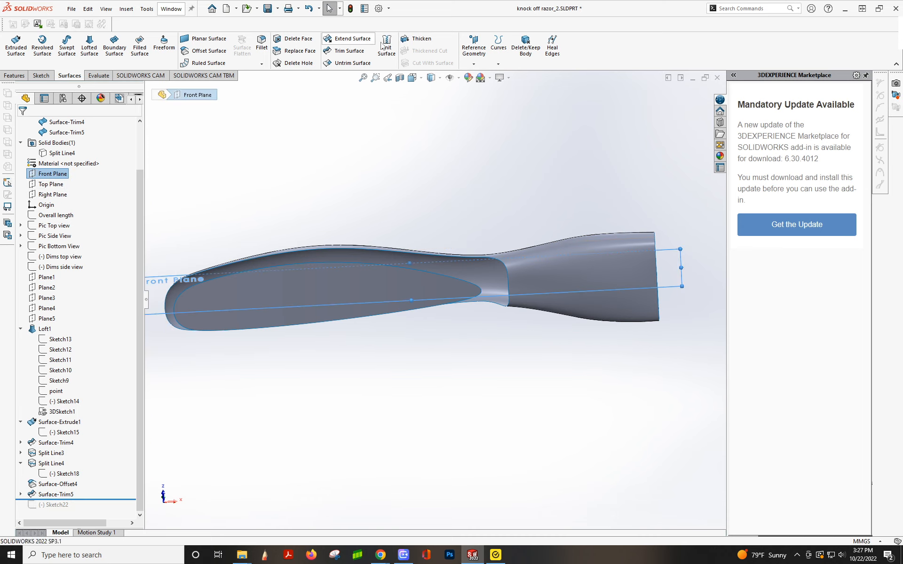
click(498, 64)
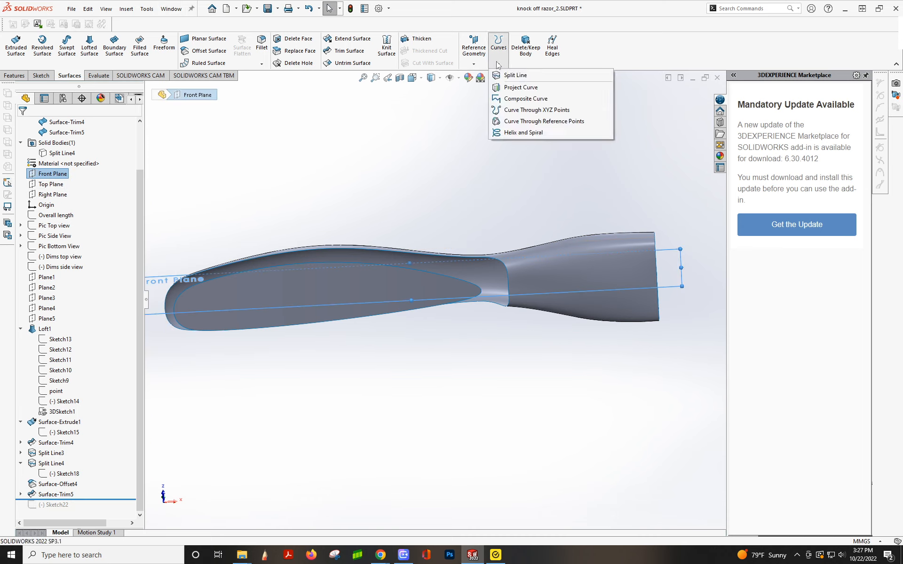
click(515, 76)
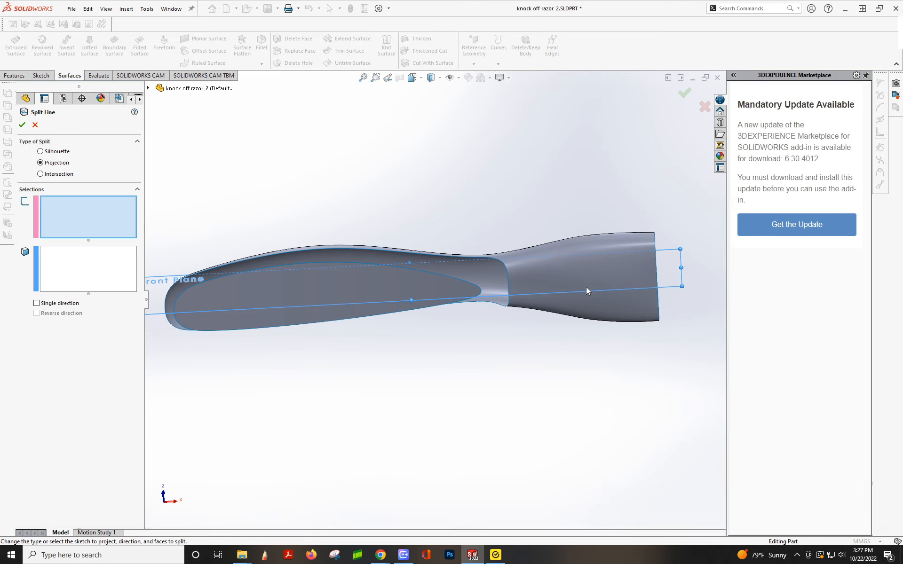
click(47, 176)
click(577, 262)
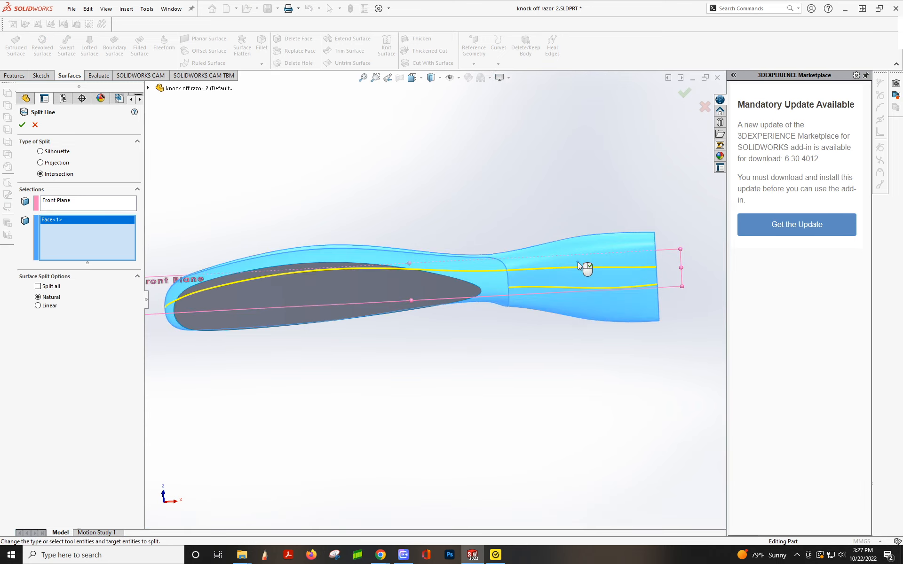
middle_drag(526, 255, 405, 360)
click(22, 125)
scroll(76, 495, down, 1)
Roll the model forward, reopen Sketch22 and make the spline's free end coincident with the split edge's vertex at the head section.
drag(95, 498, 95, 510)
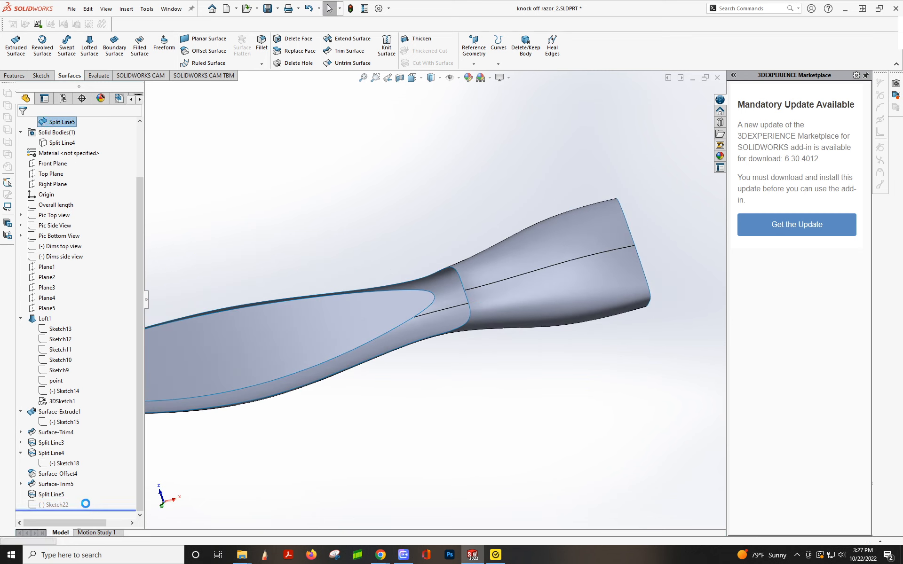
click(55, 504)
click(71, 476)
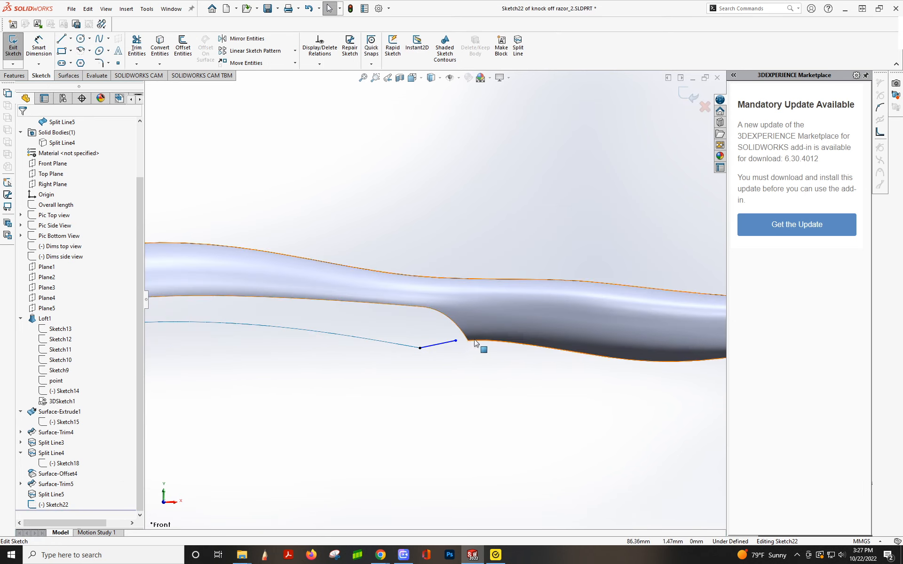
mouse_move(469, 346)
middle_down()
mouse_move(473, 301)
mouse_move(470, 364)
middle_up()
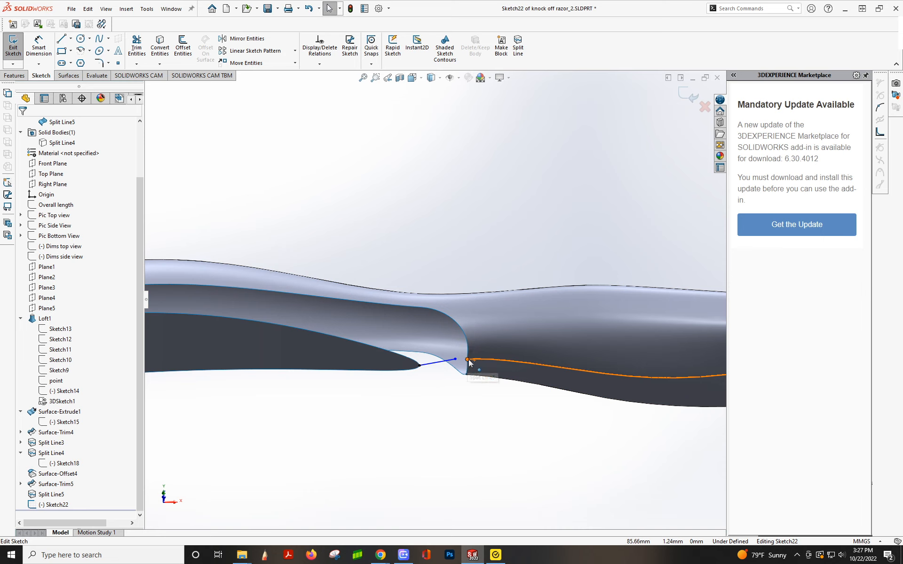
ctrl+click(455, 359)
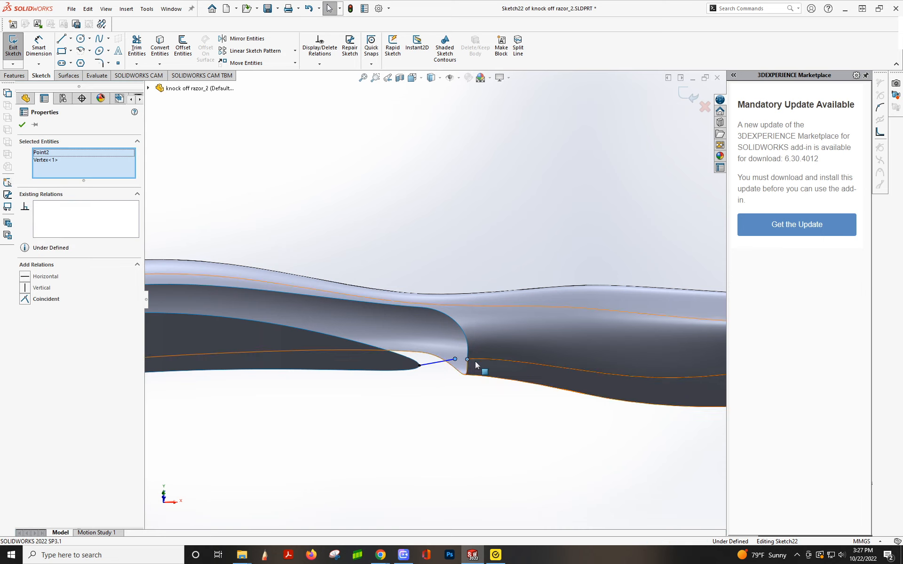
click(25, 299)
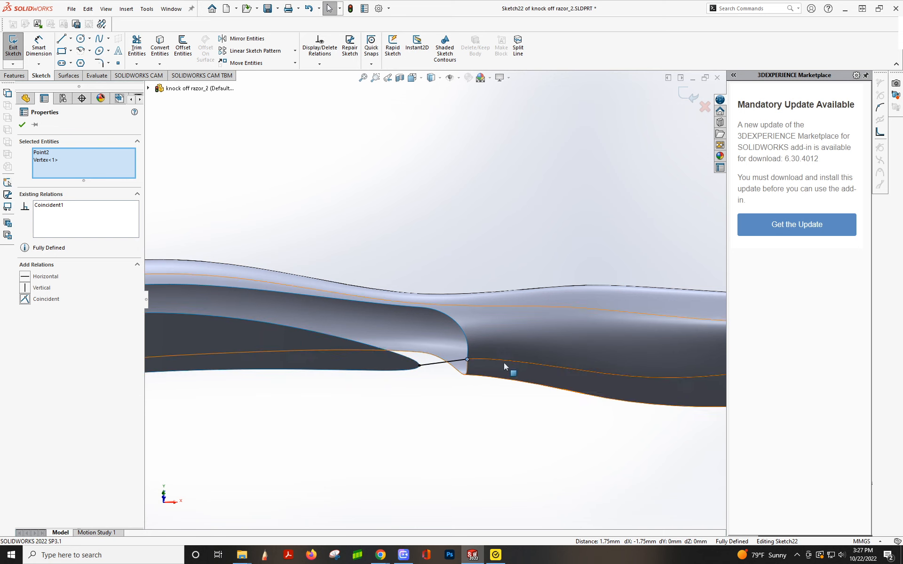
key(Escape)
Make the spline tangent to the split edge running along the head section's underside.
ctrl+click(455, 361)
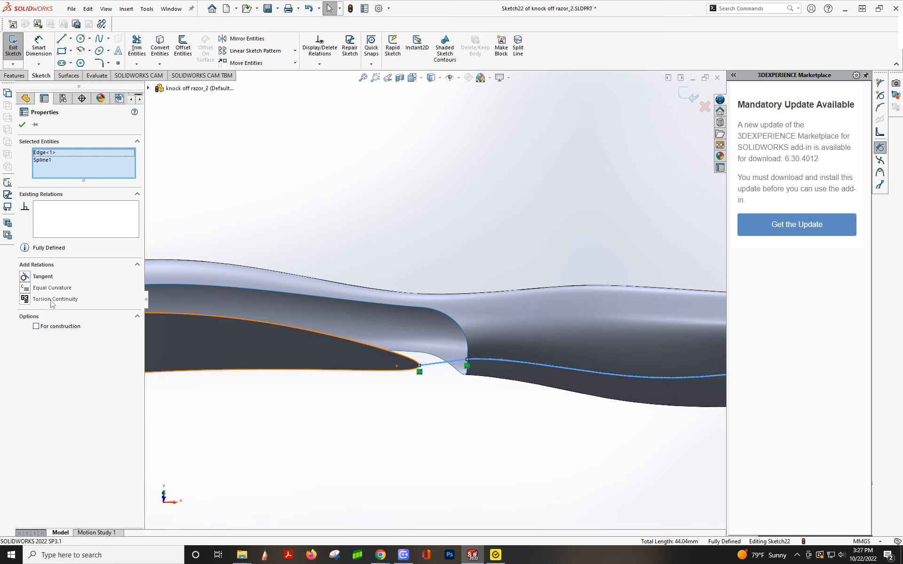
click(23, 278)
click(418, 229)
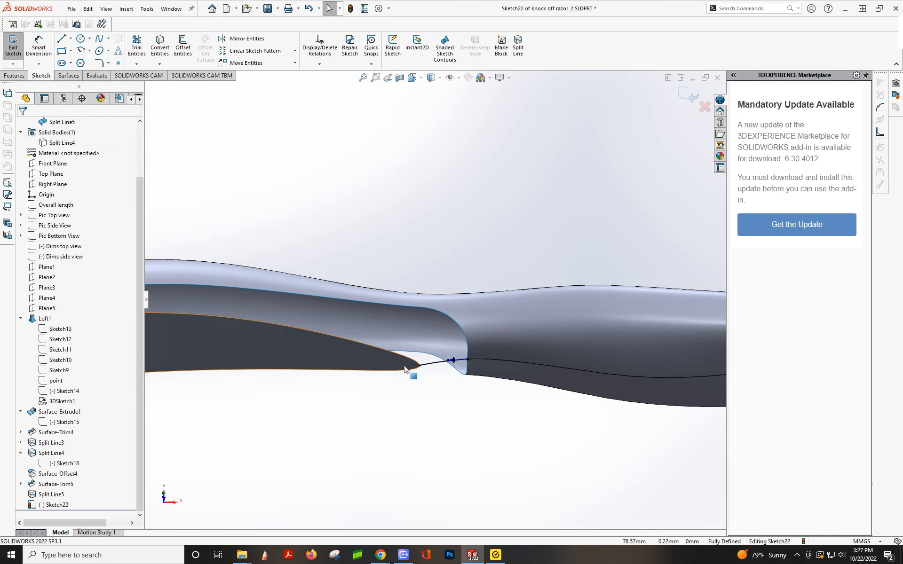
Add a Tangent Face relation between the spline and the grip surface at its neck-end tip.
click(408, 363)
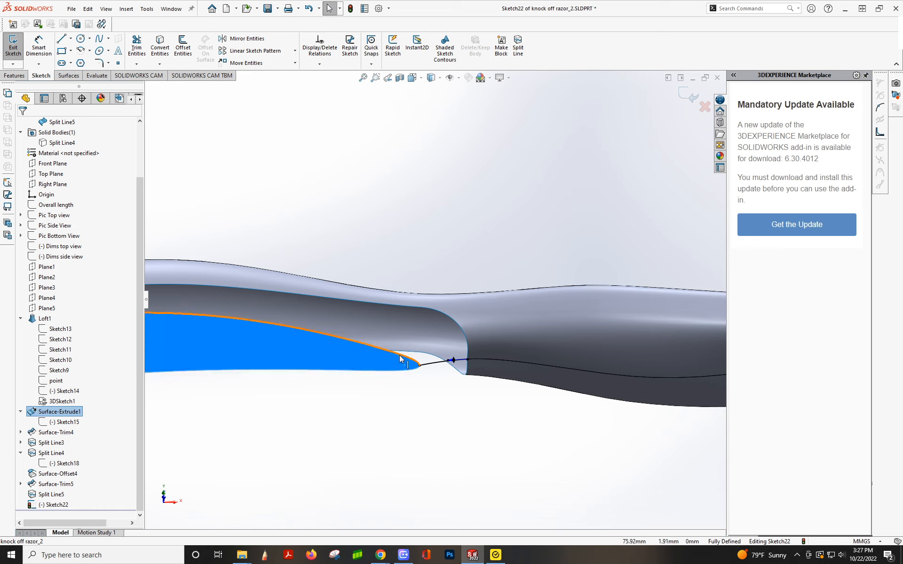
ctrl+click(401, 356)
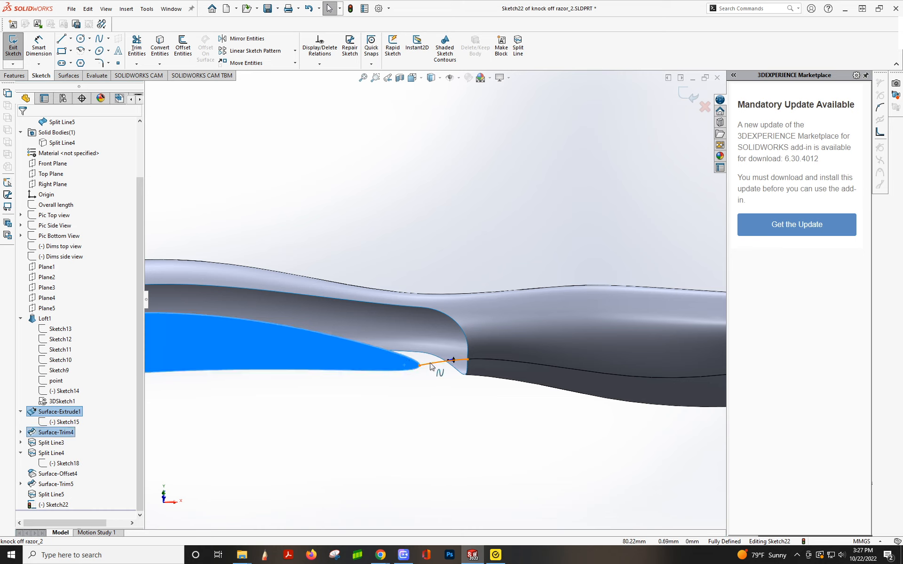
ctrl+click(430, 366)
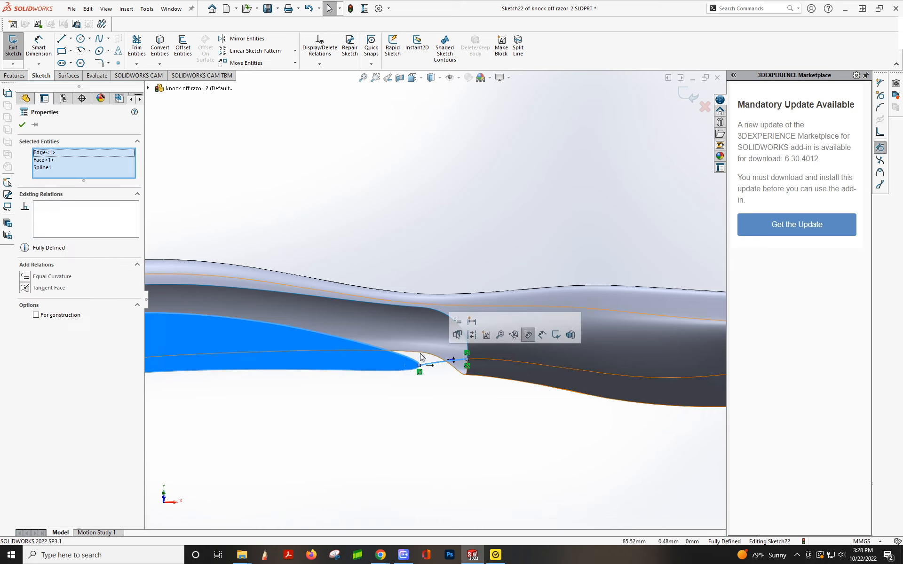
click(22, 288)
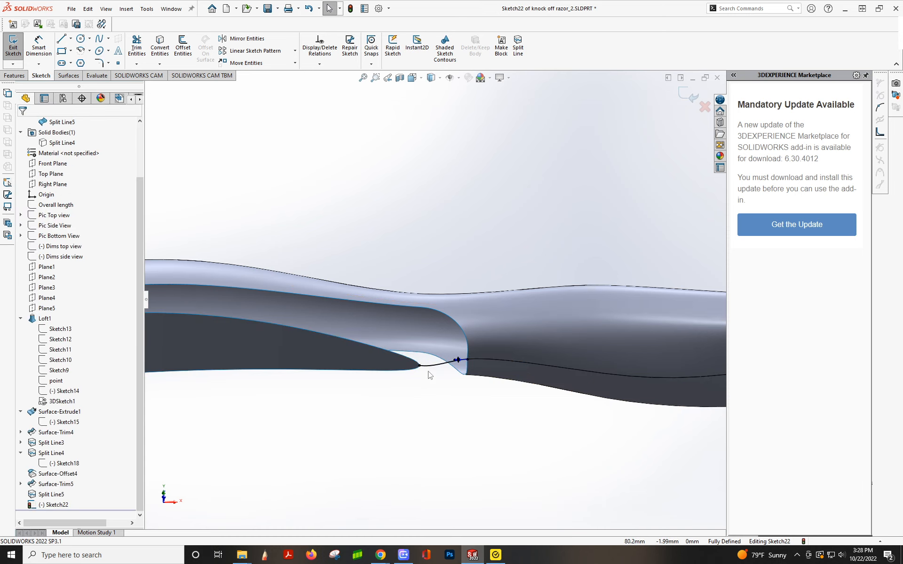
Lengthen the spline's tangency handle at the head section to a weight of about 13.55 for a smoother transition.
middle_drag(428, 367, 456, 226)
scroll(451, 303, down, 4)
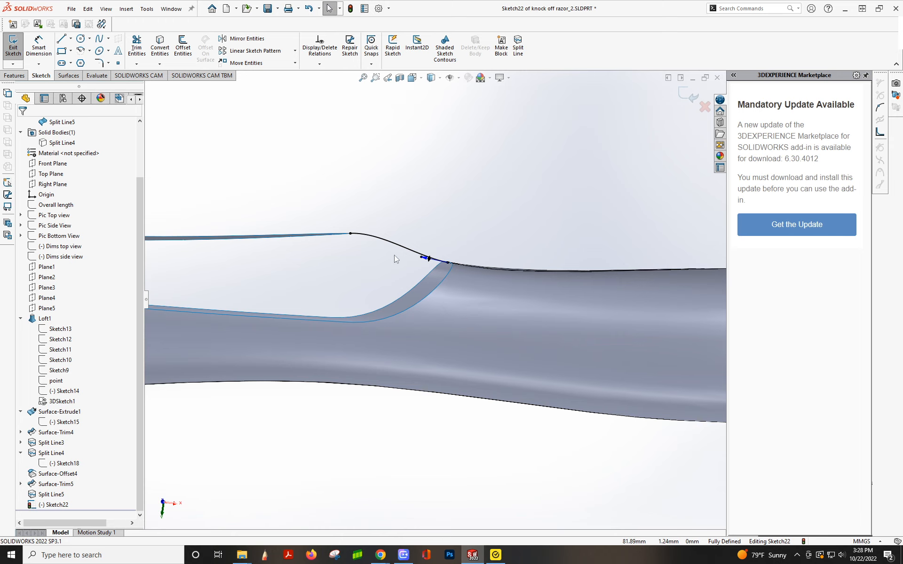
drag(421, 260, 394, 259)
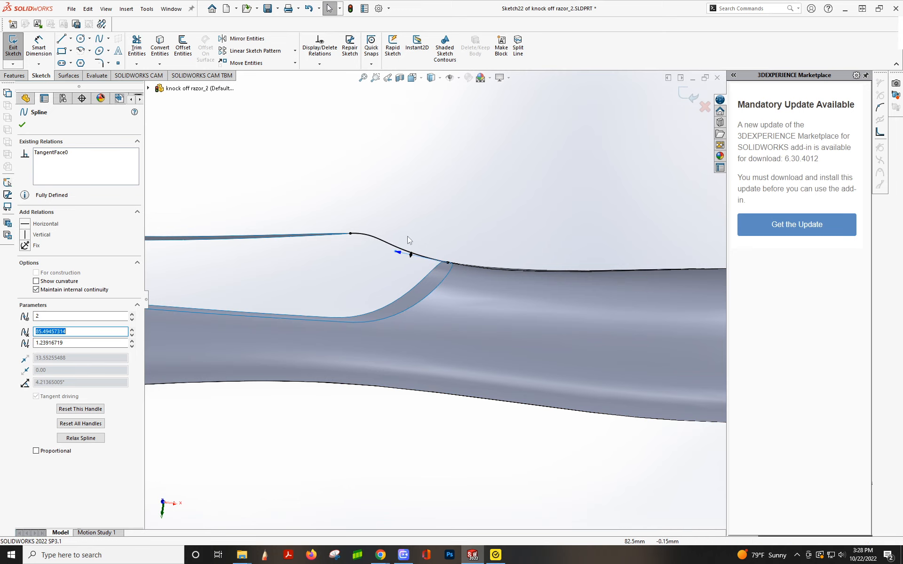
Sketch a two-point spline at the handle's butt end, from the origin at the handle surface's tip to the grip surface's rounded end.
scroll(400, 261, up, 3)
scroll(421, 293, up, 4)
scroll(268, 265, down, 1)
middle_drag(270, 265, 276, 286)
scroll(273, 282, down, 4)
scroll(415, 290, down, 2)
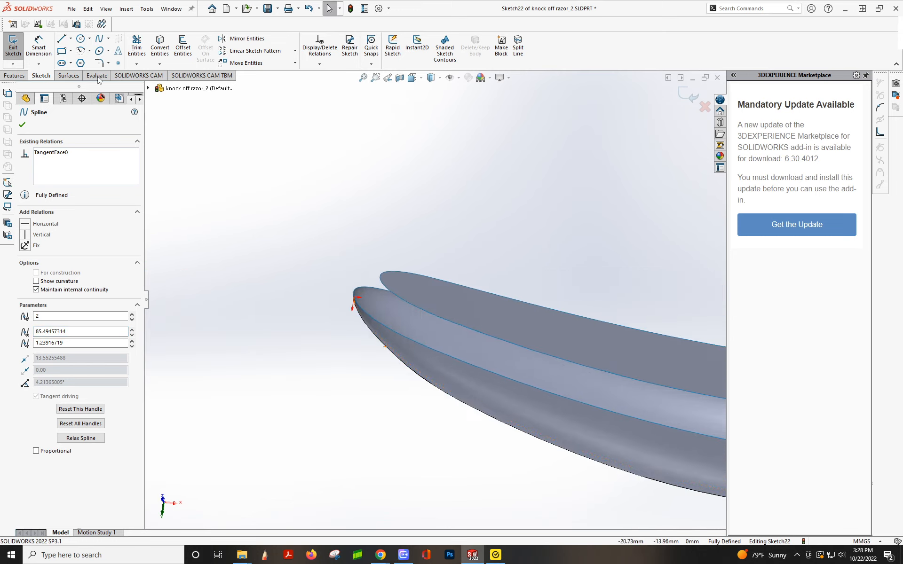
click(354, 297)
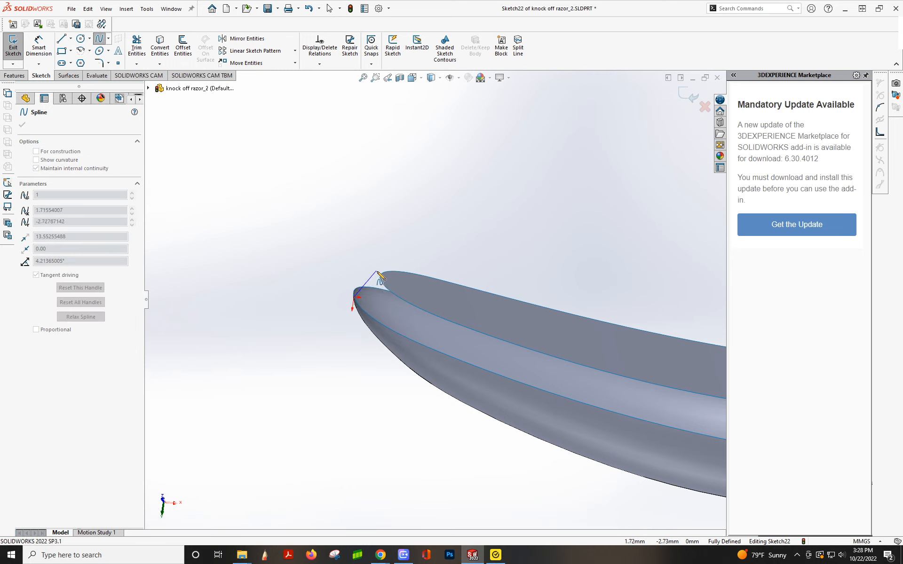
key(Escape)
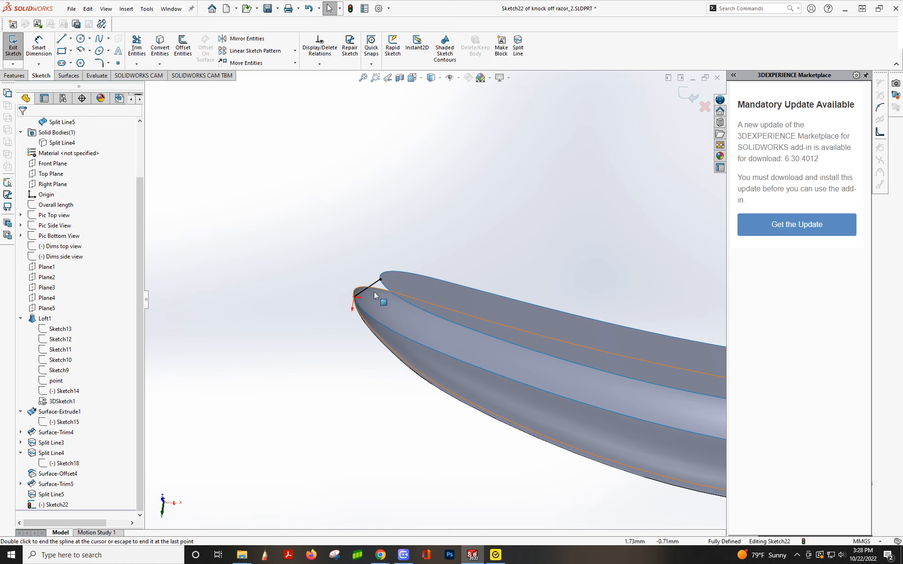
Make the butt-end spline vertical at the origin and add a Tangent Face relation between it and the grip surface.
click(370, 287)
drag(363, 292, 353, 285)
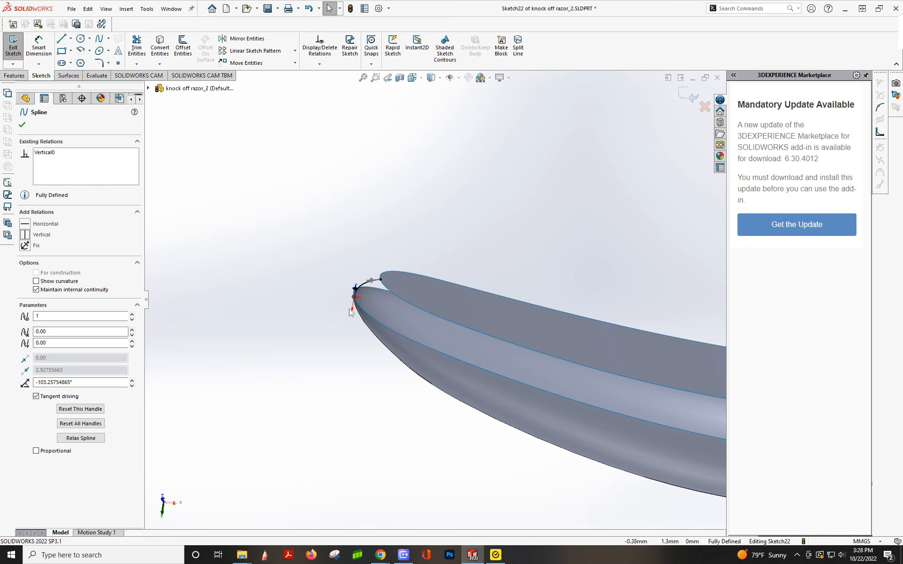
click(379, 288)
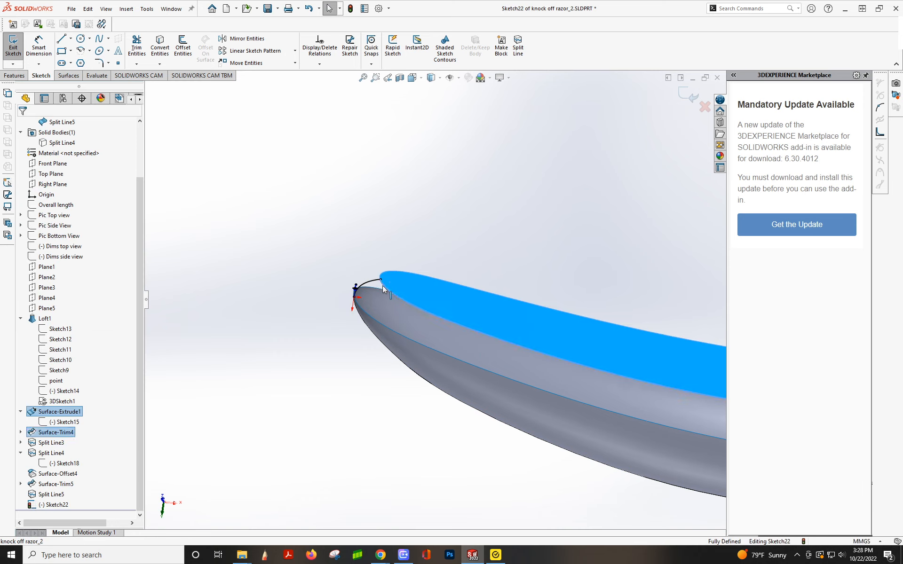
ctrl+click(371, 280)
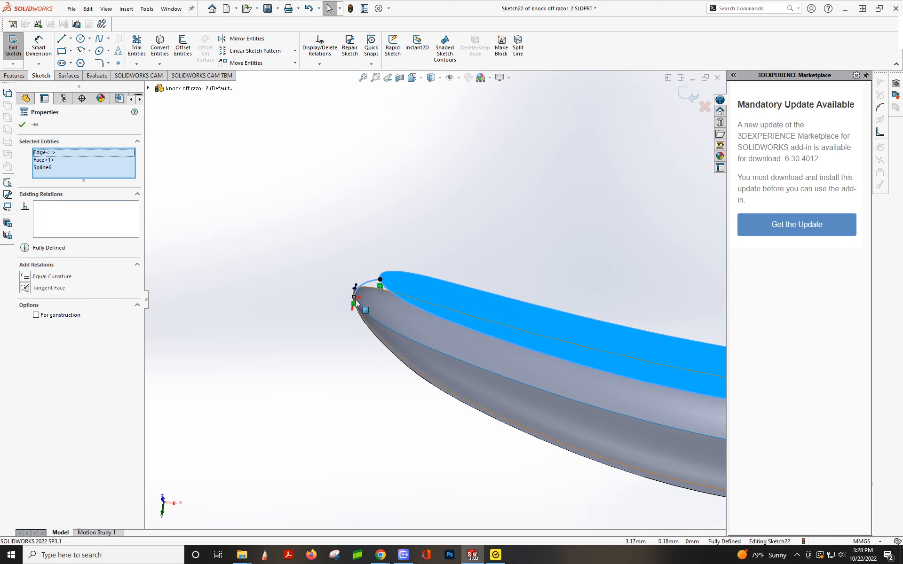
click(26, 290)
click(256, 247)
scroll(362, 295, up, 1)
middle_drag(448, 287, 496, 327)
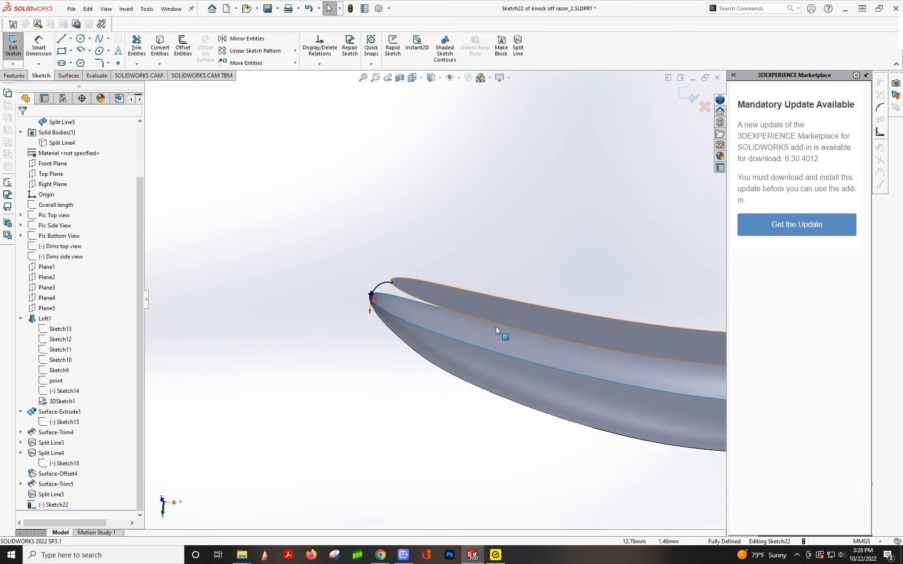
Extrude the two guide splines as surfaces with a blind depth of 10 mm from the sketch plane.
scroll(583, 325, up, 7)
mouse_move(619, 334)
middle_down()
mouse_move(641, 350)
mouse_move(637, 359)
middle_up()
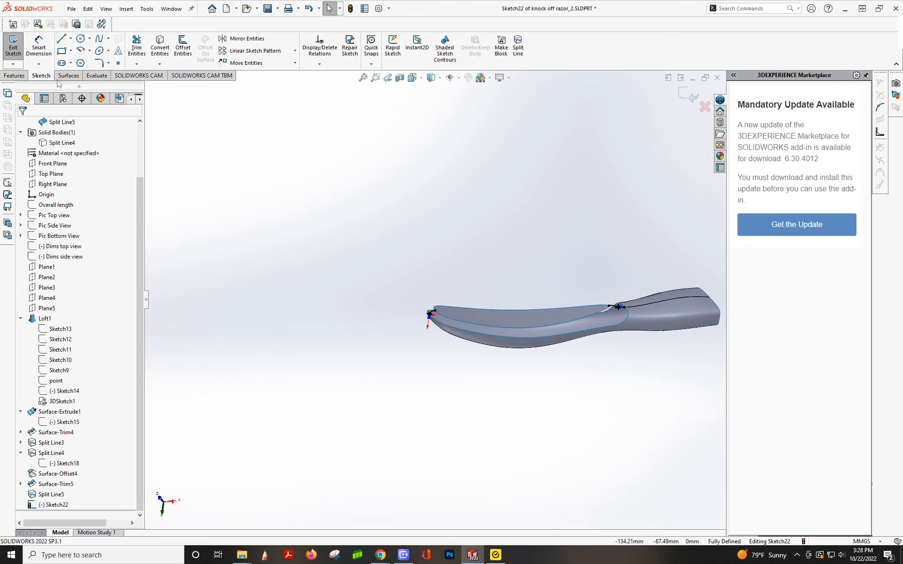
click(68, 76)
click(19, 48)
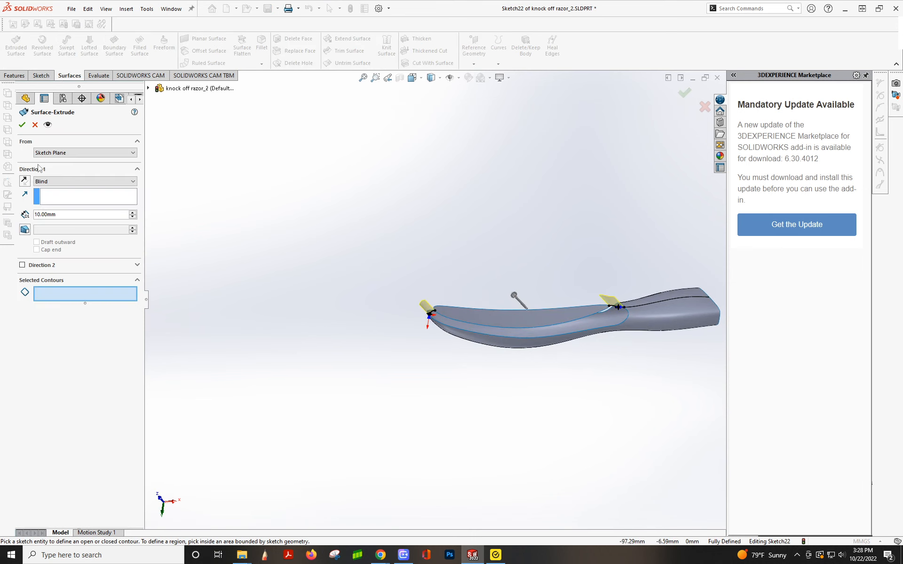
click(22, 128)
Examine the extruded surfaces at both ends and the open gap between the grip surface and the handle surface.
scroll(592, 313, down, 2)
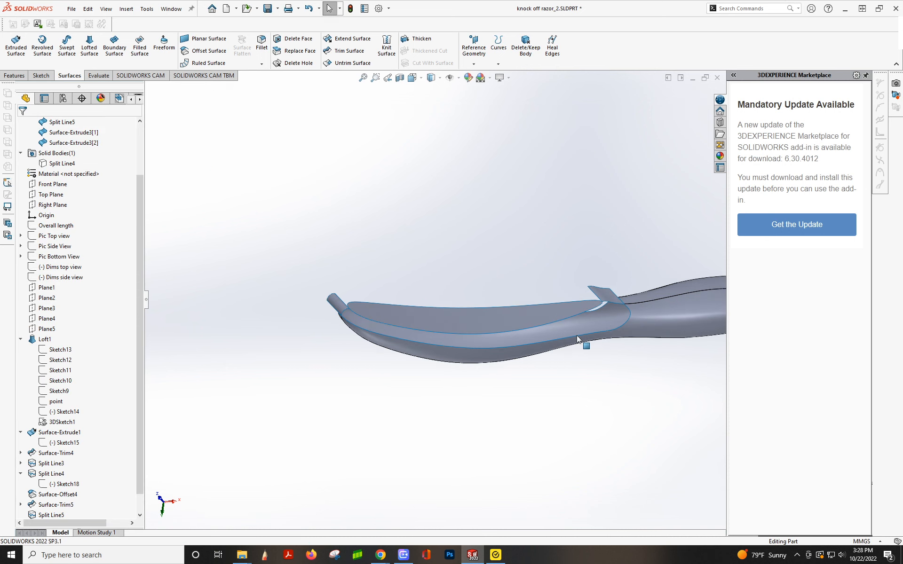
middle_drag(583, 341, 540, 430)
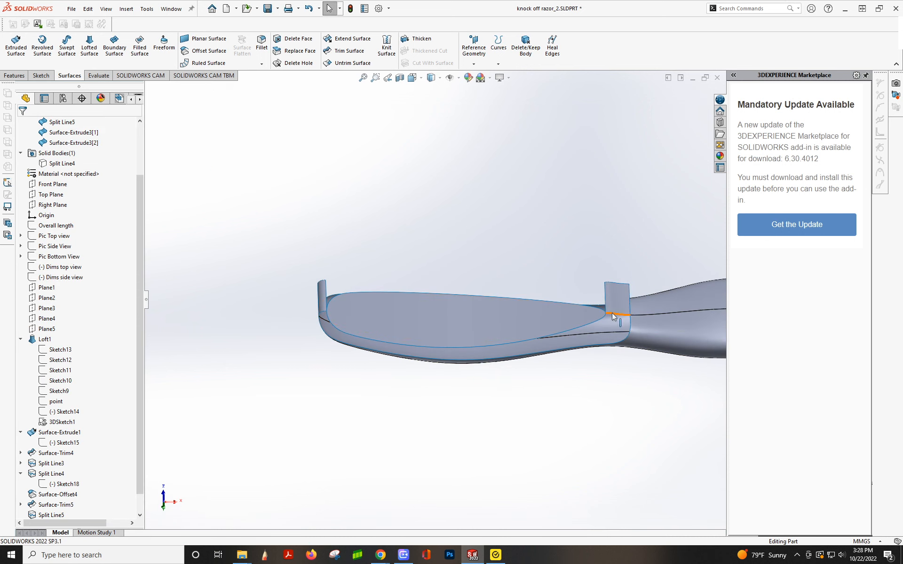
middle_drag(633, 325, 536, 289)
scroll(676, 348, down, 3)
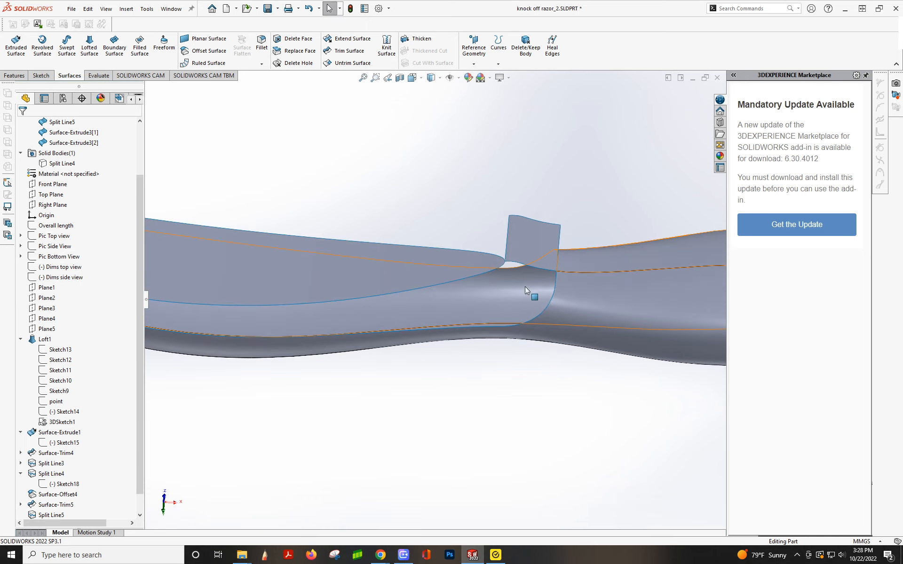
mouse_move(536, 304)
middle_down()
mouse_move(550, 270)
mouse_move(548, 223)
mouse_move(540, 306)
middle_up()
scroll(498, 316, up, 5)
mouse_move(352, 304)
middle_down()
mouse_move(307, 222)
mouse_move(329, 268)
mouse_move(324, 320)
middle_up()
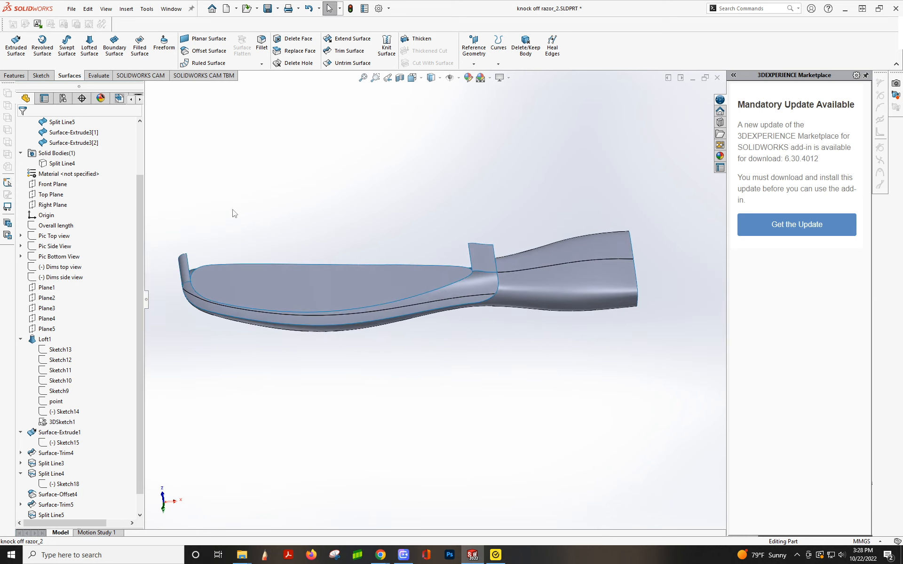
Start a 3D sketch and draw a two-point spline near the butt end from the handle surface's outer edge to the grip edge.
click(41, 76)
click(13, 63)
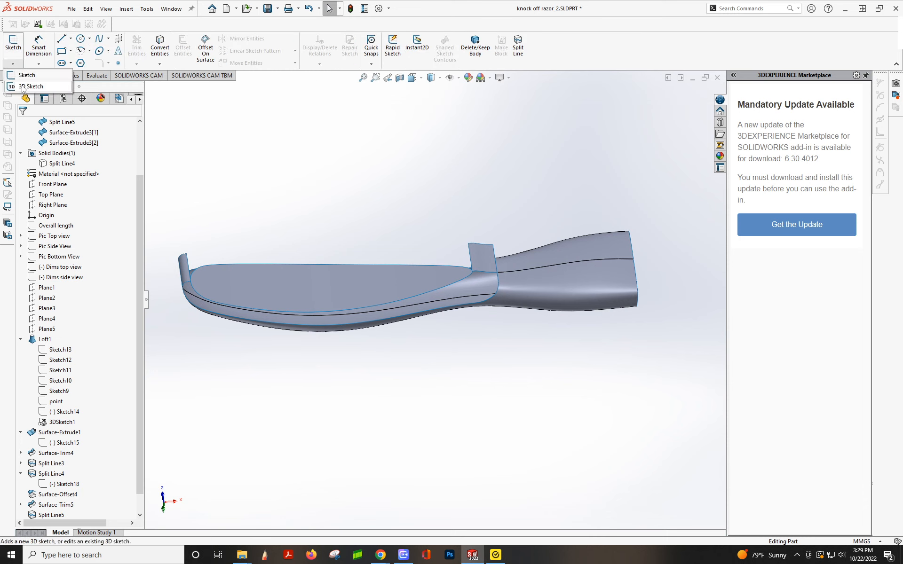
click(28, 88)
click(98, 39)
scroll(179, 235, down, 3)
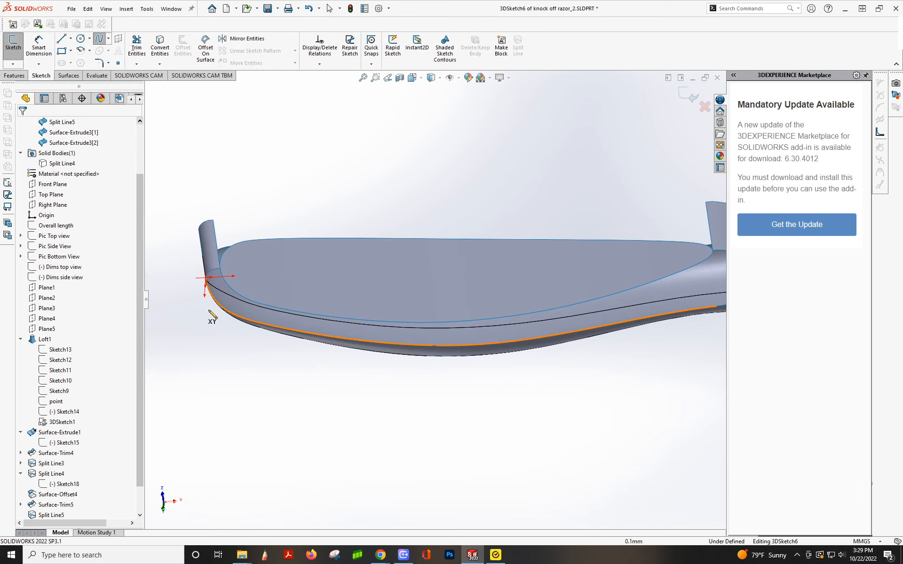
click(240, 316)
scroll(239, 316, down, 2)
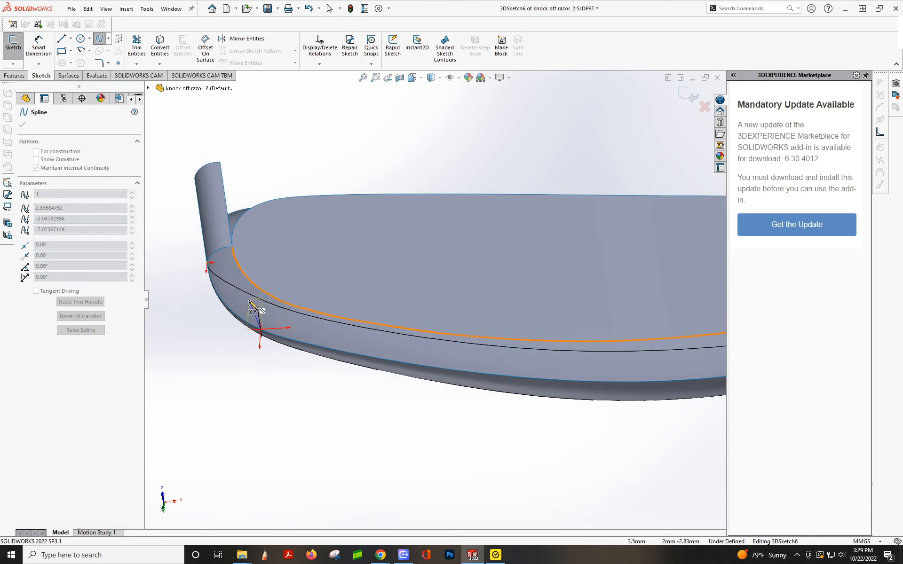
click(277, 300)
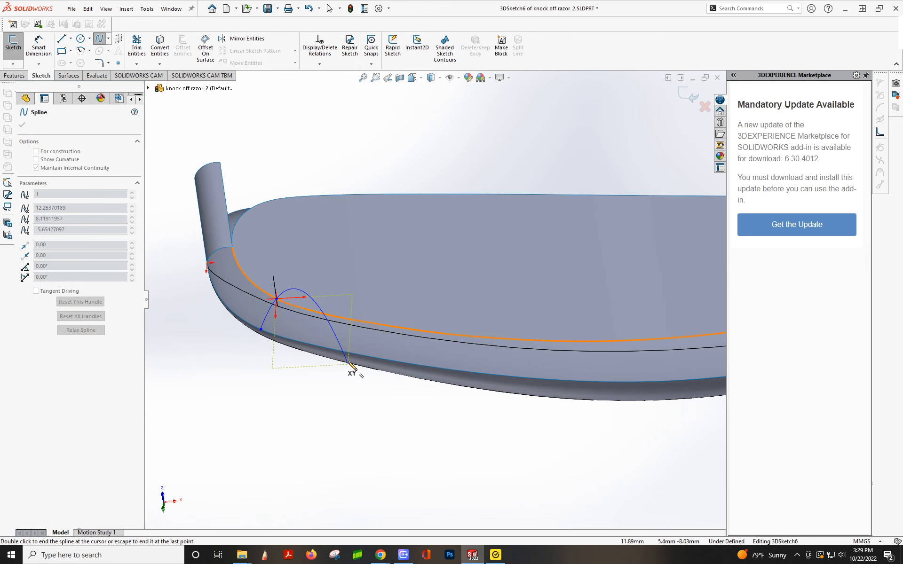
key(Escape)
Draw a two-point spline across the gap at the grip's mid-length, from the handle surface's outer edge to the grip edge.
click(101, 38)
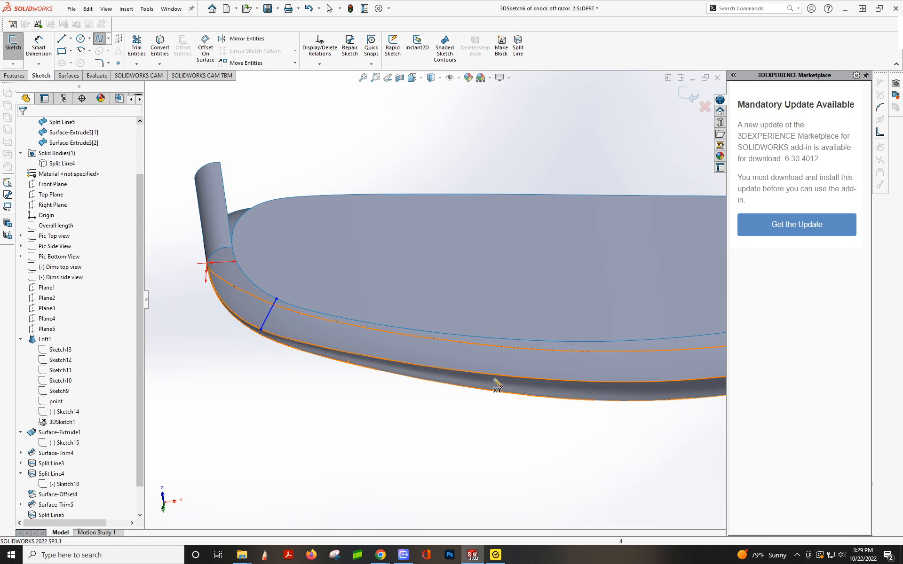
scroll(553, 376, up, 2)
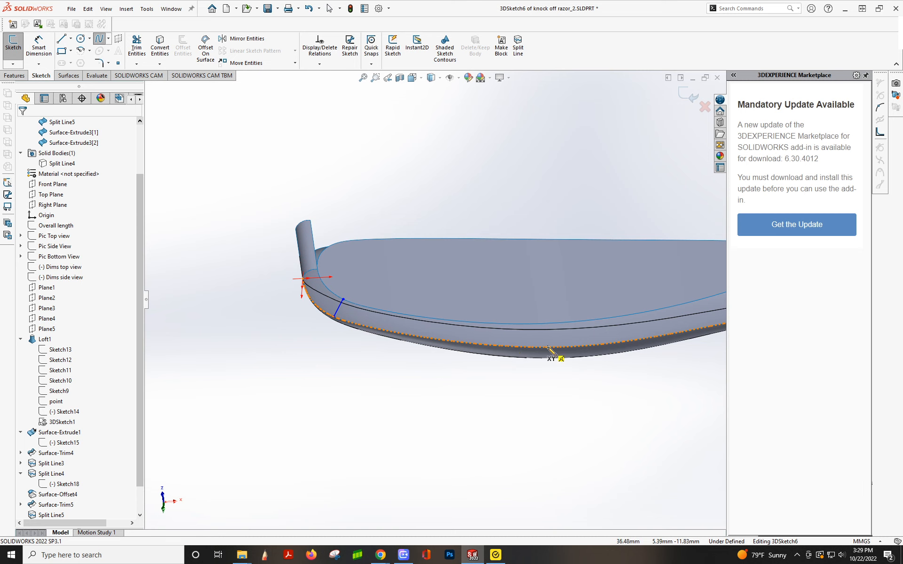
click(546, 348)
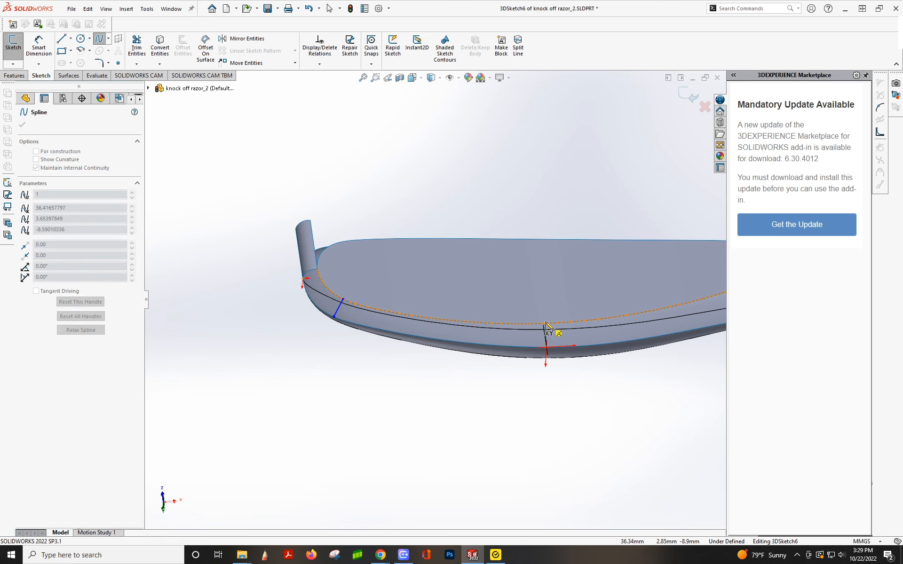
click(546, 323)
key(Escape)
Draw a third two-point spline across the gap where the grip starts narrowing toward the neck, joining the outer and grip edges.
scroll(585, 361, up, 4)
scroll(587, 356, down, 3)
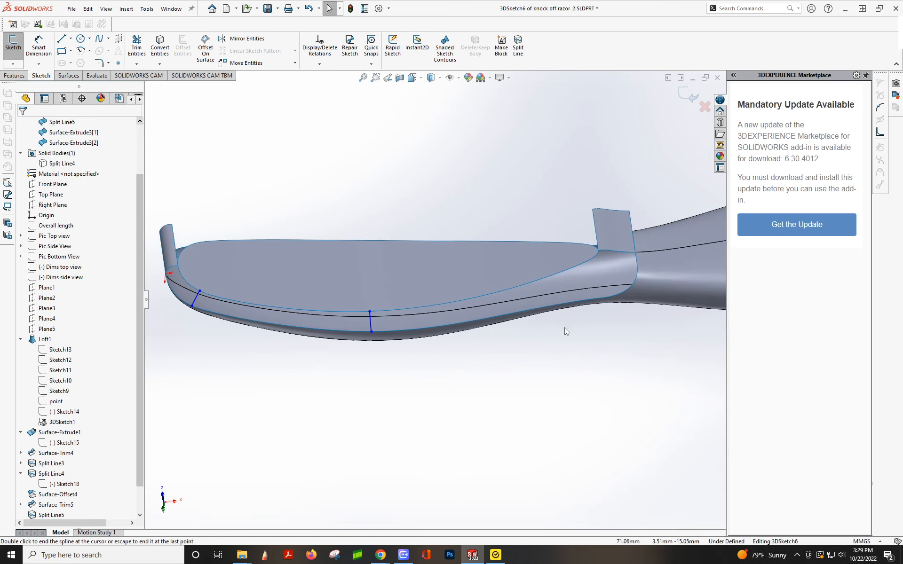
click(99, 38)
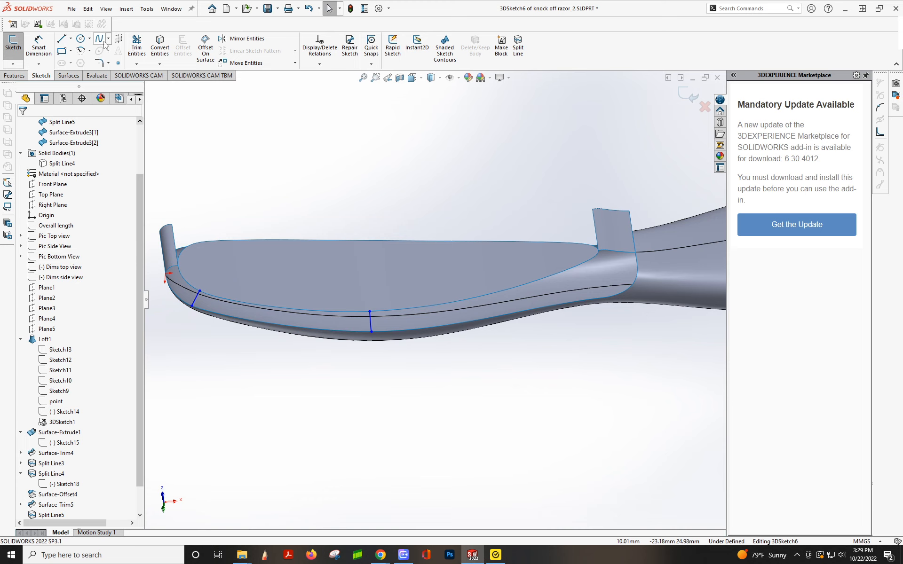
click(536, 308)
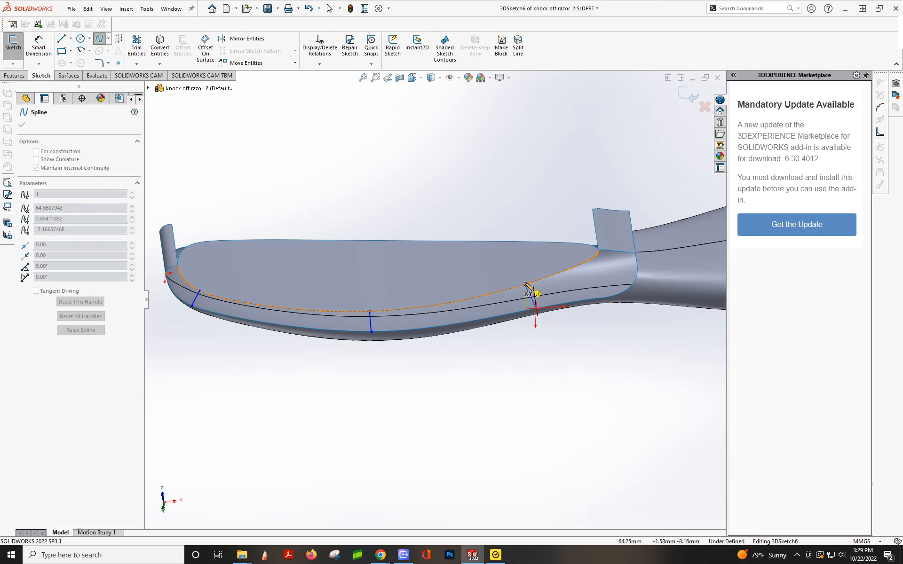
click(525, 285)
key(Escape)
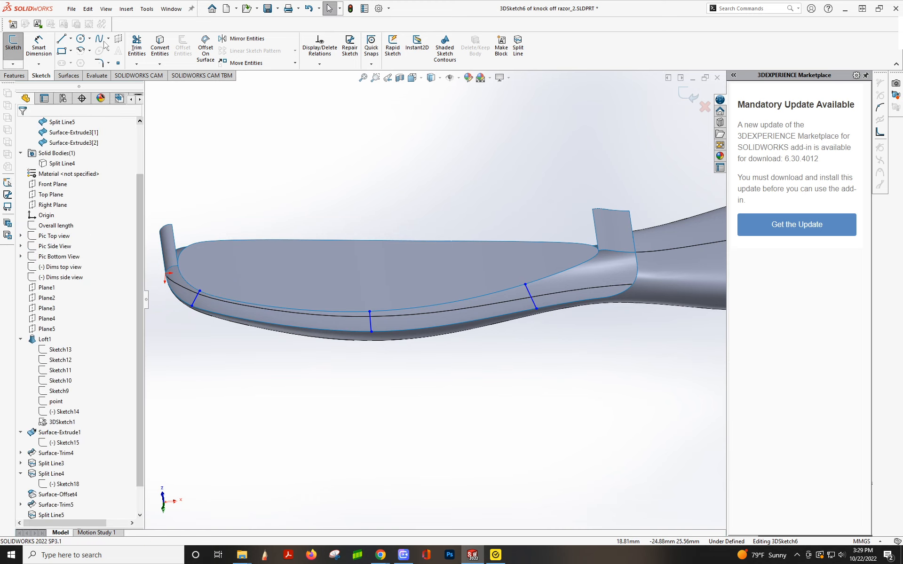
Draw a fourth two-point spline from the end of the long outer edge near the neck to the narrowing grip edge.
click(102, 42)
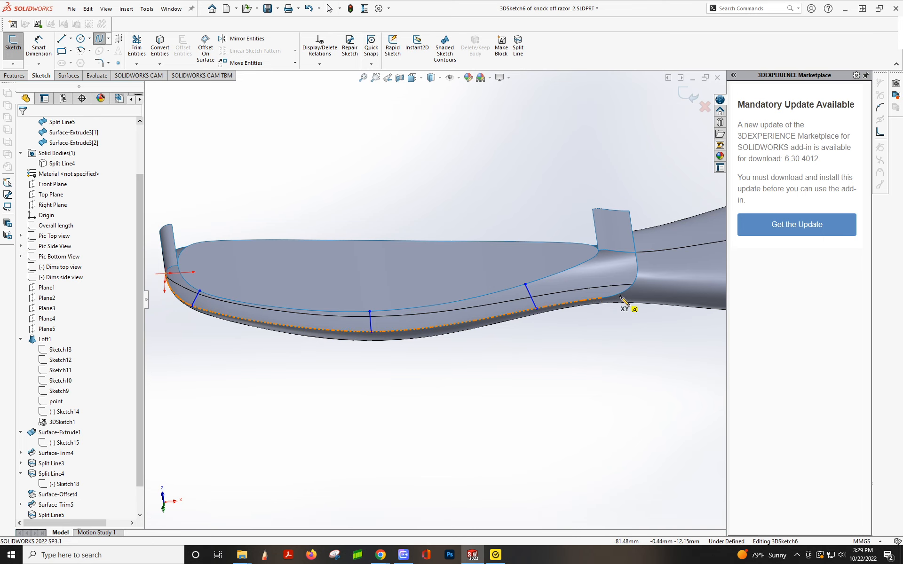
click(601, 298)
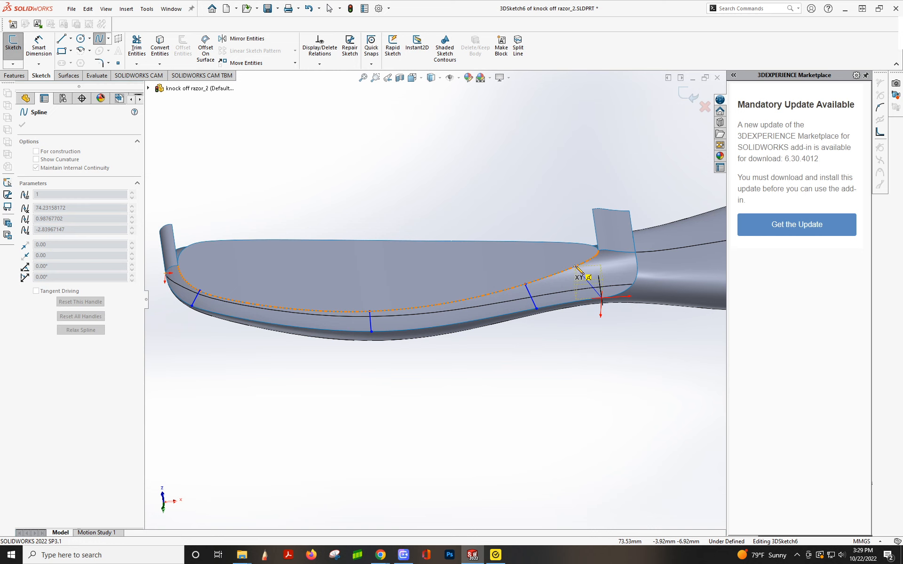
click(577, 267)
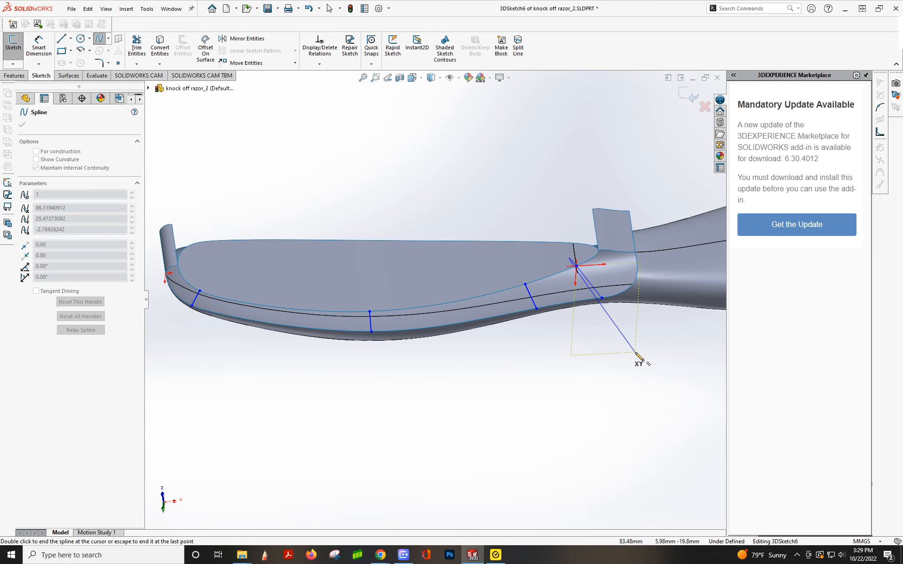
key(Escape)
Draw a fifth two-point spline from the curved neck-end split edge to the grip edge just short of its tip.
click(98, 41)
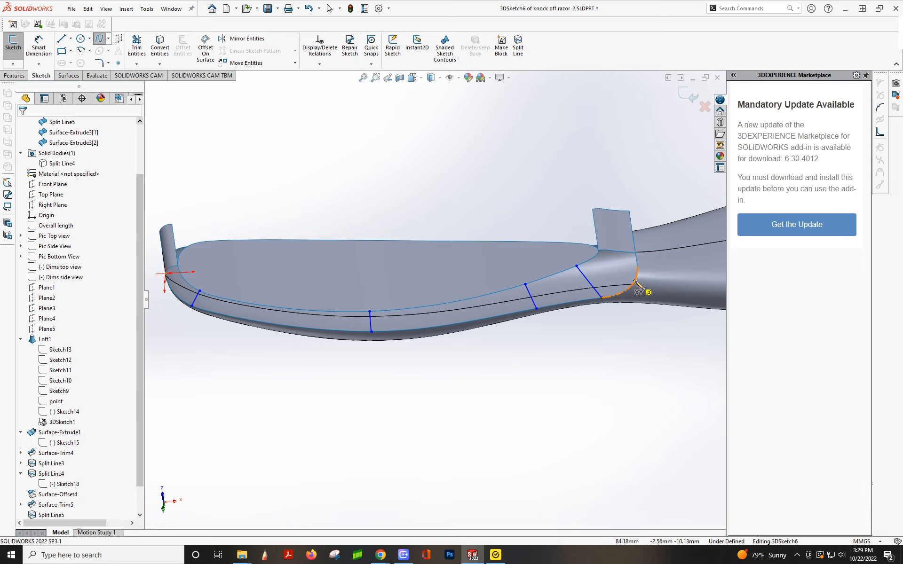
mouse_move(633, 266)
middle_down()
mouse_move(579, 198)
mouse_move(616, 229)
mouse_move(623, 275)
middle_up()
click(621, 273)
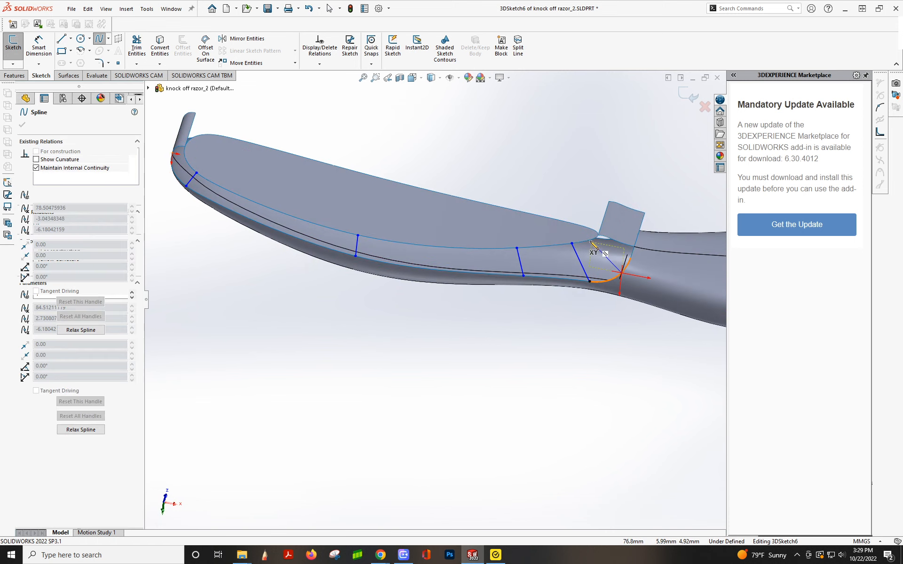
click(590, 240)
key(Escape)
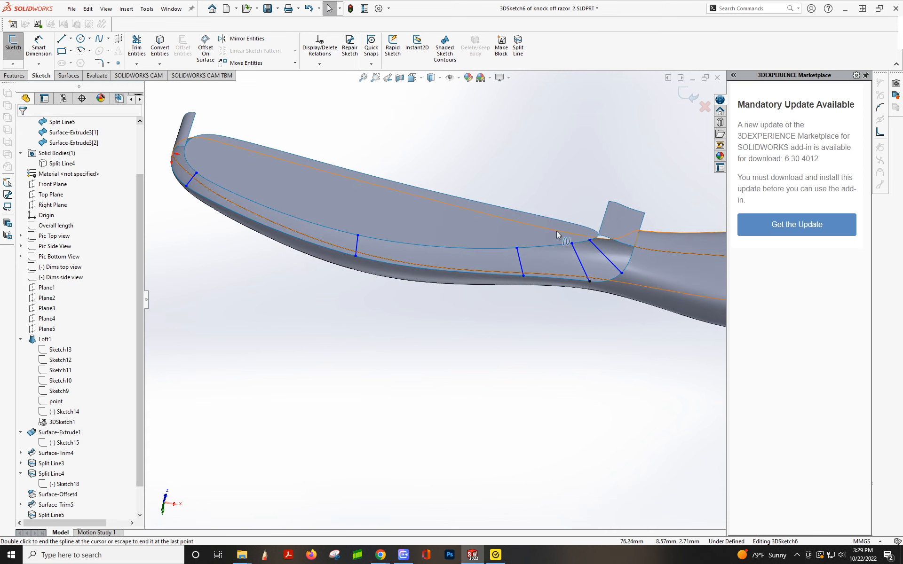
In the Bottom view, slide the butt-end spline's outer endpoint along the handle edge to about X 4.68 mm.
click(421, 81)
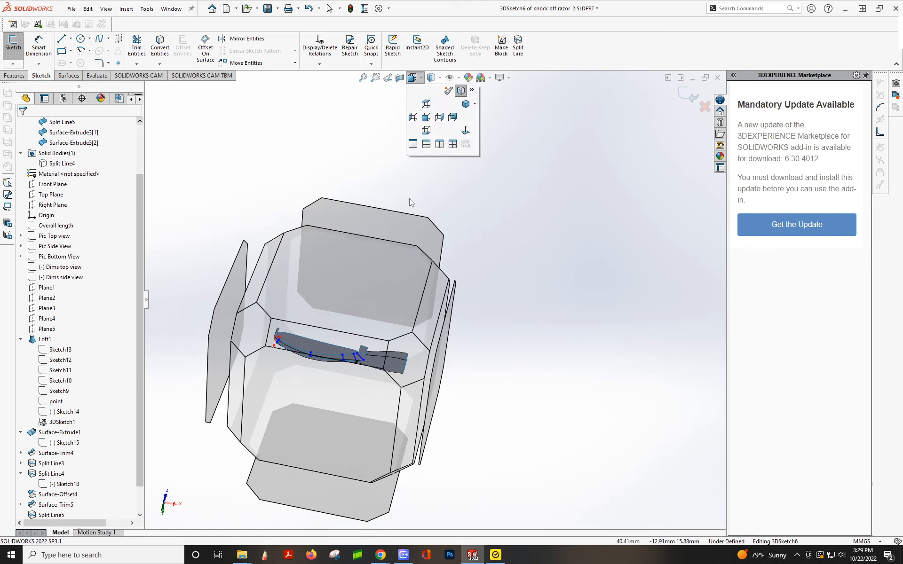
click(433, 123)
scroll(345, 344, down, 6)
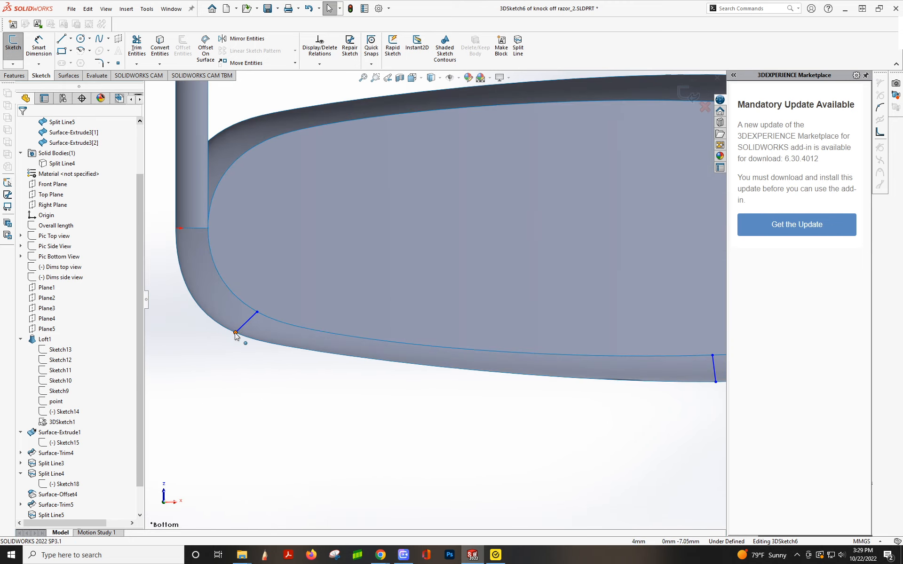
drag(235, 334, 244, 340)
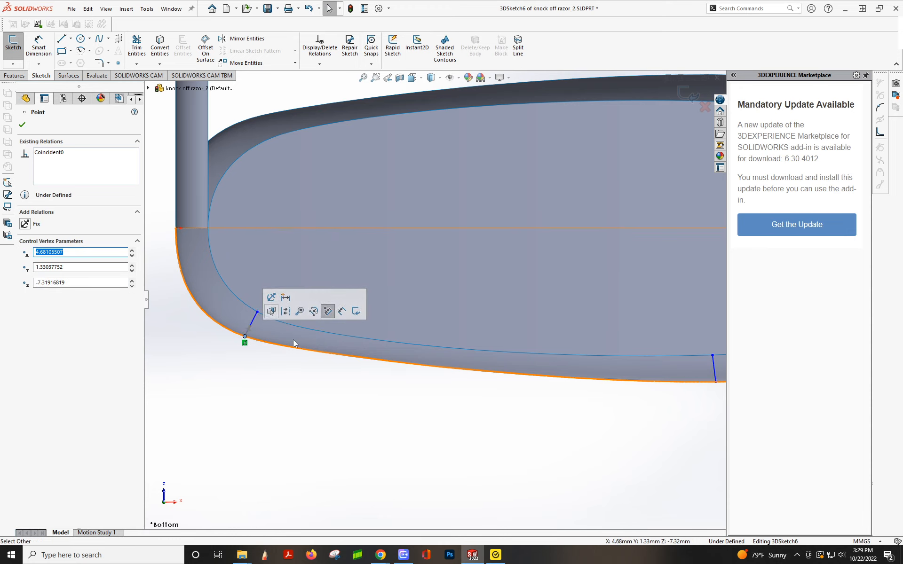
Slide the mid-length spline's outer endpoint along the handle edge to about X 36.41 mm so the spline crosses the gap squarely.
scroll(305, 345, up, 3)
scroll(557, 329, down, 5)
scroll(554, 344, down, 1)
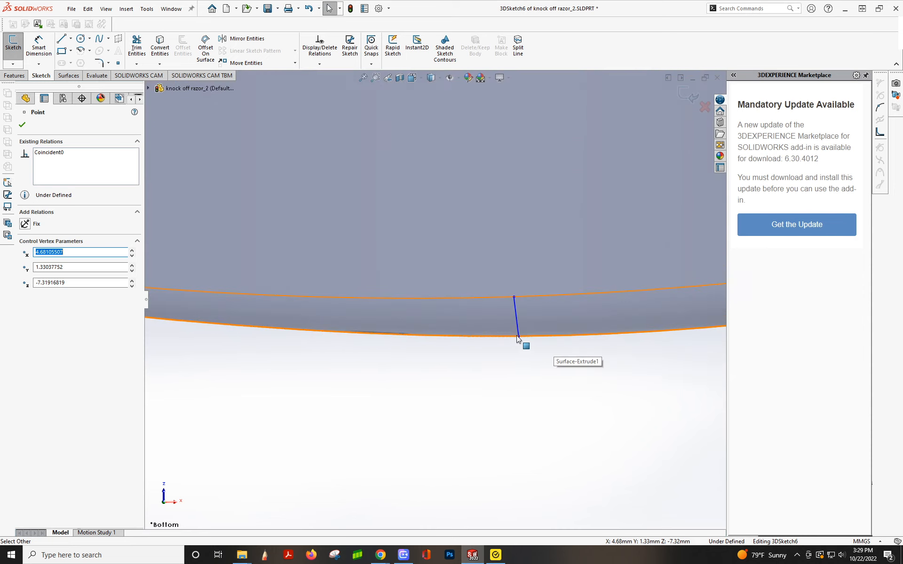
drag(517, 343, 515, 337)
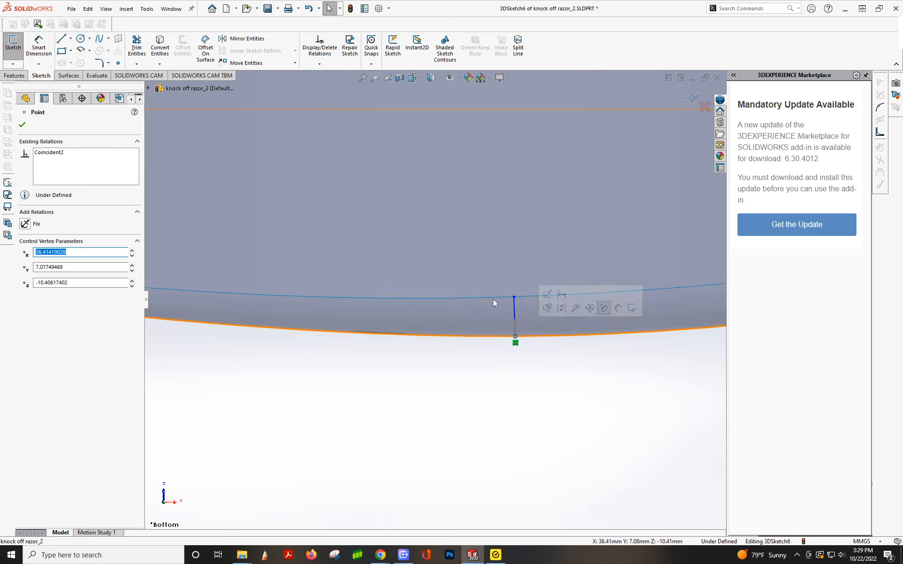
Slide the third spline's outer endpoint along the handle edge toward the butt end, to about X 65.58 mm.
scroll(532, 348, up, 3)
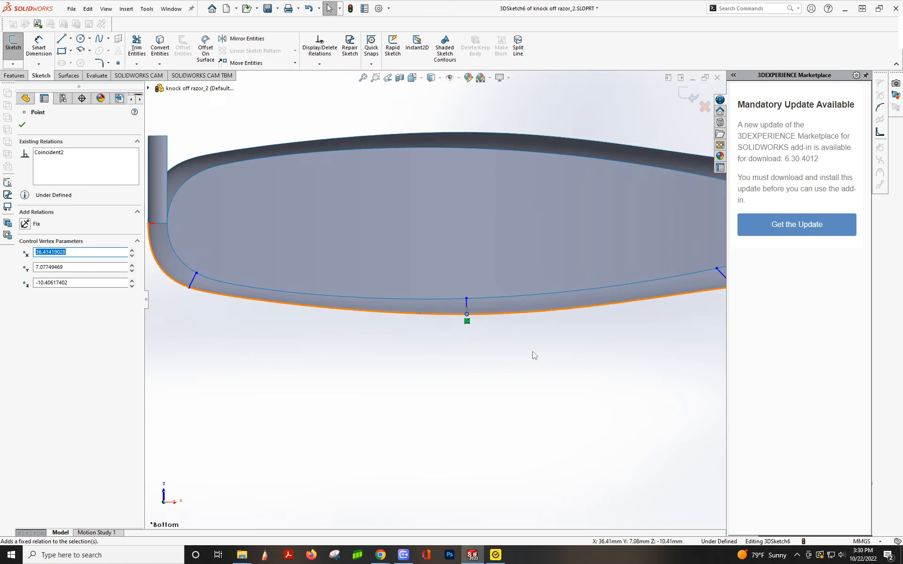
scroll(650, 289, down, 4)
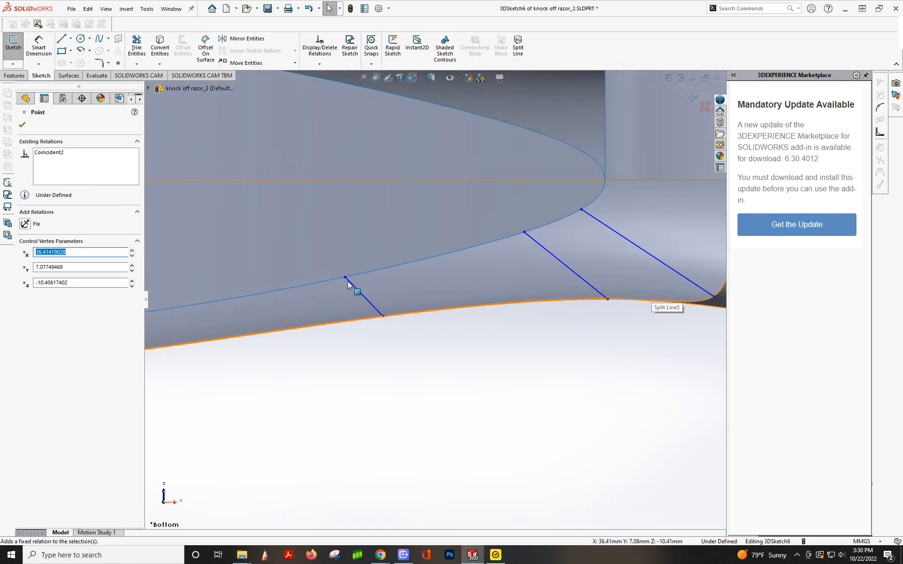
drag(383, 318, 356, 319)
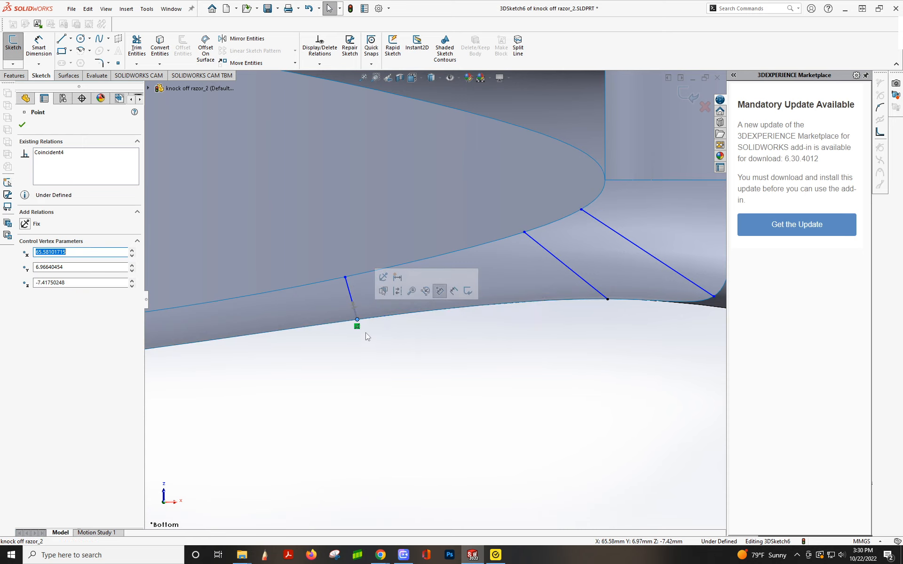
Slide the fourth spline's inner endpoint along the grip edge toward the tip, and the fifth spline's inner endpoint to about X 77.63 mm.
scroll(365, 331, up, 2)
scroll(510, 281, down, 3)
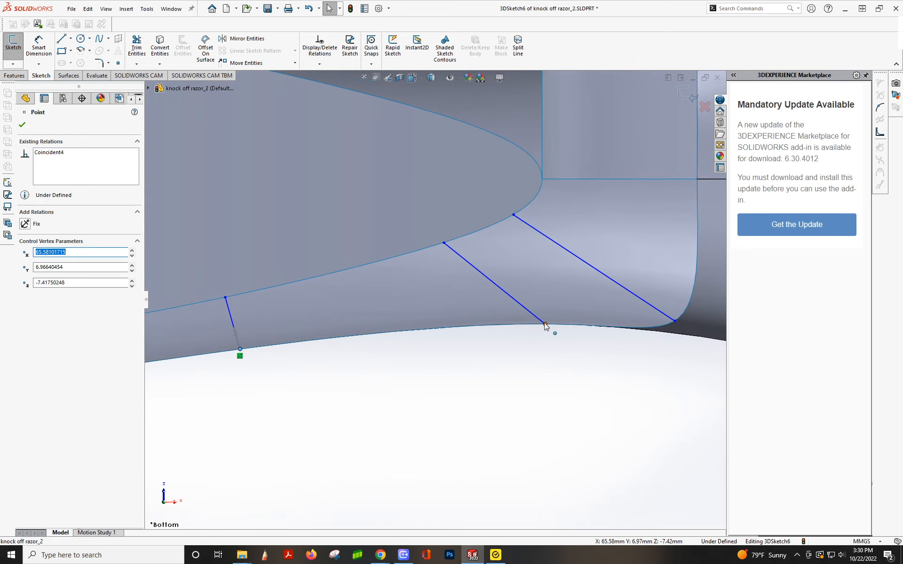
click(545, 325)
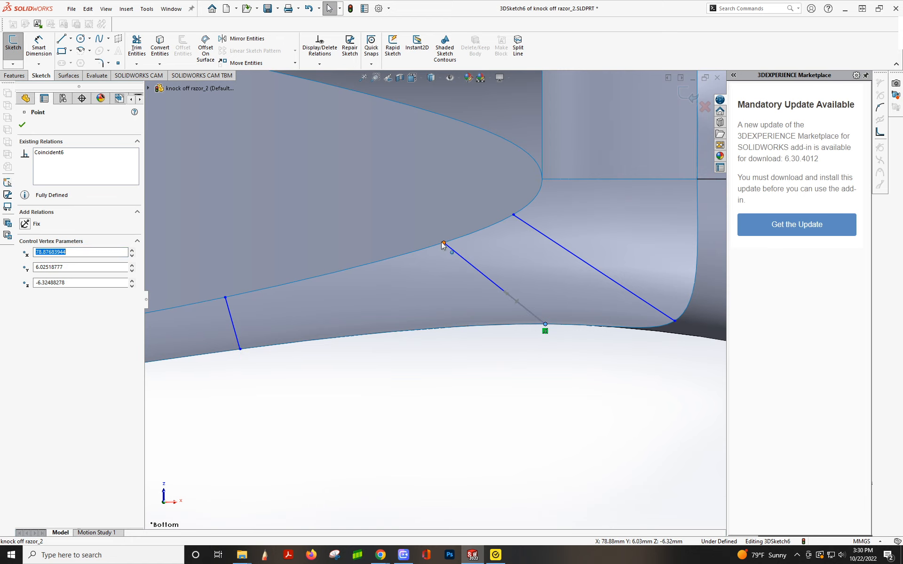
drag(444, 244, 517, 212)
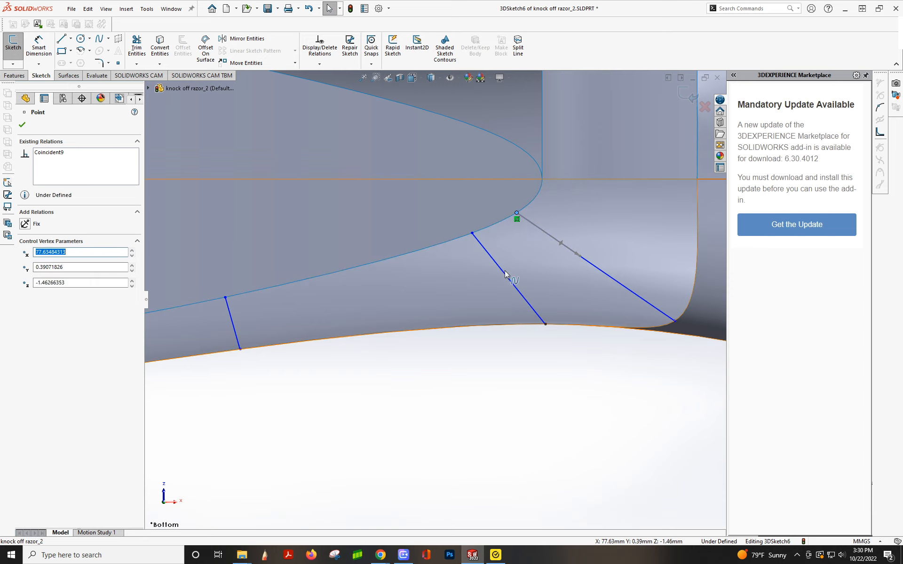
Add a Tangent Face relation between the butt-end spline and the flat grip surface.
scroll(504, 270, up, 5)
middle_drag(460, 328, 227, 302)
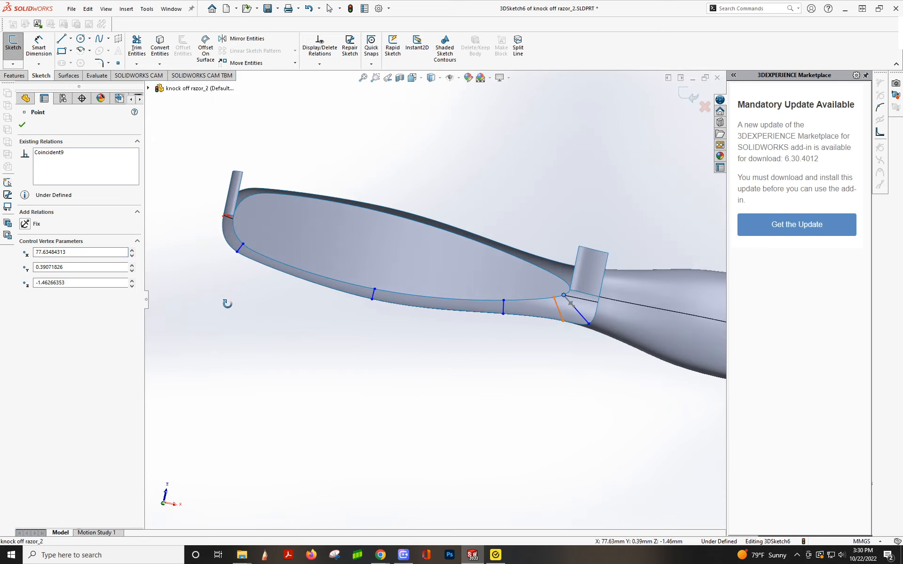
scroll(256, 238, down, 4)
middle_drag(277, 268, 292, 243)
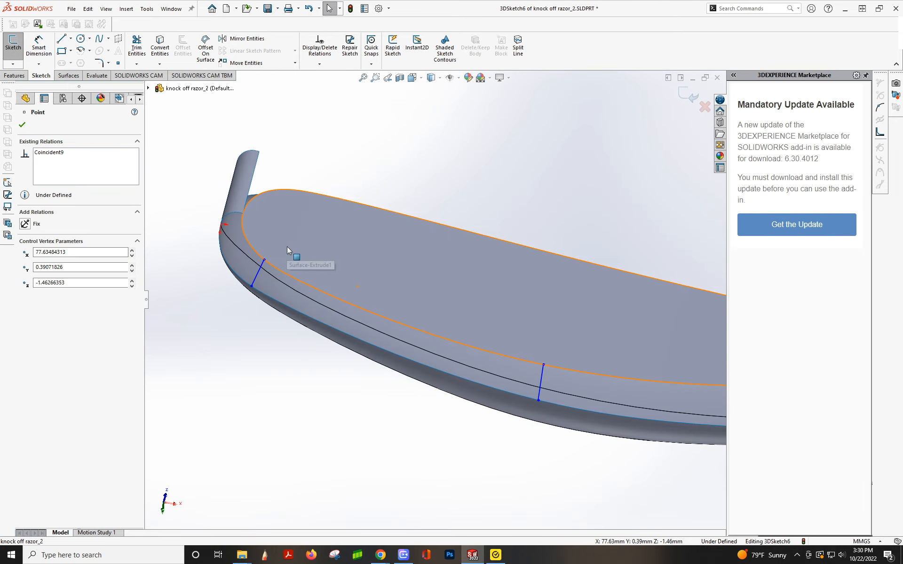
click(287, 246)
ctrl+click(288, 272)
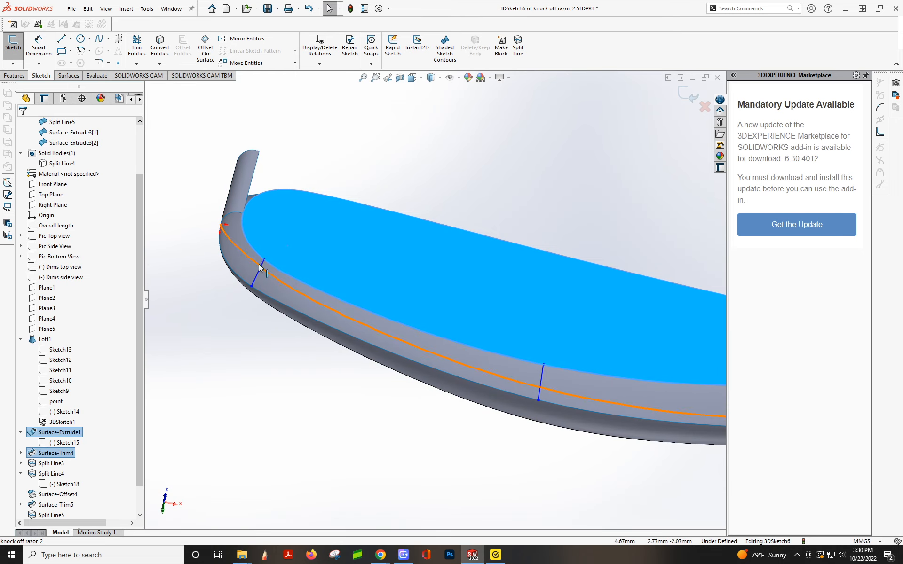
ctrl+click(262, 272)
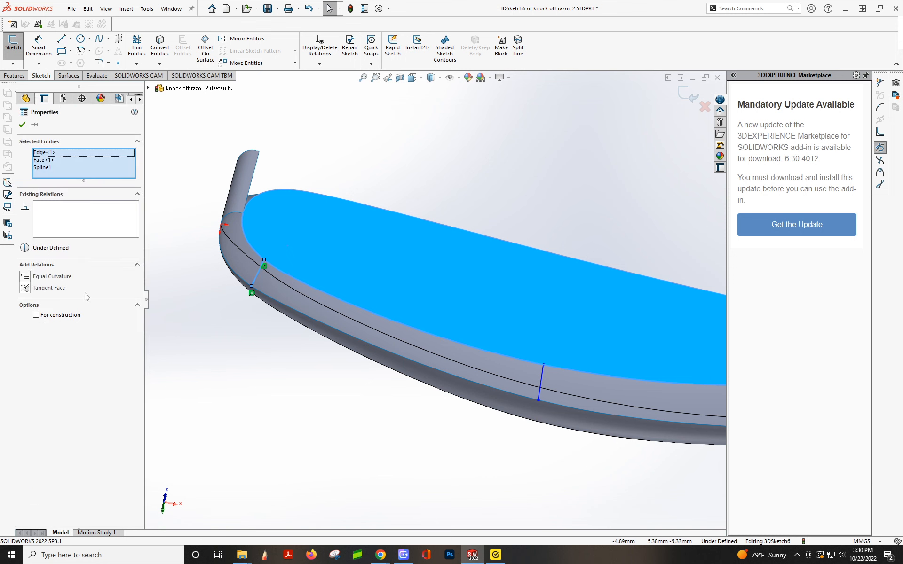
click(26, 288)
click(185, 312)
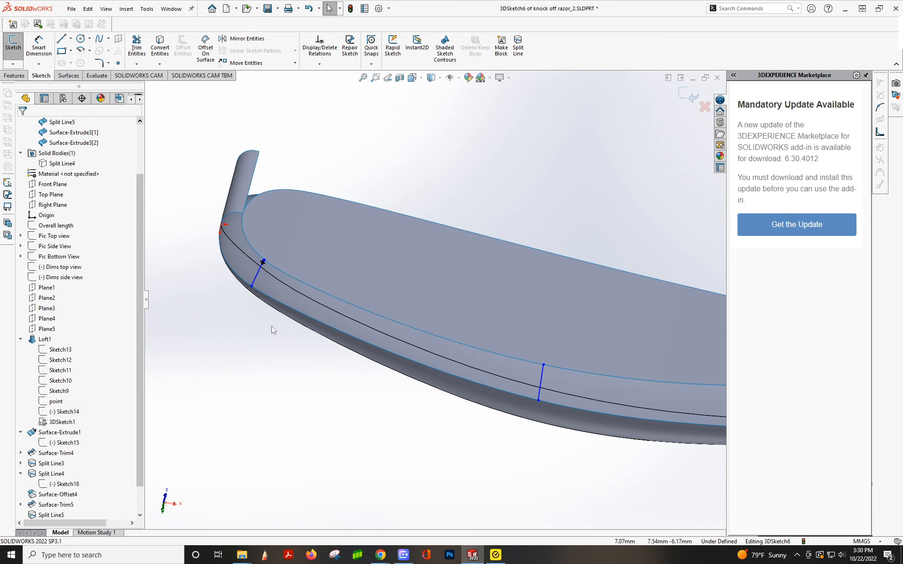
Add a Tangent Face relation between the butt-end spline and the outer handle face.
click(295, 318)
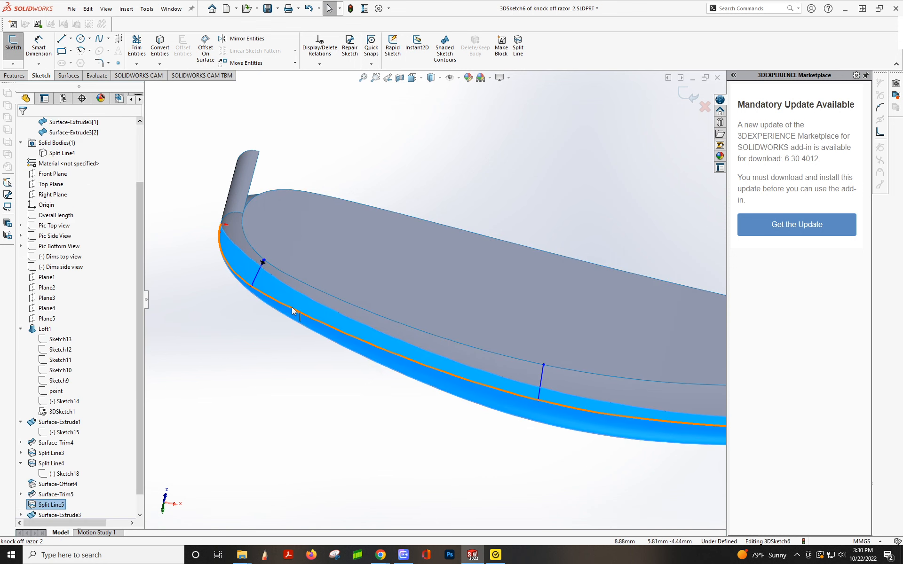
ctrl+click(258, 278)
click(24, 288)
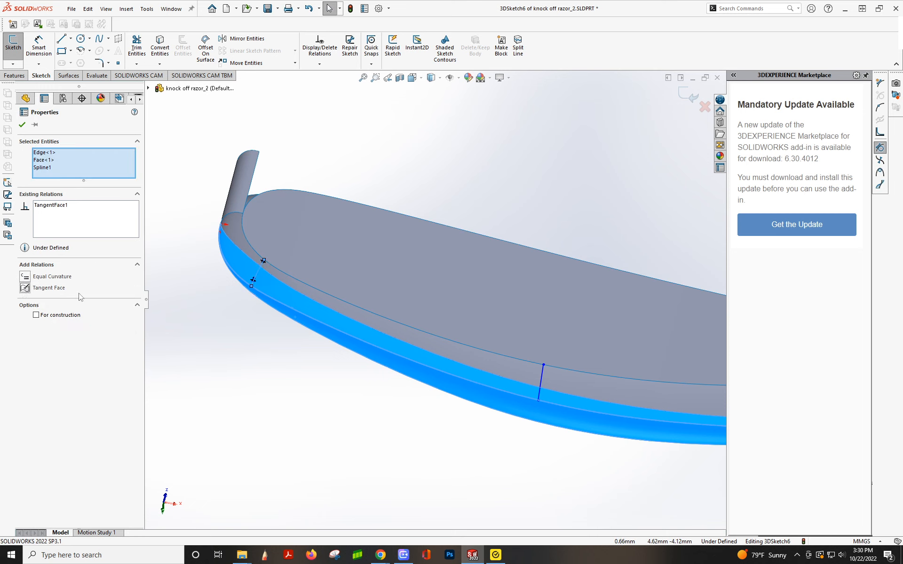
click(220, 338)
Make the mid-length spline tangent to the flat grip surface at its inner end and to the handle face at its outer end.
middle_drag(551, 343, 523, 329)
click(563, 347)
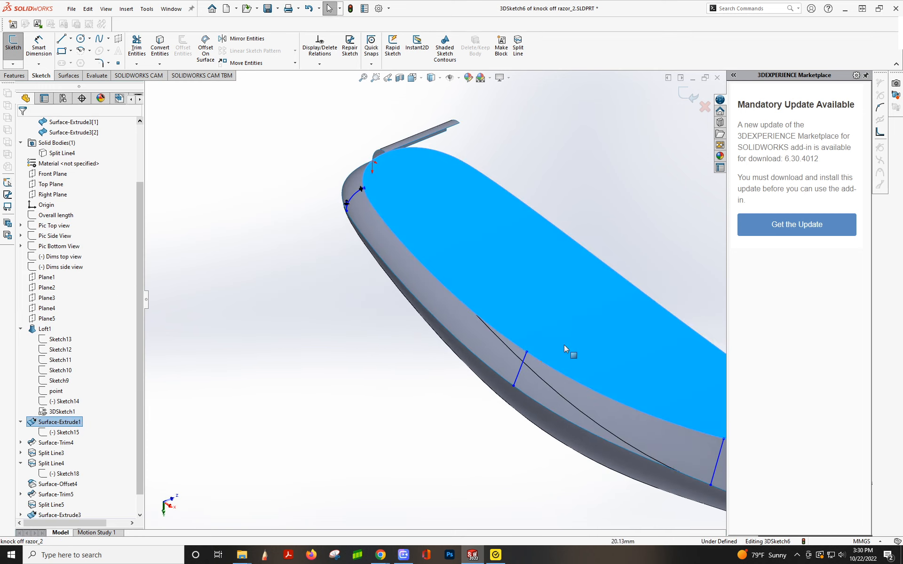
click(520, 370)
click(24, 288)
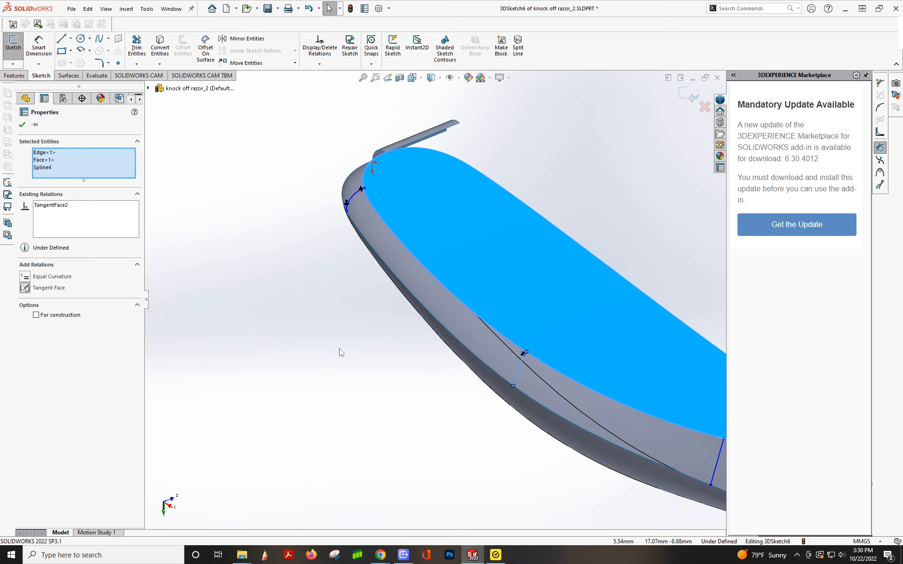
click(339, 352)
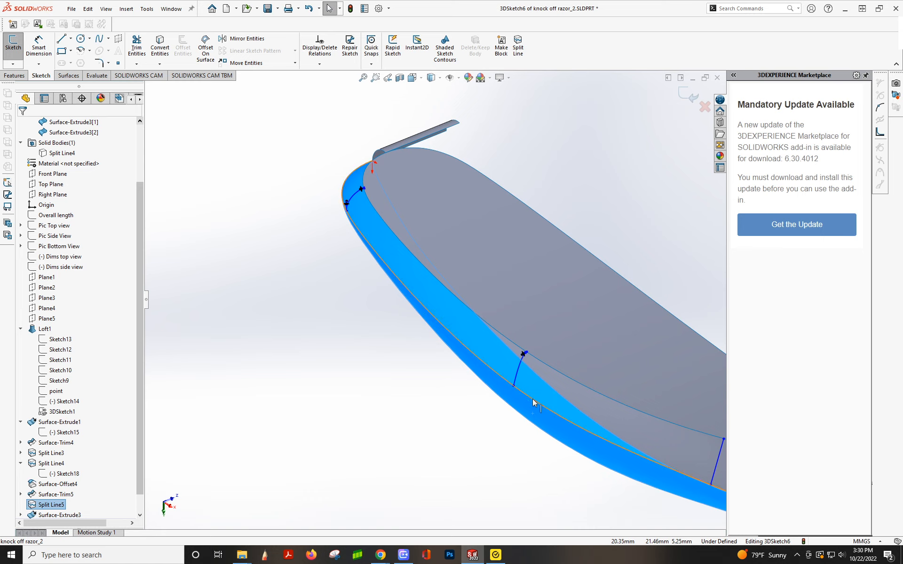
click(516, 374)
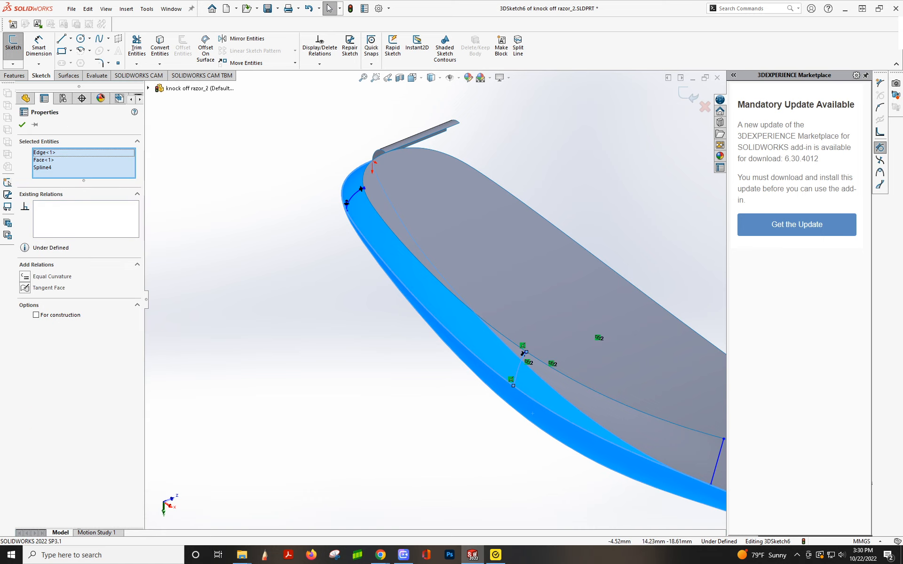
click(25, 288)
Add a Tangent Face relation between the third spline and the flat grip surface.
mouse_move(291, 348)
middle_down()
mouse_move(514, 352)
mouse_move(459, 264)
mouse_move(499, 306)
mouse_move(473, 288)
mouse_move(476, 301)
mouse_move(578, 350)
middle_up()
click(569, 345)
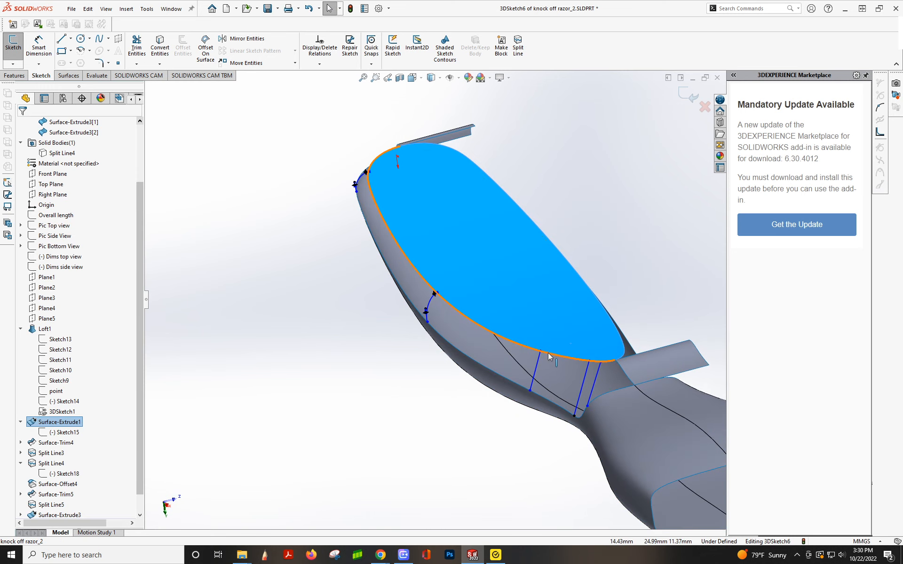
ctrl+click(549, 353)
ctrl+click(538, 359)
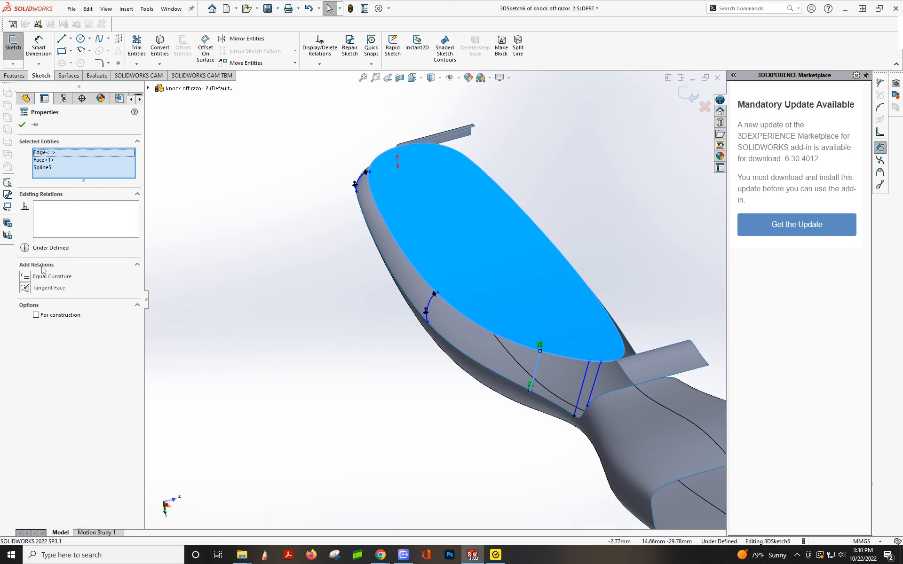
click(28, 288)
click(264, 356)
Add a Tangent Face relation between the third spline and the outer handle face.
click(502, 389)
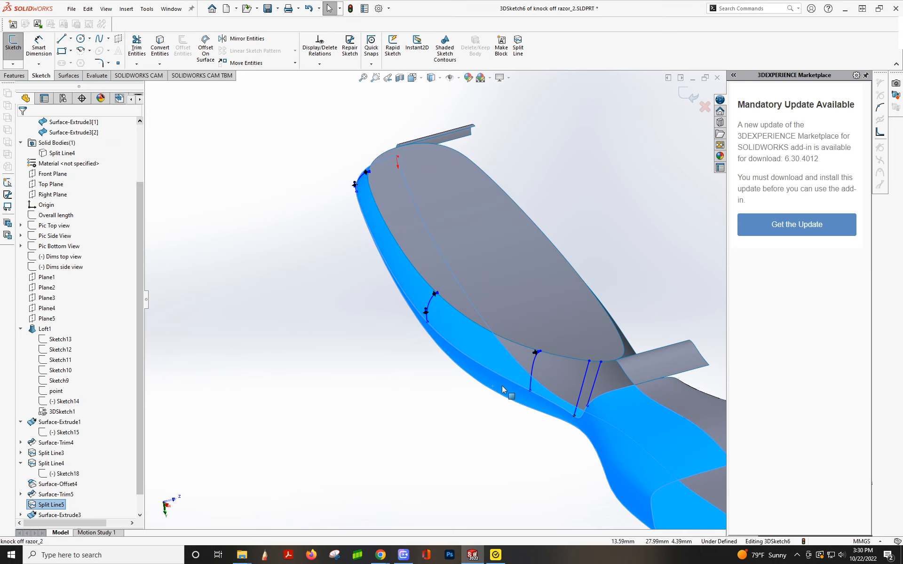
ctrl+click(532, 382)
ctrl+click(529, 374)
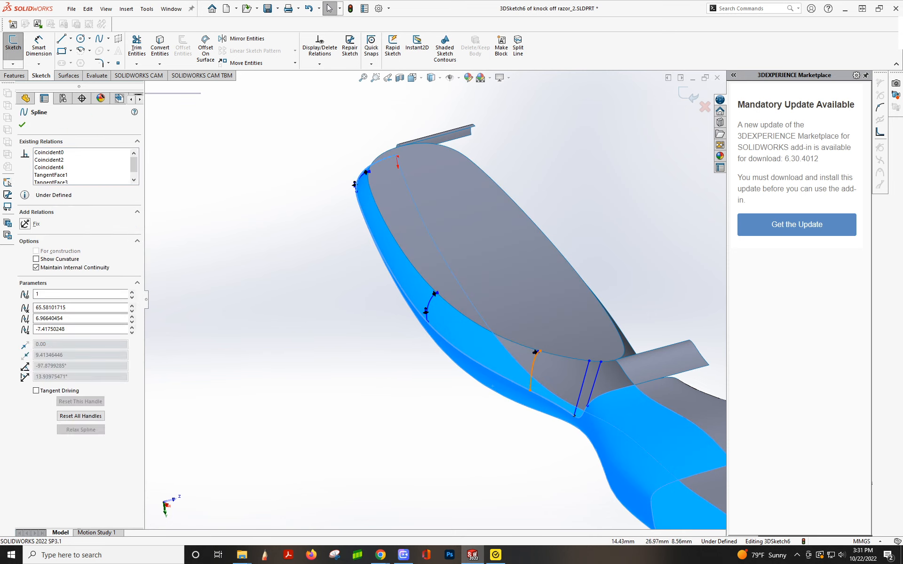
click(26, 288)
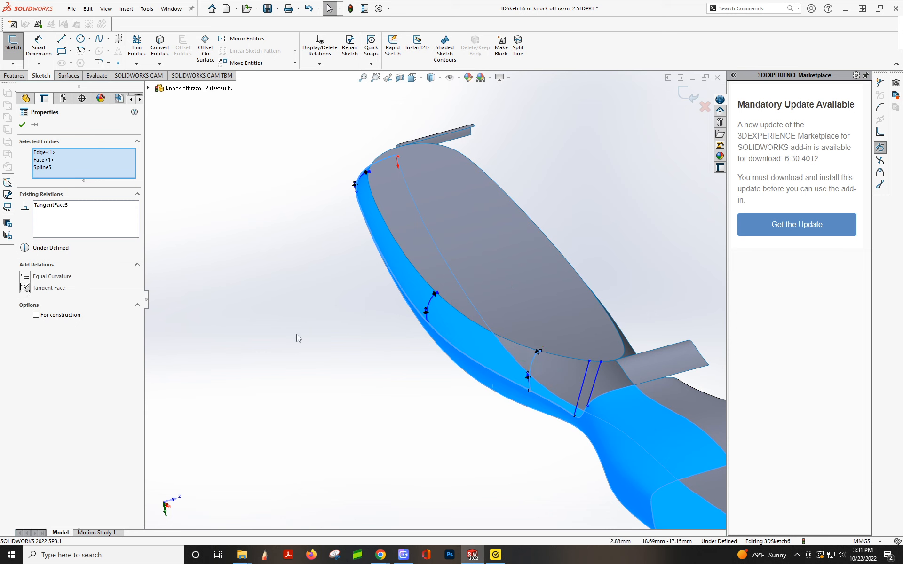
click(334, 349)
Add a Tangent Face relation between the fourth spline, near the neck, and the flat grip surface.
scroll(531, 358, up, 3)
middle_drag(532, 359, 624, 363)
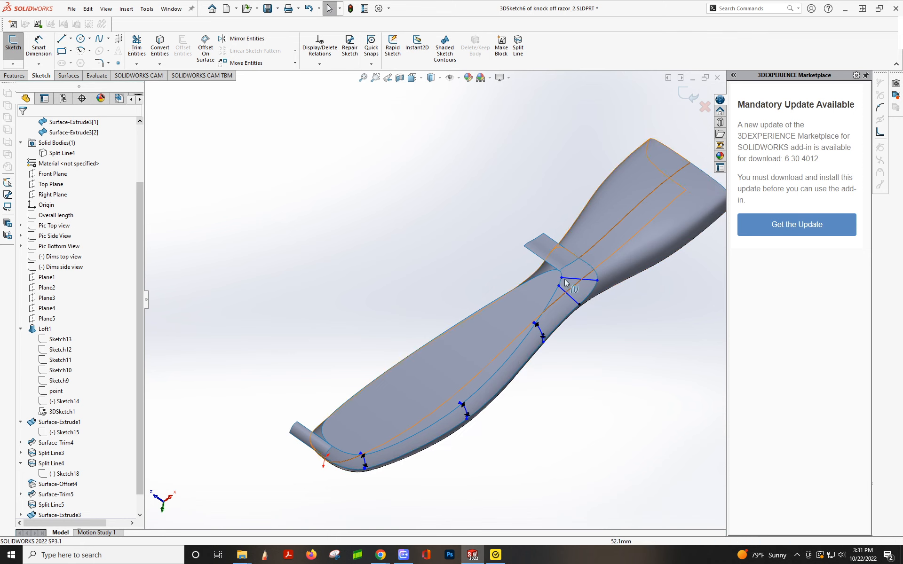
scroll(584, 307, down, 2)
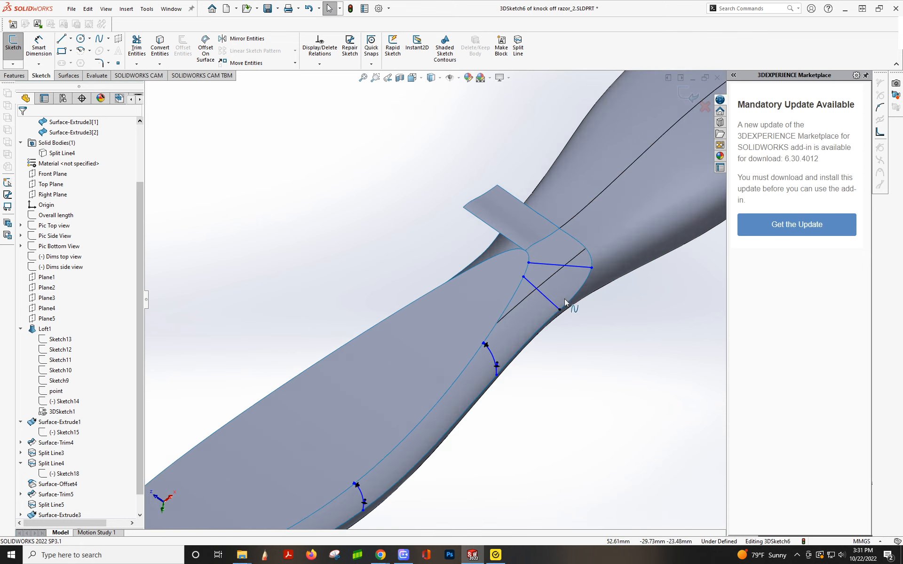
click(508, 281)
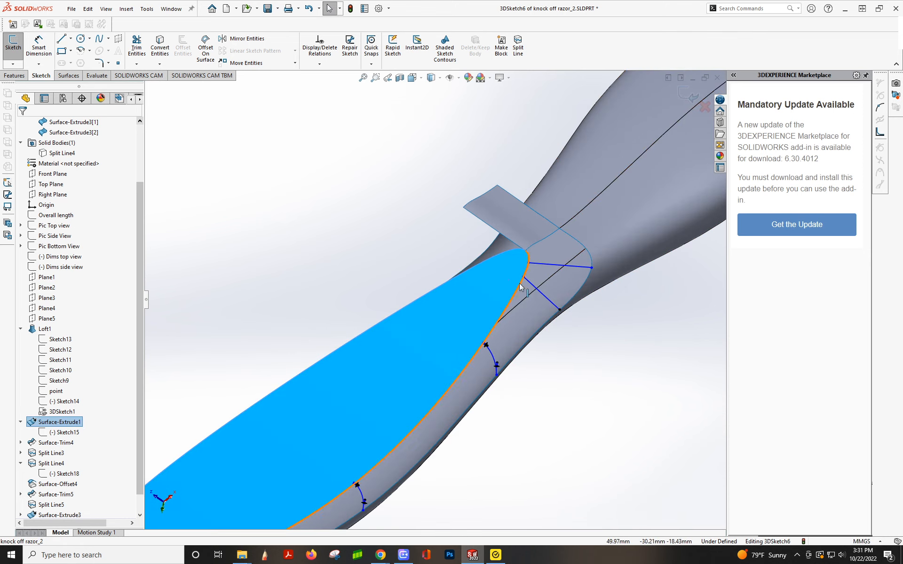
ctrl+click(525, 283)
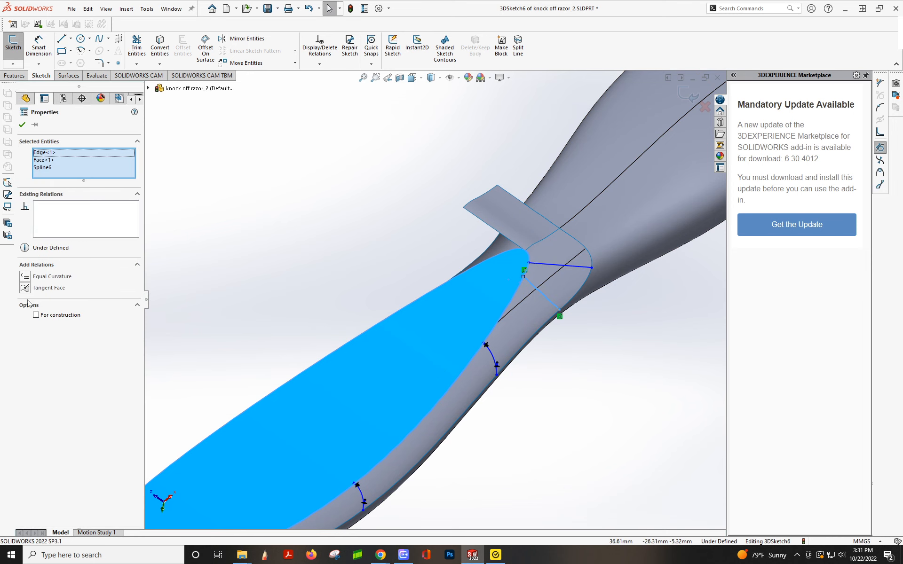
click(558, 329)
Add a Tangent Face relation between the fourth spline and the outer handle face.
click(580, 298)
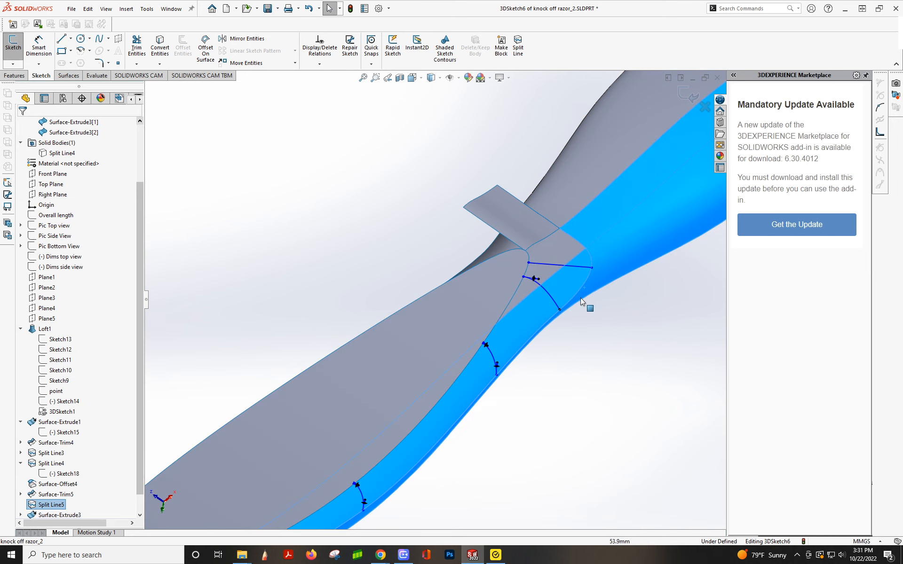
ctrl+click(576, 297)
ctrl+click(556, 305)
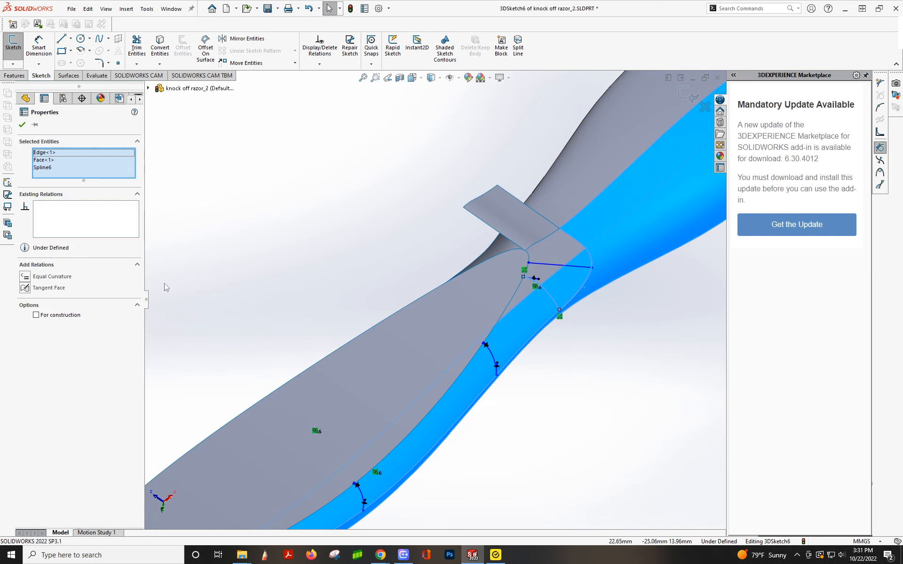
click(25, 288)
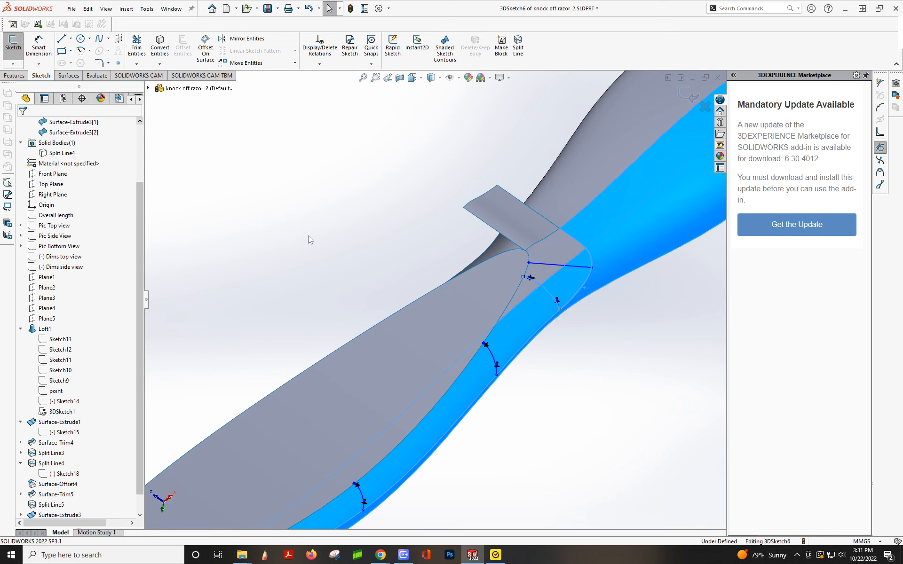
Make the fifth spline at the neck end tangent to both the flat grip surface and the handle's neck face.
click(516, 267)
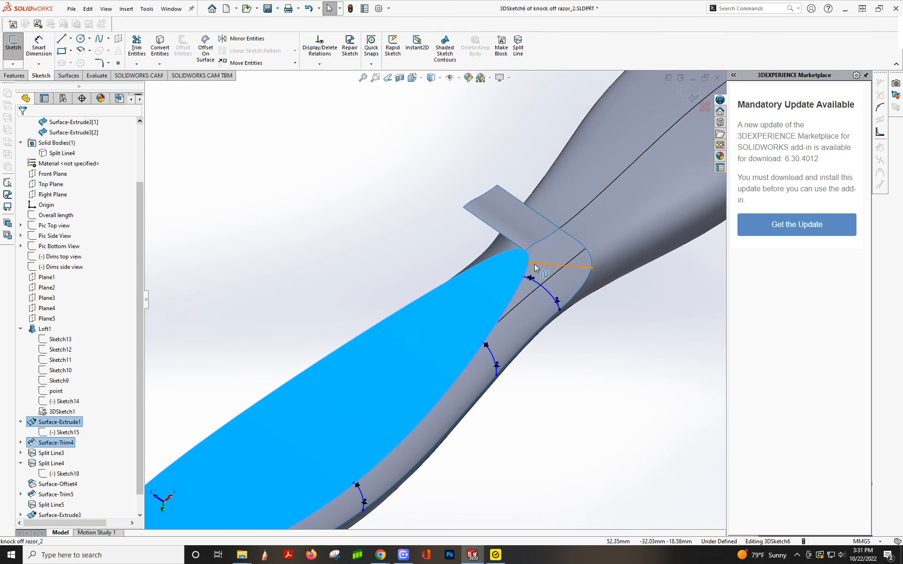
ctrl+click(534, 263)
click(23, 288)
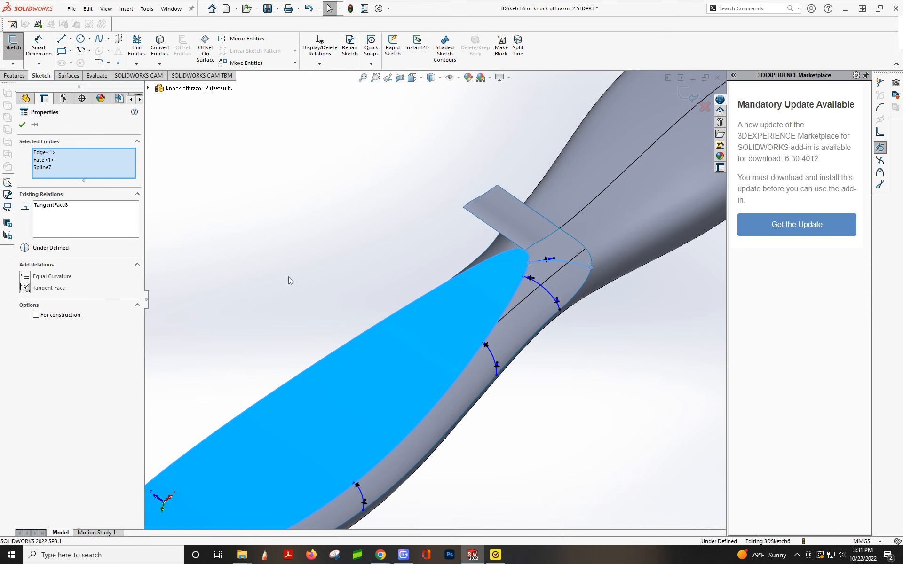
click(606, 258)
ctrl+click(589, 278)
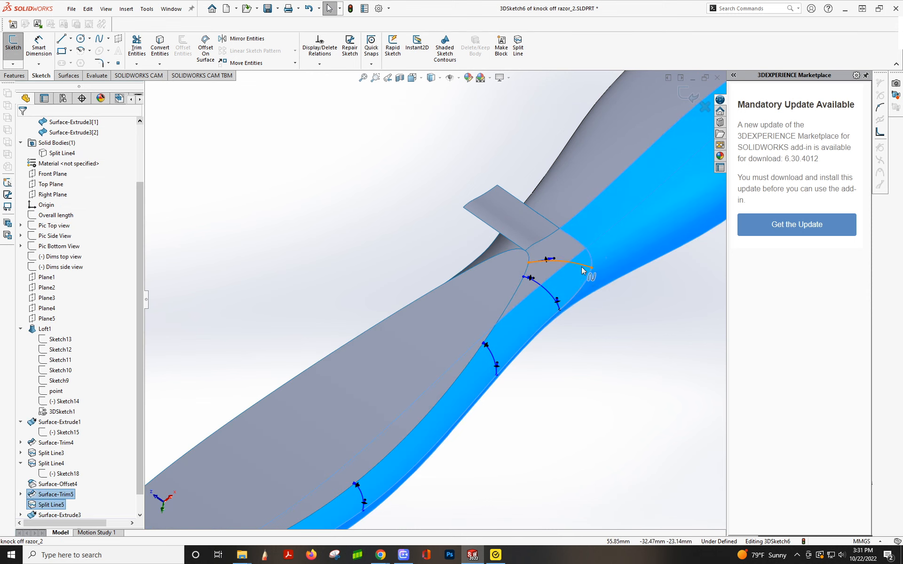
ctrl+click(582, 265)
click(24, 288)
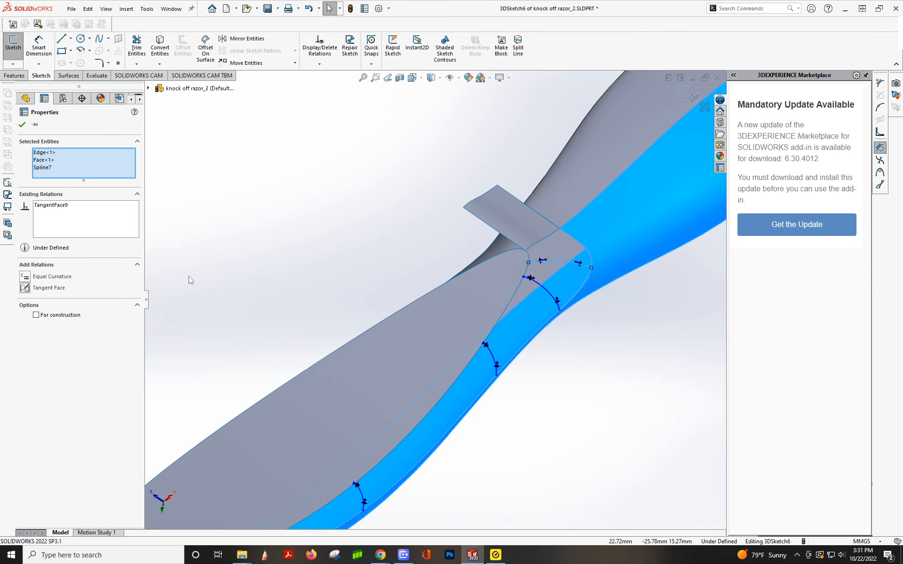
Start a Boundary Surface and add the handle's butt-end surface edge and the first spline as Direction 1 curves.
mouse_move(440, 398)
middle_down()
mouse_move(518, 278)
mouse_move(497, 197)
mouse_move(451, 177)
mouse_move(473, 241)
middle_up()
scroll(489, 251, down, 5)
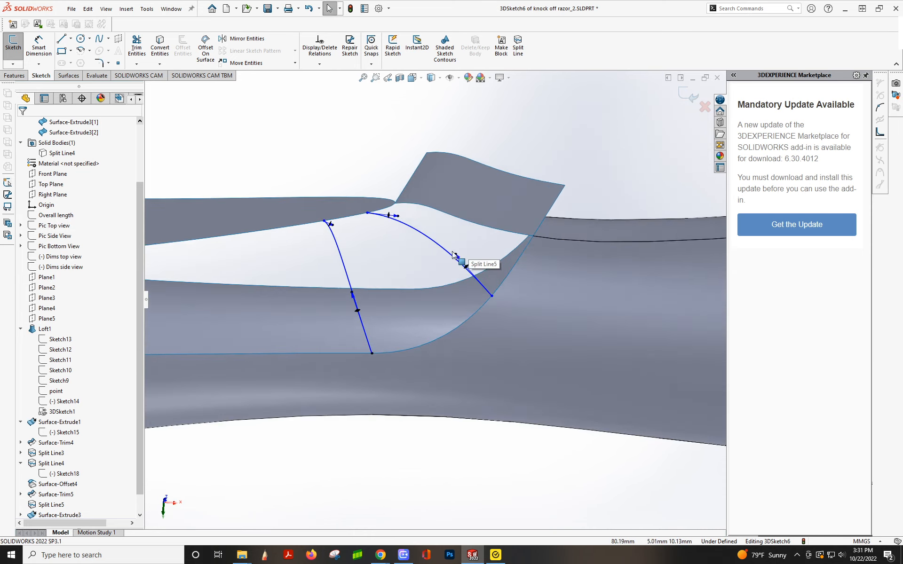
click(455, 256)
mouse_move(455, 255)
middle_down()
mouse_move(411, 262)
mouse_move(415, 226)
mouse_move(439, 203)
mouse_move(413, 246)
mouse_move(432, 264)
mouse_move(450, 314)
mouse_move(475, 263)
mouse_move(535, 198)
mouse_move(501, 274)
mouse_move(272, 300)
mouse_move(321, 270)
mouse_move(352, 227)
mouse_move(334, 254)
mouse_move(253, 166)
middle_up()
click(432, 205)
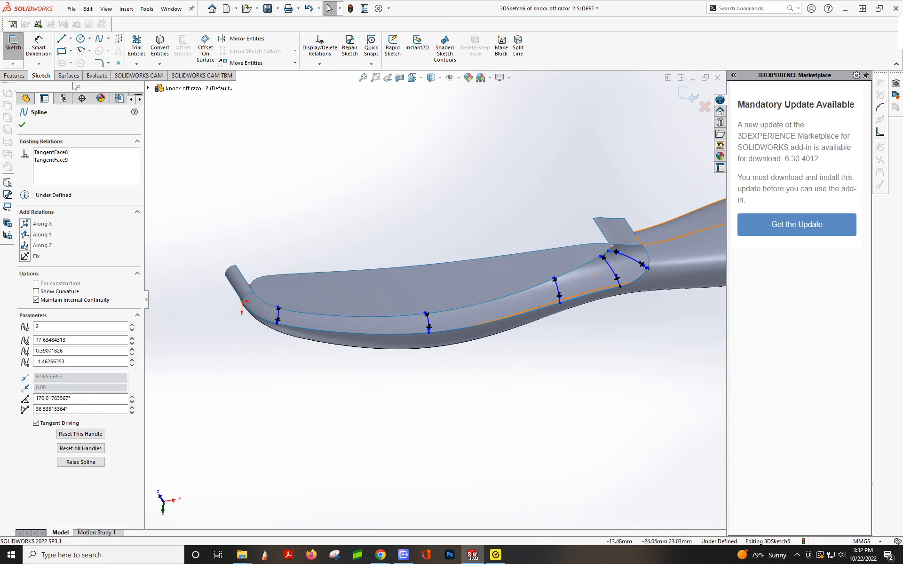
click(69, 75)
click(114, 47)
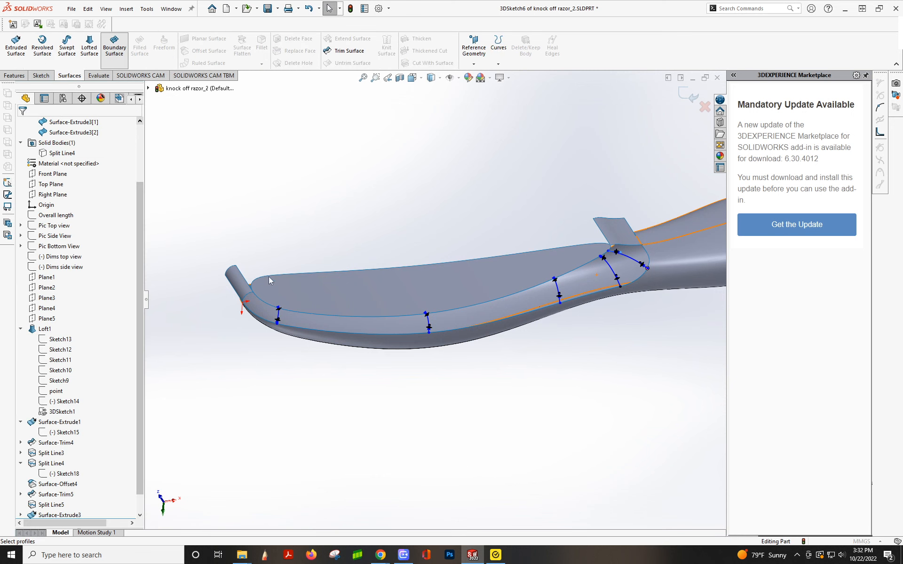
click(250, 296)
click(279, 316)
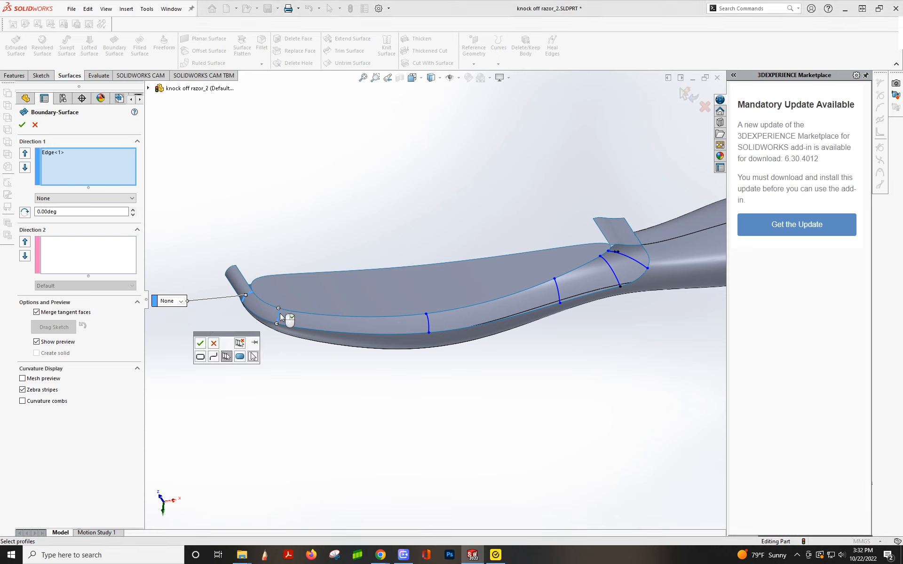
click(200, 346)
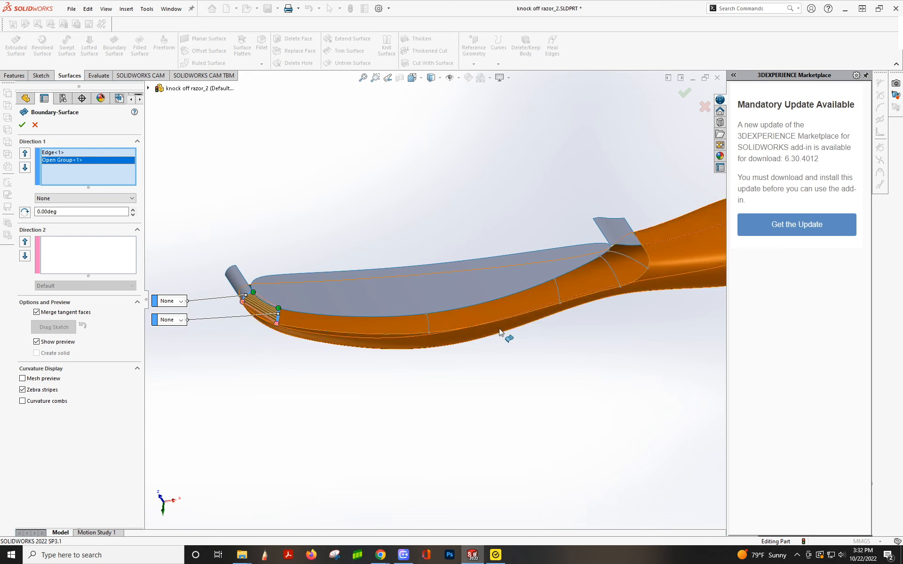
Add the second and third splines along the handle as Direction 1 curves of the boundary surface.
click(427, 319)
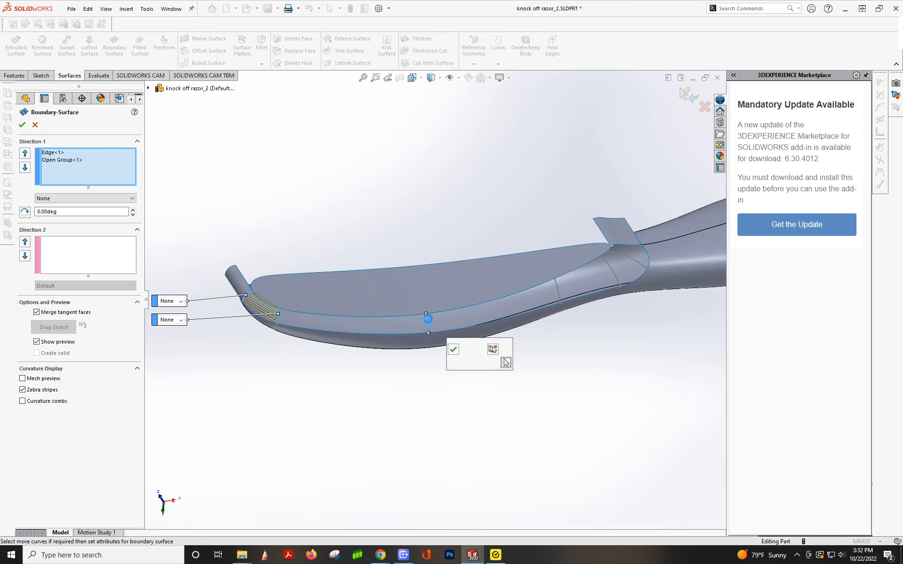
click(452, 351)
click(554, 286)
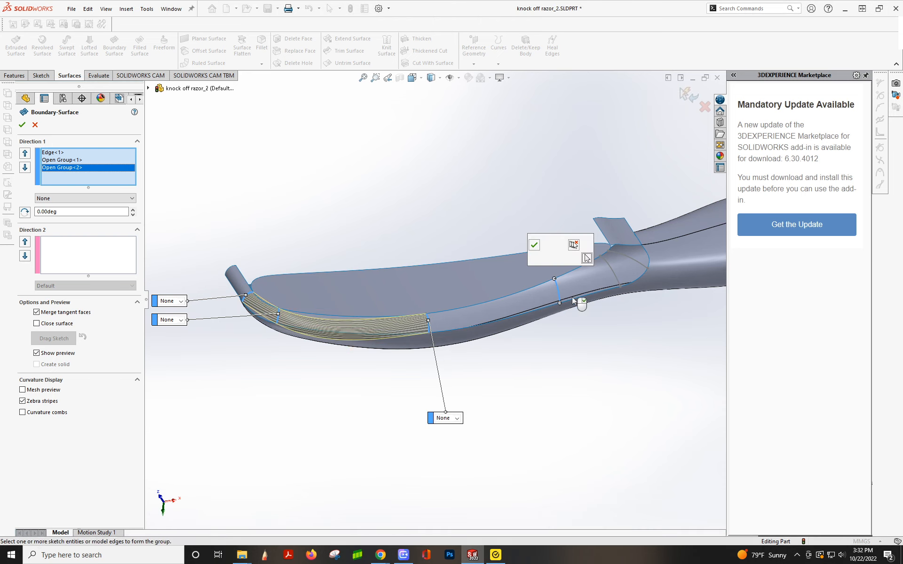
click(534, 245)
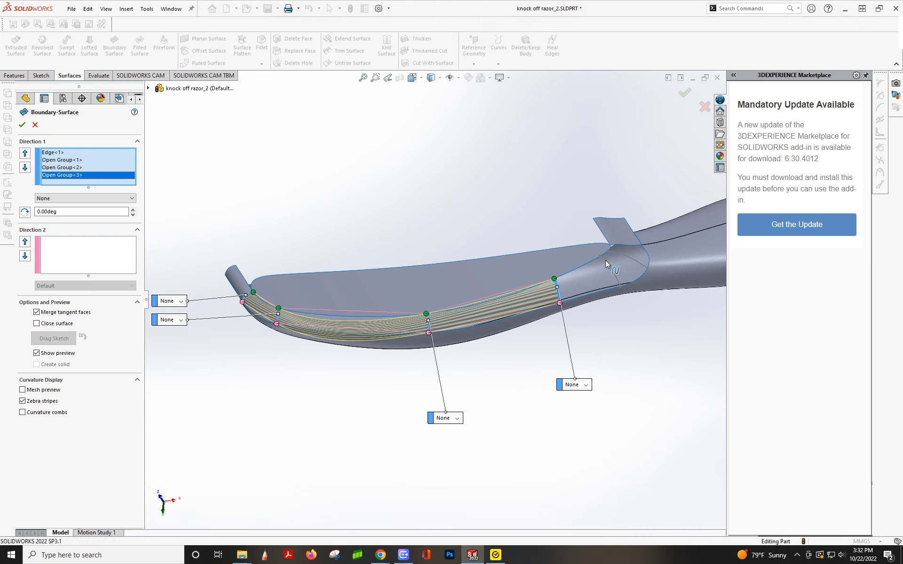
Add the fourth and fifth splines and the neck-end surface edge to complete the Direction 1 curves.
click(542, 311)
click(476, 319)
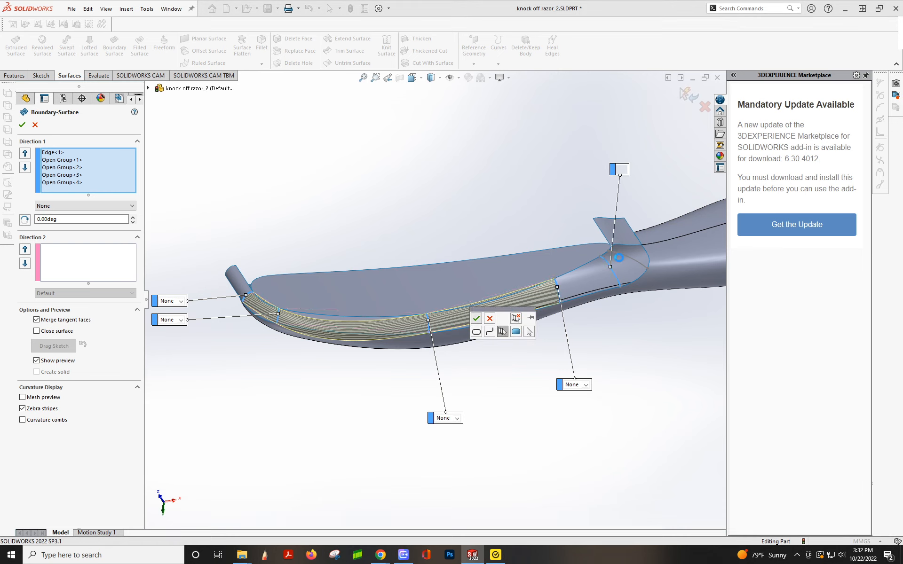
click(531, 299)
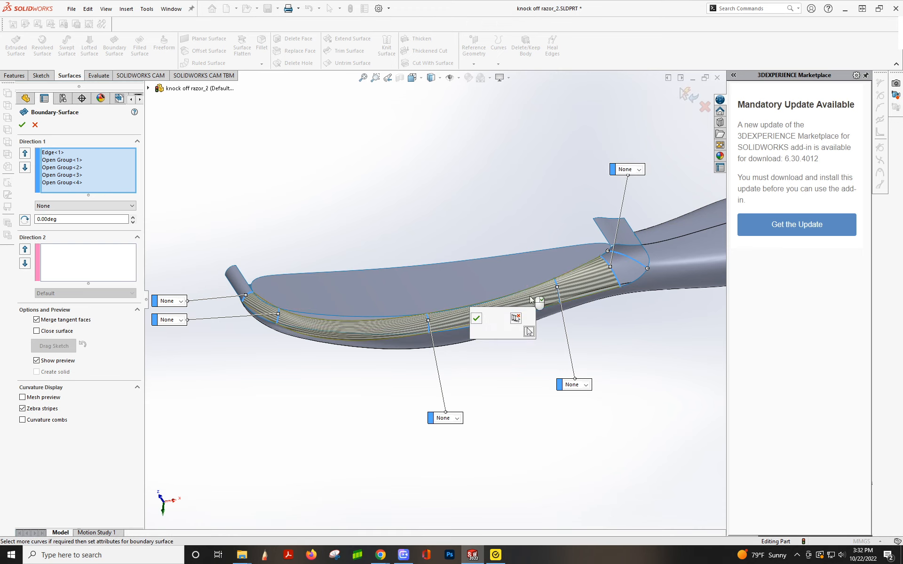
click(476, 318)
click(620, 249)
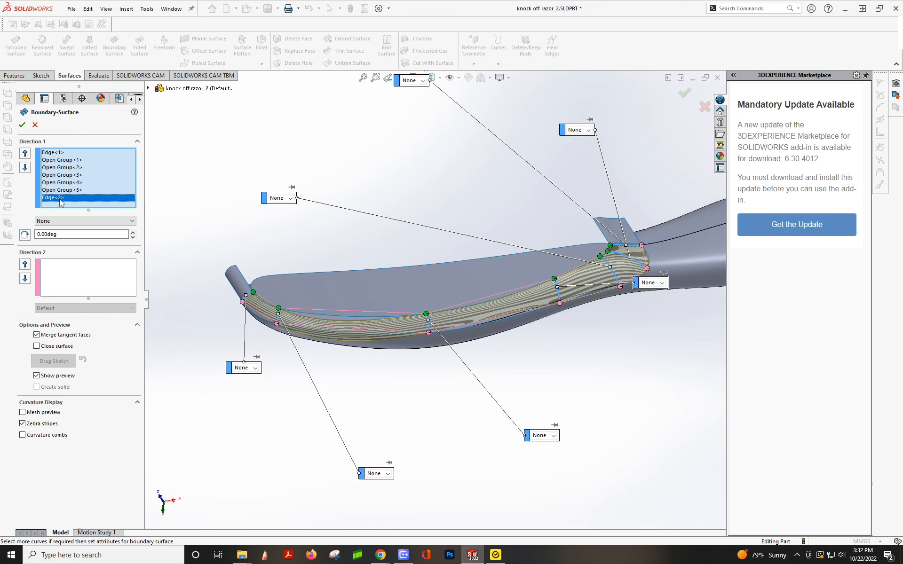
Use the SelectionManager to add the flat grip surface's curved edge as the first Direction 2 curve.
click(105, 278)
right_click(91, 275)
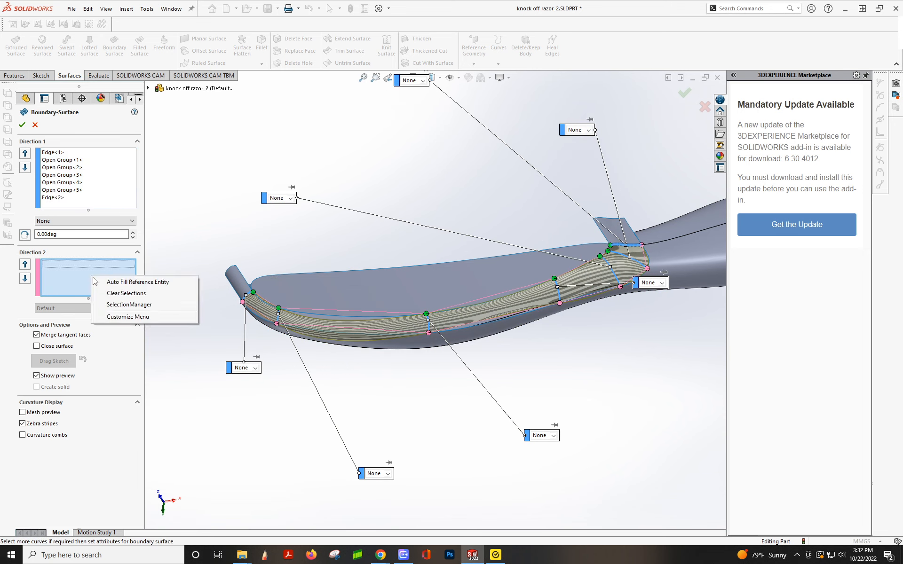
click(115, 305)
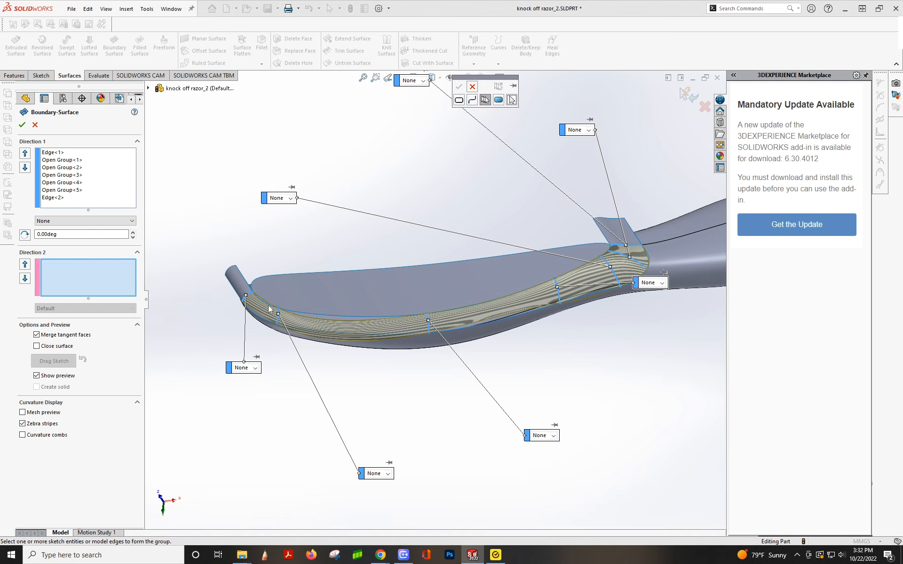
click(331, 315)
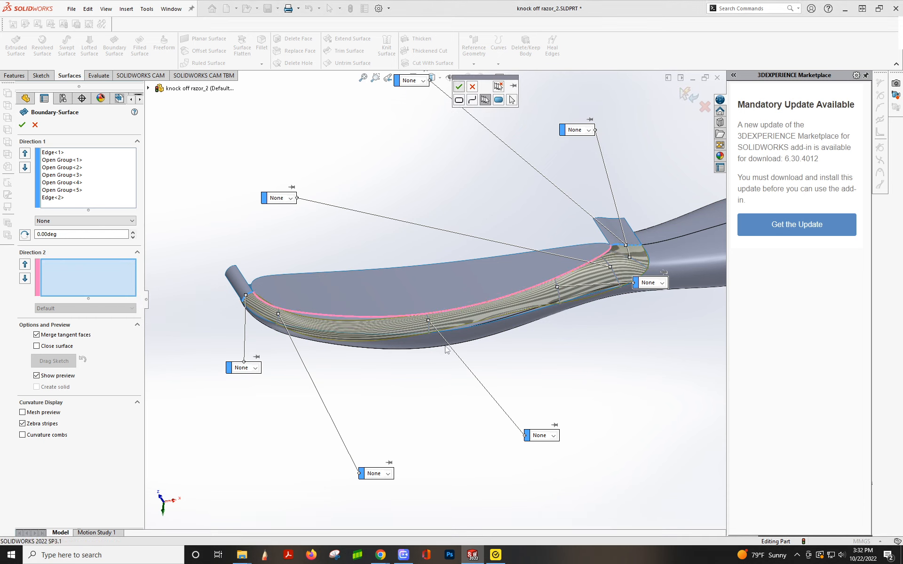
click(459, 87)
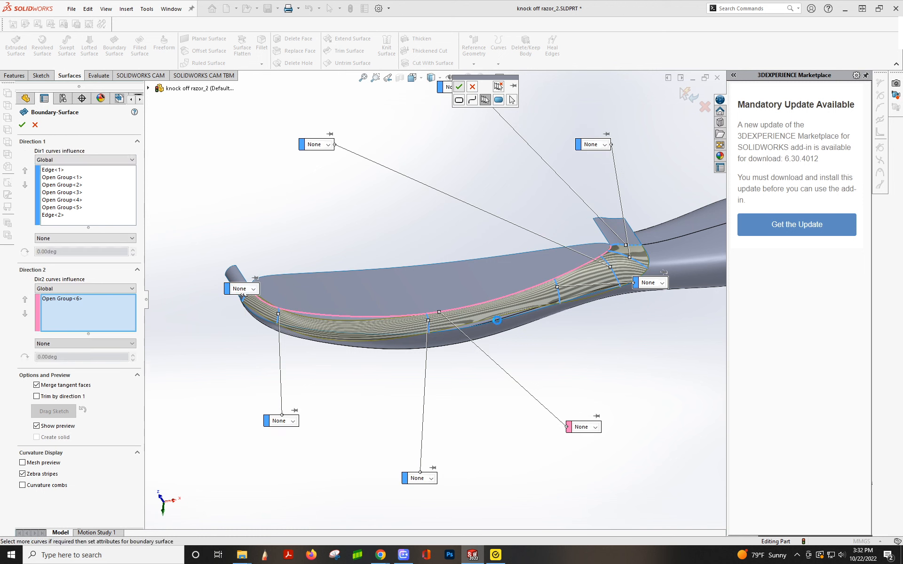
Try to add the outer handle edge chain as the second Direction 2 curve, and delete that entry.
right_click(79, 325)
click(103, 343)
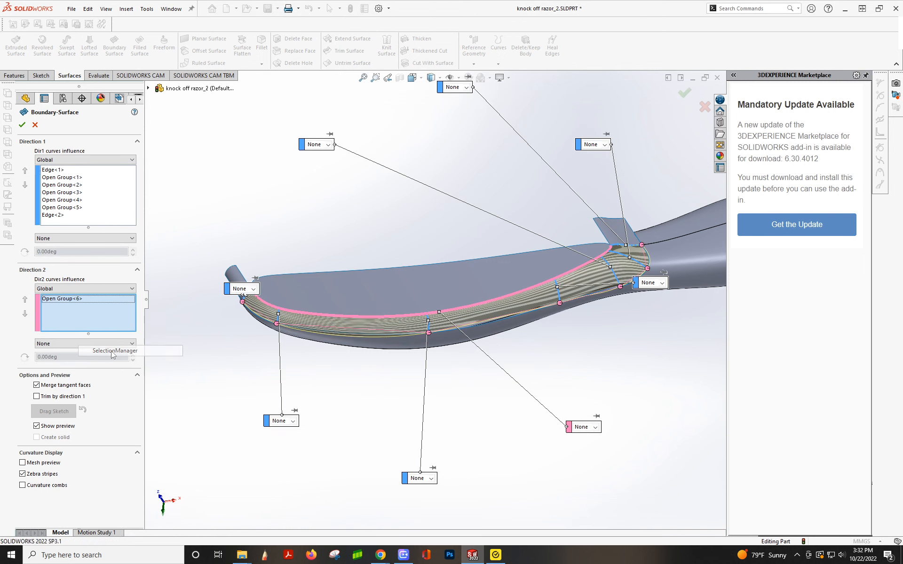
click(303, 333)
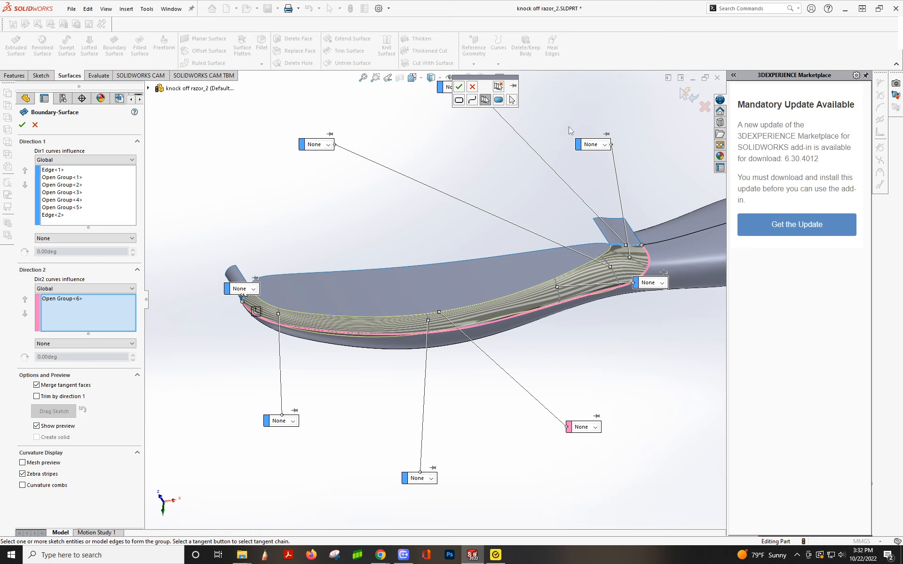
click(456, 91)
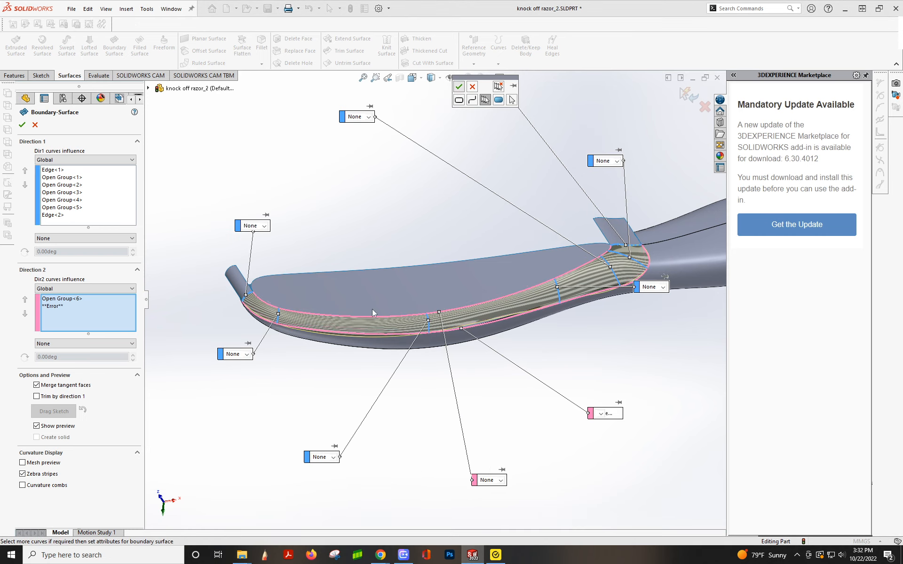
right_click(55, 309)
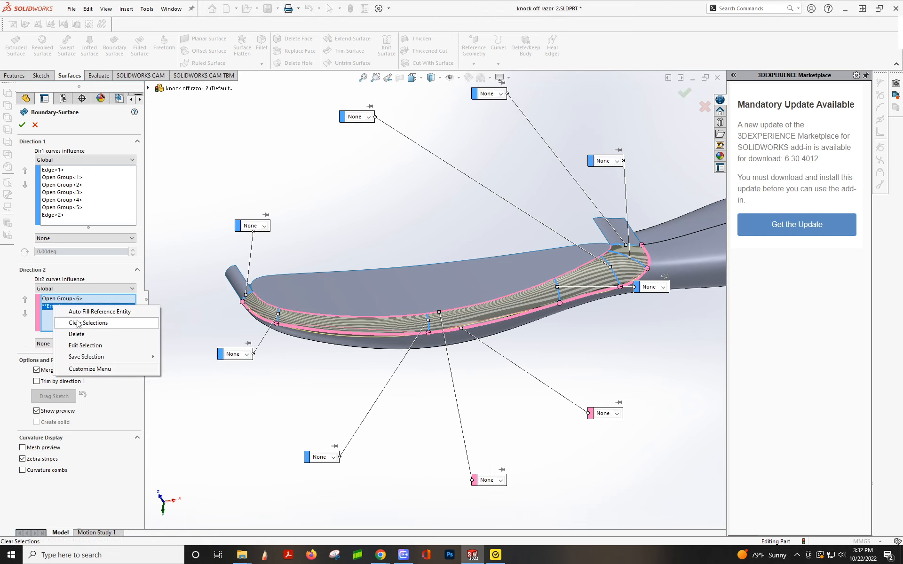
click(77, 334)
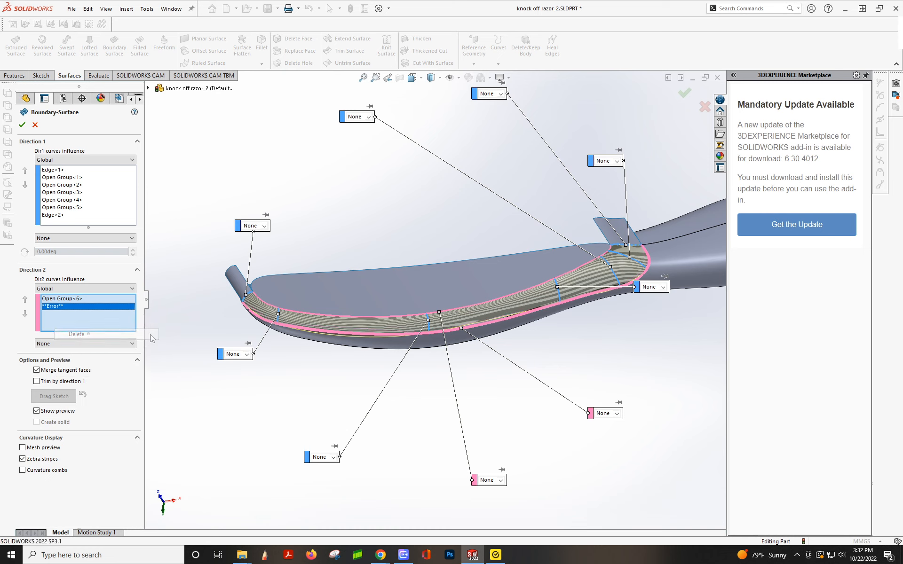
Group the outer handle edge segments from the butt end to the neck corner as the second Direction 2 curve.
right_click(57, 318)
click(71, 347)
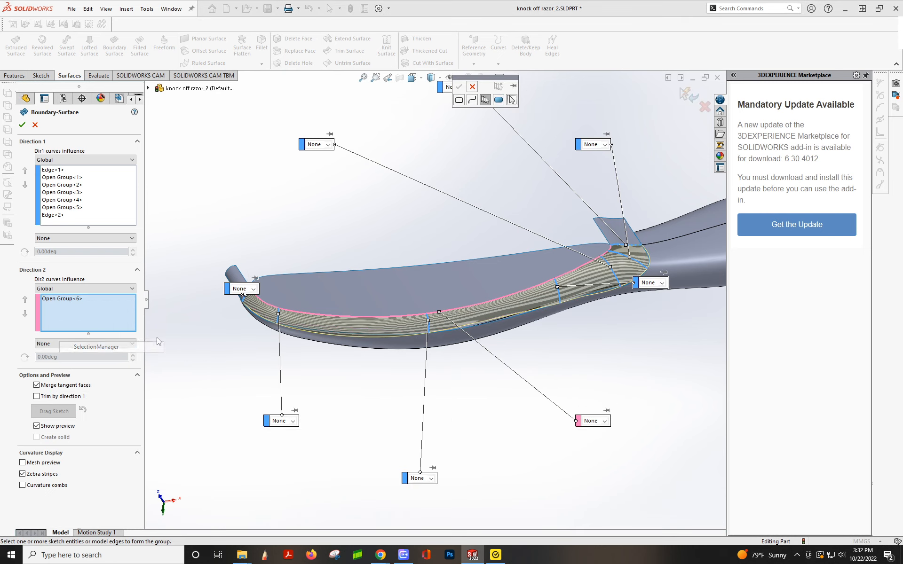
click(255, 318)
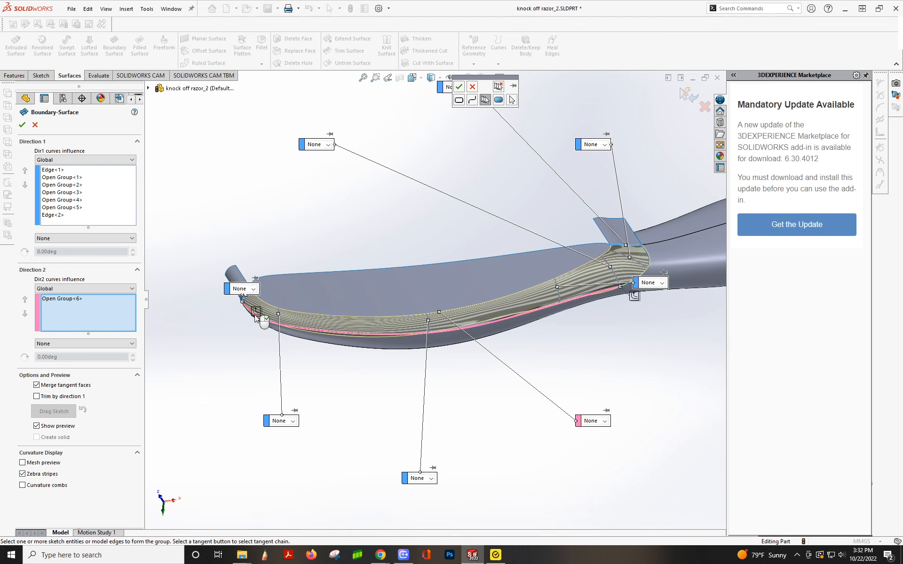
scroll(595, 246, down, 8)
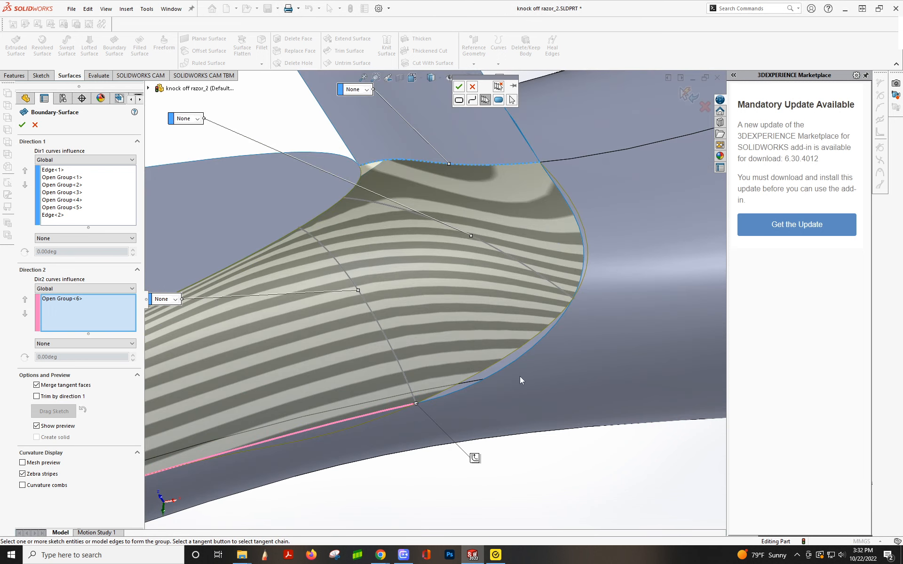
click(470, 387)
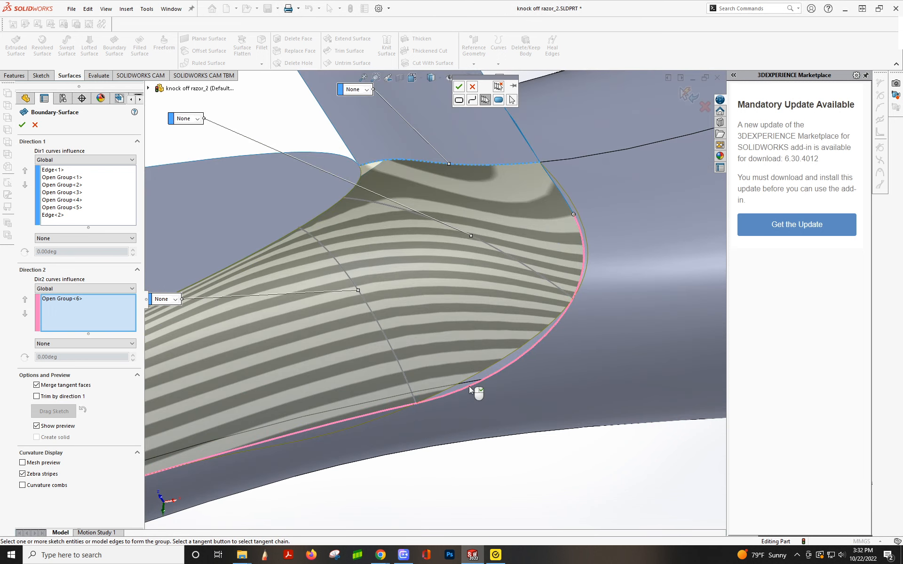
scroll(540, 171, down, 8)
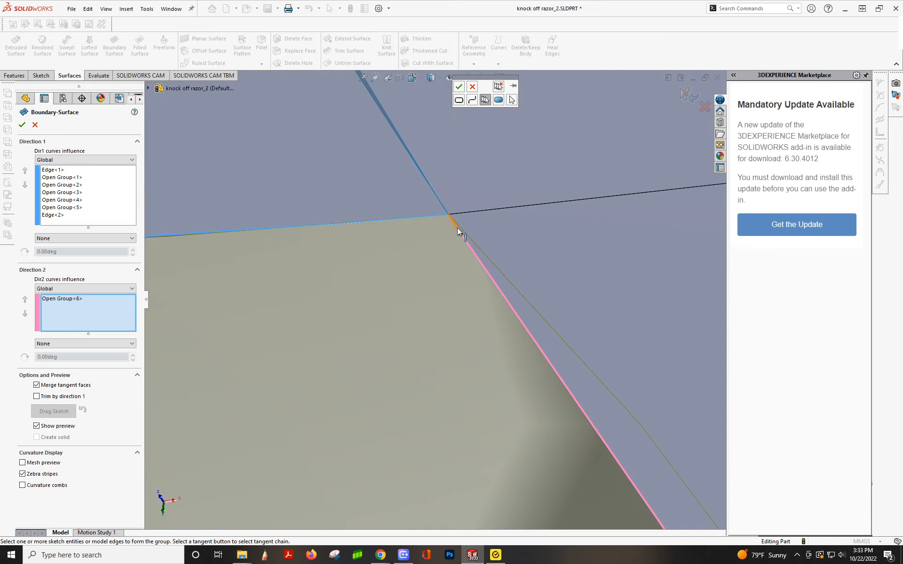
click(458, 86)
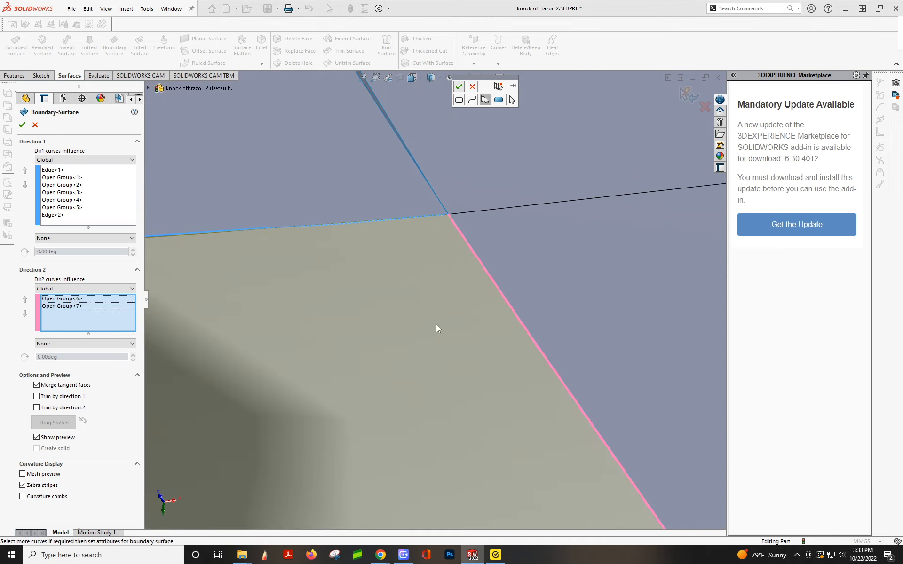
Set both Direction 2 curves of the boundary surface to Tangency To Face.
scroll(436, 325, up, 4)
scroll(435, 324, up, 4)
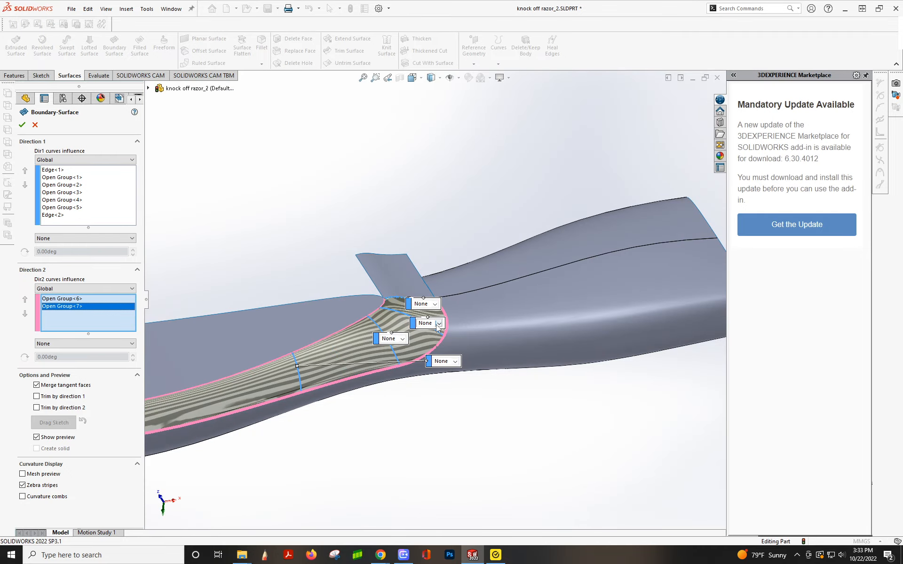
scroll(337, 360, up, 2)
scroll(337, 360, up, 2)
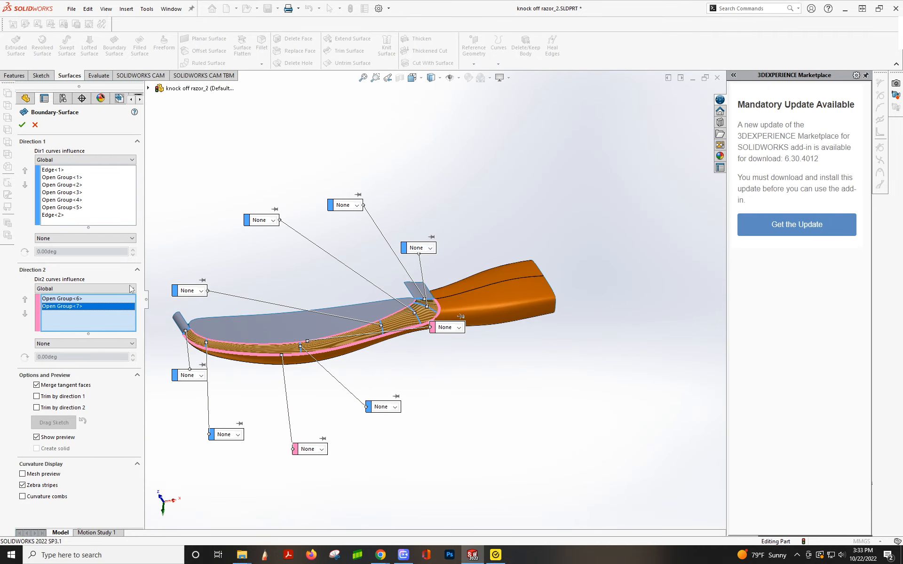
click(54, 343)
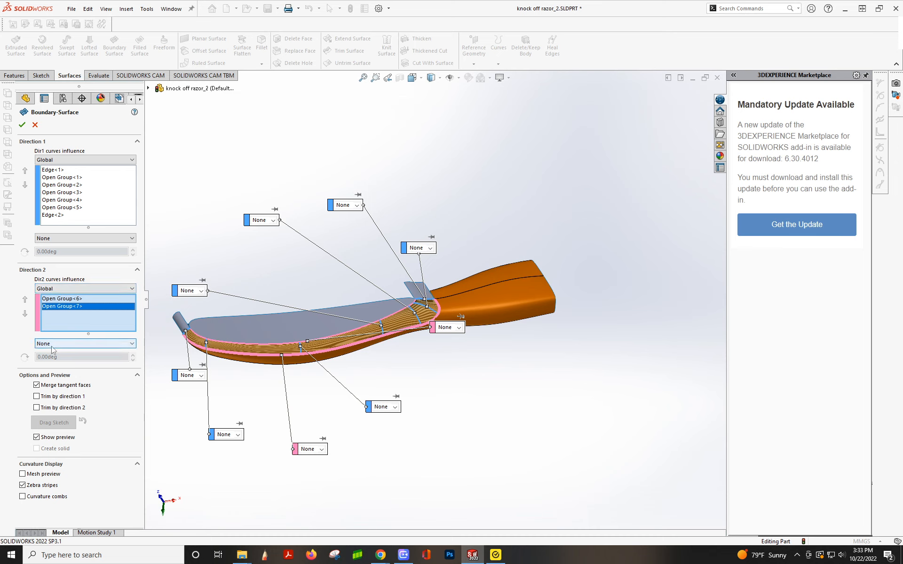
click(58, 361)
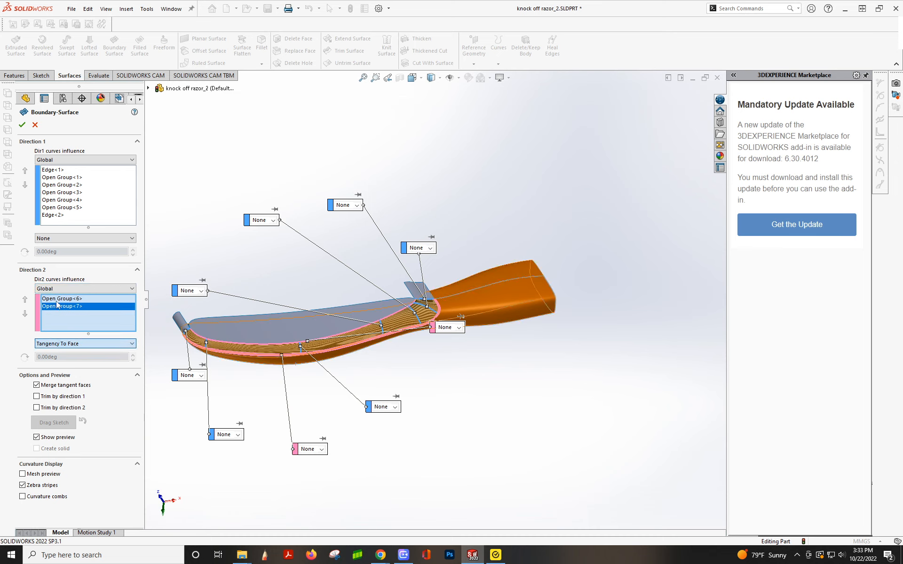
click(52, 298)
click(57, 344)
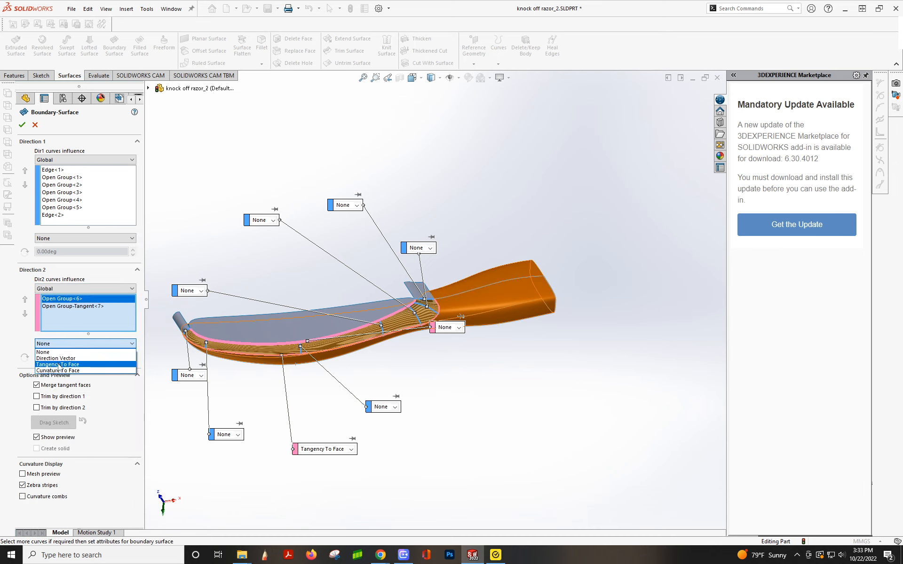
click(57, 361)
Set the butt-end and neck-end edges in Direction 1 to Tangency To Face.
click(56, 170)
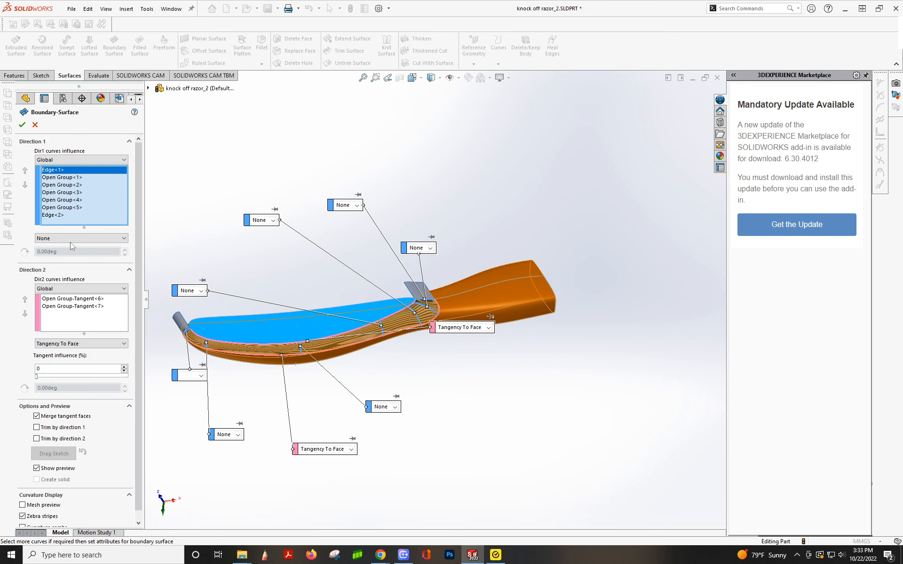
click(56, 239)
click(57, 261)
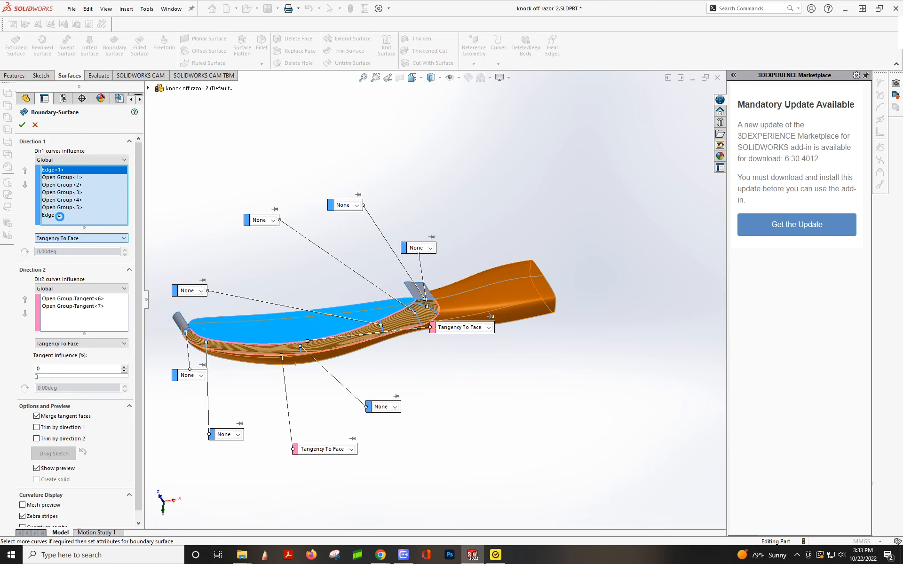
click(59, 215)
click(58, 239)
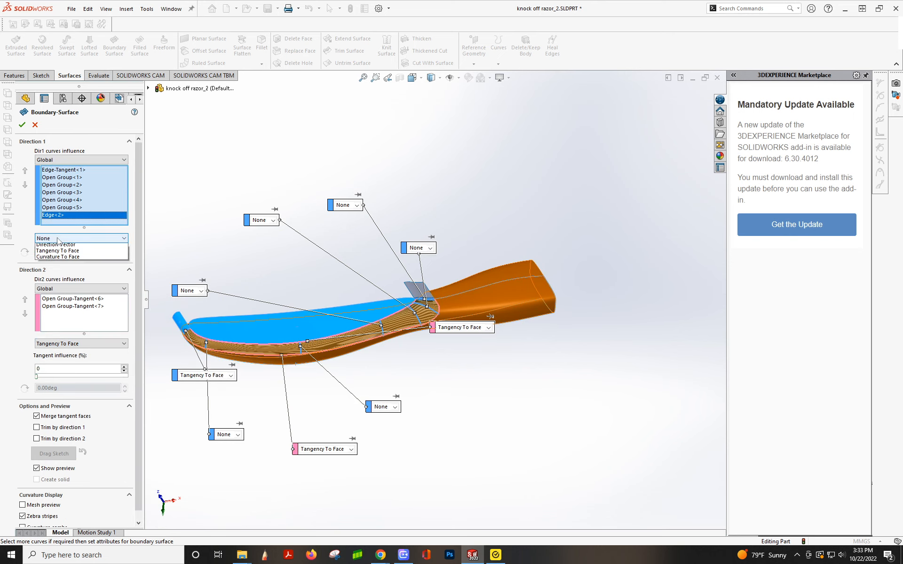
click(75, 257)
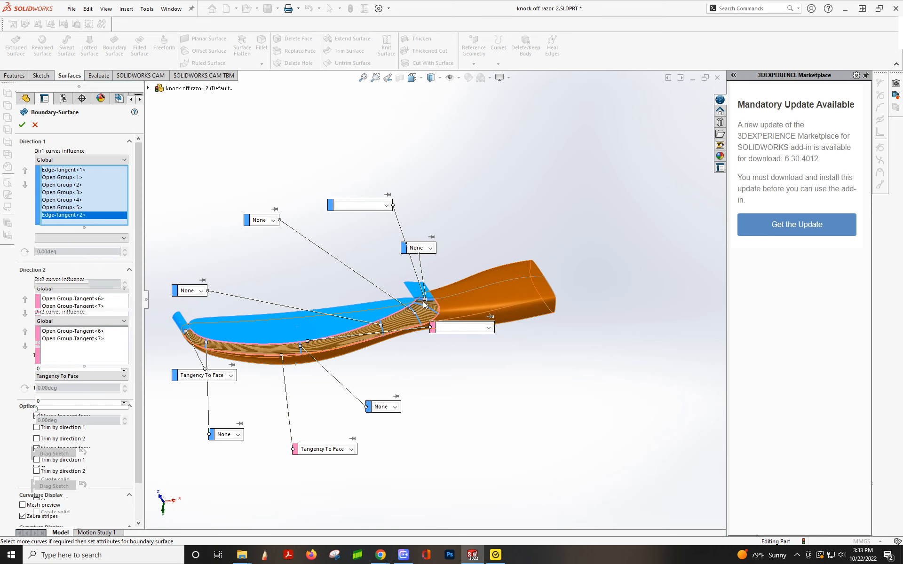
Finish the tangent boundary surface between the grip and handle edges and inspect its blend at the neck.
click(22, 125)
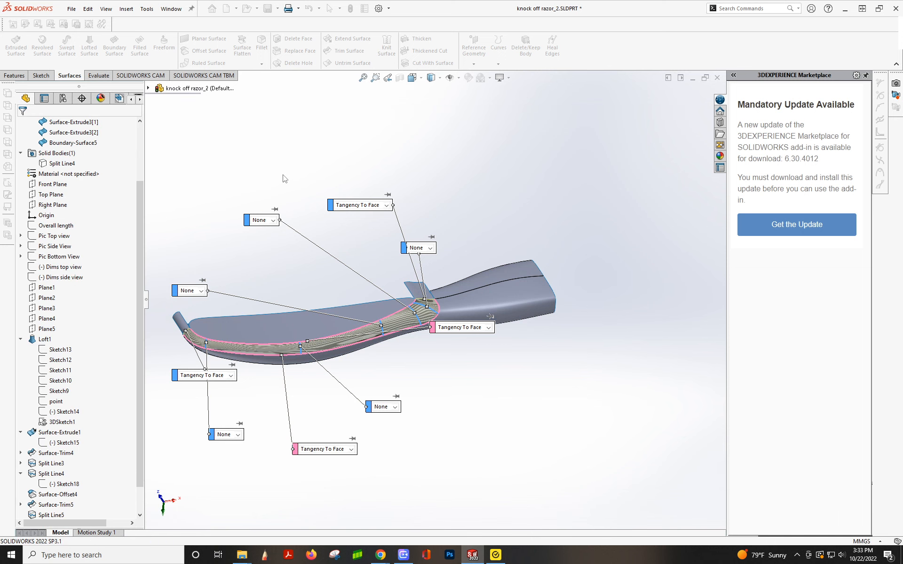
scroll(443, 332, down, 5)
middle_drag(443, 333, 491, 413)
scroll(477, 283, up, 3)
scroll(467, 298, down, 5)
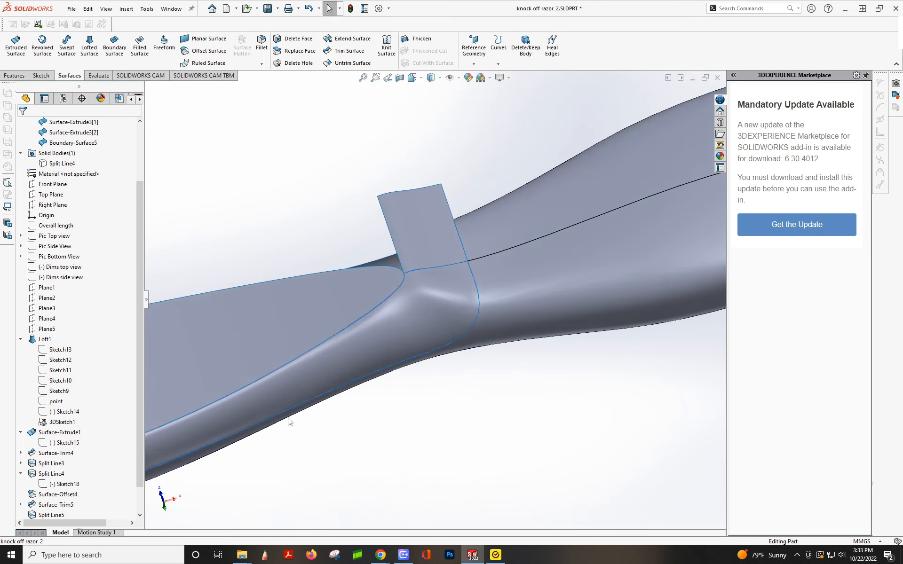
Edit the boundary surface's 3D sketch, shortening both end tangent handles of the spline nearest the neck, and rebuild the surface.
scroll(96, 482, down, 1)
click(22, 505)
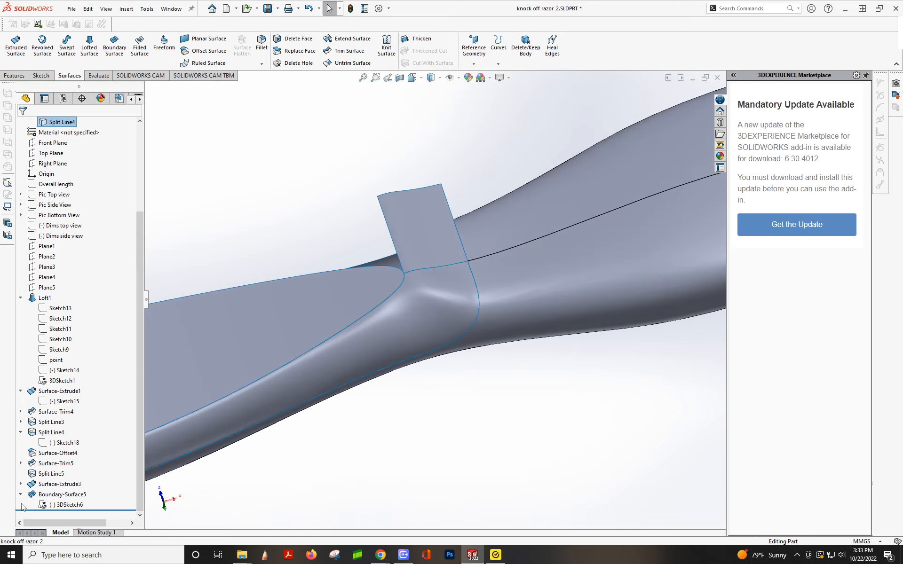
click(60, 505)
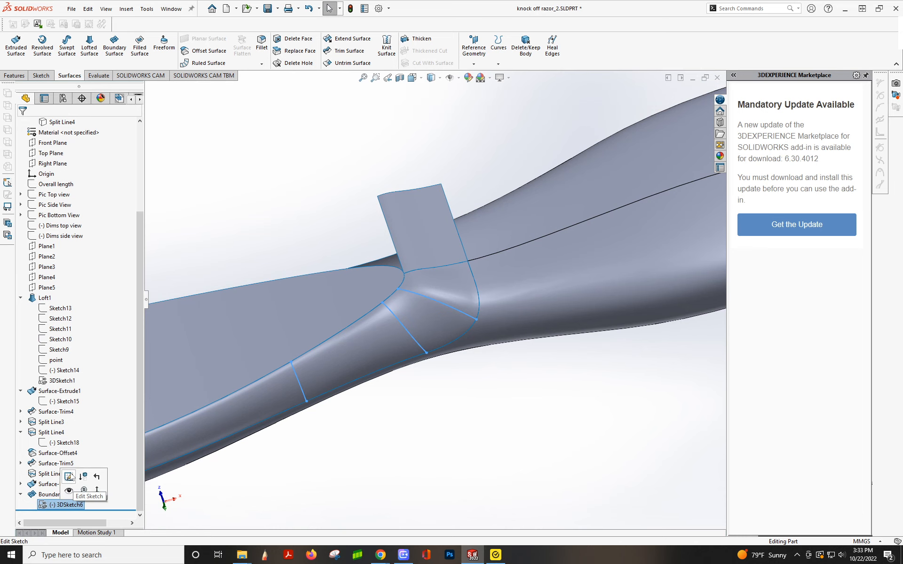
click(67, 489)
mouse_move(273, 423)
middle_down()
mouse_move(465, 323)
mouse_move(431, 264)
mouse_move(470, 245)
mouse_move(445, 187)
mouse_move(438, 207)
middle_up()
scroll(436, 216, down, 2)
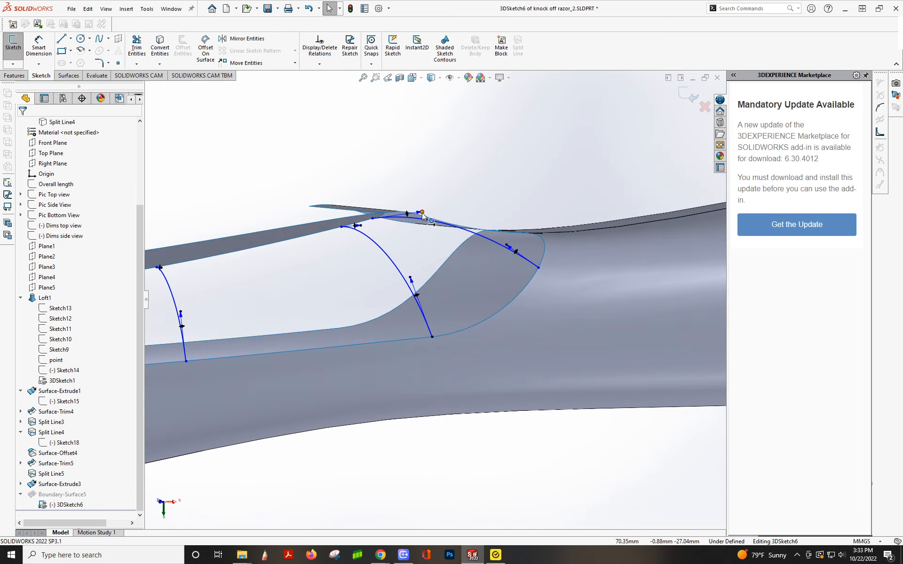
drag(422, 212, 410, 213)
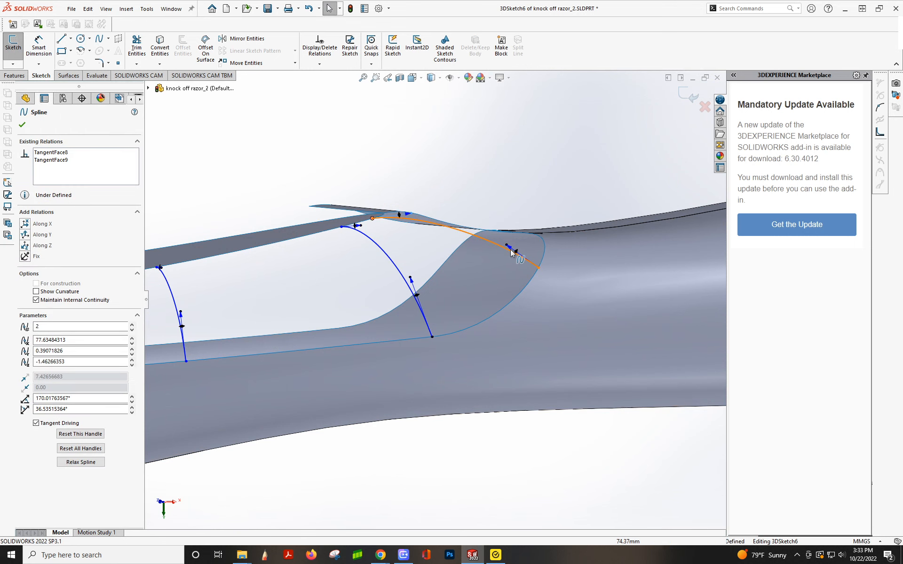
drag(506, 245, 517, 255)
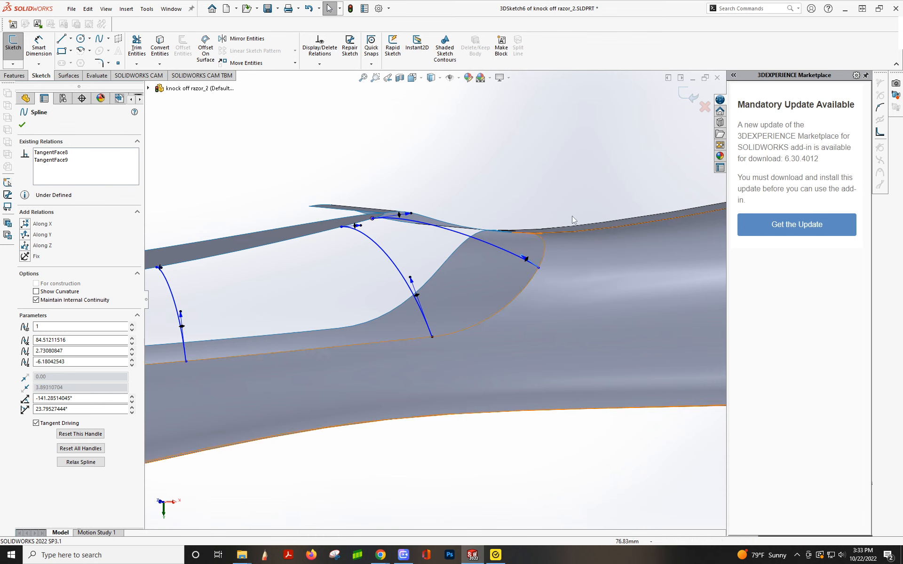
click(684, 95)
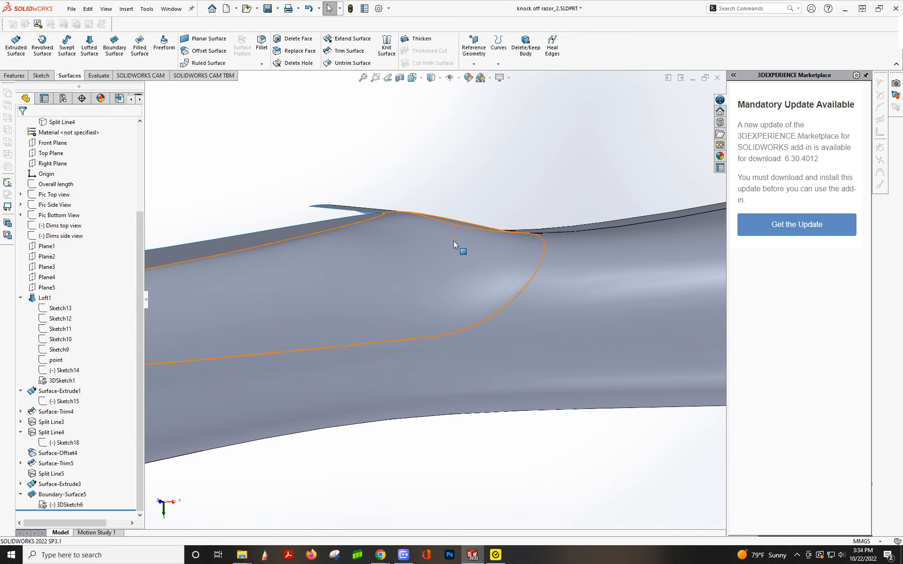
Delete the two extruded helper surface bodies, Surface-Extrude3[1] and Surface-Extrude3[2], at the neck and butt end.
mouse_move(454, 241)
middle_down()
mouse_move(454, 277)
mouse_move(414, 377)
mouse_move(413, 433)
mouse_move(426, 314)
mouse_move(485, 312)
mouse_move(494, 369)
mouse_move(484, 438)
mouse_move(476, 413)
mouse_move(481, 369)
mouse_move(460, 432)
mouse_move(467, 356)
mouse_move(459, 405)
middle_up()
scroll(430, 335, up, 5)
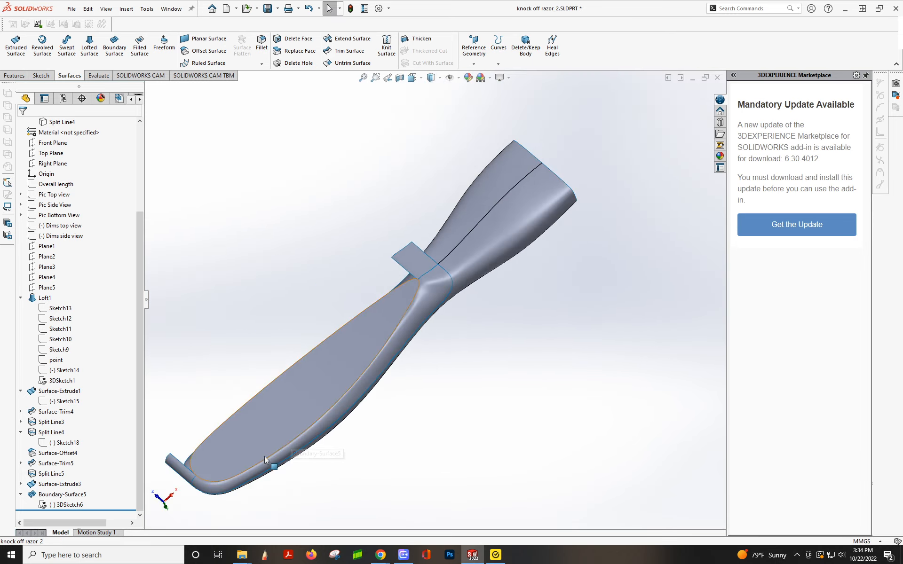
middle_drag(264, 458, 303, 387)
scroll(481, 287, down, 4)
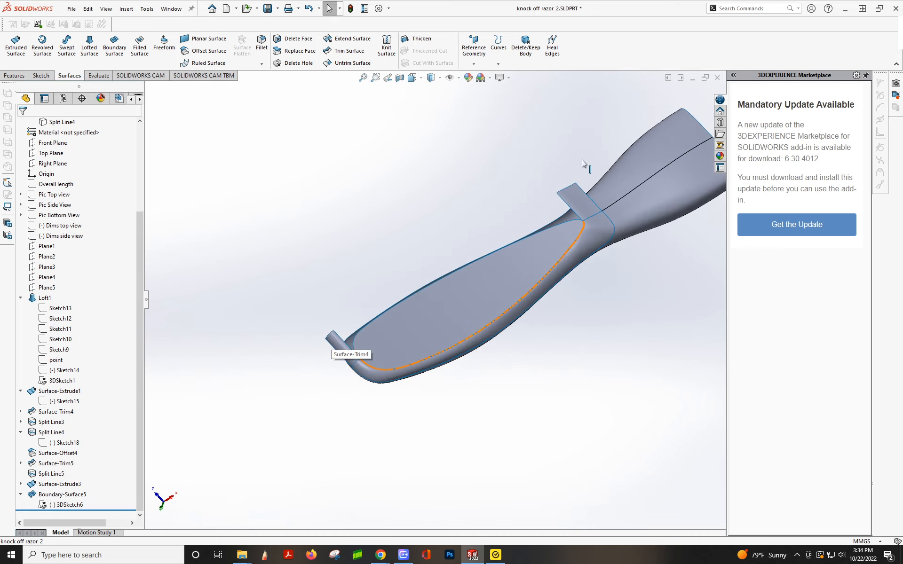
scroll(583, 163, down, 1)
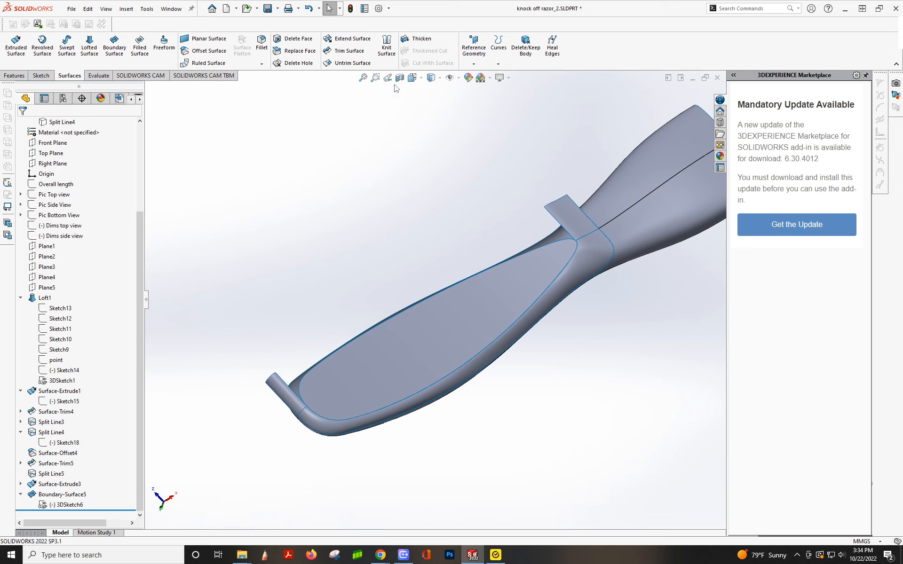
click(534, 56)
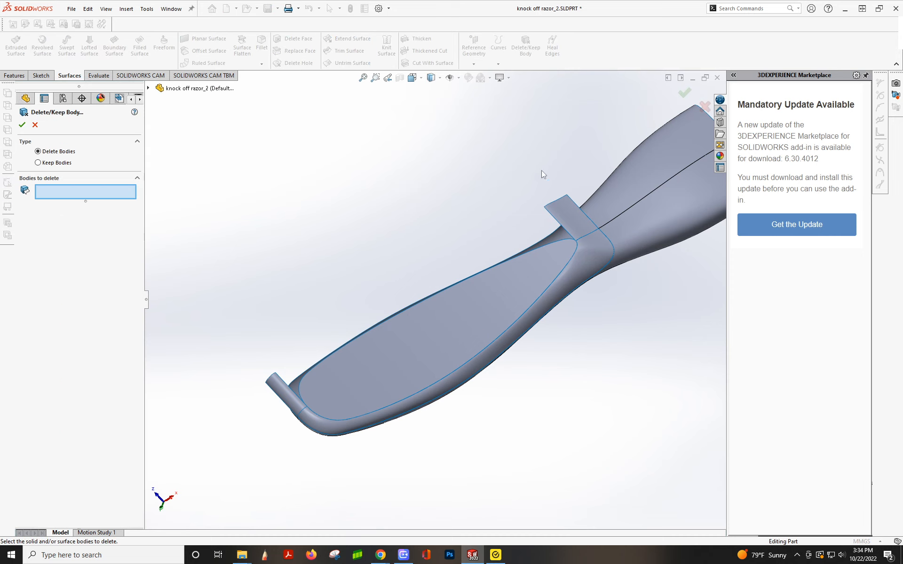
click(34, 125)
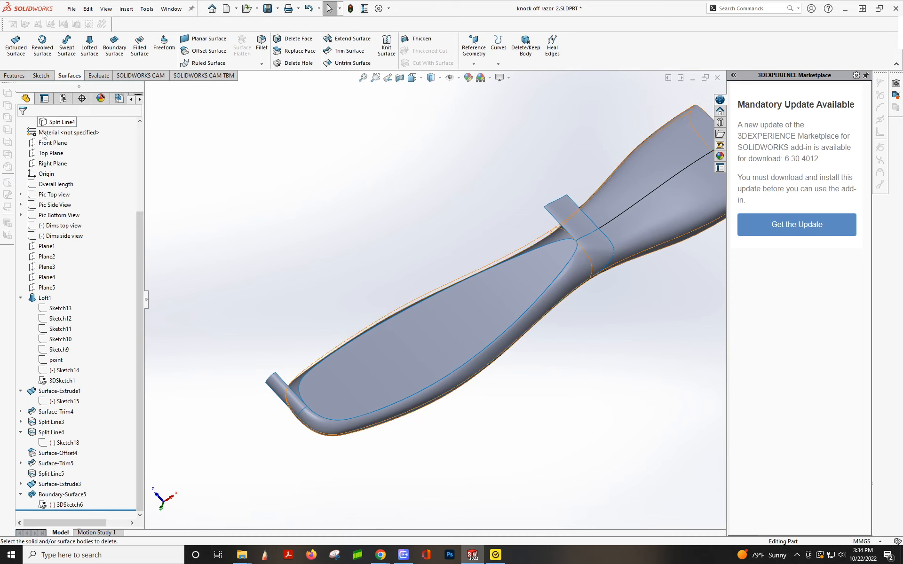
scroll(80, 225, up, 4)
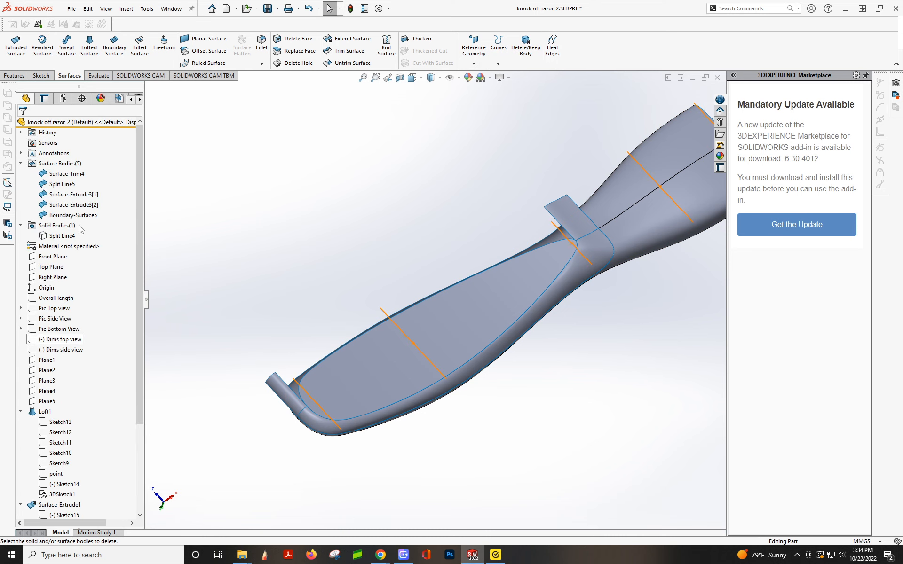
click(60, 174)
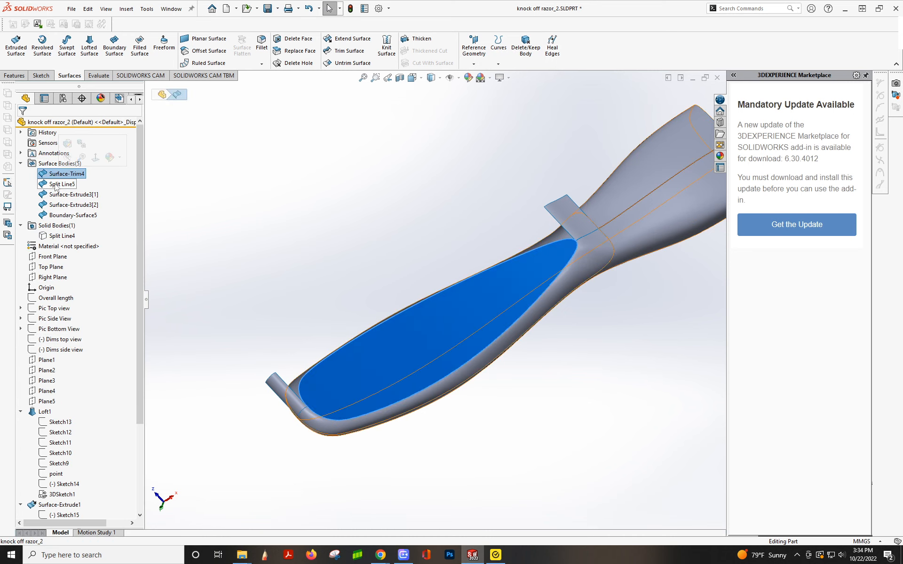
click(61, 184)
click(58, 194)
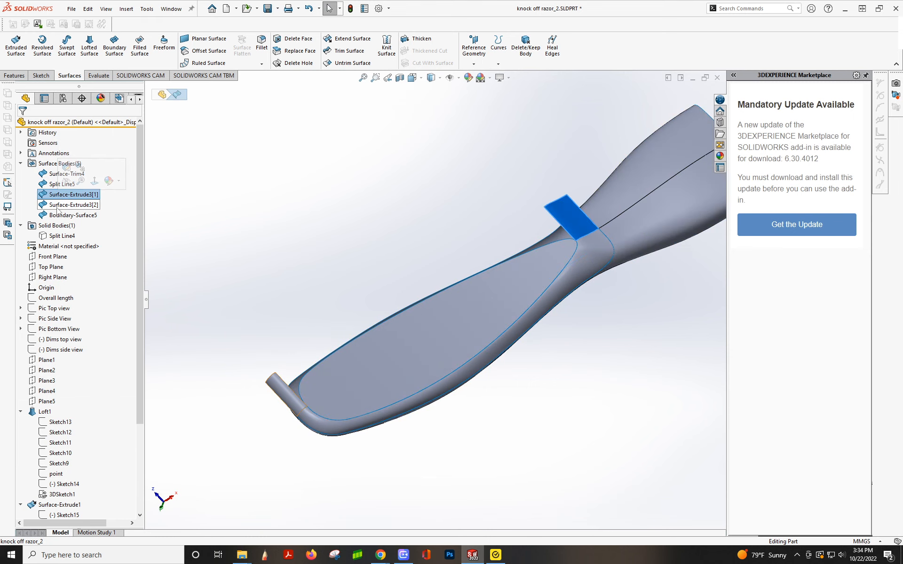
ctrl+click(59, 205)
right_click(57, 208)
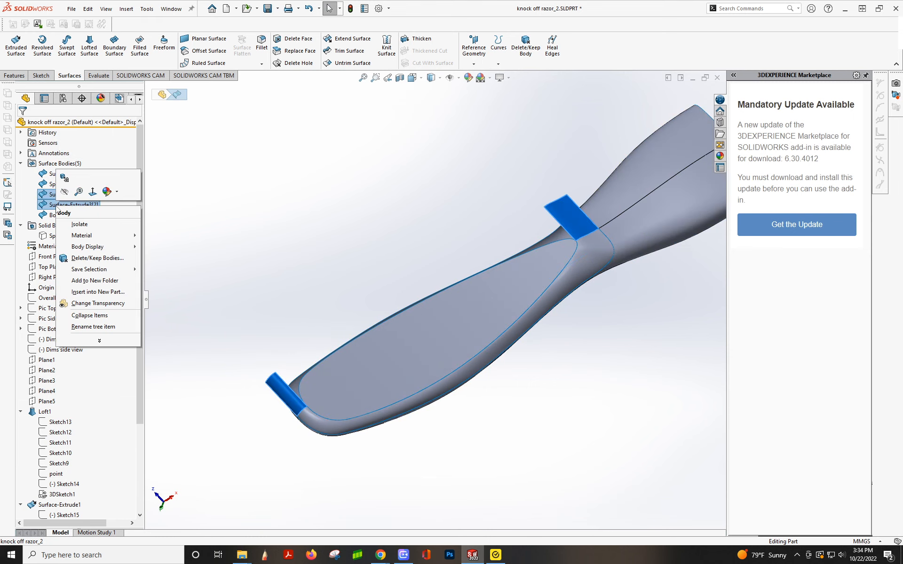
click(90, 258)
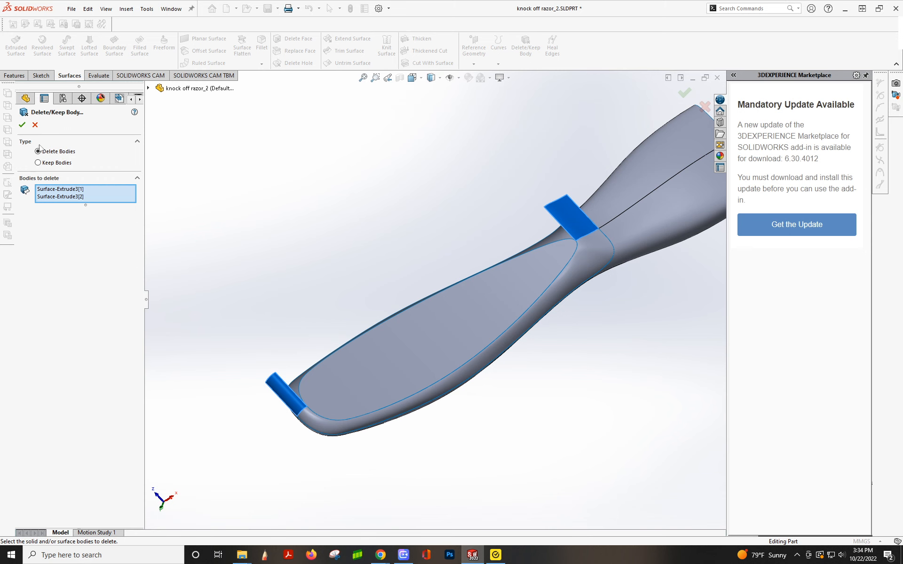
click(22, 125)
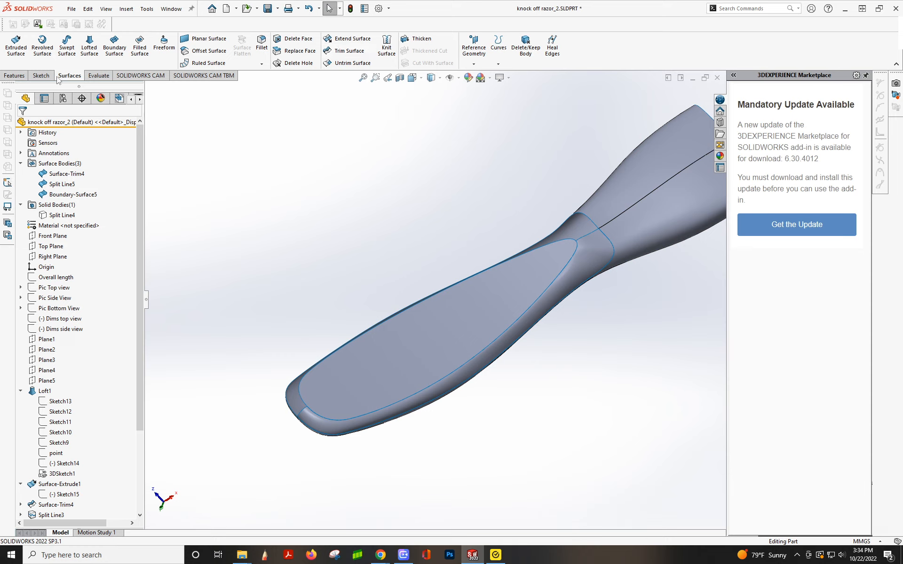
Mirror the boundary surface body about the Front Plane to the other side of the handle.
click(18, 76)
click(336, 63)
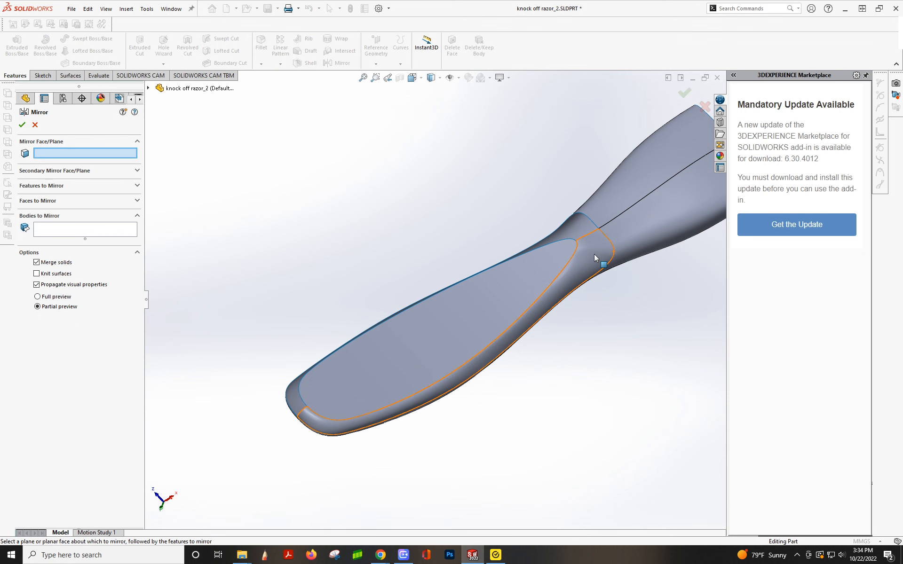
click(148, 88)
click(186, 202)
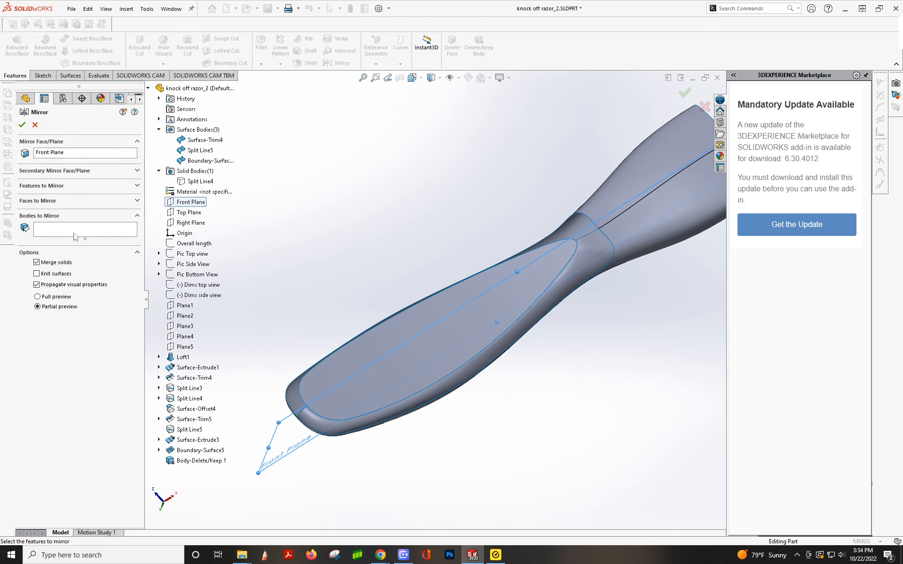
click(59, 229)
click(606, 254)
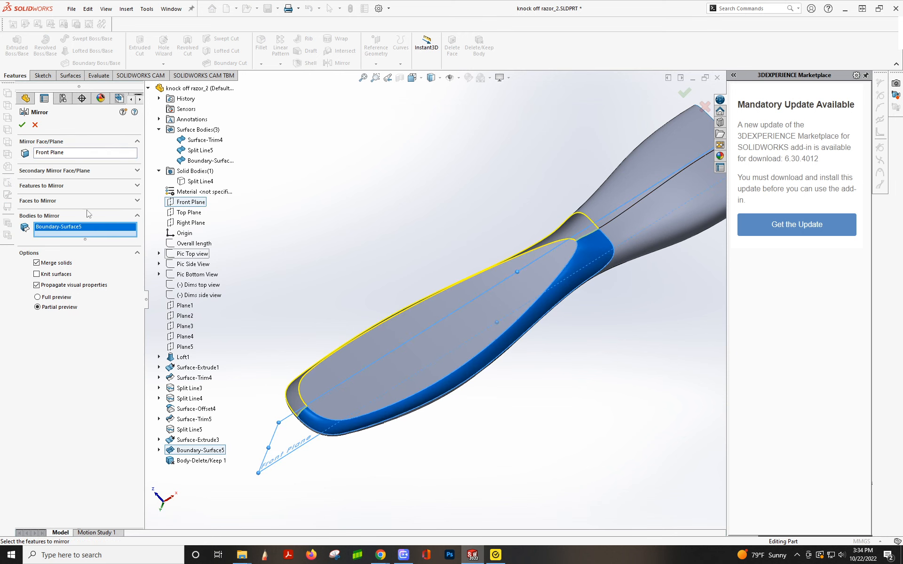
click(22, 125)
Knit the handle surface, the boundary surface, its mirrored copy and the flat grip surface into one surface body.
middle_drag(382, 178, 508, 354)
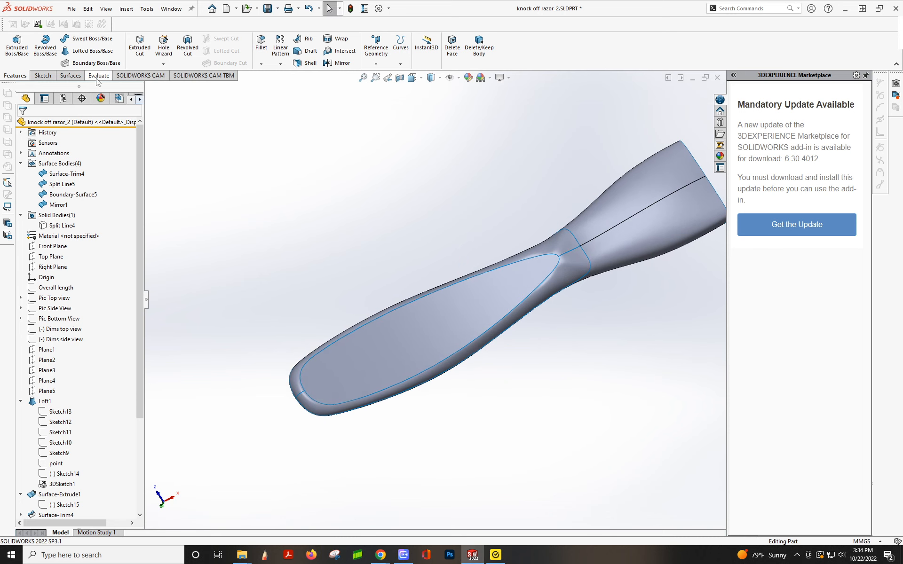
click(71, 75)
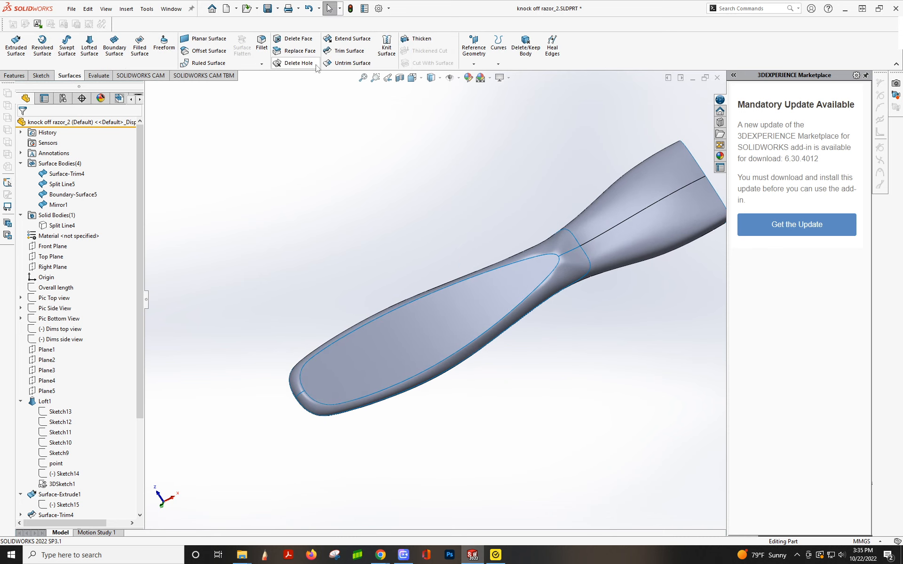
click(387, 53)
click(595, 257)
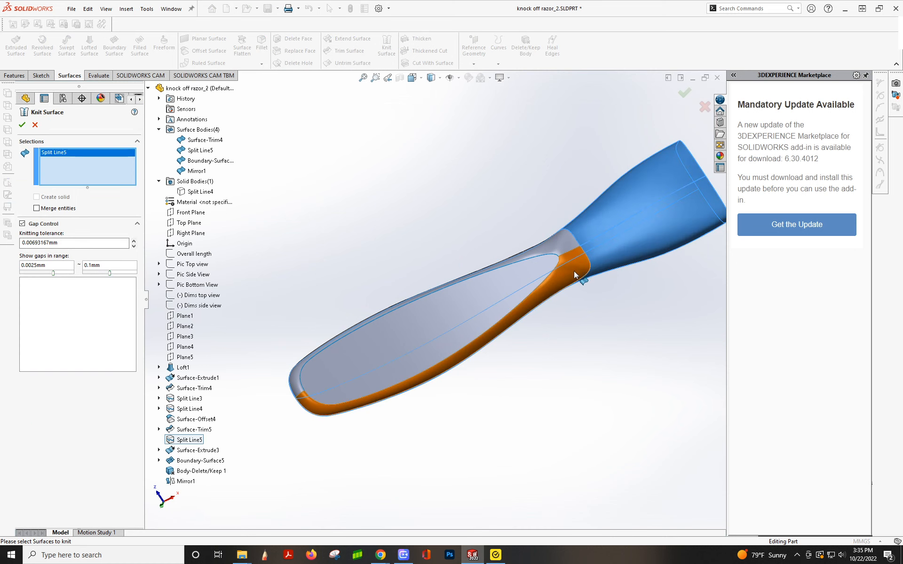
click(573, 271)
click(600, 272)
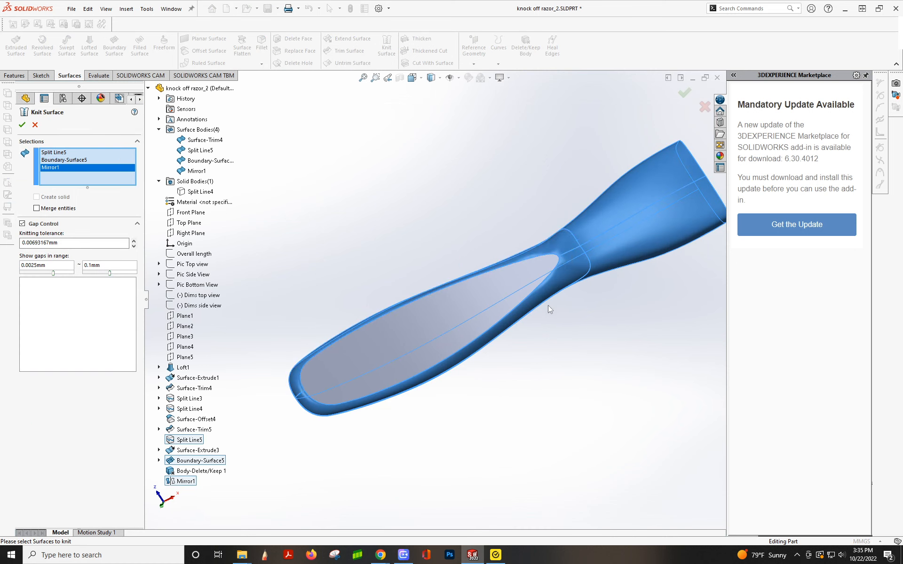
middle_drag(548, 306, 521, 295)
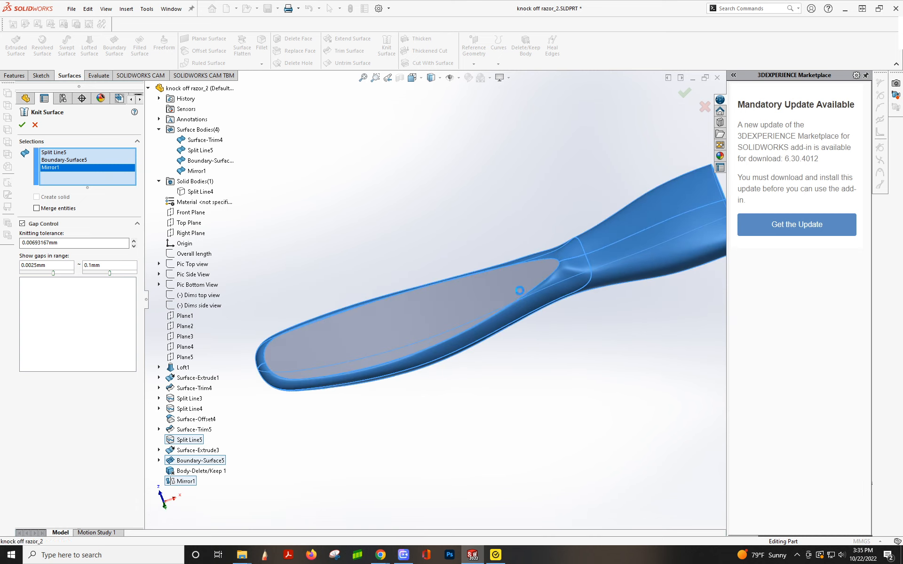
click(546, 256)
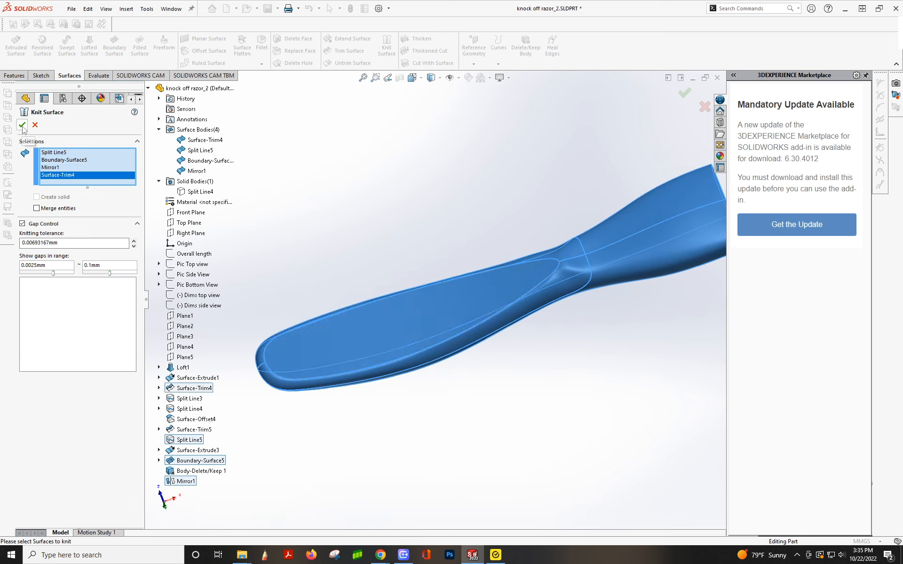
Show the original solid body together with the knitted surface to compare their shapes, and hide the solid again.
scroll(509, 274, up, 3)
middle_drag(510, 276, 506, 502)
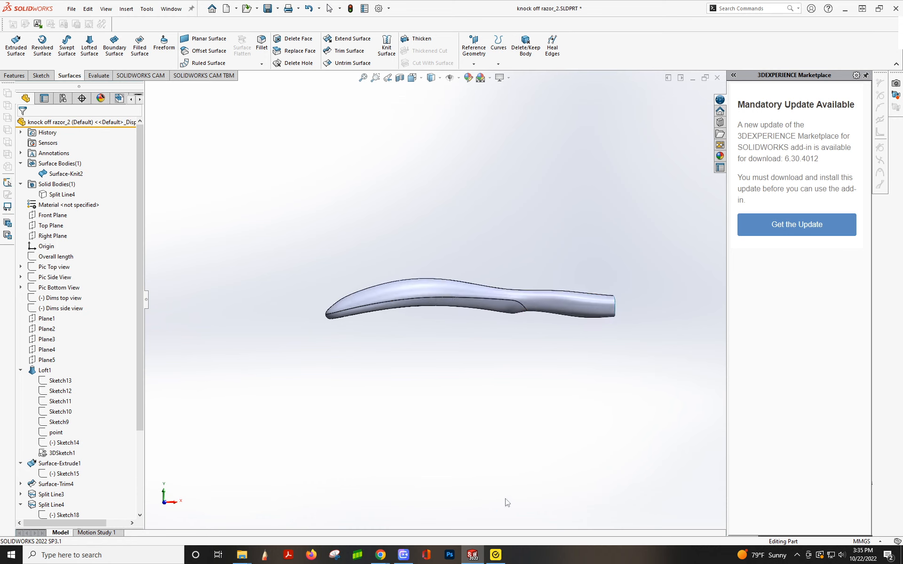
click(66, 195)
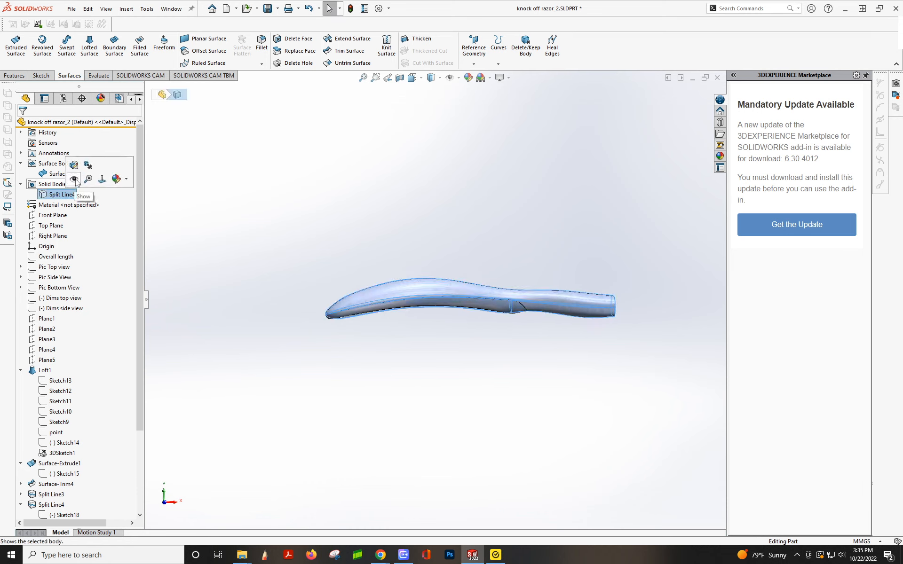
click(460, 221)
scroll(527, 303, down, 3)
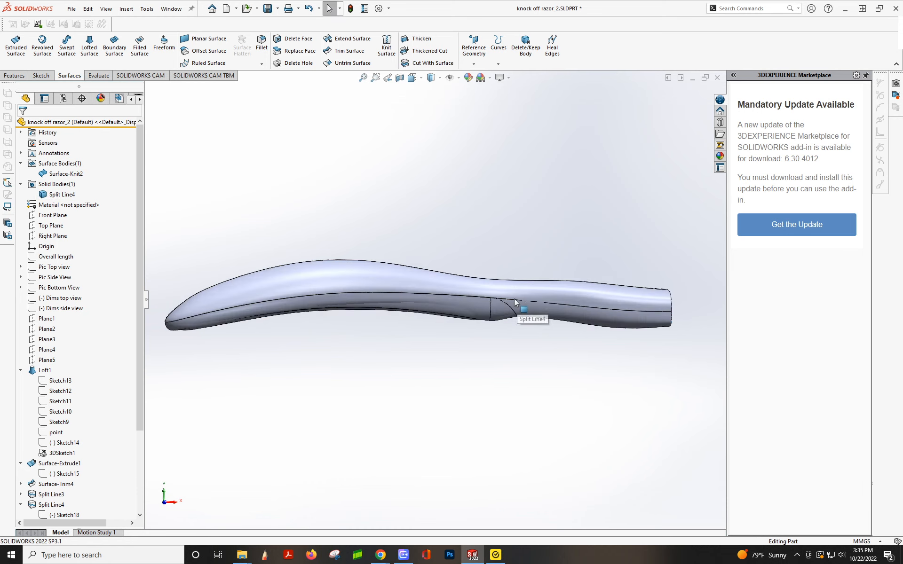
scroll(514, 299, up, 2)
middle_drag(514, 298, 498, 285)
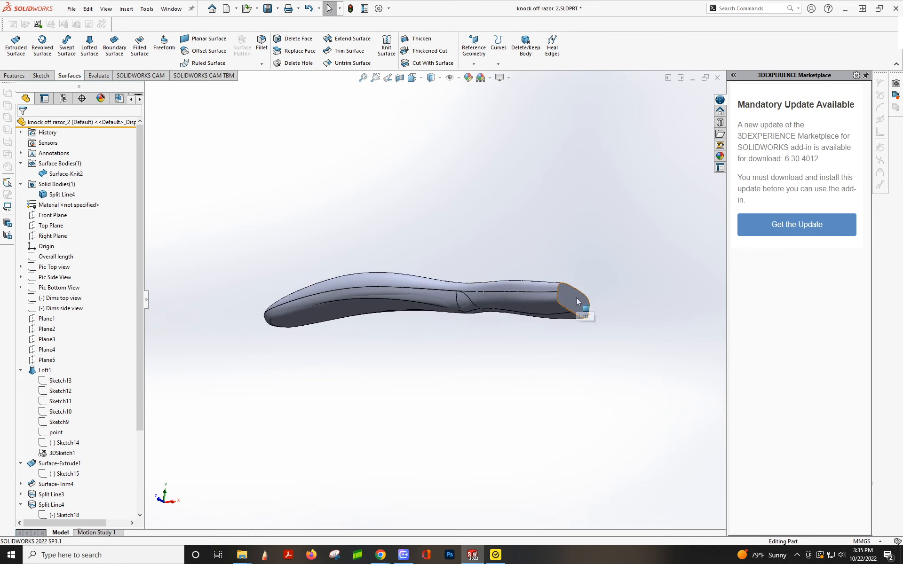
click(60, 195)
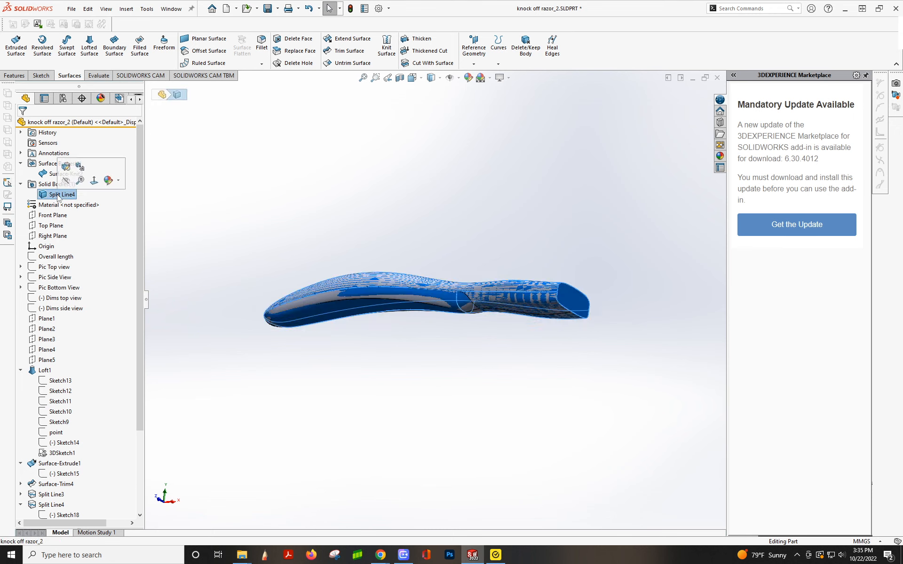
click(65, 181)
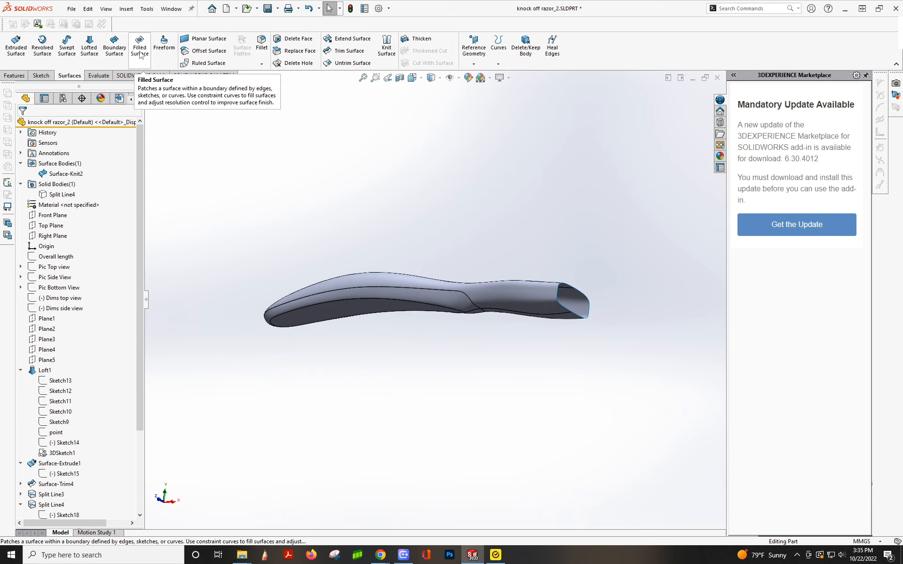
Close the open butt end of the handle with a planar surface bounded by its two end edges.
click(202, 39)
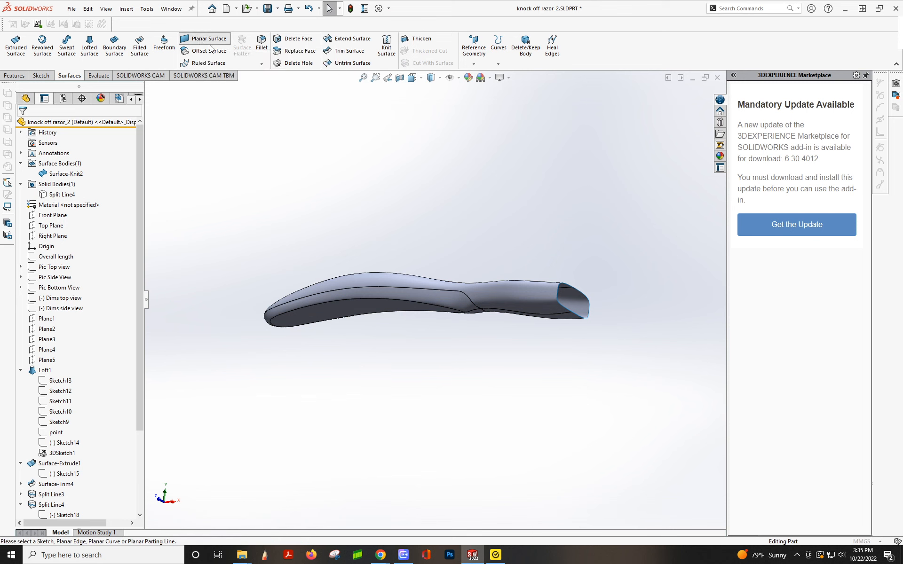
click(570, 288)
click(585, 298)
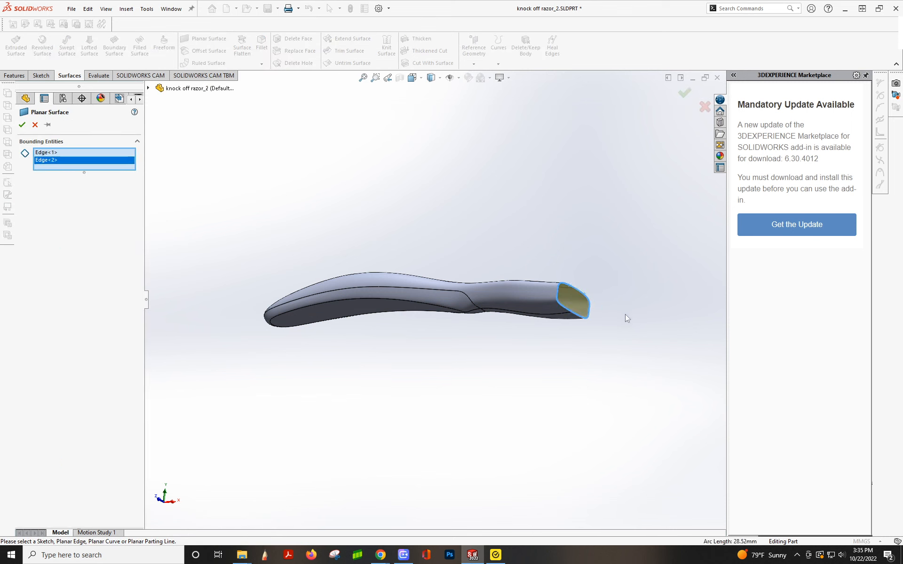
click(22, 125)
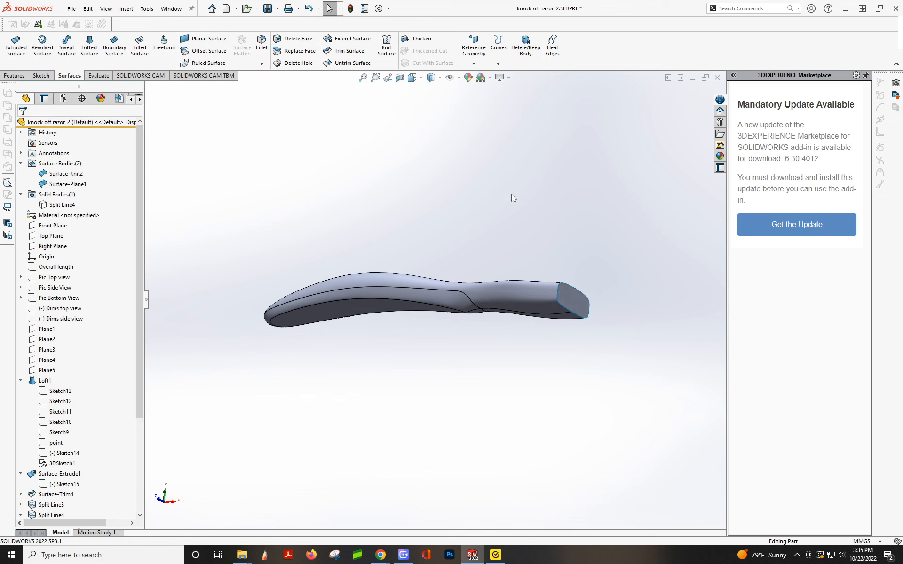
Knit the planar end cap and the handle's knitted surface together, creating a solid body.
click(392, 52)
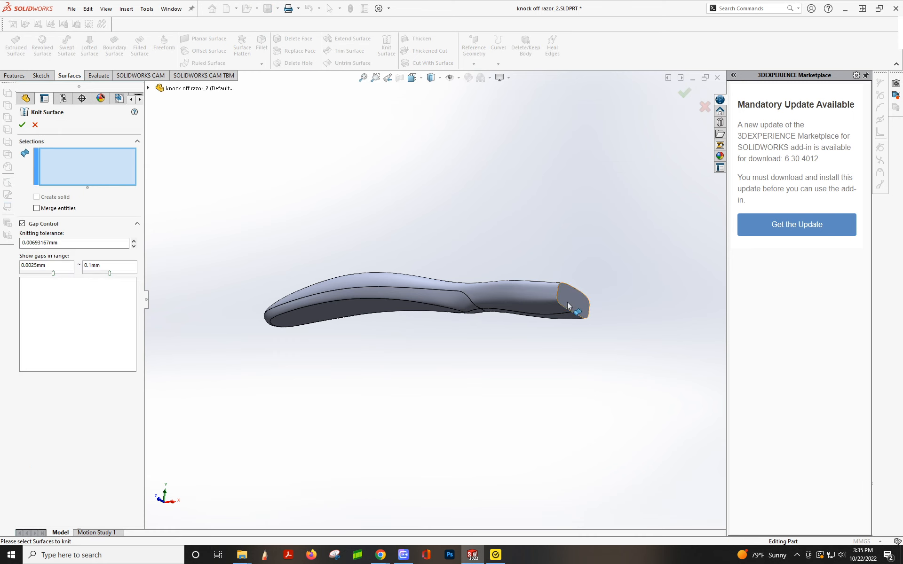
click(568, 305)
click(586, 316)
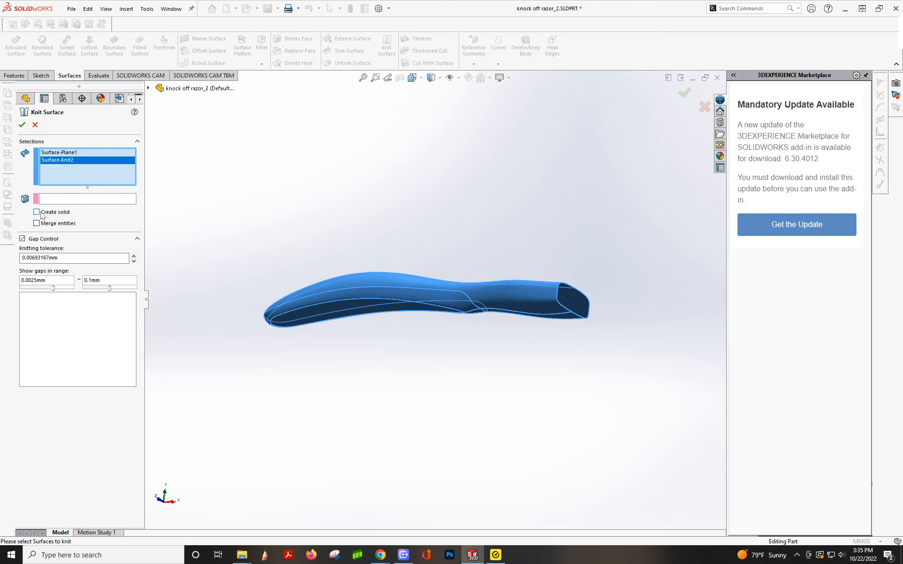
key(Return)
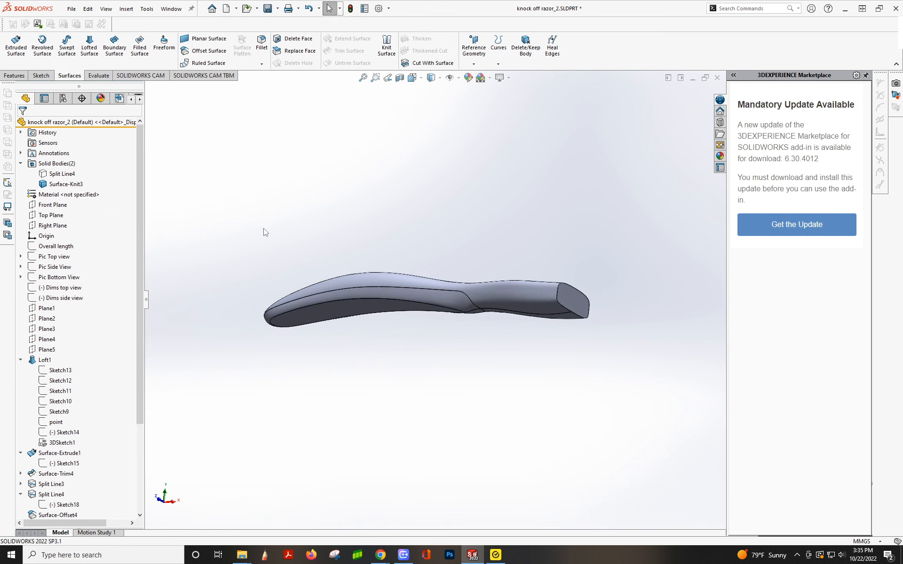
Select the original hidden solid body, Split Line4.
click(58, 174)
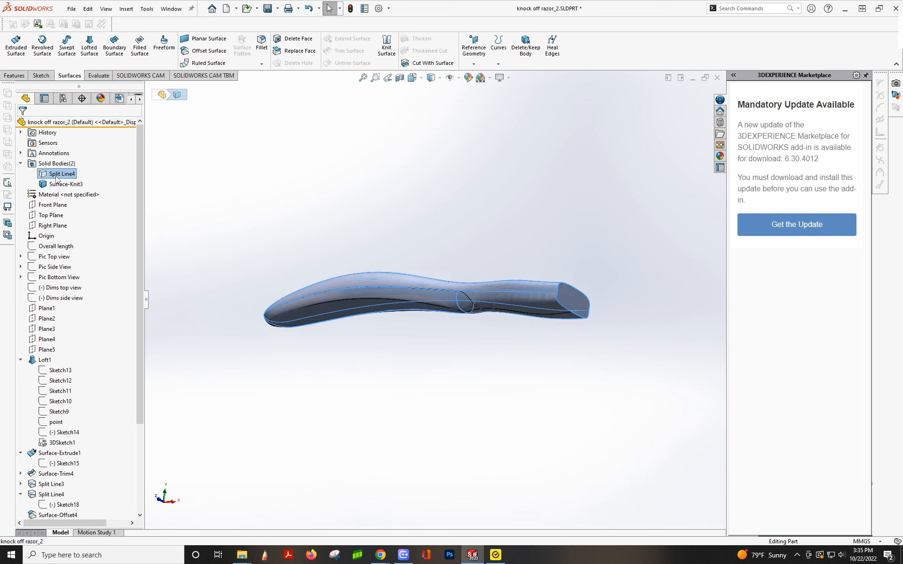
Delete the Split Line4 solid body, keeping the Surface-Knit3 body.
right_click(56, 177)
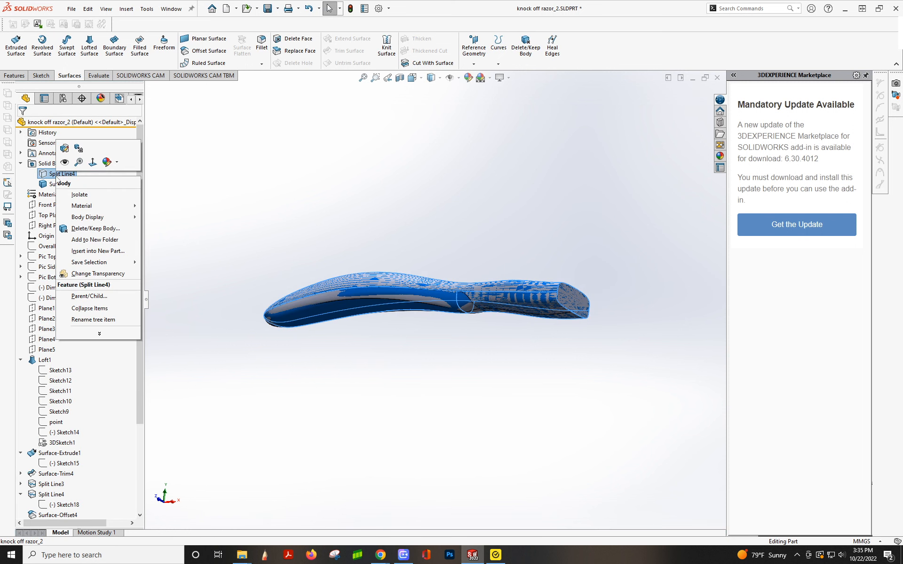
click(93, 228)
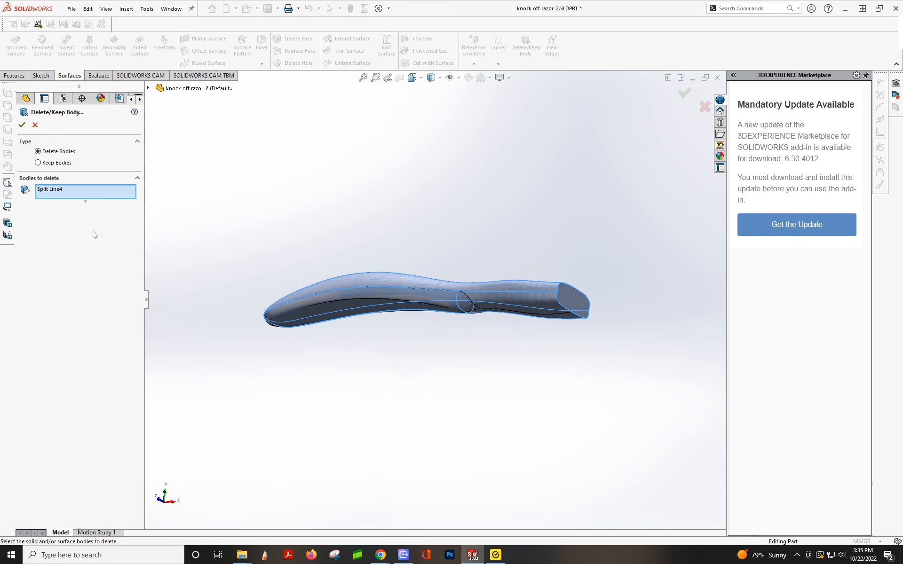
click(22, 126)
Copy the large oval face on the underside of the handle as a 0 mm offset surface.
middle_drag(419, 308, 427, 218)
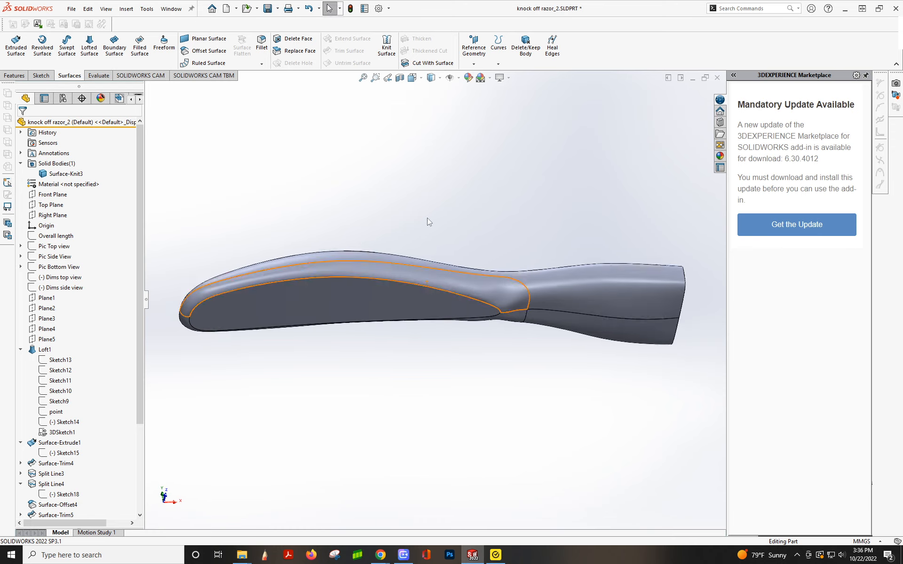
mouse_move(549, 292)
middle_down()
mouse_move(528, 161)
mouse_move(543, 181)
mouse_move(536, 166)
mouse_move(537, 175)
middle_up()
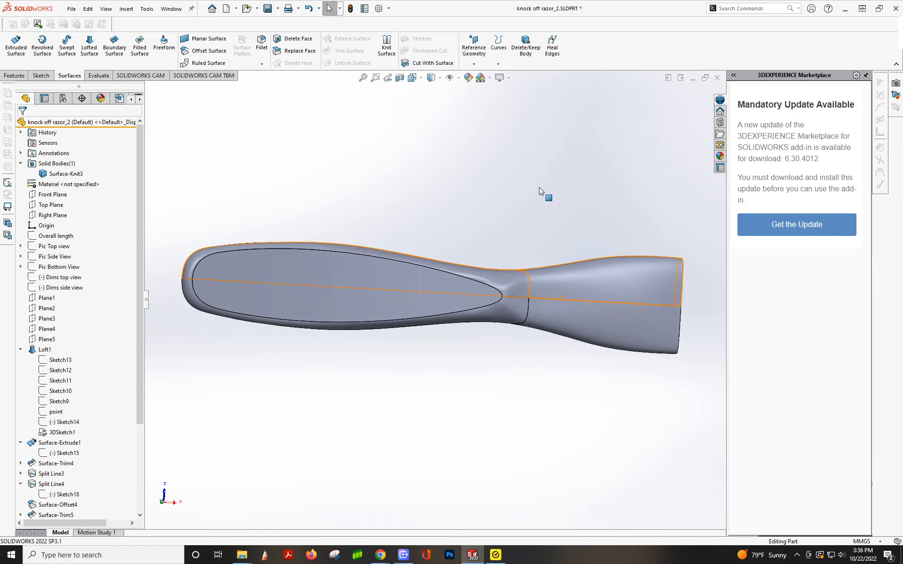
scroll(533, 208, up, 3)
scroll(401, 289, down, 2)
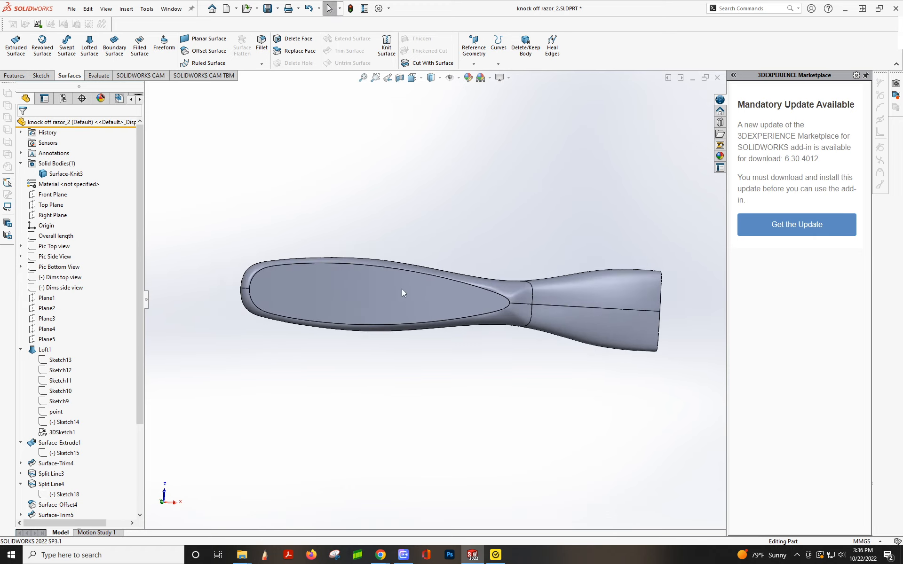
middle_drag(402, 289, 381, 266)
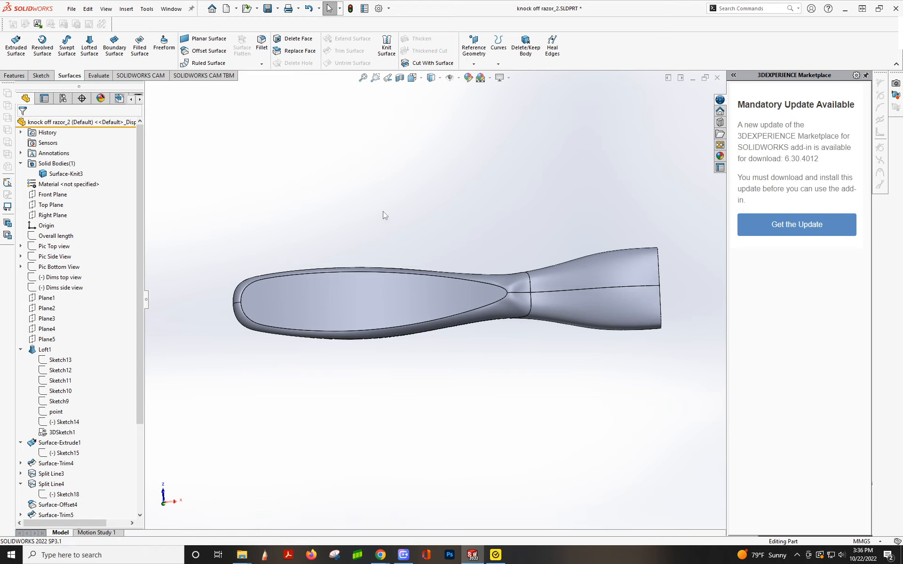
middle_drag(384, 216, 332, 184)
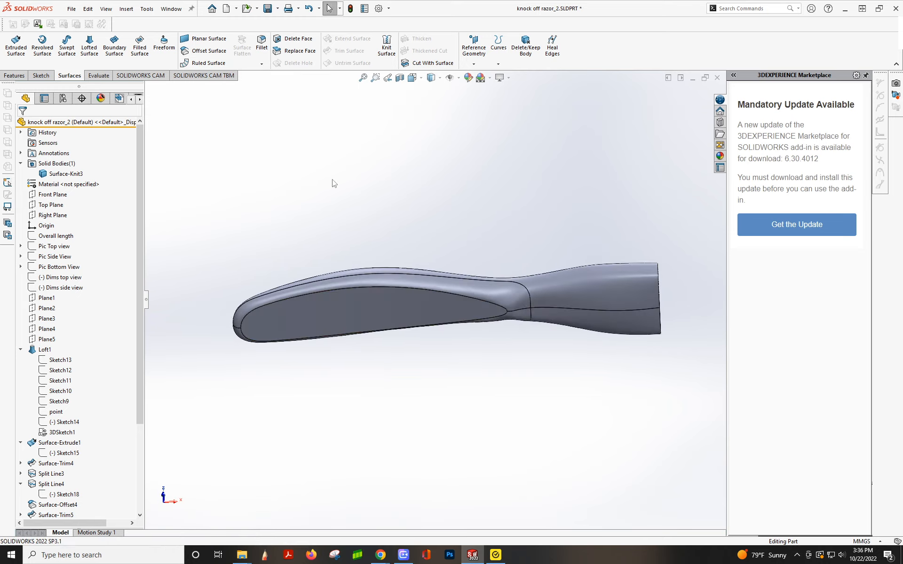
click(203, 50)
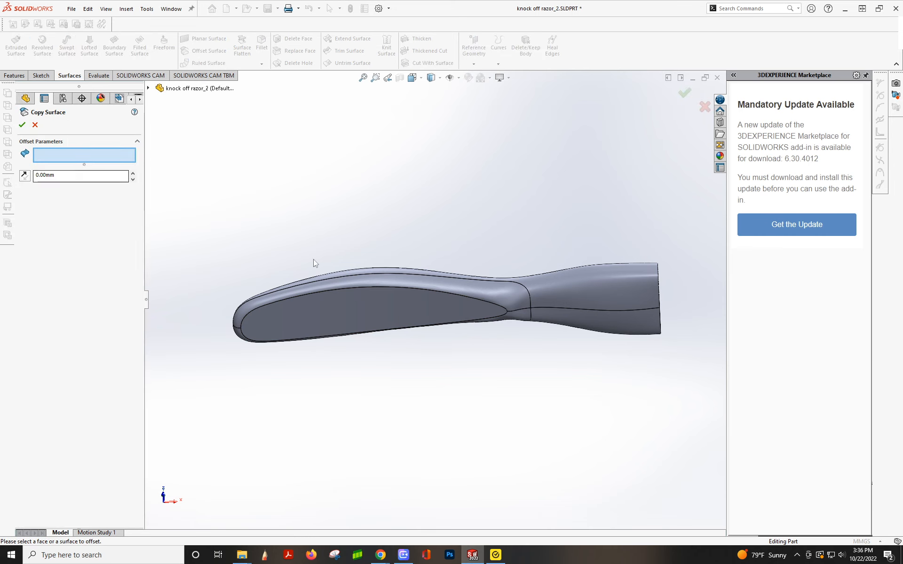
click(354, 317)
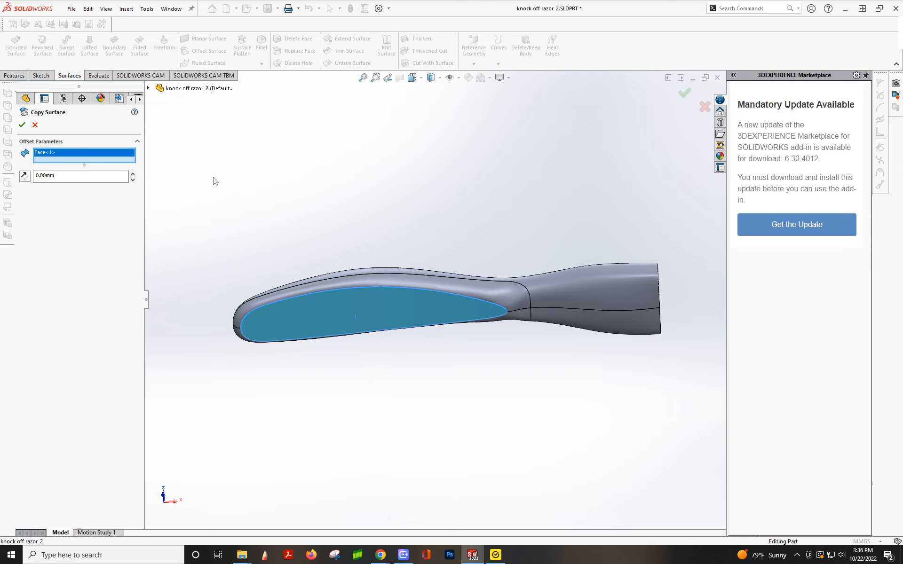
click(21, 126)
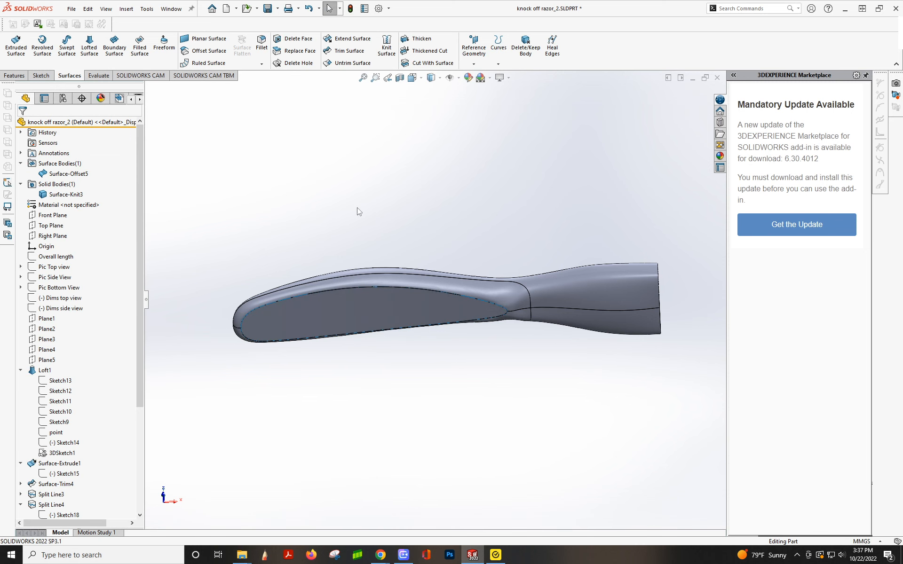
Hide the handle's solid body so that only the copied oval surface is shown.
click(560, 298)
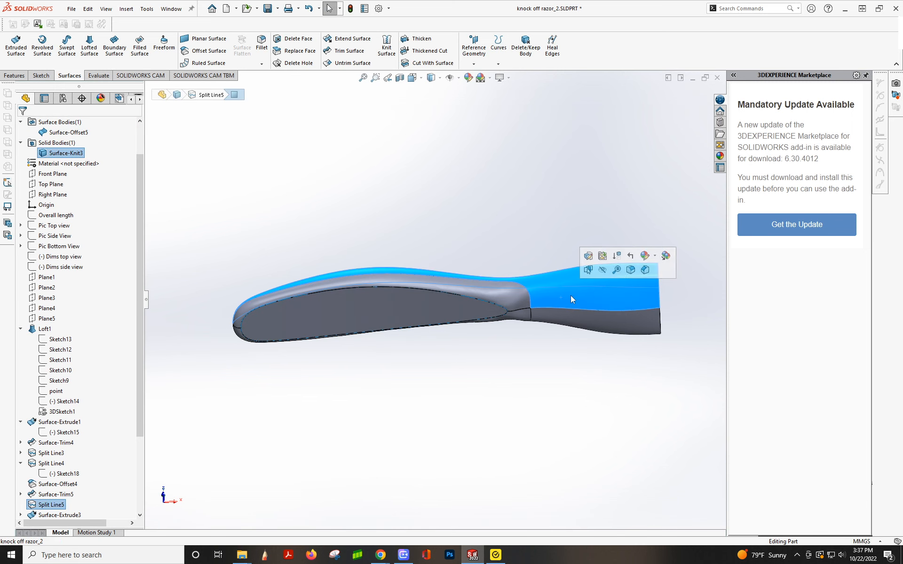
middle_drag(459, 252, 427, 327)
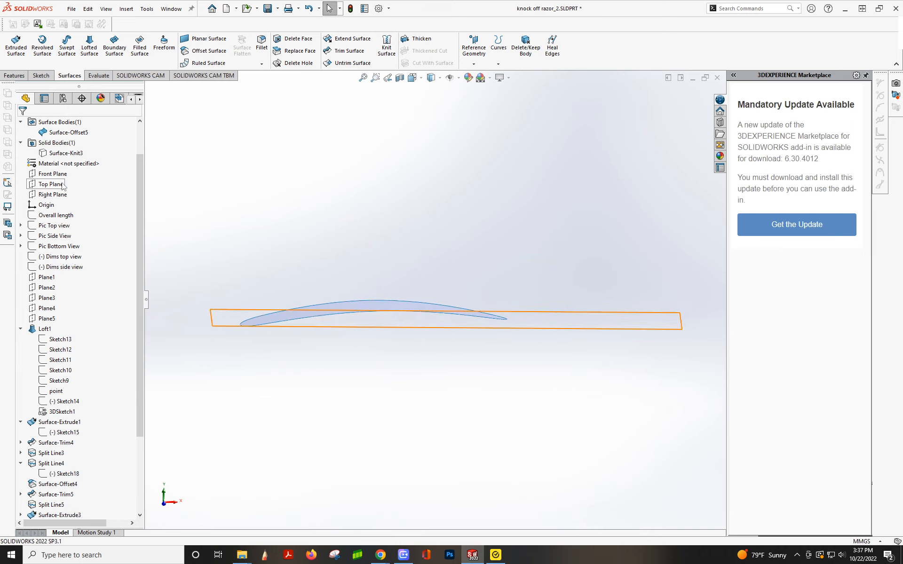
Show the Pic Side View reference photo to compare it with the copied surface, and hide it again.
click(52, 239)
click(56, 226)
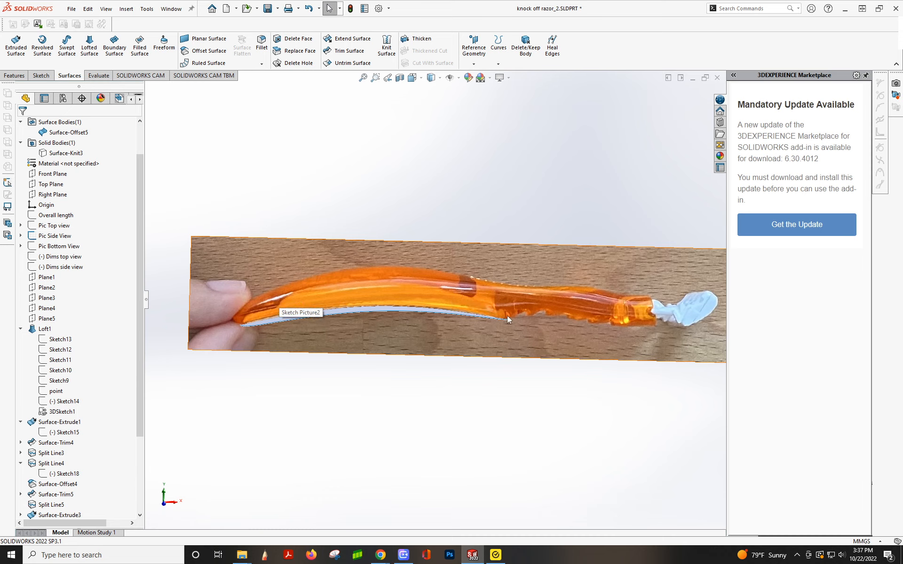
click(47, 235)
click(65, 207)
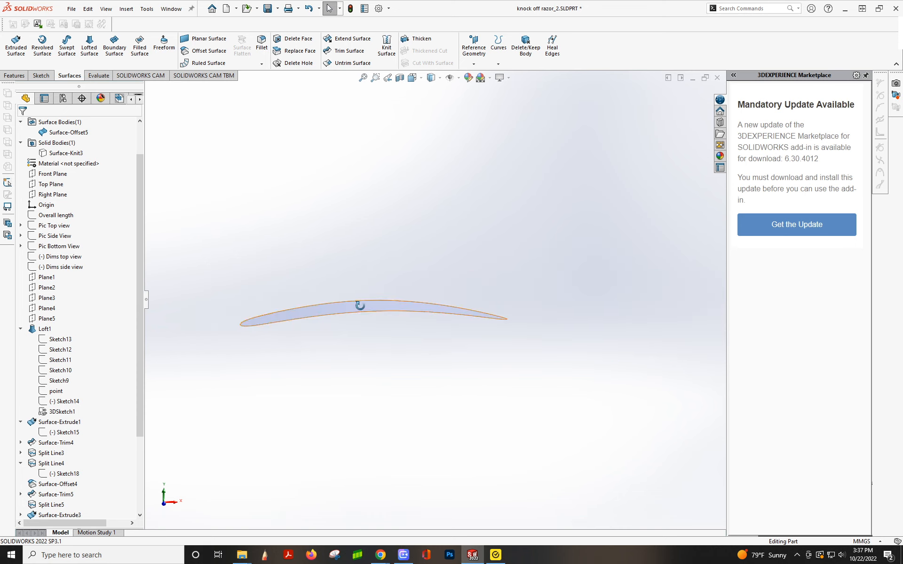
On the Front Plane, sketch a four-point spline arching above the copied surface and joining its two ends, spanning about 77 mm.
middle_drag(358, 306, 348, 288)
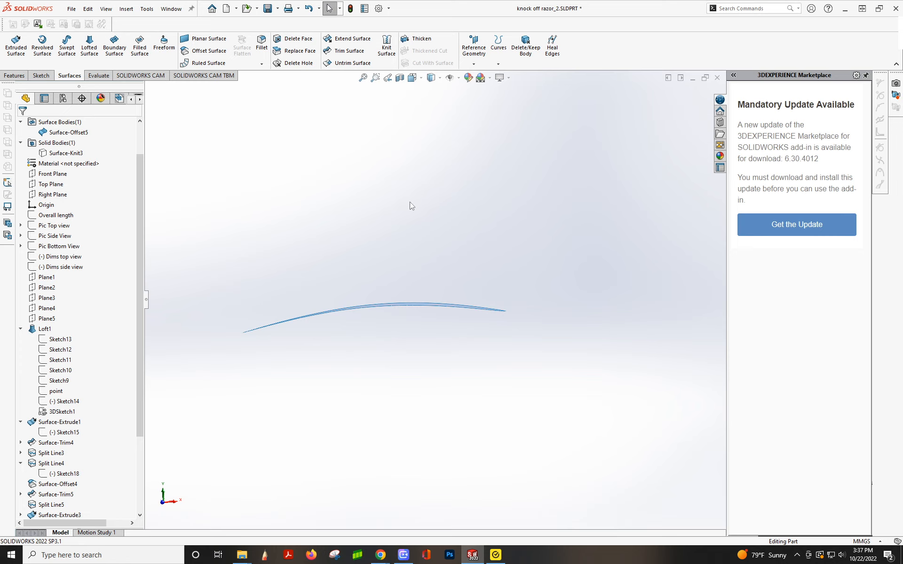
click(48, 175)
click(66, 155)
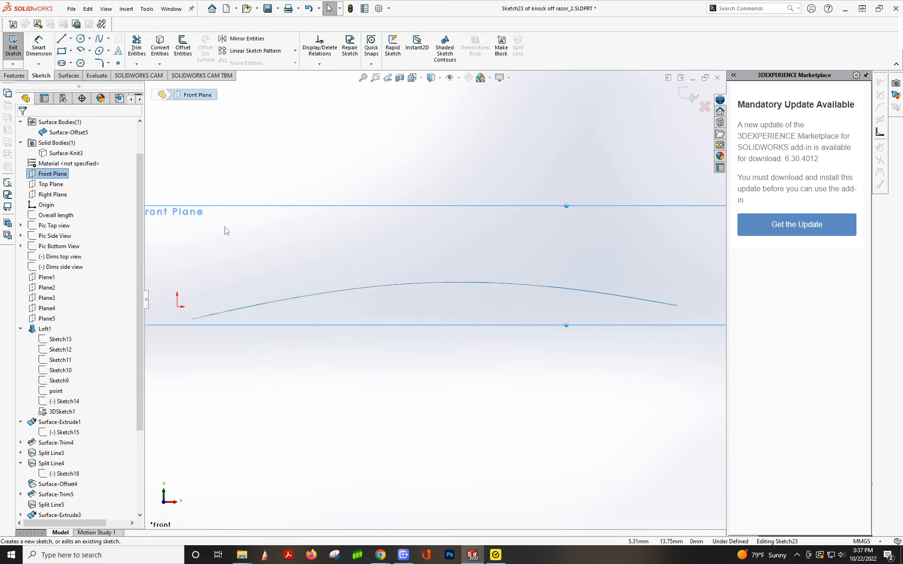
click(99, 39)
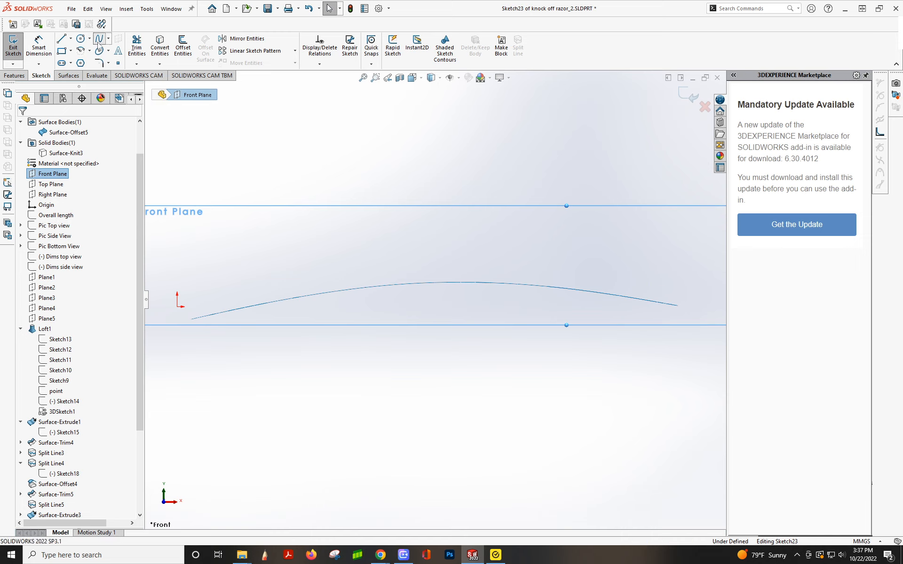
click(191, 320)
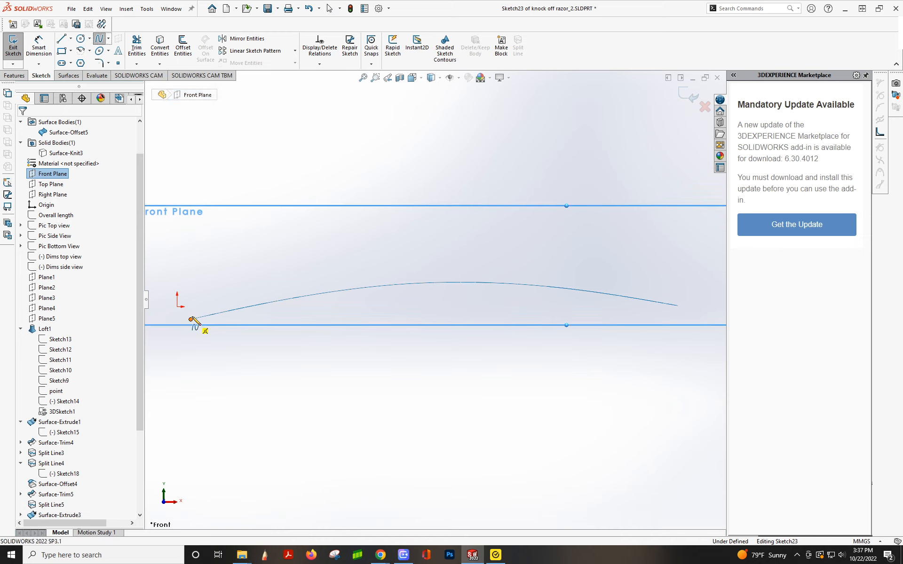
click(379, 259)
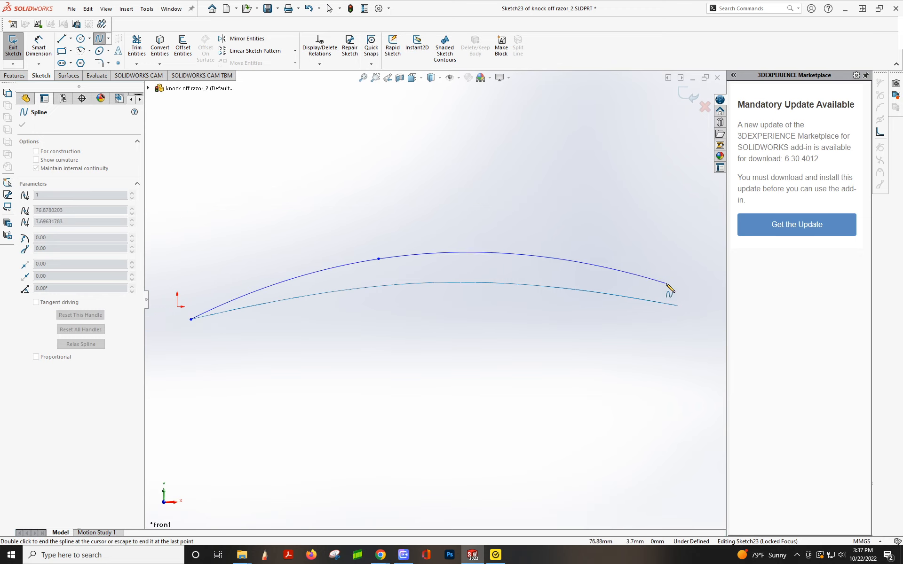
click(653, 280)
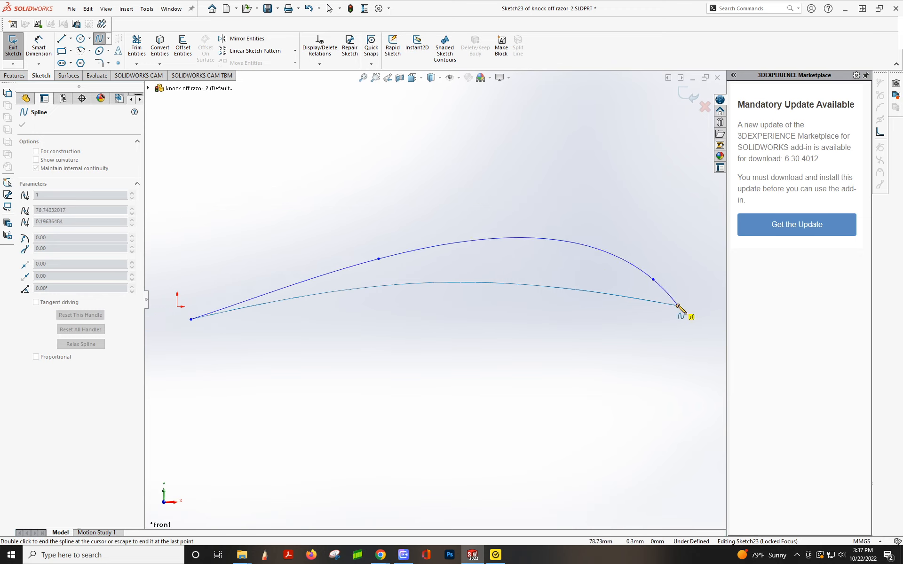
click(678, 306)
key(Escape)
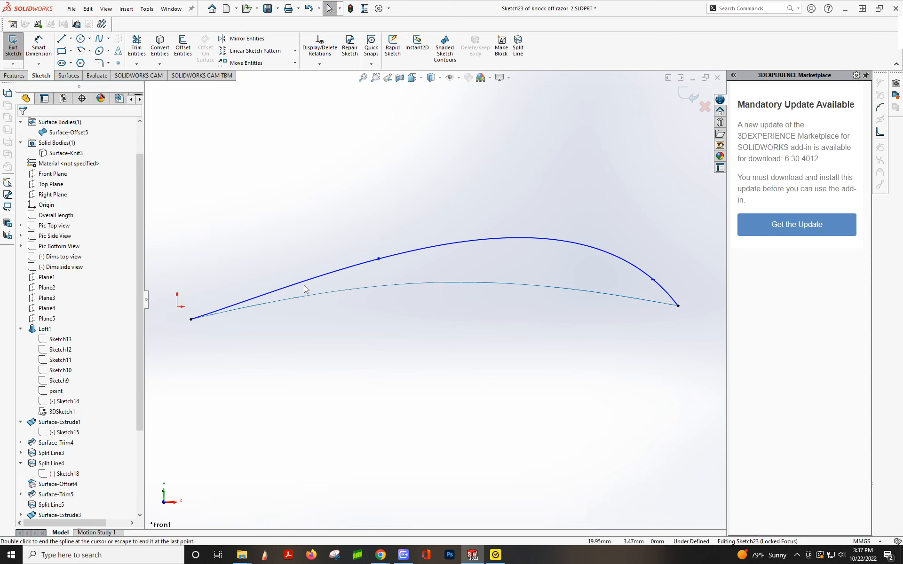
Turn the spline's end tangents nearly vertical, about 89° and -92°, and flatten the third point's tangent to about -23°.
click(248, 306)
drag(229, 309, 192, 313)
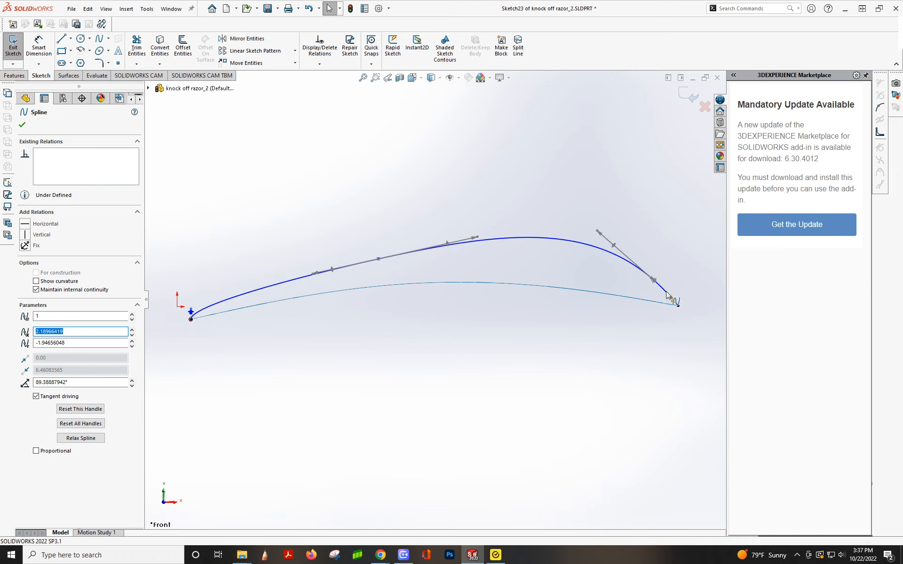
drag(674, 301, 678, 300)
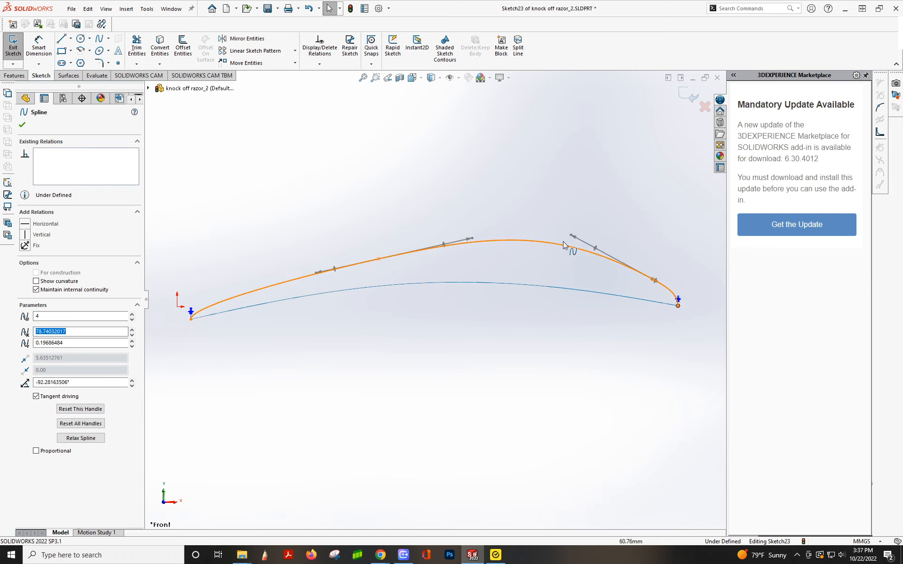
drag(574, 236, 589, 255)
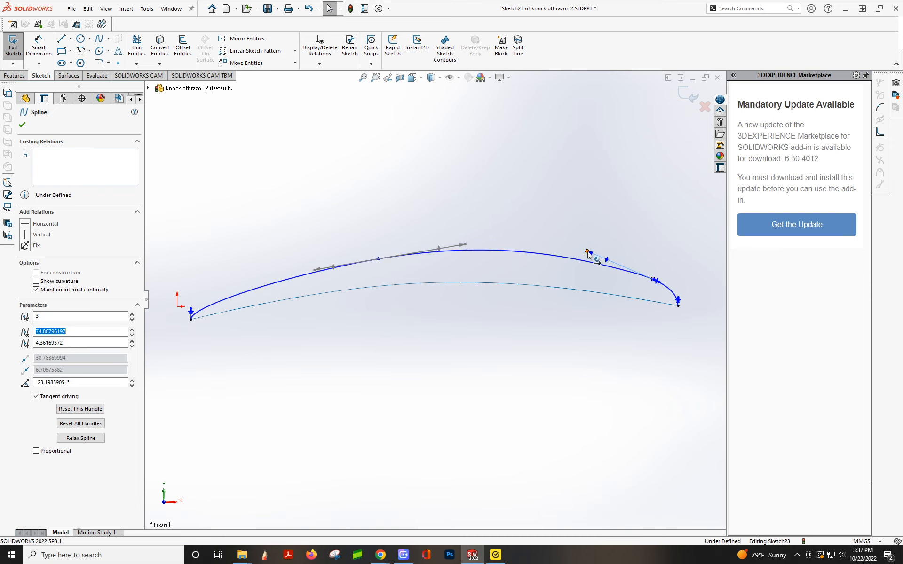
Show the Pic Side View reference photo behind the spline sketch.
scroll(649, 284, down, 2)
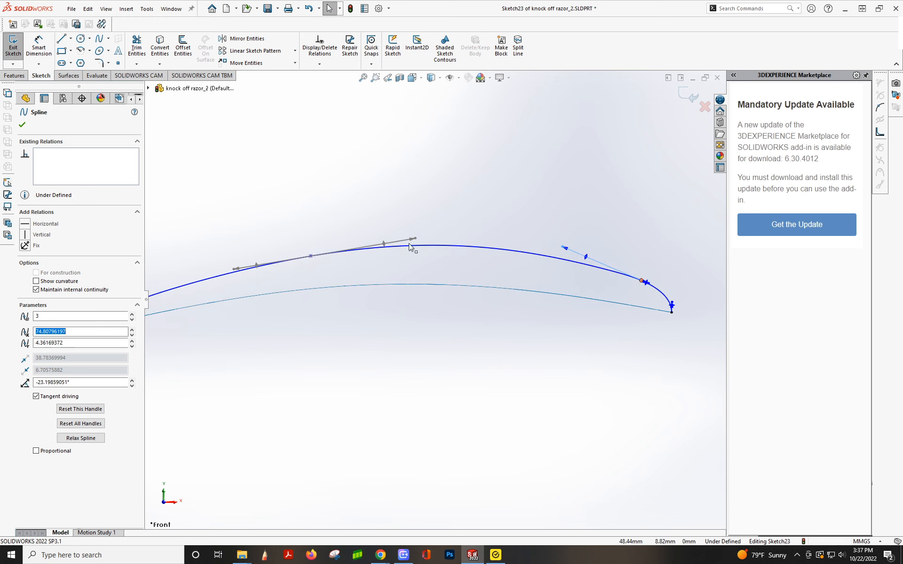
click(148, 88)
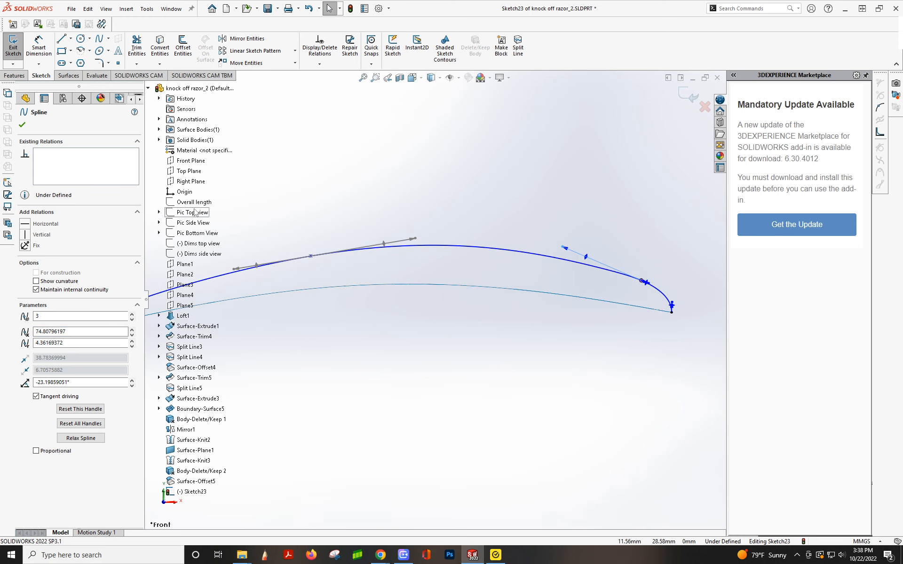
click(192, 223)
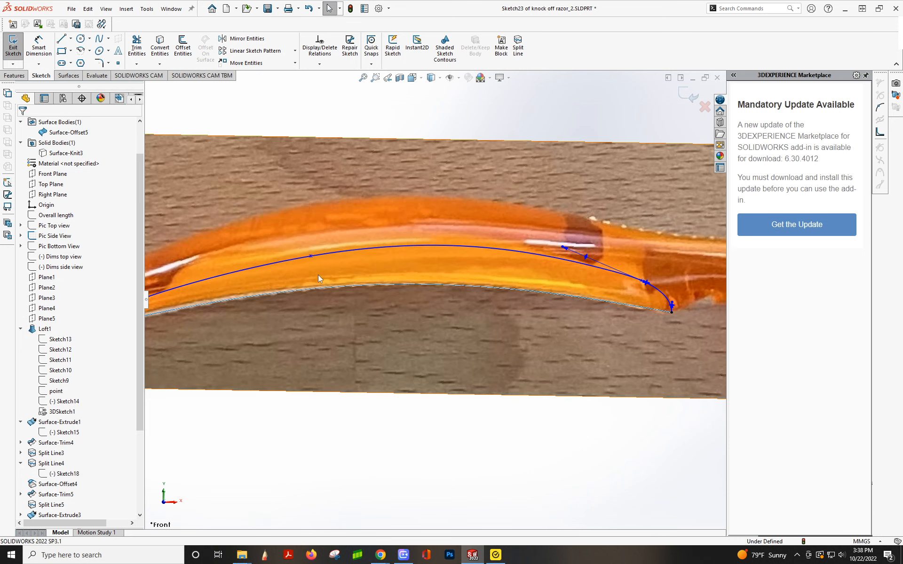
scroll(346, 314, up, 2)
scroll(328, 264, down, 1)
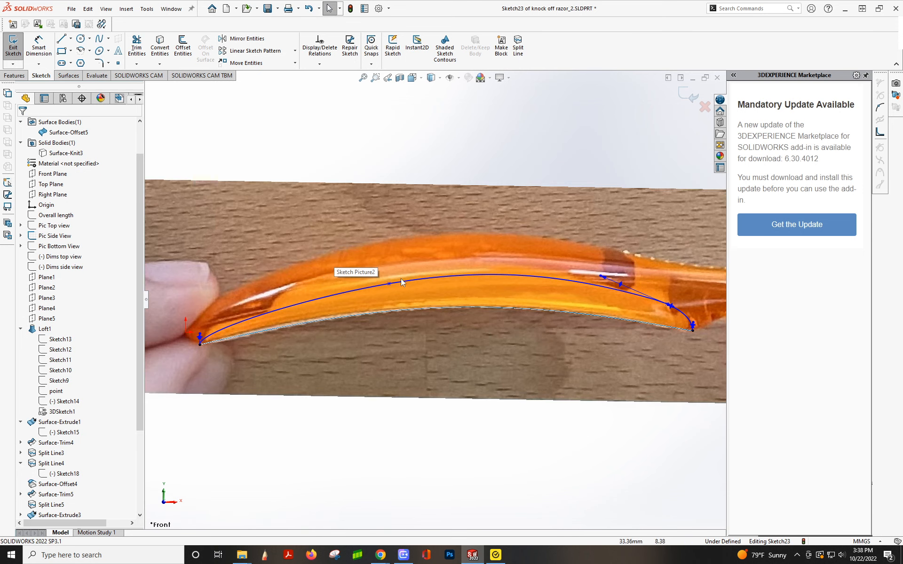
Reshape the spline over the photo, moving its second point to about (27.7, 8.8) mm, its third to about (73.8, 4.4) mm, and adjusting the tangent handles.
drag(389, 288, 364, 278)
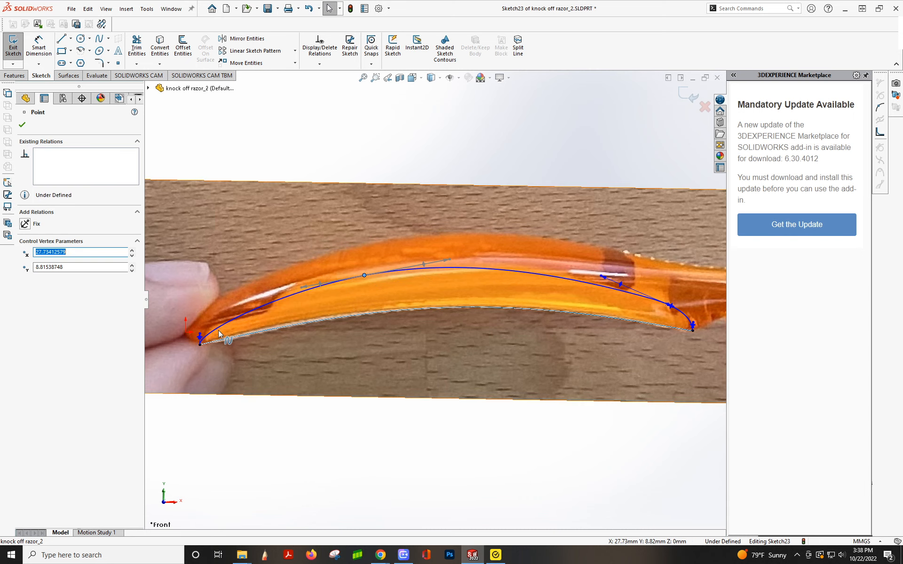
drag(200, 337, 200, 327)
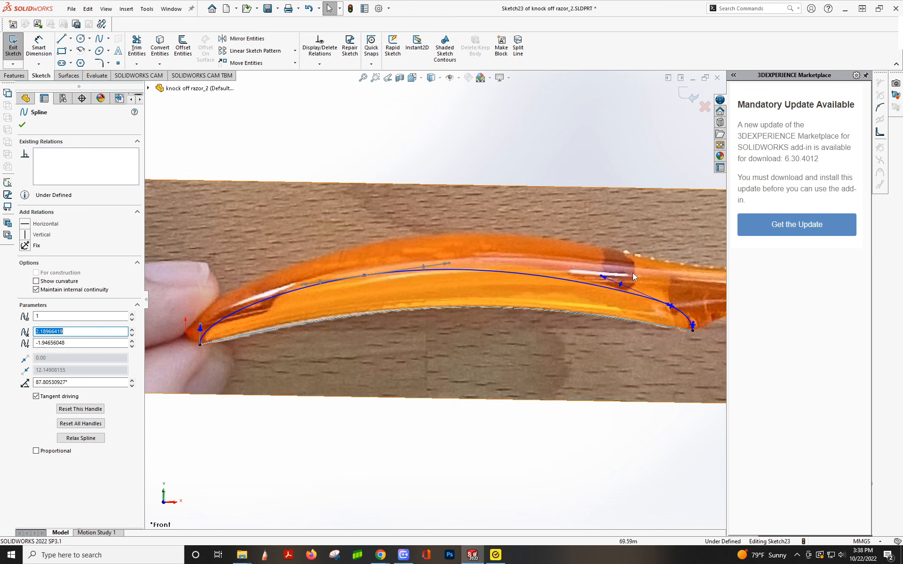
drag(603, 276, 598, 271)
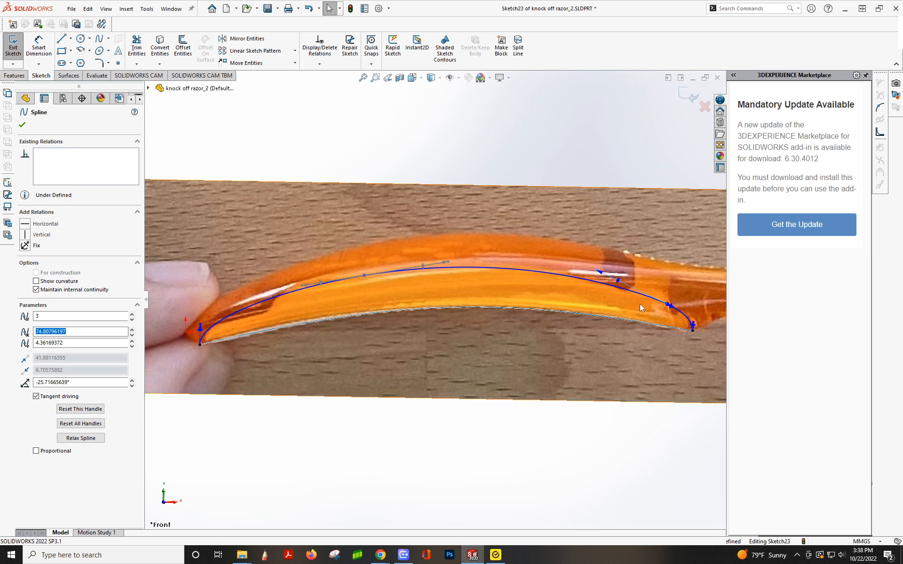
scroll(641, 308, down, 3)
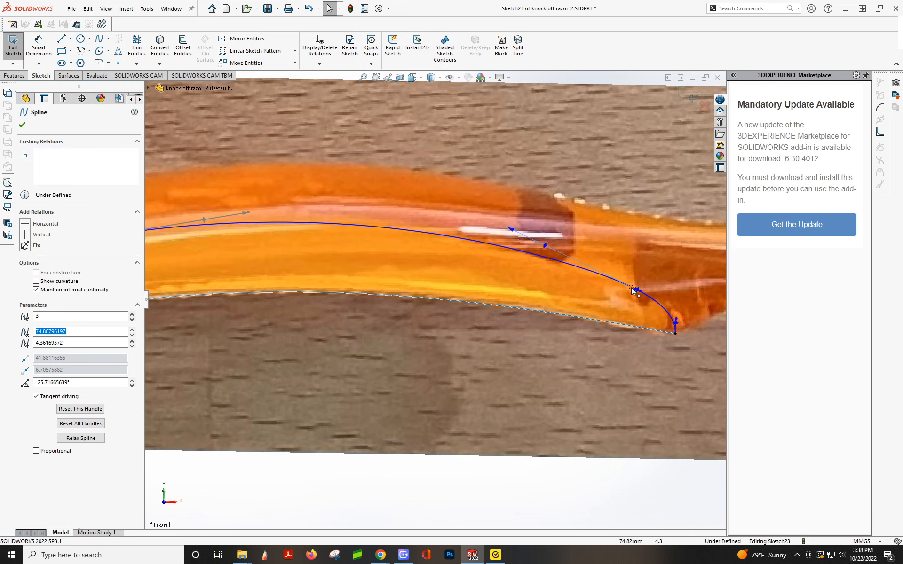
drag(629, 286, 620, 286)
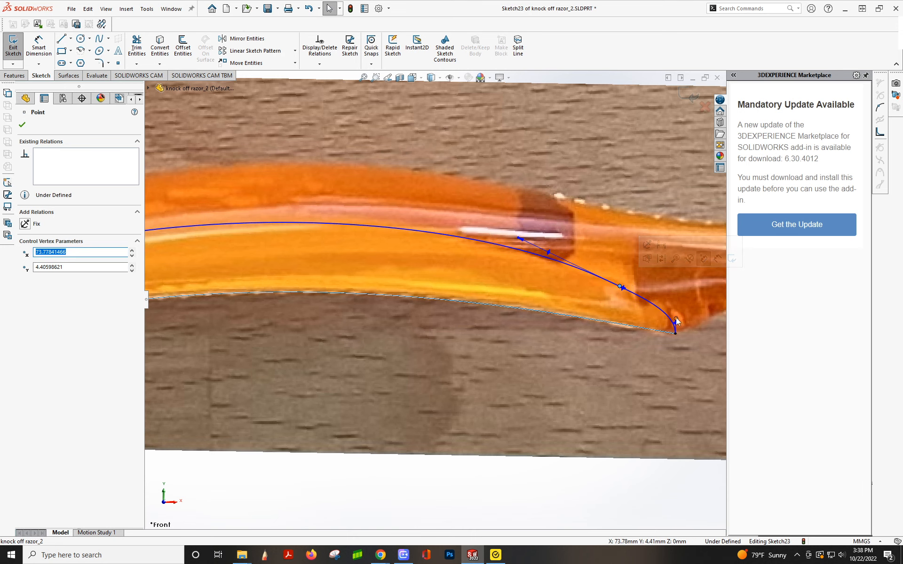
click(675, 321)
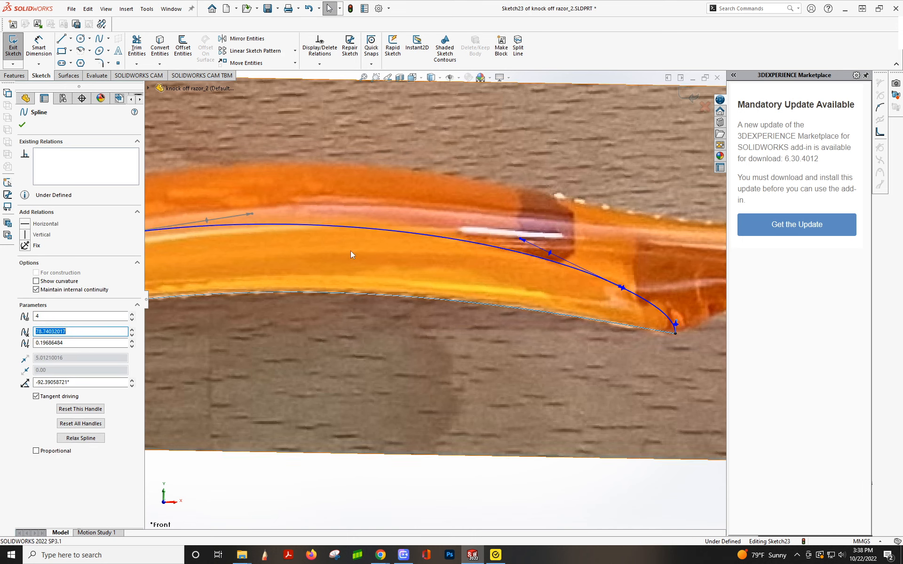
scroll(324, 240, up, 5)
scroll(508, 315, down, 5)
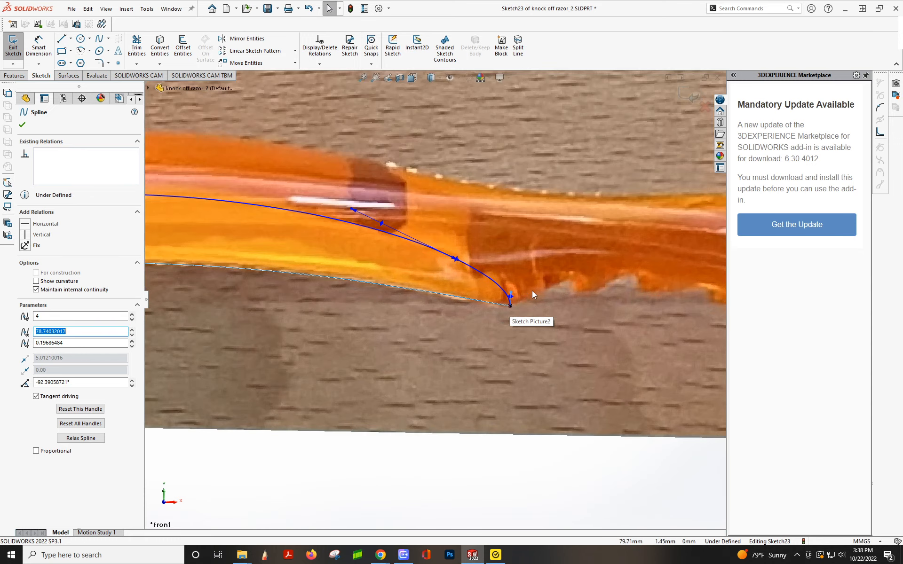
Set the side-profile spline's tangent at the razor-neck end to about -88° and finish the sketch.
drag(499, 300, 497, 302)
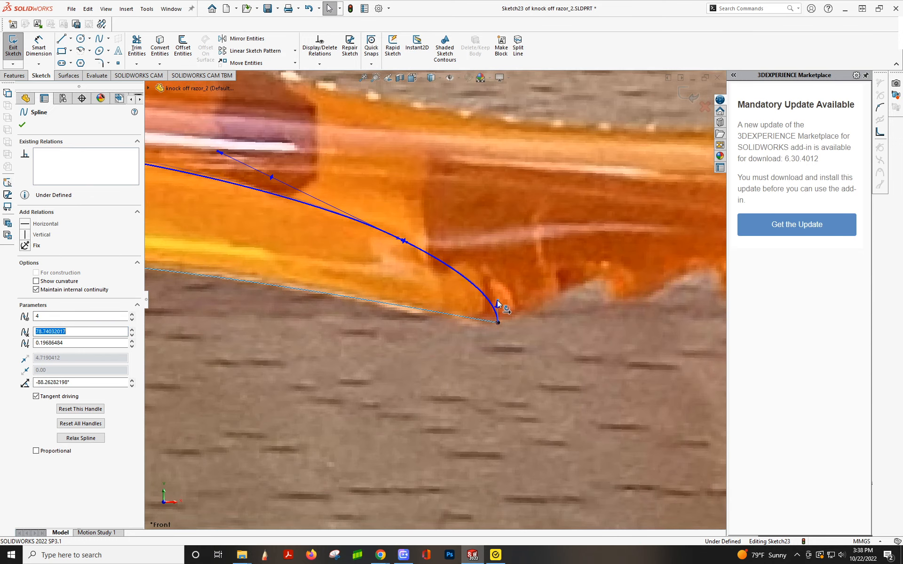
scroll(400, 237, up, 9)
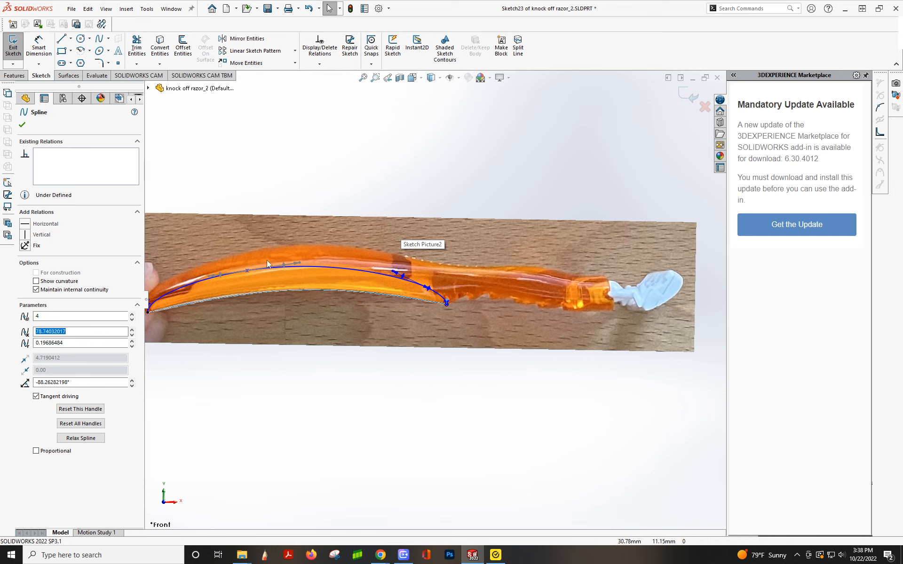
scroll(432, 298, up, 2)
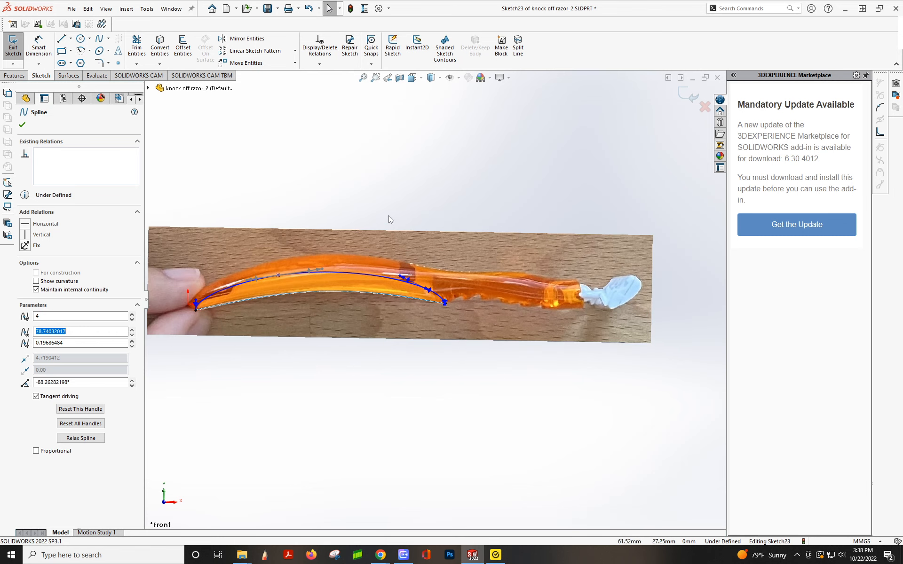
click(680, 94)
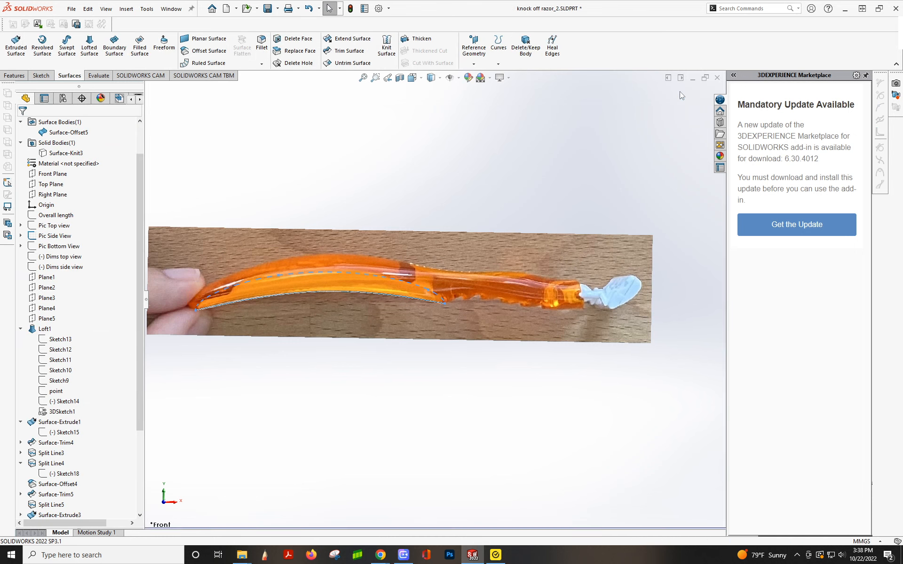
Hide the Pic Side View reference photo to leave only the copied surface and profile spline in view.
scroll(351, 283, up, 3)
middle_drag(363, 257, 453, 383)
scroll(435, 322, down, 3)
middle_drag(436, 321, 366, 346)
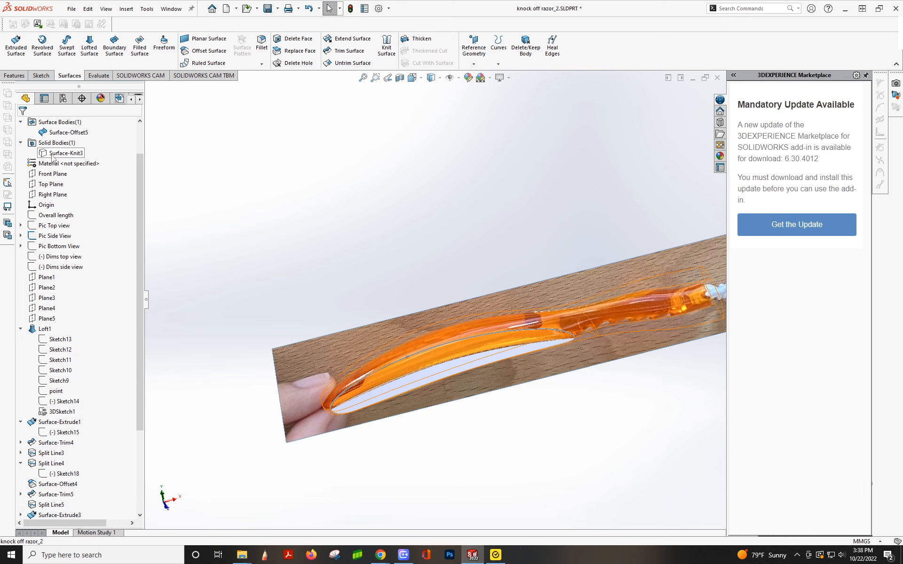
scroll(94, 197, up, 2)
right_click(36, 281)
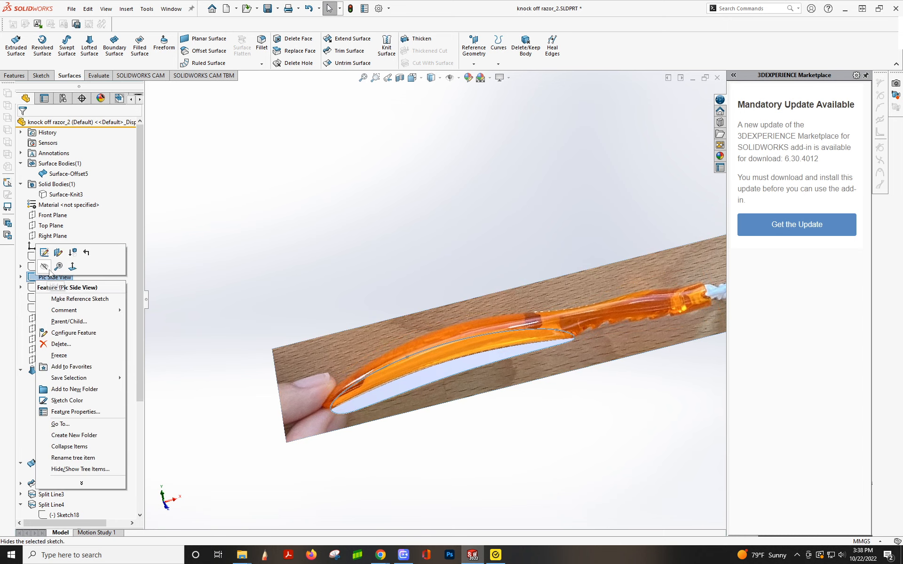
click(52, 274)
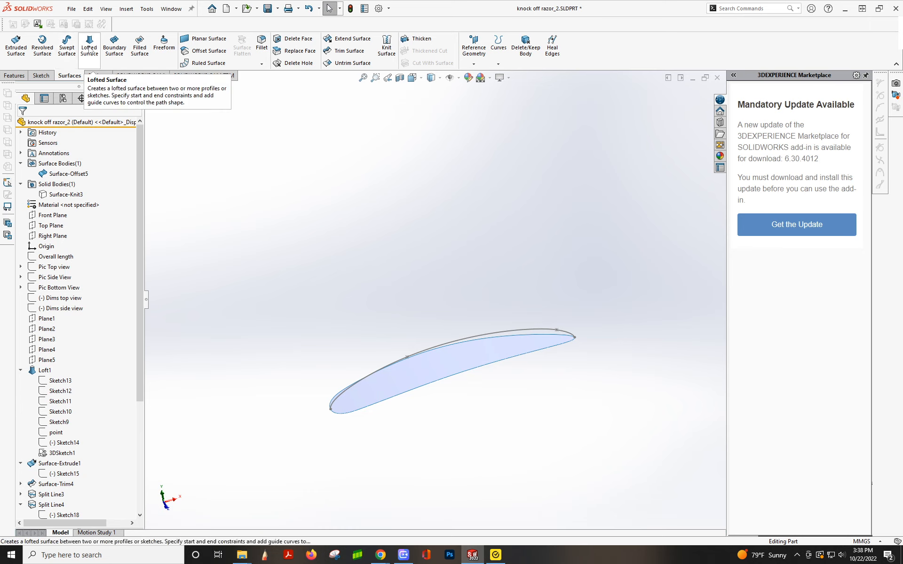
click(89, 49)
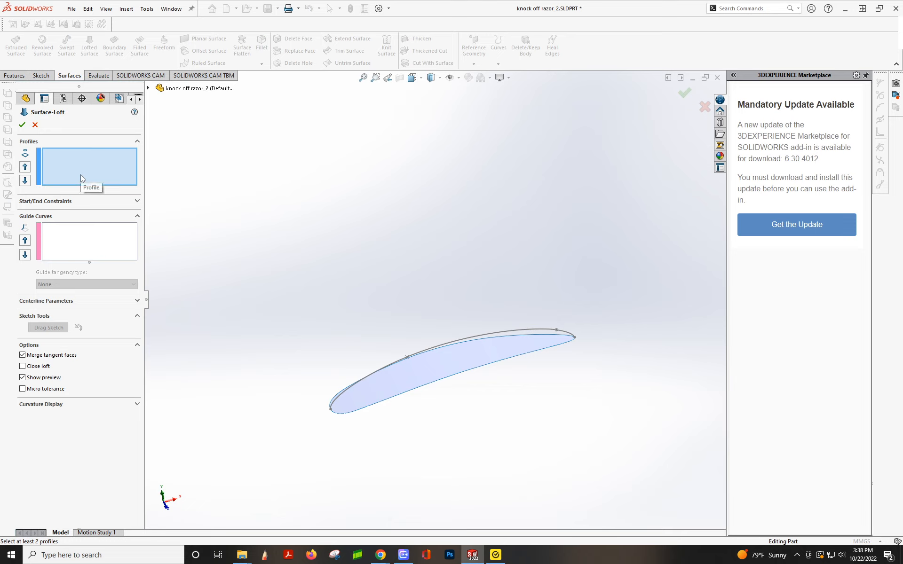
click(35, 125)
mouse_move(472, 401)
middle_down()
mouse_move(493, 359)
mouse_move(480, 389)
middle_up()
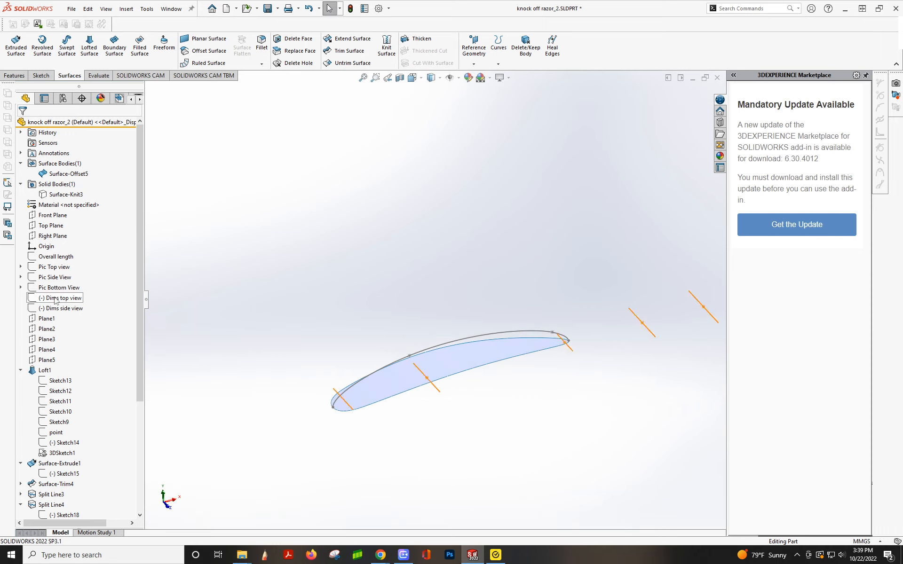
On Plane2, sketch a two-point spline from near the surface's outer edge up toward the side-profile spline.
click(47, 329)
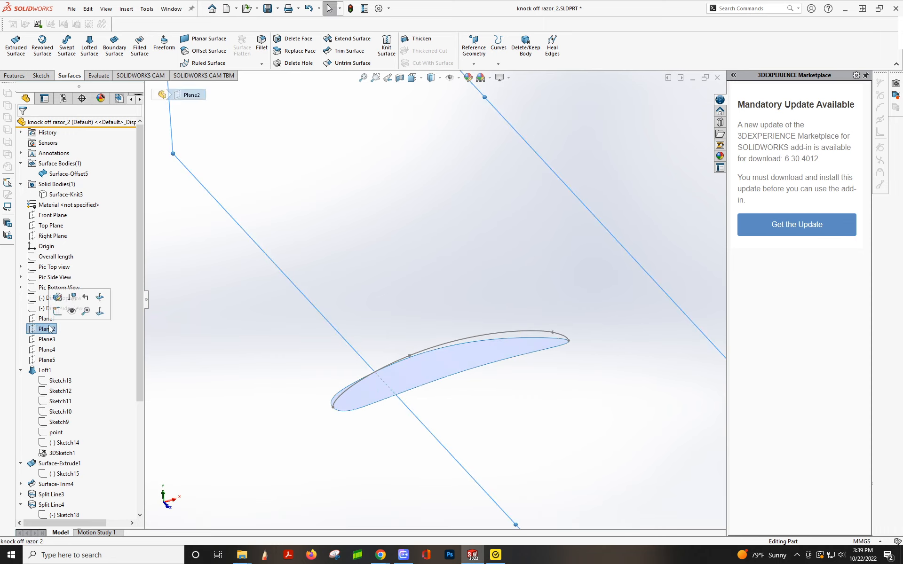
middle_drag(527, 413, 550, 413)
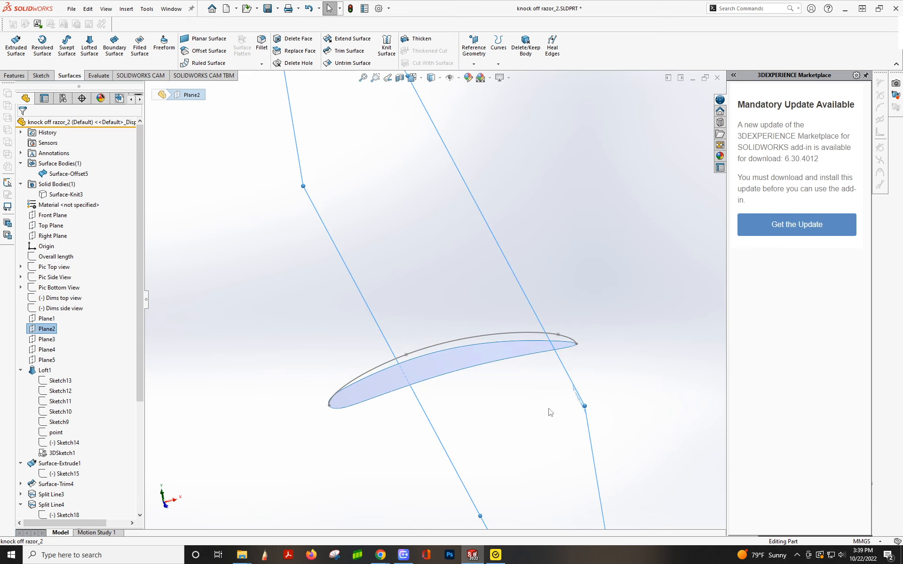
right_click(47, 329)
click(55, 317)
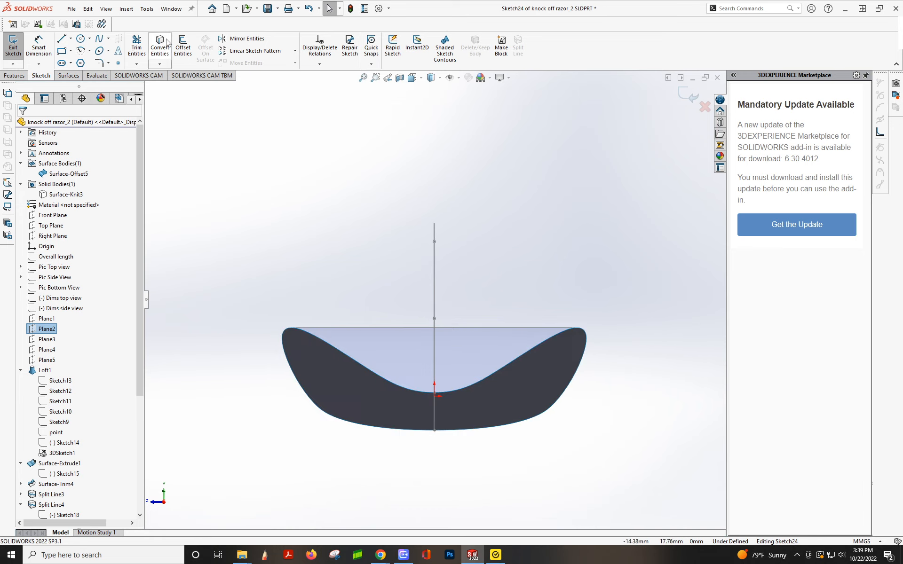
click(99, 38)
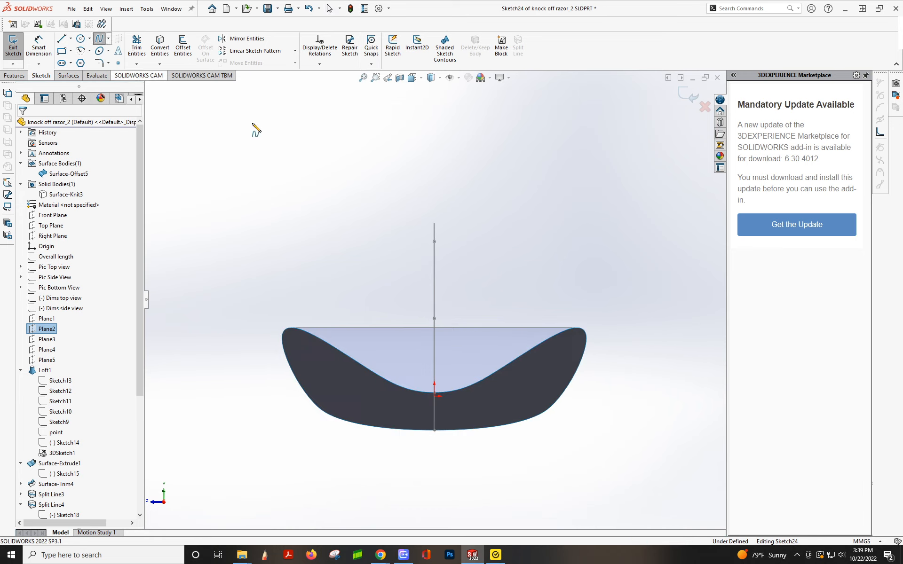
click(284, 332)
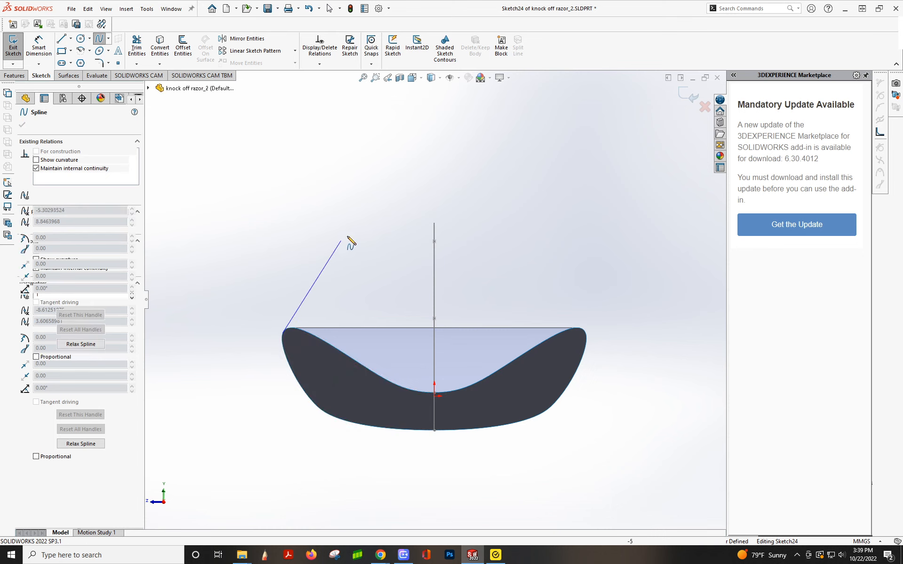
click(421, 278)
key(Escape)
Add a Pierce relation between the new spline's upper endpoint and the side-profile spline.
middle_drag(444, 282, 476, 319)
key(Escape)
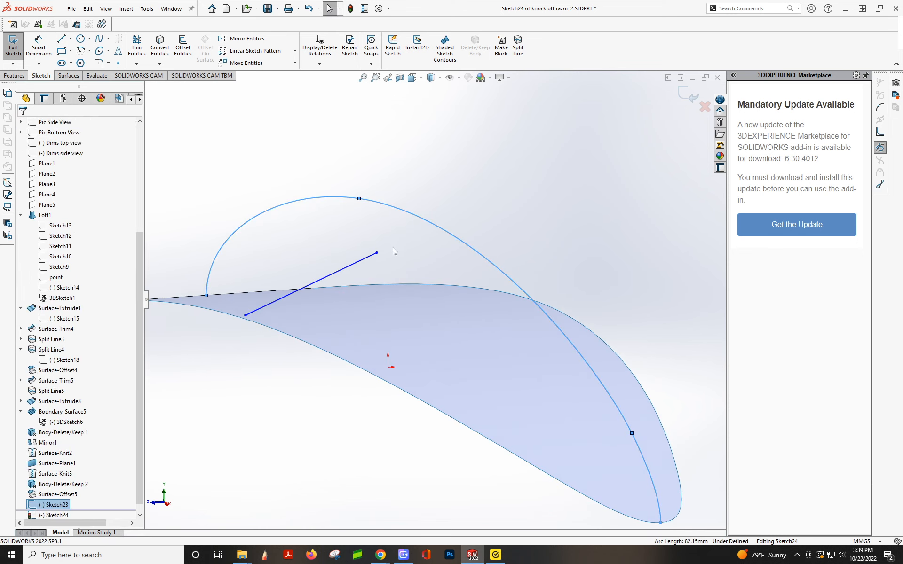
ctrl+click(377, 253)
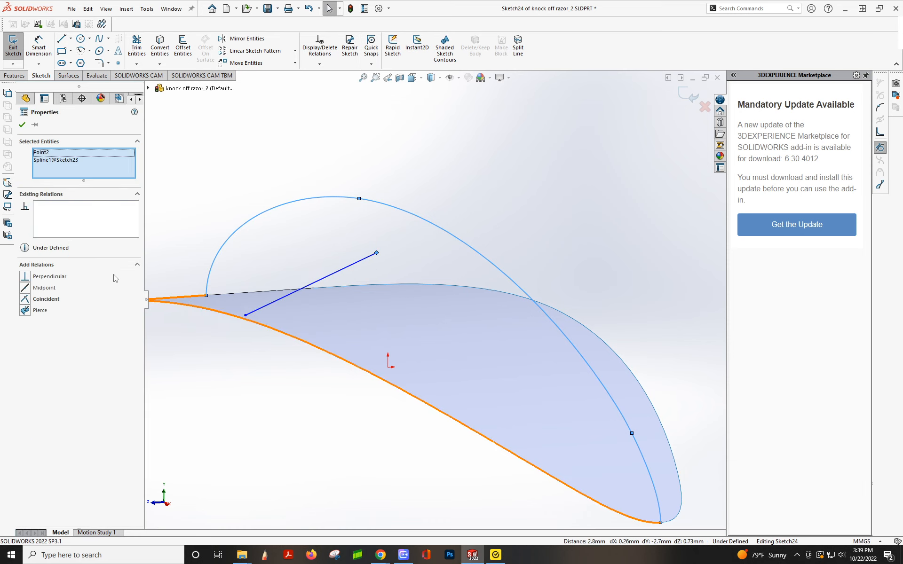
click(25, 311)
Try to pierce the new spline's lower endpoint to the surface's outer edge, then undo the relation.
click(246, 316)
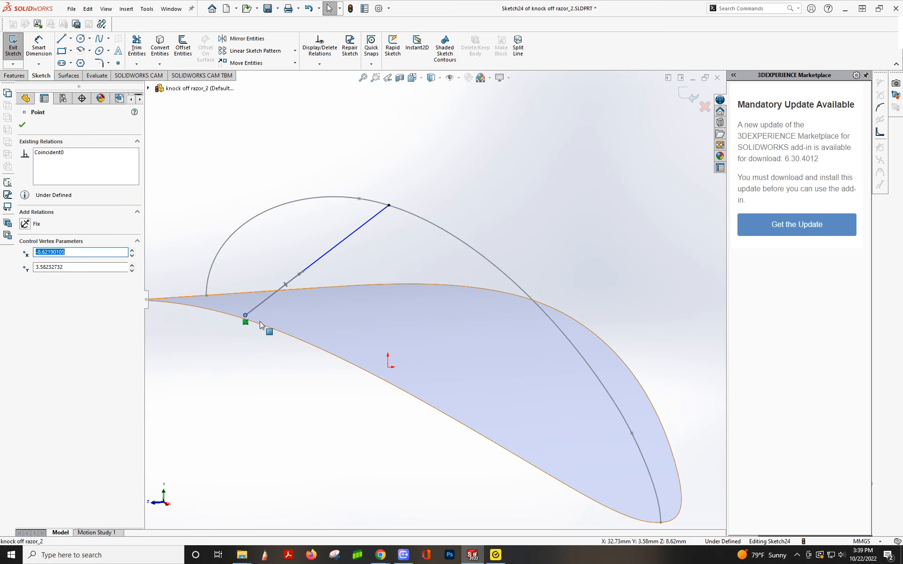
ctrl+click(259, 321)
click(26, 288)
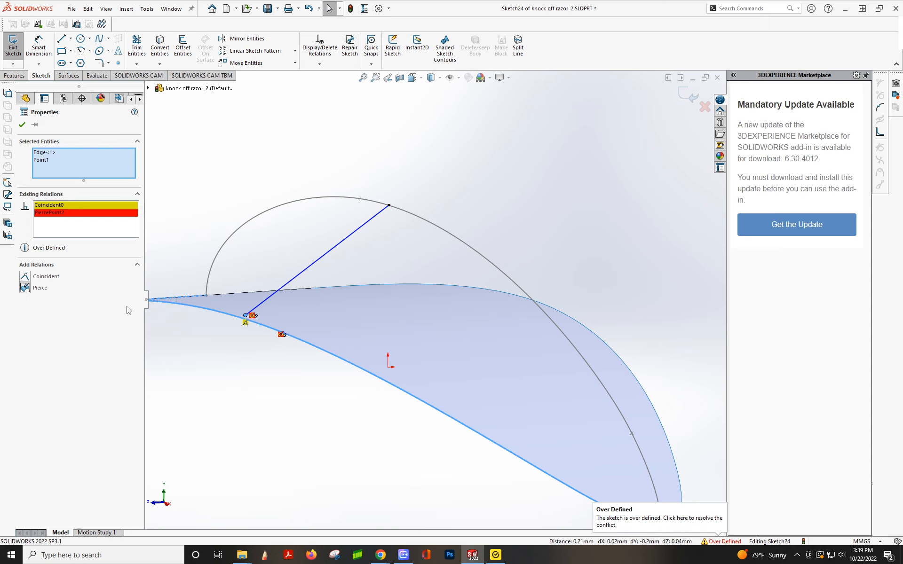
key(ctrl+z)
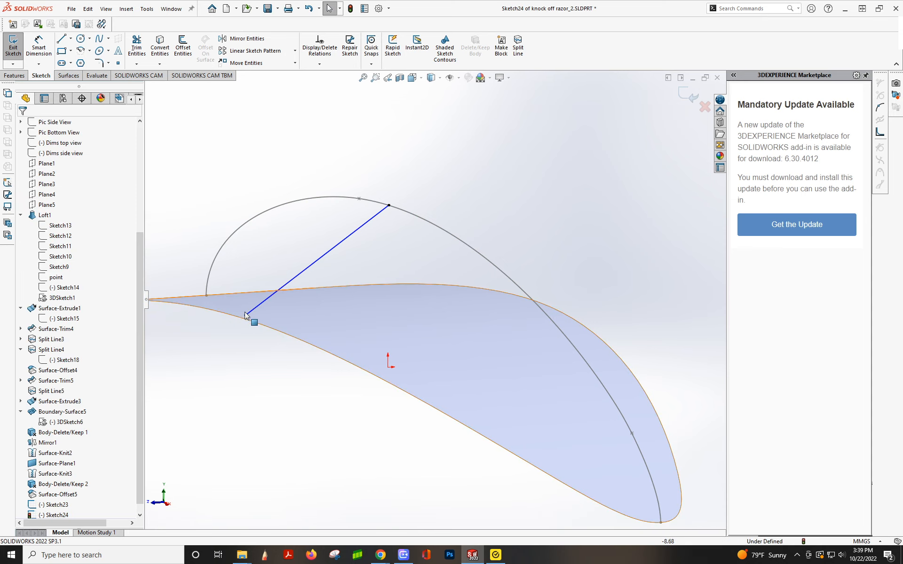
Delete the lower endpoint's coincident relation and pierce that endpoint to the surface's outer edge instead.
mouse_move(246, 315)
mouse_down()
mouse_move(235, 347)
mouse_move(242, 335)
mouse_move(196, 331)
mouse_move(234, 341)
mouse_up()
scroll(233, 343, up, 2)
mouse_move(293, 326)
middle_down()
mouse_move(268, 306)
mouse_move(314, 322)
middle_up()
click(330, 336)
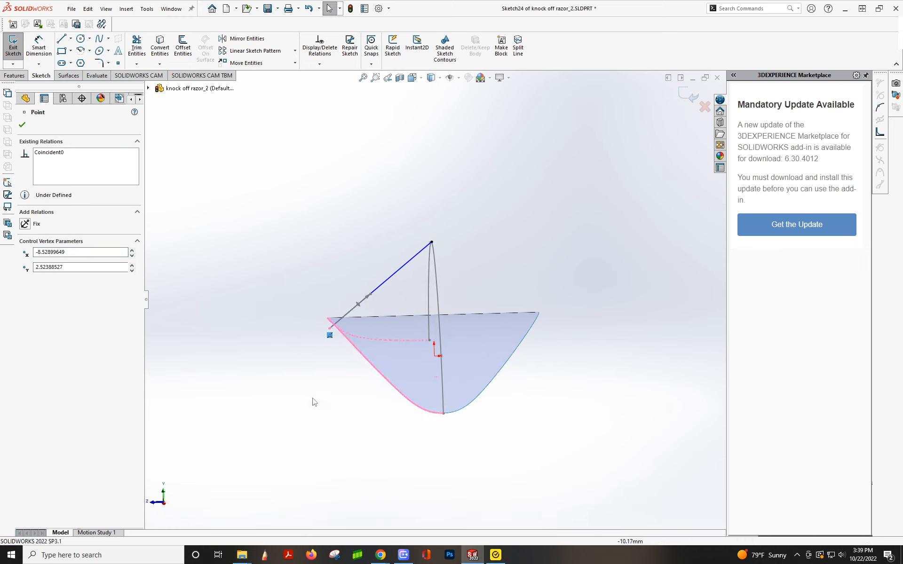
key(Delete)
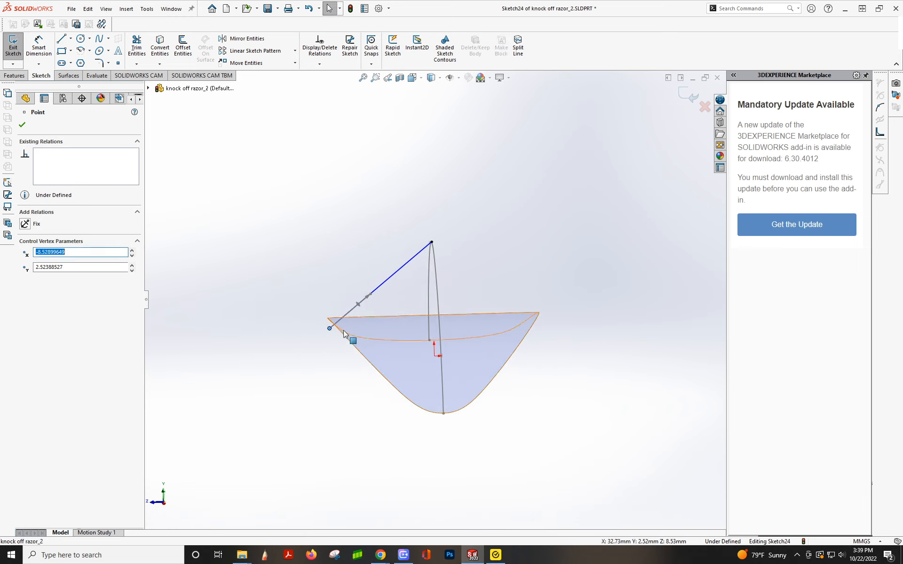
ctrl+click(347, 341)
click(24, 288)
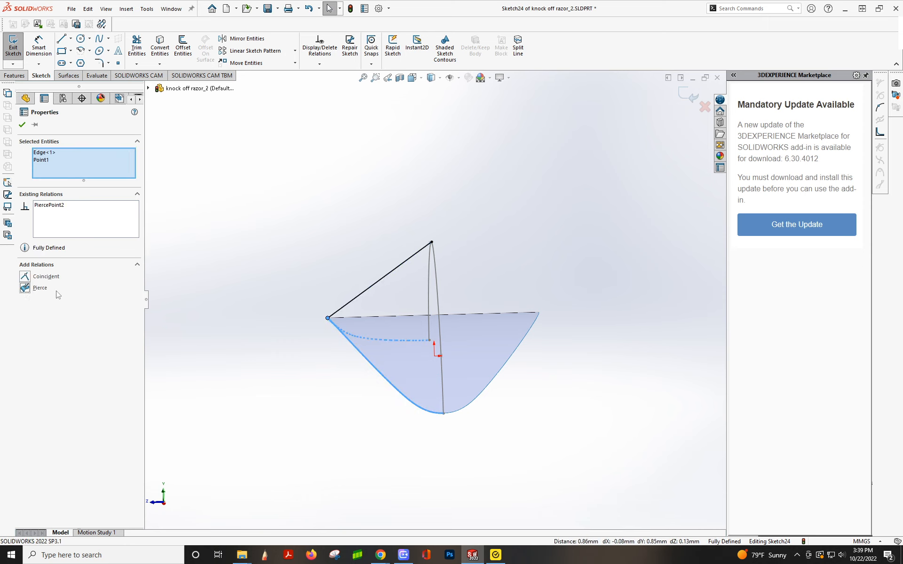
key(Escape)
Bow the cross-section spline outward with its tangent handles, making the upper tangent horizontal and the lower one nearly vertical.
click(347, 305)
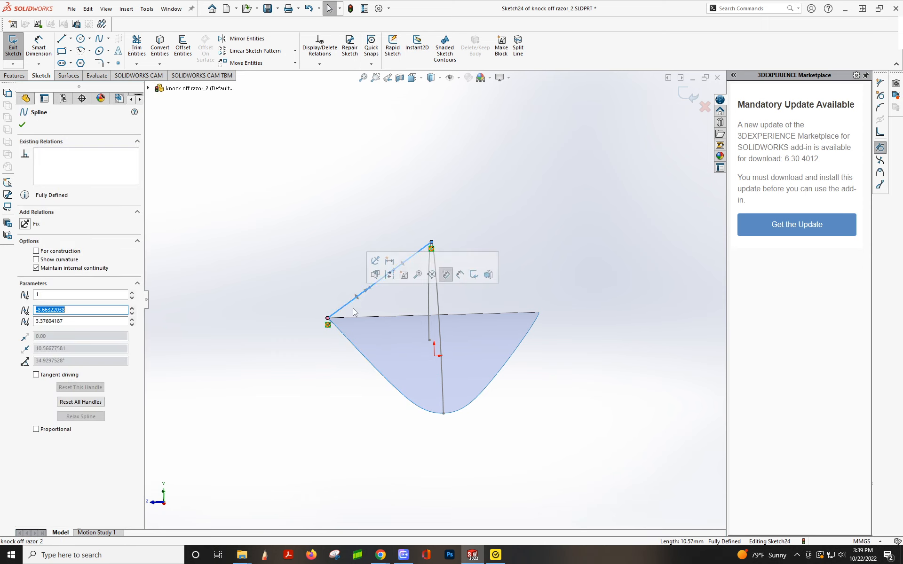
click(375, 232)
click(391, 271)
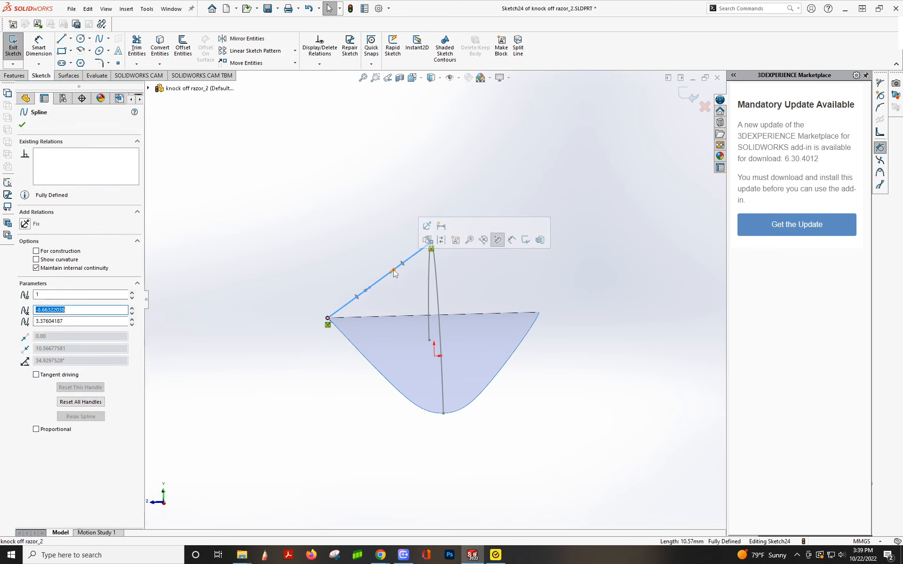
drag(393, 272, 377, 249)
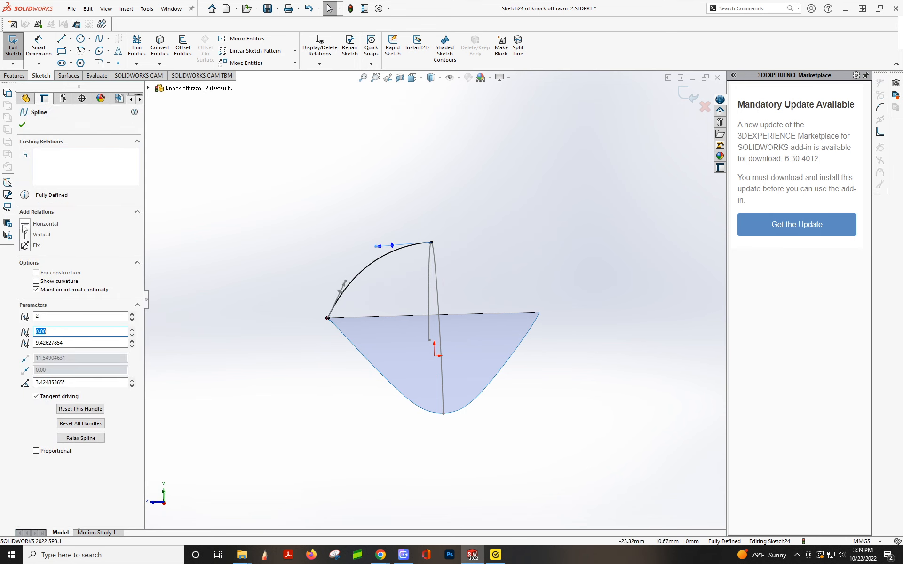
click(39, 226)
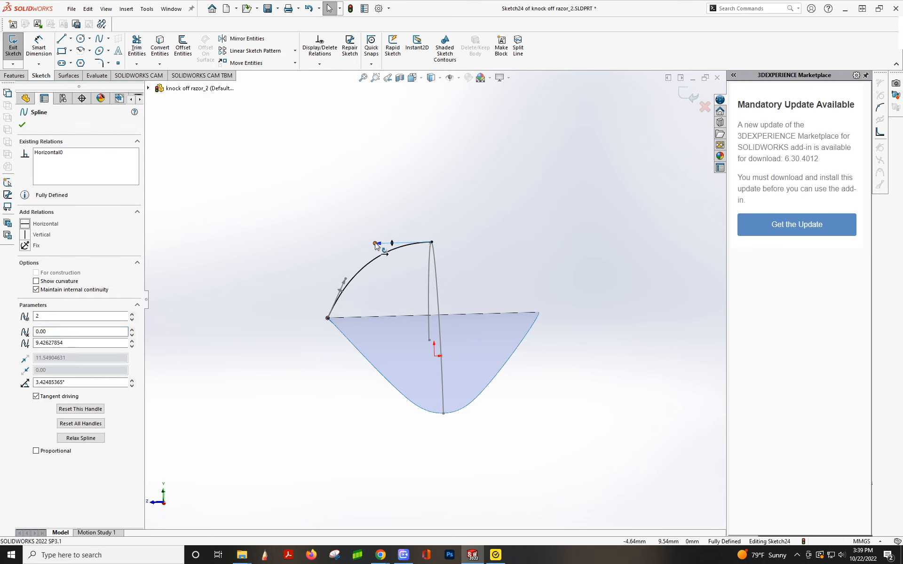
drag(376, 246, 335, 286)
click(287, 210)
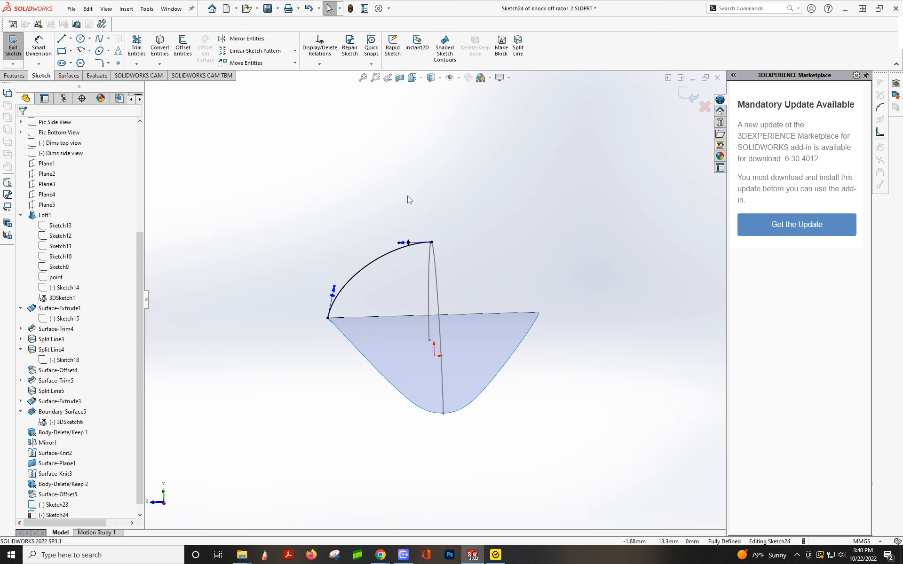
Mirror the cross-section spline about the Front Plane, keeping the original, to complete the arch across the surface.
click(253, 41)
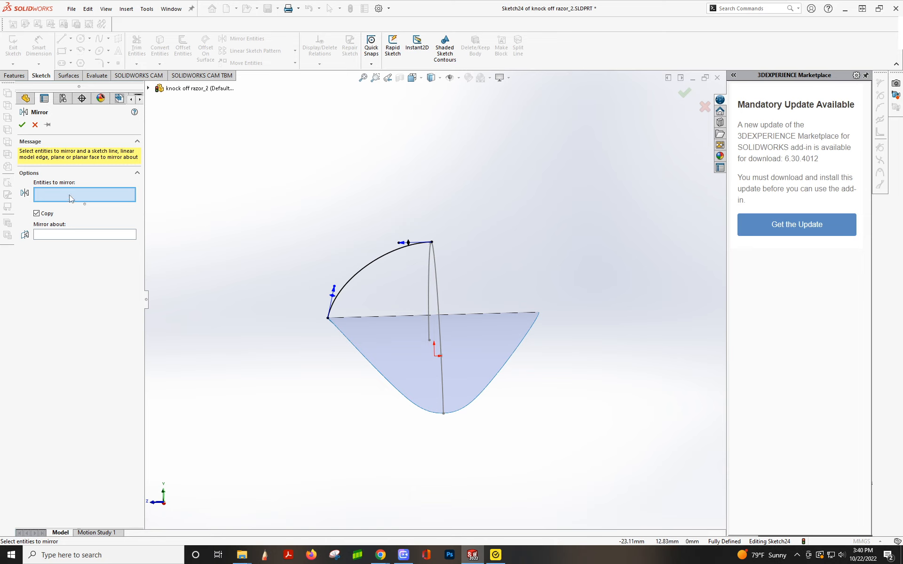
click(56, 235)
click(148, 88)
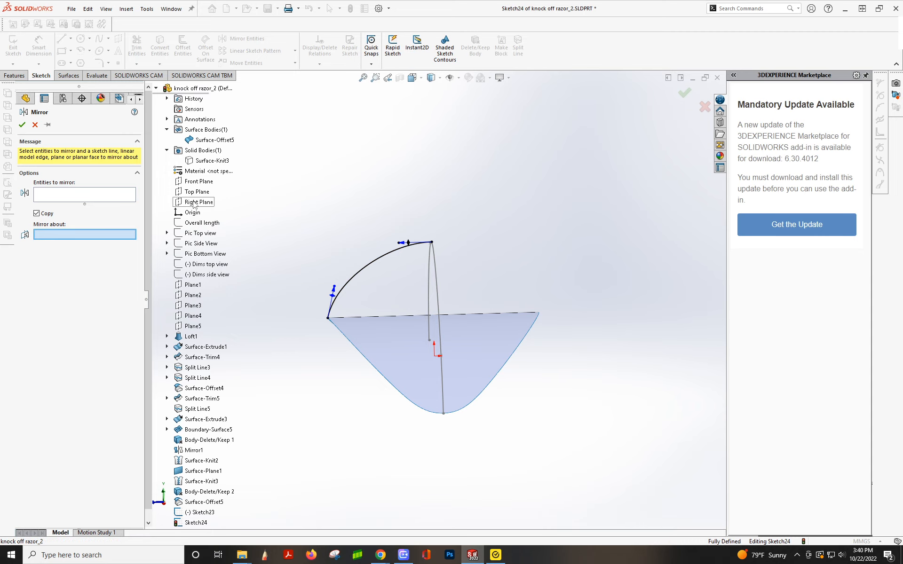
click(194, 182)
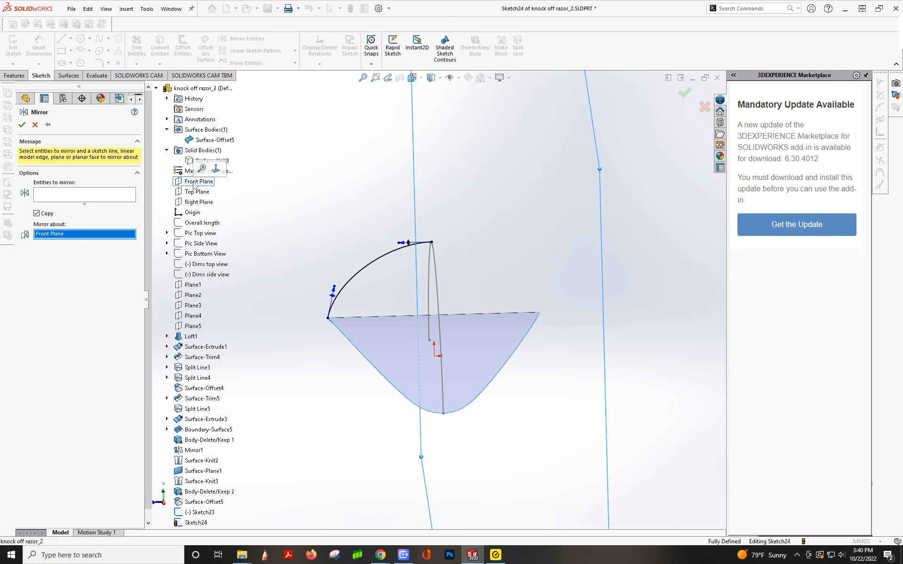
click(76, 198)
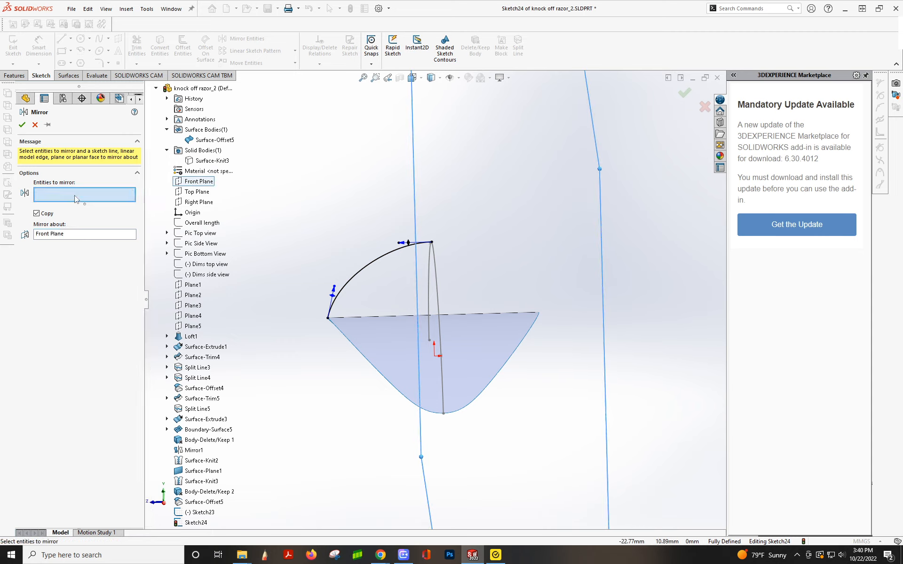
click(368, 267)
click(22, 125)
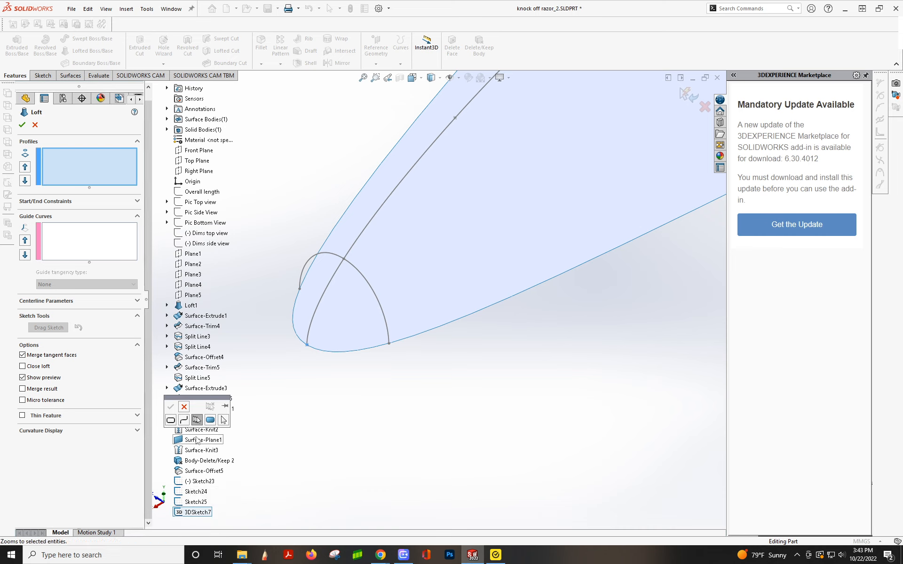
scroll(411, 351, up, 6)
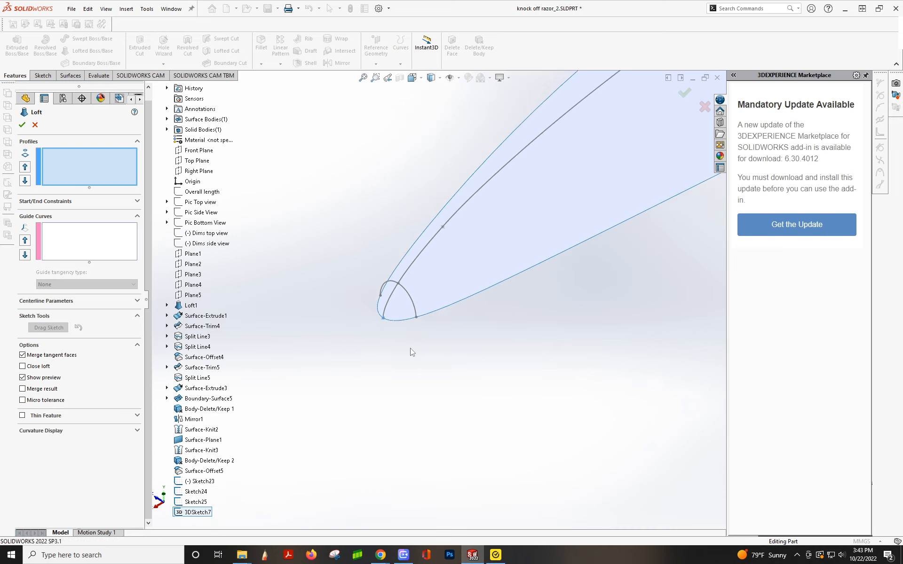
scroll(573, 211, down, 3)
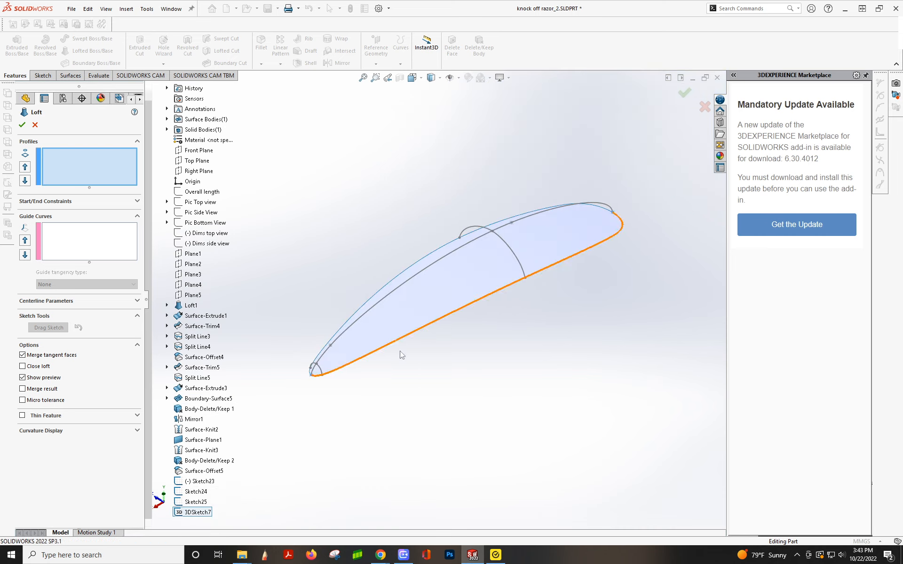
scroll(479, 216, down, 1)
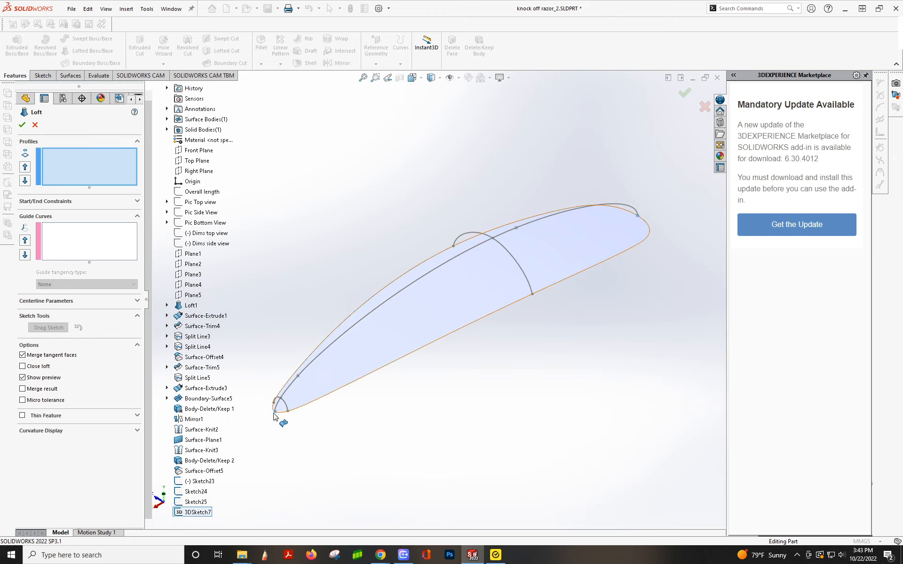
scroll(284, 413, down, 2)
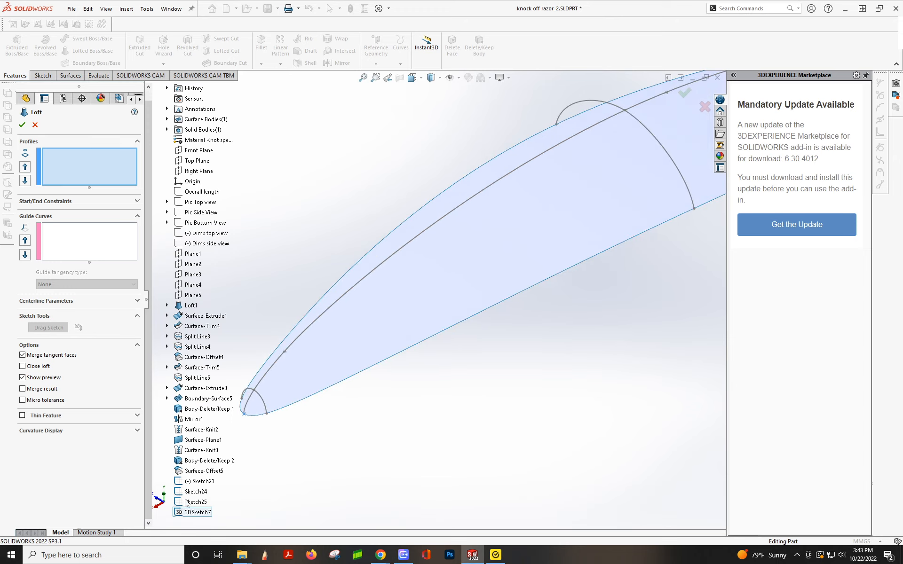
right_click(191, 515)
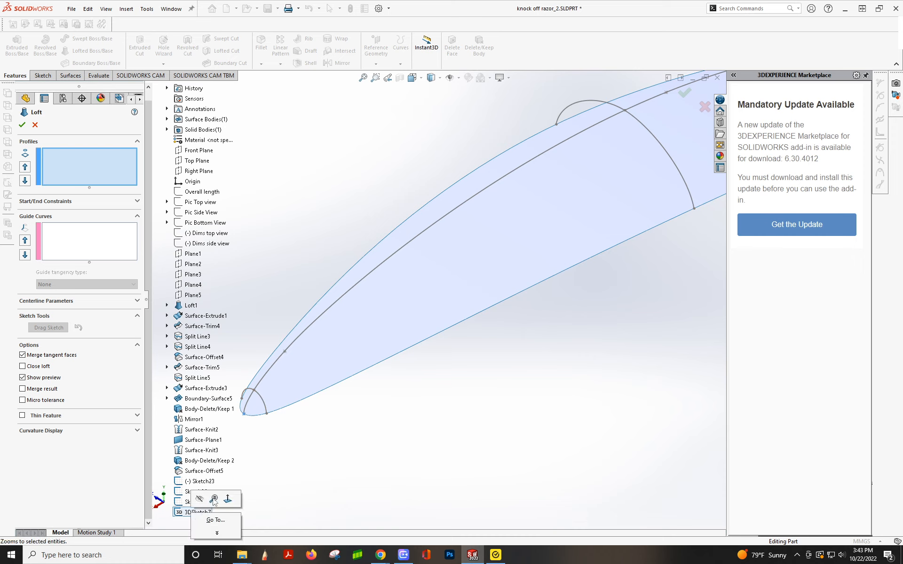
click(37, 127)
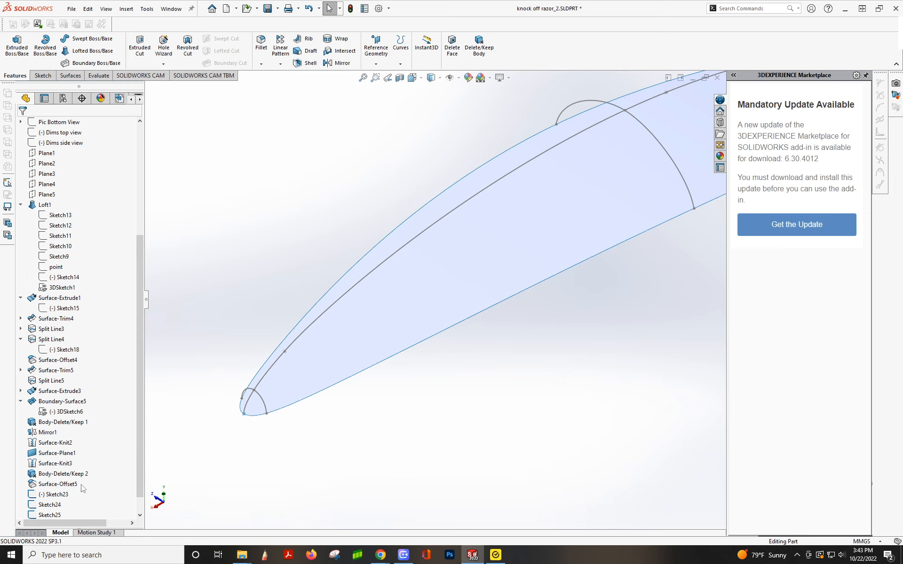
Edit 3DSketch7 to delete the point at the oval surface's lower tip, keeping only the point at the upper end.
scroll(81, 489, down, 1)
click(56, 474)
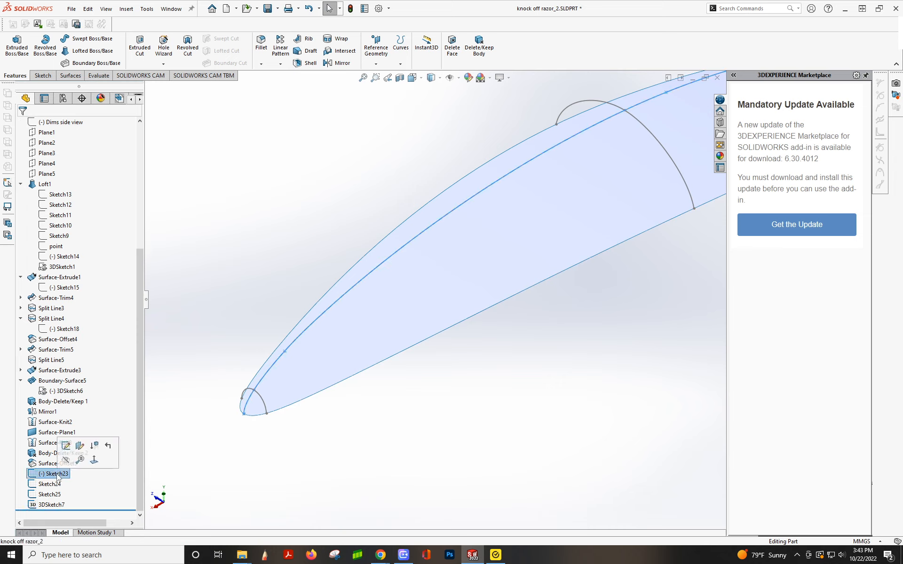
click(52, 504)
click(66, 477)
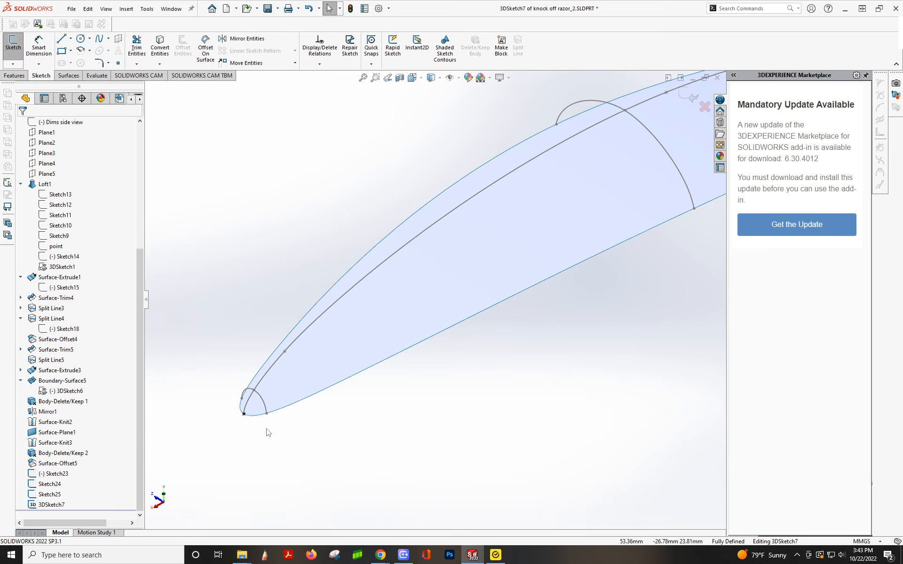
click(243, 415)
key(Delete)
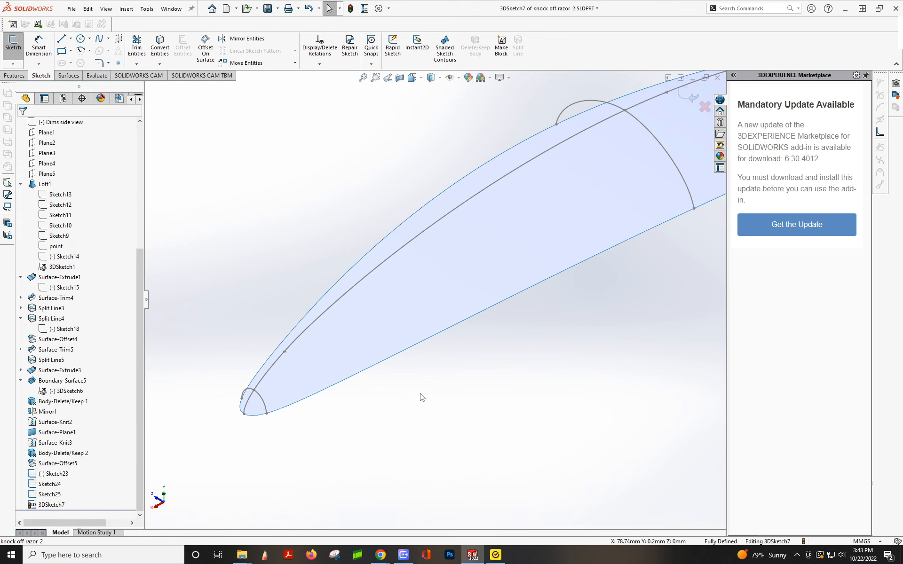
scroll(424, 398, up, 3)
click(683, 94)
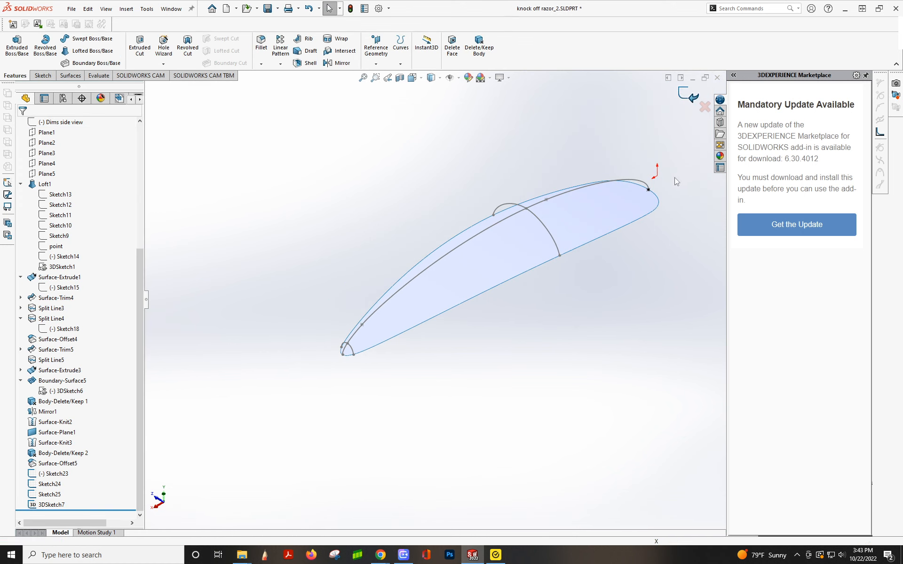
Create a separate 3D sketch containing a single point on the side-profile spline's lower endpoint.
click(41, 76)
click(13, 64)
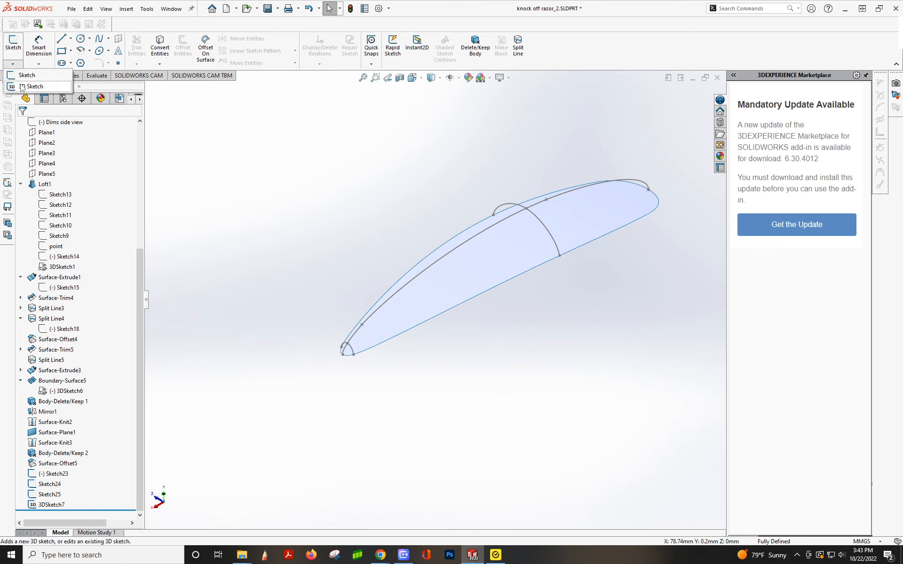
click(23, 87)
click(118, 63)
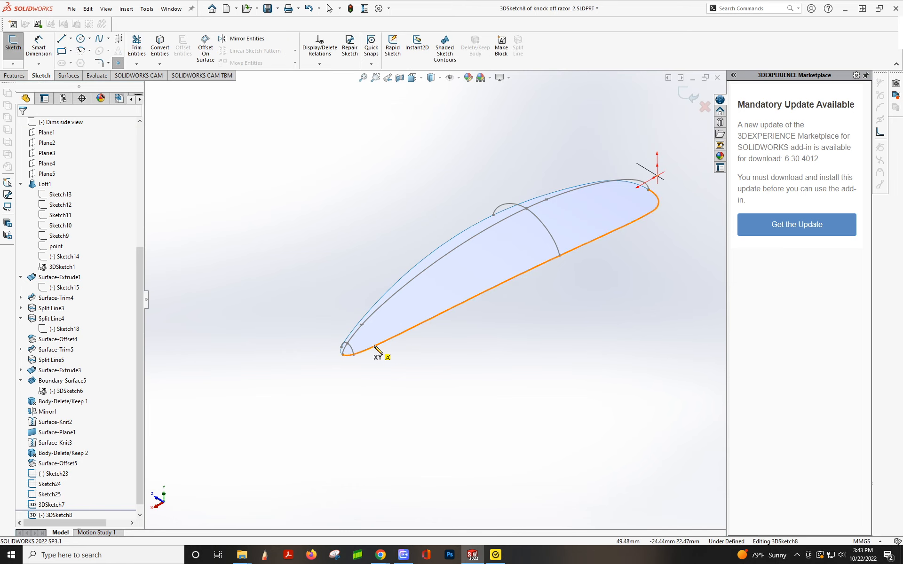
click(343, 355)
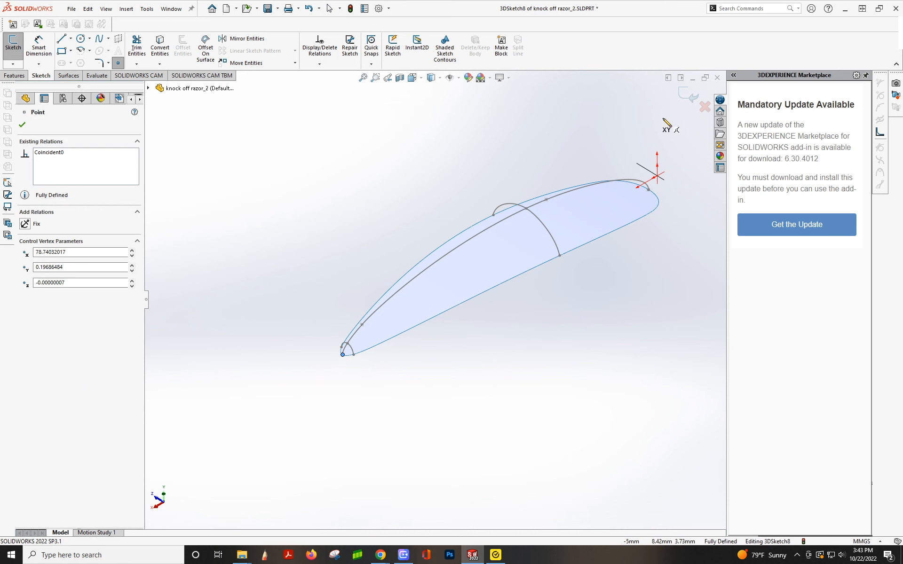
click(688, 95)
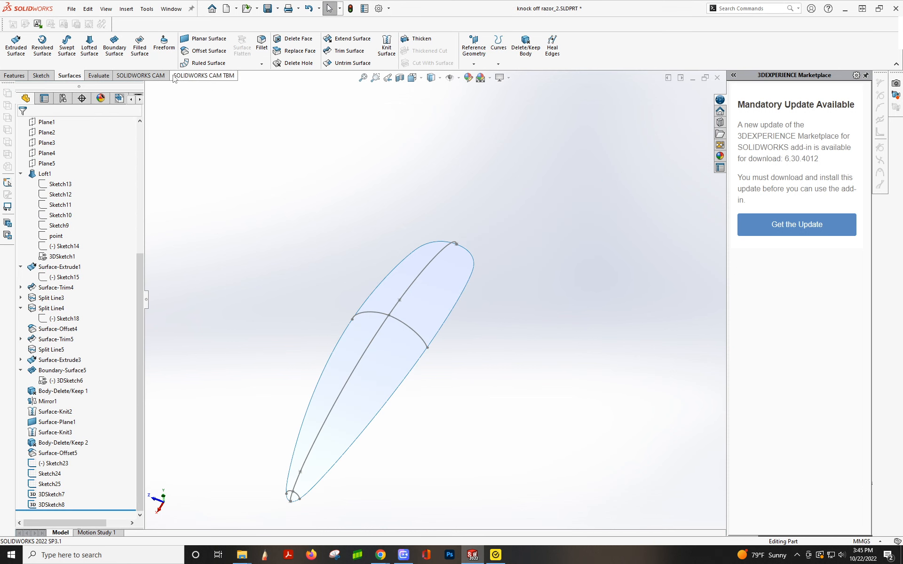
Start a lofted surface and try to pick the lower tip point as its first profile in the model.
click(89, 47)
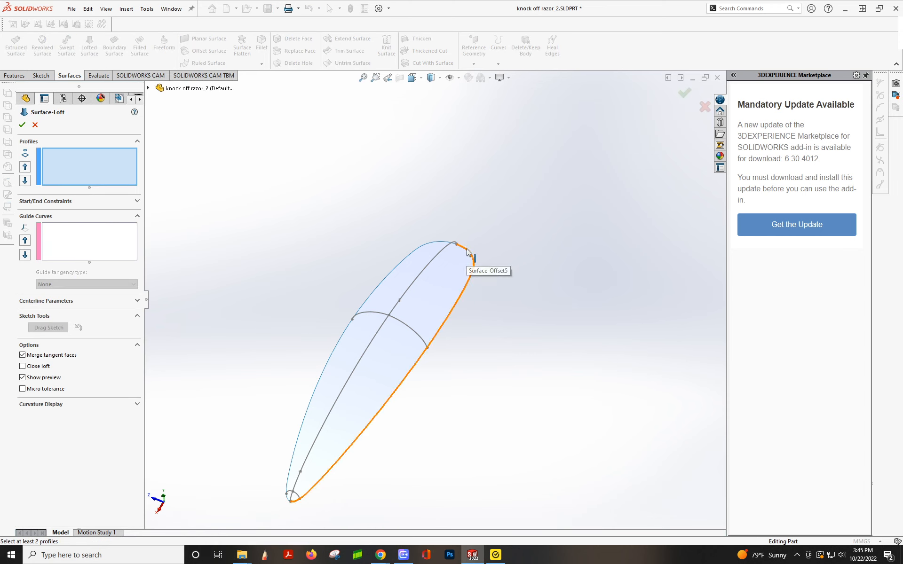
middle_drag(454, 258, 367, 200)
click(258, 483)
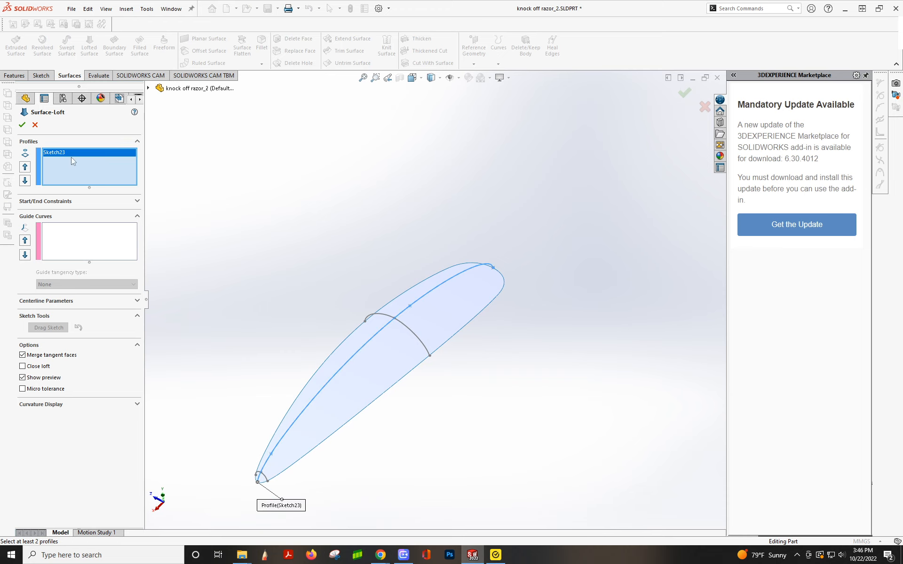
key(Delete)
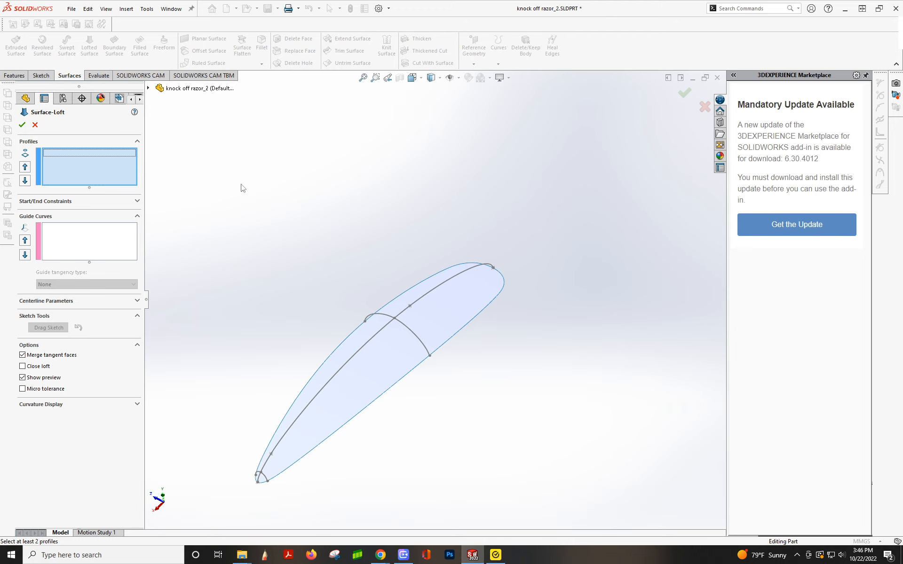
right_click(247, 186)
click(275, 214)
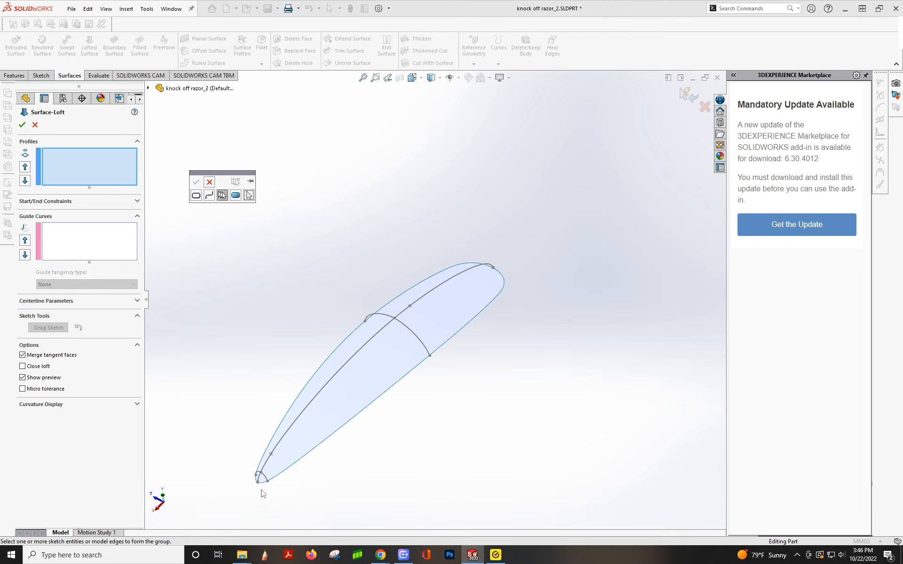
click(149, 88)
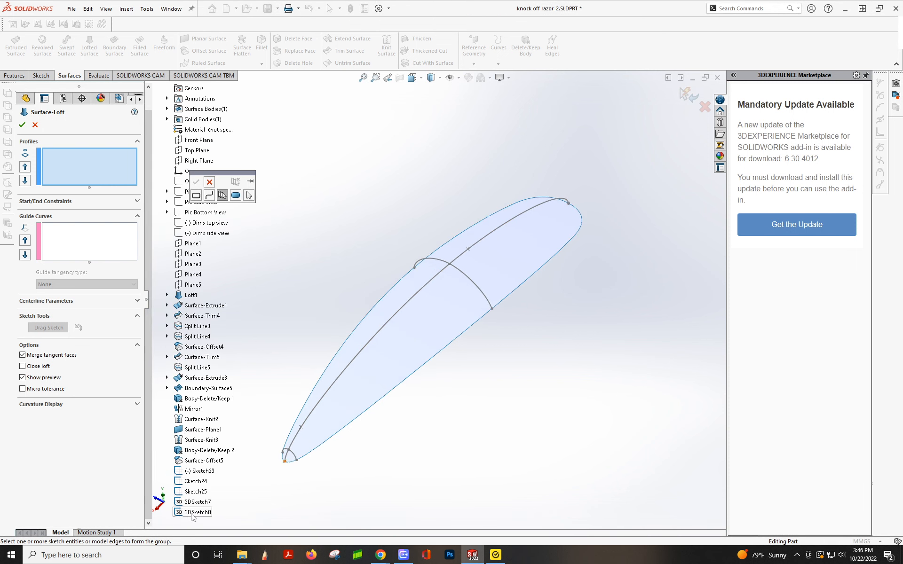
click(210, 182)
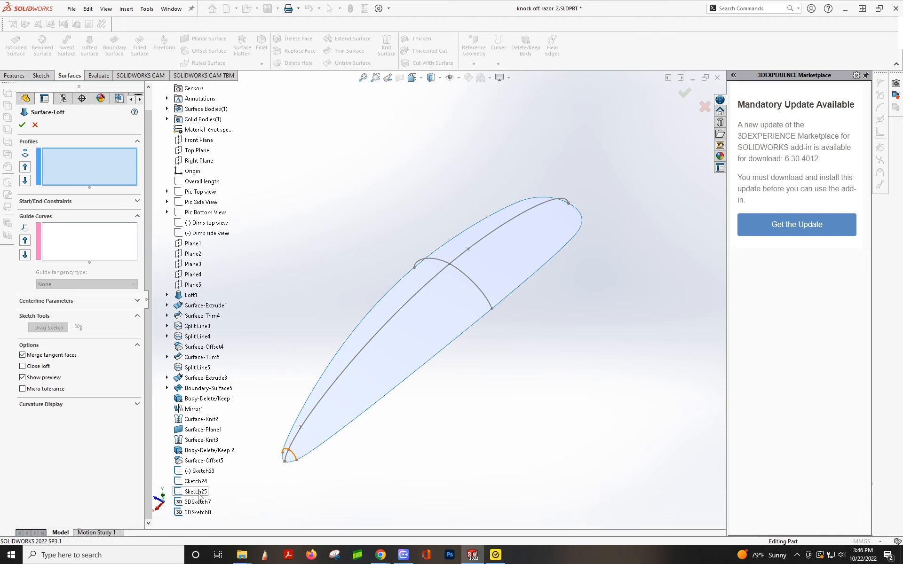
Set the loft profiles in order to 3DSketch8, Sketch25, Sketch24 and 3DSketch7, leaving out Sketch23.
click(202, 512)
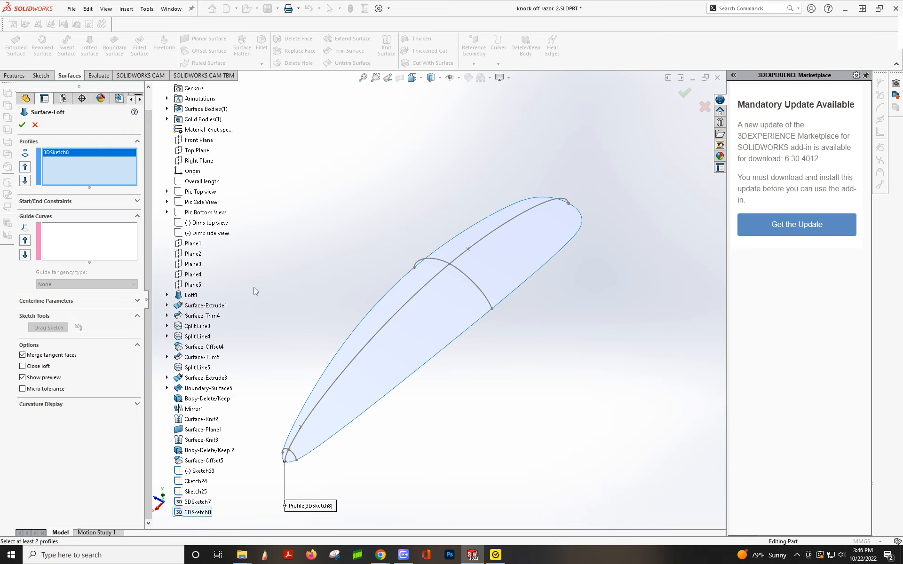
click(297, 459)
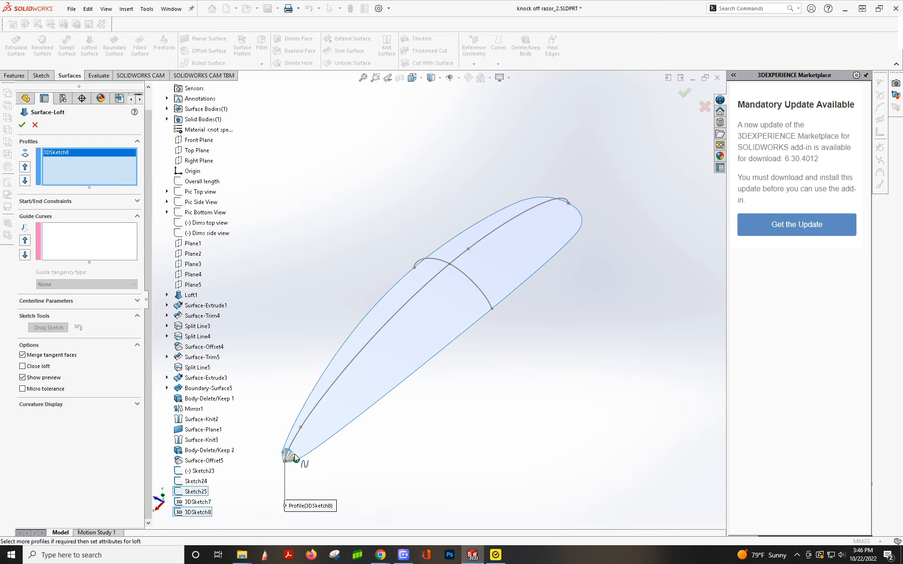
click(475, 285)
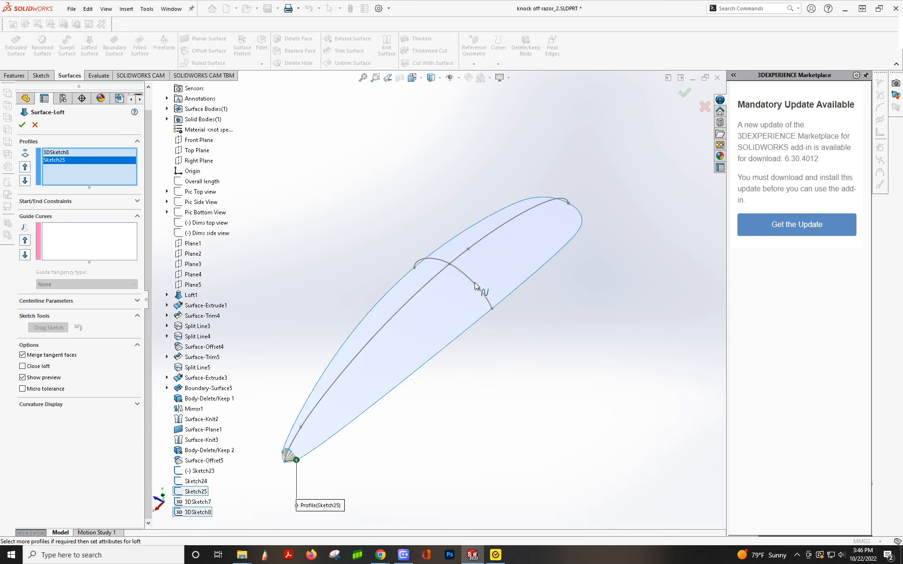
click(570, 205)
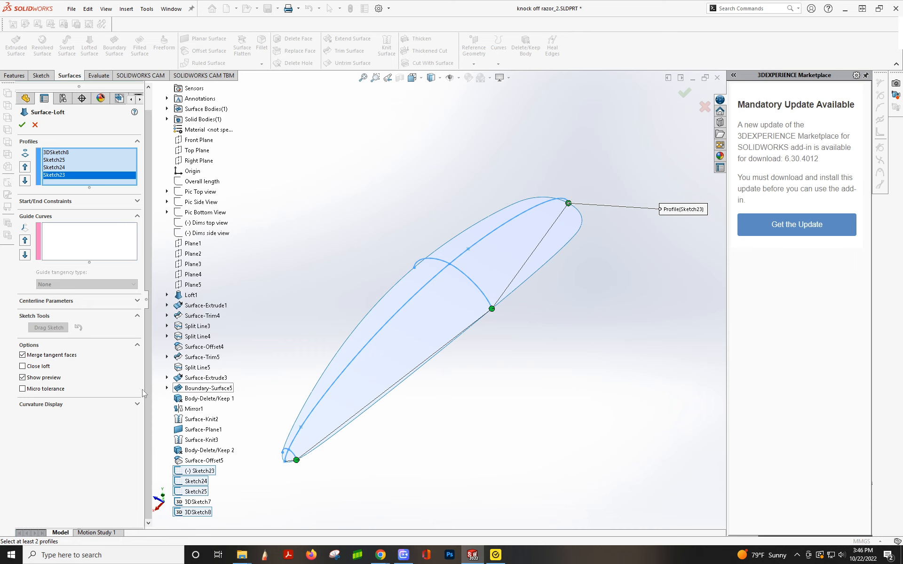
key(Delete)
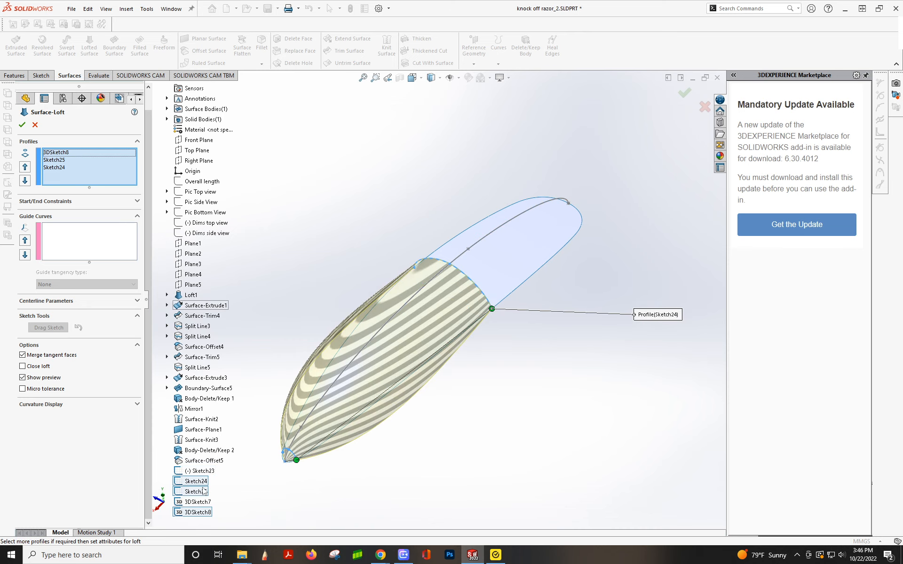
click(197, 502)
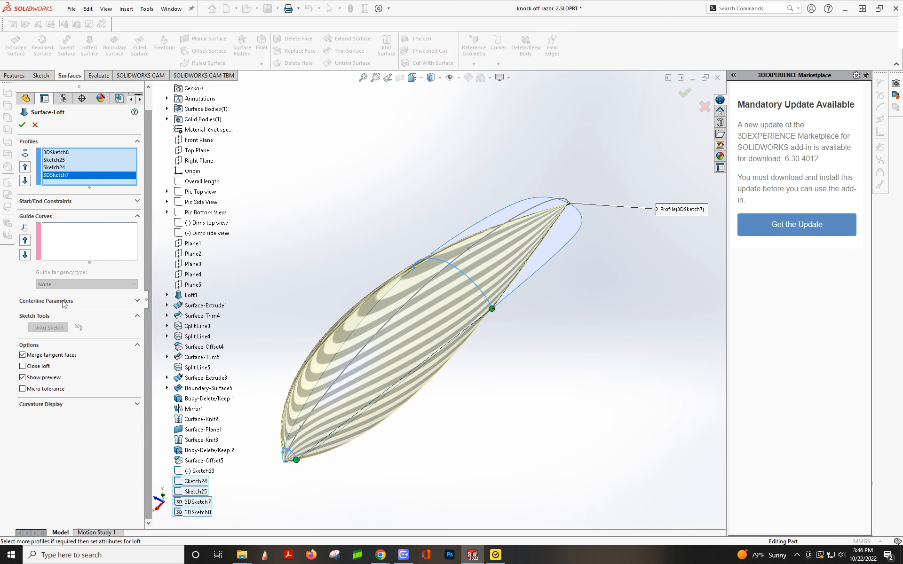
Guide the loft with one outer surface edge, Sketch23 and the opposite outer edge, and create the surface.
click(77, 238)
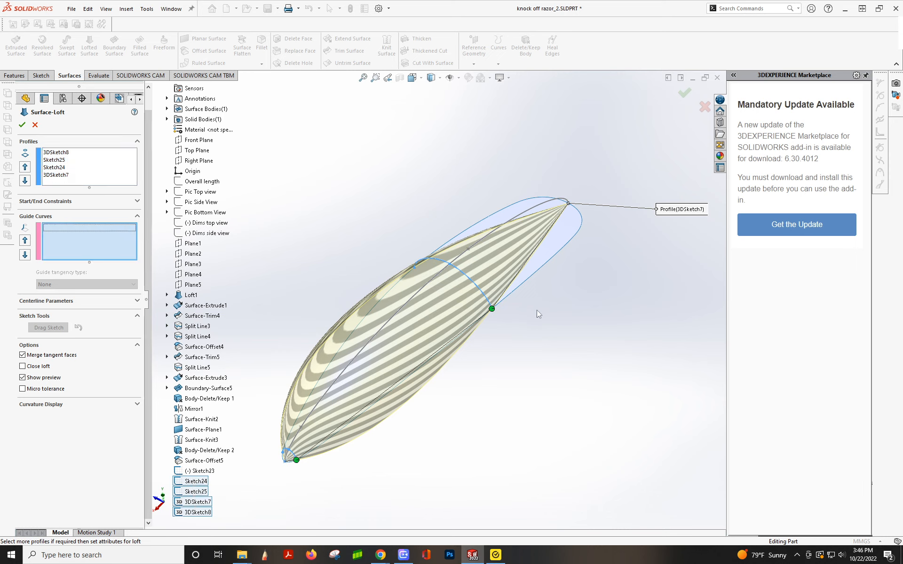
click(526, 281)
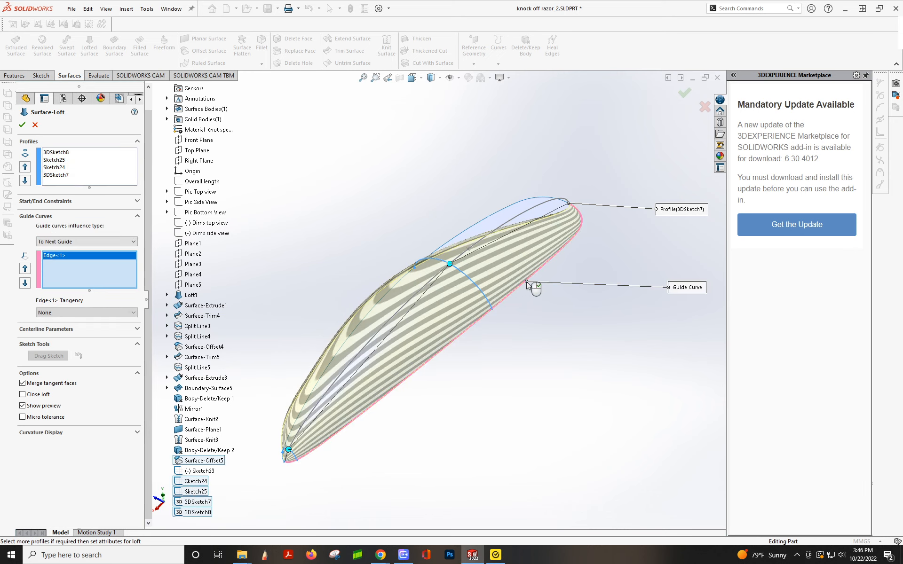
click(463, 260)
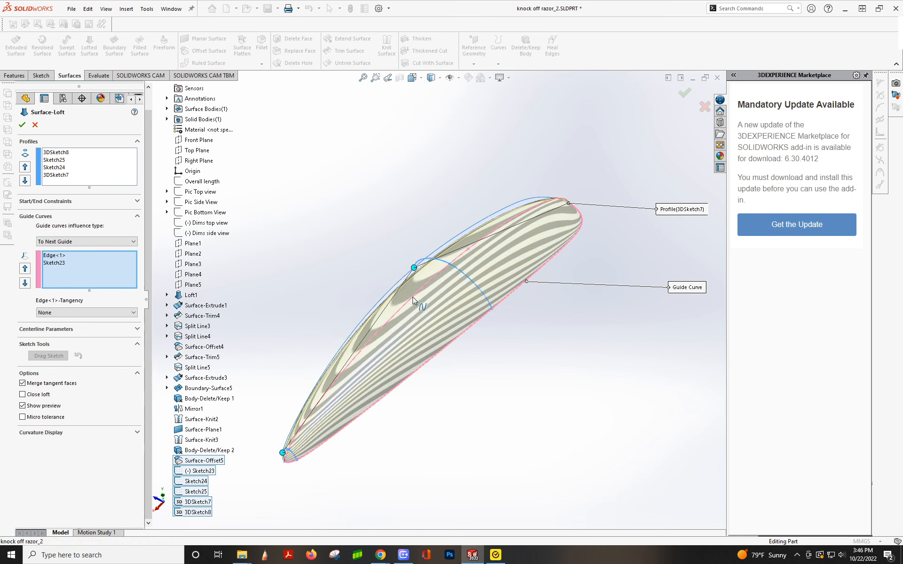
click(467, 229)
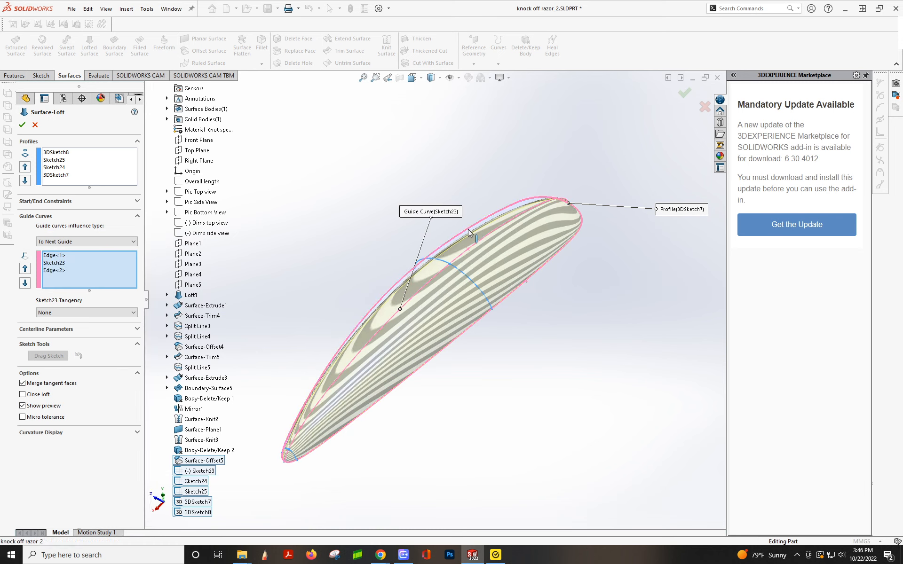
mouse_move(329, 304)
middle_down()
mouse_move(365, 260)
mouse_move(367, 235)
mouse_move(342, 260)
mouse_move(365, 256)
mouse_move(371, 238)
mouse_move(375, 258)
mouse_move(352, 261)
mouse_move(316, 303)
mouse_move(324, 314)
middle_up()
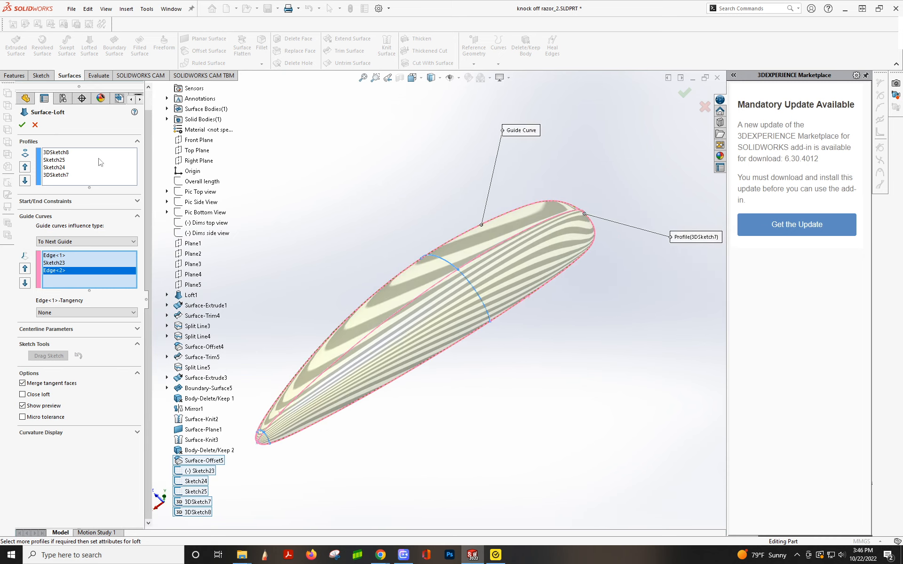
click(22, 125)
middle_drag(467, 343, 456, 292)
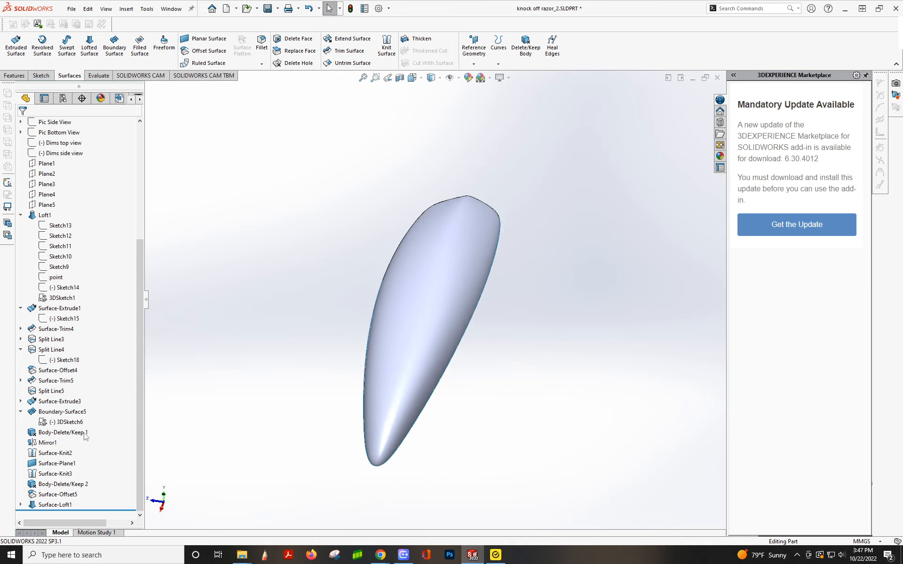
Edit Surface-Loft1 to remove its last guide edge and the 3DSketch8 profile, keeping Sketch25, Sketch24 and 3DSketch7 as profiles.
click(60, 505)
click(72, 478)
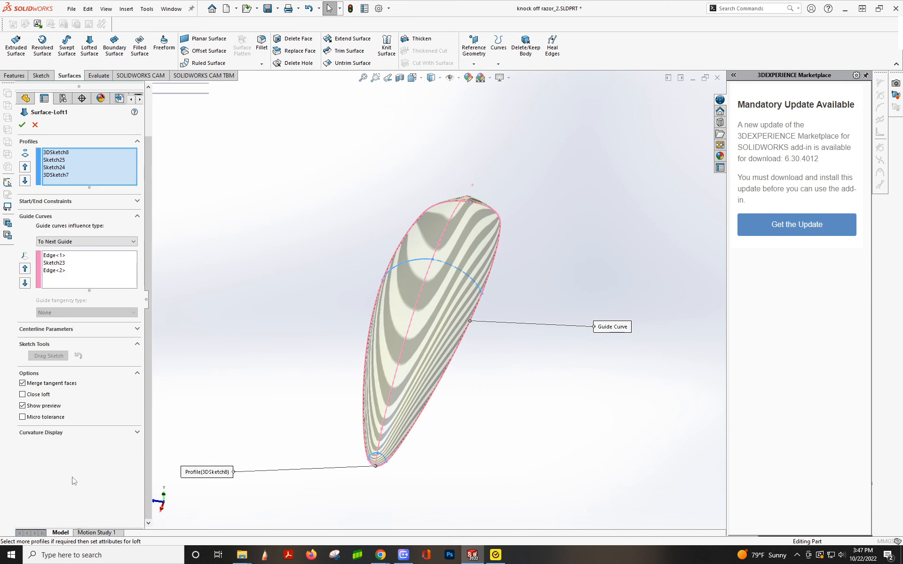
click(58, 272)
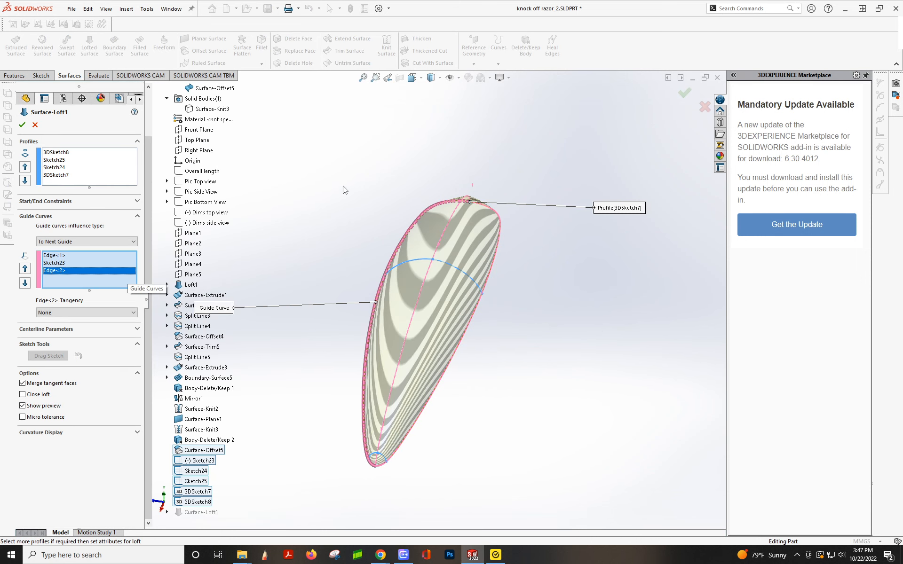
key(Delete)
middle_drag(433, 278, 312, 249)
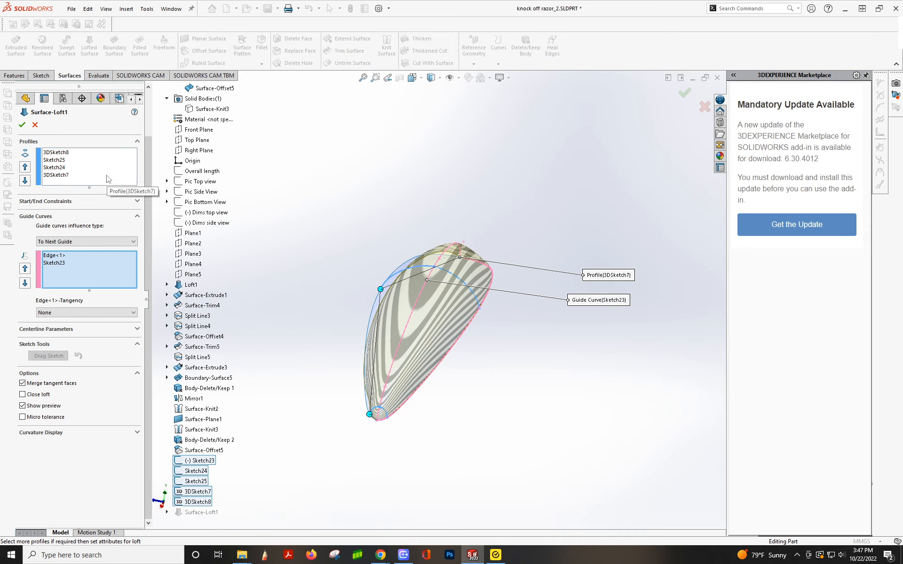
middle_drag(347, 267, 313, 319)
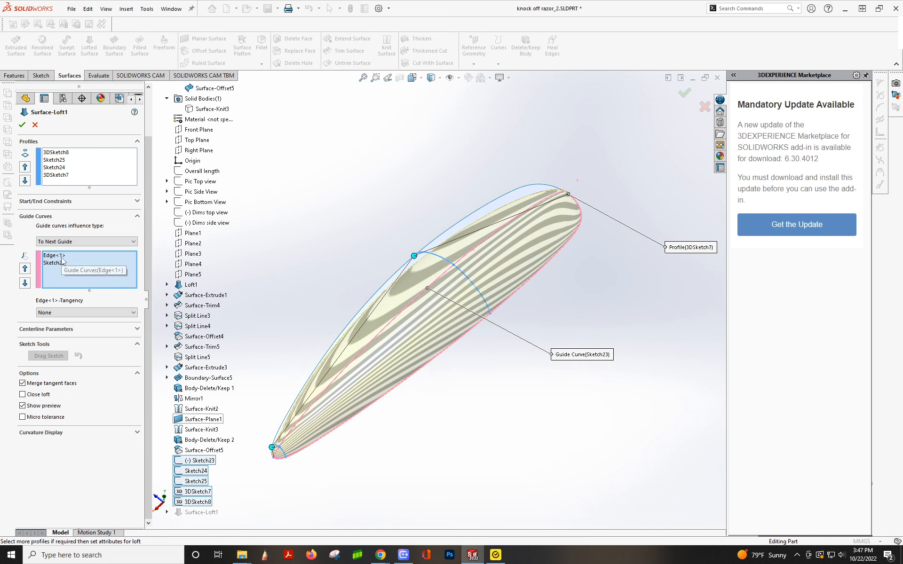
click(57, 153)
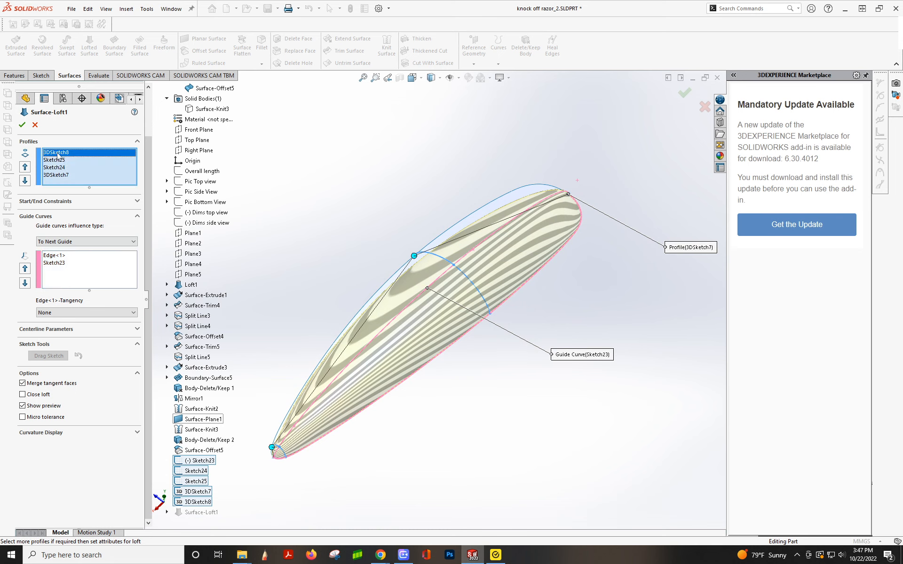
key(Delete)
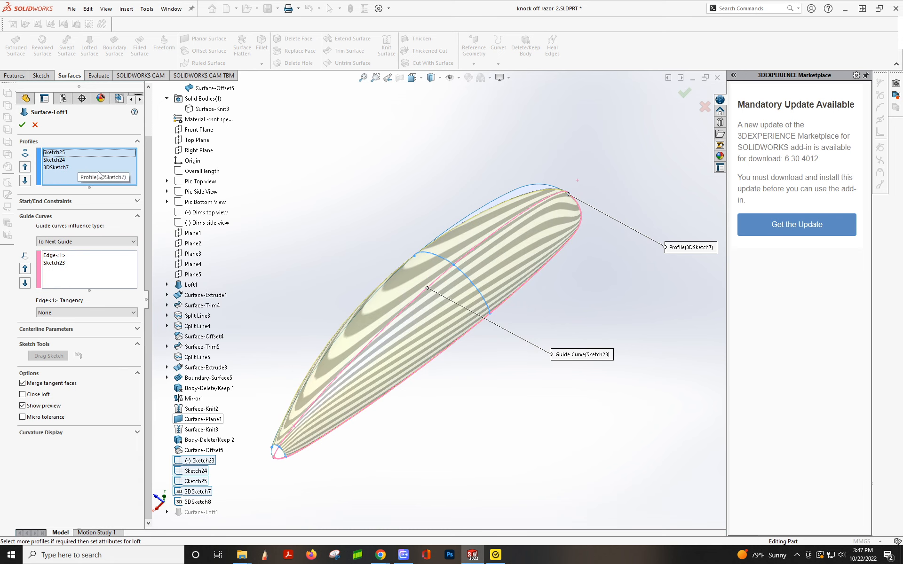
Add the opposite outer edge again as the third guide curve and rebuild the loft.
click(60, 276)
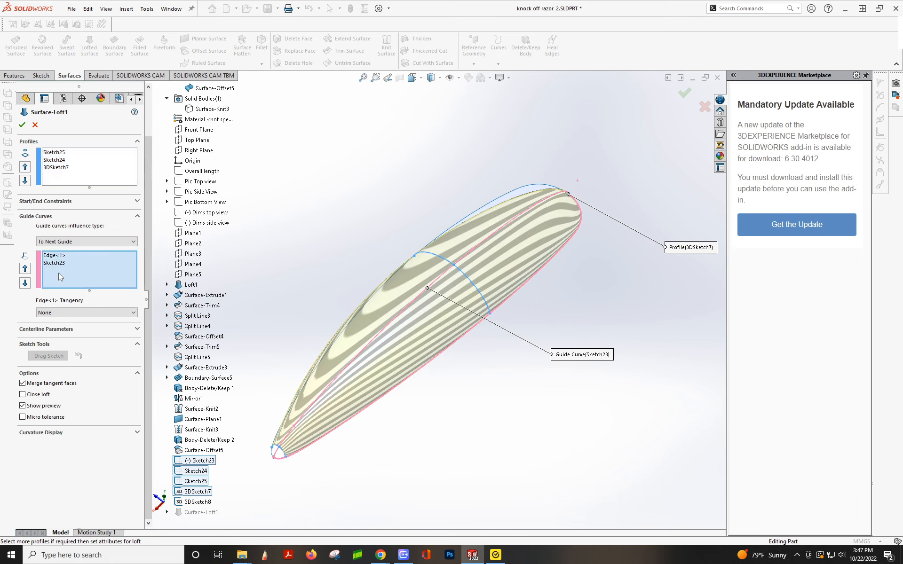
click(492, 202)
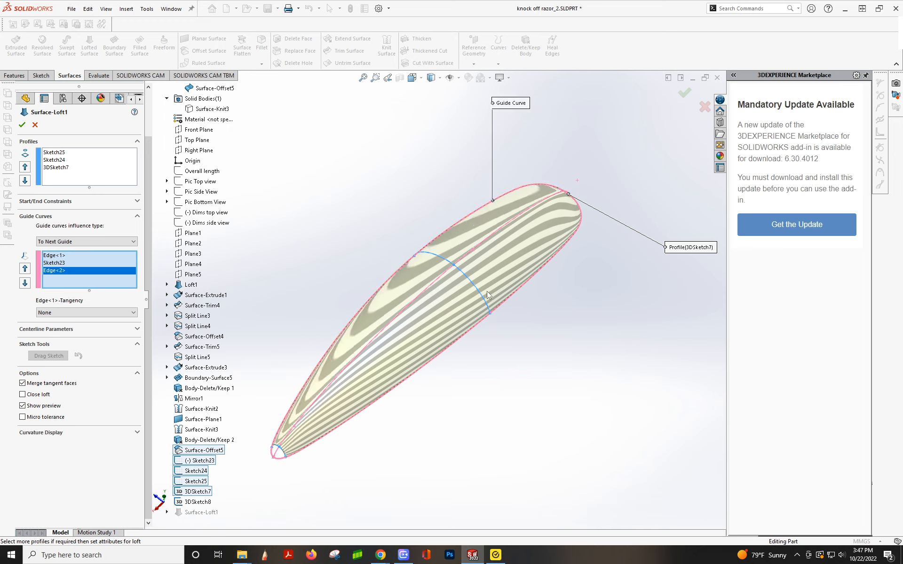
middle_drag(487, 295, 465, 305)
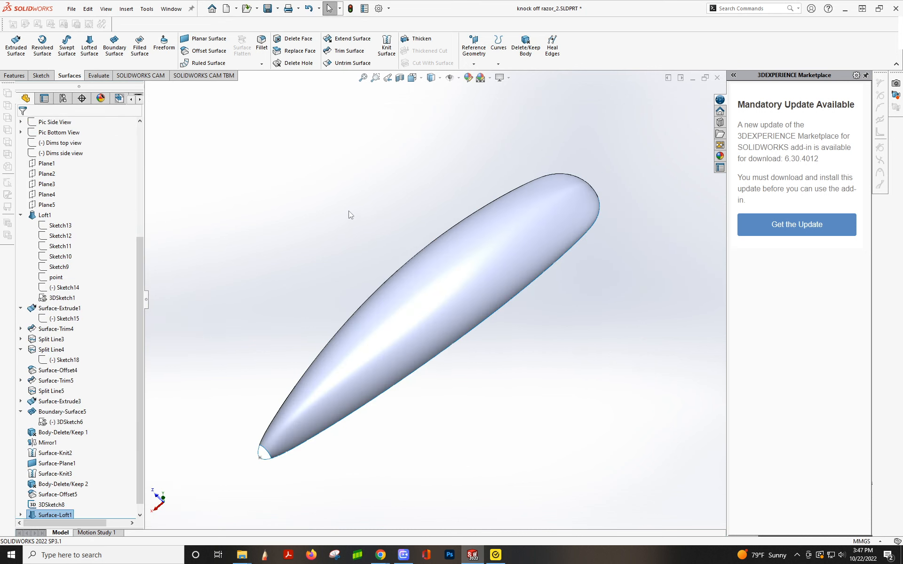
Show Sketch23 from Surface-Loft1 over the open gap at the handle's tip.
middle_drag(347, 251, 292, 448)
scroll(303, 404, down, 3)
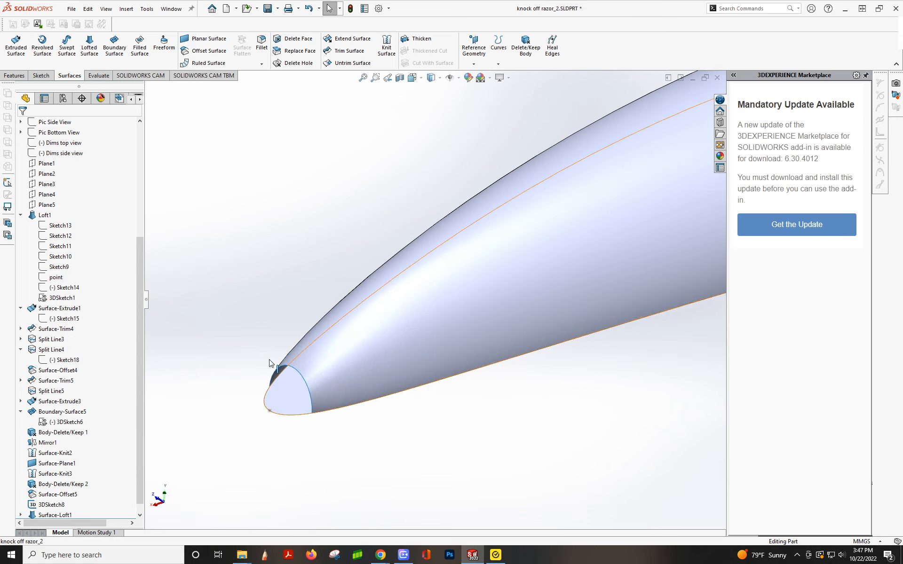
scroll(54, 235, down, 1)
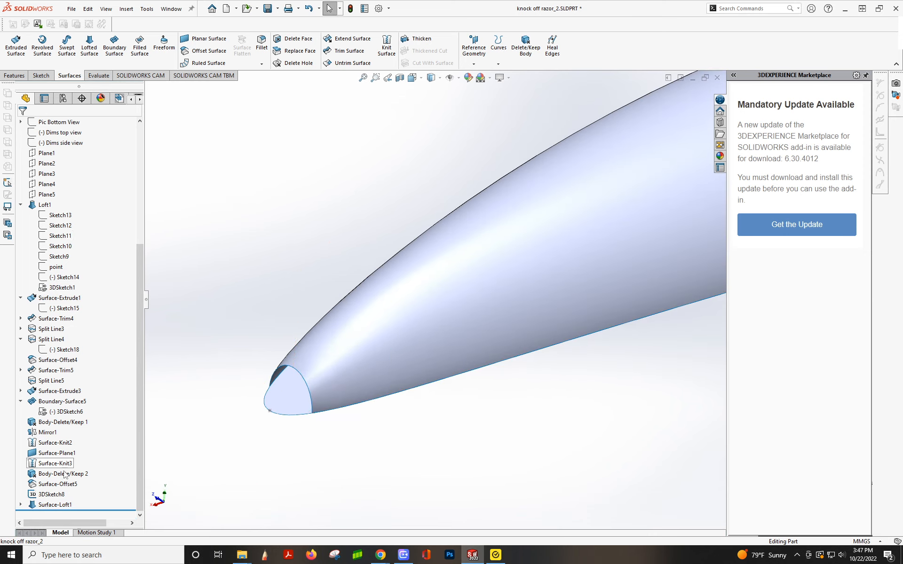
click(20, 505)
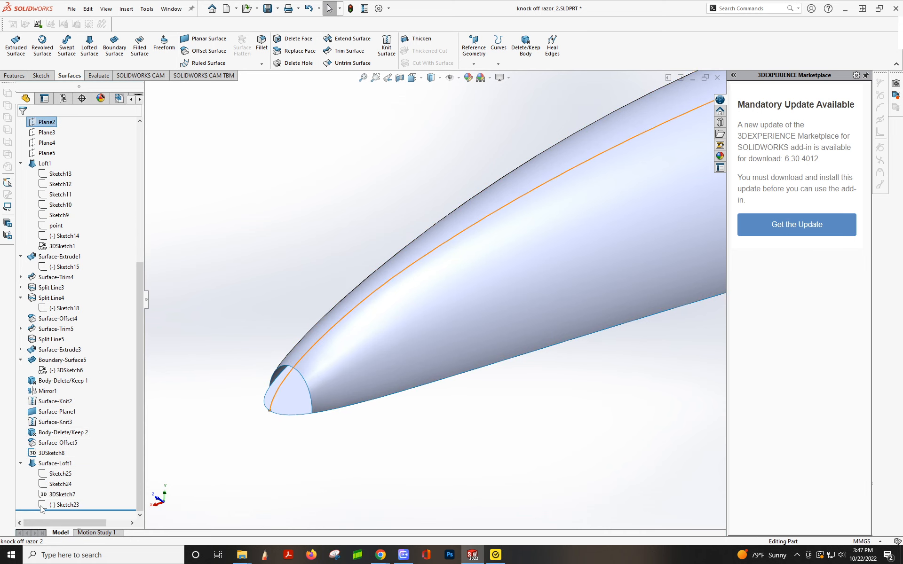
click(55, 506)
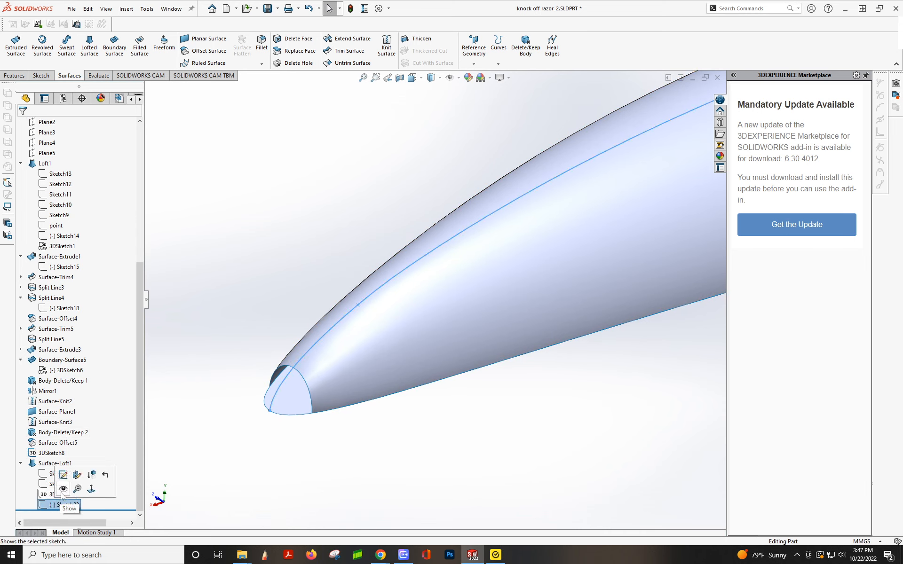
click(62, 490)
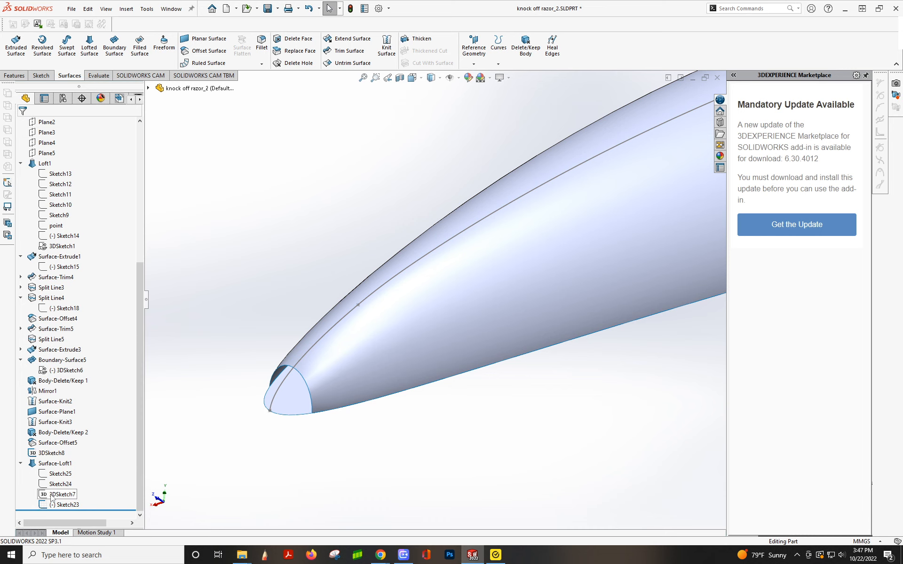
Start another lofted surface and try to pick the lower endpoint of Sketch23 as its first profile in the model.
click(91, 47)
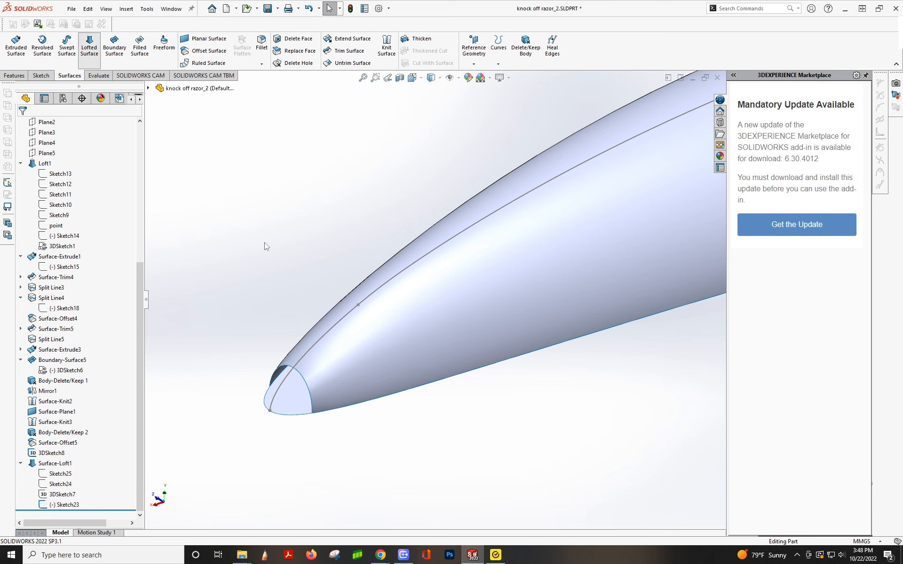
click(271, 412)
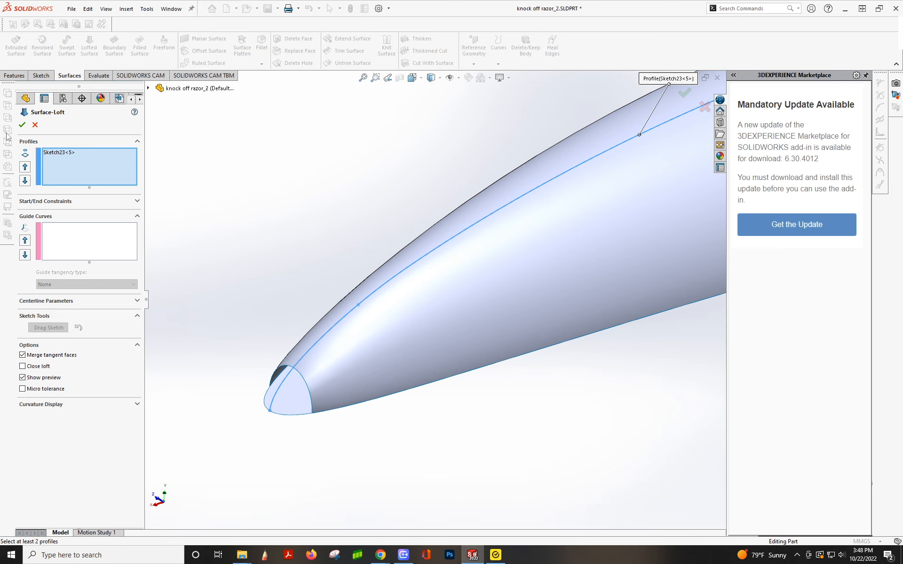
click(57, 153)
key(Delete)
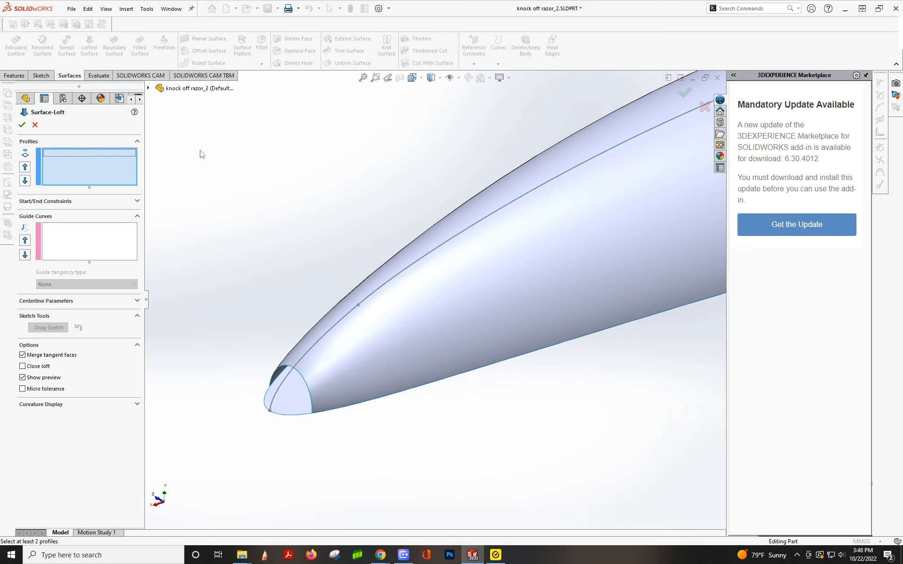
Set the loft profiles to 3DSketch8 and the arched end edge of the first loft at the tip.
click(150, 88)
scroll(193, 513, down, 1)
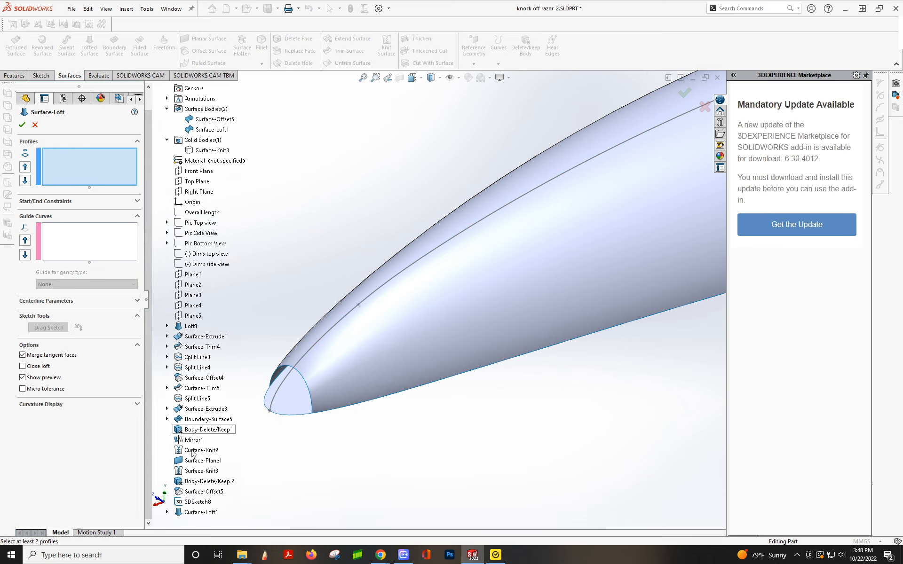
click(198, 502)
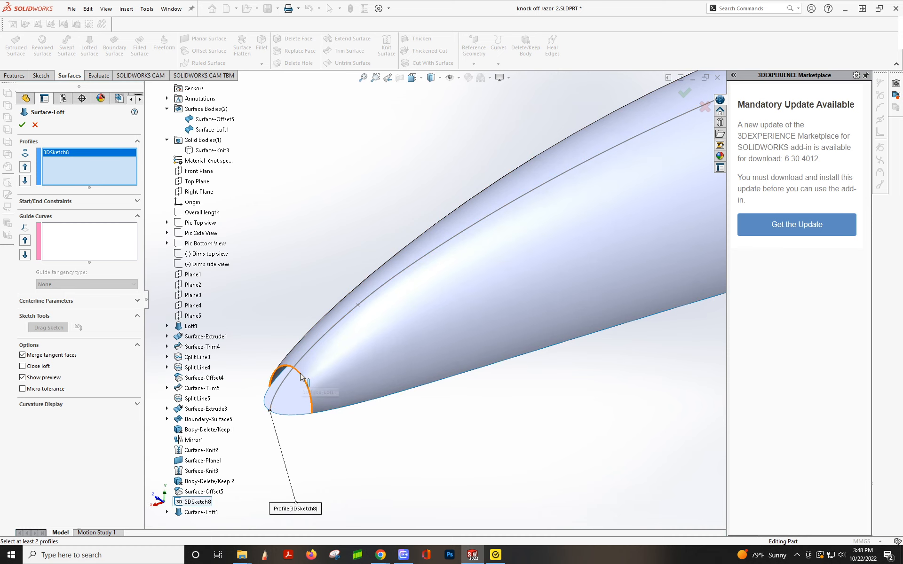
click(301, 375)
Guide the tip loft with one outer surface edge, the Sketch23 spline and the opposite outer edge, and check the selections.
click(71, 250)
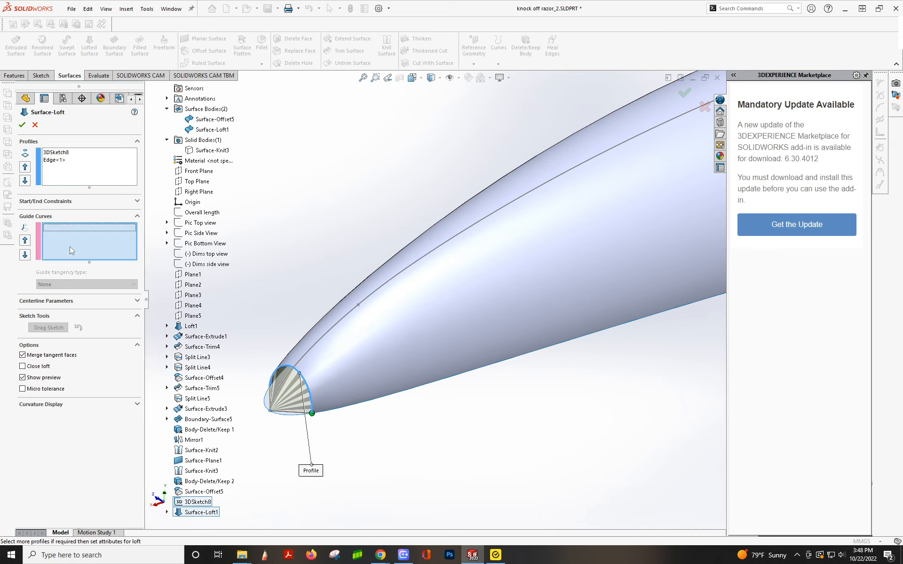
click(292, 413)
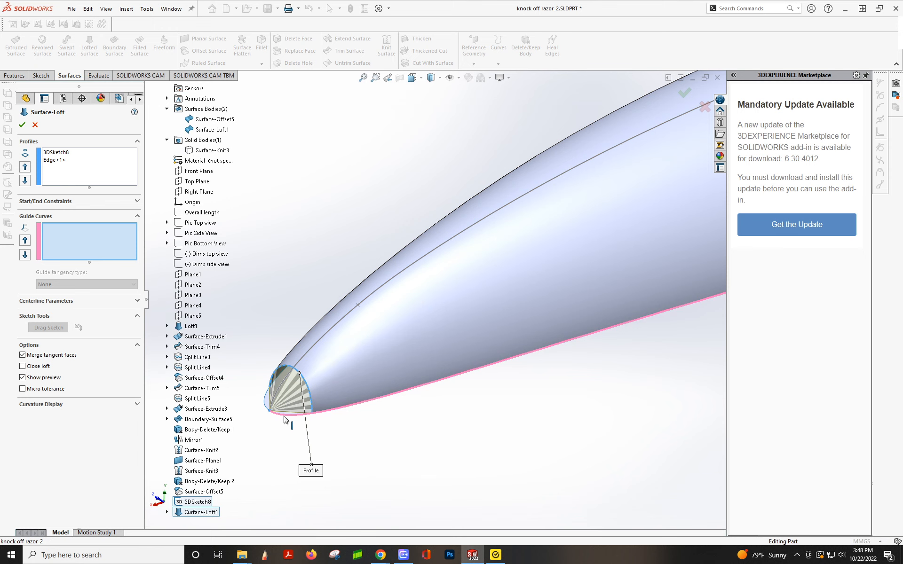
click(284, 382)
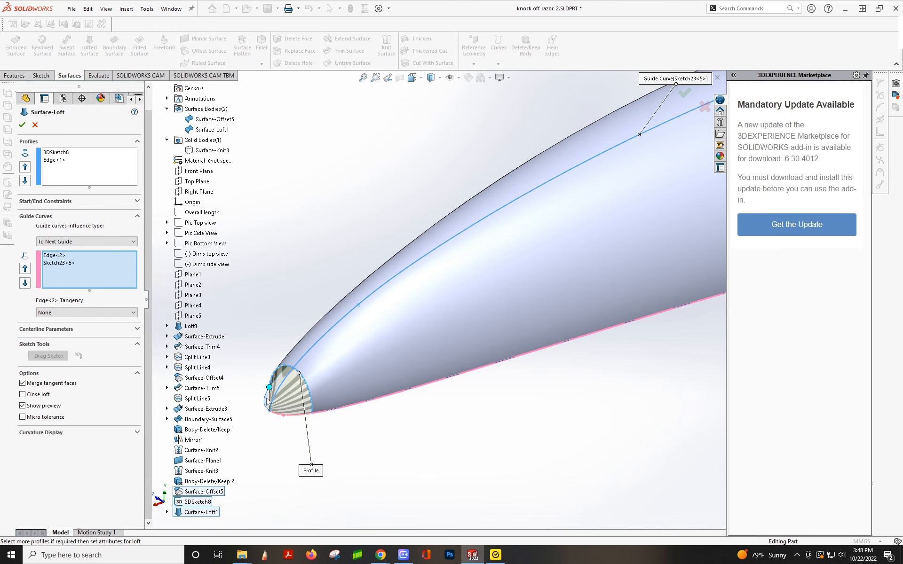
click(264, 396)
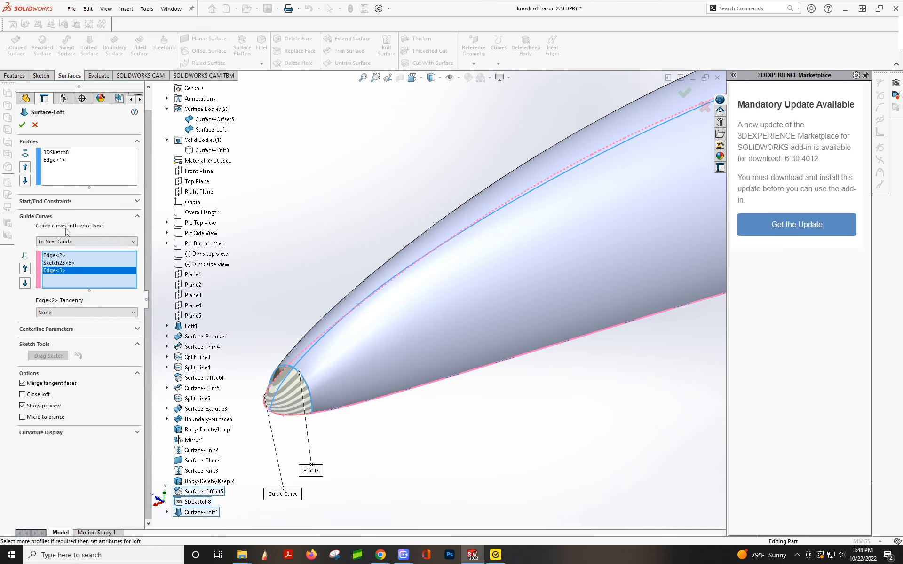
click(55, 256)
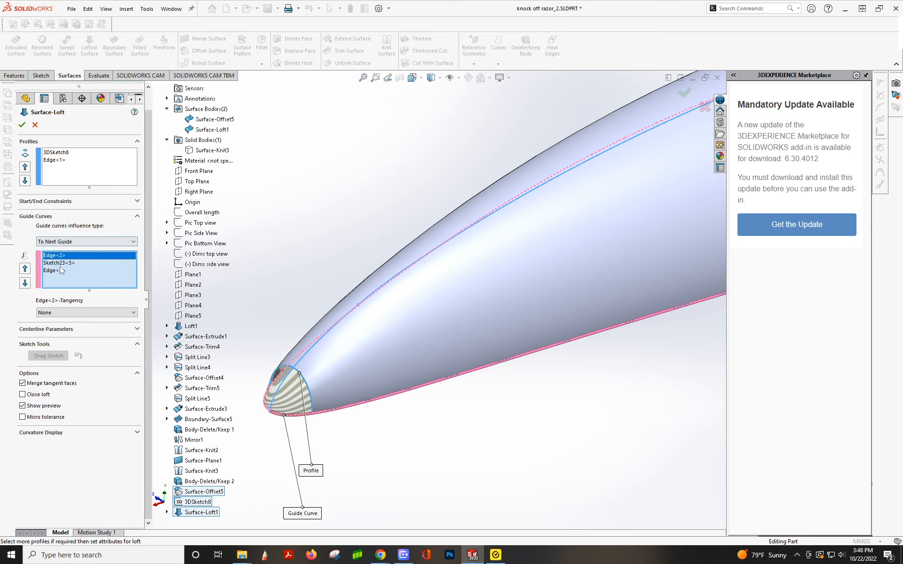
click(56, 272)
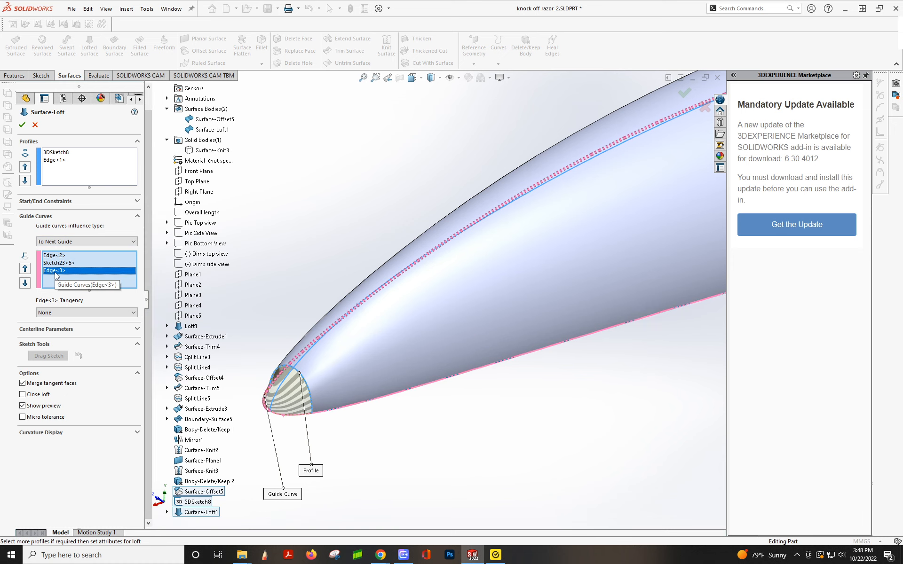
click(55, 153)
click(56, 161)
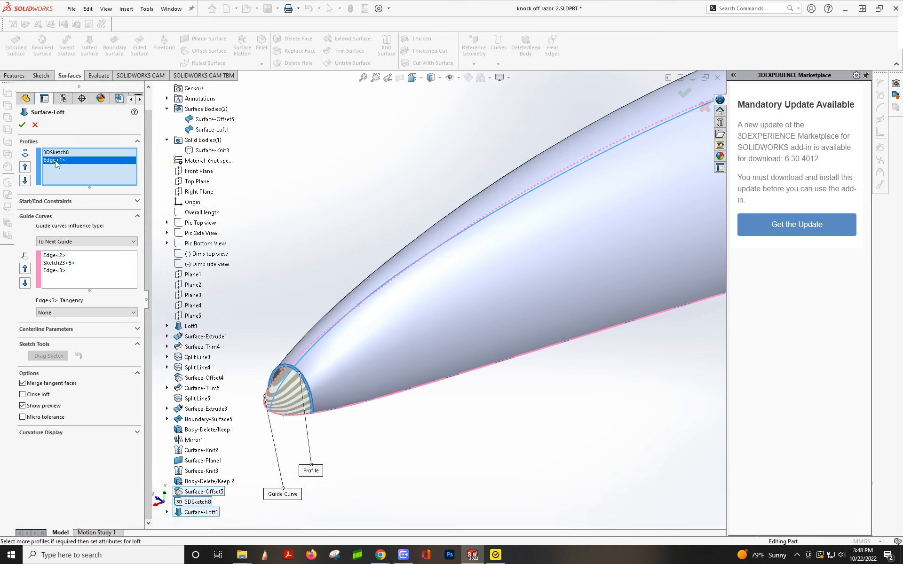
Try to create the tip loft with a Tangency To Face end constraint, using tangent lengths of 0.5 and 0.2.
click(49, 202)
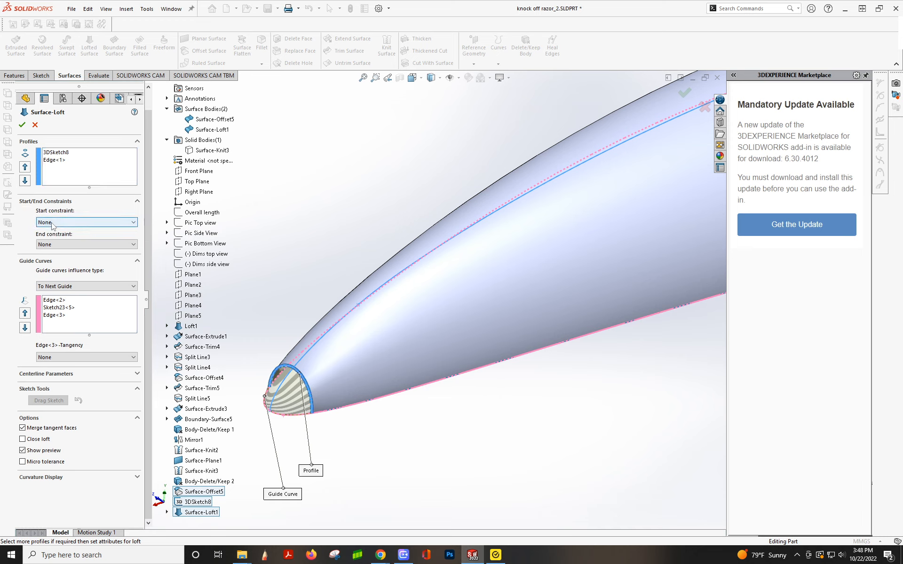
click(56, 244)
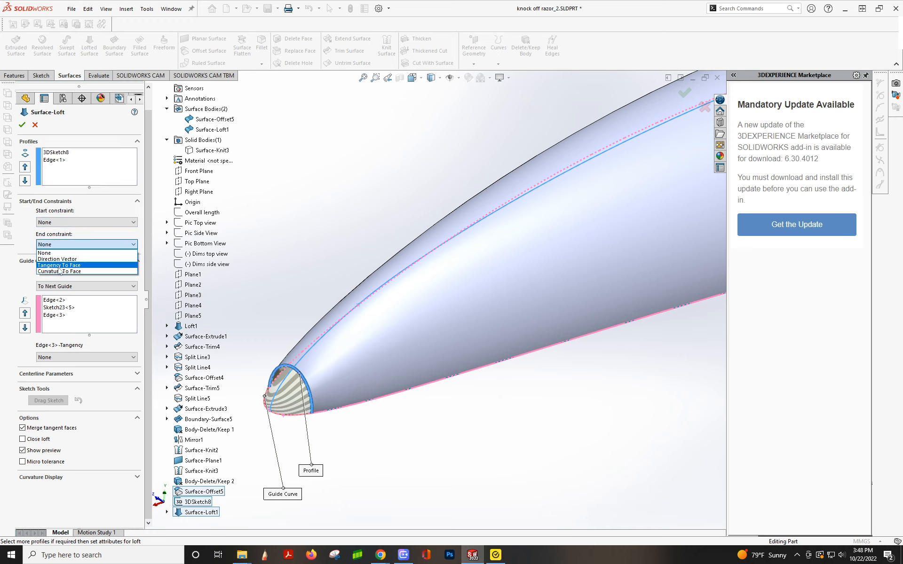
click(60, 271)
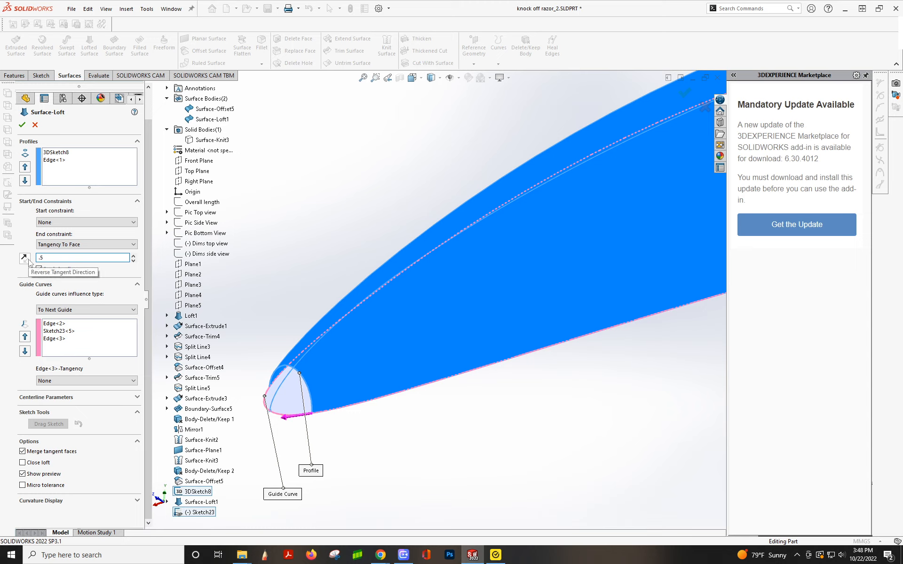
click(54, 183)
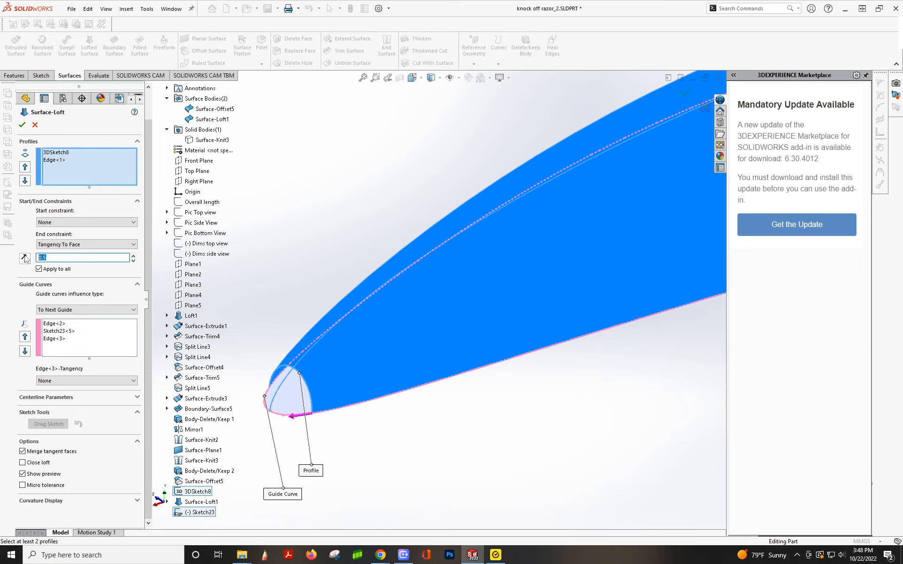
click(22, 125)
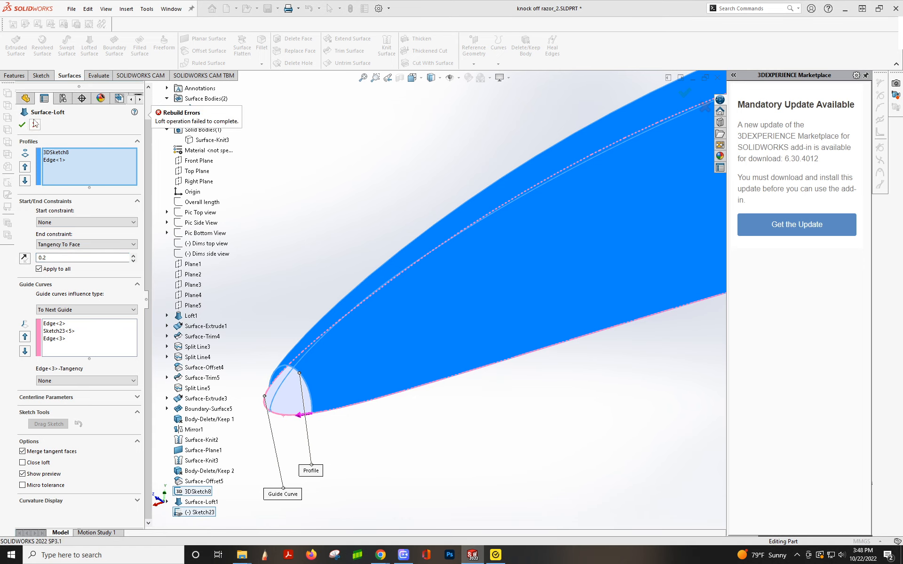
Set the end constraint to None, create the tip loft and inspect it from the side.
click(64, 245)
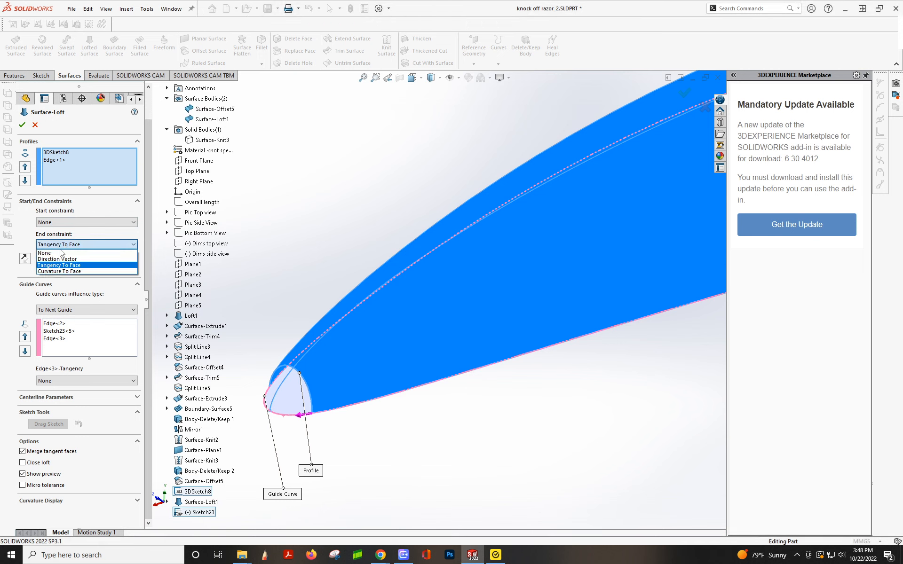
click(57, 252)
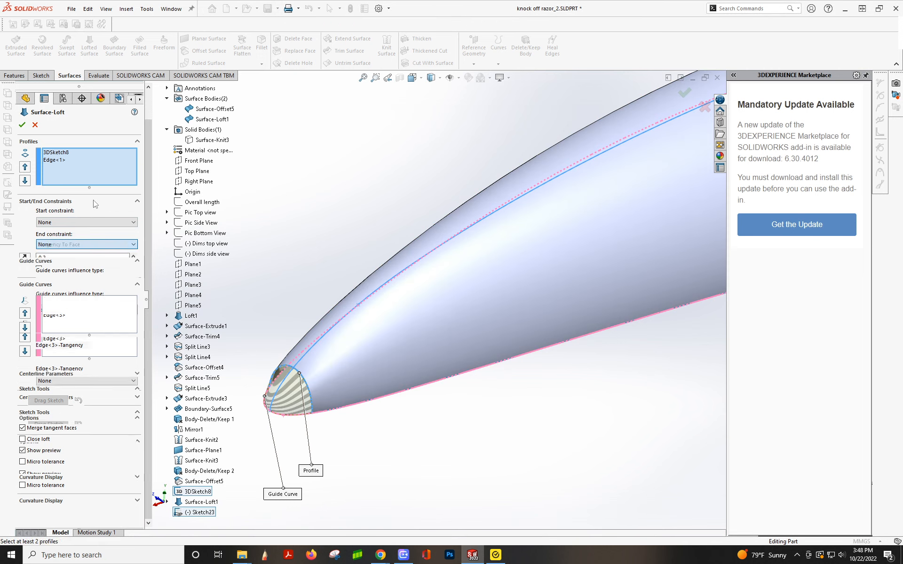
click(22, 125)
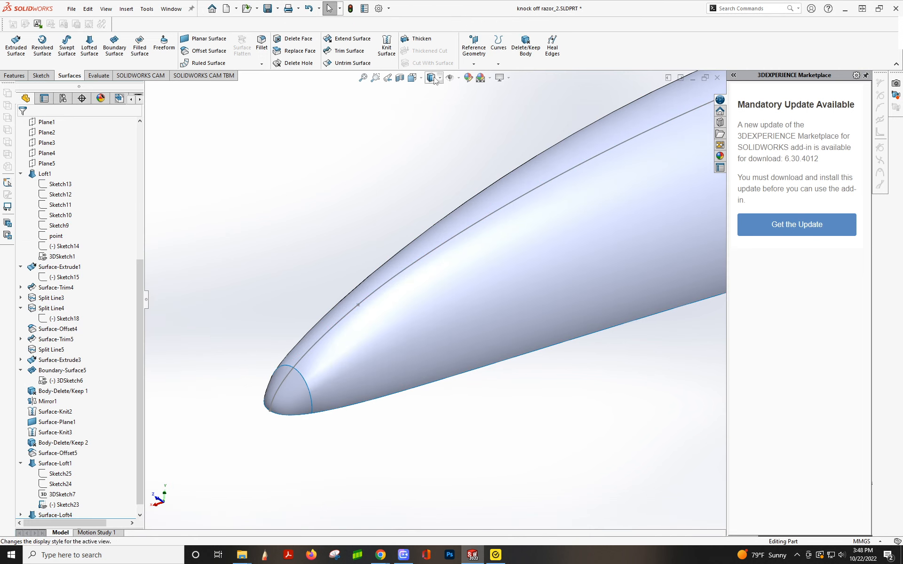
middle_drag(355, 174, 474, 192)
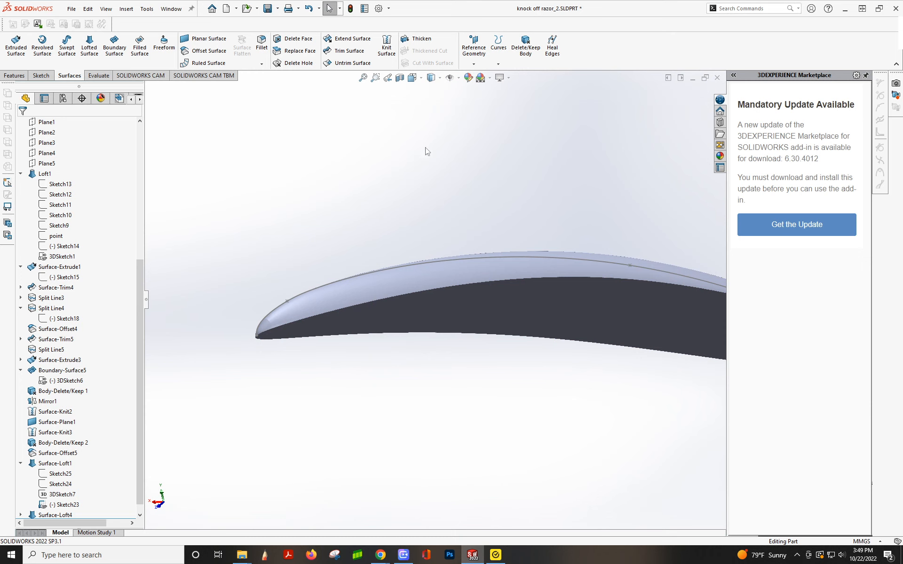
Knit the offset surface, the main loft and the tip loft into a solid, with Create solid enabled and Gap Control off.
click(397, 61)
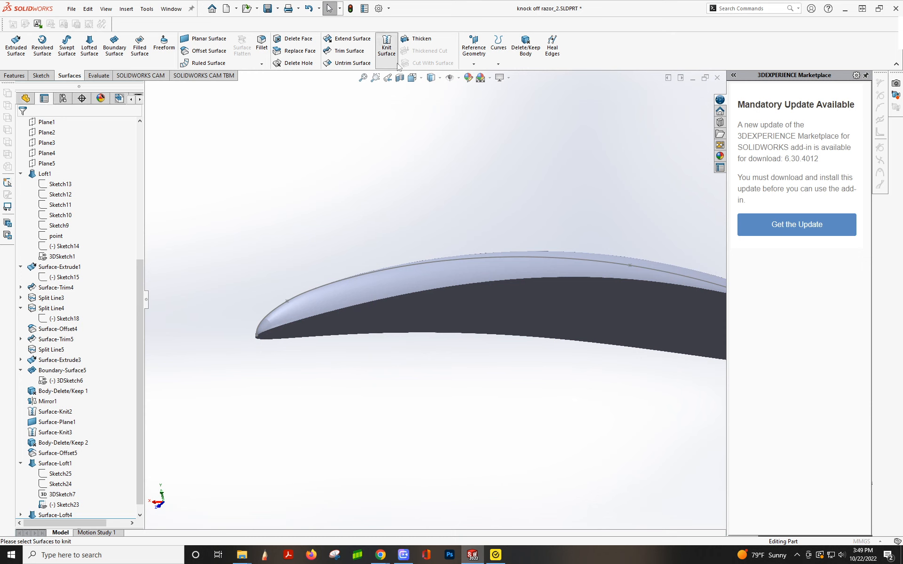
click(362, 305)
click(260, 332)
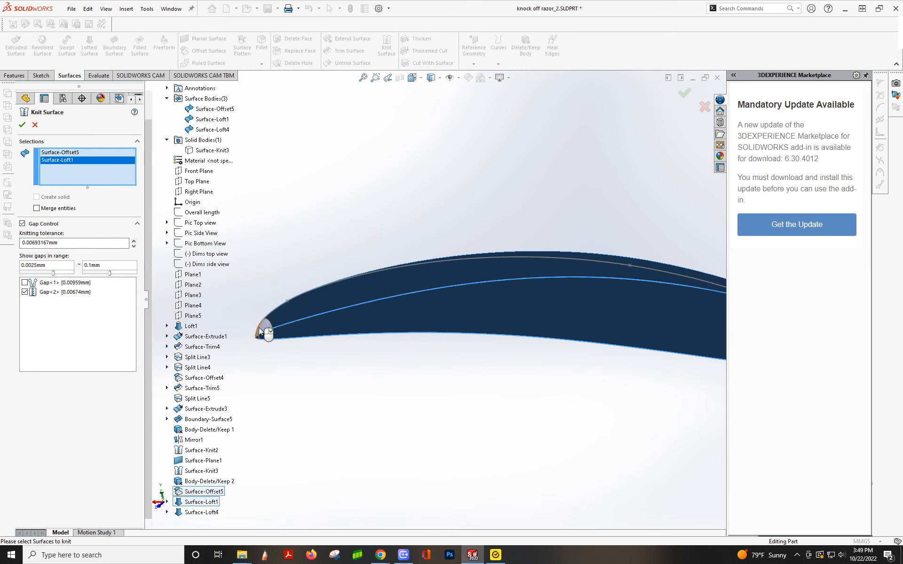
click(261, 331)
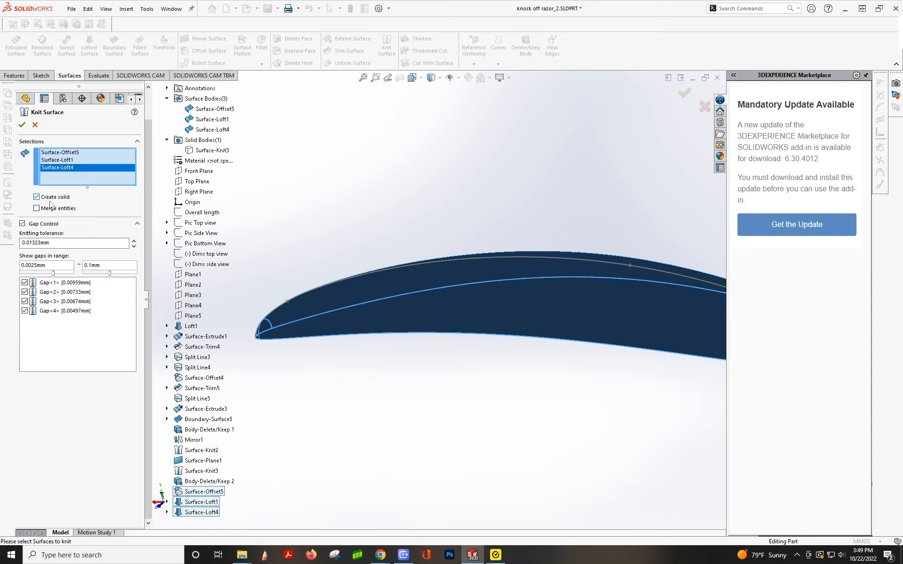
click(22, 224)
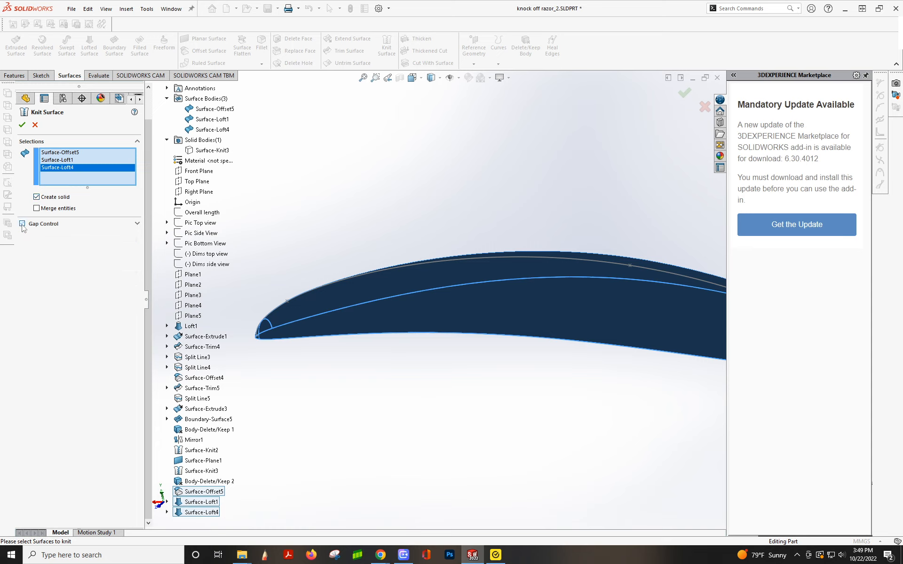
click(23, 125)
Identify the new underside solid in the body list, and show the hidden Surface-Knit3 handle body.
middle_drag(292, 204, 494, 208)
scroll(70, 215, up, 7)
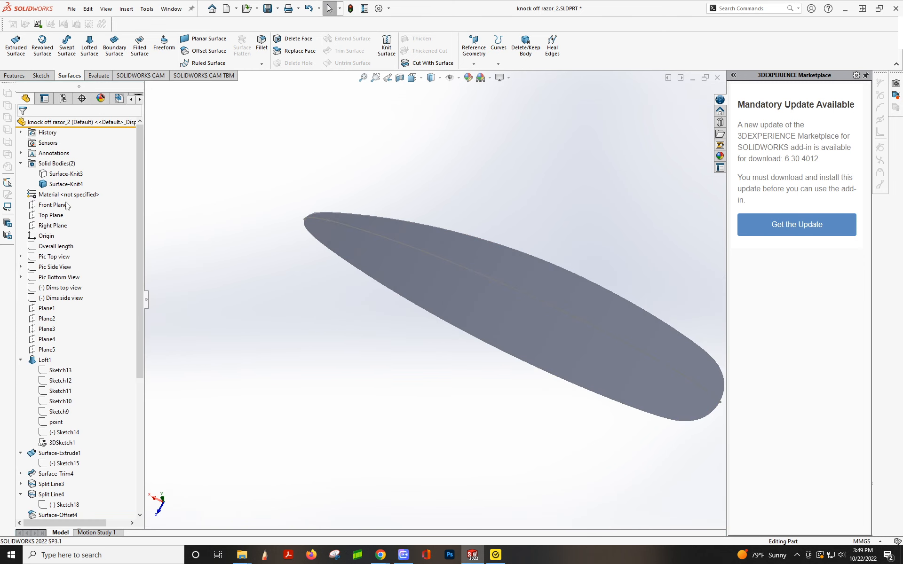
click(66, 183)
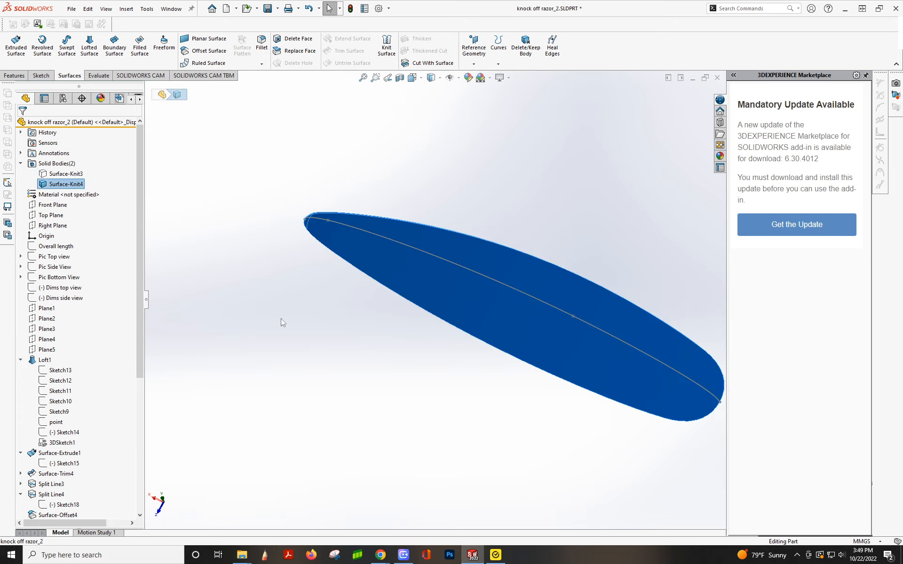
click(350, 347)
middle_drag(409, 262, 284, 221)
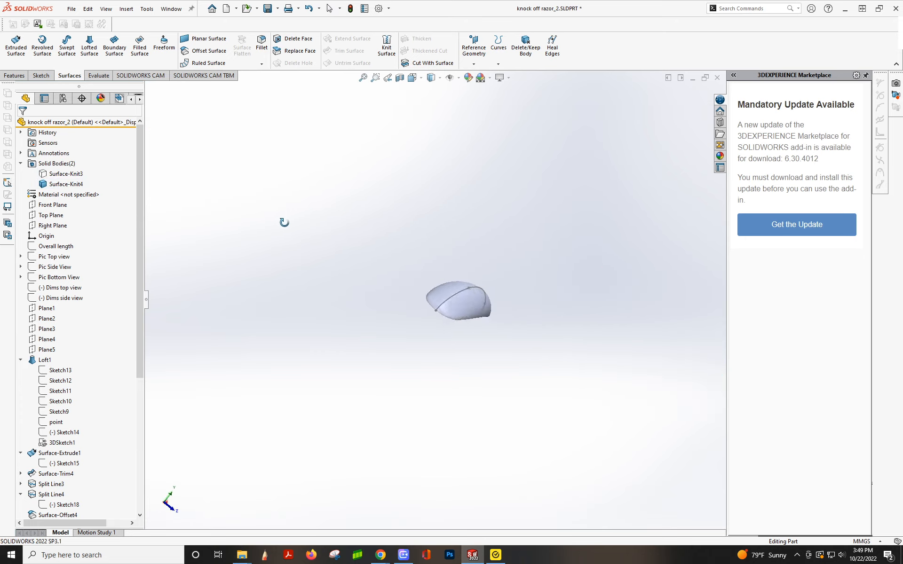
click(67, 177)
click(76, 149)
click(208, 192)
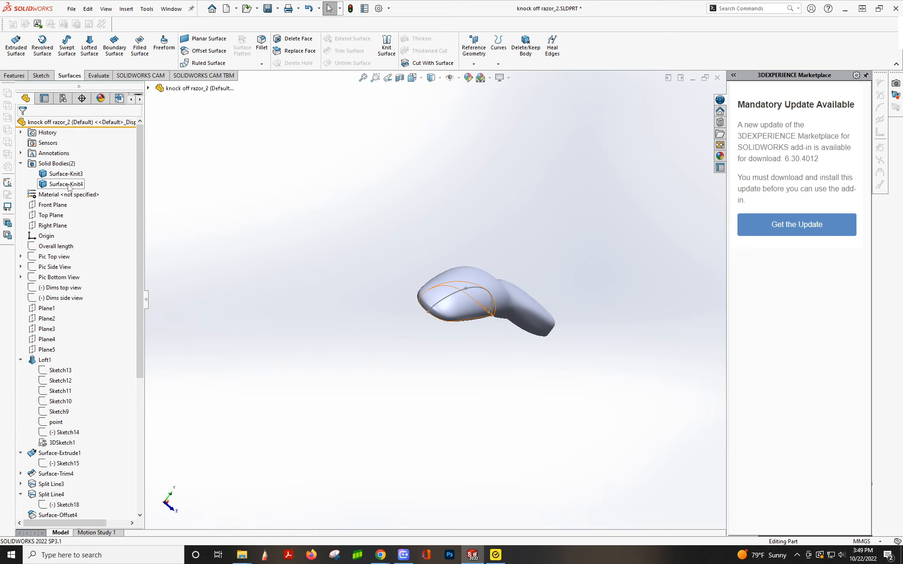
Apply a white colour to the Surface-Knit4 underside body only.
click(66, 184)
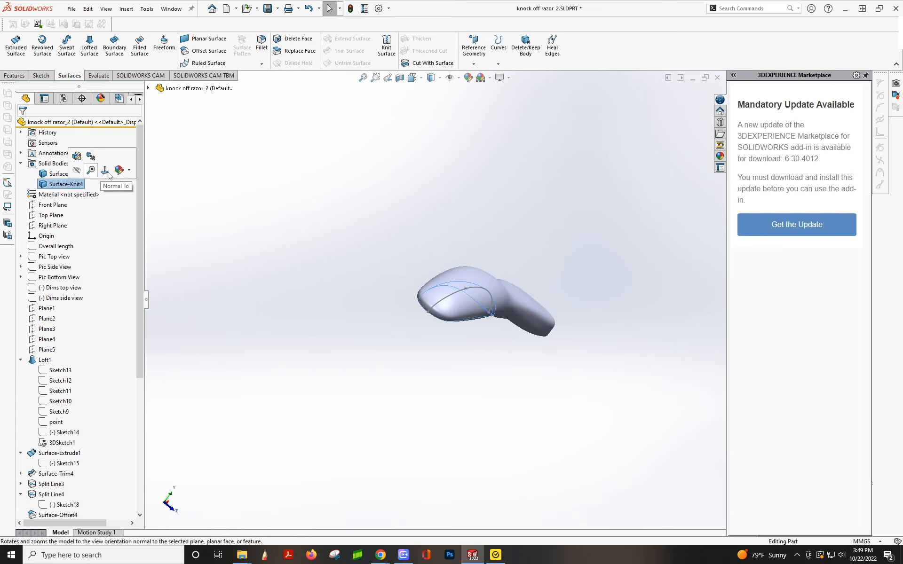
click(129, 171)
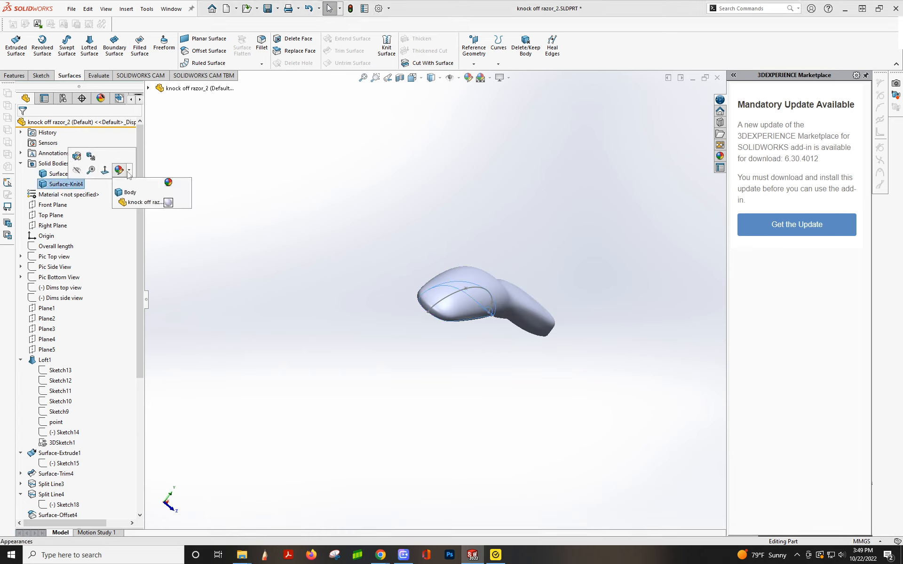
click(131, 204)
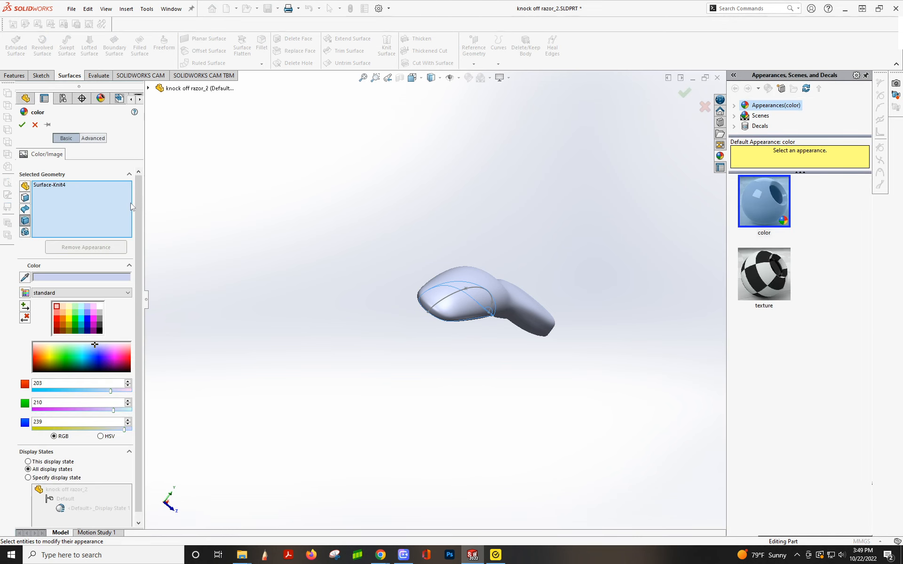
click(99, 307)
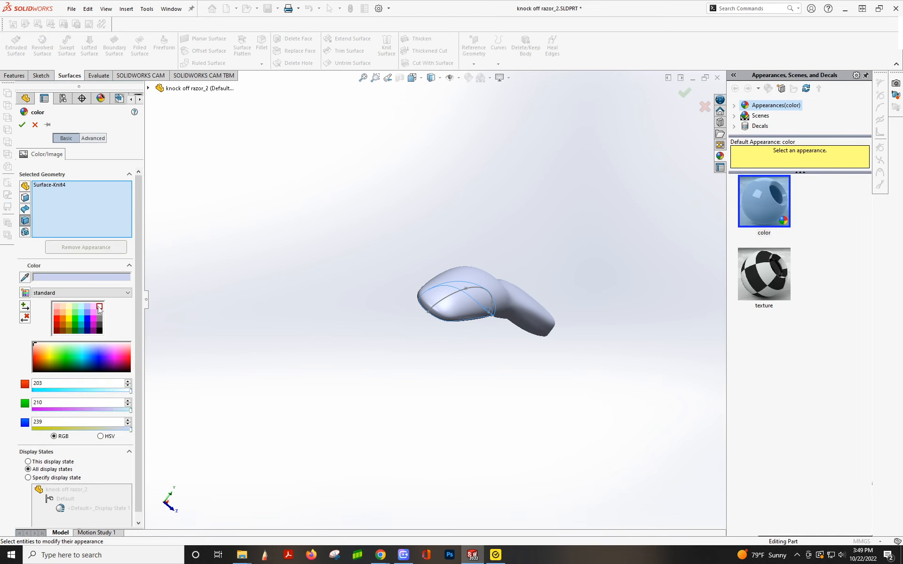
click(22, 125)
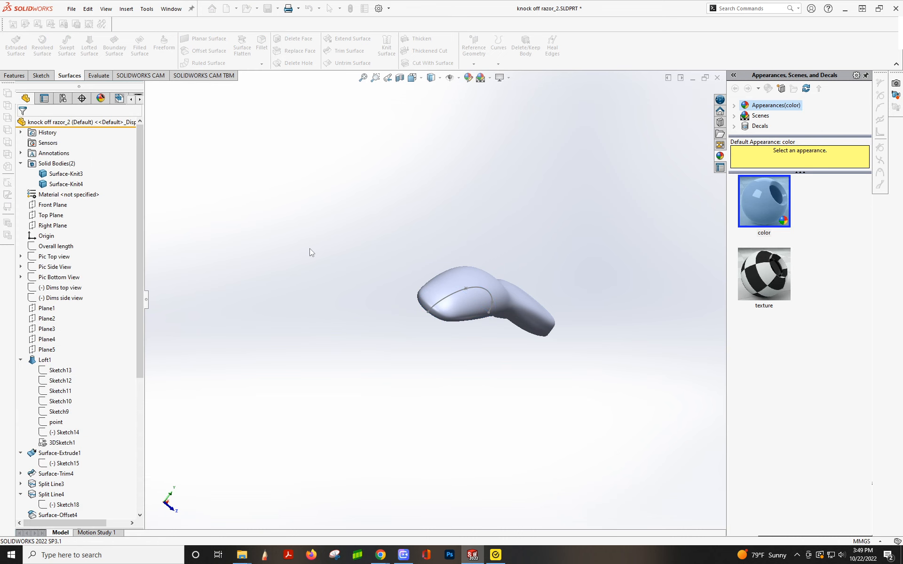
Colour the Surface-Knit3 handle body orange with RGB 232, 113, 8.
click(66, 174)
click(128, 159)
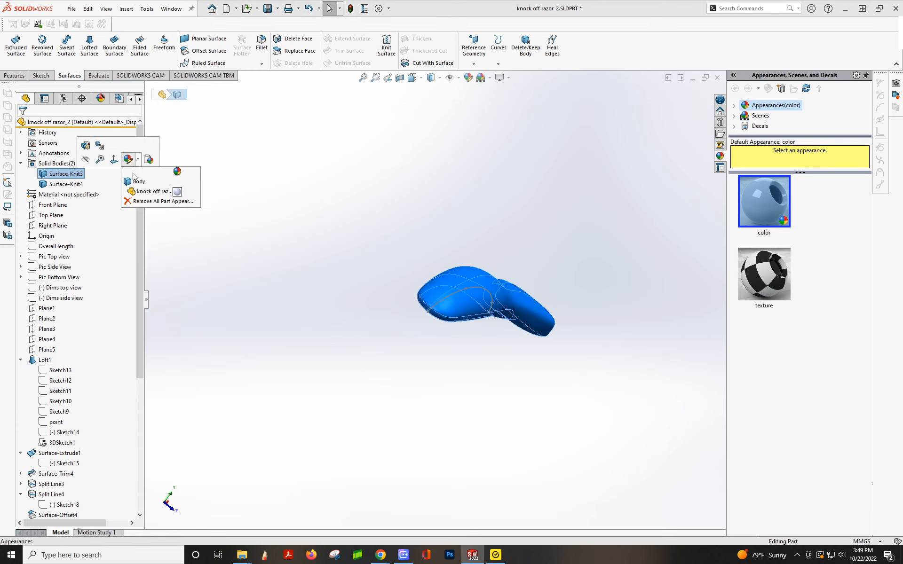
click(137, 191)
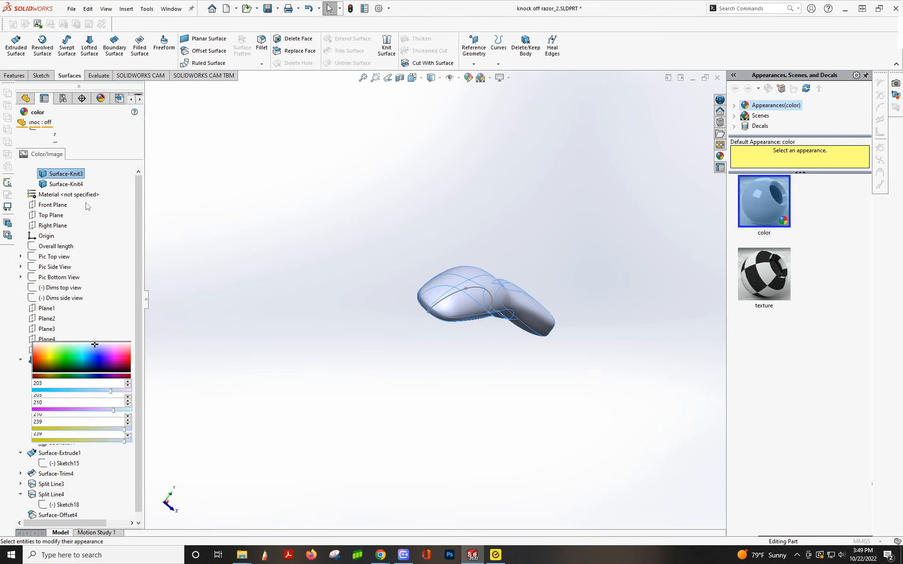
click(62, 320)
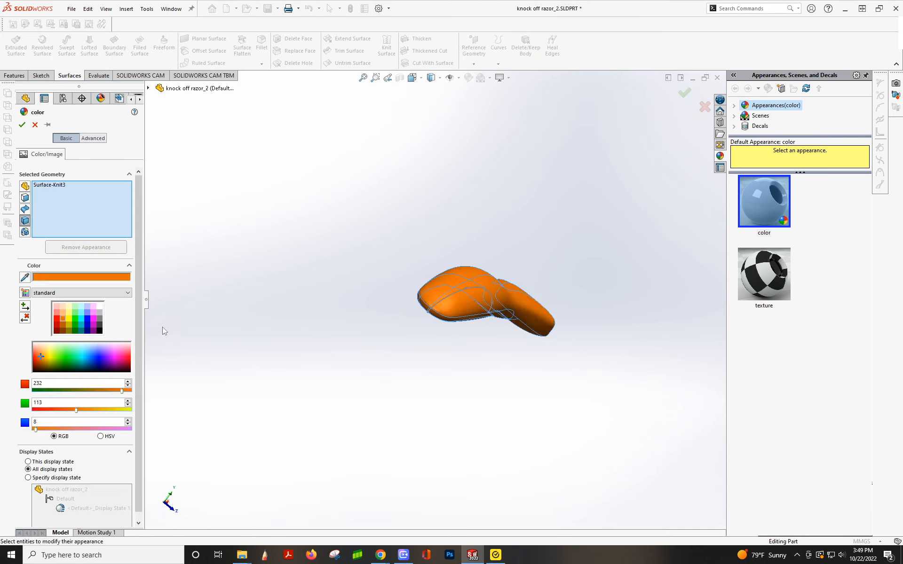
click(22, 125)
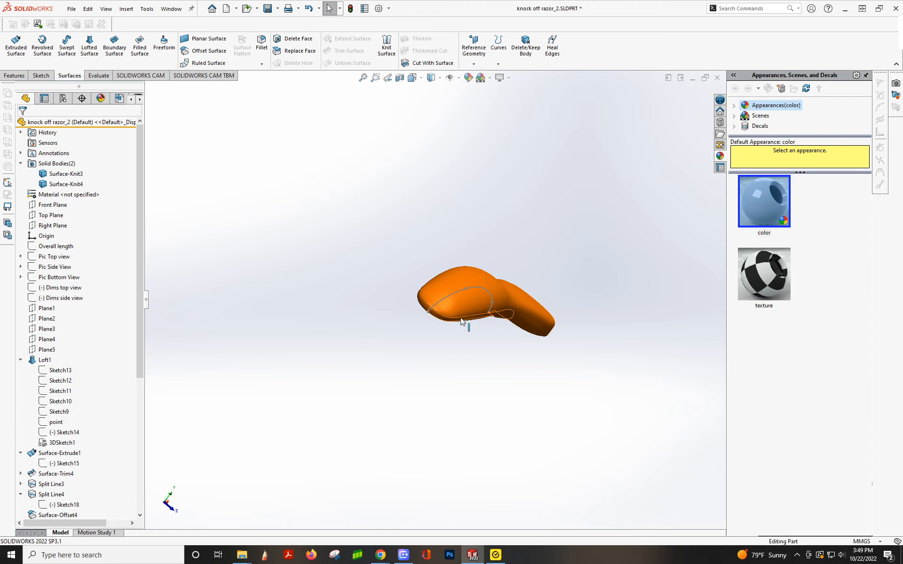
middle_drag(465, 325, 464, 267)
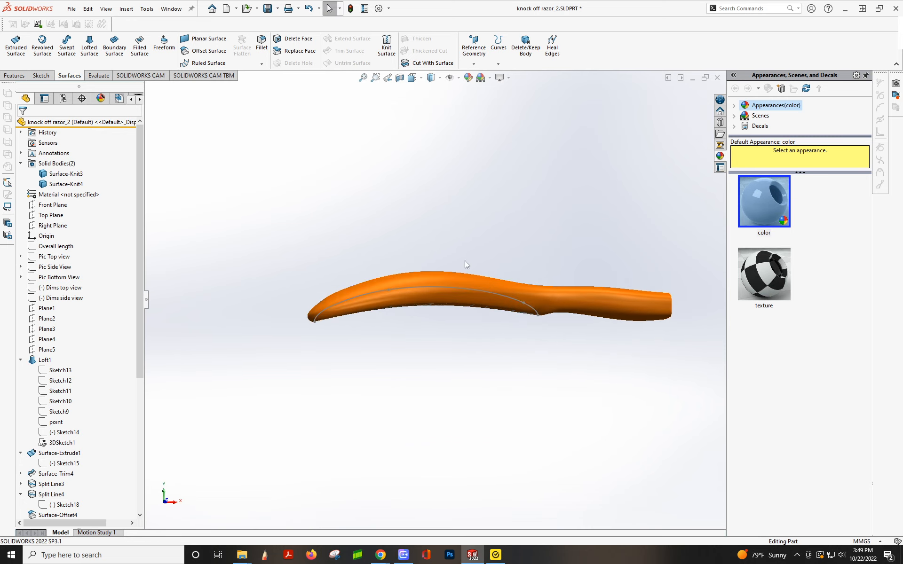
middle_drag(572, 303, 558, 428)
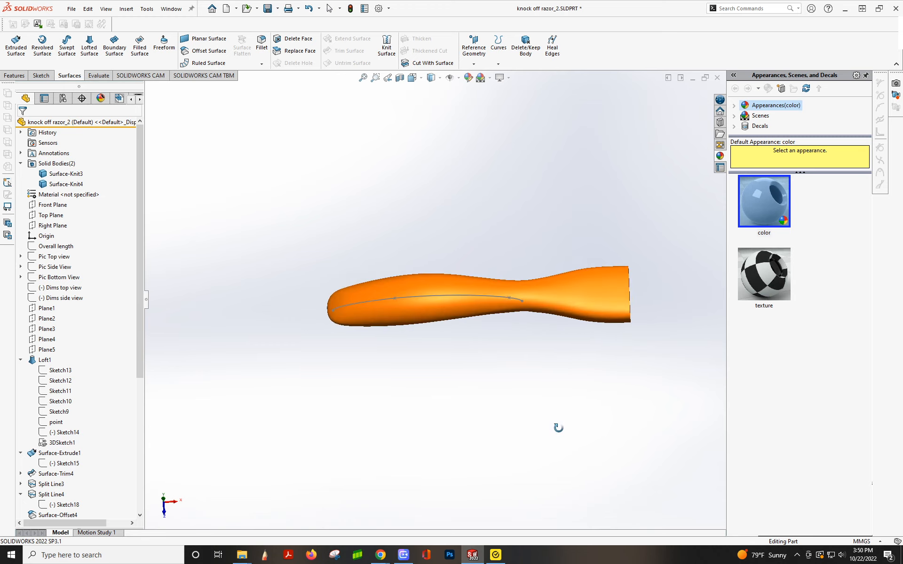
Set the model to the Top view and hide both the handle and underside solid bodies.
click(430, 77)
click(404, 323)
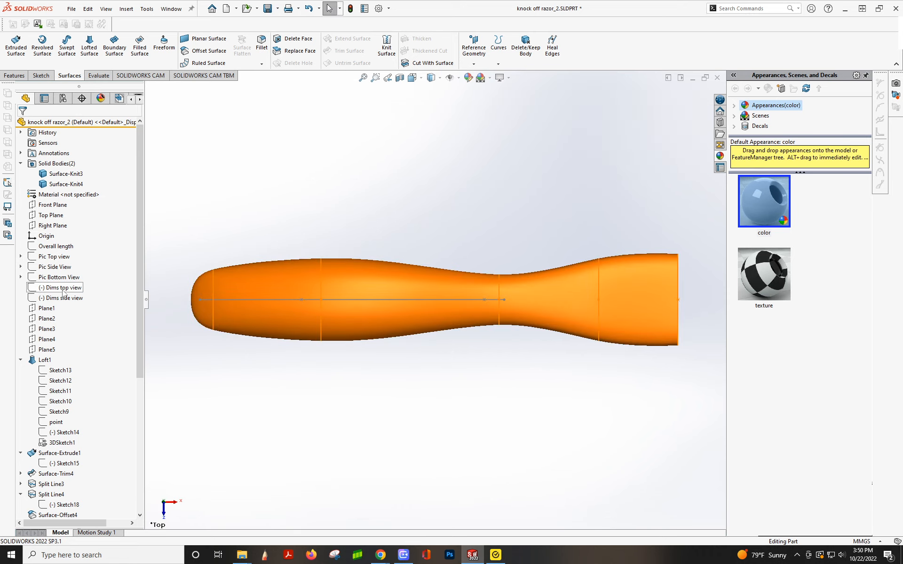
click(58, 176)
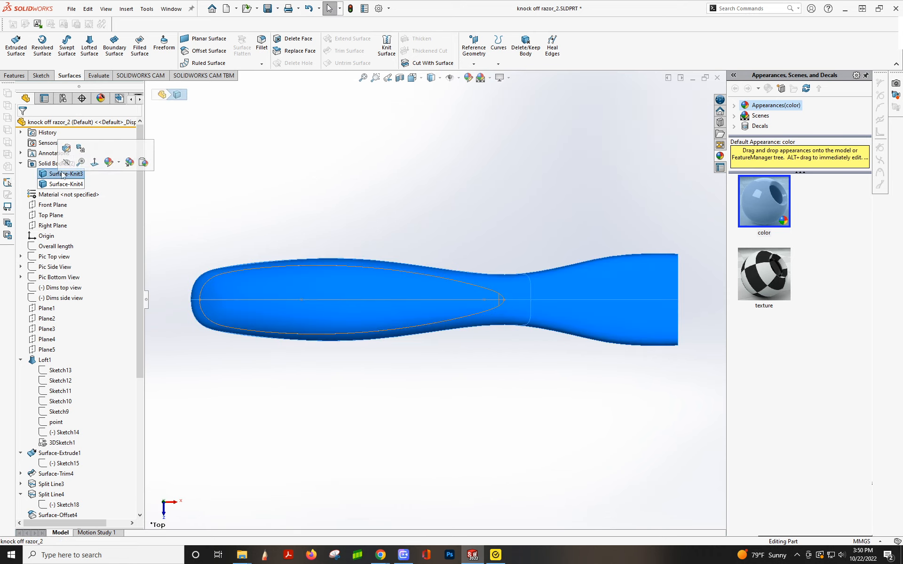
click(64, 162)
click(52, 182)
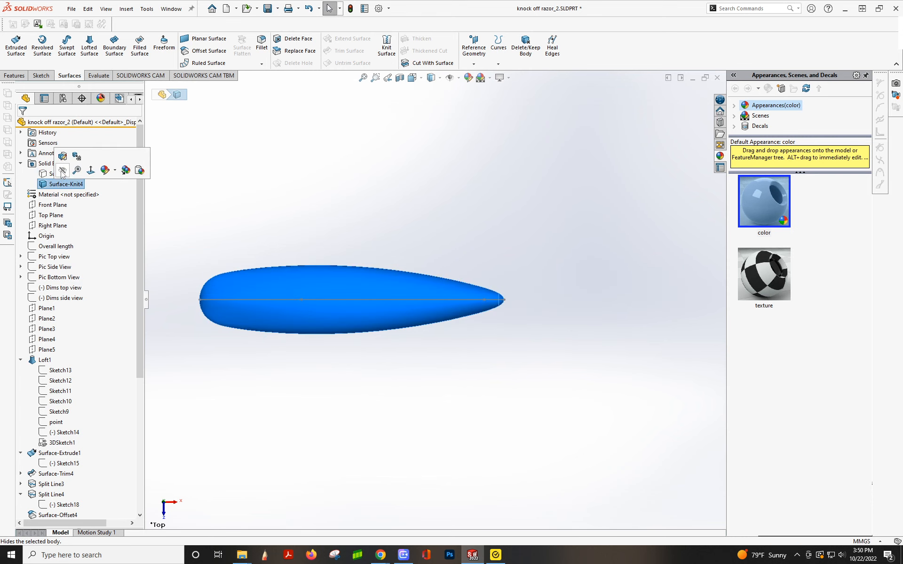
click(63, 173)
Start a sketch on the Top Plane and show the Pic Top view reference picture.
click(50, 215)
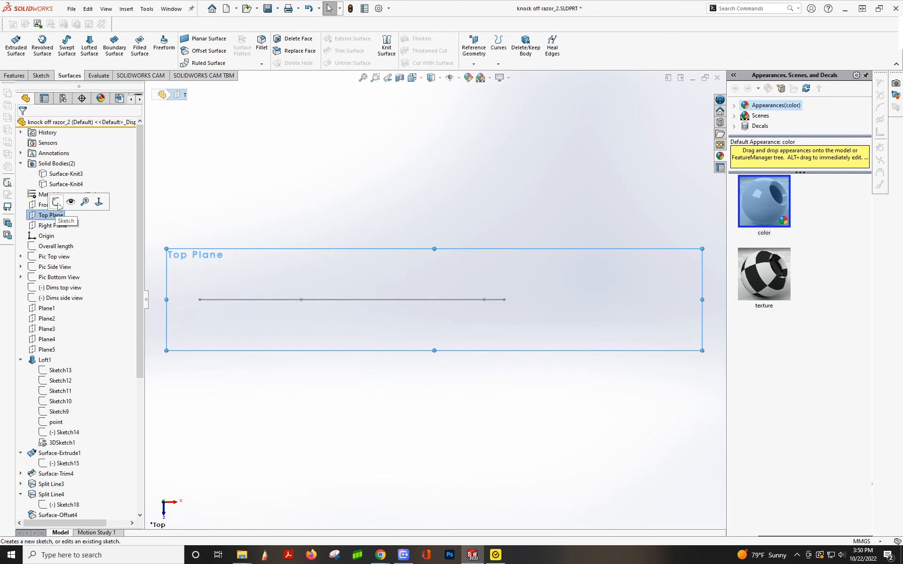
click(57, 202)
click(47, 257)
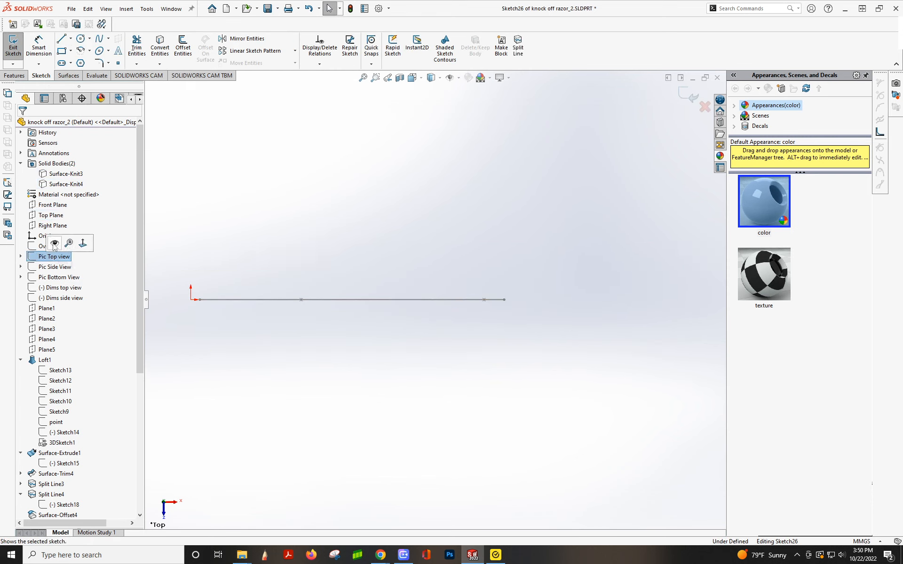
click(55, 247)
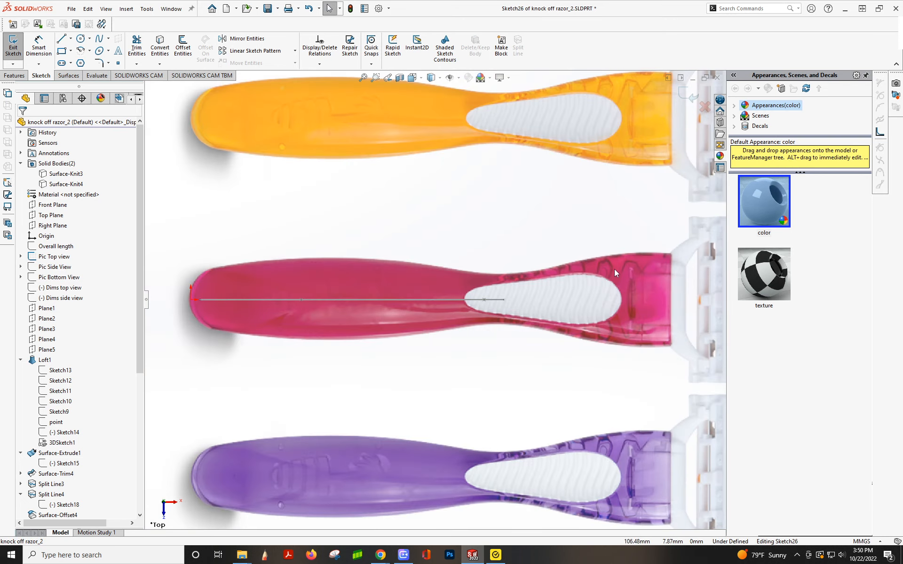
Draw a horizontal centerline about 162 mm long from the origin along the middle of the pink razor.
scroll(614, 269, down, 2)
click(70, 40)
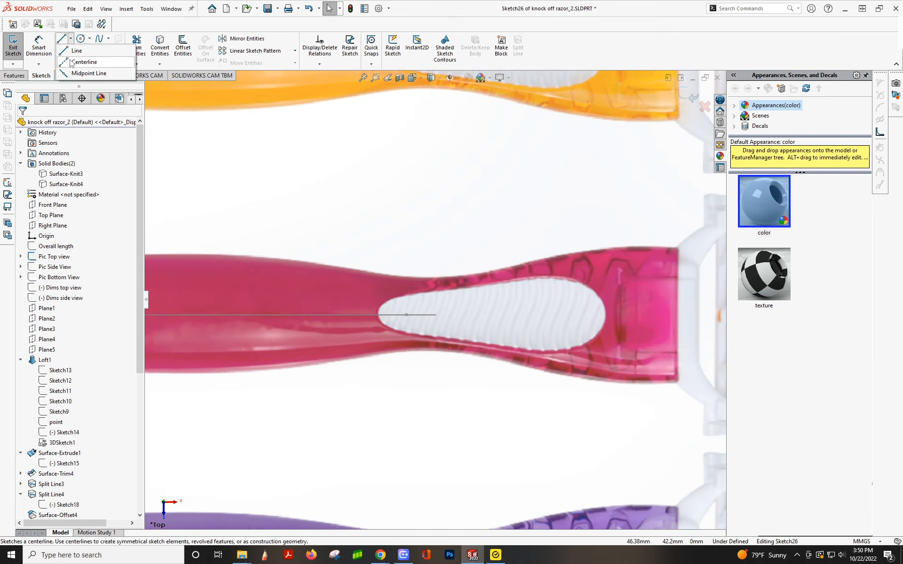
click(83, 61)
scroll(434, 306, up, 2)
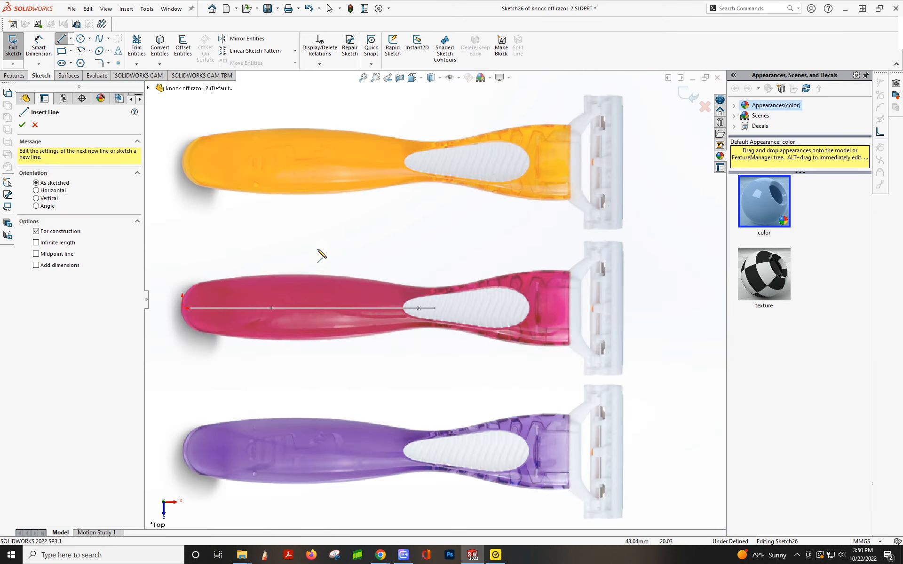
click(183, 308)
click(589, 305)
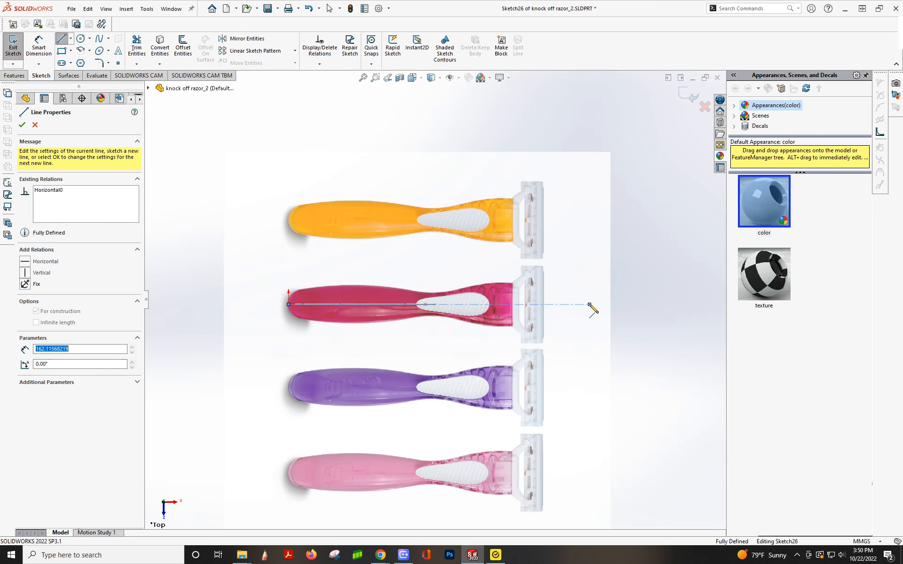
key(Escape)
Sketch a four-point spline about 44 mm long around the white grip's upper half, ending on the centerline at both ends, and select its start handle.
scroll(470, 301, down, 3)
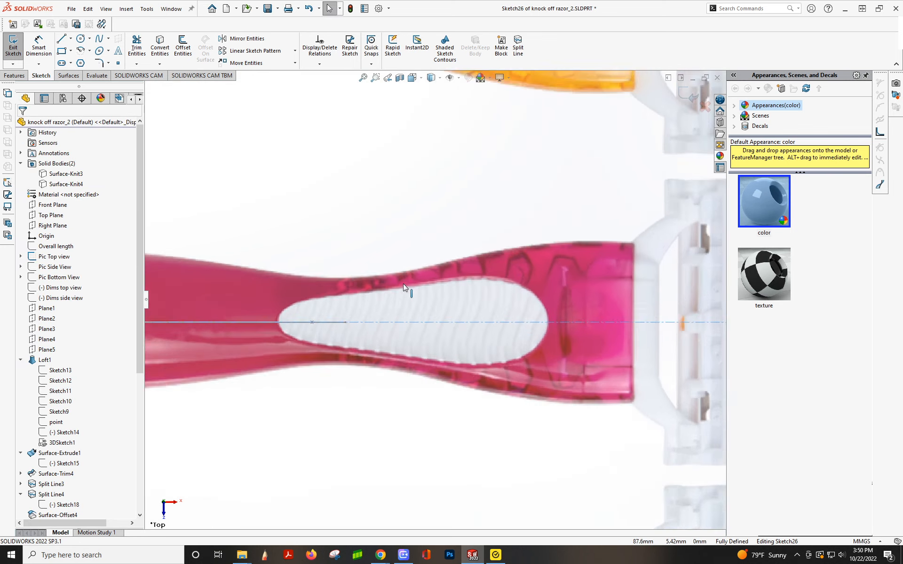
scroll(397, 282, down, 1)
click(100, 39)
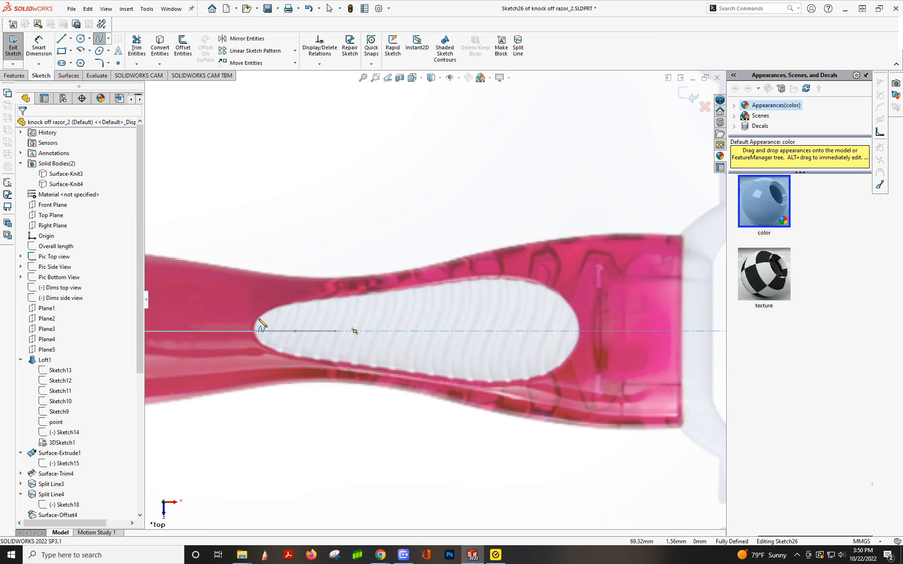
click(255, 331)
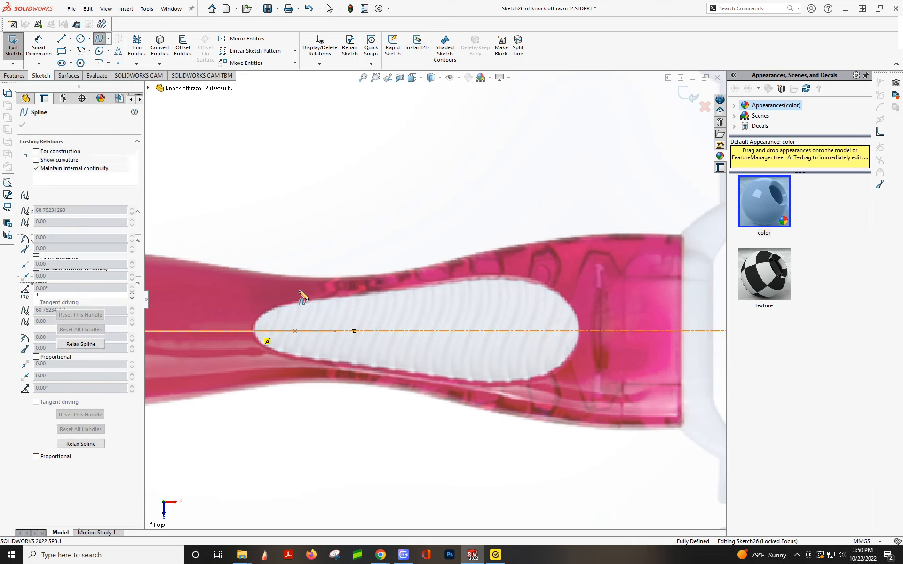
click(293, 303)
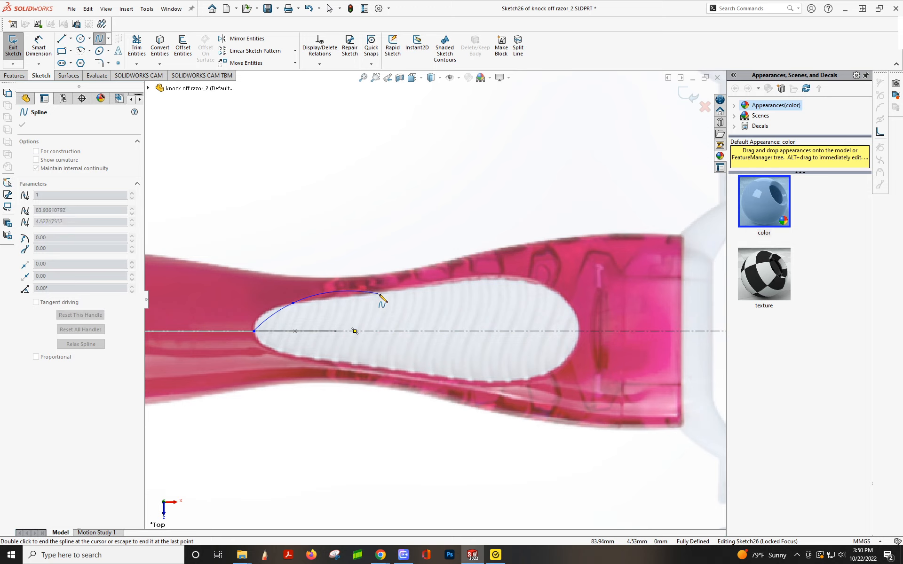
click(497, 277)
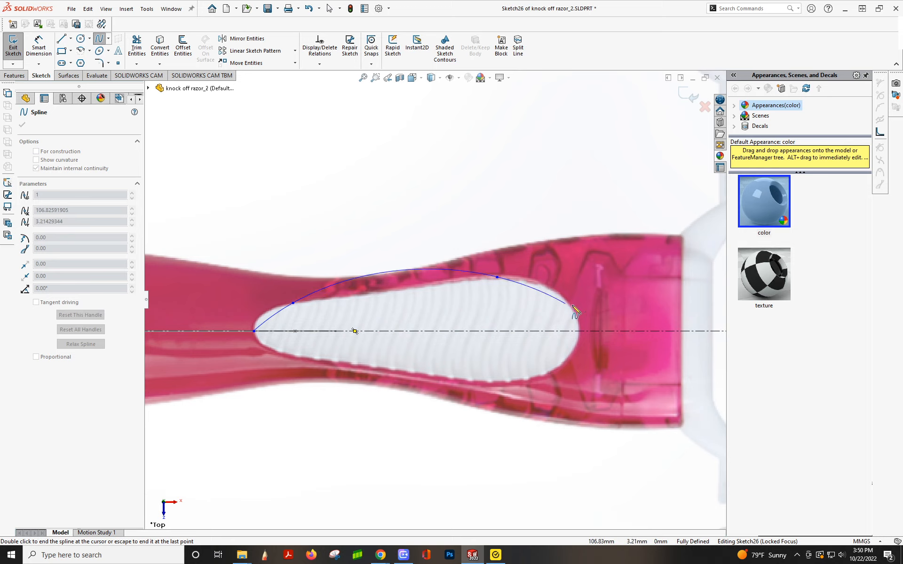
double_click(579, 332)
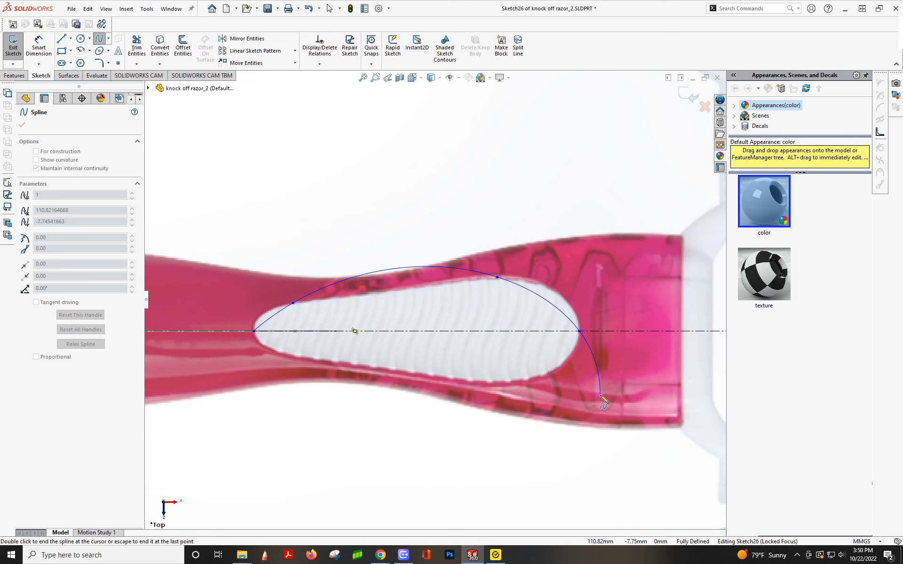
key(Escape)
click(259, 324)
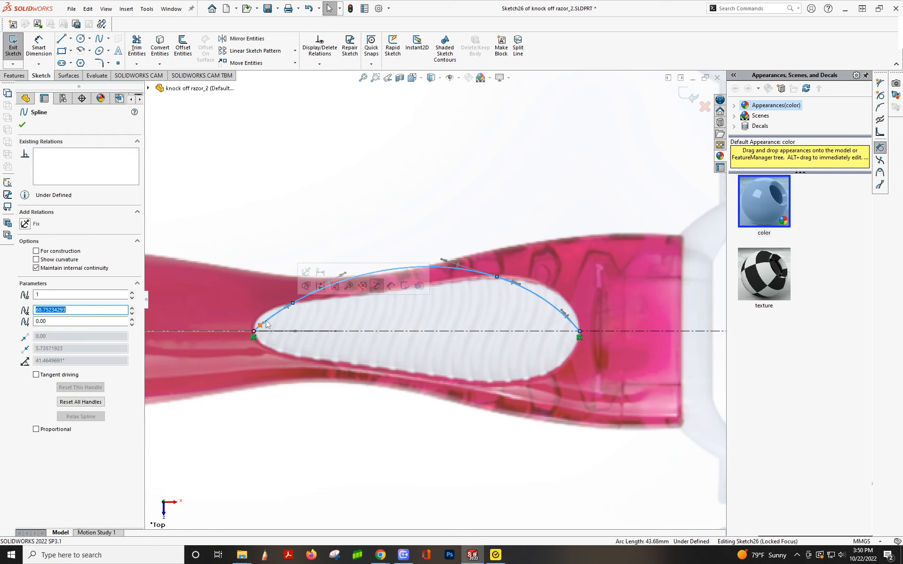
Steepen the tangent handles at both ends of the grip spline and make each of them vertical.
drag(264, 324, 253, 316)
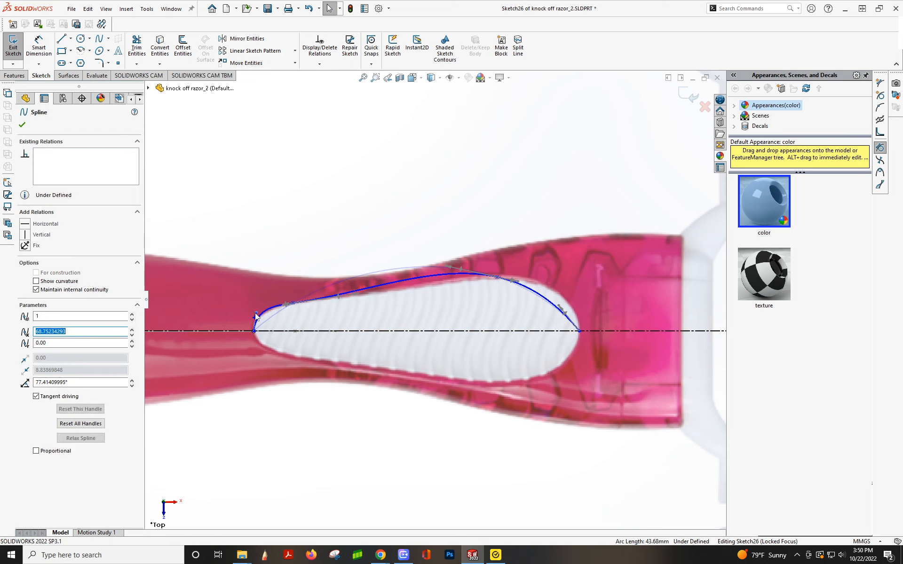
click(26, 235)
drag(557, 310, 577, 312)
click(25, 235)
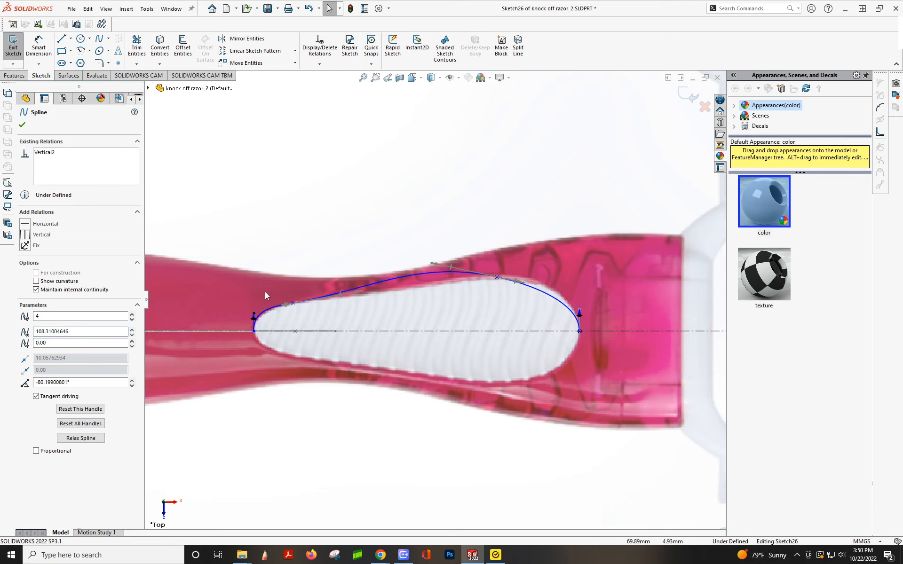
Adjust the tangent handles at all four spline points so the curve follows the upper edge of the white grip.
scroll(315, 291, down, 2)
click(229, 316)
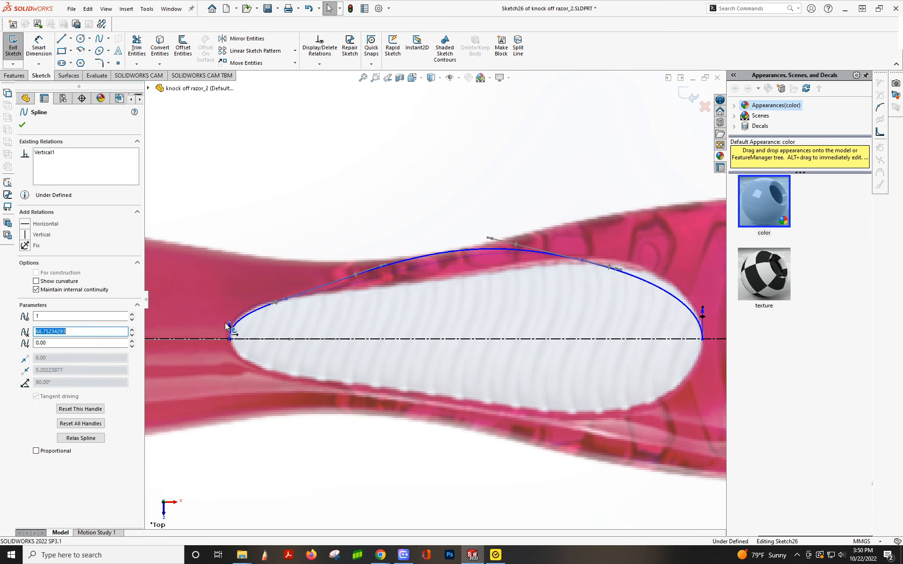
click(386, 272)
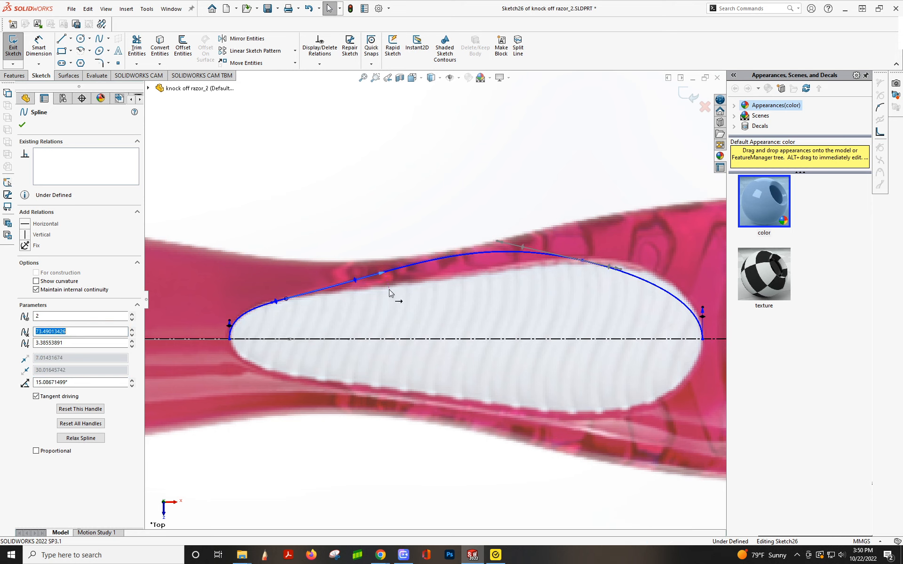
drag(385, 275, 337, 298)
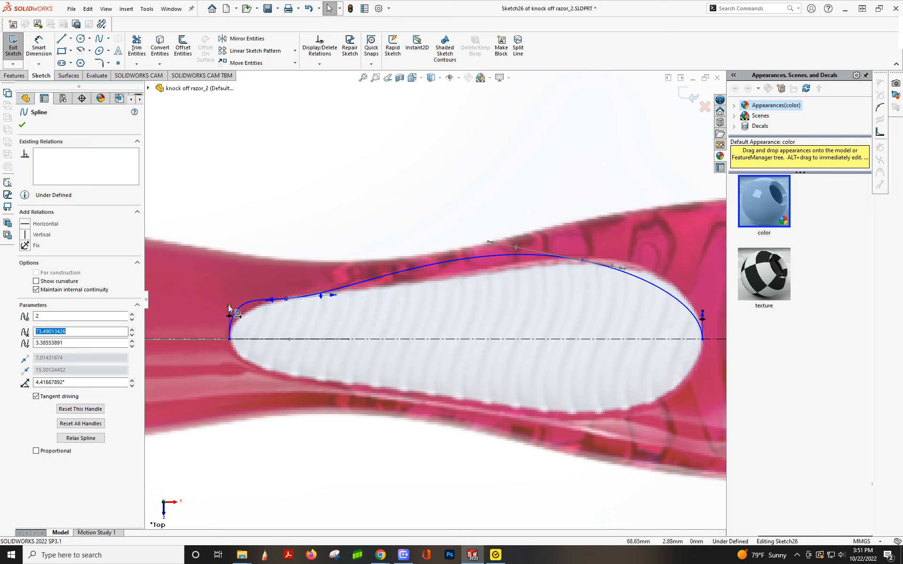
drag(229, 306, 229, 324)
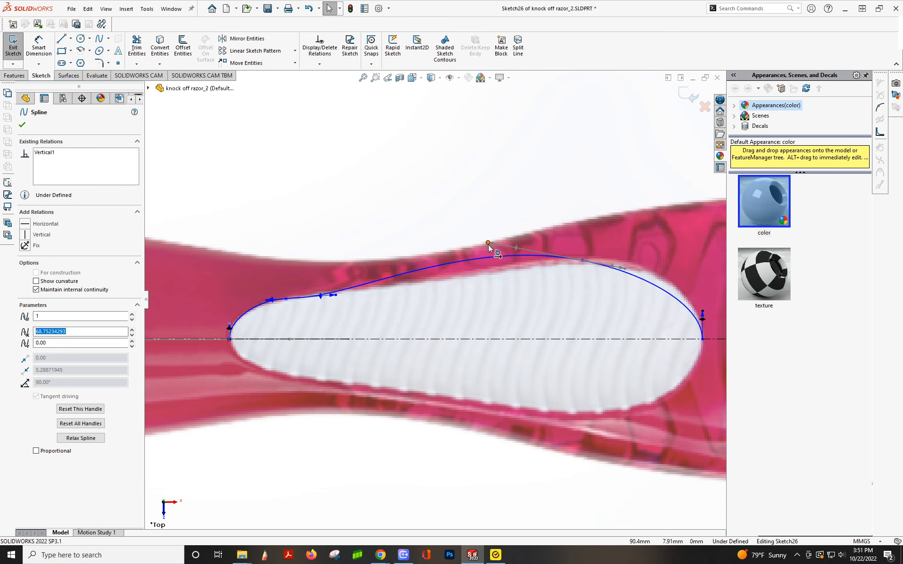
drag(488, 243, 499, 264)
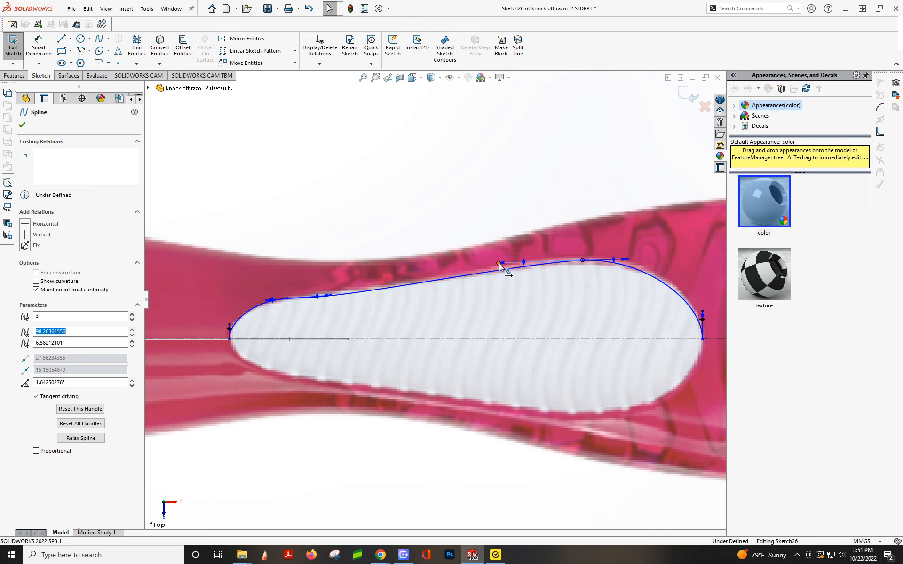
drag(703, 311, 702, 302)
scroll(543, 294, up, 2)
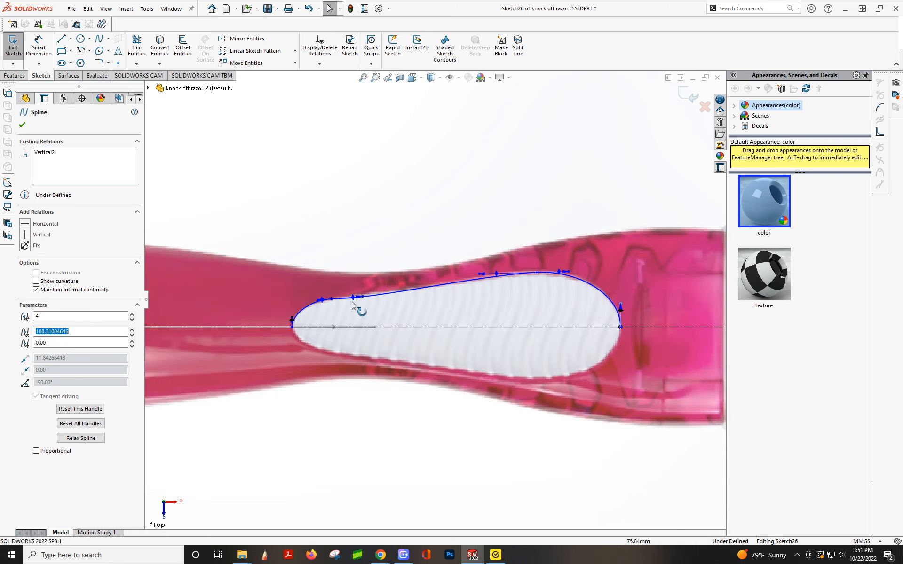
Shorten the facing tangent handles of the spline's two middle points, angling the second point's handle at about 9°, to match the grip edge.
scroll(359, 305, down, 3)
drag(363, 291, 339, 291)
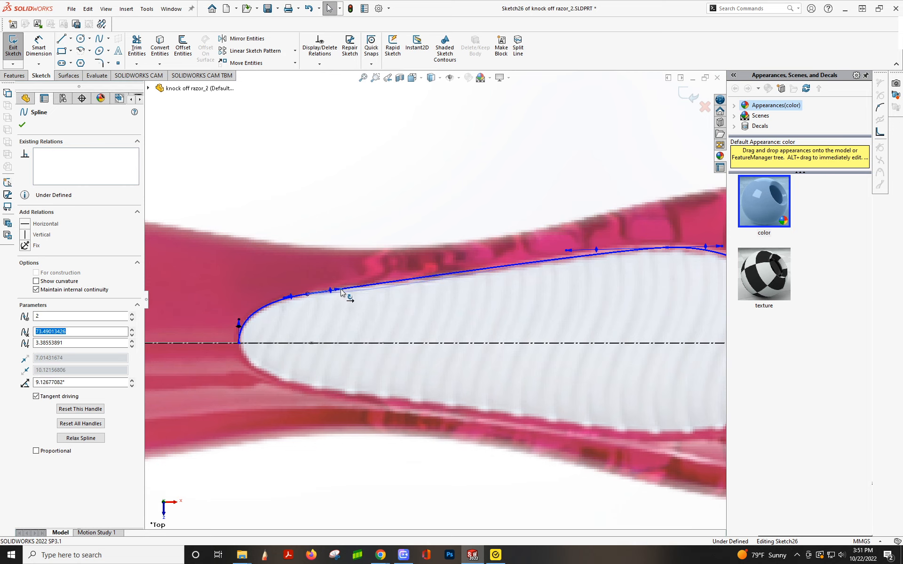
drag(566, 250, 593, 250)
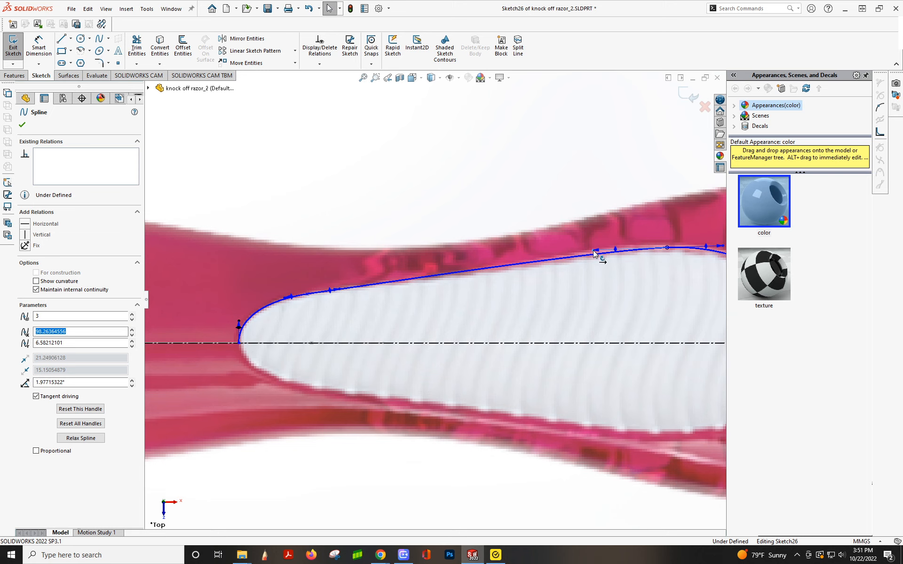
scroll(557, 285, up, 3)
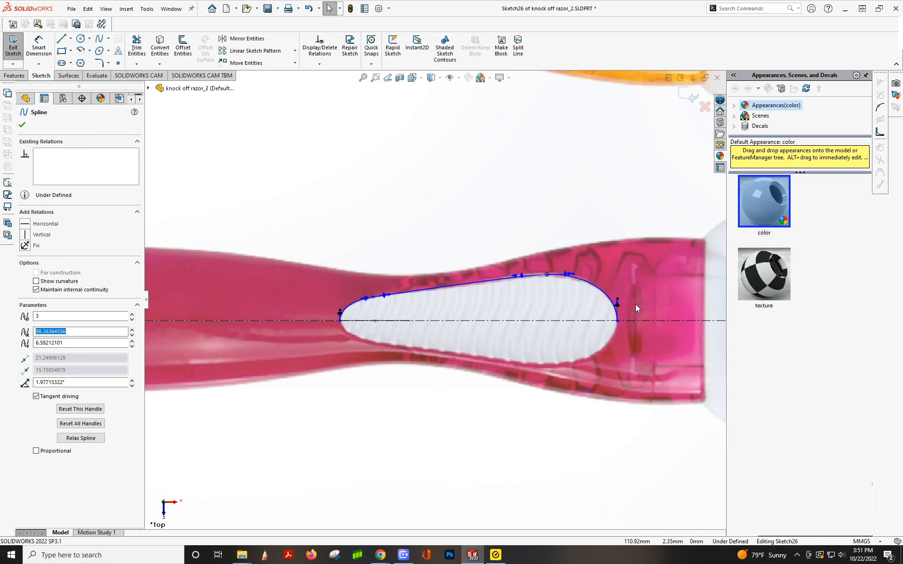
Show the solid bodies again and refine the spline near the narrow end, moving its second point to about X 72.7 mm, Y 3.2 mm.
click(150, 88)
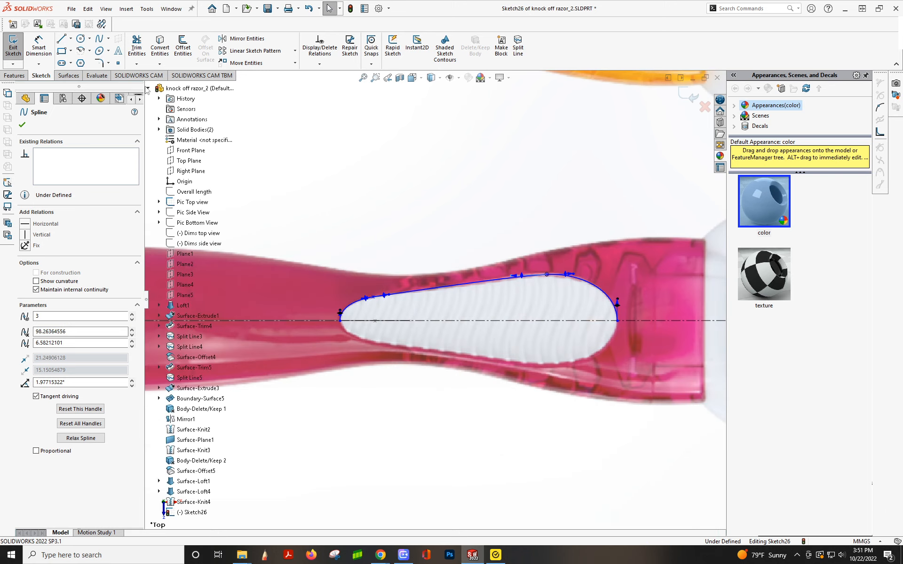
click(194, 116)
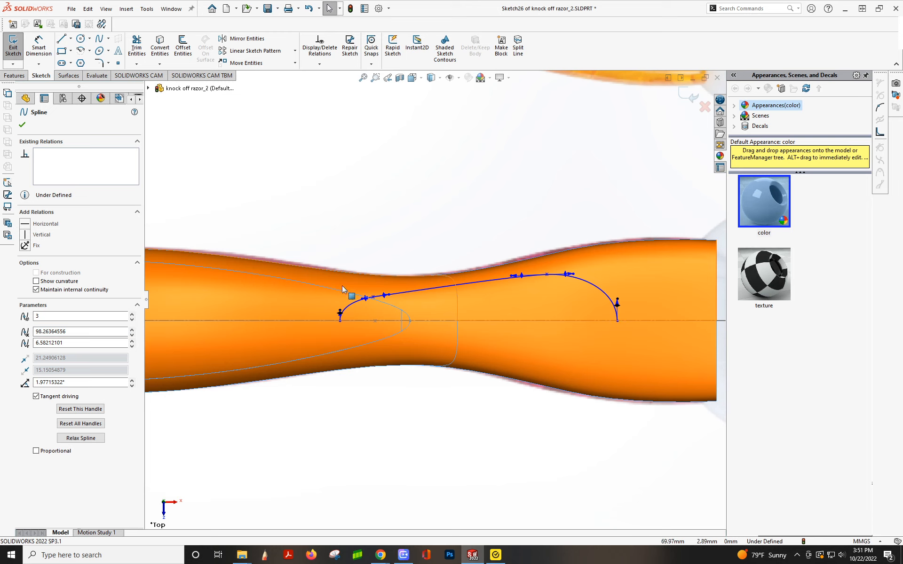
click(341, 313)
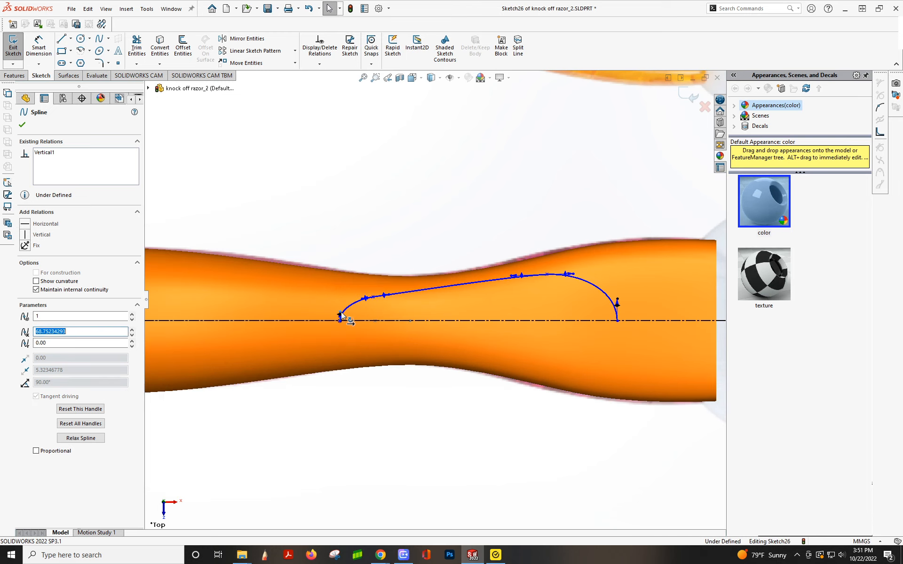
click(389, 295)
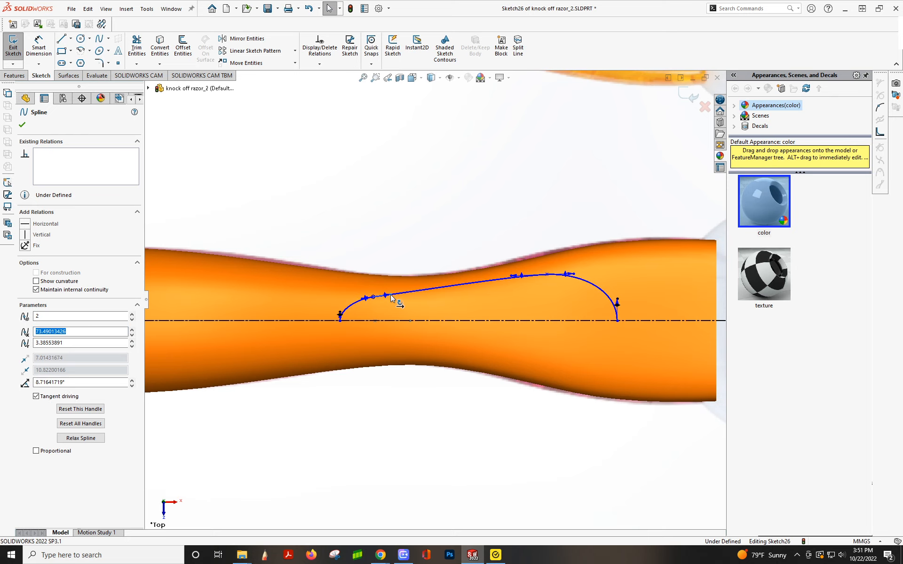
drag(391, 298, 391, 297)
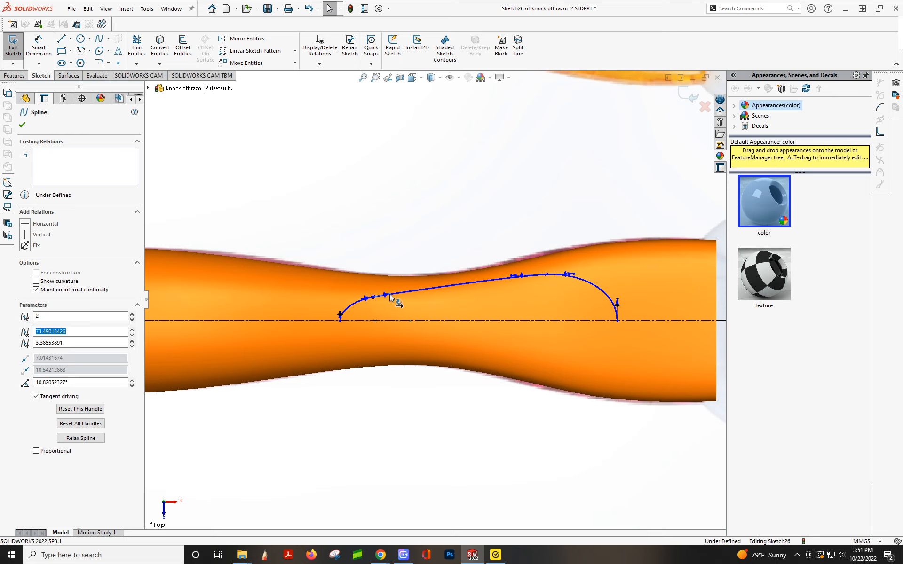
scroll(390, 297, down, 2)
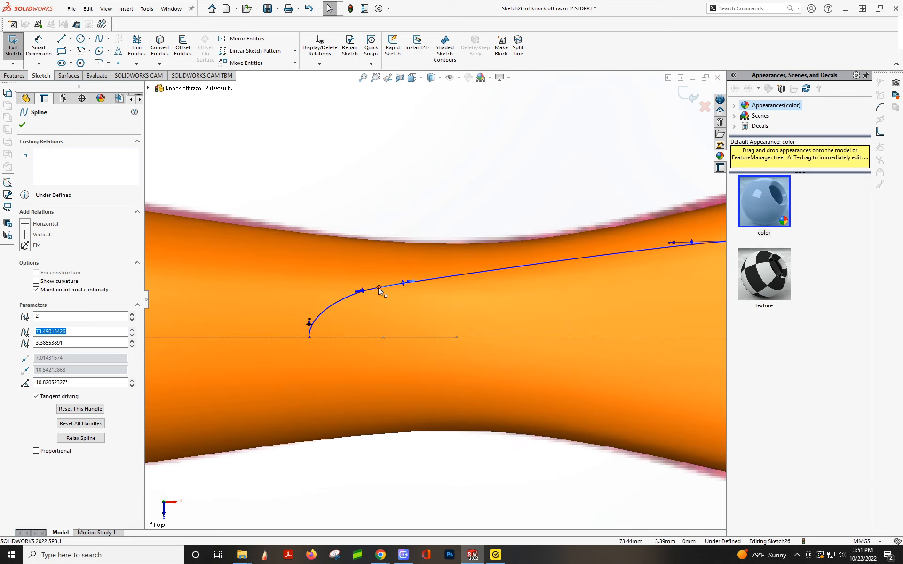
drag(378, 289, 367, 291)
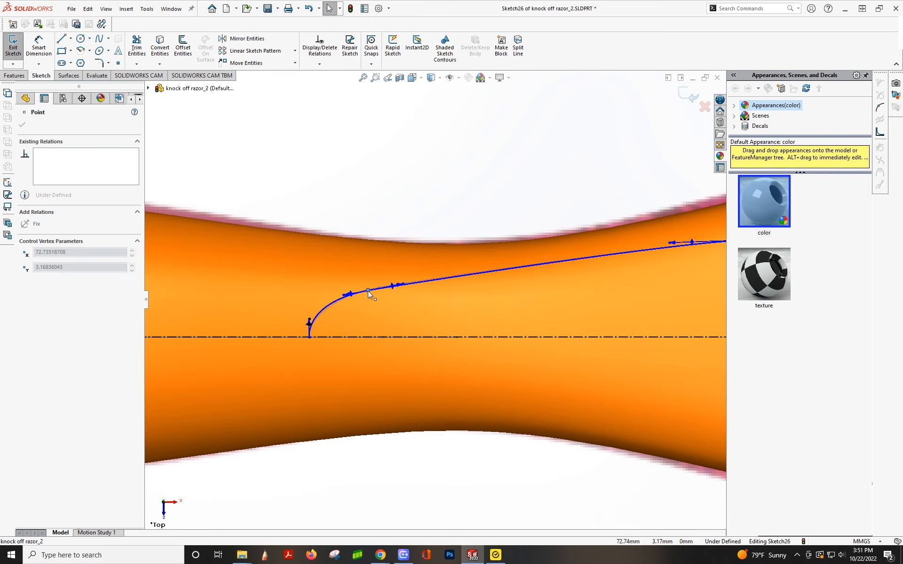
scroll(437, 310, up, 3)
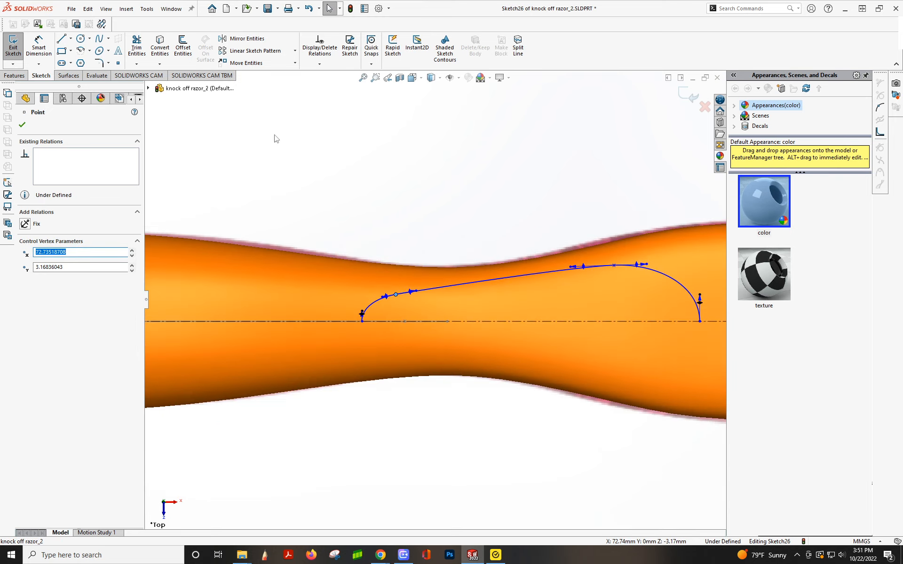
Mirror the grip spline about the horizontal centerline to complete the closed outline.
click(247, 38)
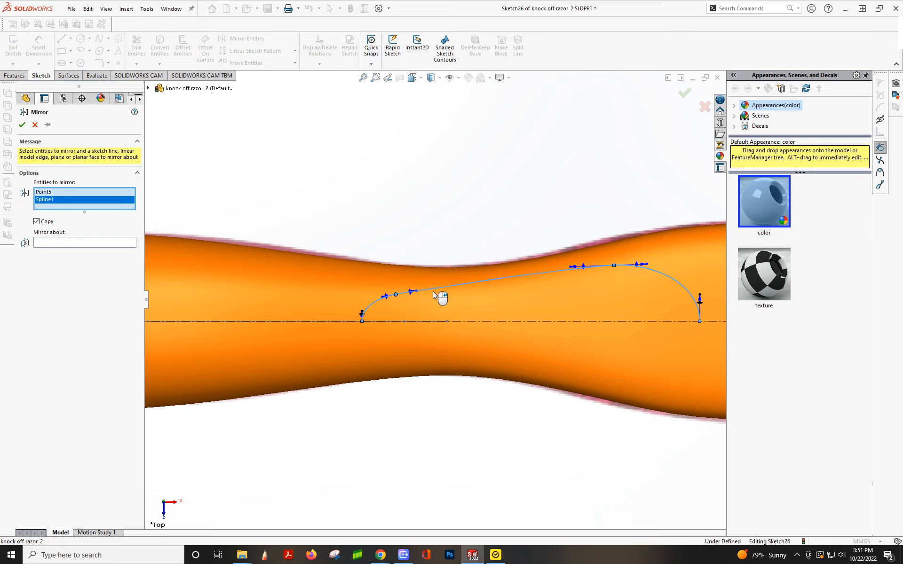
click(109, 241)
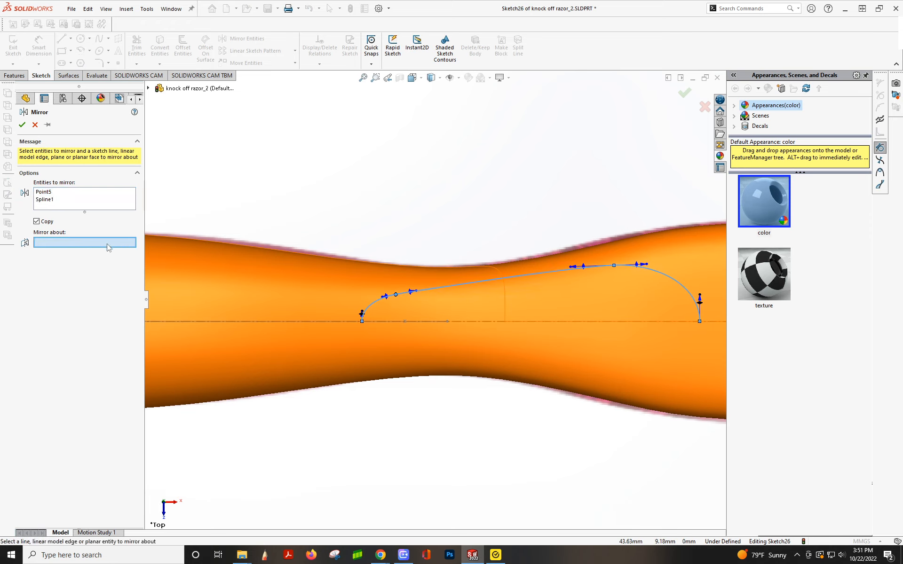
click(488, 321)
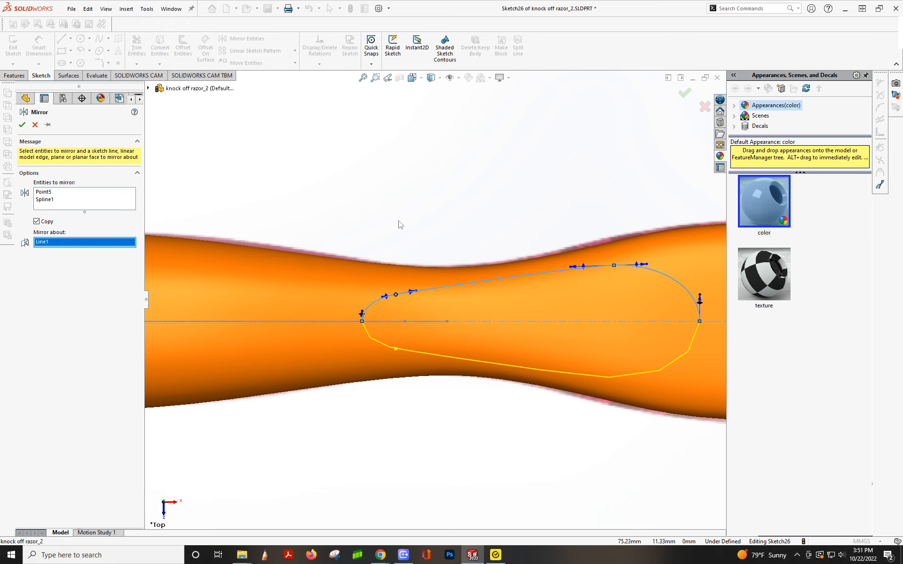
click(22, 124)
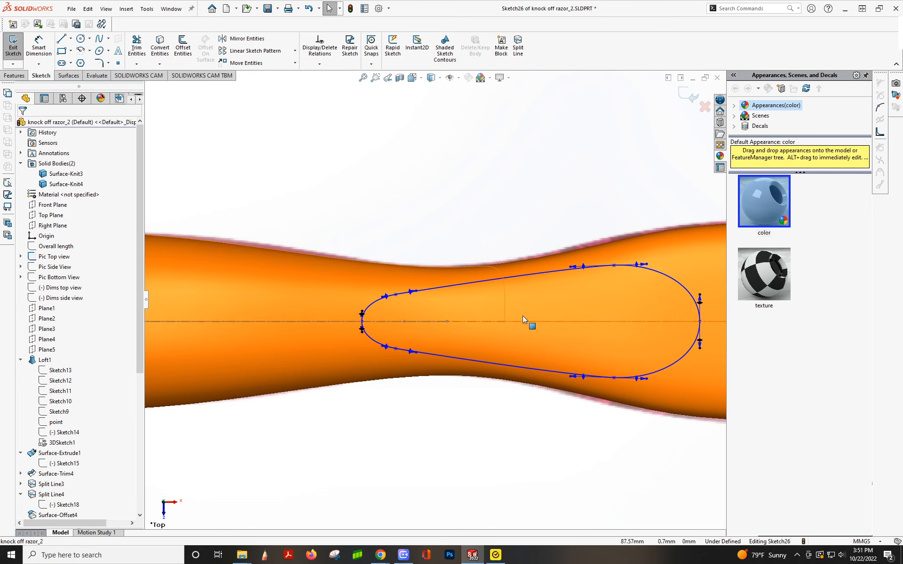
Project the grip outline as a split line onto the two upper faces of the handle.
scroll(522, 315, up, 2)
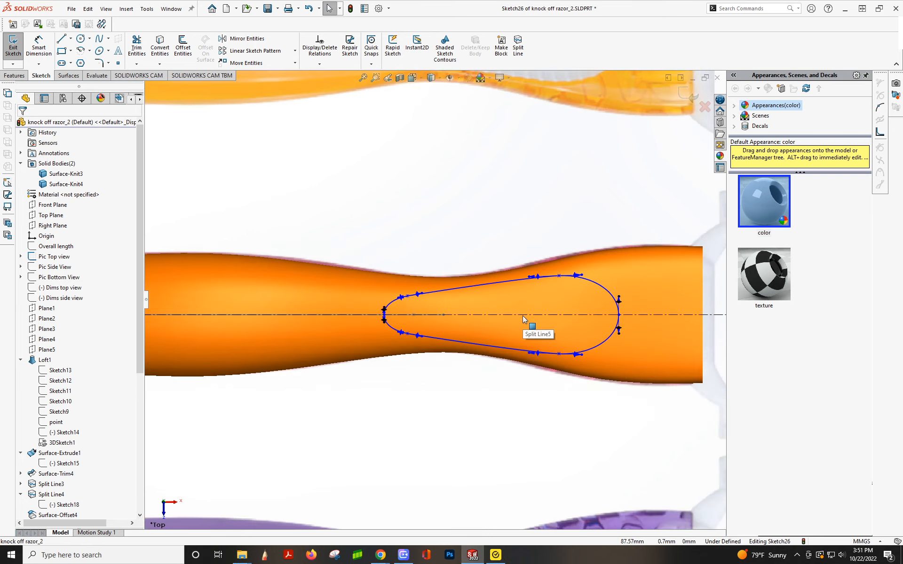
scroll(498, 306, up, 2)
scroll(498, 302, down, 2)
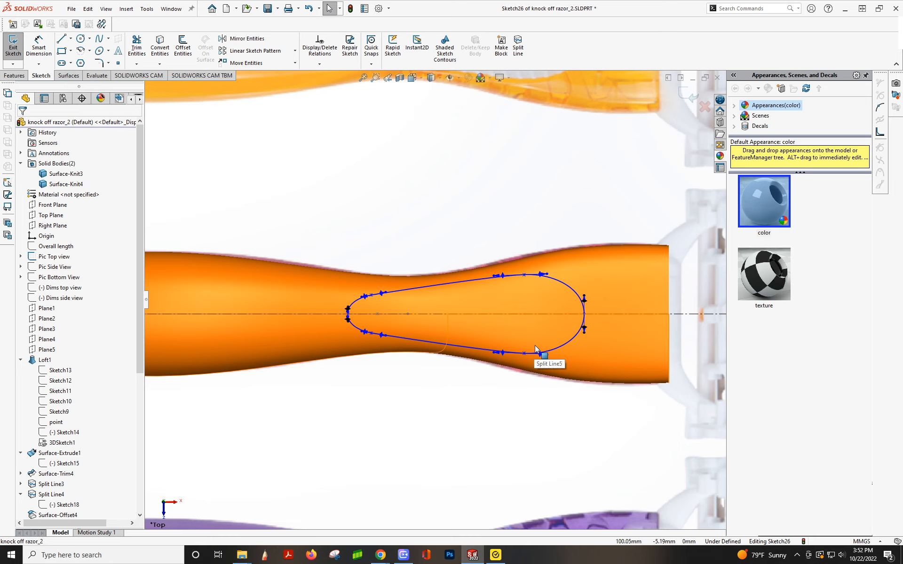
scroll(470, 347, up, 1)
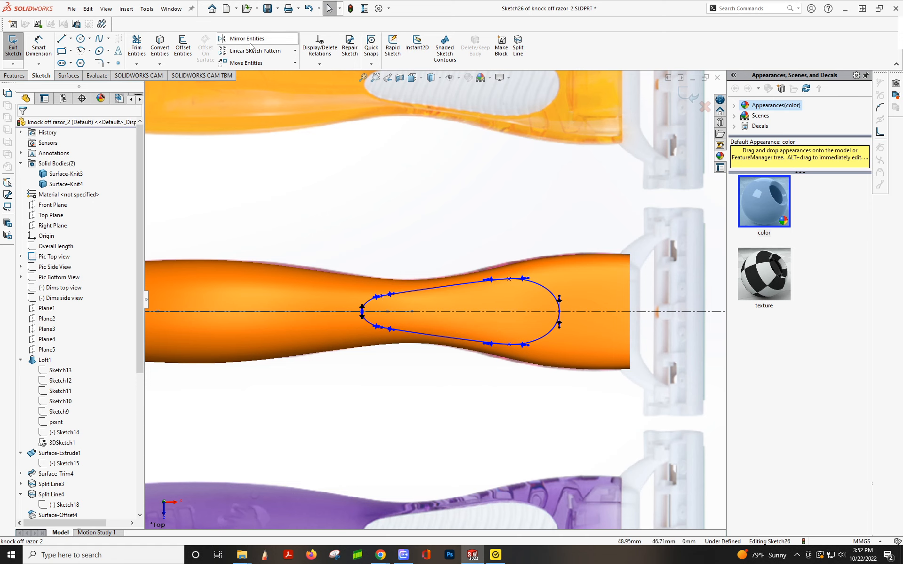
click(69, 76)
click(498, 50)
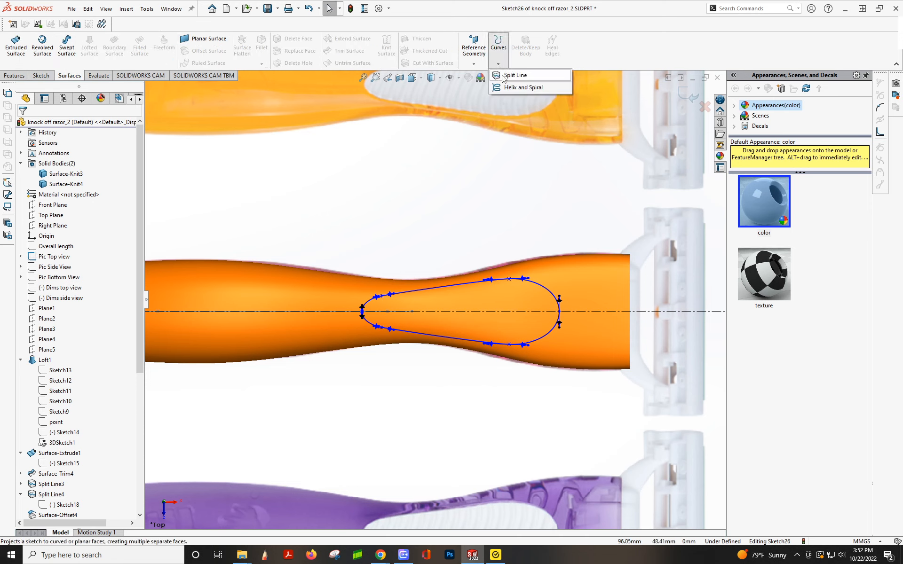
click(503, 76)
click(520, 286)
click(541, 329)
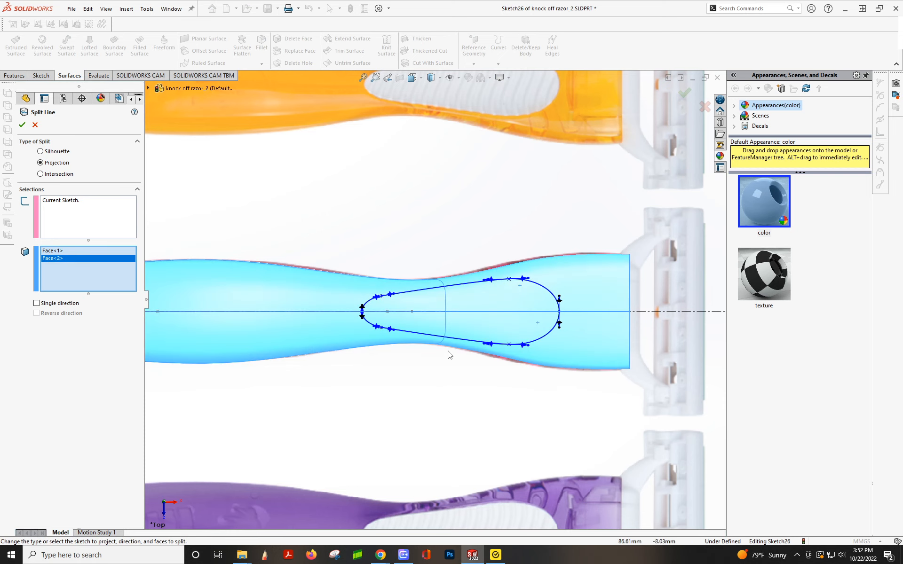
middle_drag(449, 355, 457, 323)
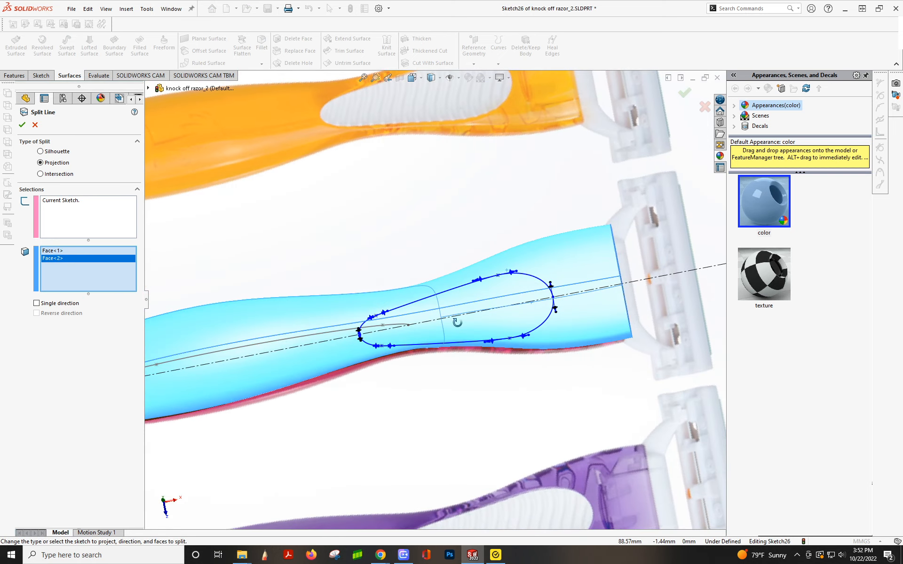
click(22, 124)
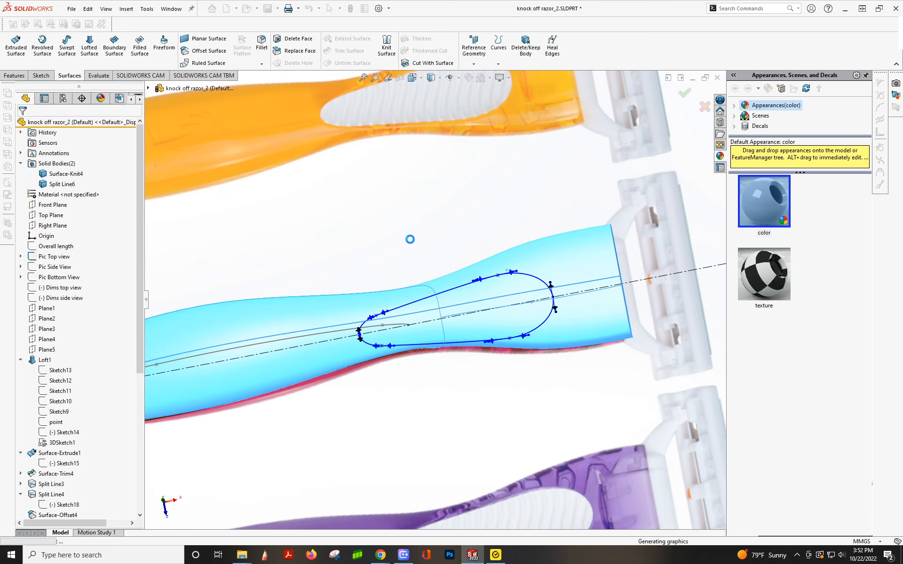
Display the model shaded with edges and start an Offset Surface at 0.00 mm distance.
click(431, 78)
click(434, 94)
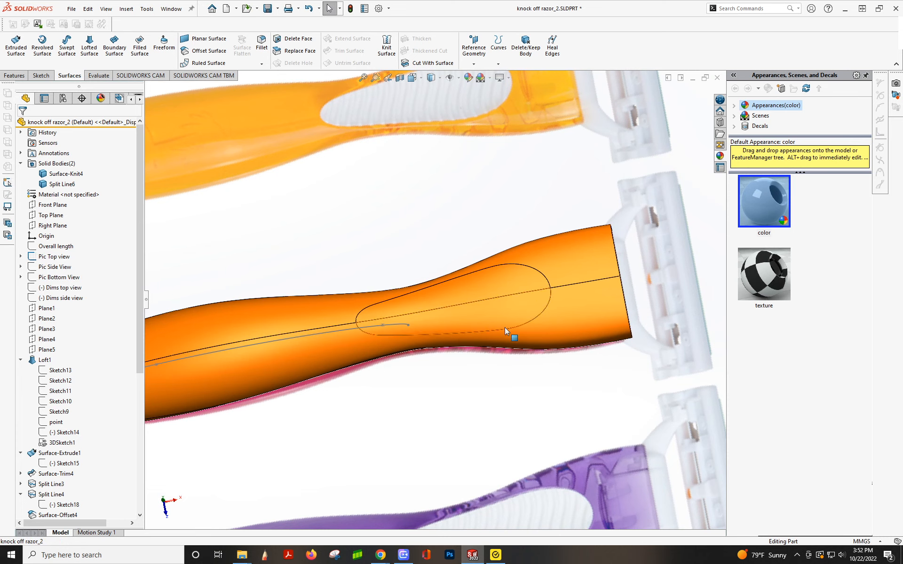
click(212, 55)
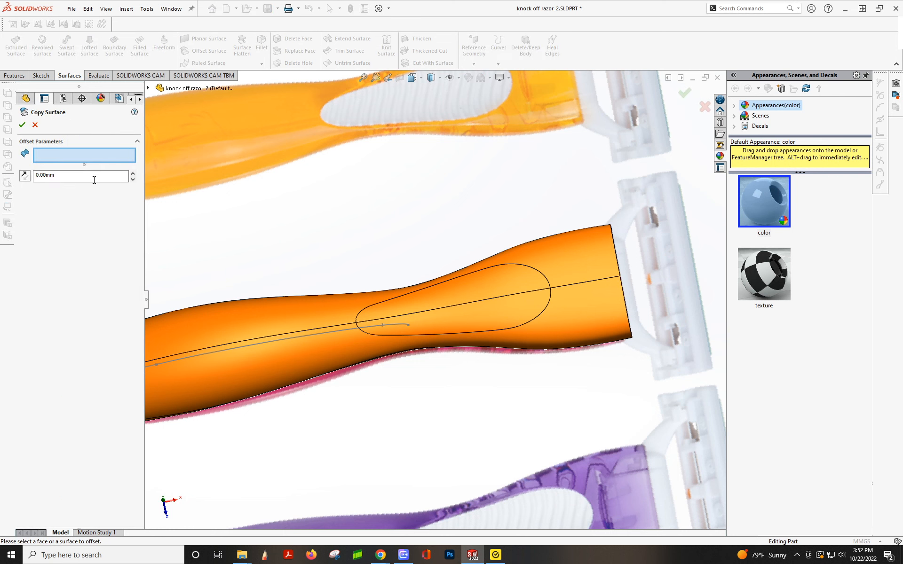
click(447, 286)
click(470, 324)
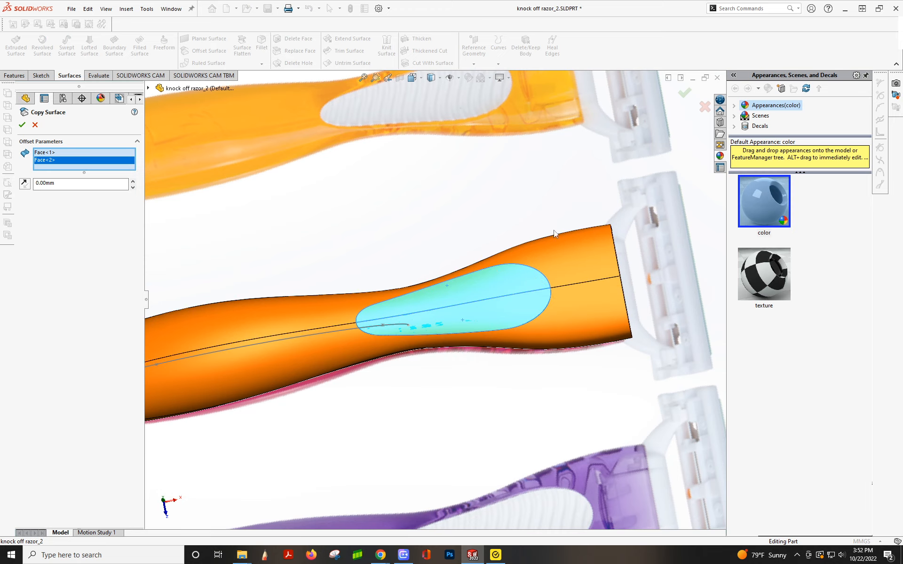
click(518, 281)
click(530, 320)
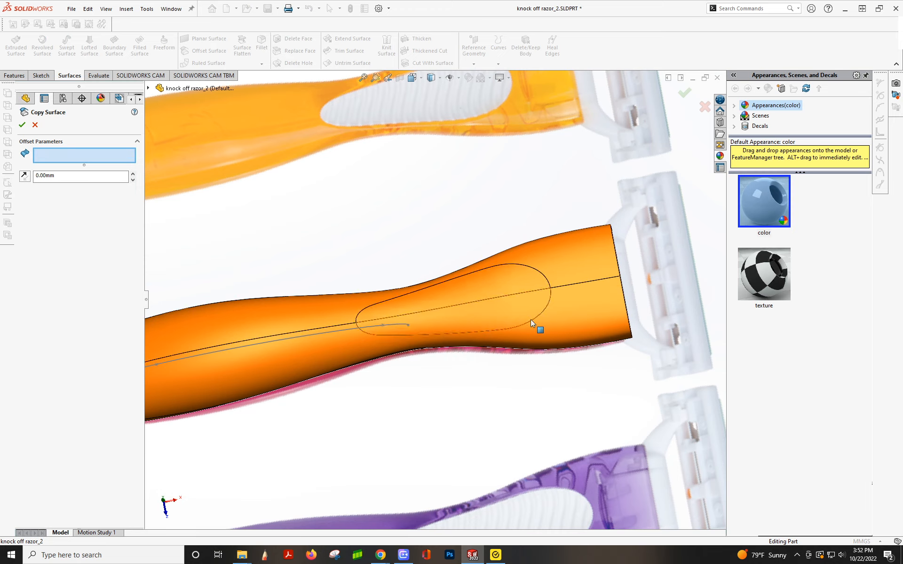
Copy the two upper handle faces surrounding the grip outline as a surface with 0.00 mm offset.
click(571, 256)
click(571, 318)
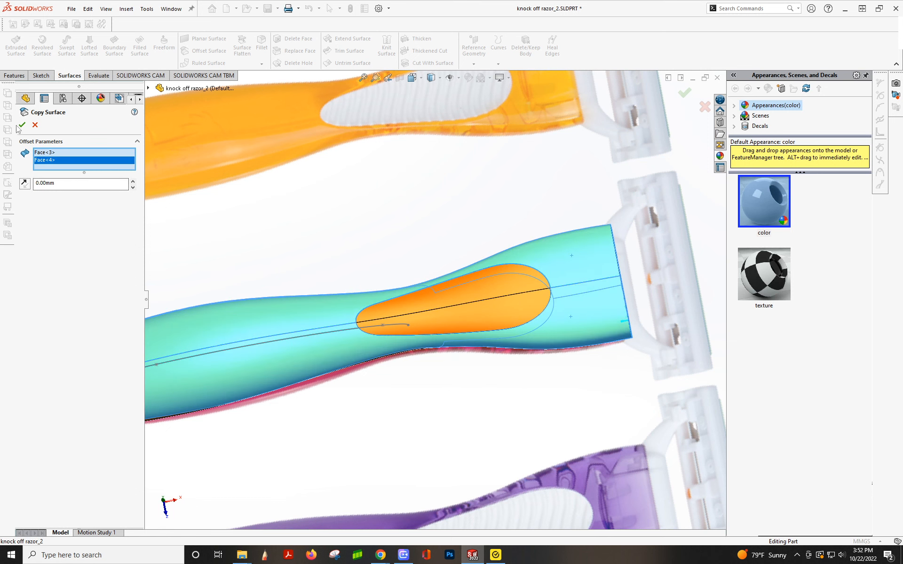
click(684, 93)
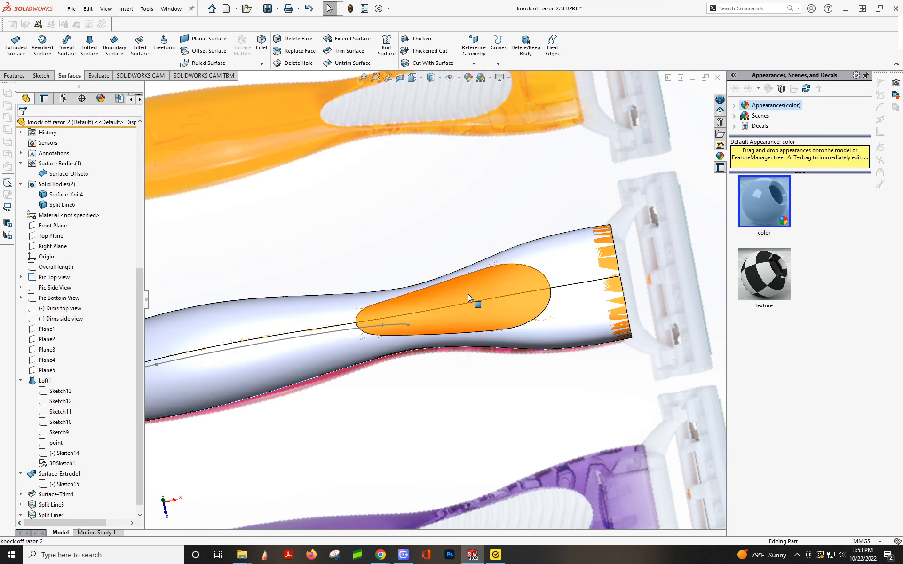
Hide the split solid handle body and the Pic Top view reference sketch.
click(520, 280)
click(510, 266)
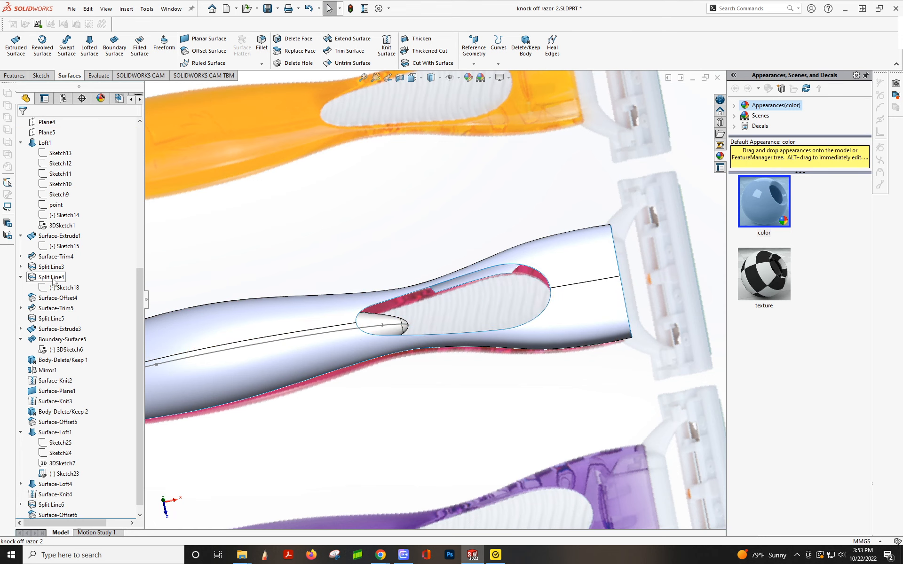
scroll(54, 282, up, 8)
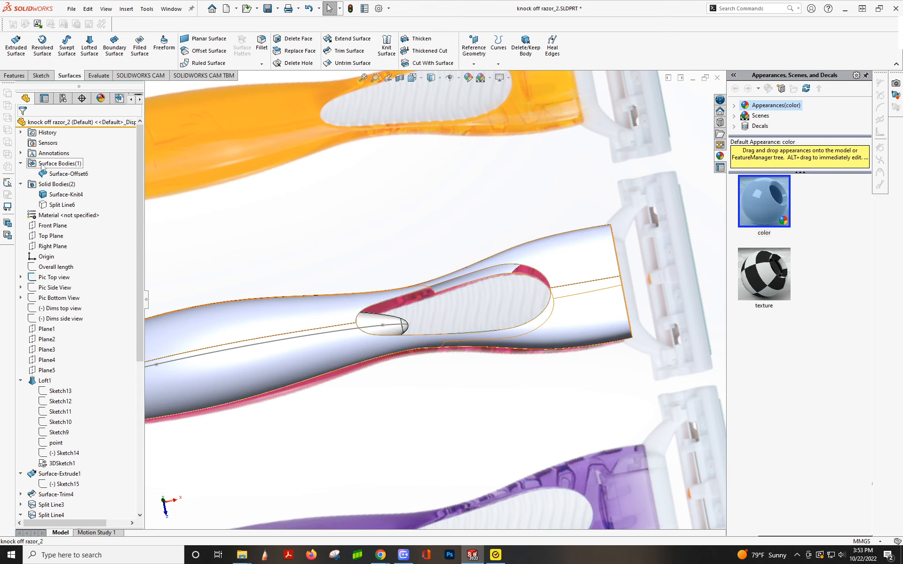
click(54, 277)
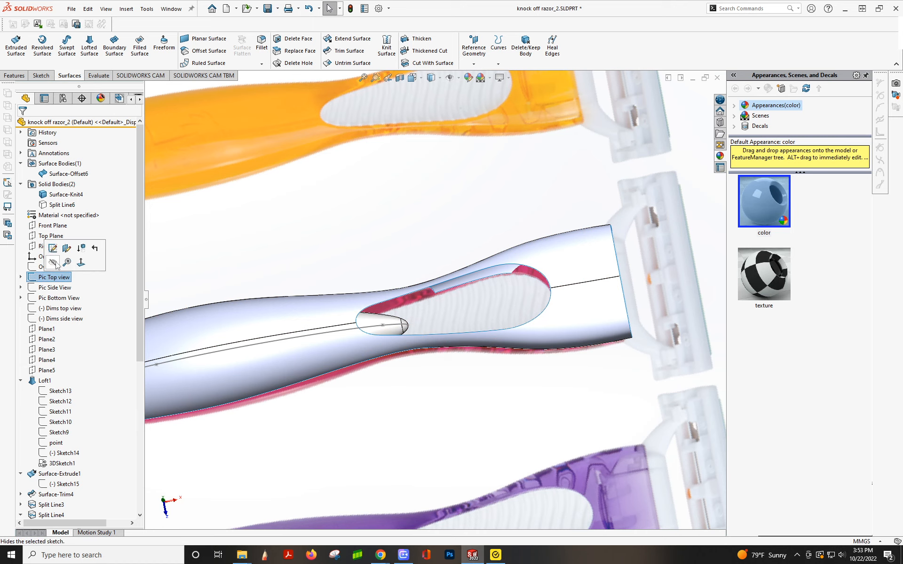
click(52, 263)
mouse_move(389, 312)
middle_down()
mouse_move(404, 242)
mouse_move(389, 168)
mouse_move(385, 87)
mouse_move(395, 81)
mouse_move(394, 128)
mouse_move(433, 292)
mouse_move(451, 314)
mouse_move(455, 246)
mouse_move(463, 282)
mouse_move(482, 308)
mouse_move(461, 471)
middle_up()
click(64, 207)
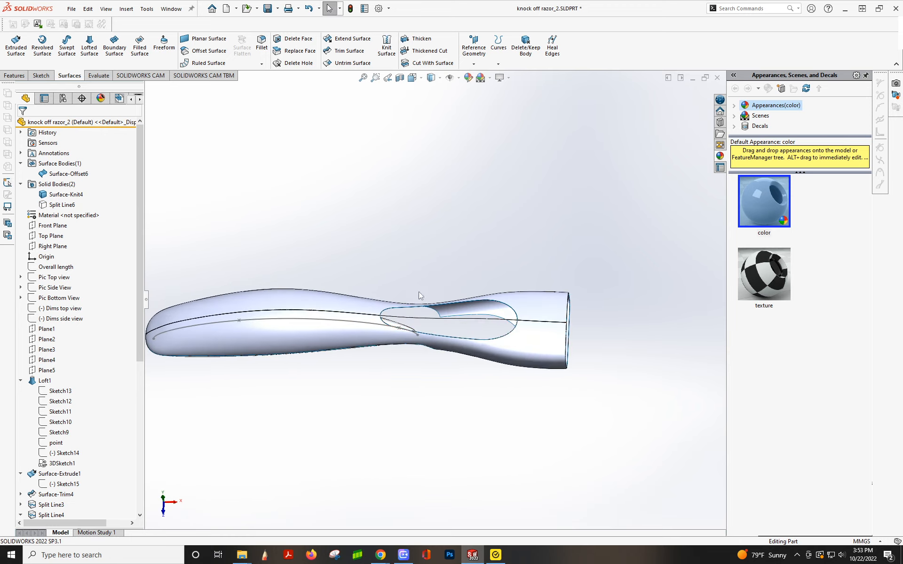
Examine the grip opening in the copied surface and the seam edge running through it from several angles.
mouse_move(455, 322)
middle_down()
mouse_move(468, 371)
mouse_move(450, 276)
mouse_move(461, 280)
mouse_move(461, 252)
mouse_move(462, 324)
mouse_move(442, 315)
mouse_move(497, 251)
mouse_move(472, 325)
middle_up()
scroll(458, 317, down, 3)
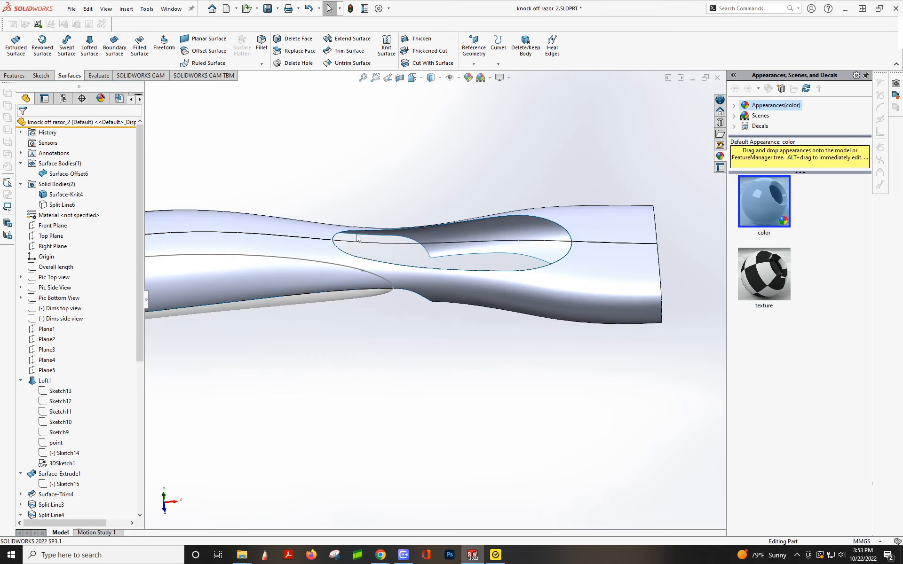
middle_drag(583, 258, 562, 250)
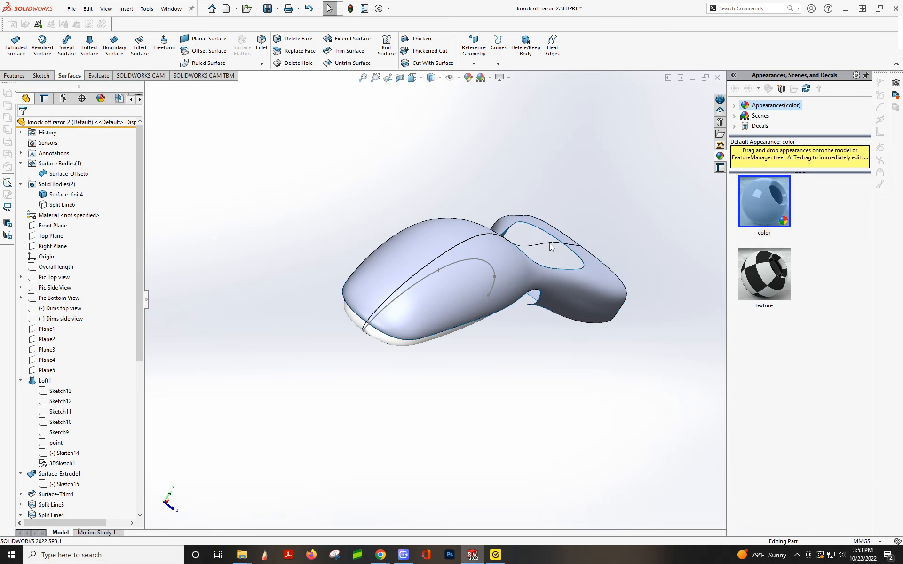
scroll(557, 249, down, 6)
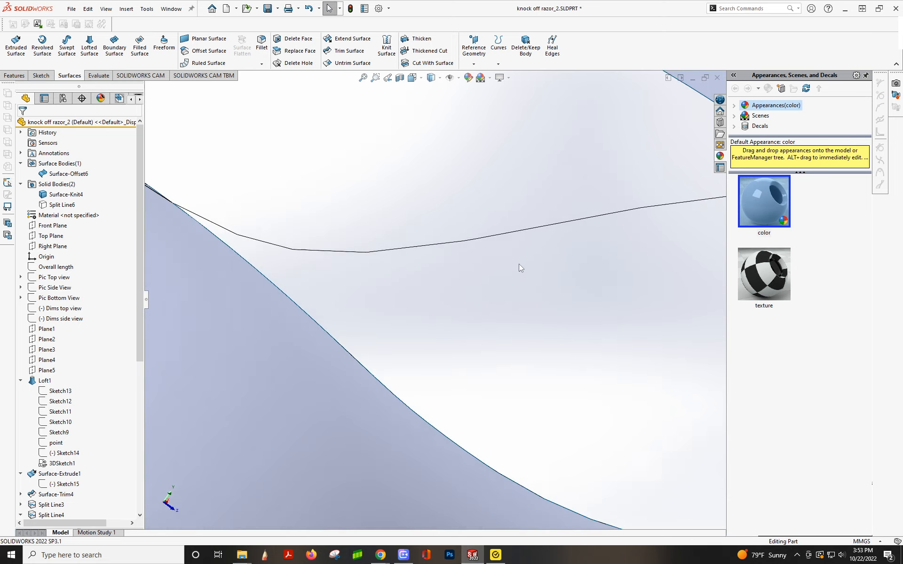
scroll(520, 266, up, 3)
scroll(430, 241, up, 3)
scroll(432, 300, down, 4)
middle_drag(432, 300, 386, 312)
click(374, 295)
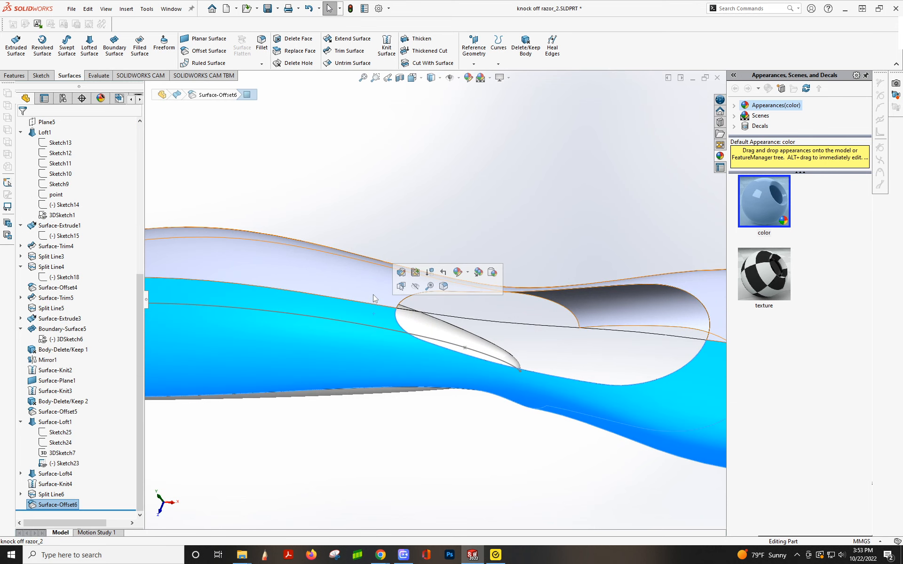
key(Escape)
scroll(499, 301, up, 4)
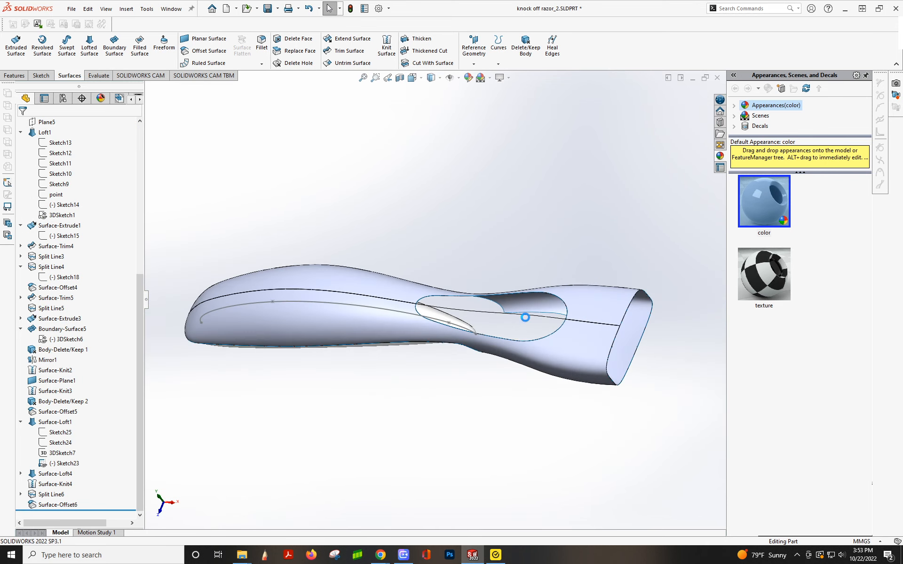
middle_drag(503, 326, 546, 303)
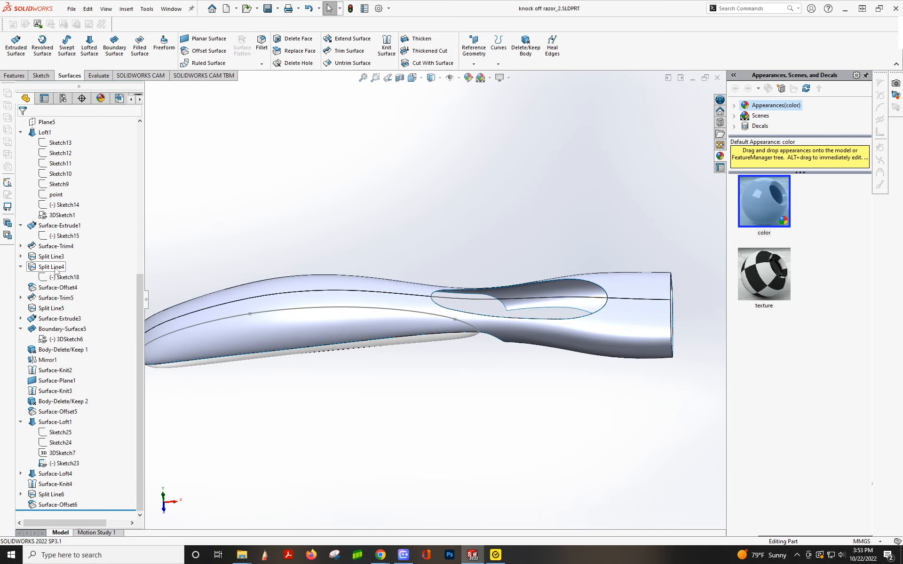
Sketch a two-point spline on the Front Plane above the grip opening, from about X 70.1, Y 14.4 mm to X 108.9, Y 12.7 mm.
scroll(55, 269, up, 8)
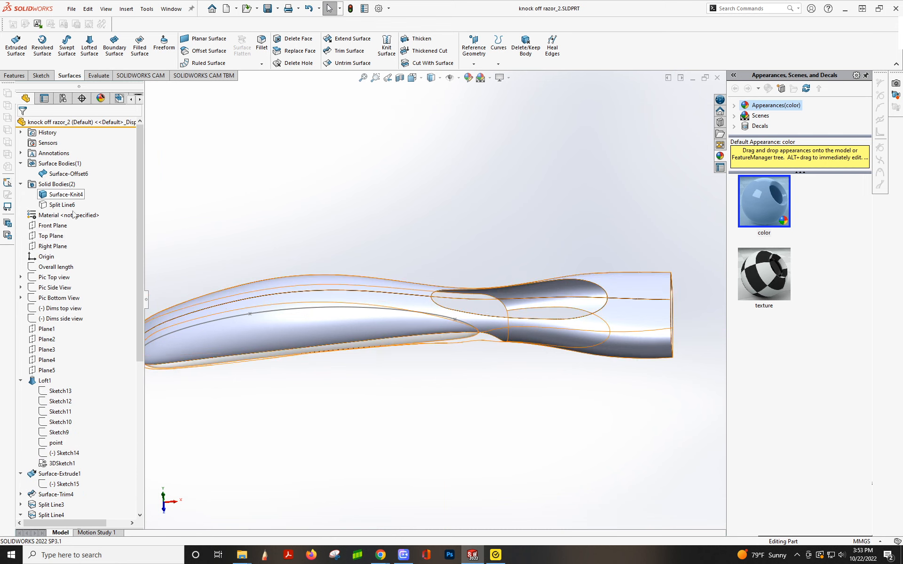
click(51, 226)
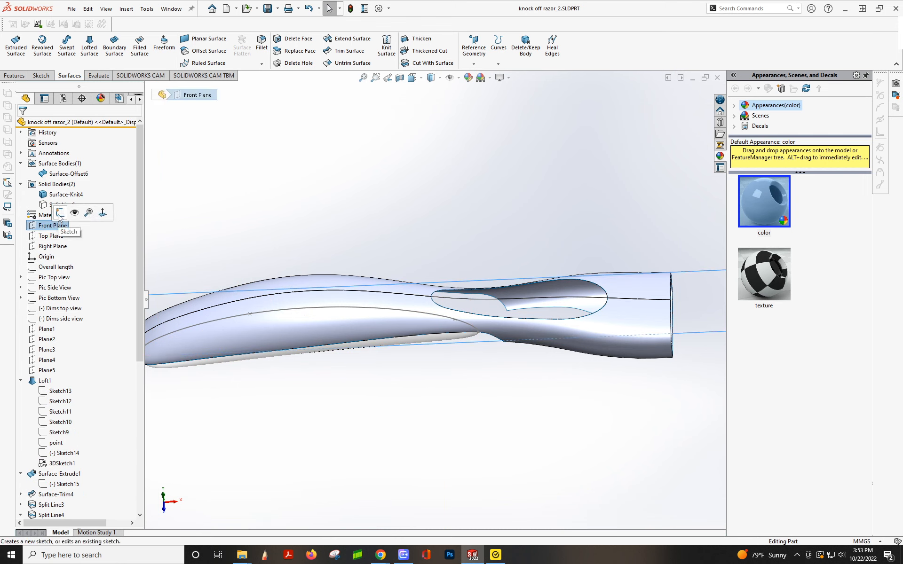
click(60, 213)
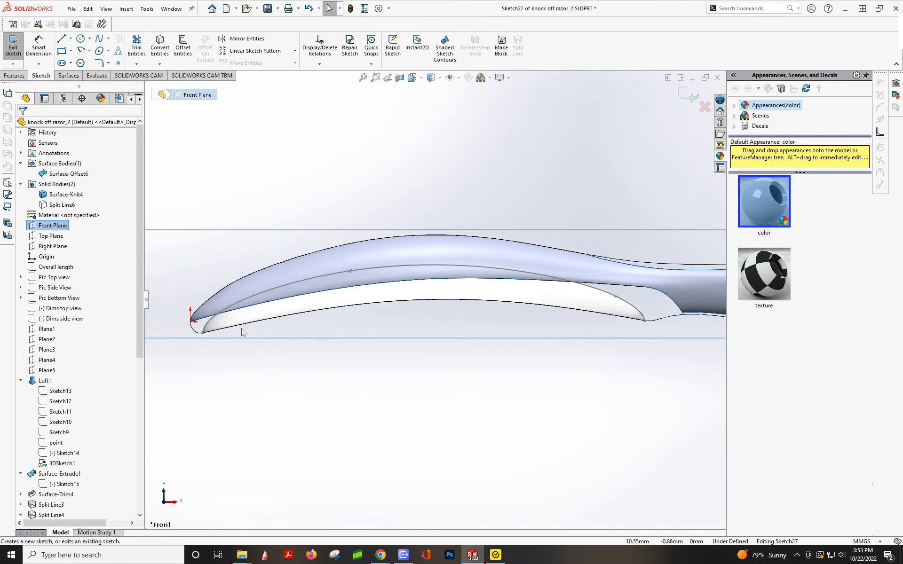
scroll(478, 294, up, 3)
scroll(542, 276, down, 6)
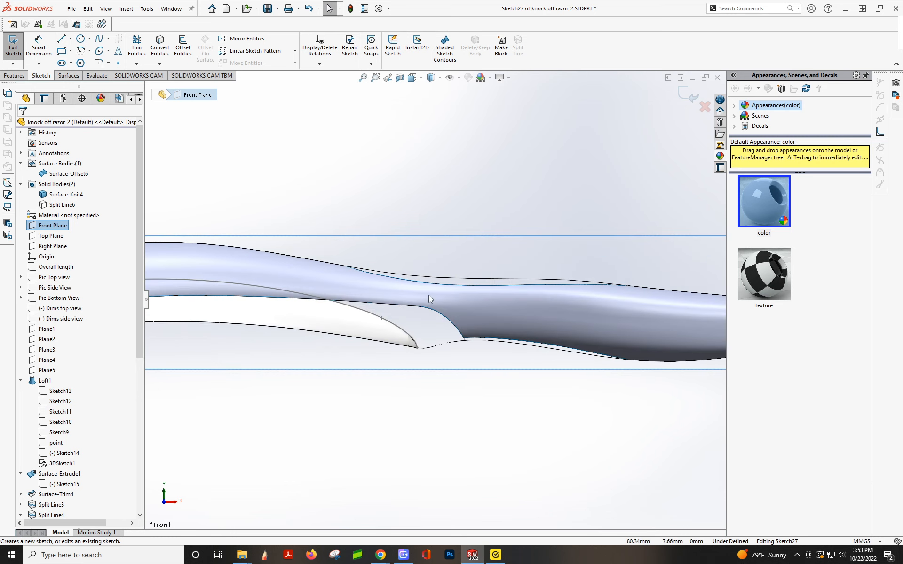
click(99, 39)
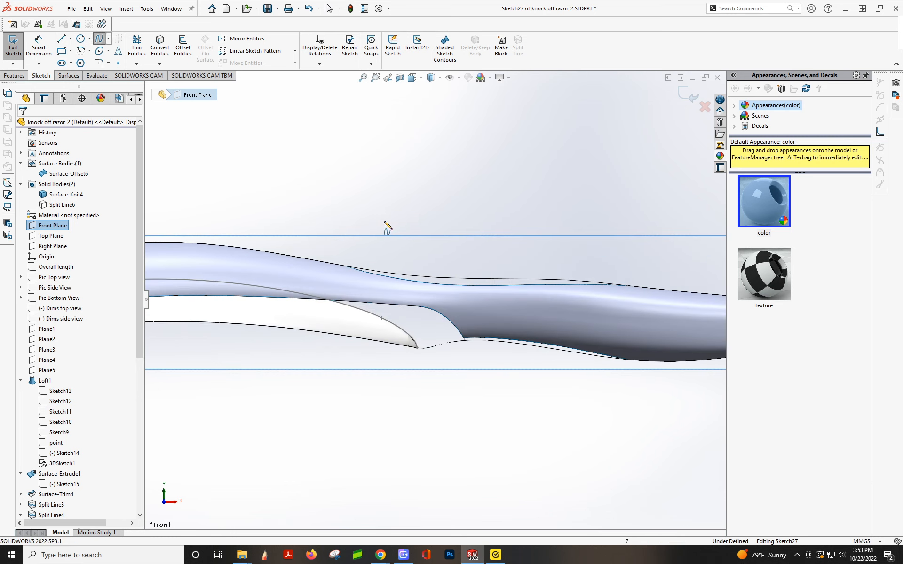
click(356, 246)
click(632, 258)
key(Escape)
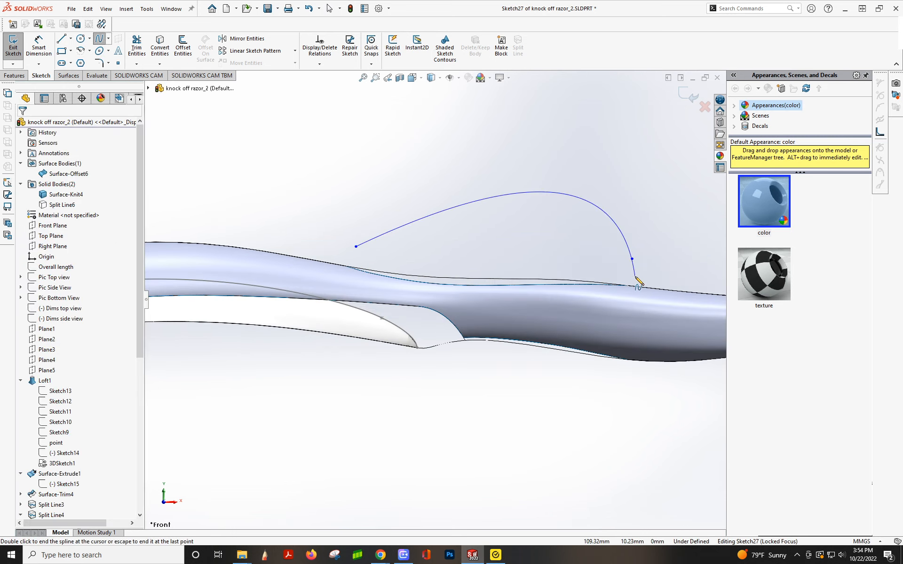
Convert the surface seam edge at the narrow end of the opening and merge the spline's start point with its endpoint.
click(356, 247)
mouse_move(358, 249)
middle_down()
mouse_move(343, 373)
mouse_move(361, 240)
middle_up()
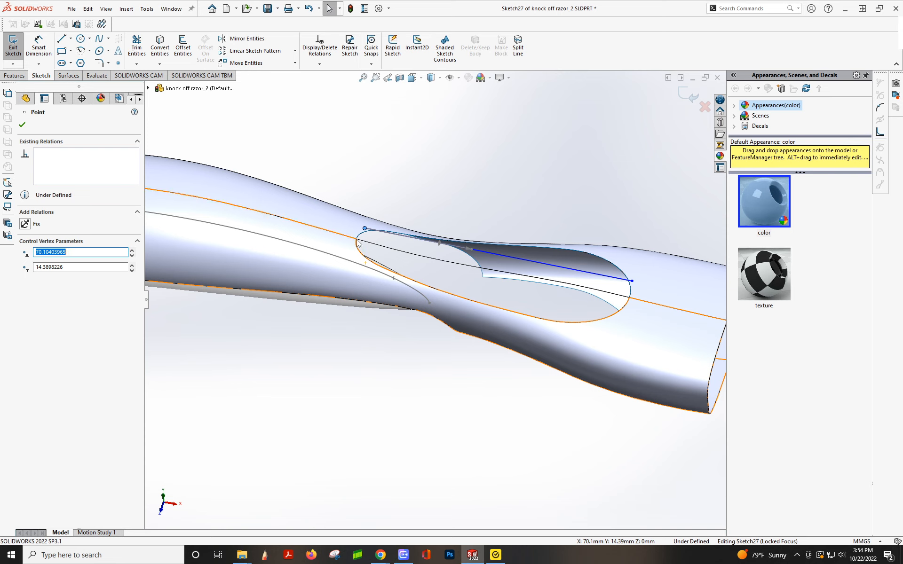
scroll(365, 254, down, 2)
mouse_move(365, 252)
middle_down()
mouse_move(360, 259)
mouse_move(375, 263)
middle_up()
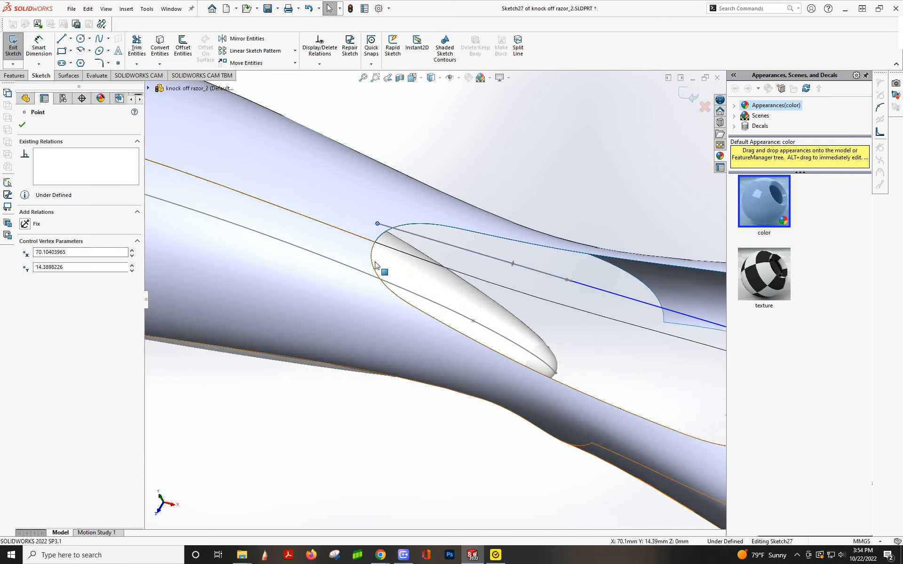
scroll(361, 245, down, 4)
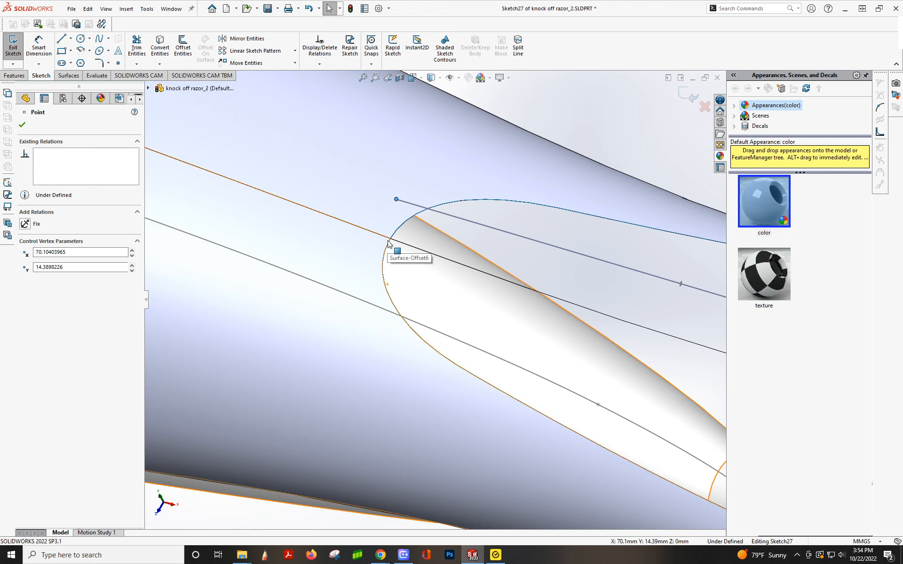
click(418, 206)
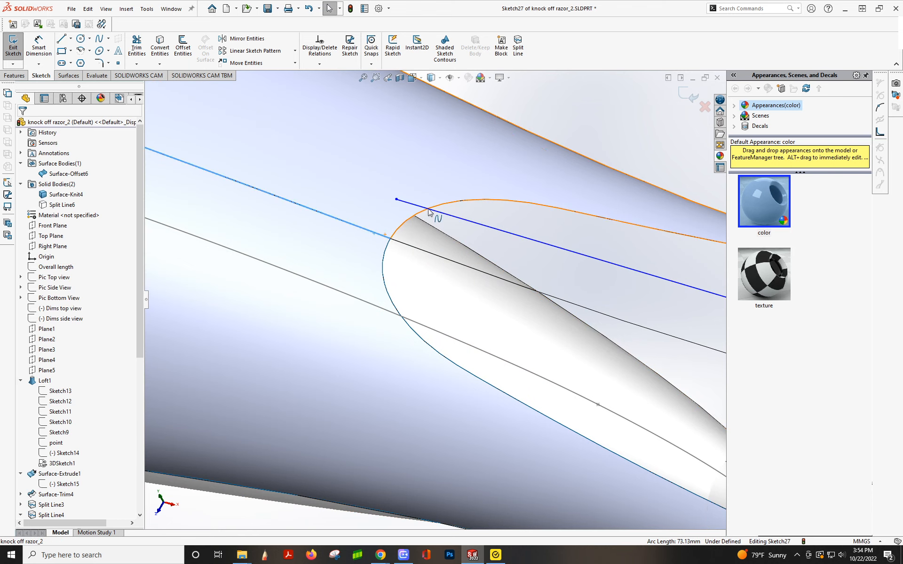
click(377, 234)
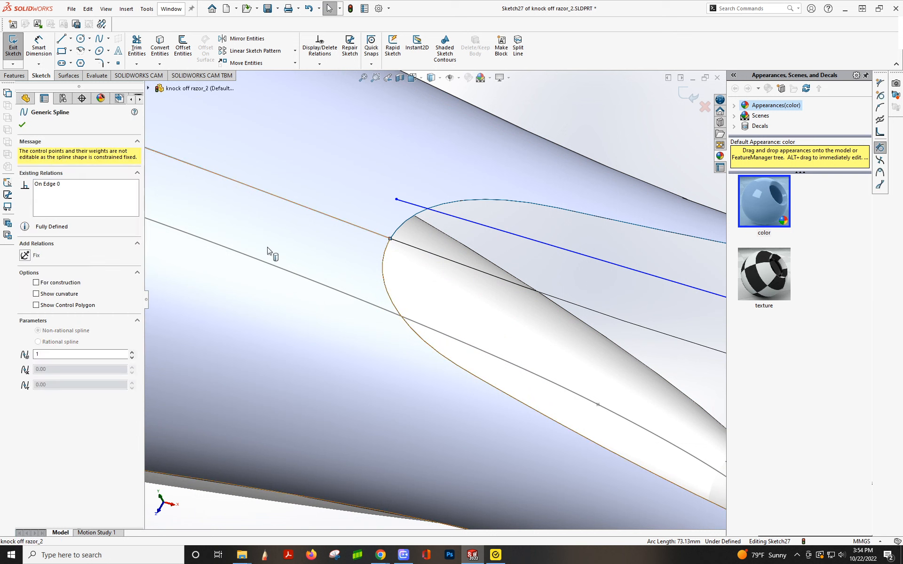
click(396, 199)
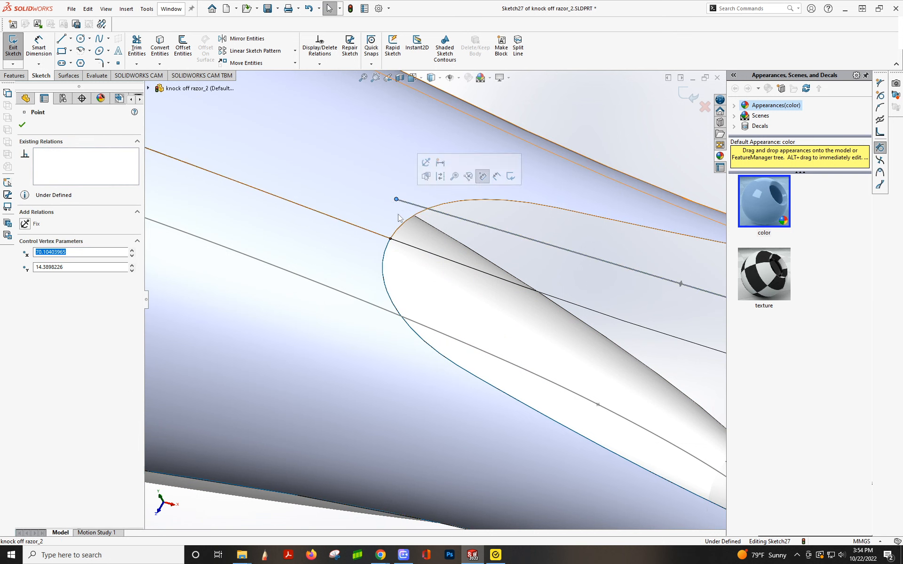
ctrl+click(390, 239)
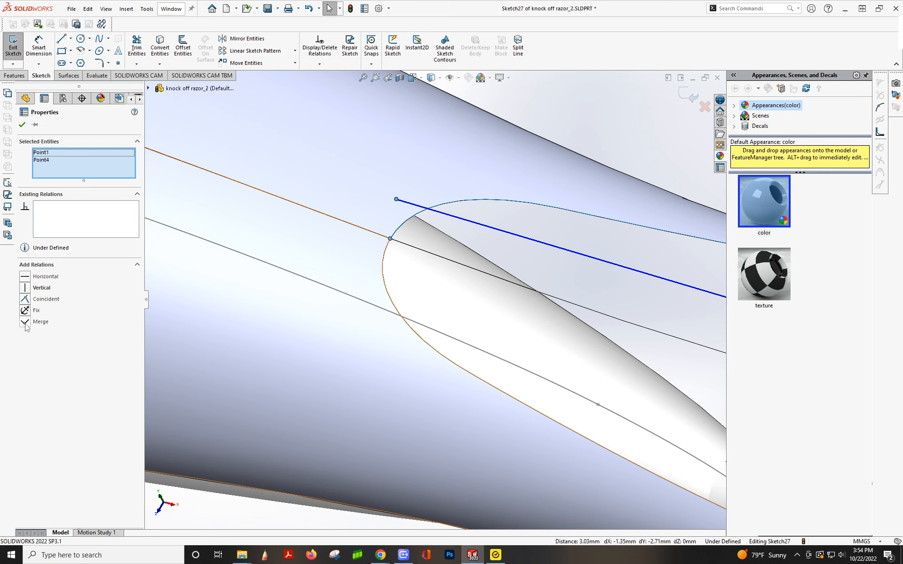
click(25, 322)
Convert the seam edge at the wide end of the opening and merge the spline's other endpoint with it.
scroll(362, 226, up, 5)
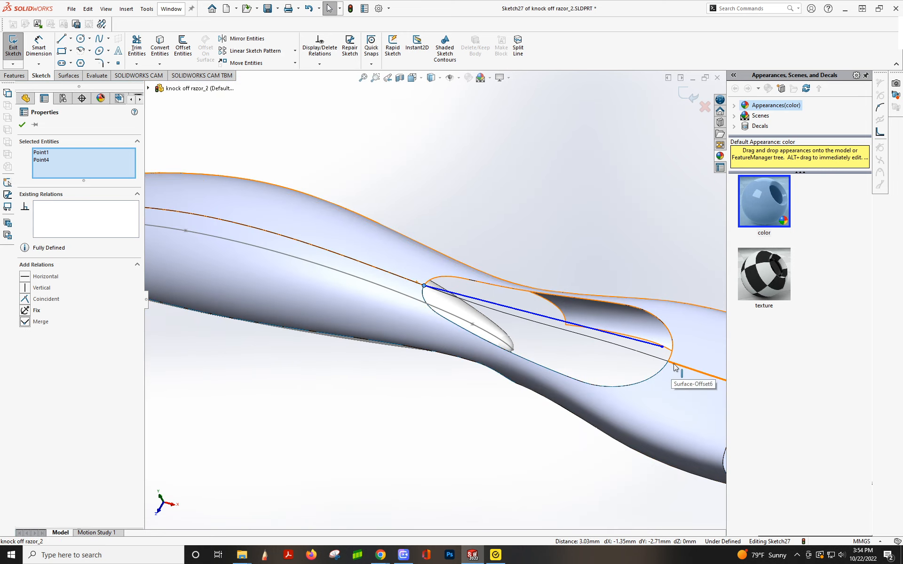
key(Escape)
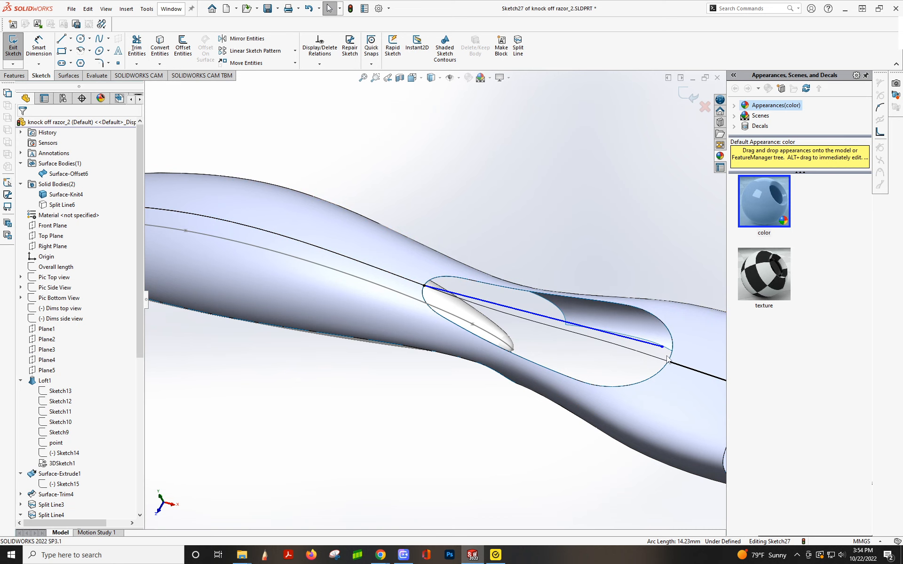
click(682, 366)
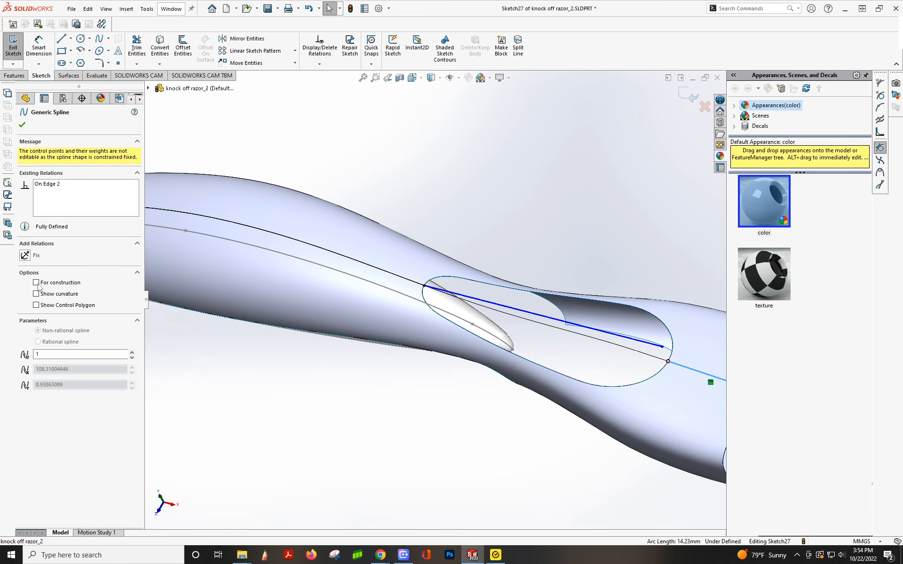
click(668, 361)
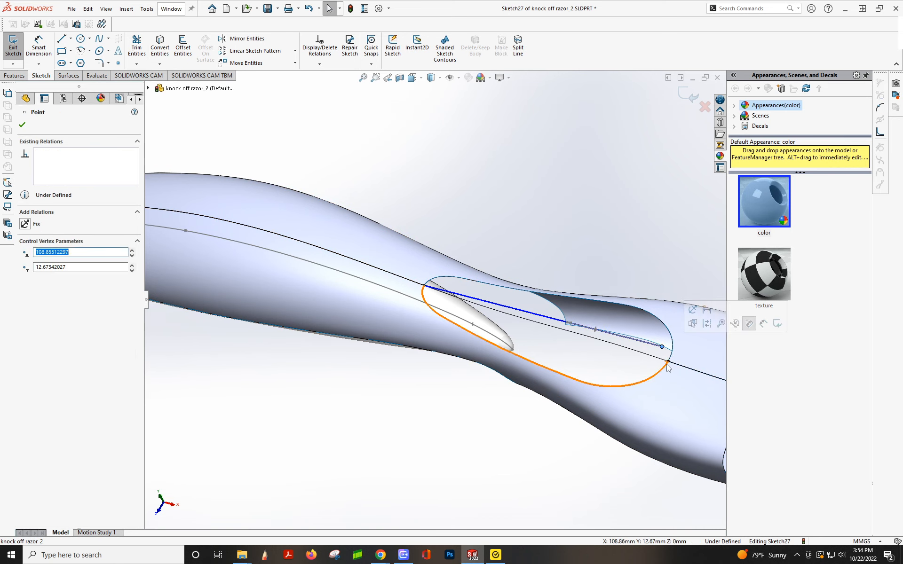
ctrl+click(661, 347)
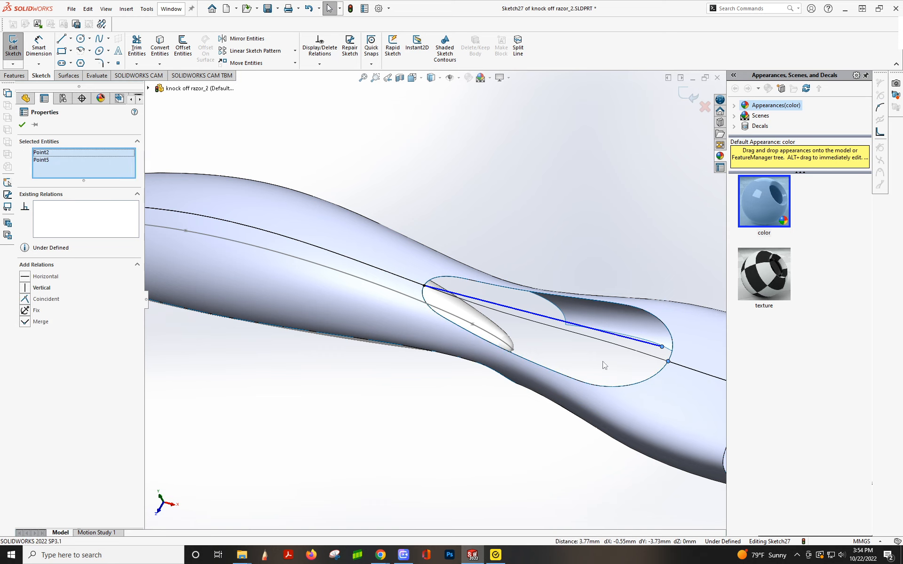
click(27, 324)
Arch the guide spline into the handle body with its tangent handles, angling the narrow-end handle about -27° with a weight of about 36.5.
middle_drag(466, 321, 479, 305)
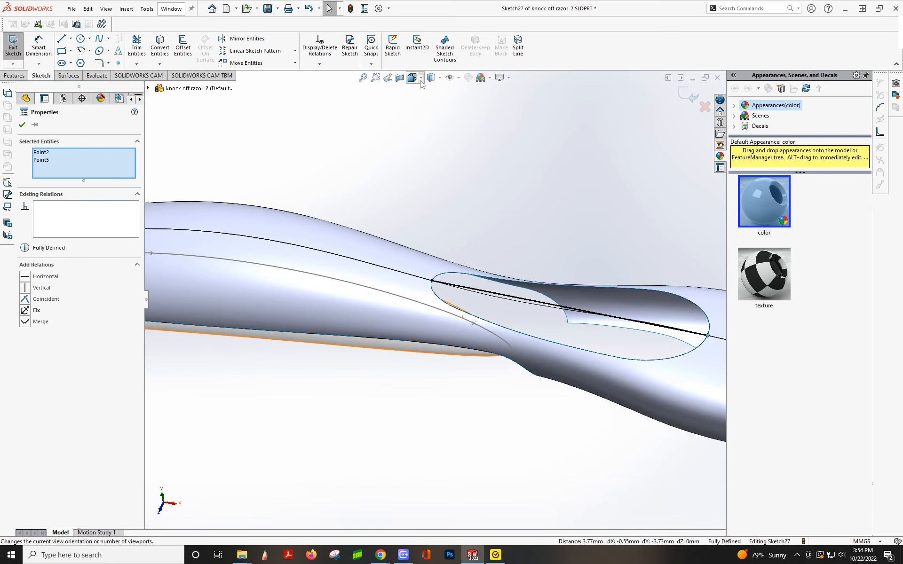
click(420, 81)
click(325, 453)
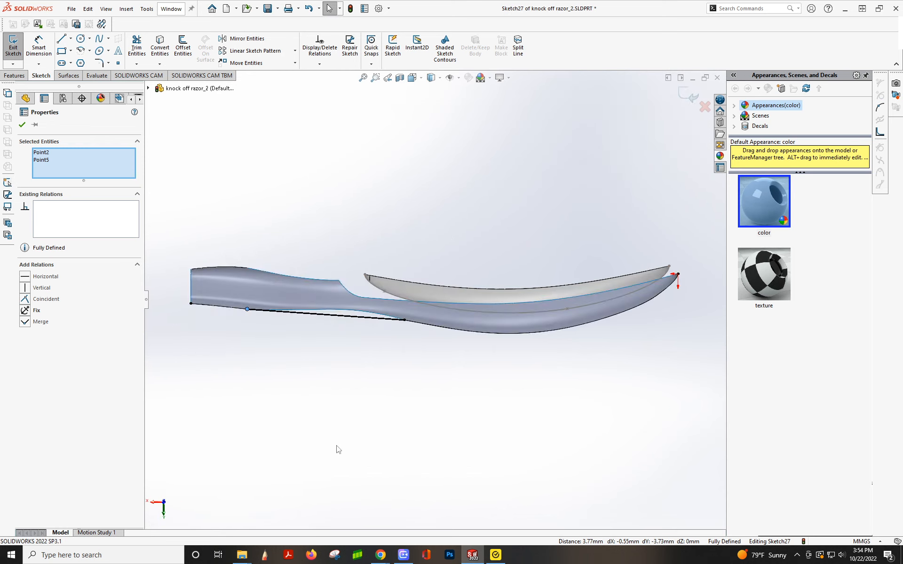
scroll(282, 319, down, 3)
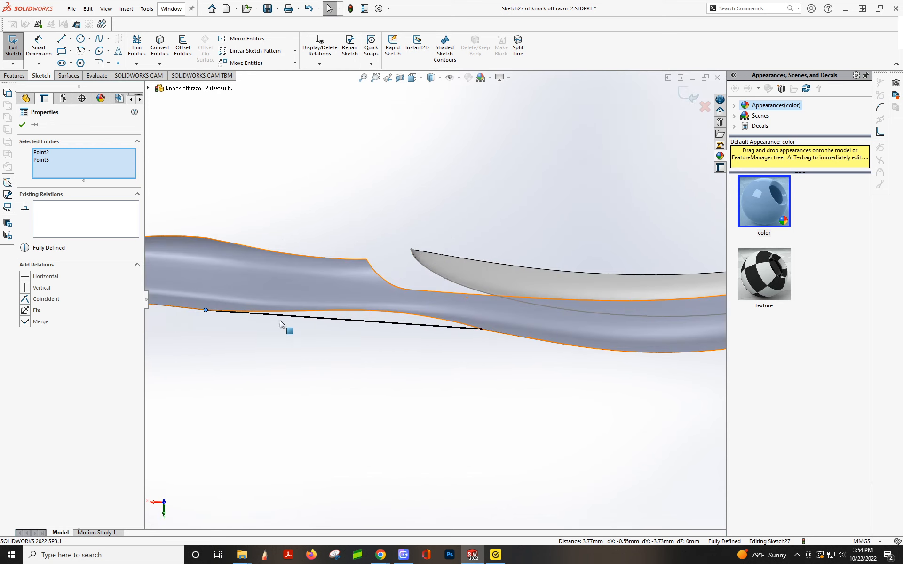
click(305, 324)
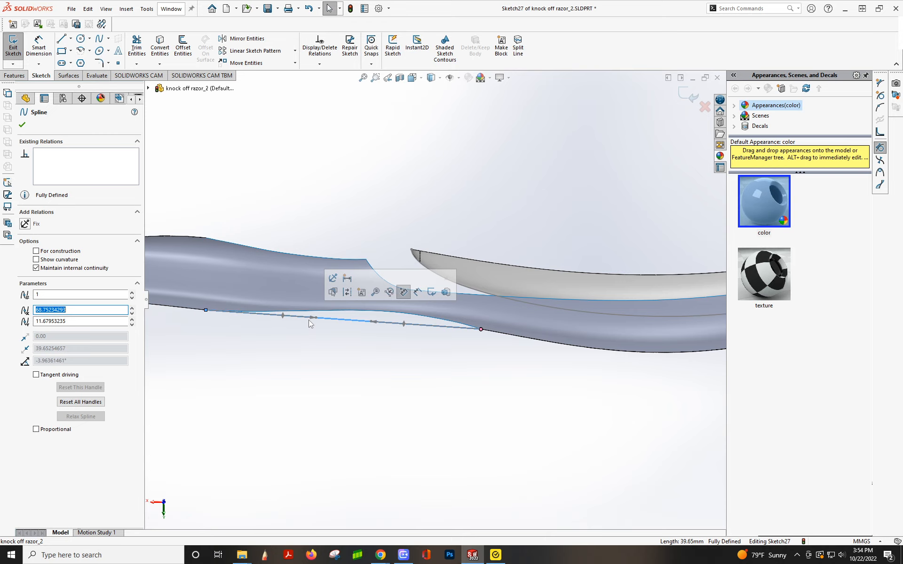
drag(315, 318, 292, 303)
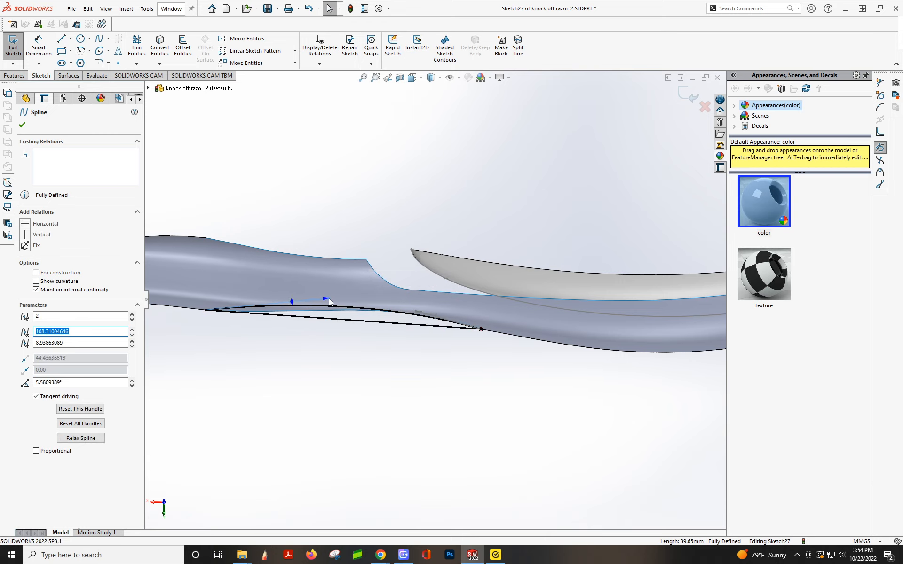
click(420, 306)
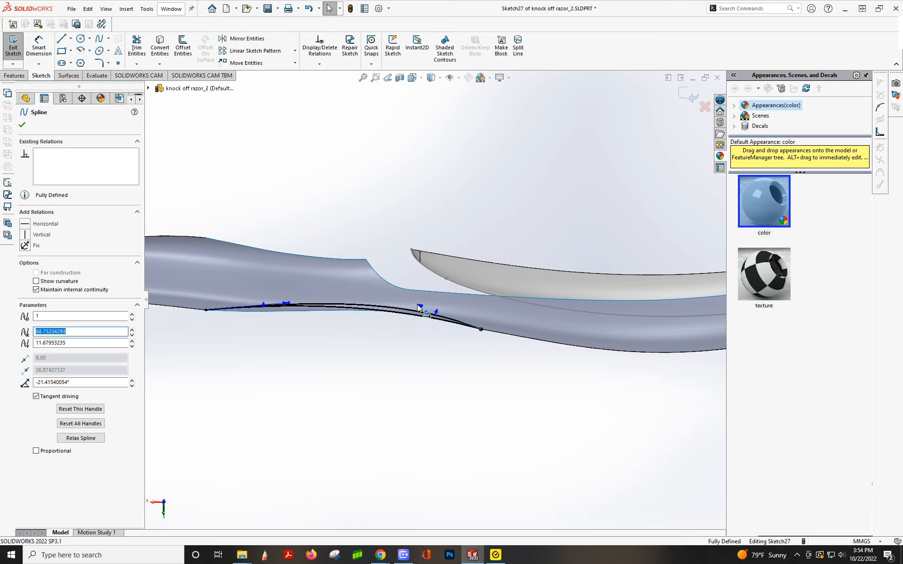
drag(420, 308, 418, 303)
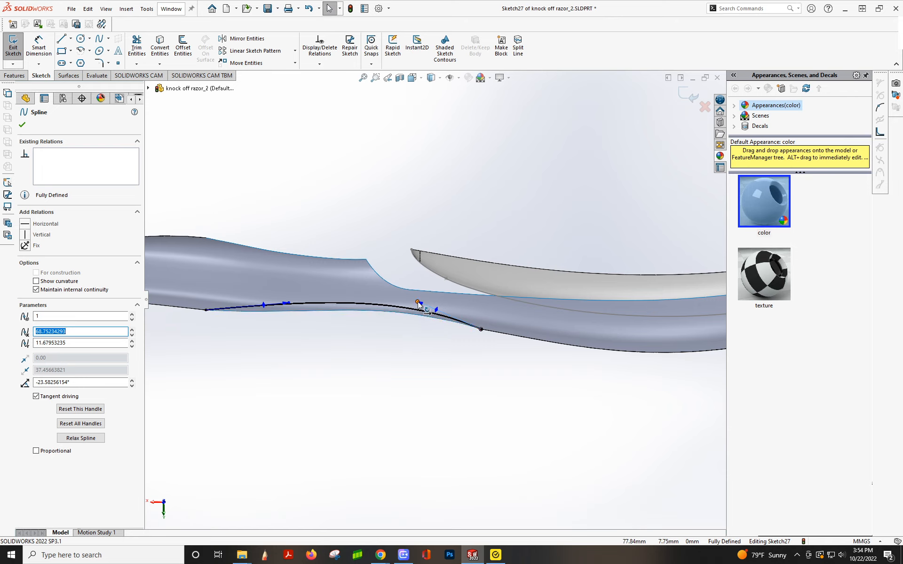
drag(417, 302, 422, 301)
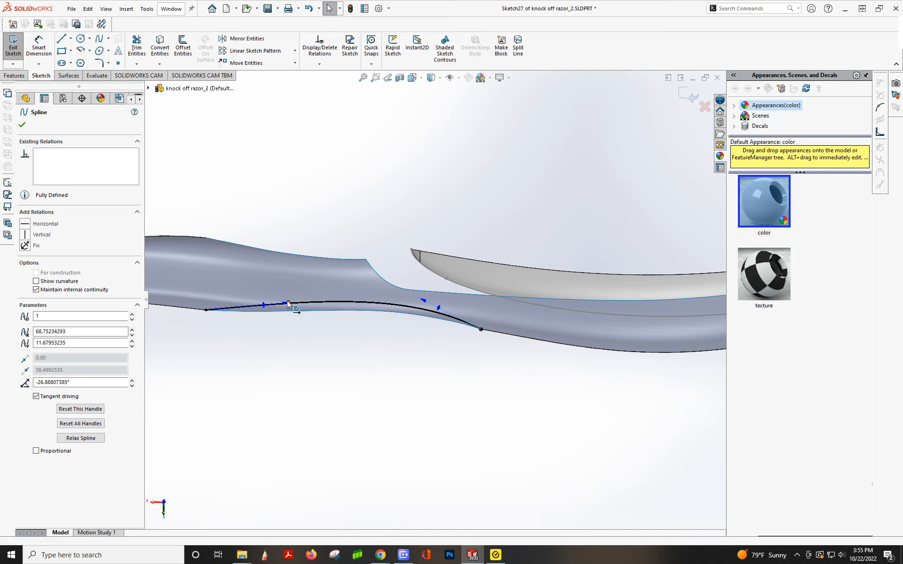
Adjust the spline's wide-end tangent handle to about 14° with a weight of about 25.5, and exit the sketch.
drag(288, 303, 246, 298)
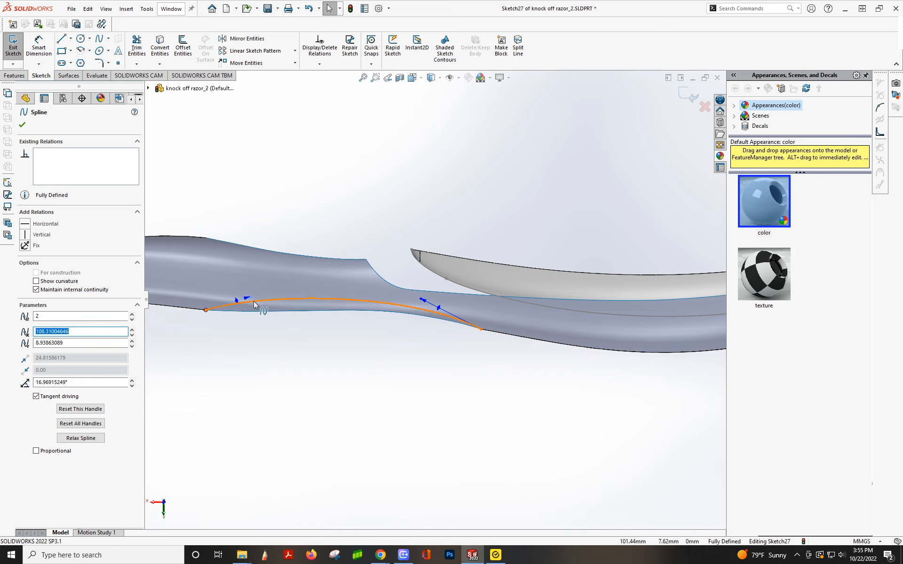
drag(250, 297, 251, 294)
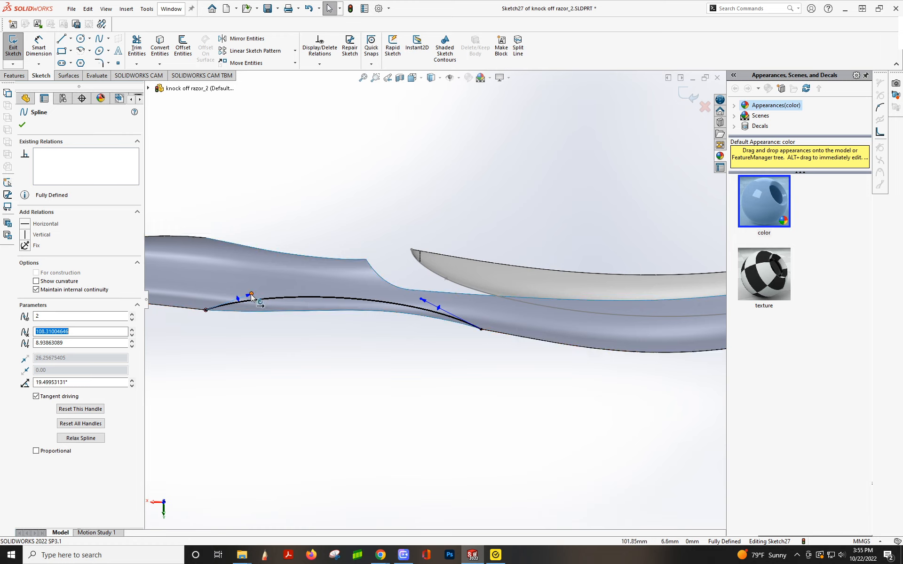
drag(252, 295, 252, 299)
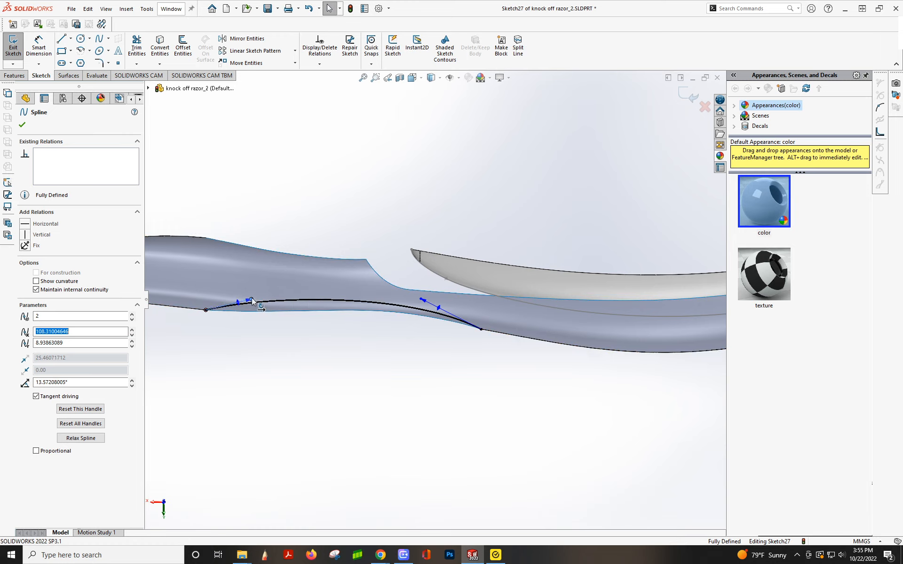
key(Escape)
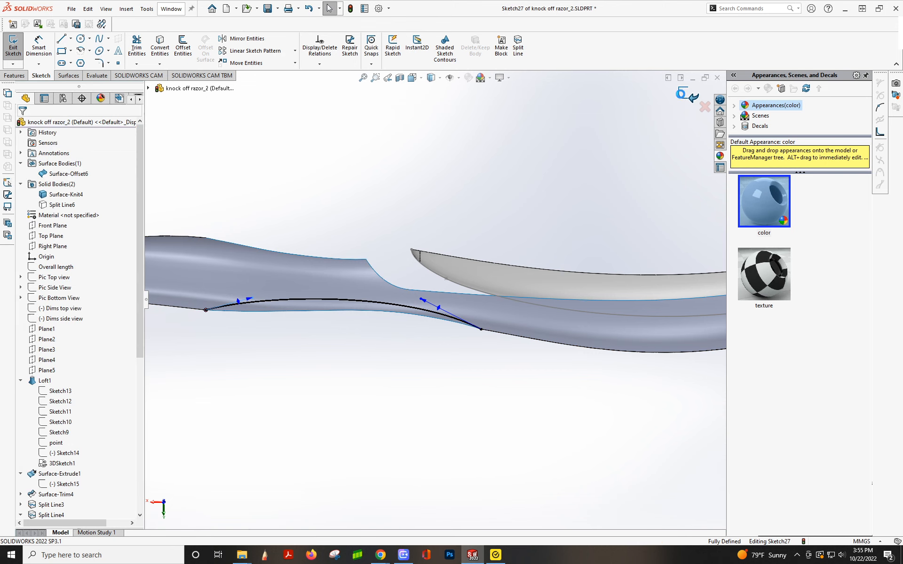
Create a boundary surface over the grip opening with one opening edge, the spline sketch and the opposite edge as Direction 1 curves.
scroll(471, 360, up, 4)
mouse_move(427, 351)
middle_down()
mouse_move(425, 109)
mouse_move(425, 176)
middle_up()
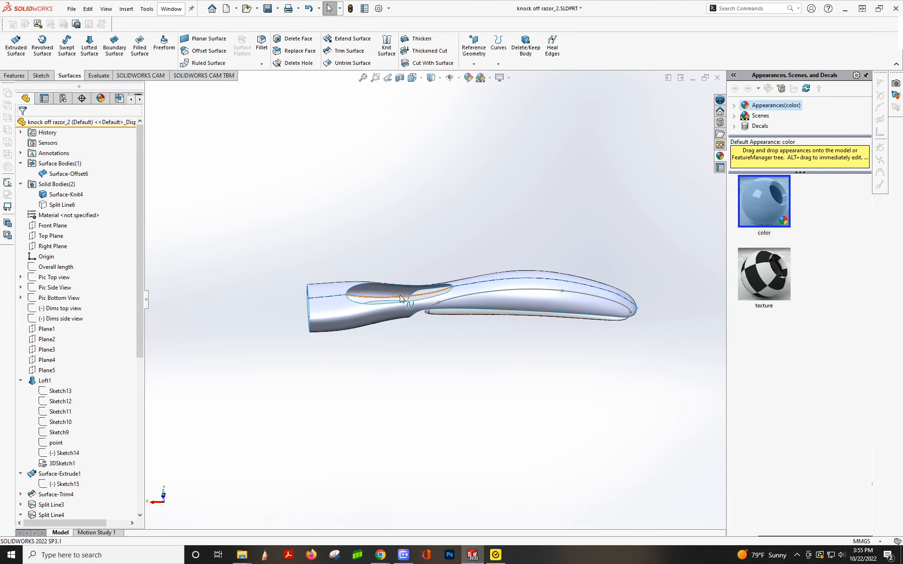
middle_drag(400, 299, 192, 321)
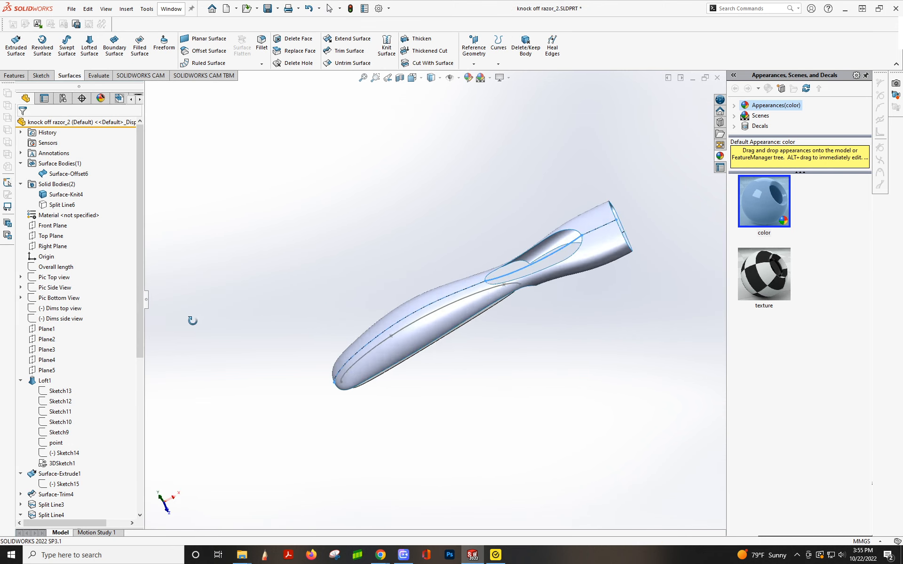
scroll(514, 298, down, 6)
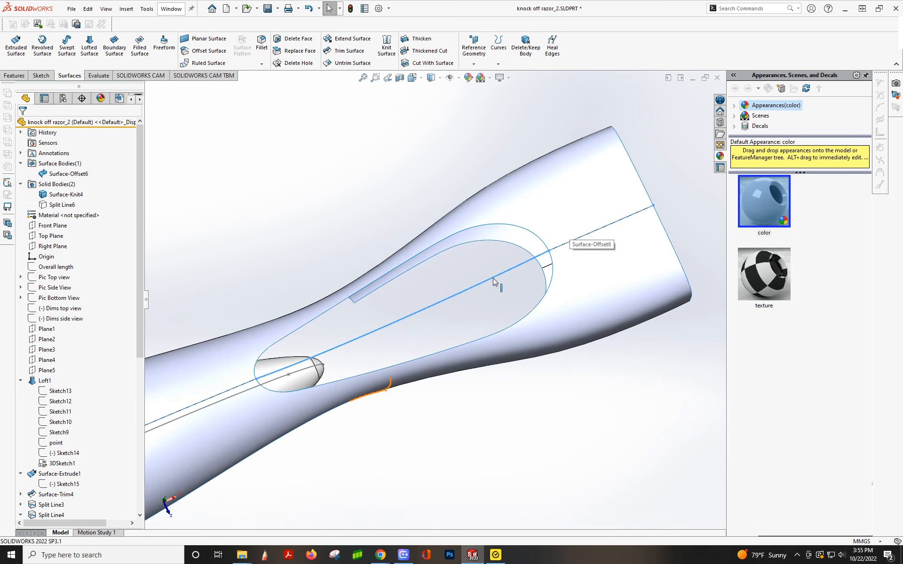
middle_drag(494, 282, 504, 254)
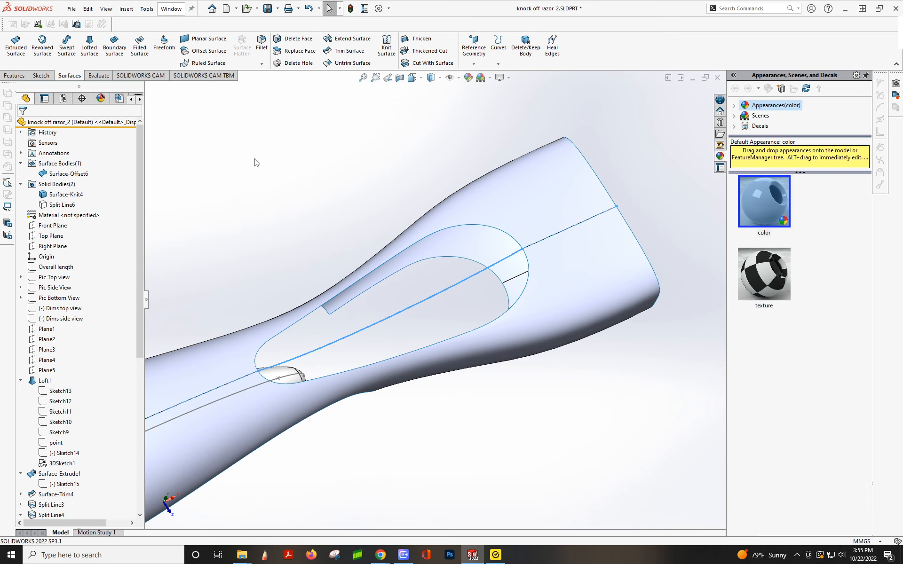
click(114, 47)
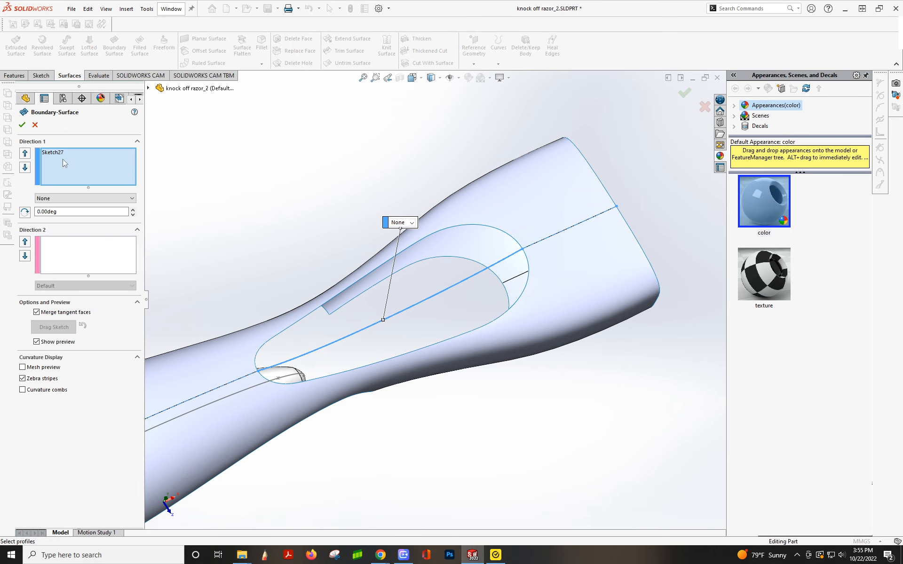
click(61, 153)
key(Delete)
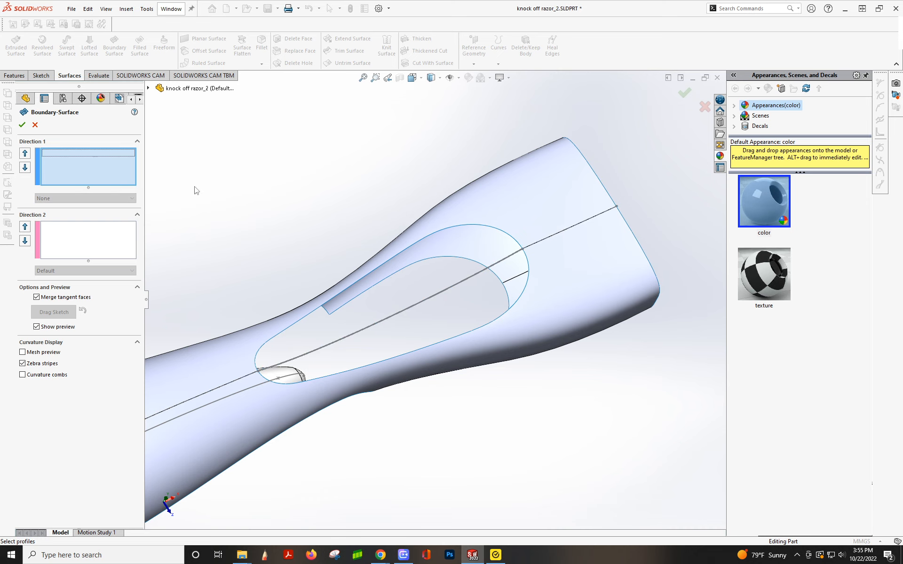
click(369, 275)
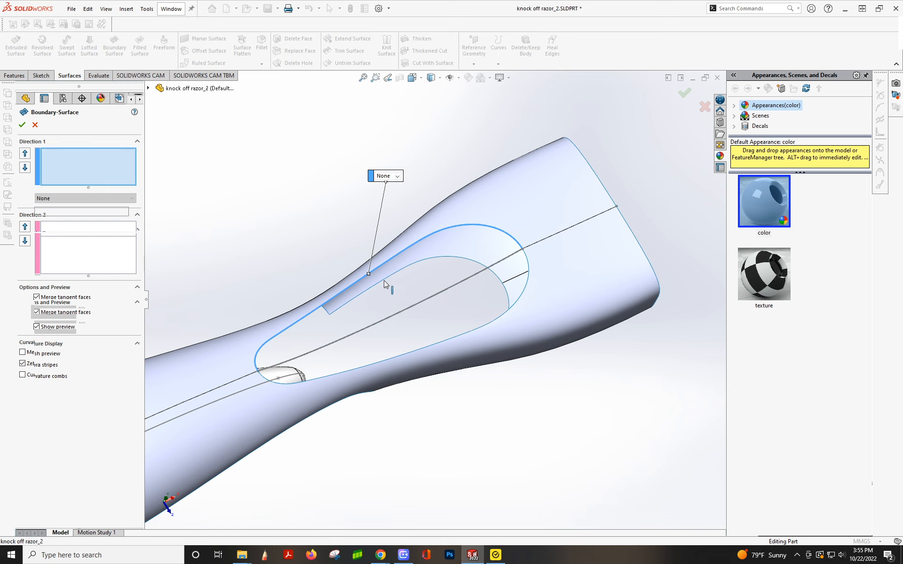
click(430, 297)
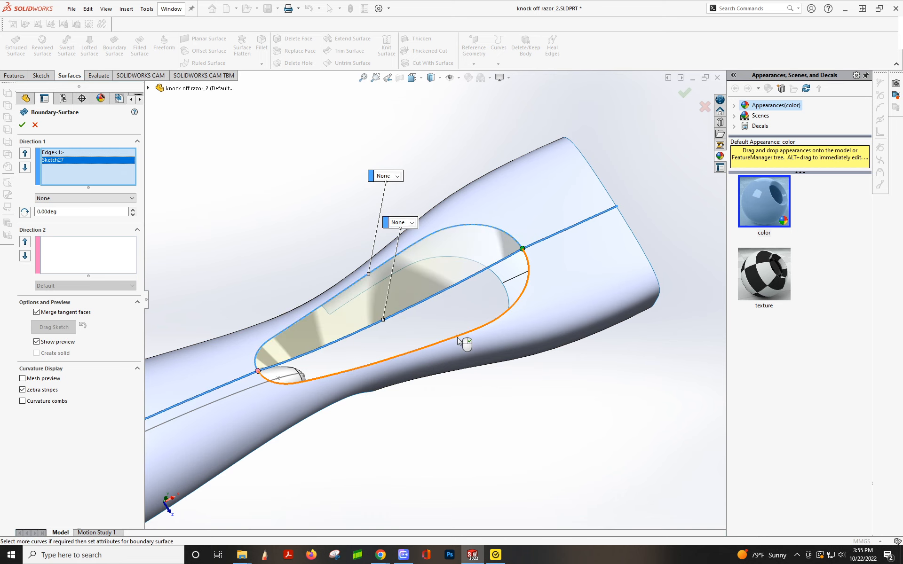
click(458, 338)
middle_drag(452, 343, 331, 216)
click(22, 125)
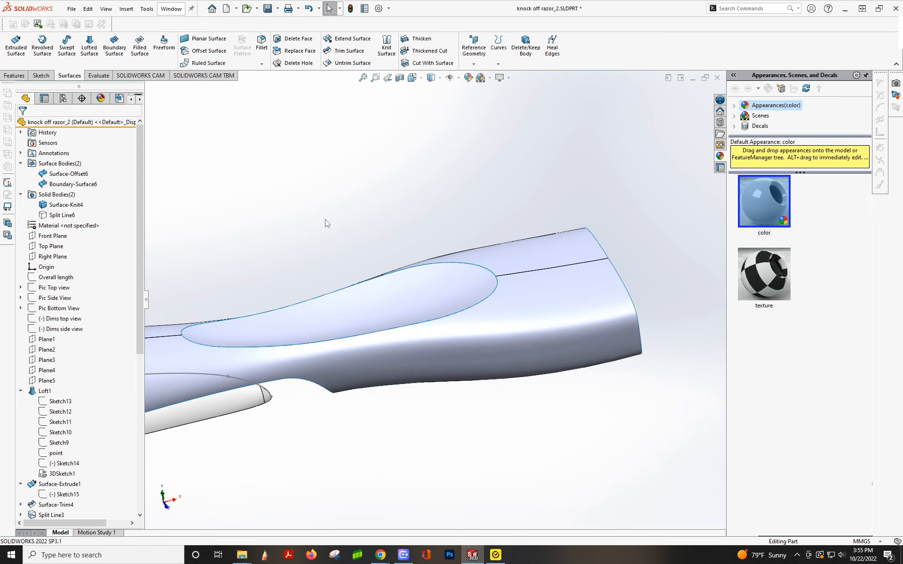
Examine which solid bodies the model contains and inspect the new grip surface from above and underneath.
click(67, 205)
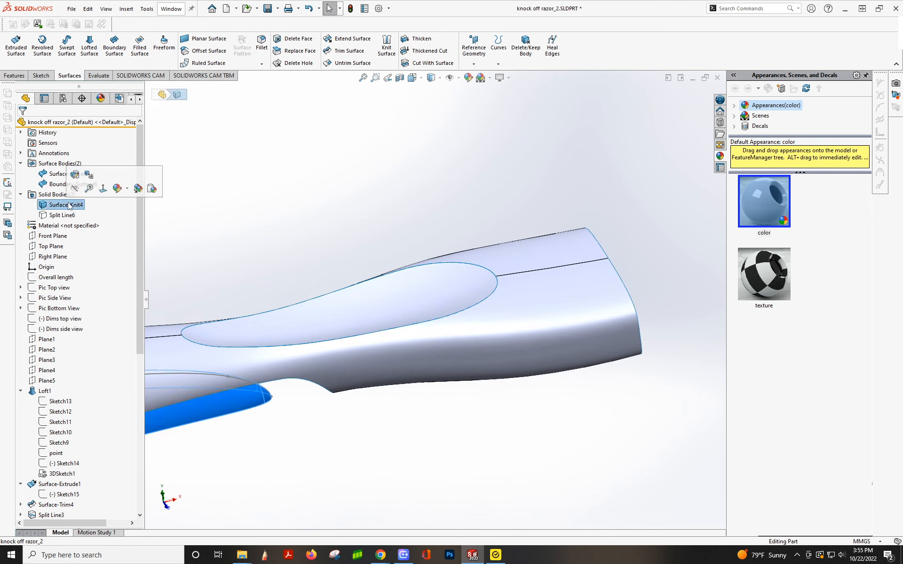
click(65, 217)
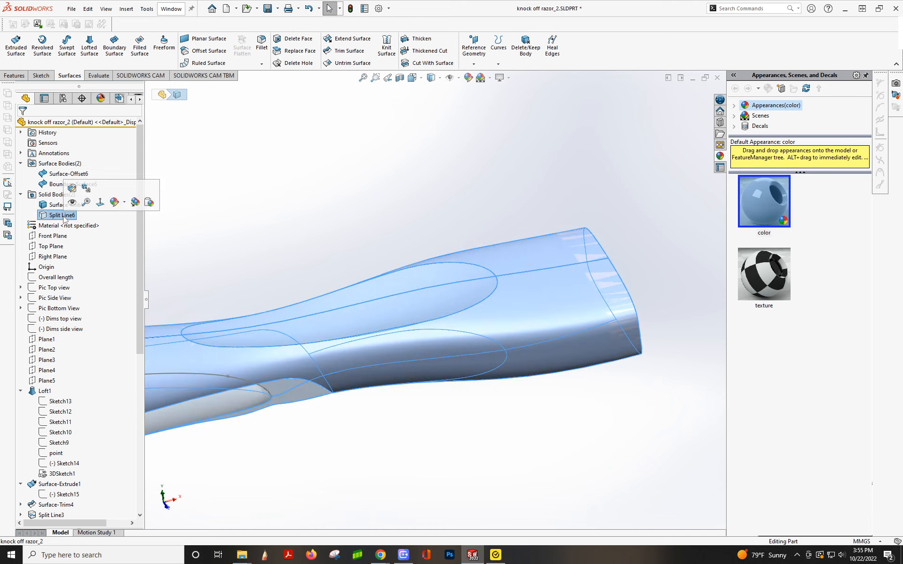
click(332, 218)
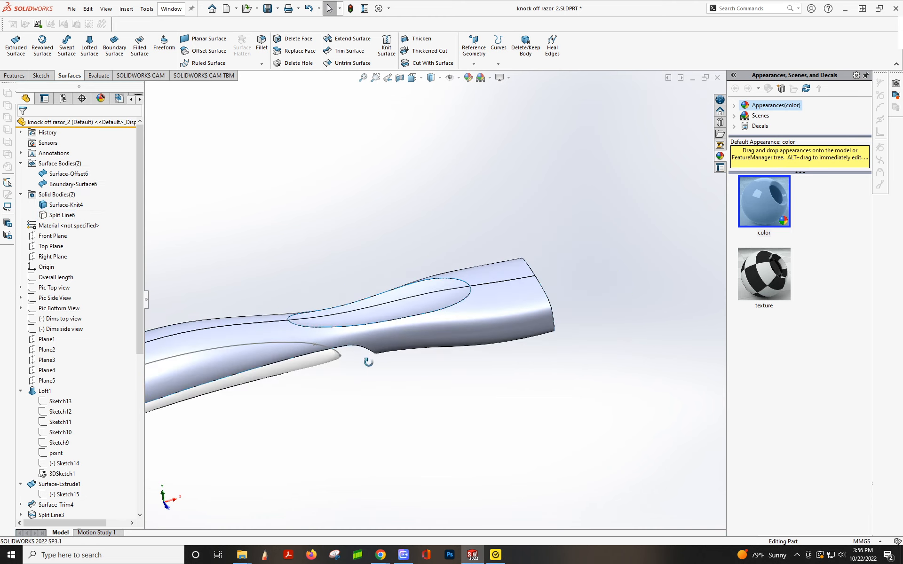
middle_drag(366, 363, 359, 233)
scroll(364, 232, up, 4)
scroll(322, 317, down, 4)
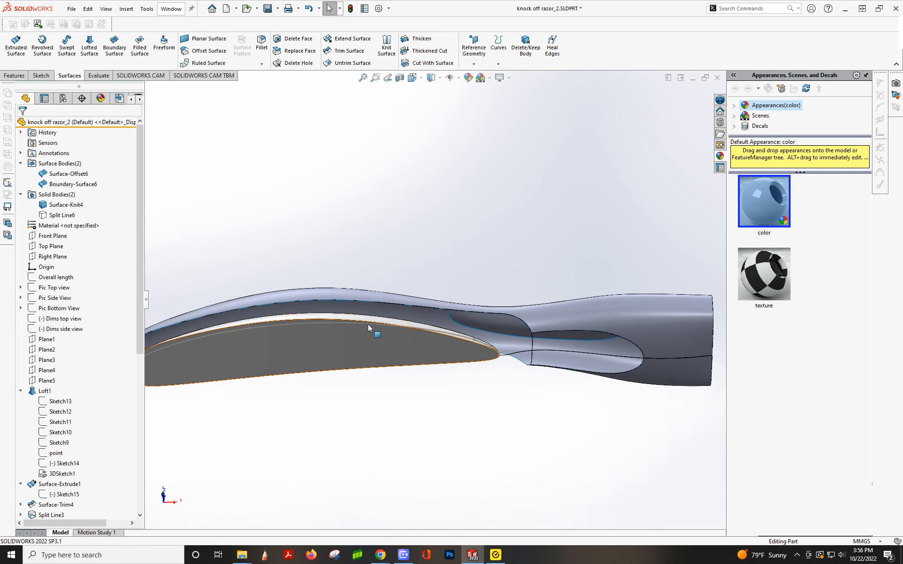
scroll(396, 258, up, 2)
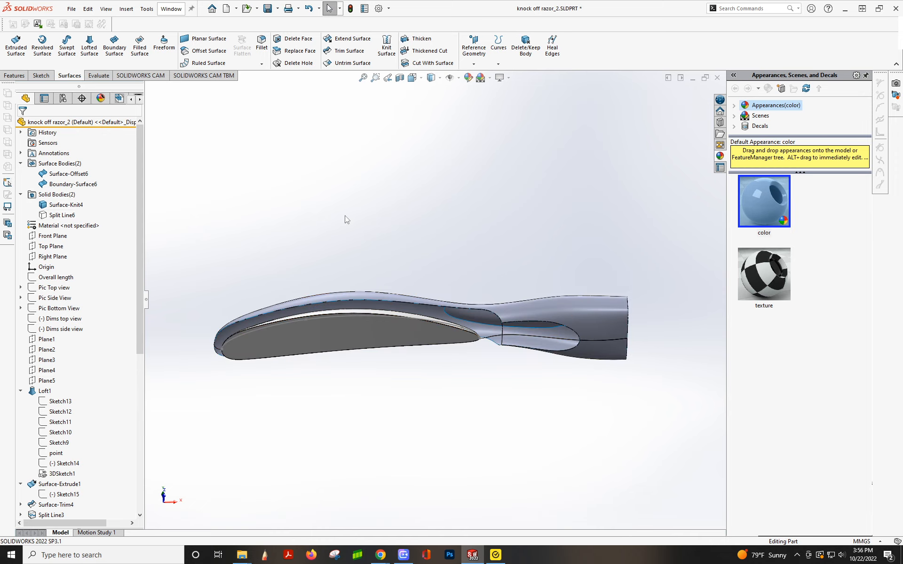
middle_drag(515, 268, 524, 443)
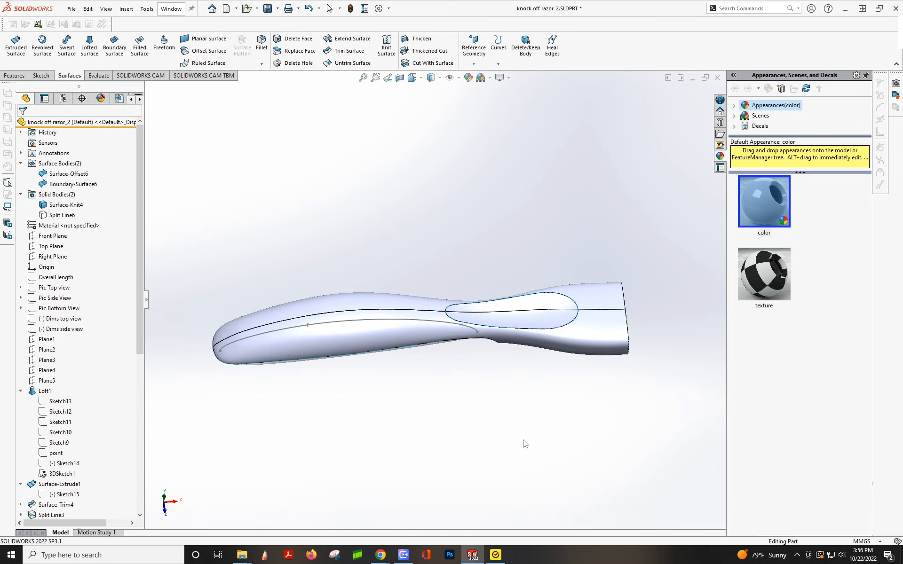
Show the hidden Split Line6 solid body of the razor handle.
click(66, 215)
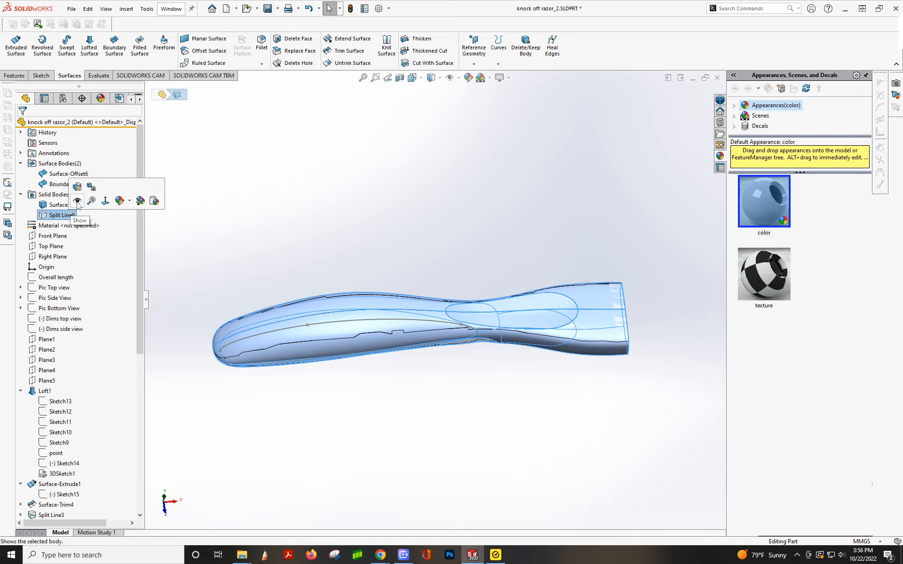
click(78, 201)
click(298, 214)
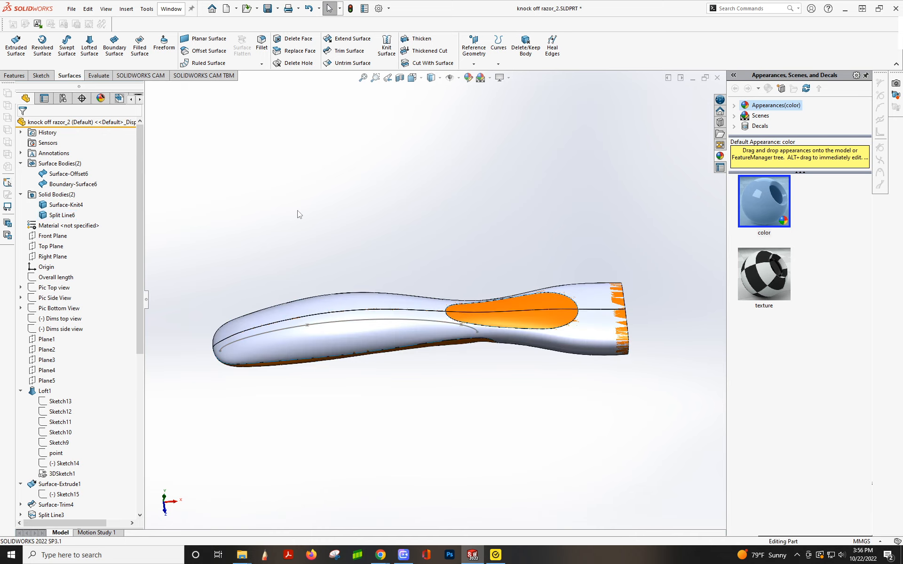
Delete the two faces inside the grip outline on the Split Line6 body, using the plain Delete option.
middle_drag(528, 358, 541, 320)
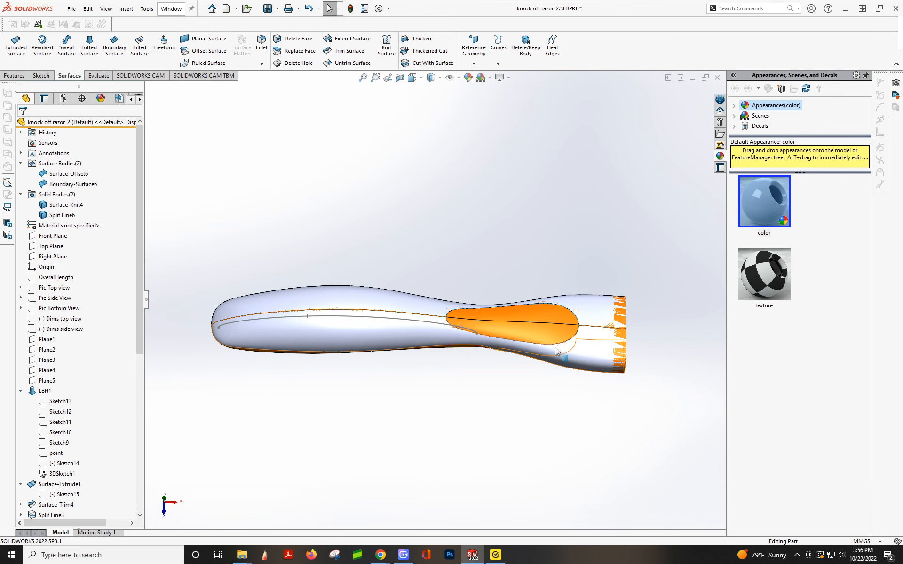
click(546, 334)
click(483, 261)
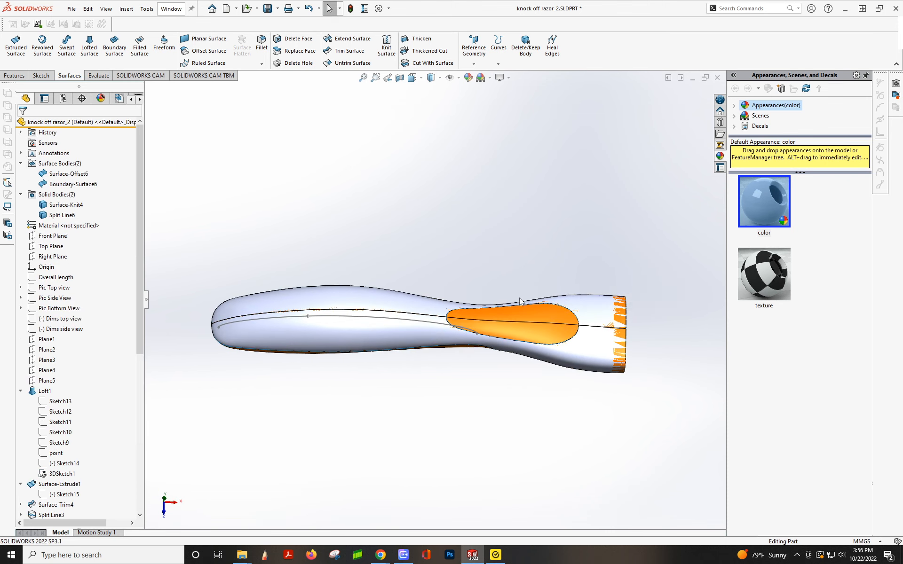
scroll(498, 313, down, 2)
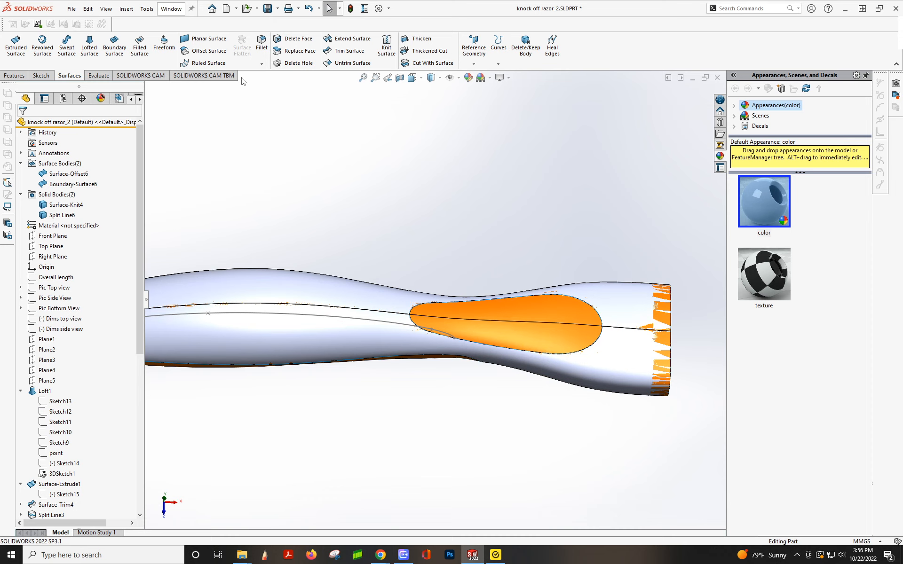
click(281, 39)
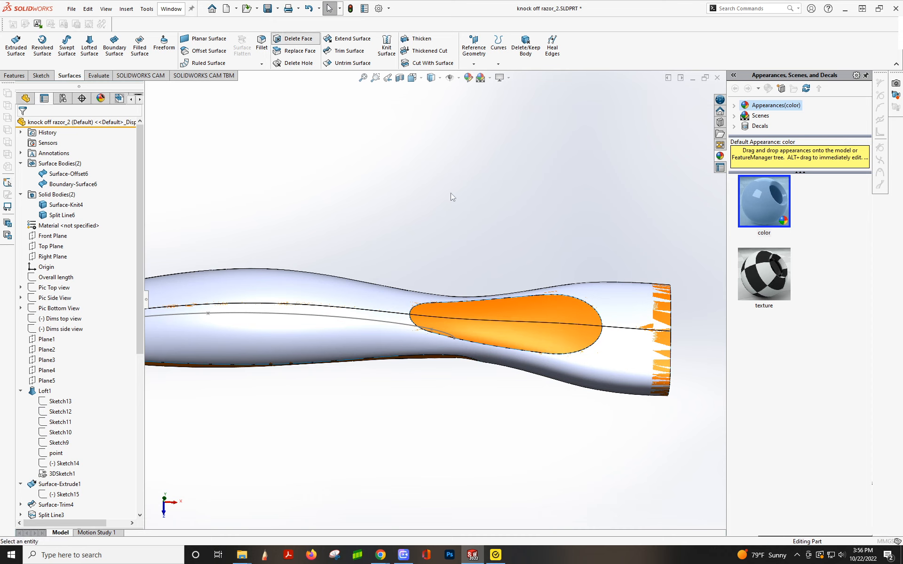
click(521, 309)
click(530, 337)
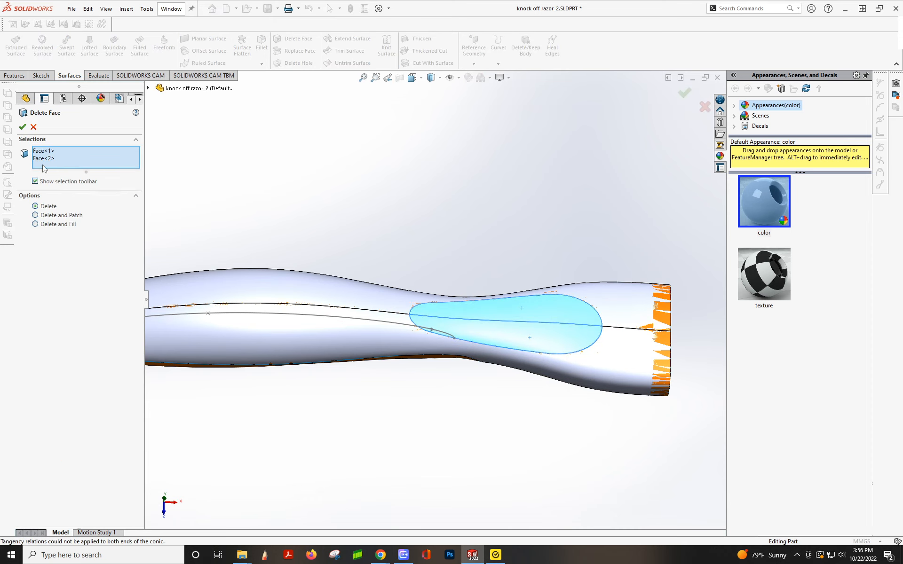
click(23, 127)
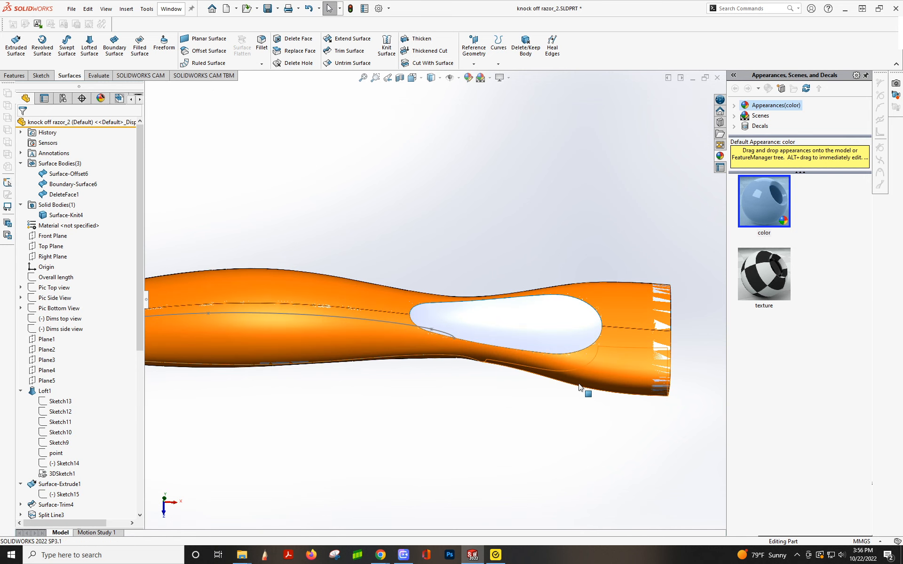
Hide the Surface-Knit4 solid body and the DeleteFace1 surface body of the razor handle.
mouse_move(596, 370)
middle_down()
mouse_move(595, 326)
mouse_move(581, 362)
middle_up()
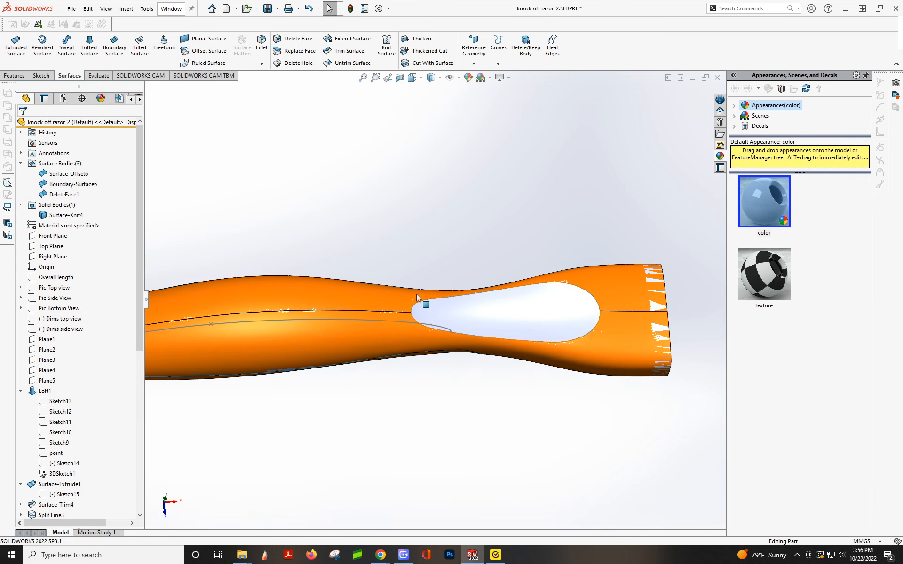
click(66, 216)
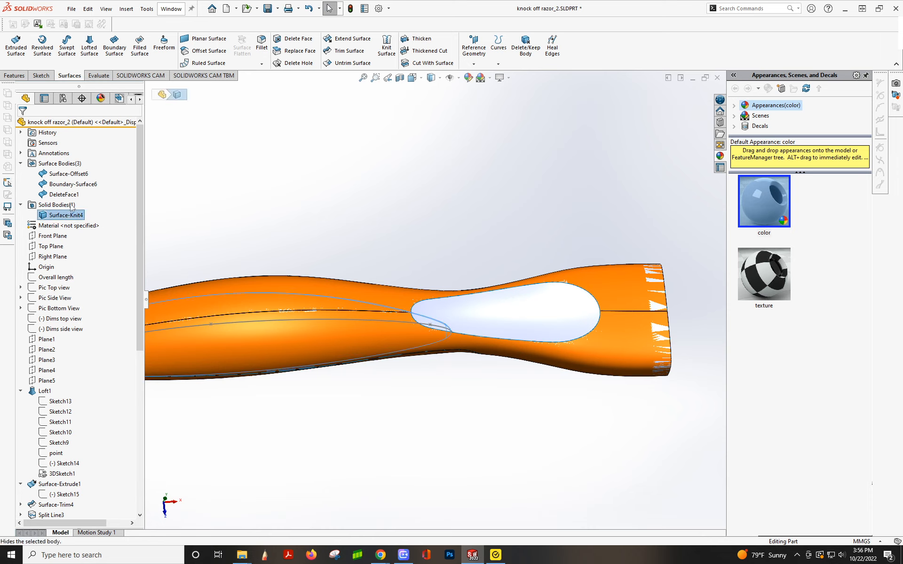
click(72, 206)
click(343, 212)
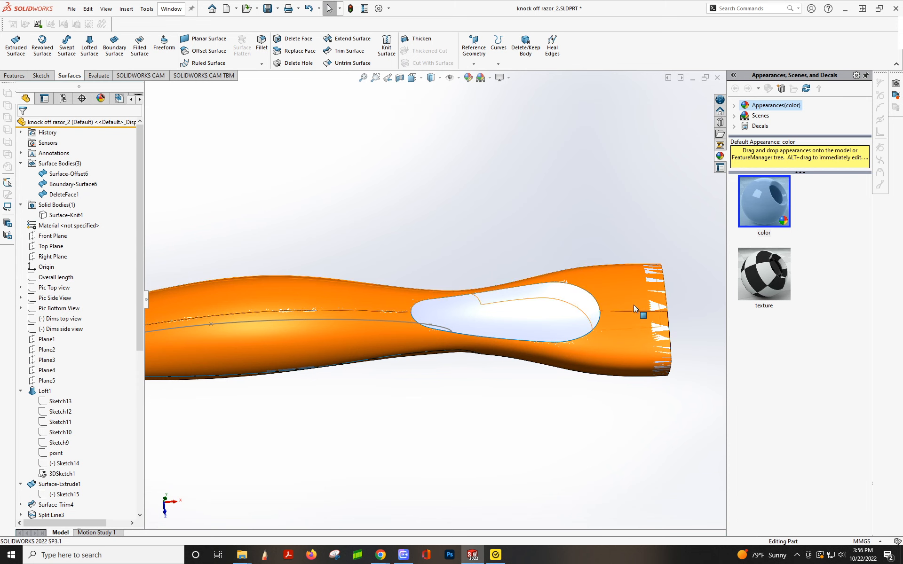
click(64, 196)
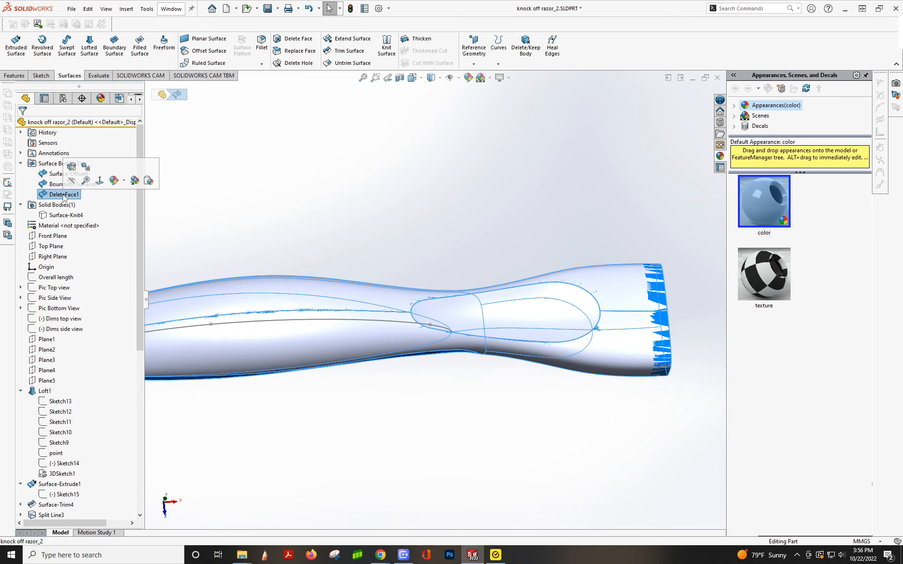
click(71, 181)
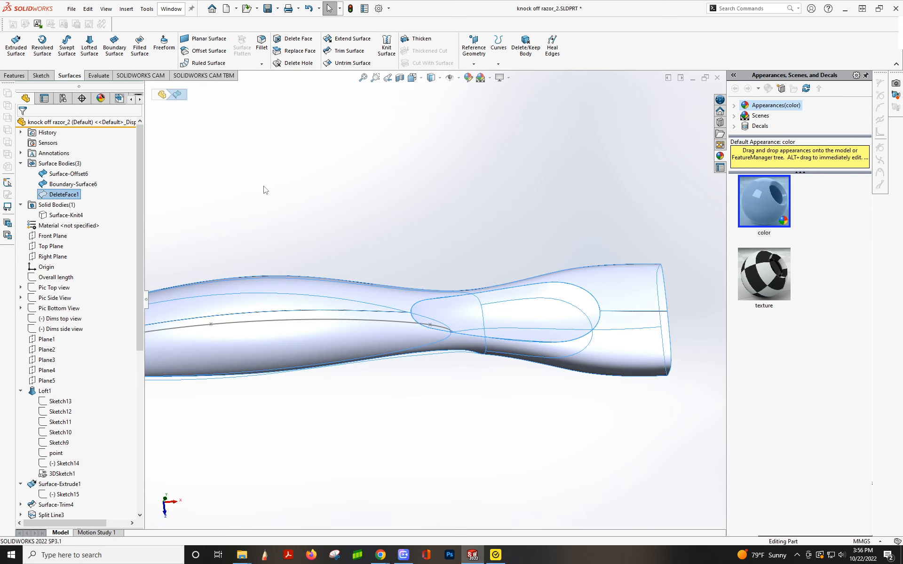
Try to remove the two faces of the offset handle surface with Delete Face, using the plain Delete option.
middle_drag(544, 316, 386, 114)
click(295, 38)
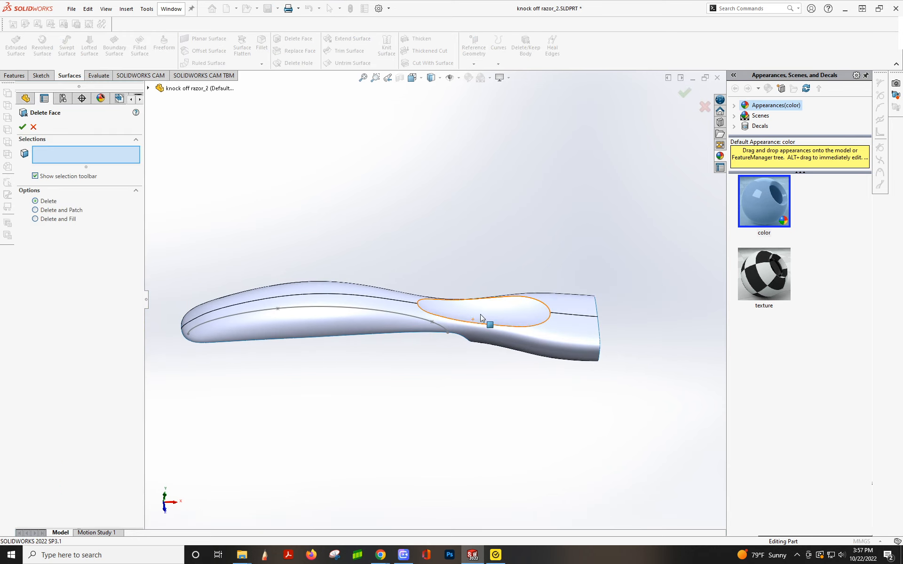
click(397, 317)
click(403, 321)
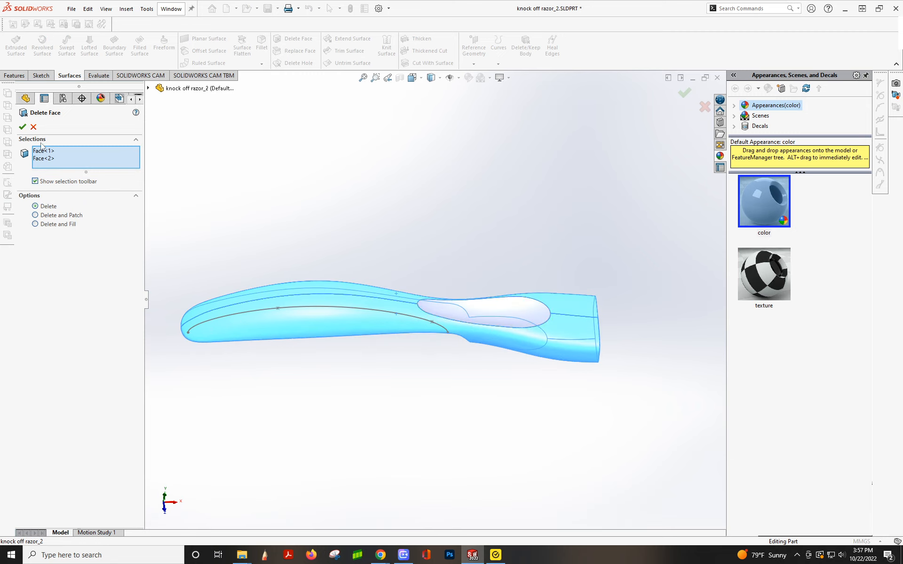
click(23, 127)
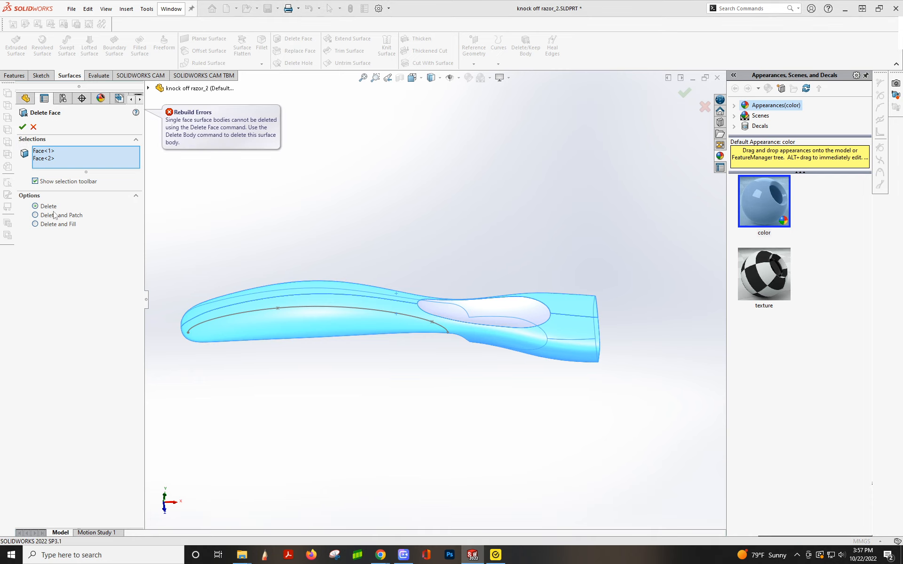
click(34, 127)
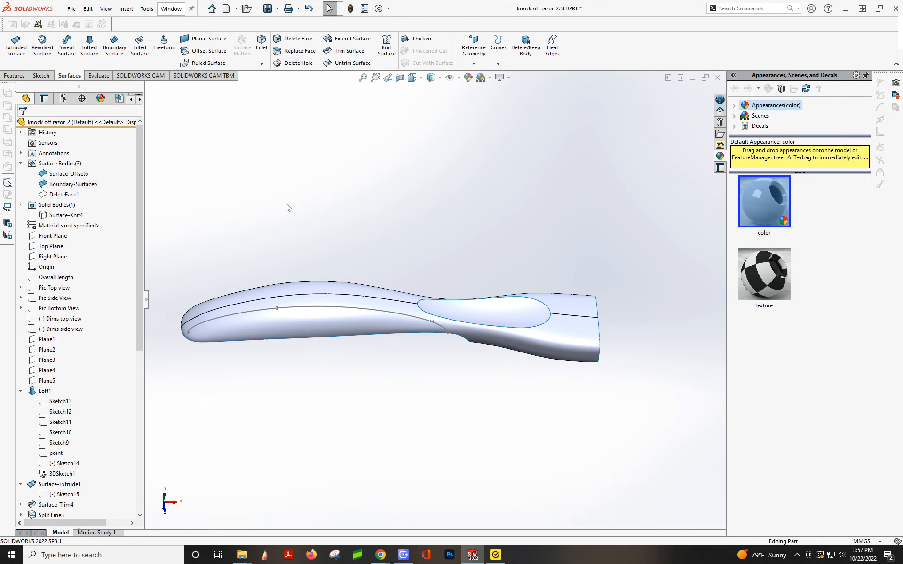
Delete the Surface-Offset6 surface body with Delete/Keep Body, using the Delete Bodies type.
click(75, 185)
click(64, 174)
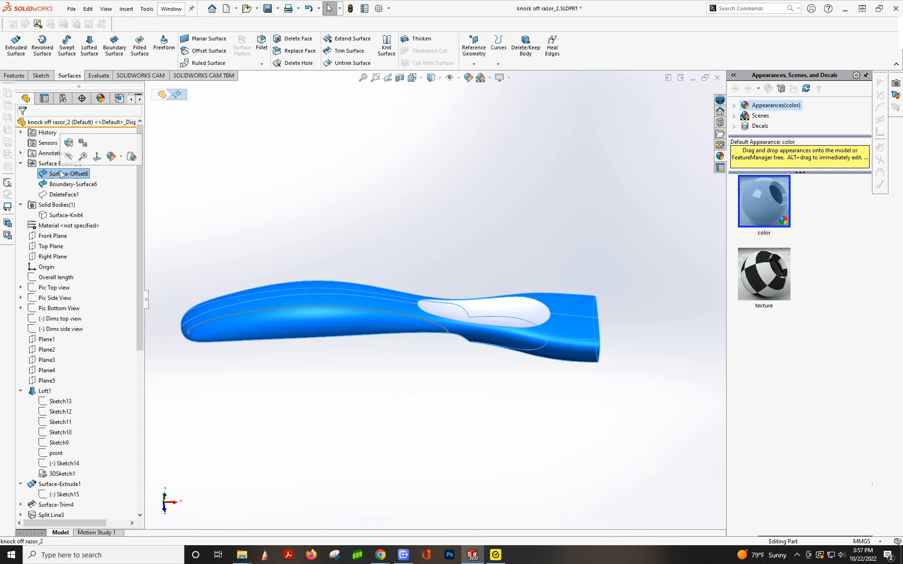
right_click(62, 175)
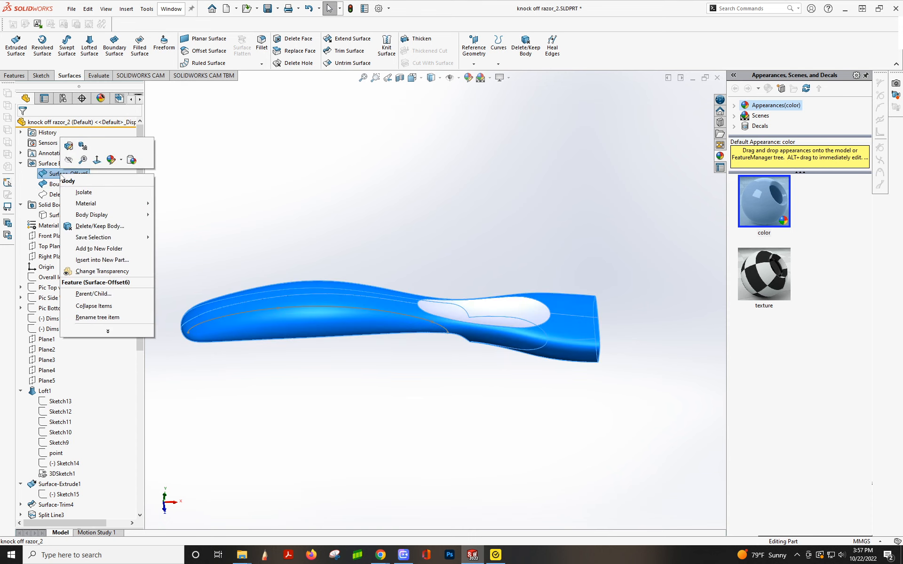
click(87, 227)
click(22, 125)
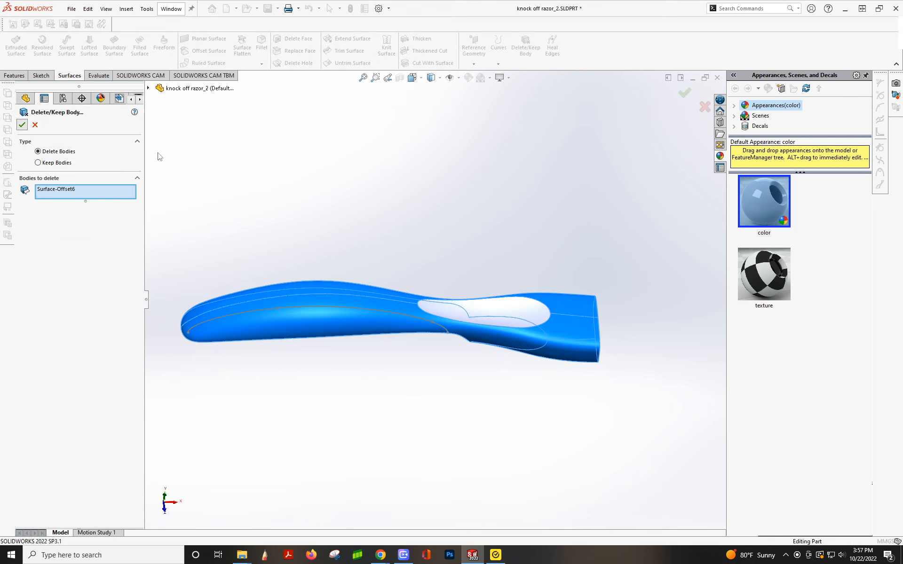
Show the hidden DeleteFace1 surface body of the razor handle.
click(64, 184)
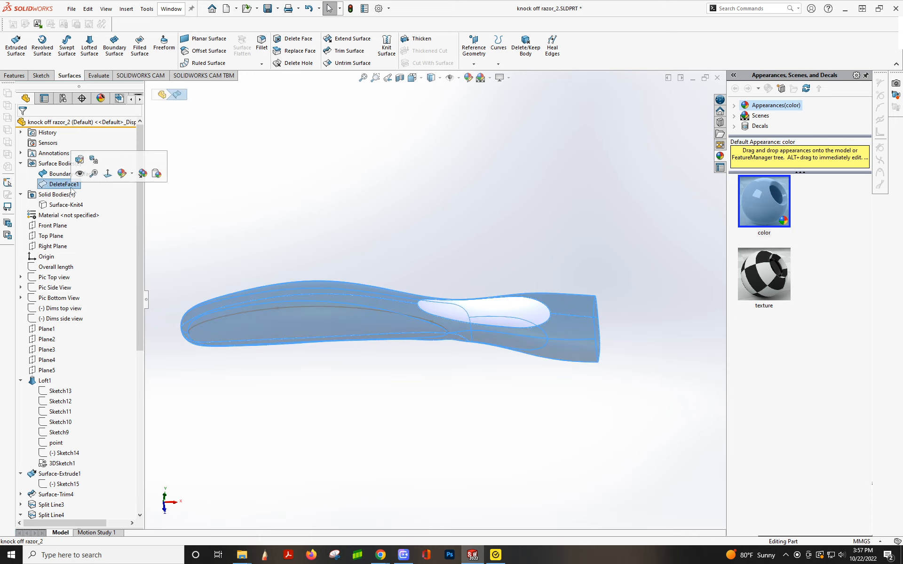
Knit the boundary surface patch over the thumb area with the surrounding razor handle surface.
click(459, 373)
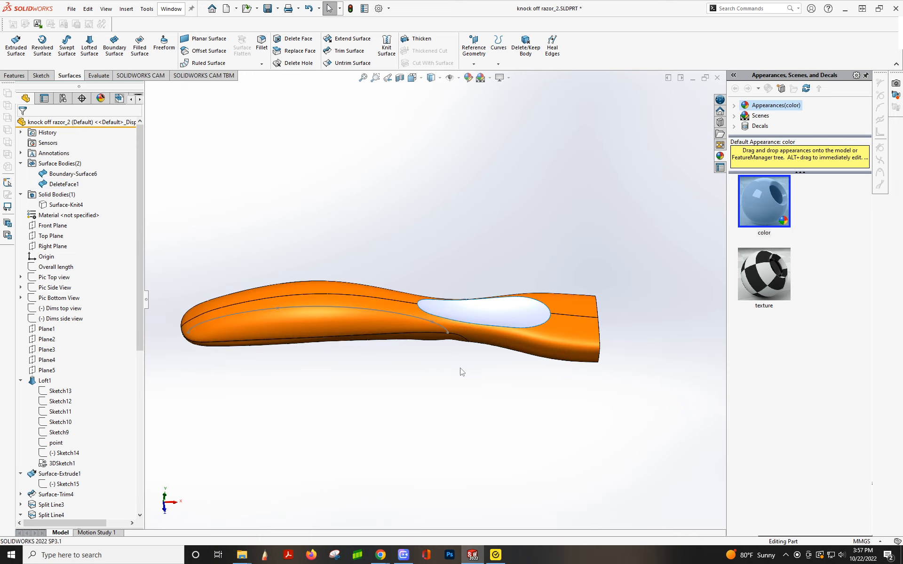
middle_drag(459, 372, 486, 412)
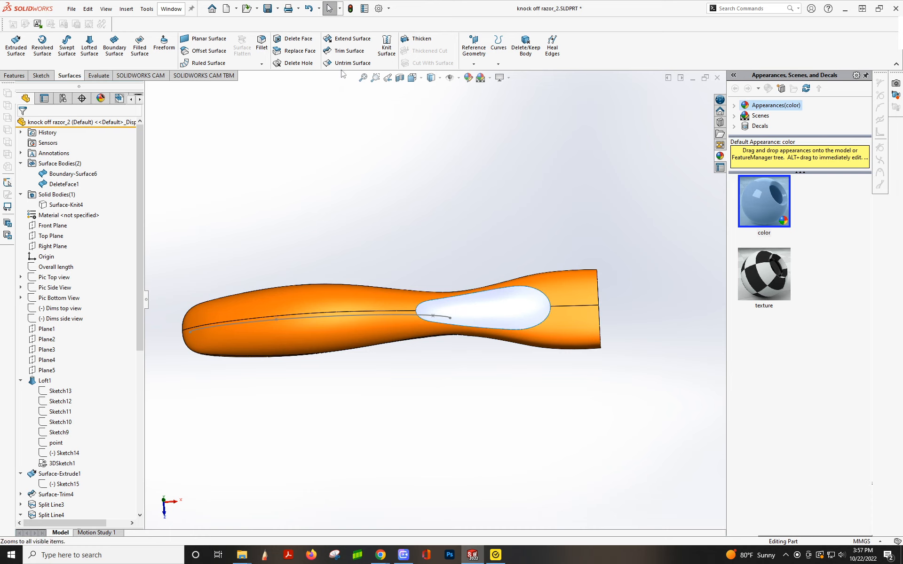
click(393, 55)
click(526, 312)
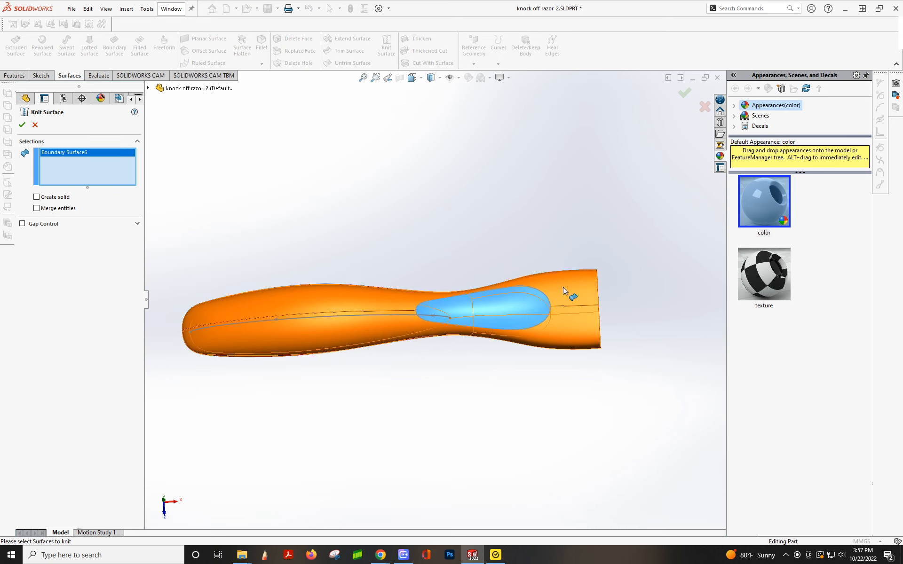
click(587, 292)
click(22, 125)
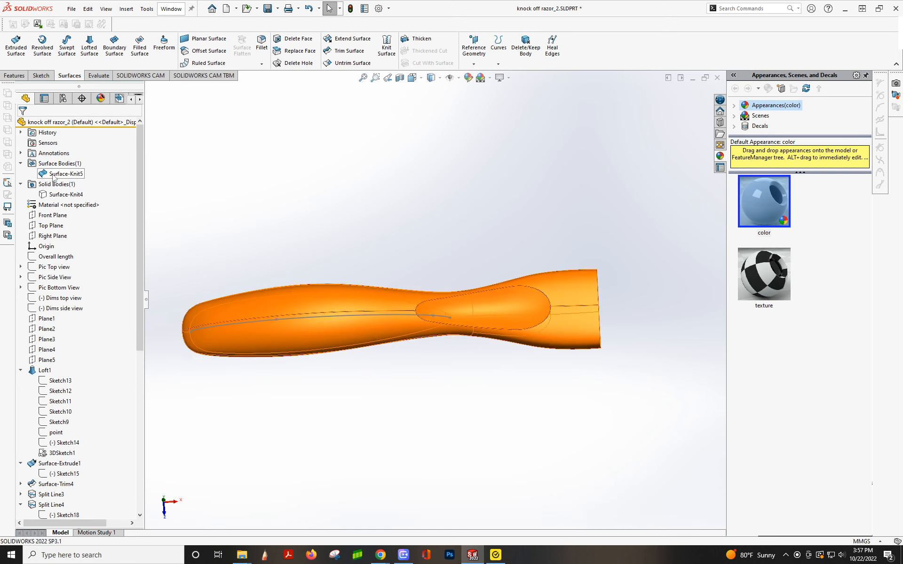
Edit the new knit feature of the handle so that it creates a solid body.
click(53, 176)
middle_drag(329, 216, 289, 148)
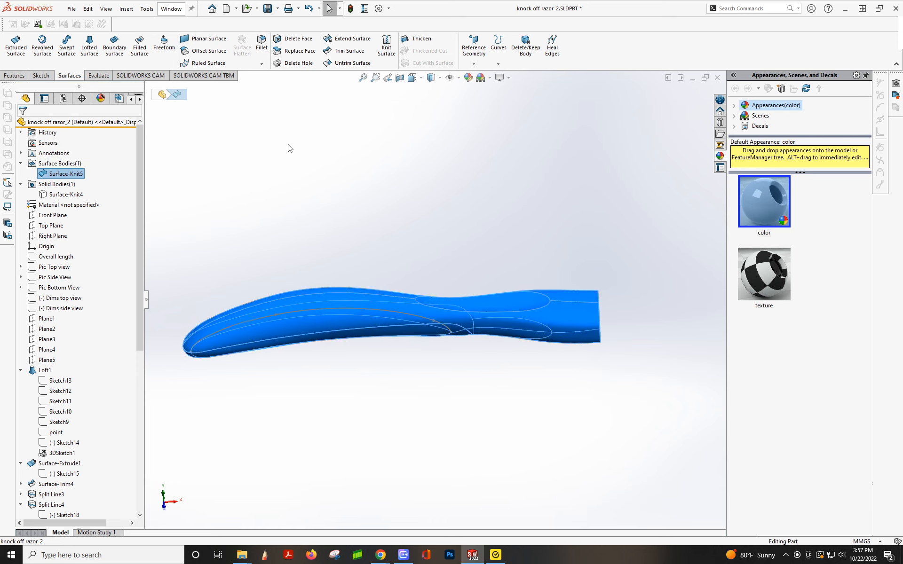
right_click(64, 175)
click(282, 205)
scroll(99, 417, down, 9)
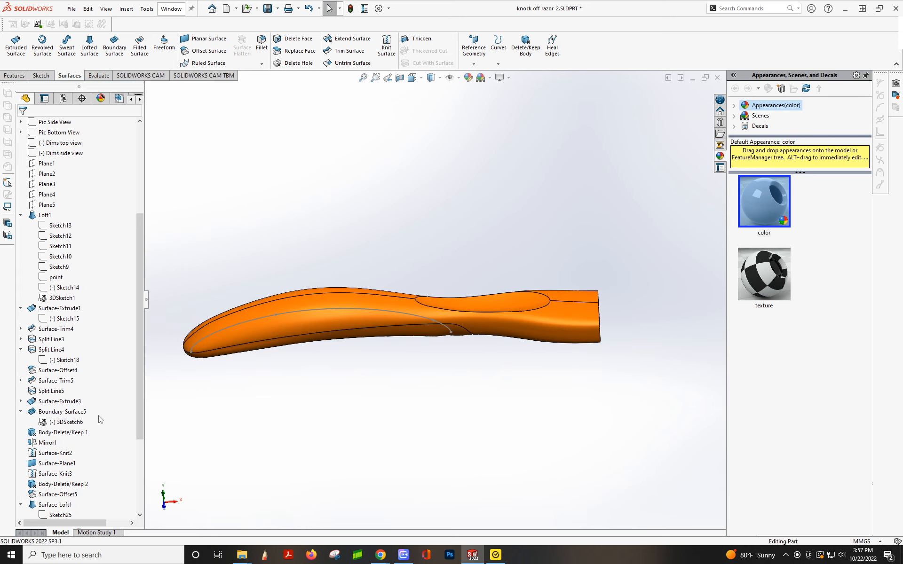
click(55, 505)
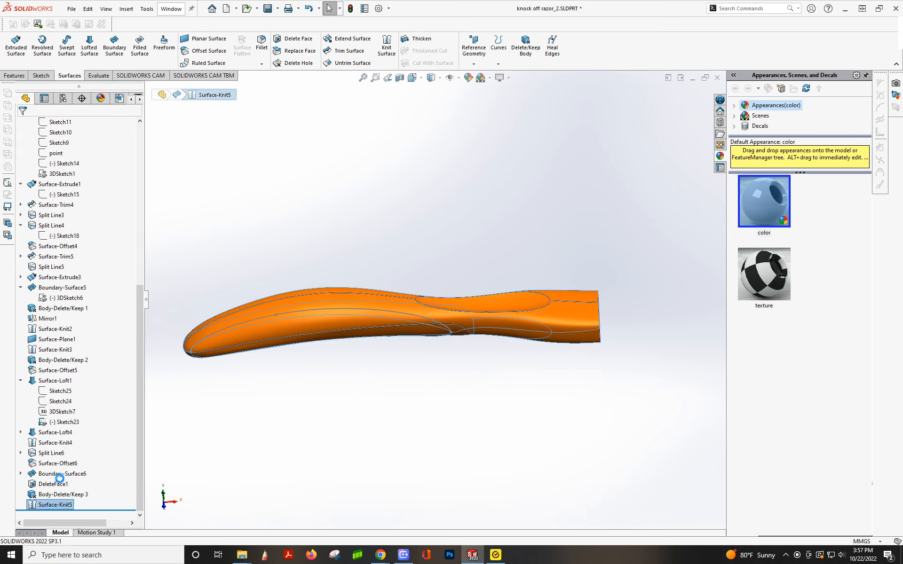
click(52, 485)
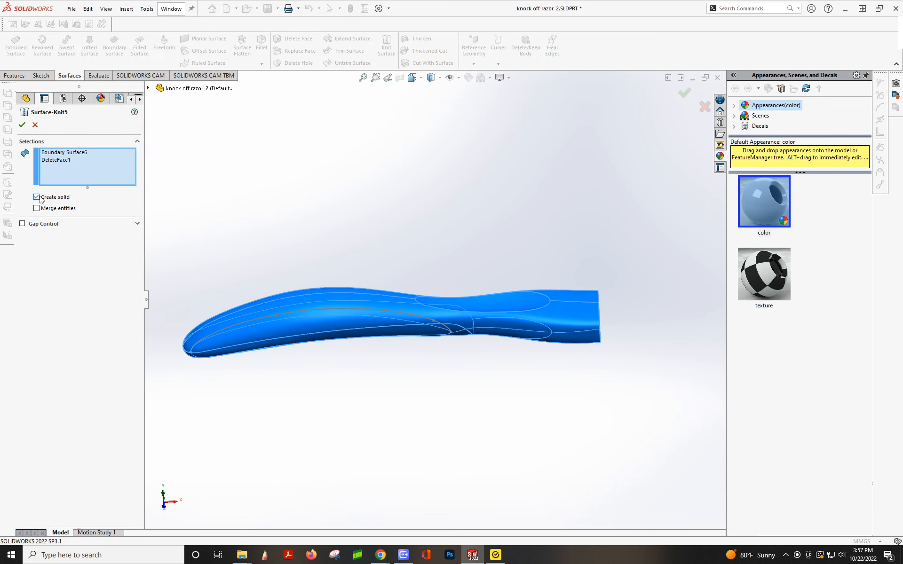
click(21, 125)
Show the hidden Surface-Knit4 solid body alongside the handle body.
middle_drag(369, 222, 374, 228)
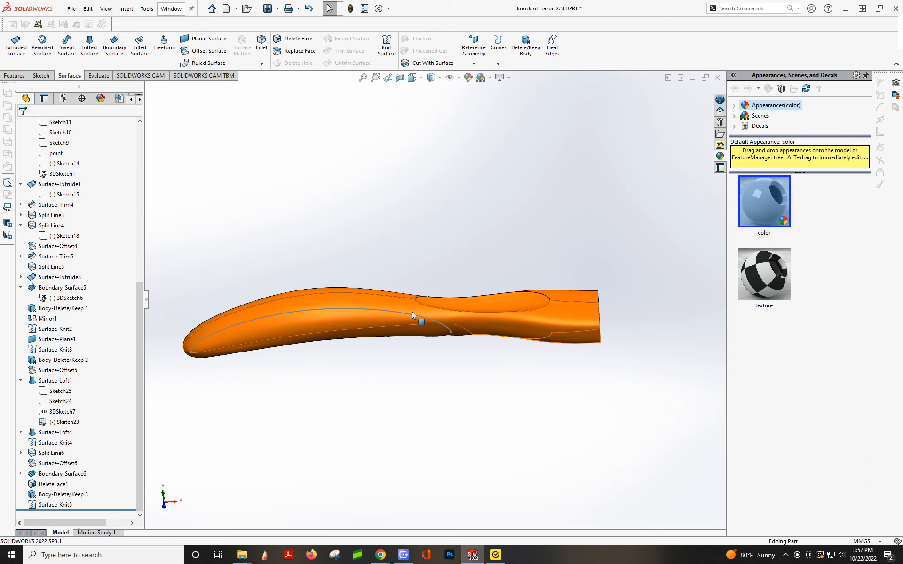
middle_drag(411, 312, 414, 263)
scroll(69, 248, up, 9)
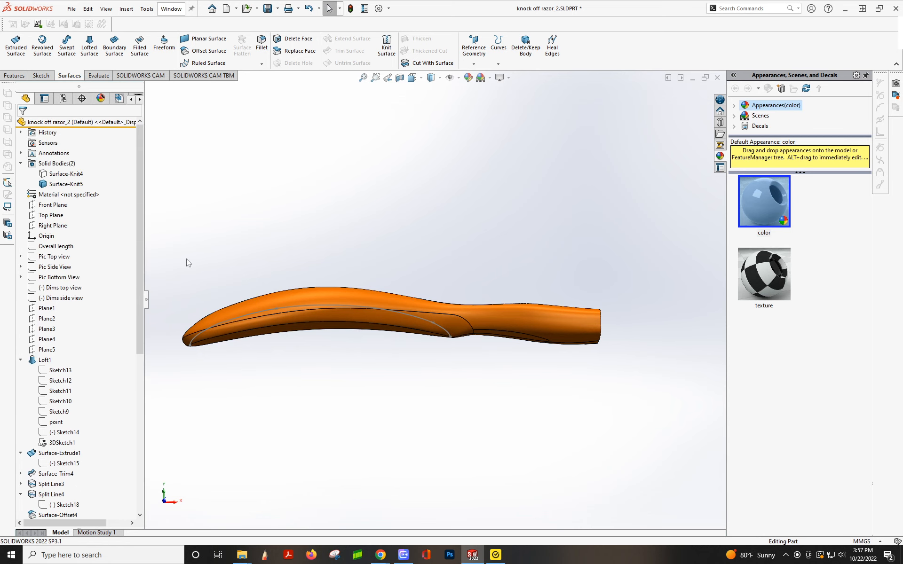
middle_drag(405, 301, 409, 434)
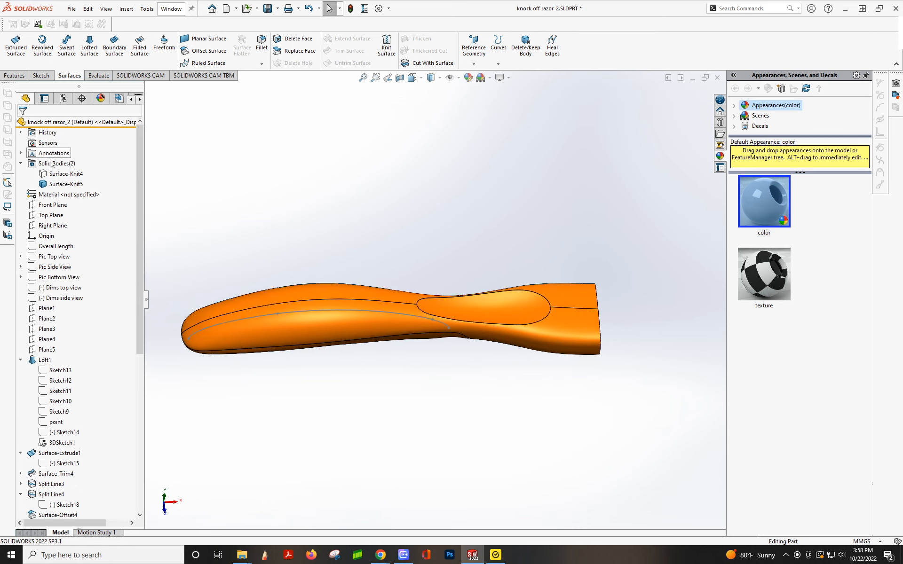
click(65, 173)
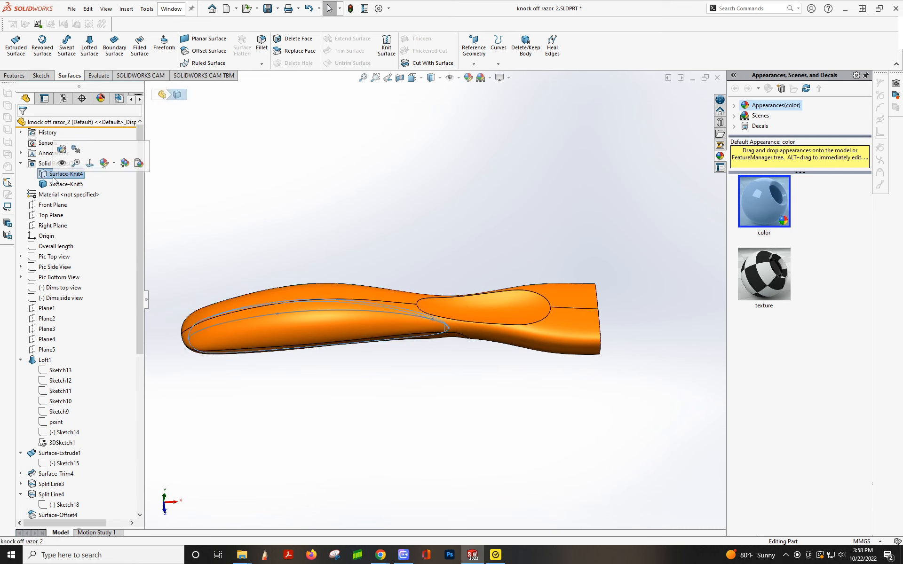
click(62, 165)
Copy the thumb-area face as a separate surface using a 0.00 mm surface offset.
middle_drag(314, 318, 461, 321)
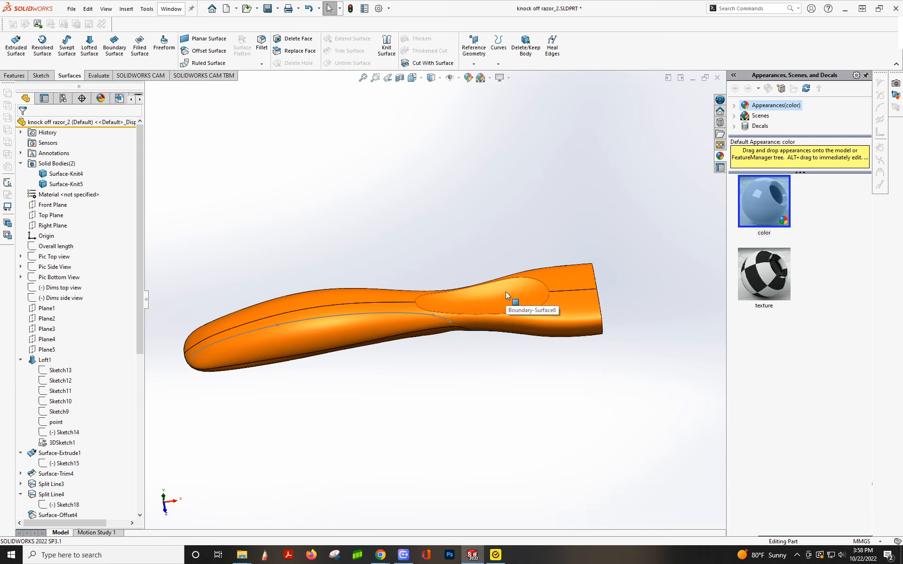
click(462, 302)
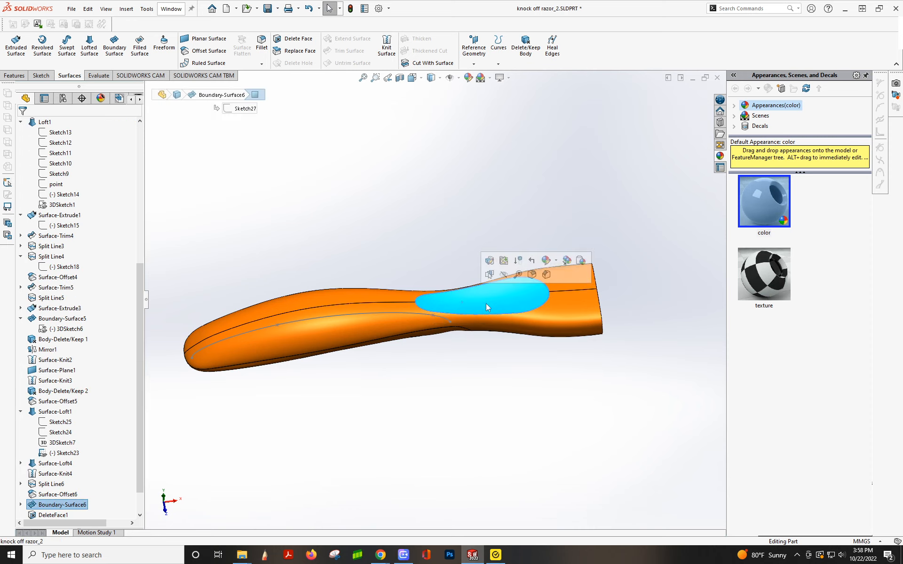
click(212, 55)
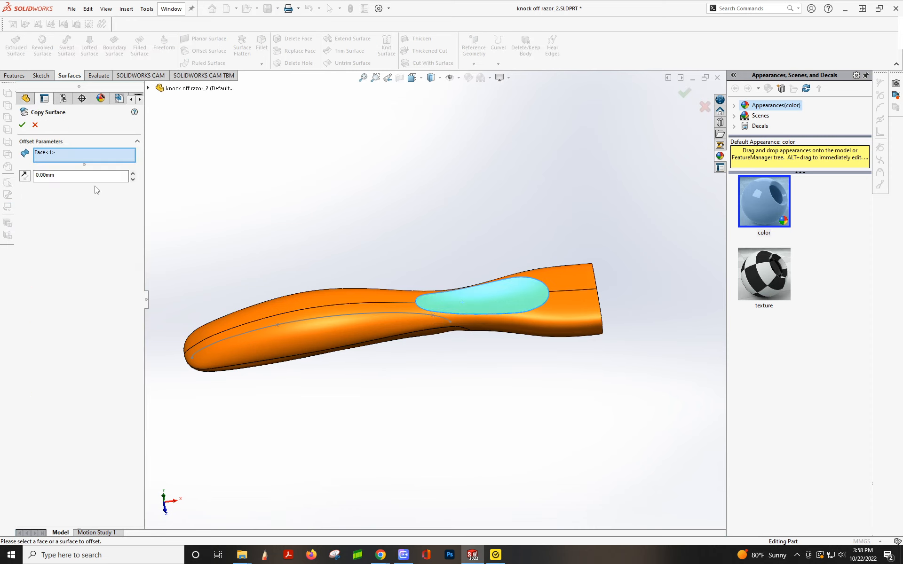
click(22, 125)
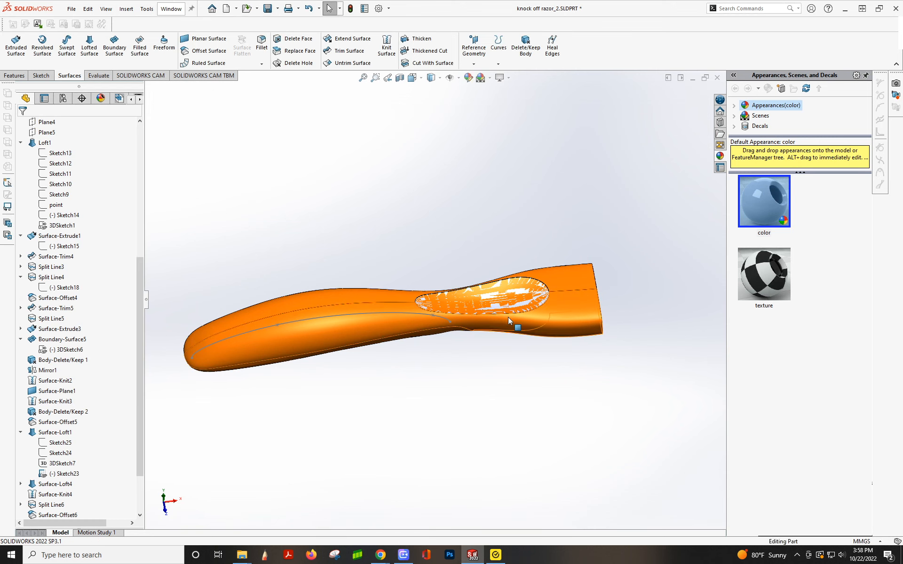
Hide the main handle body, leaving the grip body and the copied thumb surface in view.
click(577, 312)
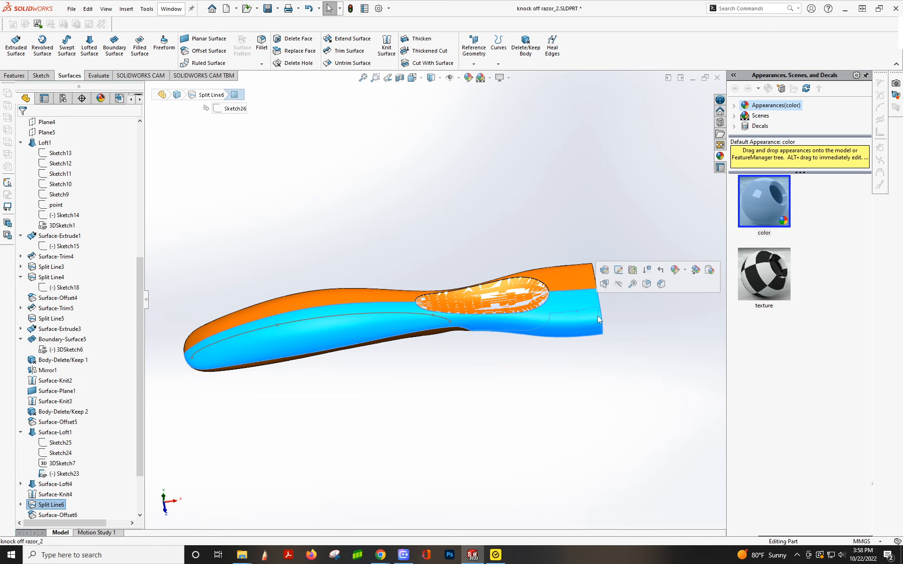
click(619, 285)
middle_drag(592, 290, 414, 113)
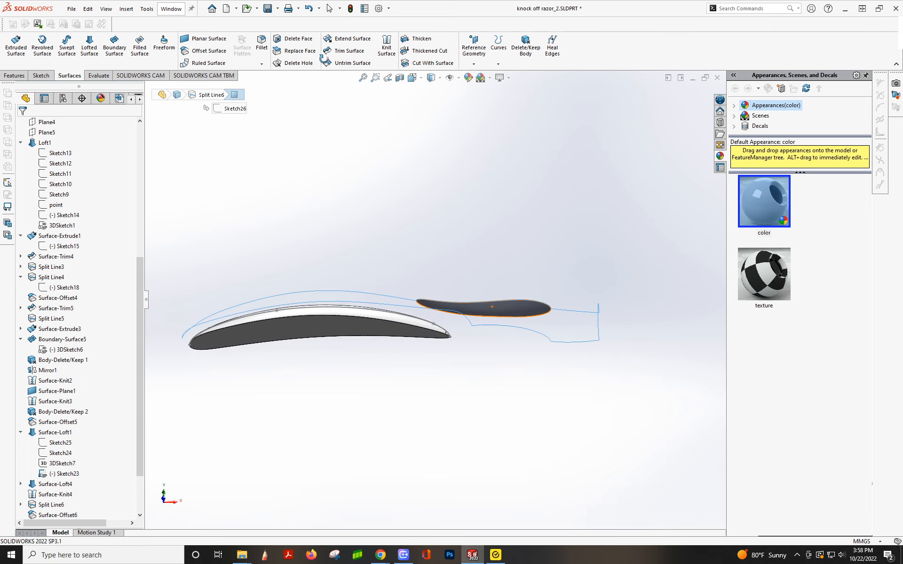
Thicken the copied thumb surface 1.50 mm toward its underside with the result merged.
click(420, 38)
click(514, 314)
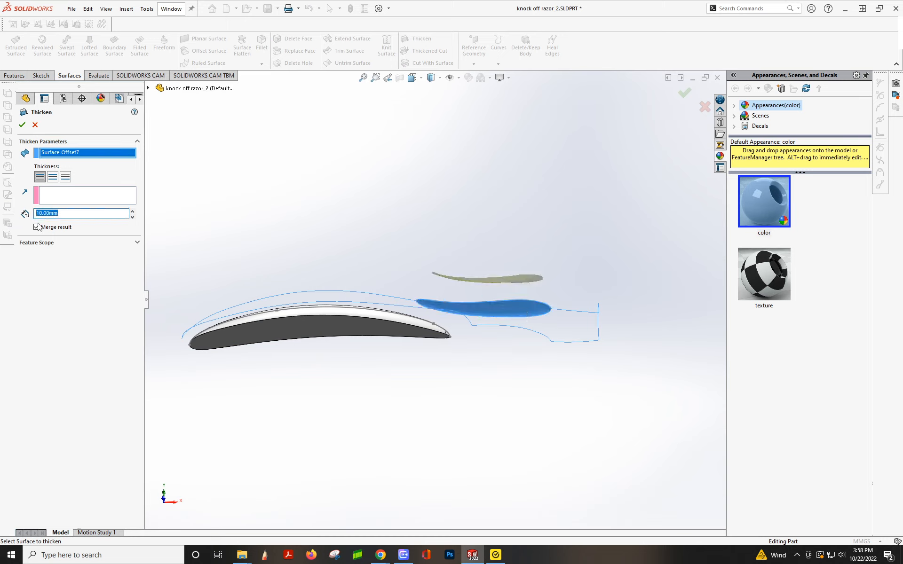
click(64, 177)
click(65, 214)
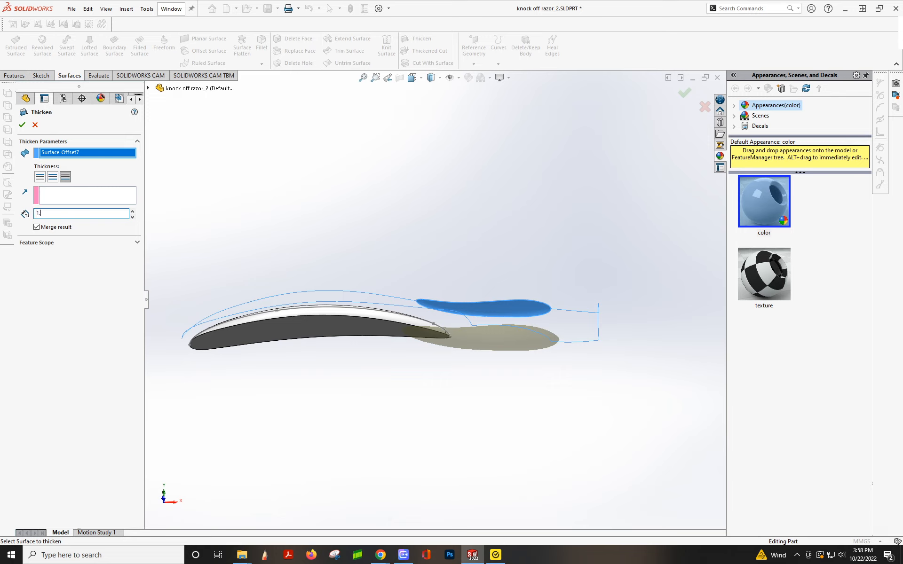
key(Return)
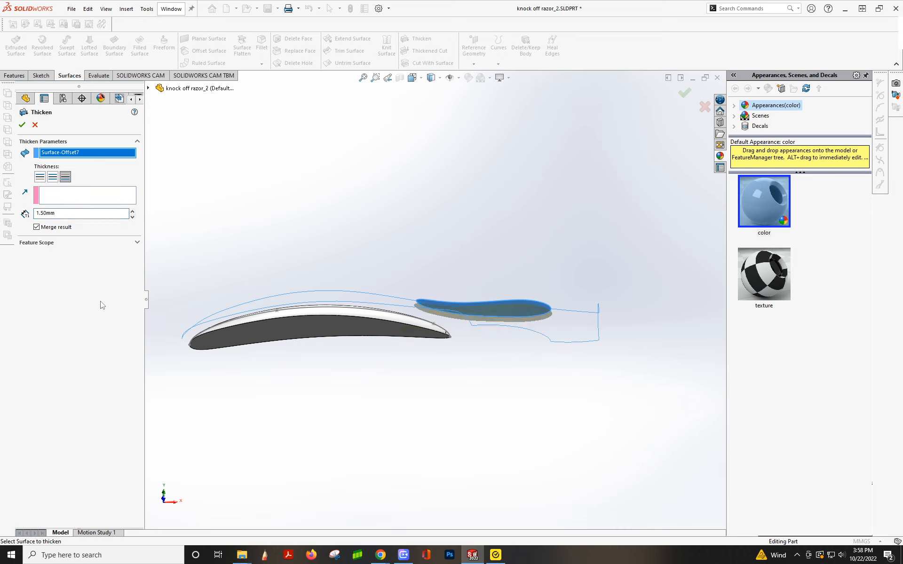
click(22, 124)
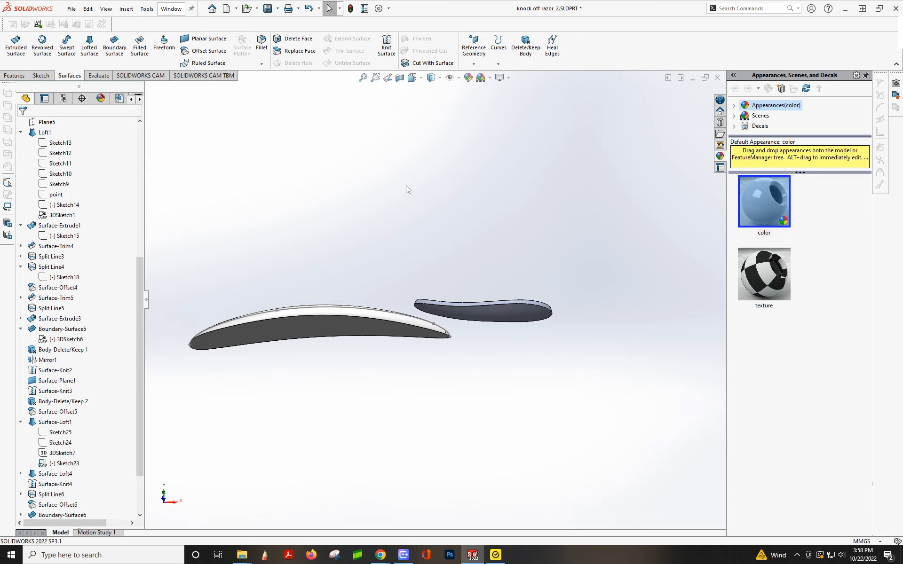
Hide Sketch23, the curve running along the grip body.
mouse_move(407, 189)
middle_down()
mouse_move(460, 403)
mouse_move(453, 342)
mouse_move(450, 407)
mouse_move(393, 343)
middle_up()
click(355, 312)
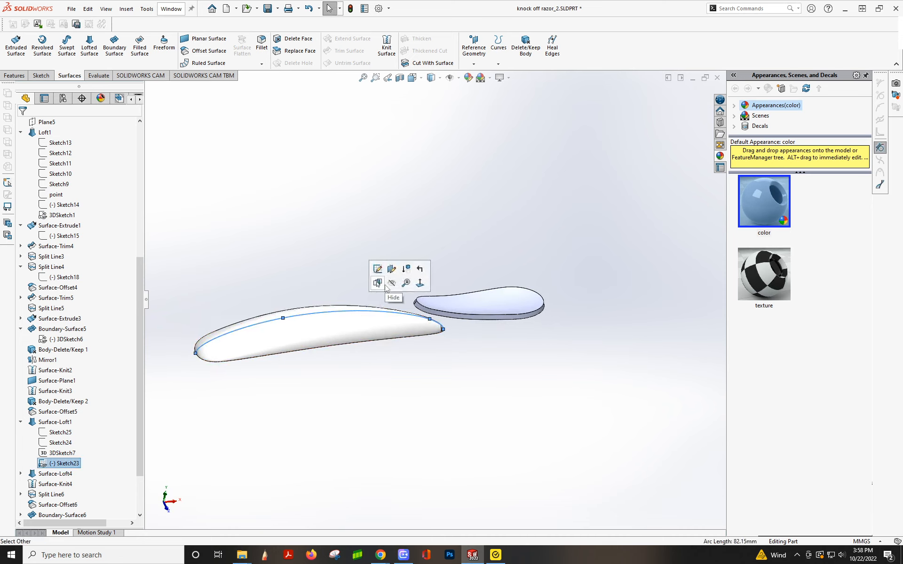
click(386, 284)
Set up a reference plane parallel to the Top Plane, about 6.23 mm above it.
mouse_move(431, 329)
middle_down()
mouse_move(438, 250)
mouse_move(446, 256)
mouse_move(435, 268)
mouse_move(408, 226)
mouse_move(405, 183)
mouse_move(442, 301)
mouse_move(442, 282)
mouse_move(454, 284)
middle_up()
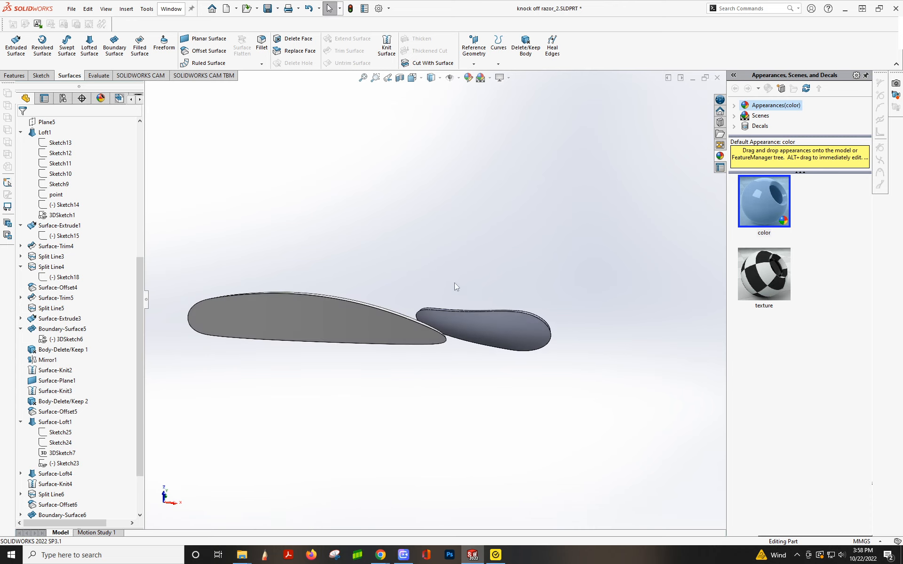
middle_drag(328, 262, 334, 368)
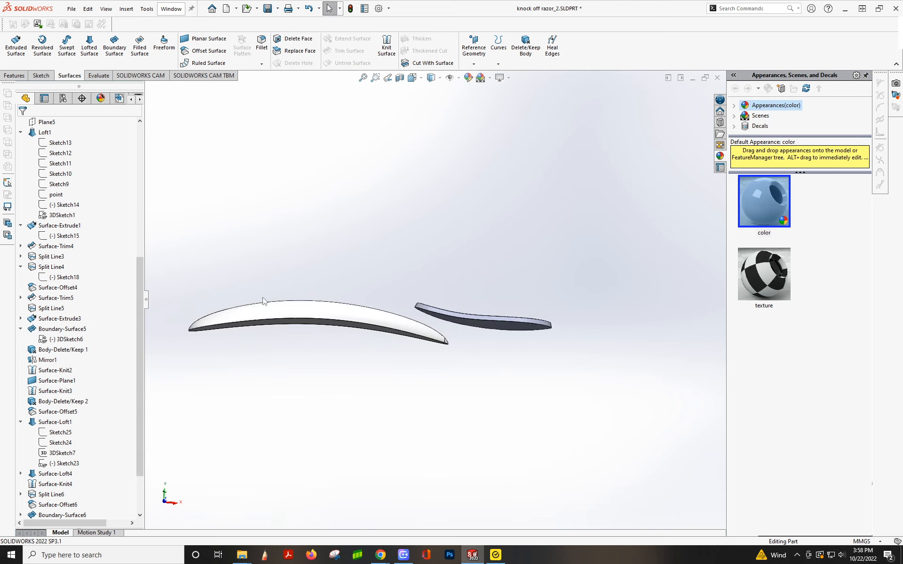
middle_drag(343, 315, 392, 353)
scroll(48, 214, up, 8)
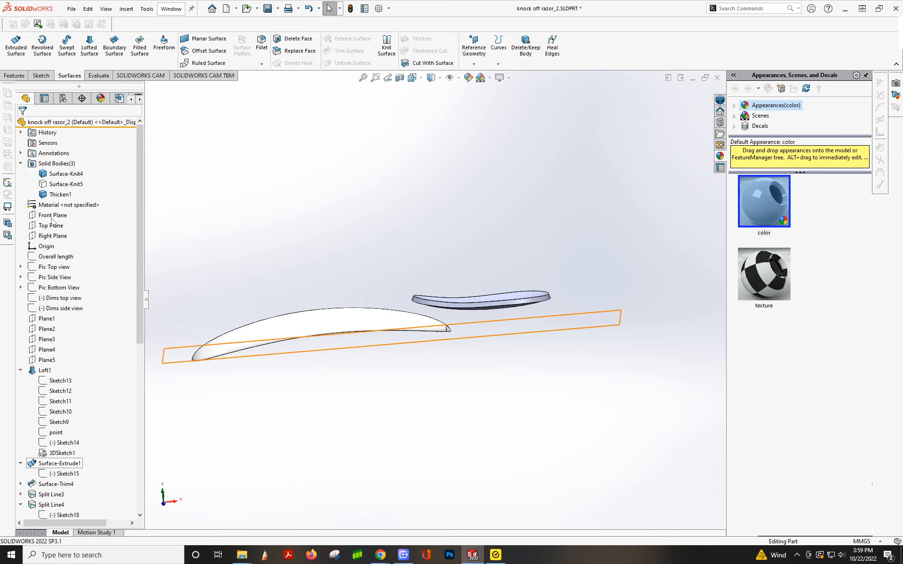
click(47, 215)
mouse_move(375, 326)
middle_down()
mouse_move(390, 400)
mouse_move(375, 309)
mouse_move(391, 328)
middle_up()
click(51, 226)
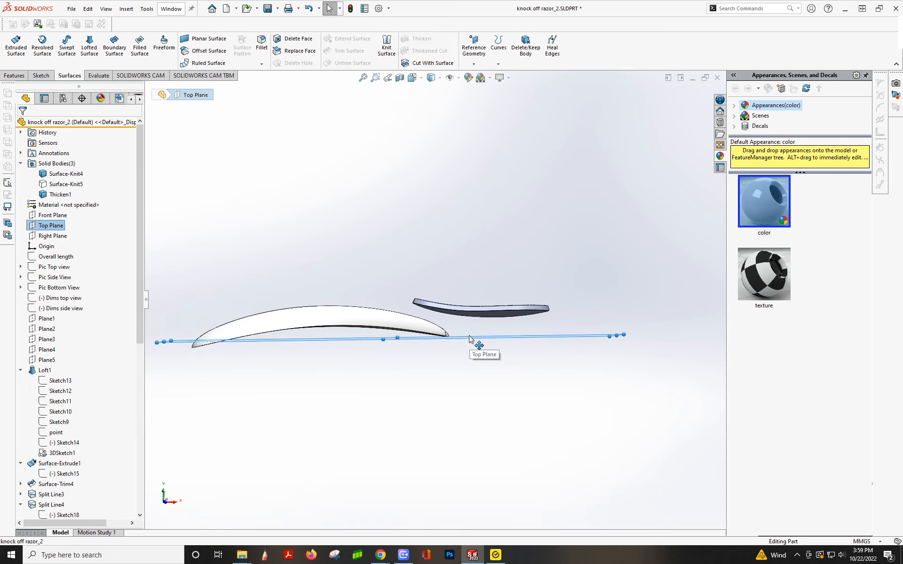
ctrl+drag(470, 341, 477, 321)
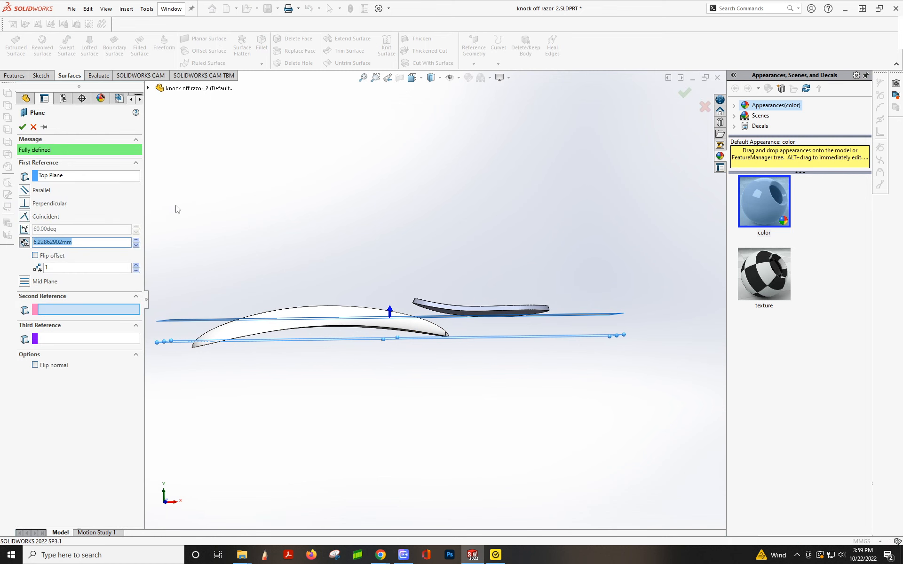
click(25, 230)
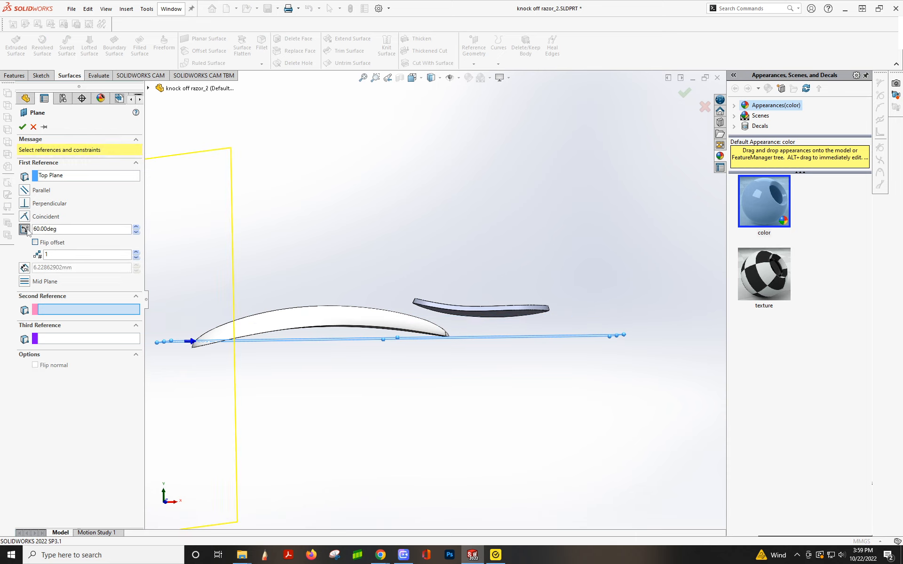
click(25, 268)
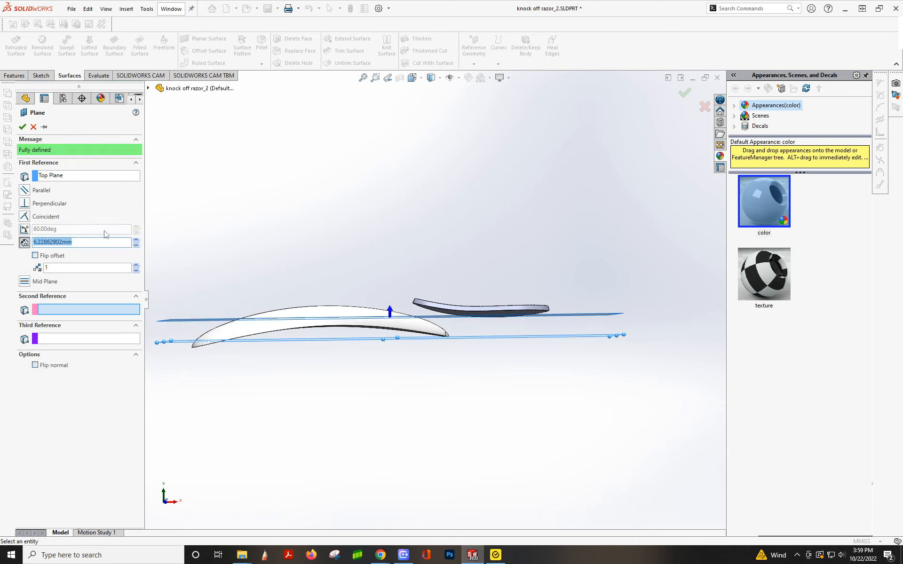
click(65, 230)
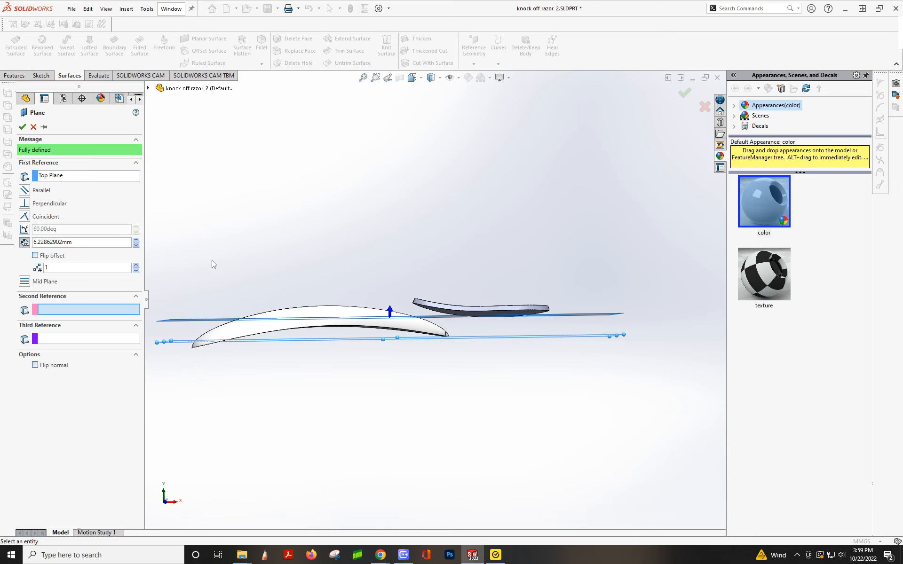
scroll(399, 303, down, 3)
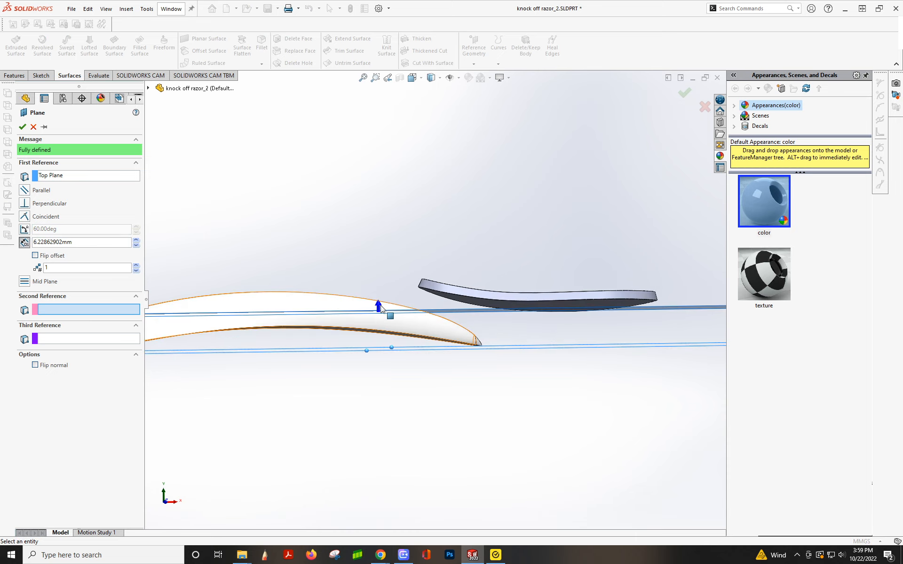
click(382, 299)
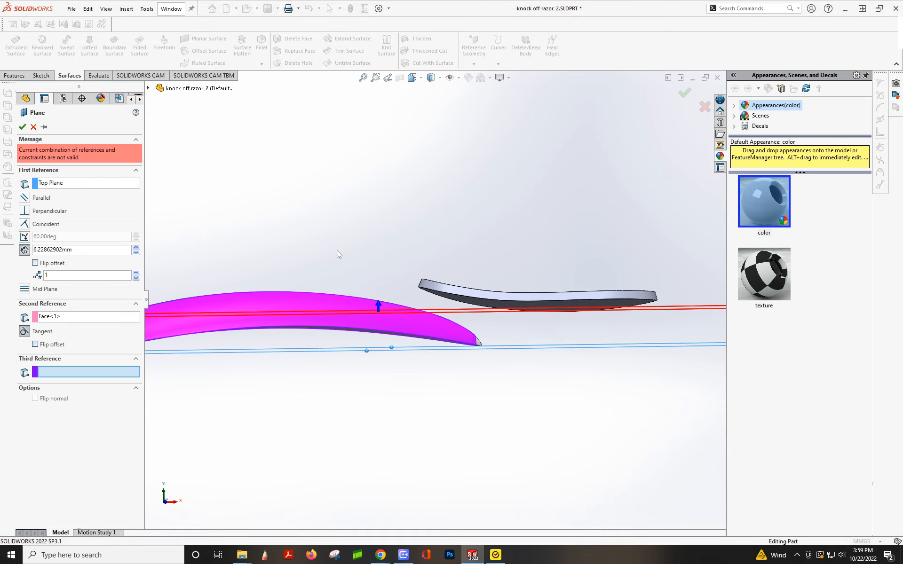
click(79, 316)
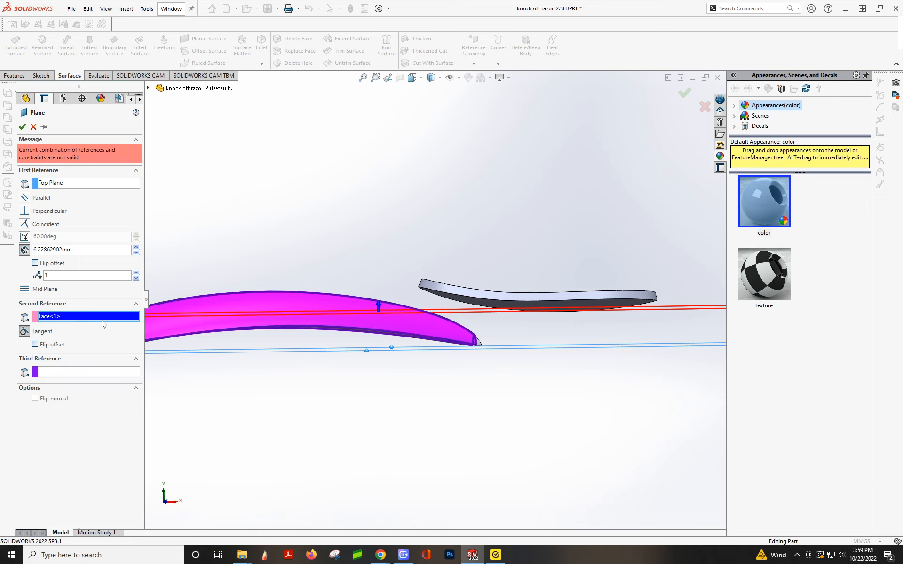
key(Delete)
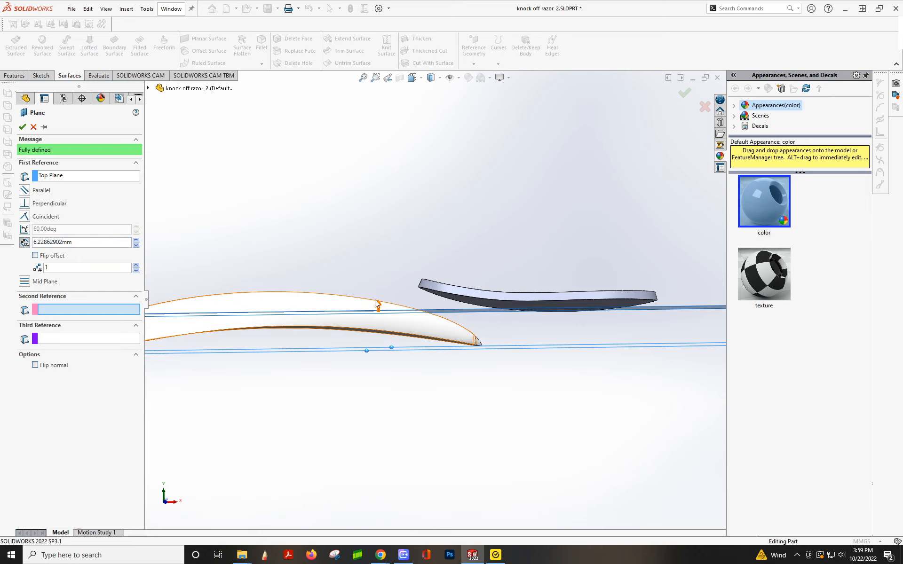
Set the new reference plane's offset from the Top Plane to 7.50 mm and create the plane.
click(138, 242)
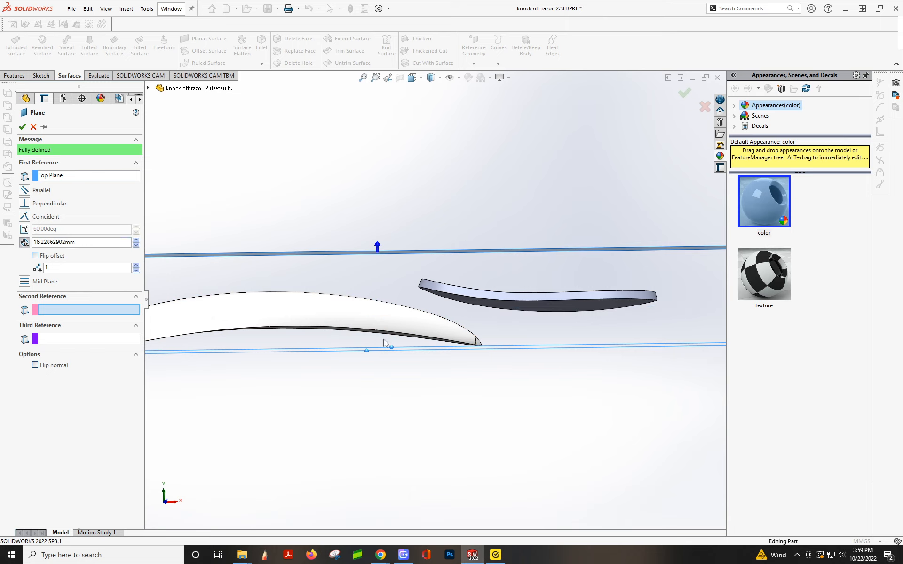
click(108, 242)
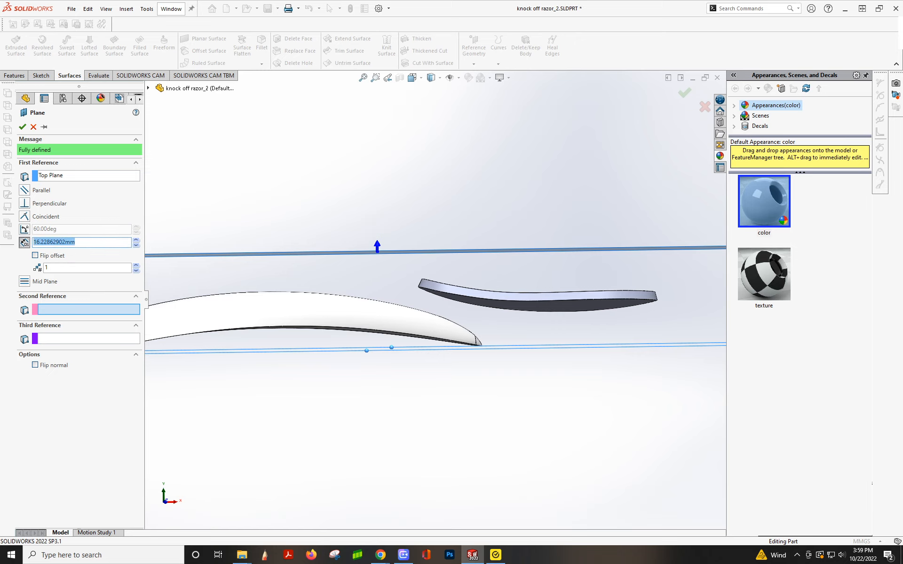
text(10)
key(Return)
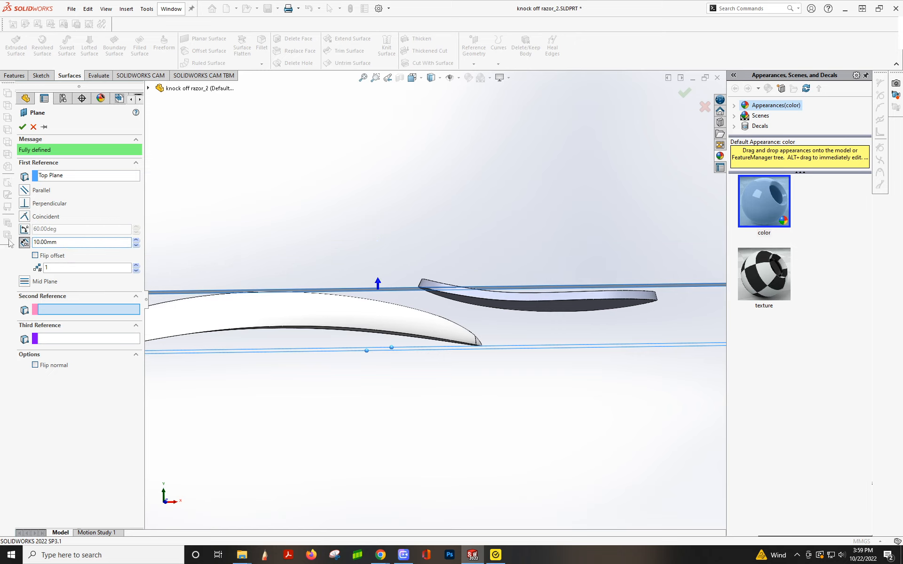
drag(67, 245, 9, 246)
key(Return)
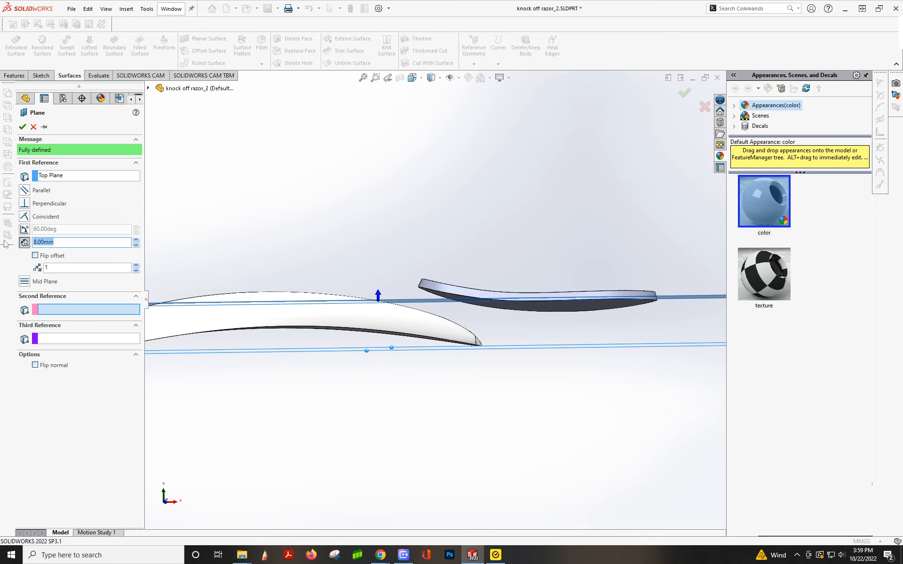
text(7.5)
key(Return)
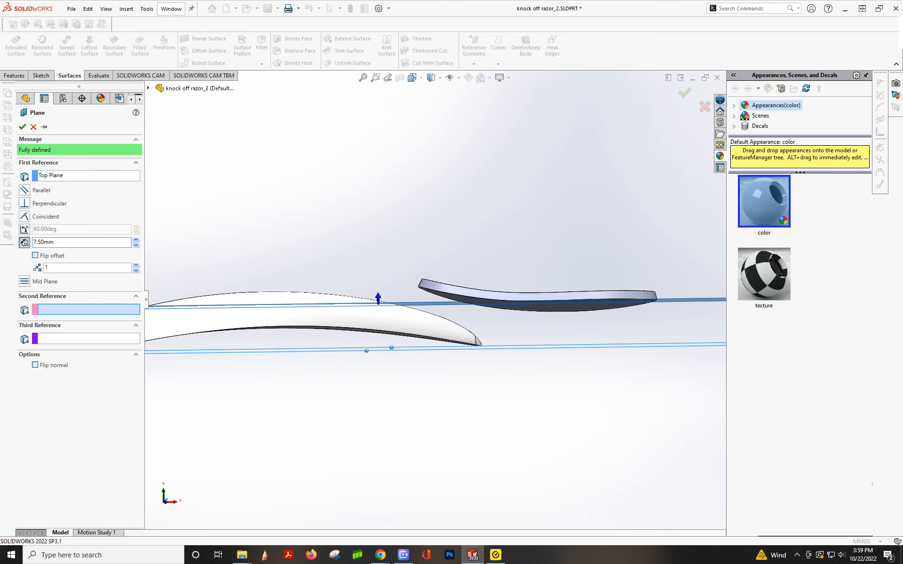
click(23, 127)
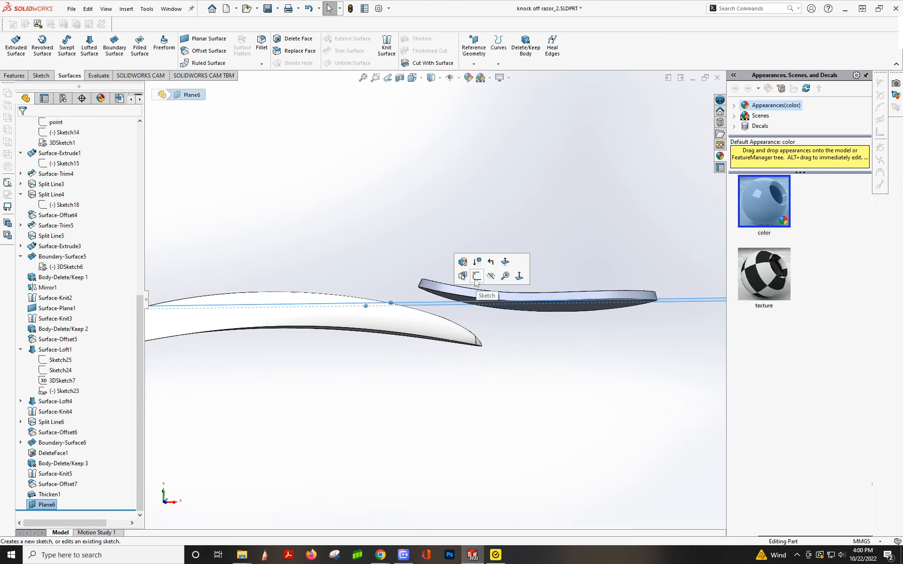
Sketch an ellipse on Plane6 near the thumb pad's narrow end, with semi-axes about 1.82 mm and 1.27 mm.
click(471, 272)
scroll(477, 305, down, 5)
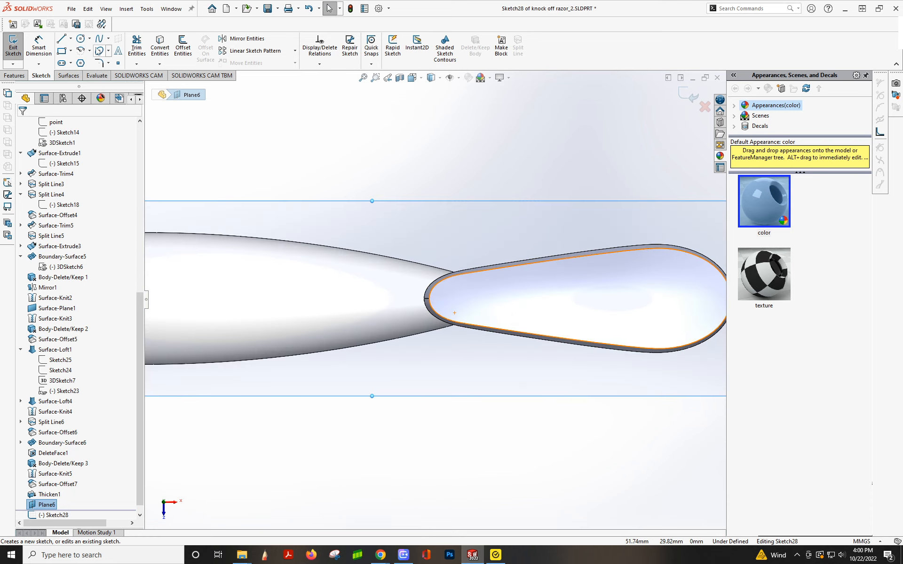
click(99, 50)
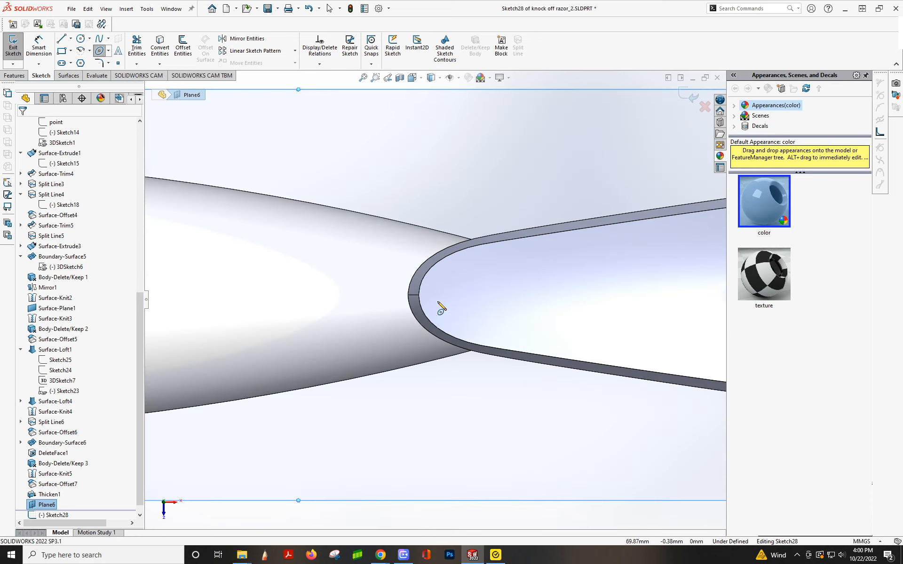
scroll(447, 305, down, 4)
click(458, 294)
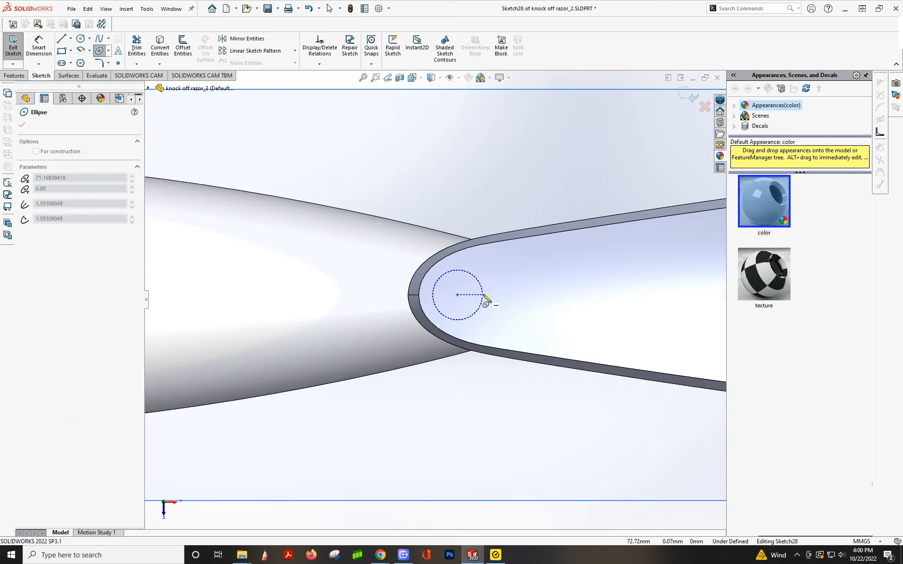
click(487, 295)
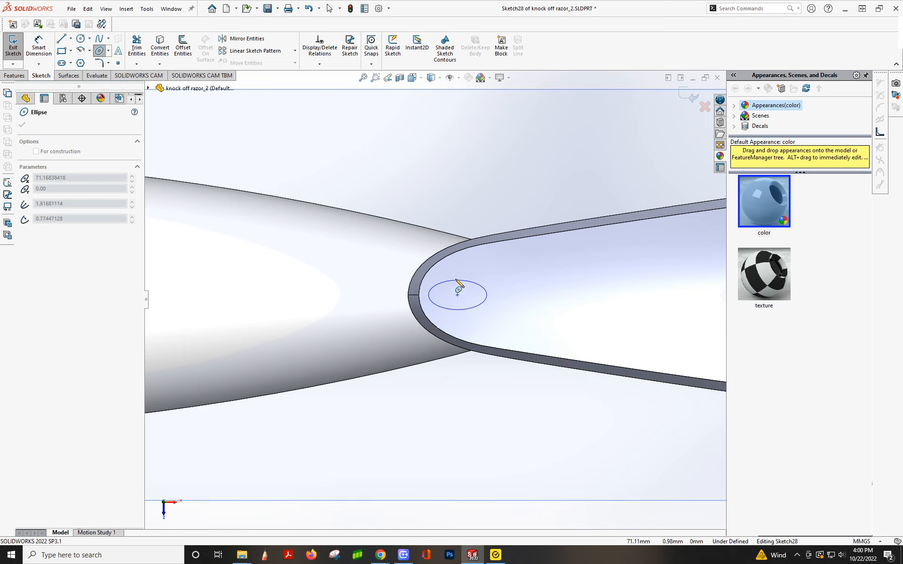
click(457, 276)
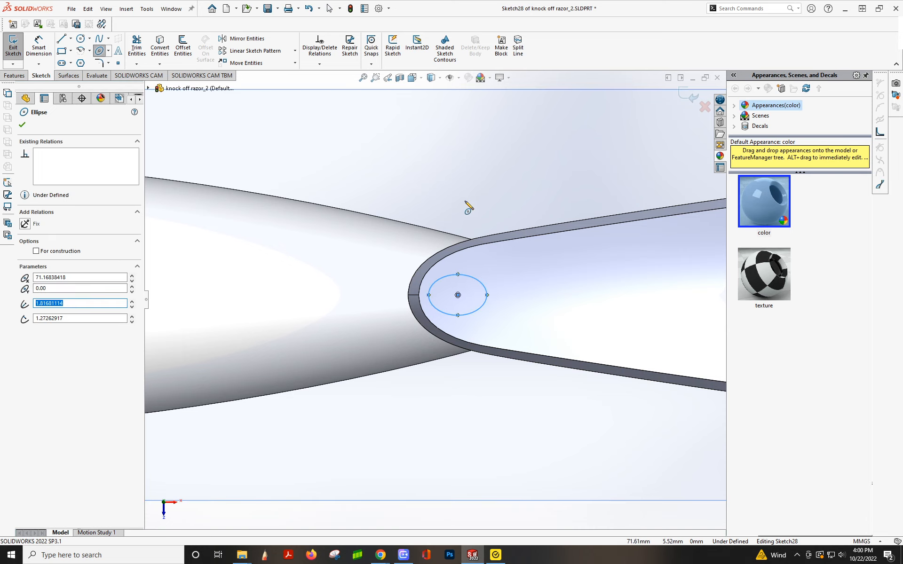
click(680, 100)
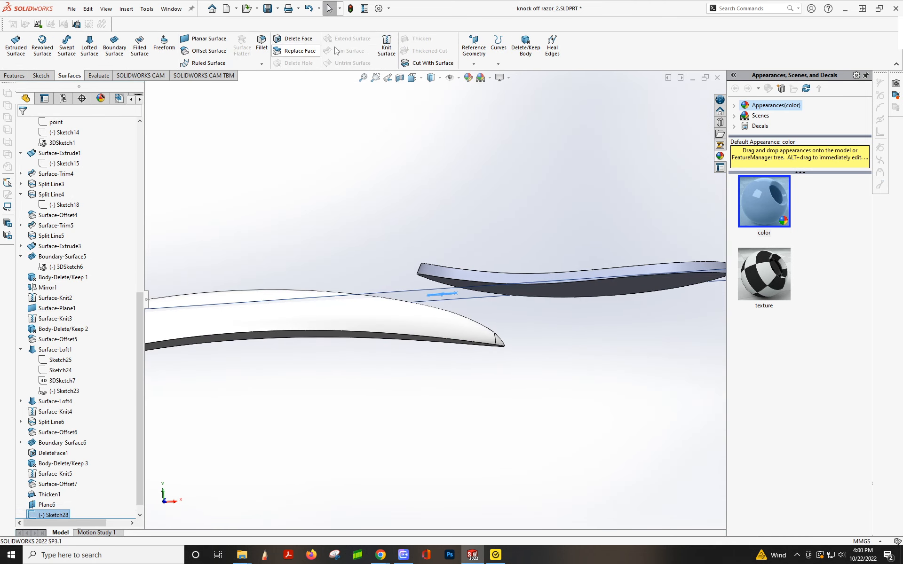
Project the small ellipse sketch onto the underside face of the thumb pad as a split line.
click(41, 77)
click(69, 75)
click(498, 50)
click(502, 78)
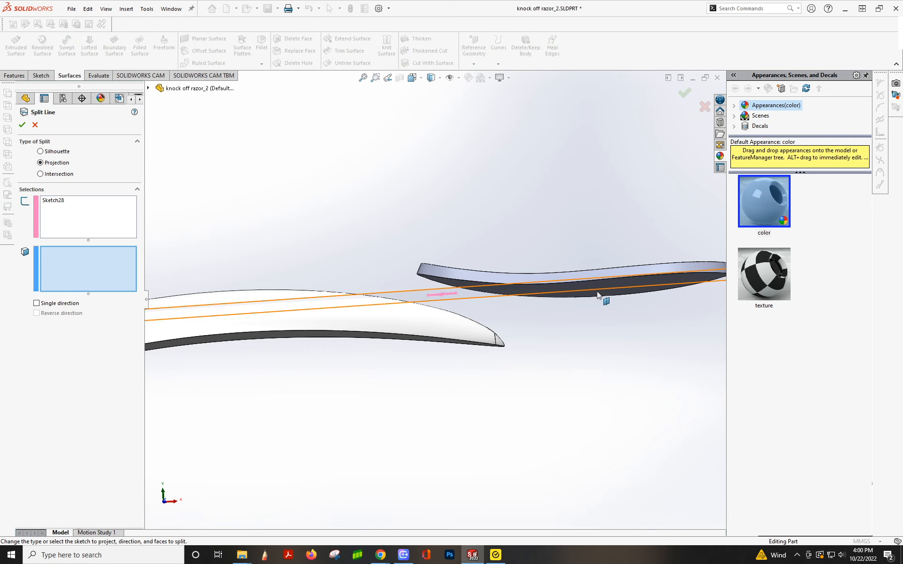
middle_drag(598, 292, 596, 278)
click(596, 278)
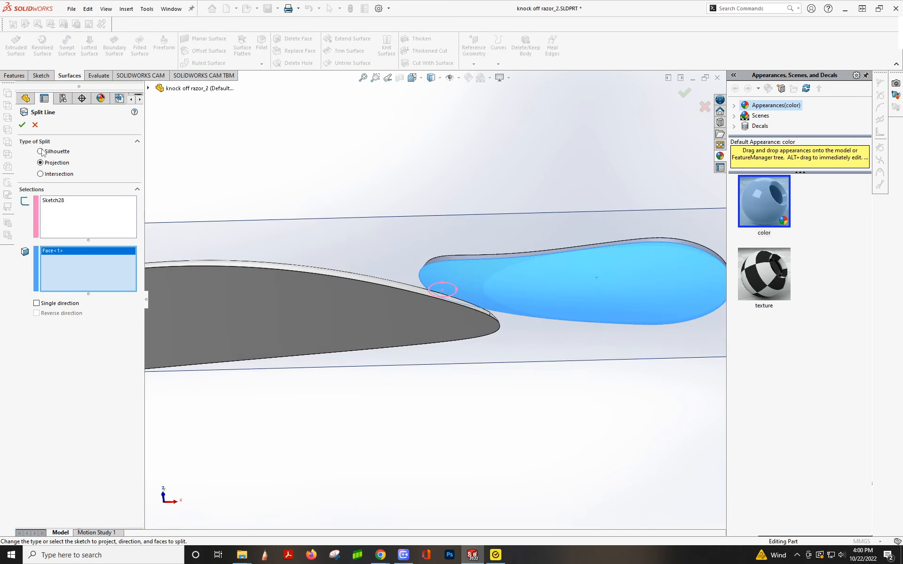
click(21, 124)
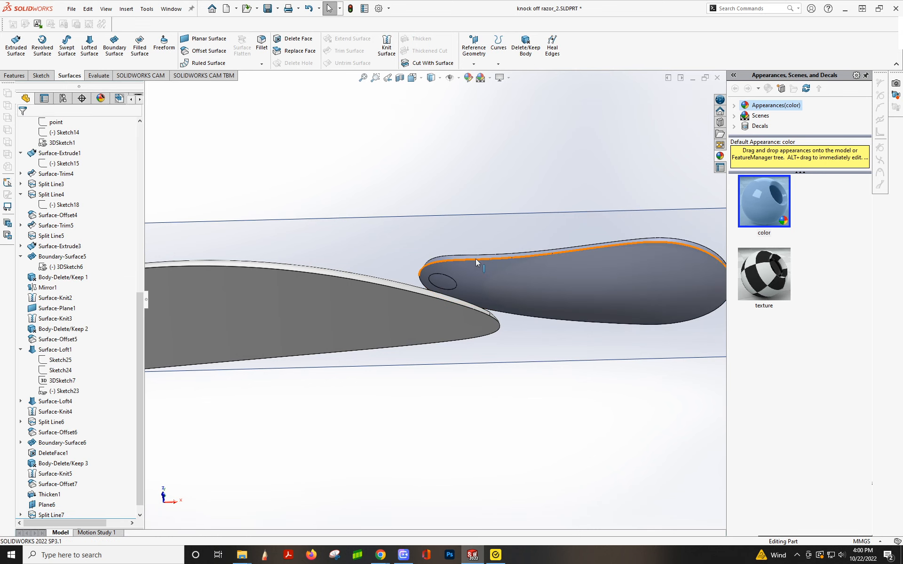
Open a sketch on Plane6 and convert the elliptical split edge under the thumb pad into construction geometry.
middle_drag(476, 259, 479, 334)
scroll(87, 397, up, 1)
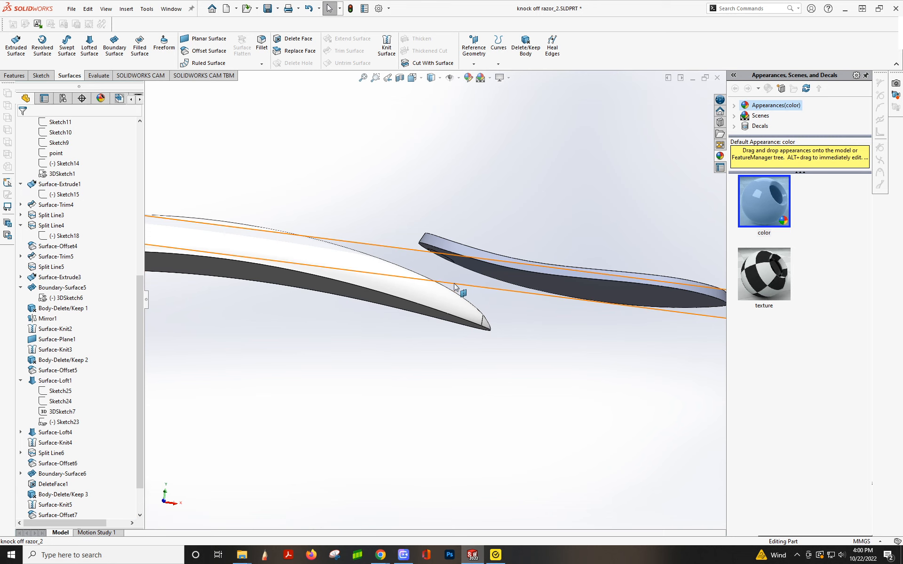
click(456, 284)
click(483, 246)
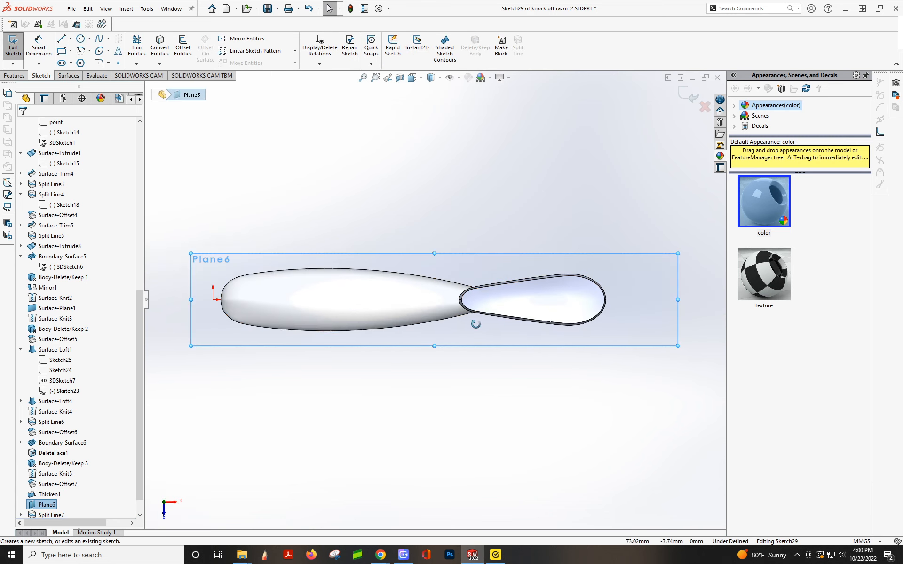
middle_drag(471, 318, 476, 94)
click(162, 49)
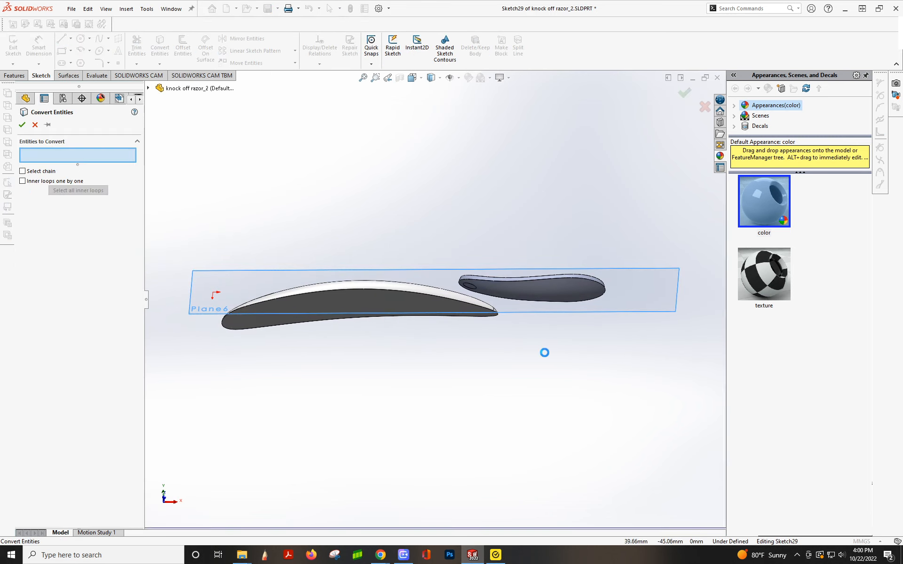
click(474, 287)
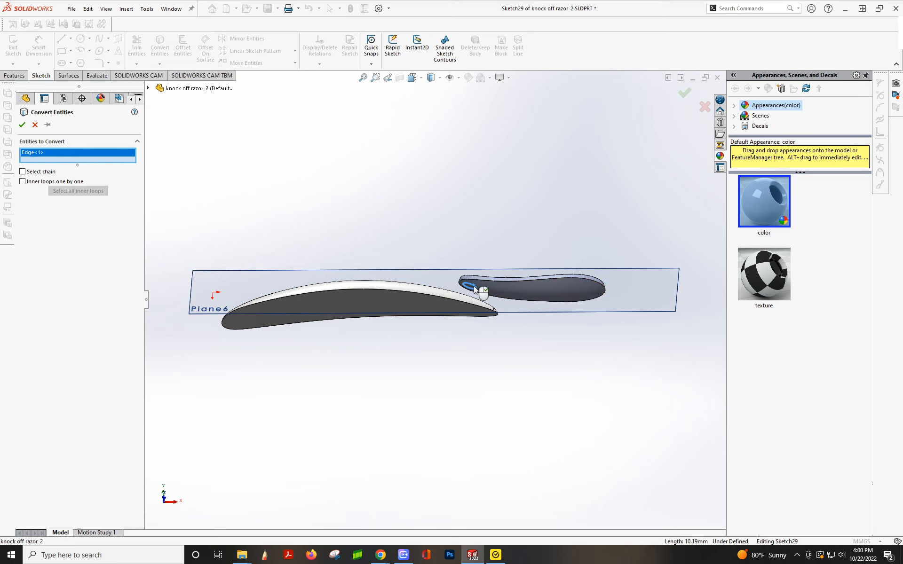
click(22, 125)
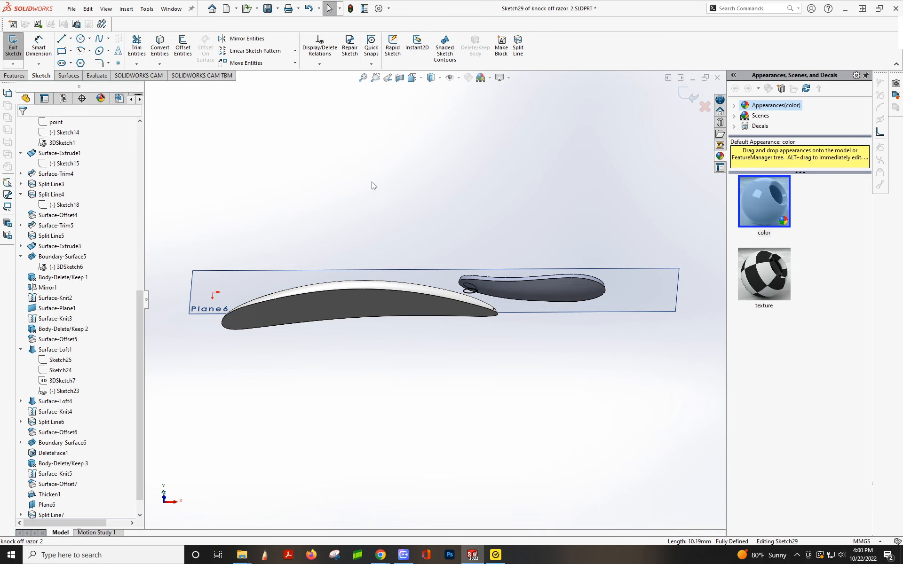
drag(430, 242, 524, 339)
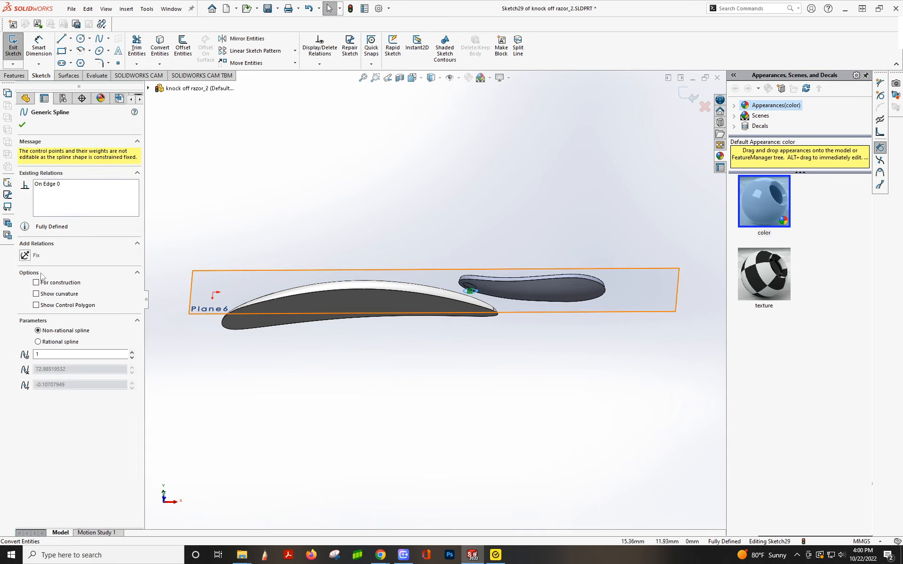
click(21, 125)
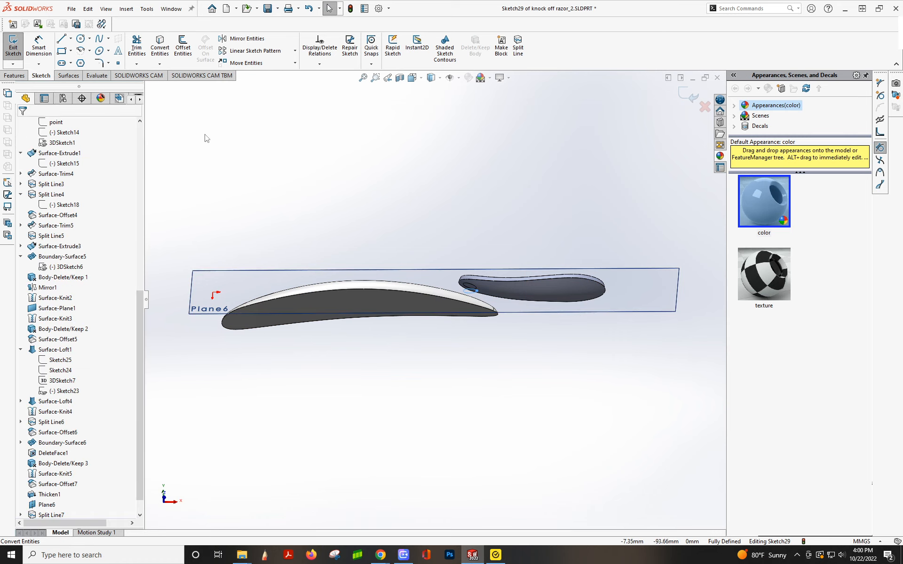
Draw a larger ellipse around the construction ellipse, with semi-axes about 2.99 mm and 1.97 mm.
click(420, 79)
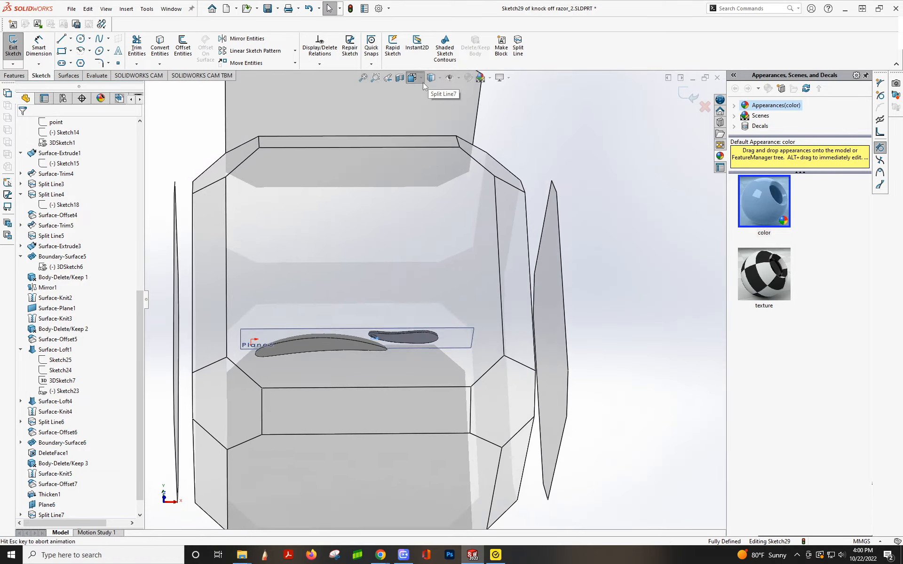
click(426, 104)
scroll(452, 310, down, 5)
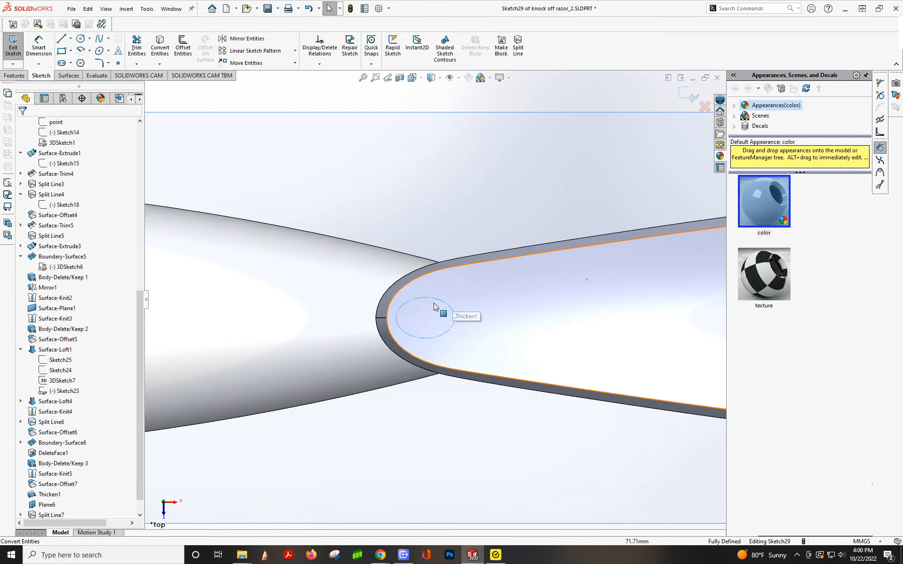
click(100, 51)
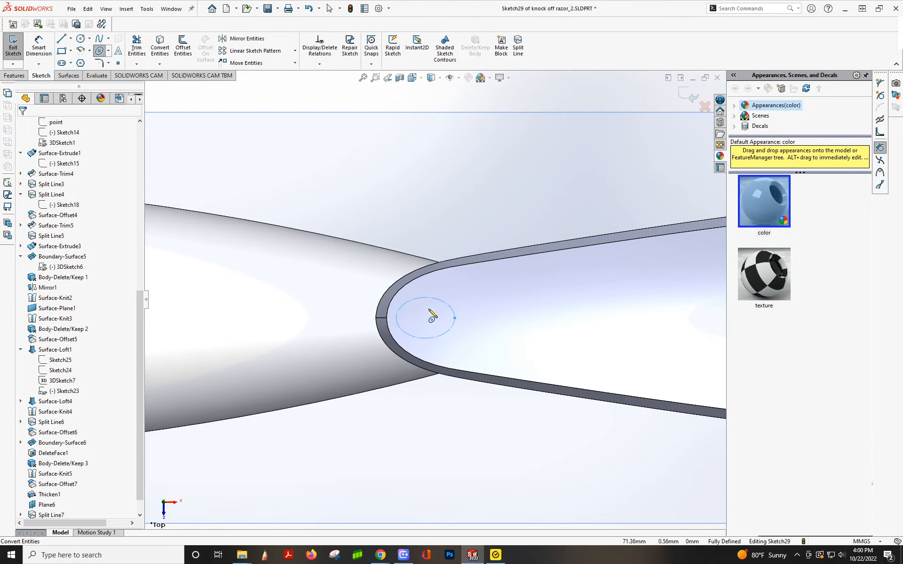
click(422, 318)
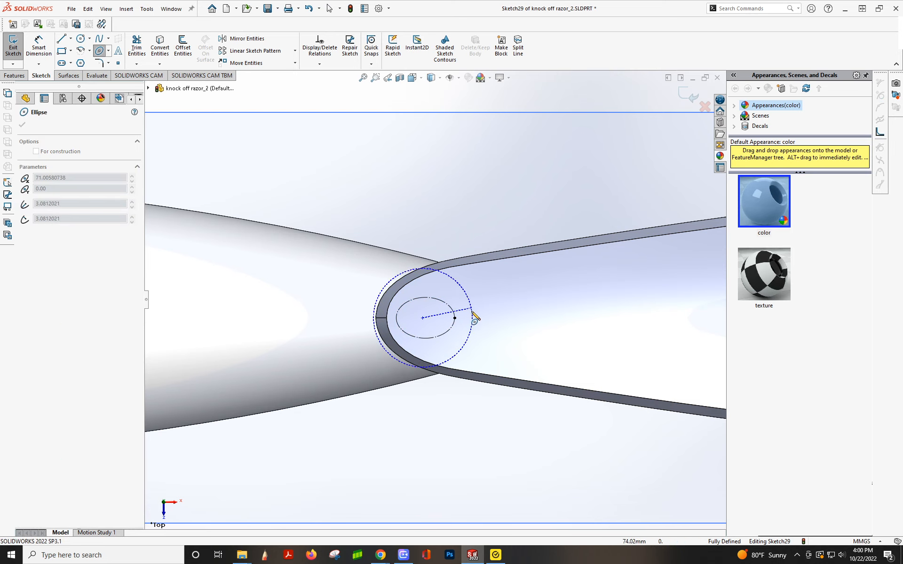
click(470, 319)
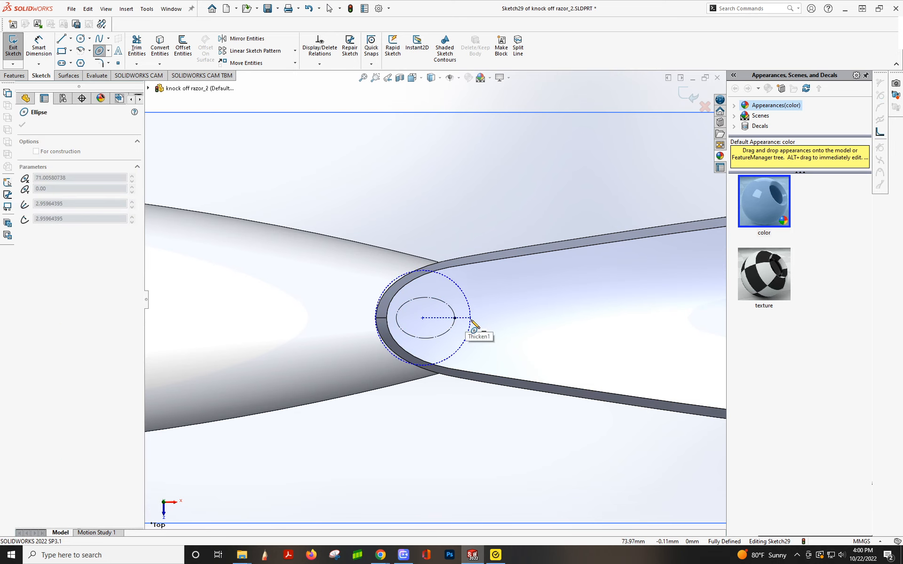
click(422, 286)
click(22, 125)
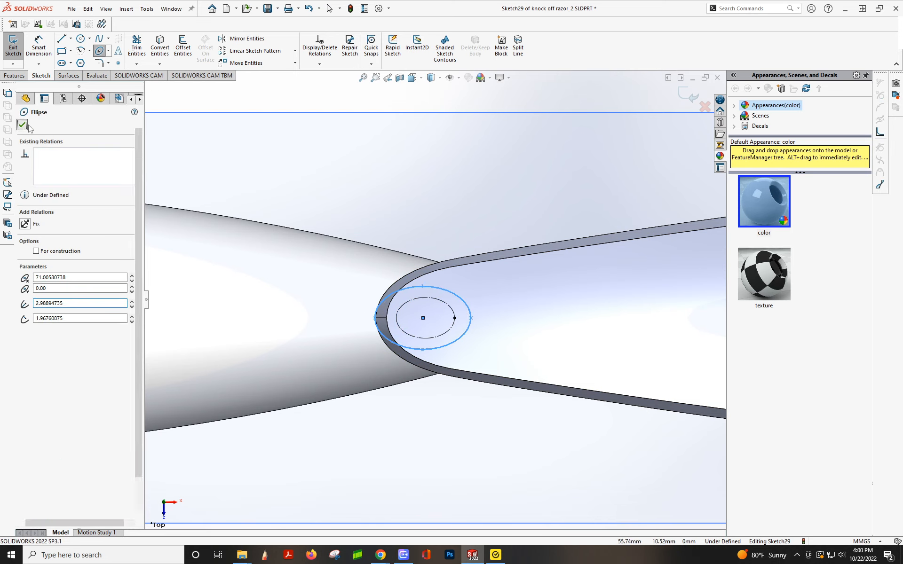
Project the larger ellipse onto the upper face of the grip body as a split line.
scroll(477, 317, up, 3)
middle_drag(478, 316, 474, 189)
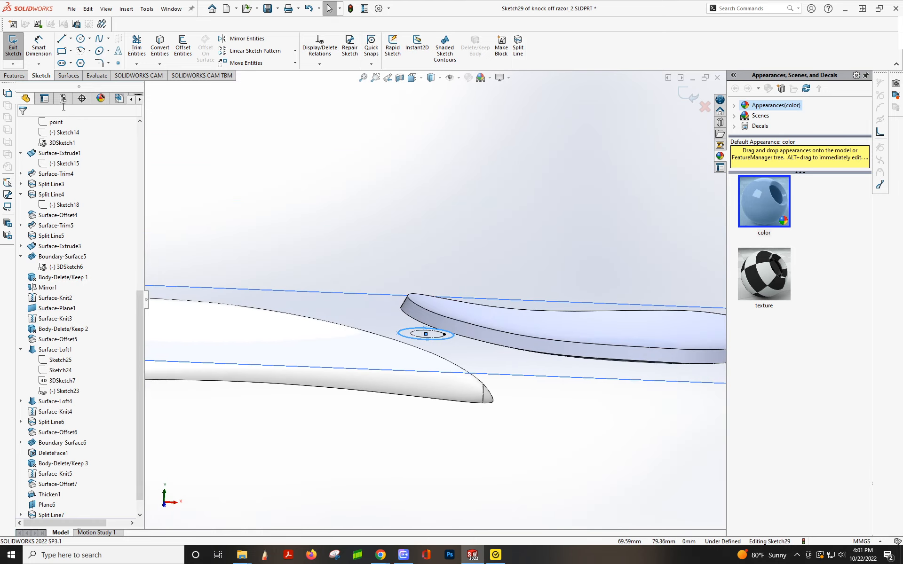
click(69, 75)
click(498, 64)
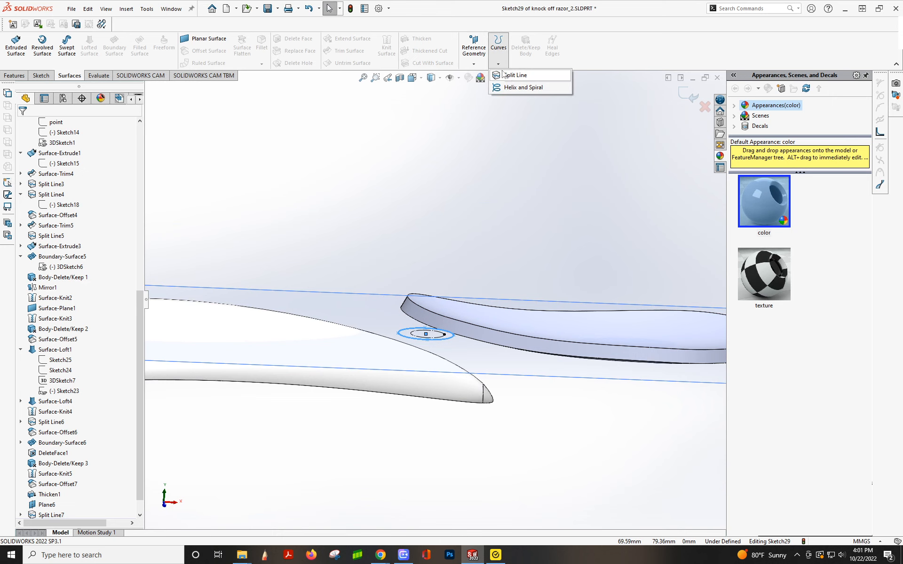
click(512, 75)
click(410, 359)
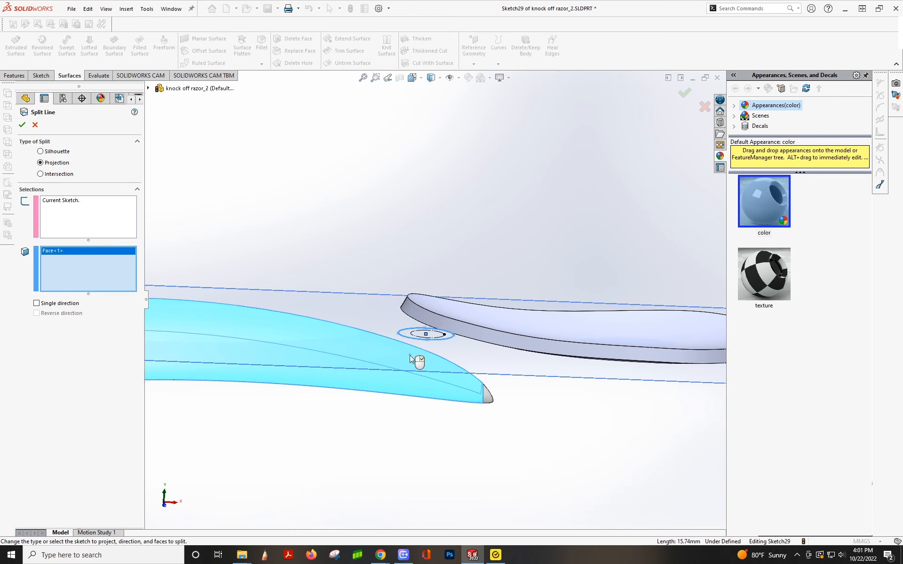
click(22, 125)
middle_drag(490, 352, 472, 286)
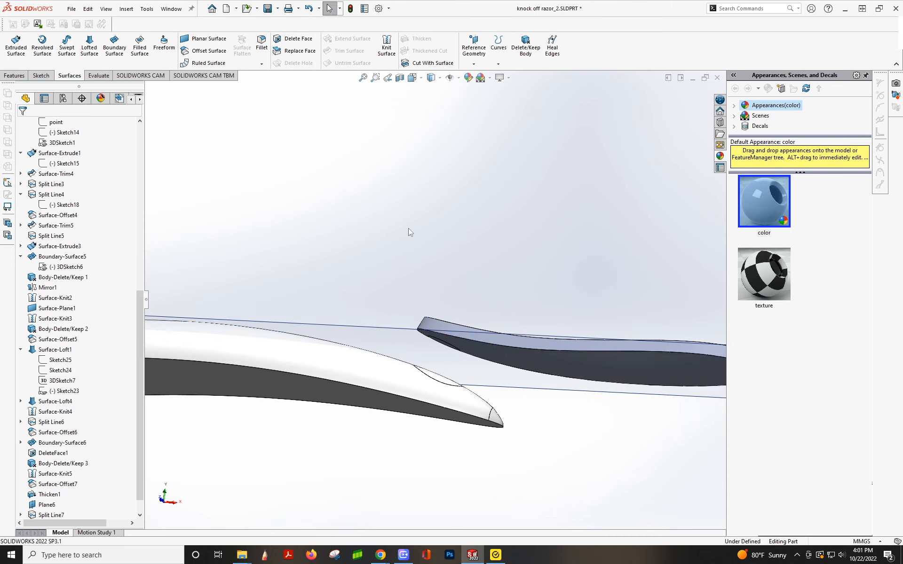
Open a sketch on the Front Plane and draw a two-point spline from the grip's ellipse up to the thumb pad's underside.
scroll(46, 263, up, 10)
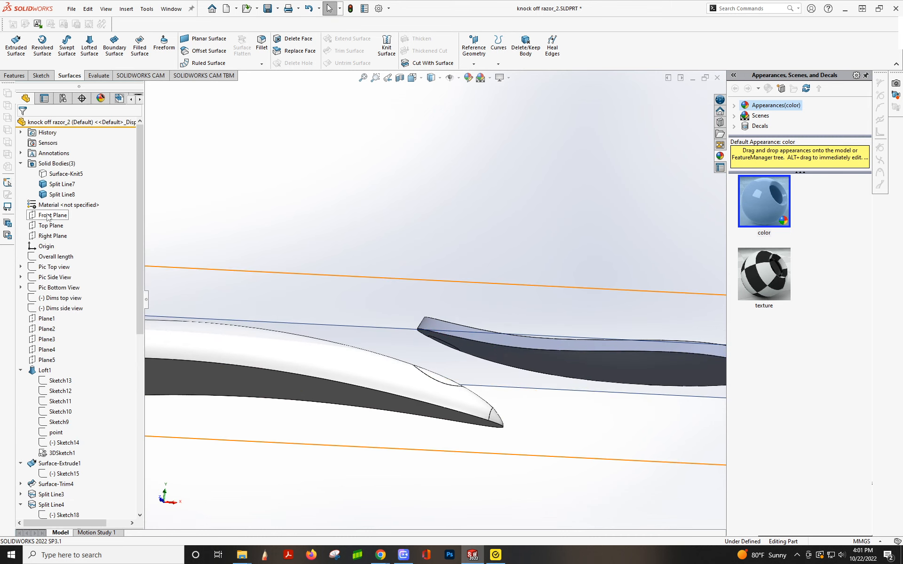
click(48, 216)
click(47, 203)
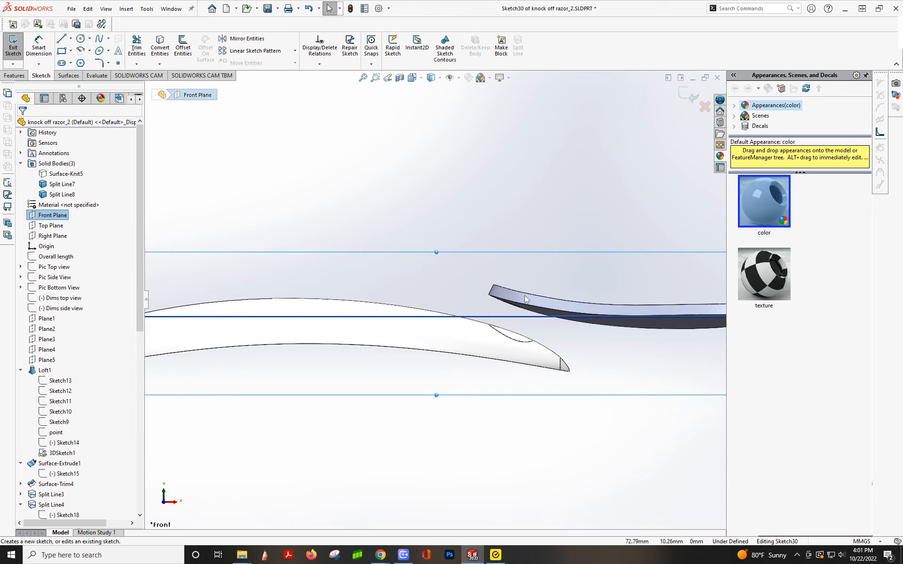
scroll(526, 299, down, 5)
click(99, 39)
scroll(462, 364, down, 4)
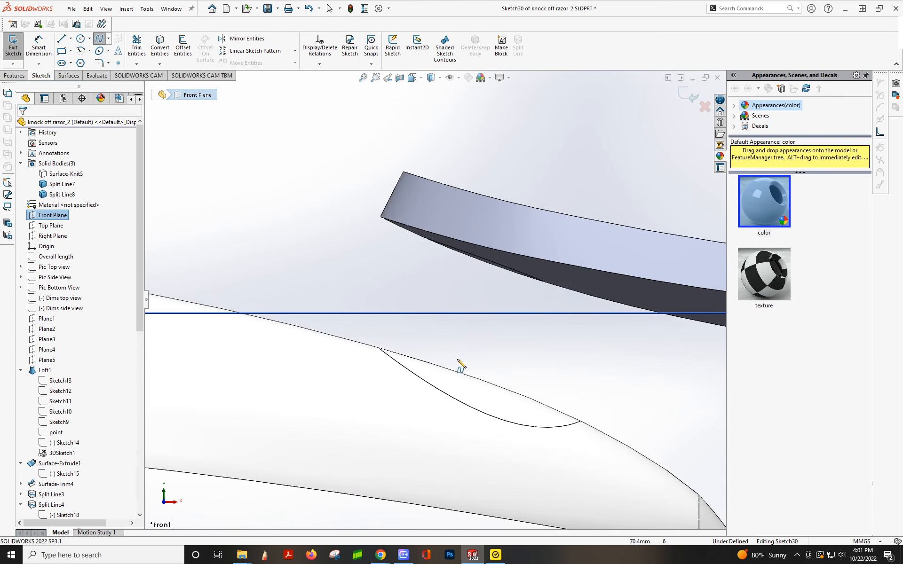
click(380, 347)
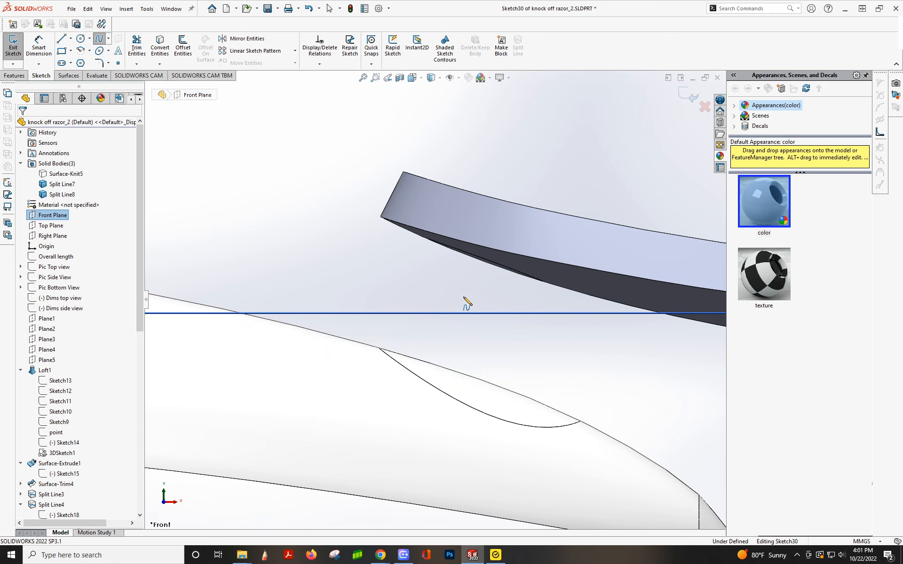
click(430, 253)
Make the spline's upper end coincident with the thumb pad ellipse's near vertex and pierce its lower end to the grip's elliptical edge.
middle_drag(447, 245, 425, 260)
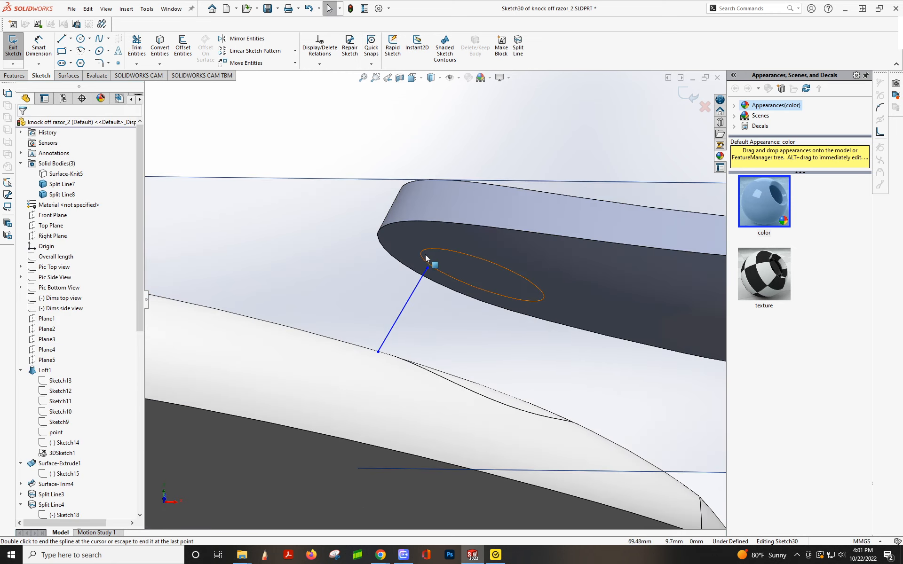
double_click(421, 254)
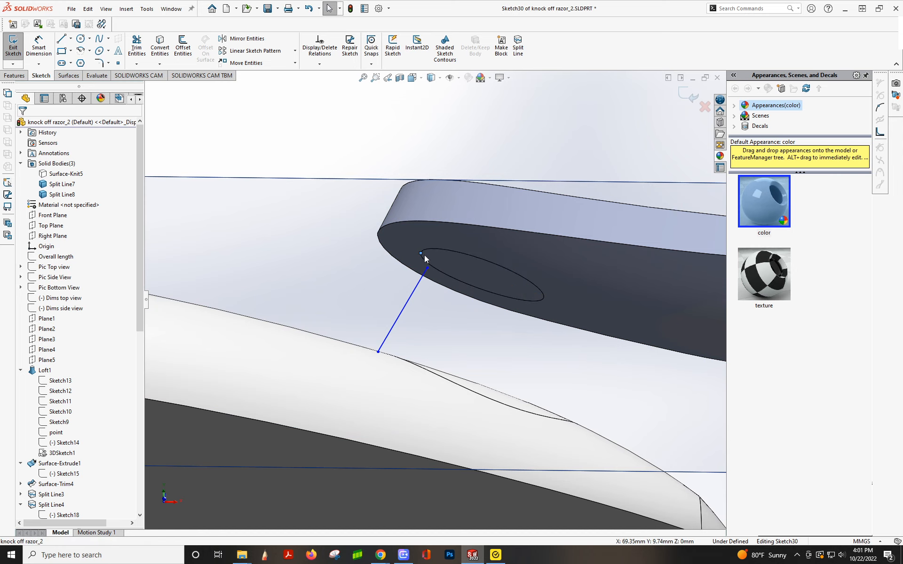
ctrl+click(426, 269)
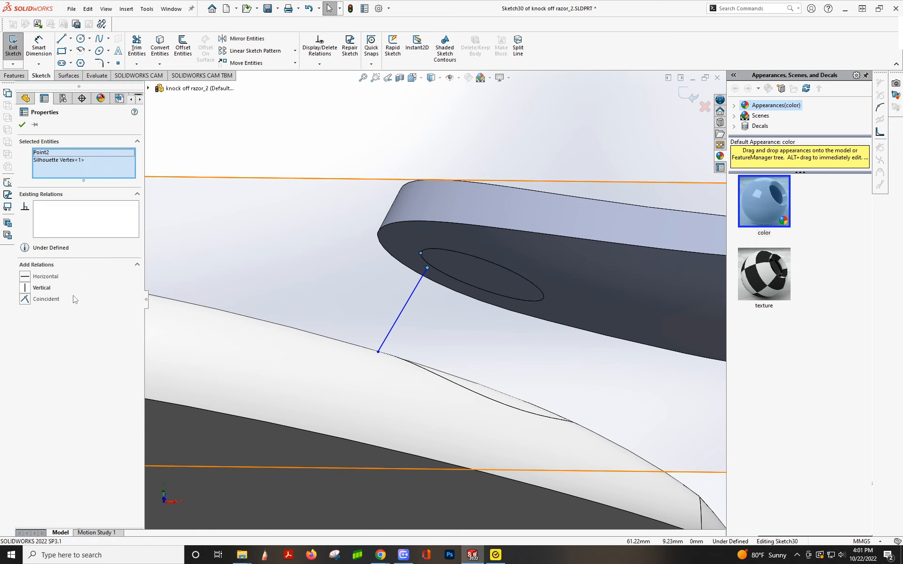
click(25, 299)
middle_drag(399, 319, 404, 297)
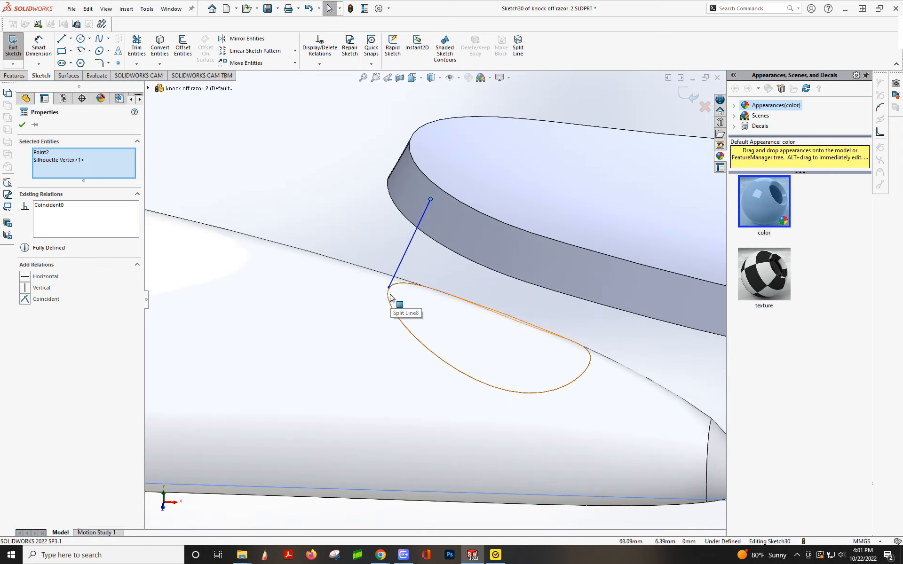
click(388, 294)
ctrl+click(389, 287)
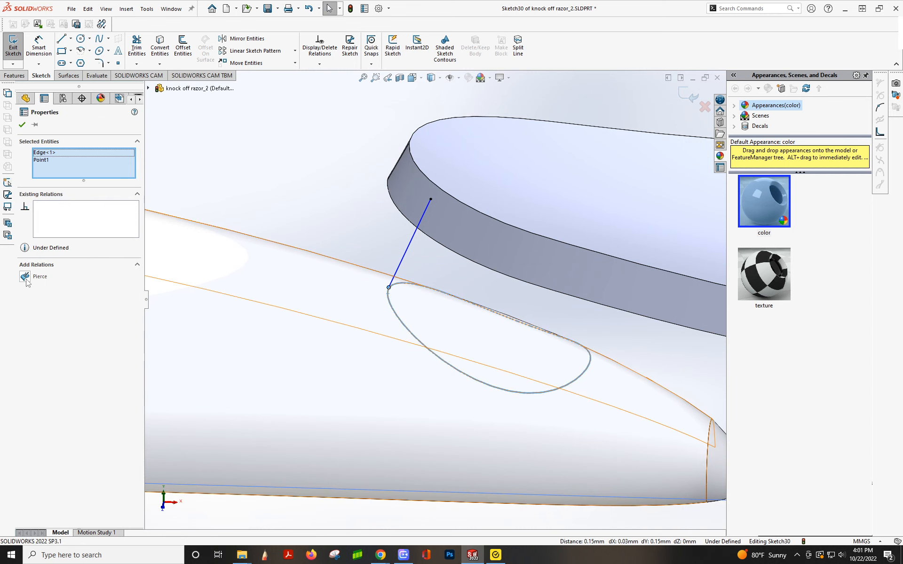
click(25, 277)
Bend the first spline inward by pulling the tangent handle at its thumb pad end.
middle_drag(405, 291, 428, 212)
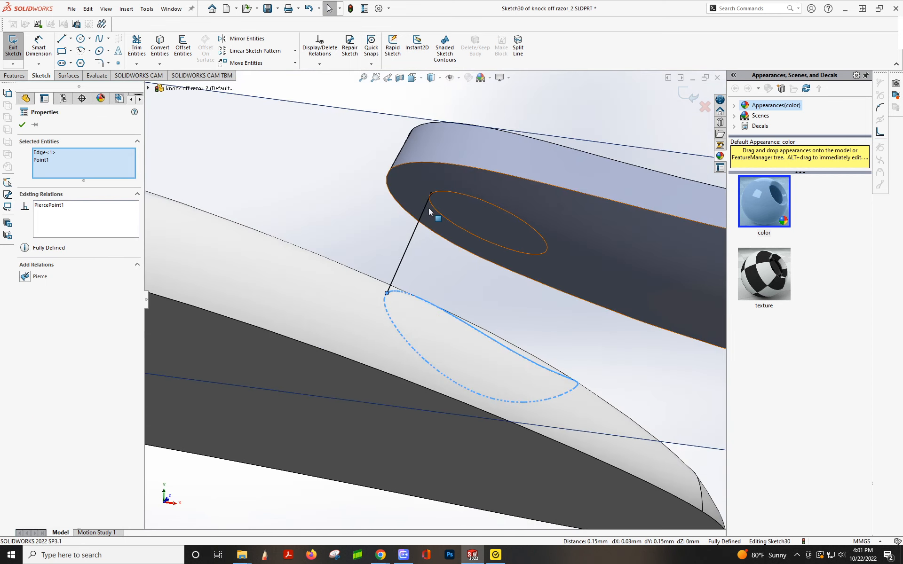
click(422, 209)
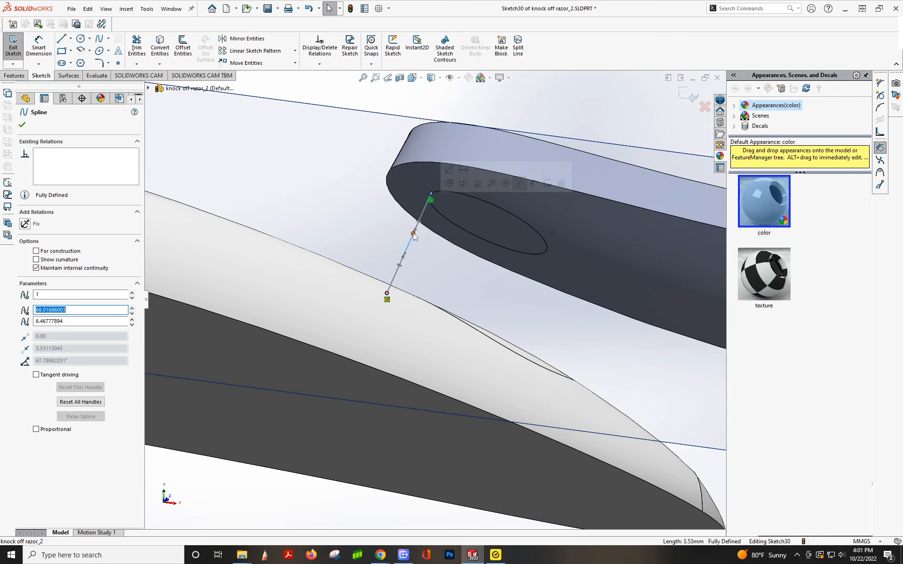
drag(413, 234, 441, 250)
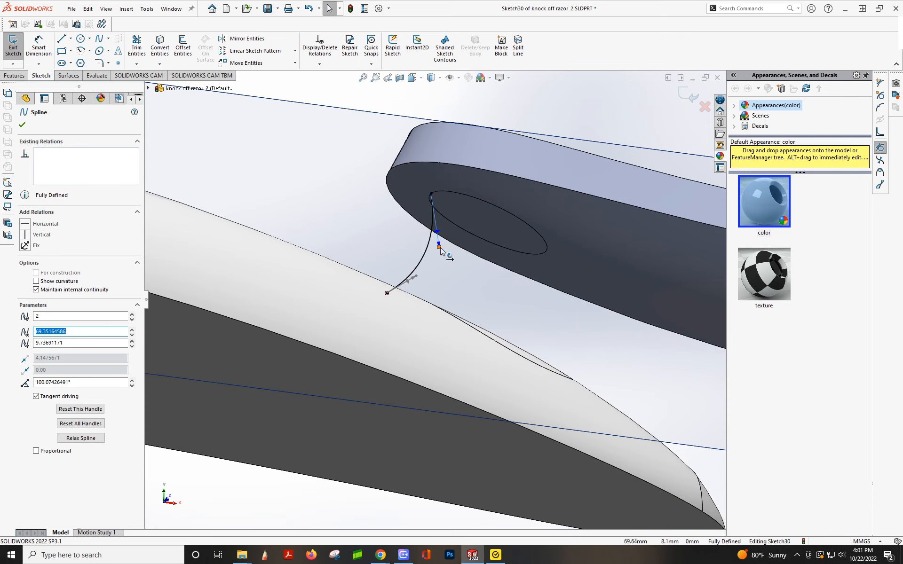
Draw a second two-point spline from the far end of the thumb pad's ellipse down towards the grip.
mouse_move(440, 248)
middle_down()
mouse_move(505, 272)
mouse_move(451, 294)
mouse_move(443, 278)
mouse_move(466, 261)
middle_up()
click(99, 40)
scroll(442, 261, down, 3)
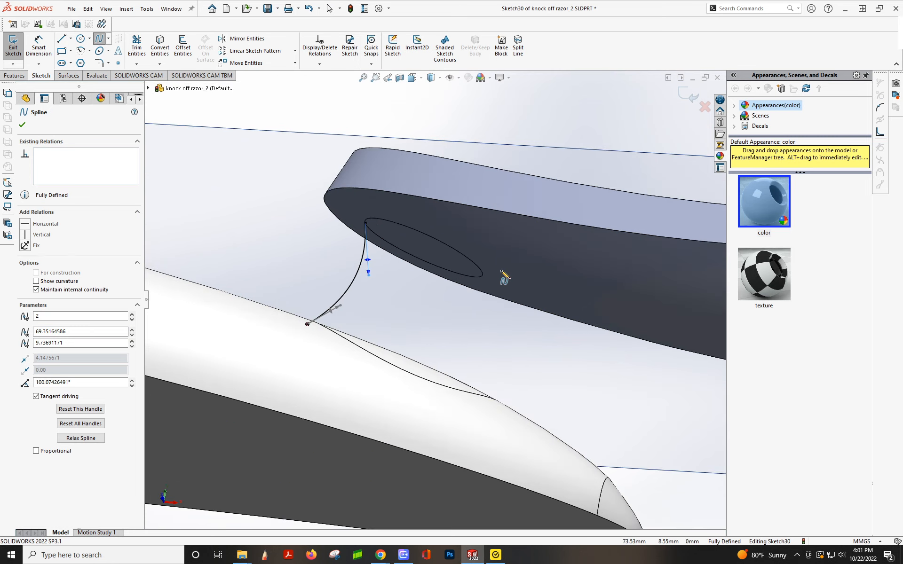
click(491, 276)
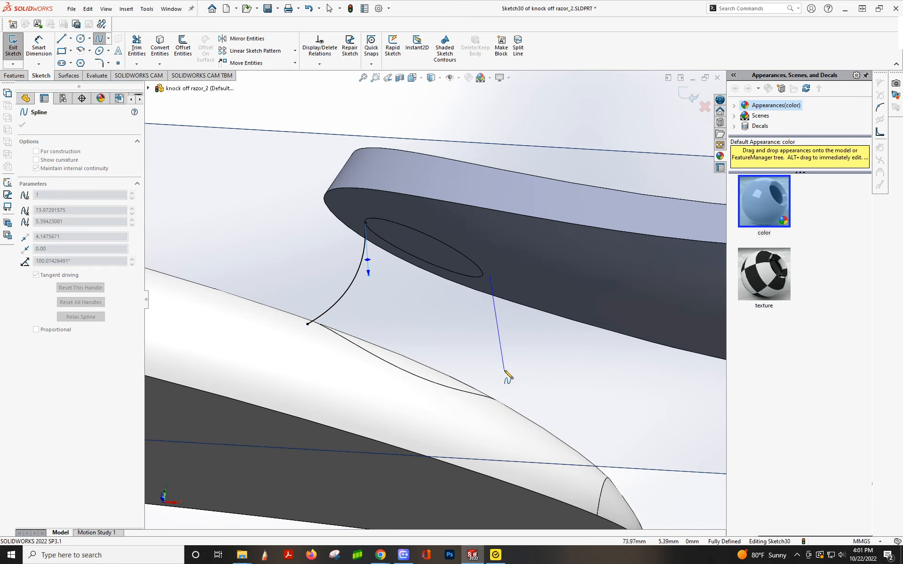
click(502, 367)
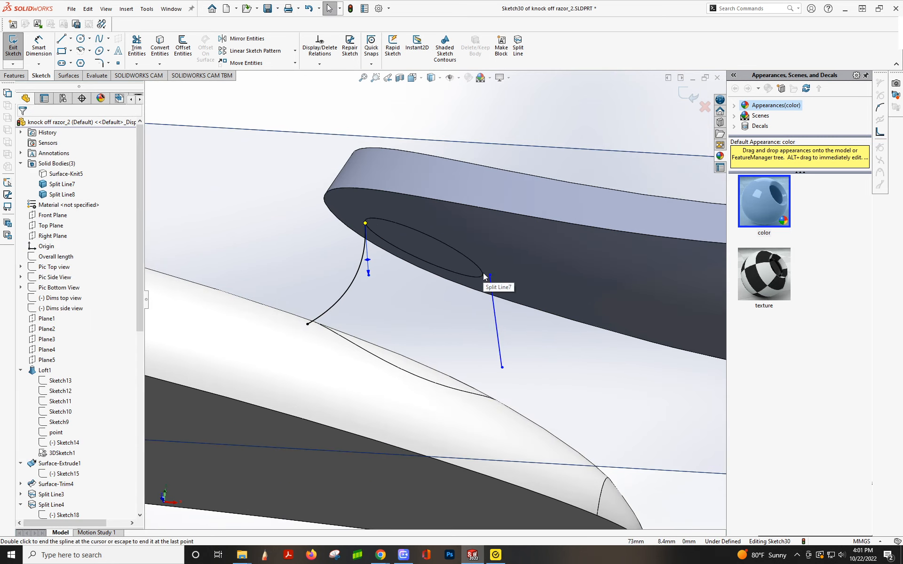
Pierce the second spline's upper end to the thumb pad's elliptical edge and make its lower end coincident with the grip ellipse's vertex.
click(483, 278)
ctrl+click(490, 275)
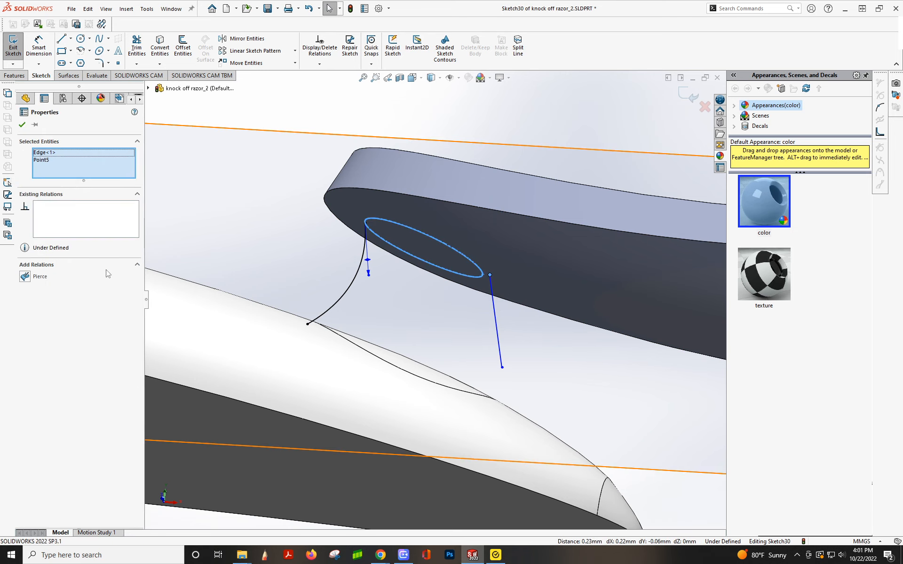
click(502, 367)
mouse_move(507, 402)
middle_down()
mouse_move(487, 465)
mouse_move(510, 411)
middle_up()
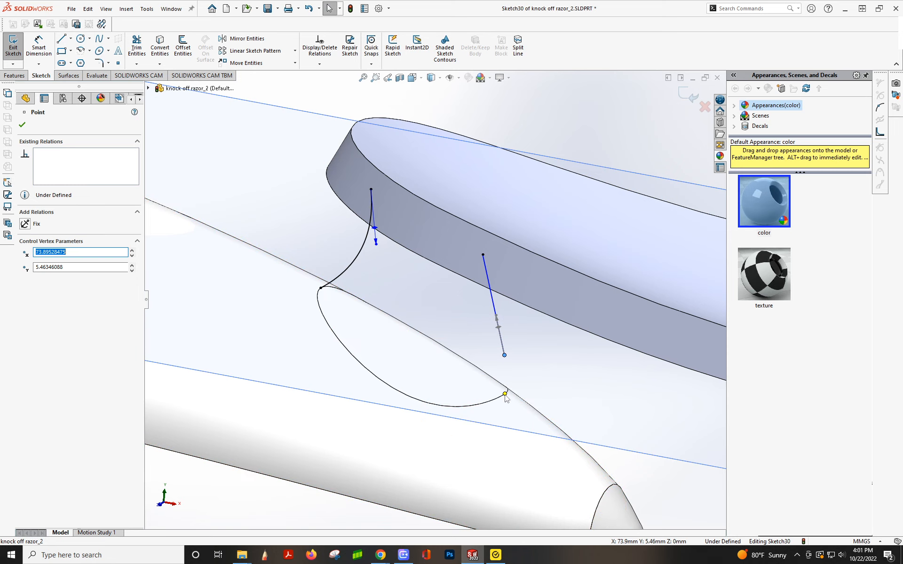
ctrl+click(522, 409)
click(25, 299)
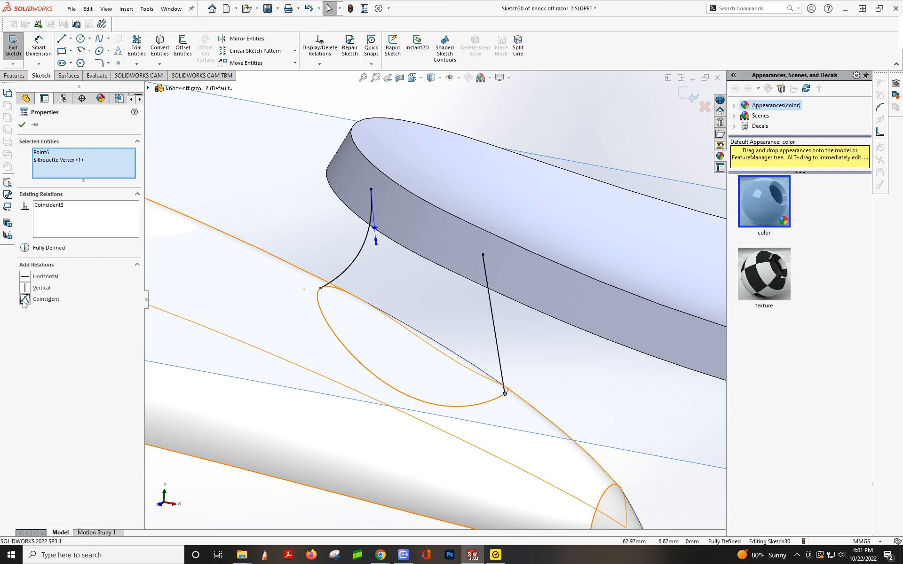
Bend the second spline inward with the tangent handle at its upper end and exit the sketch.
middle_drag(275, 328, 460, 347)
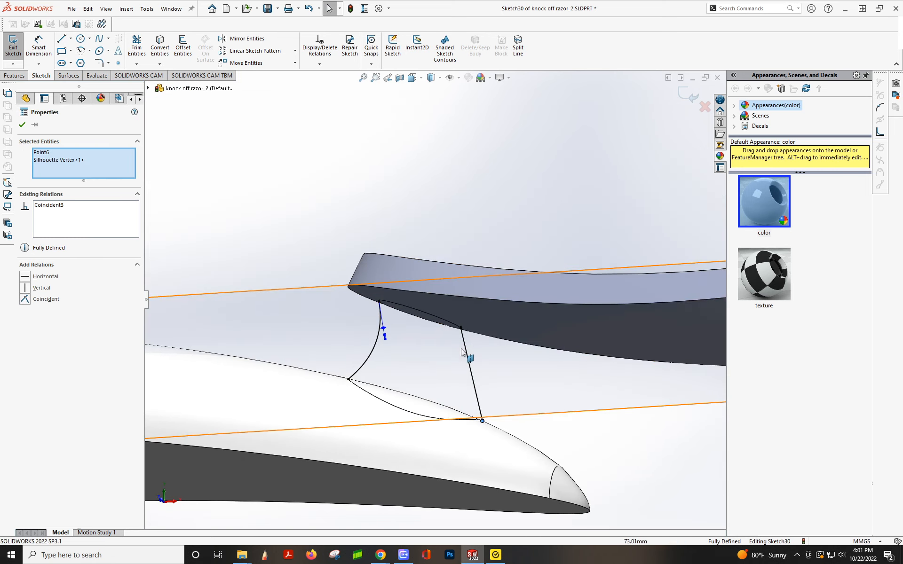
click(469, 367)
drag(471, 367, 441, 360)
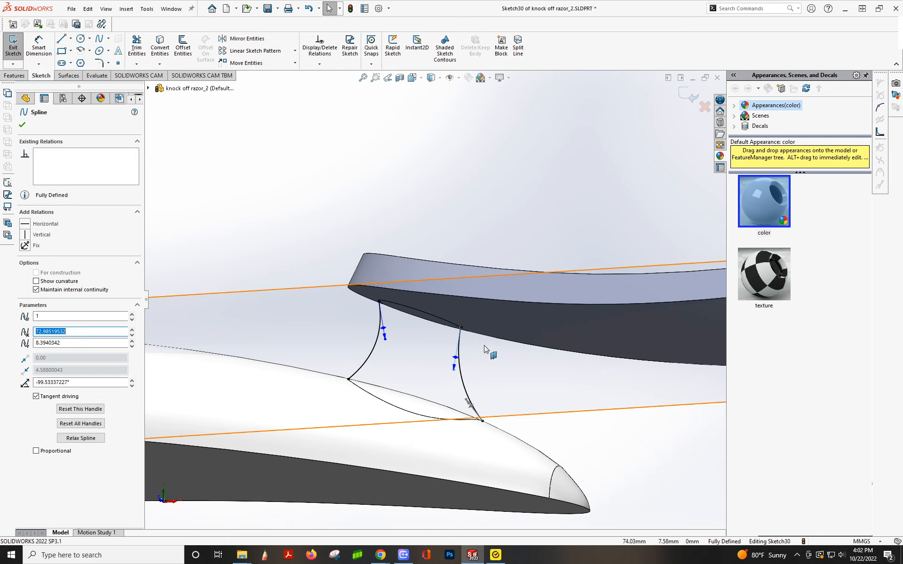
mouse_move(464, 333)
middle_down()
mouse_move(486, 375)
mouse_move(517, 404)
middle_up()
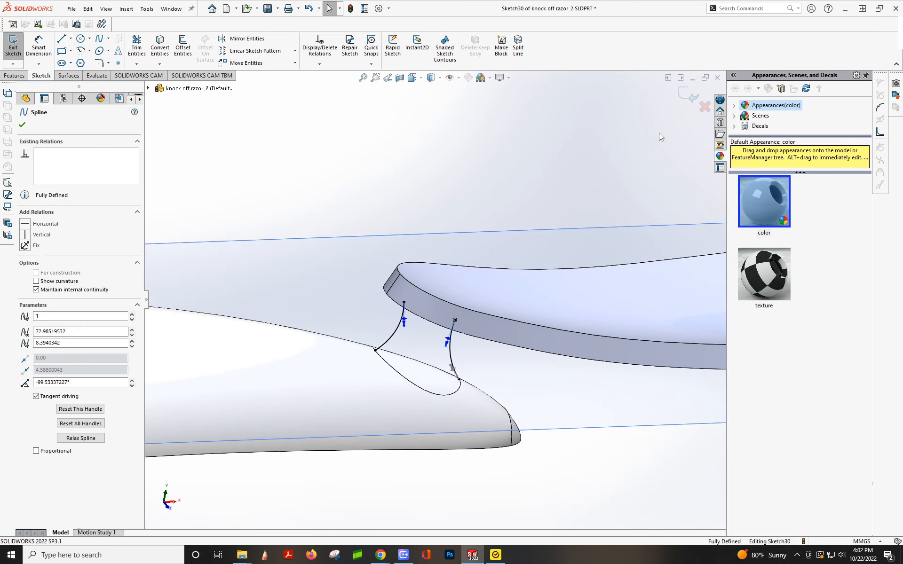
click(683, 104)
Start a 3D sketch and draw a spline about 4.7 mm long between the sides of the grip and thumb pad elliptical edges.
mouse_move(484, 353)
middle_down()
mouse_move(473, 357)
mouse_move(440, 272)
mouse_move(508, 286)
mouse_move(482, 342)
mouse_move(513, 338)
middle_up()
click(48, 77)
click(12, 64)
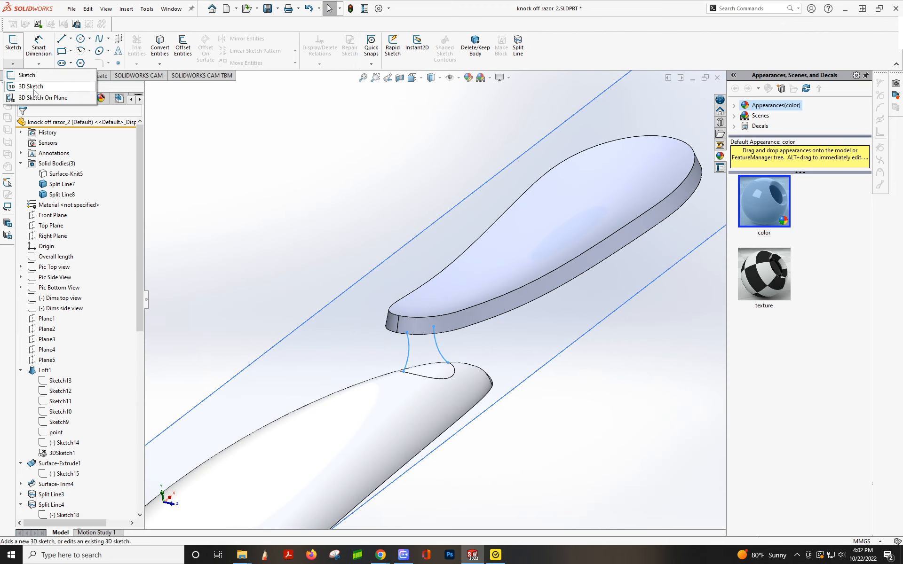
click(30, 87)
scroll(400, 329, down, 5)
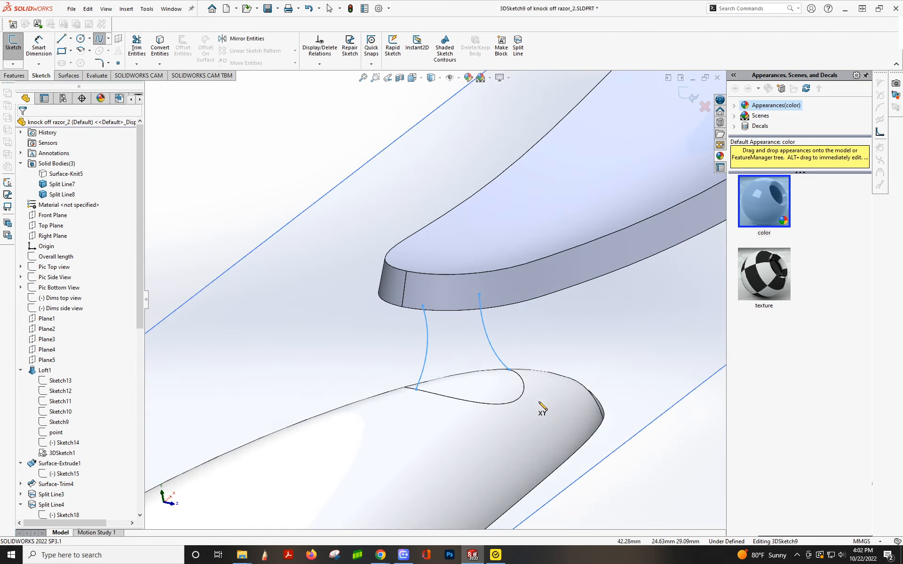
click(515, 401)
middle_drag(500, 380, 494, 280)
click(484, 273)
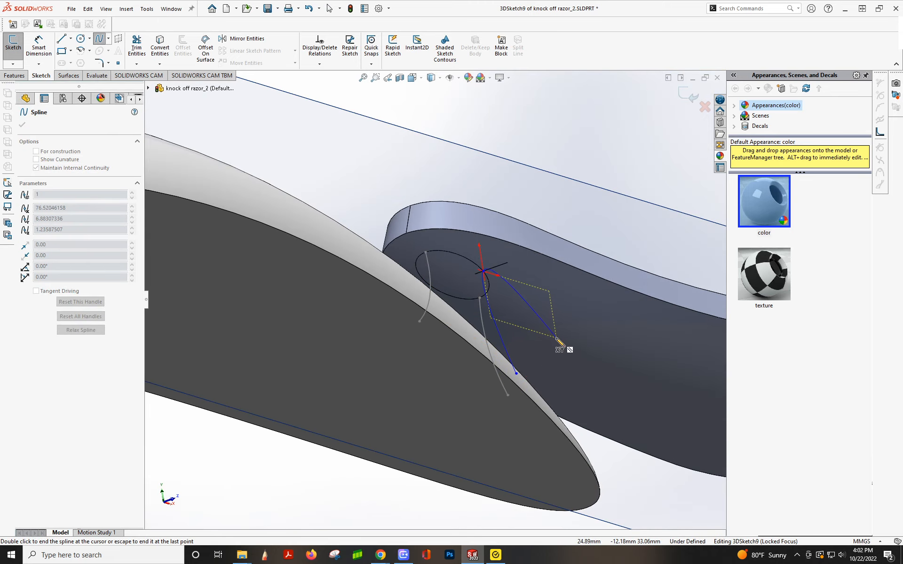
key(Escape)
Curve the side spline inward by pulling the tangent handle at its thumb pad end.
middle_drag(504, 323, 521, 345)
click(522, 345)
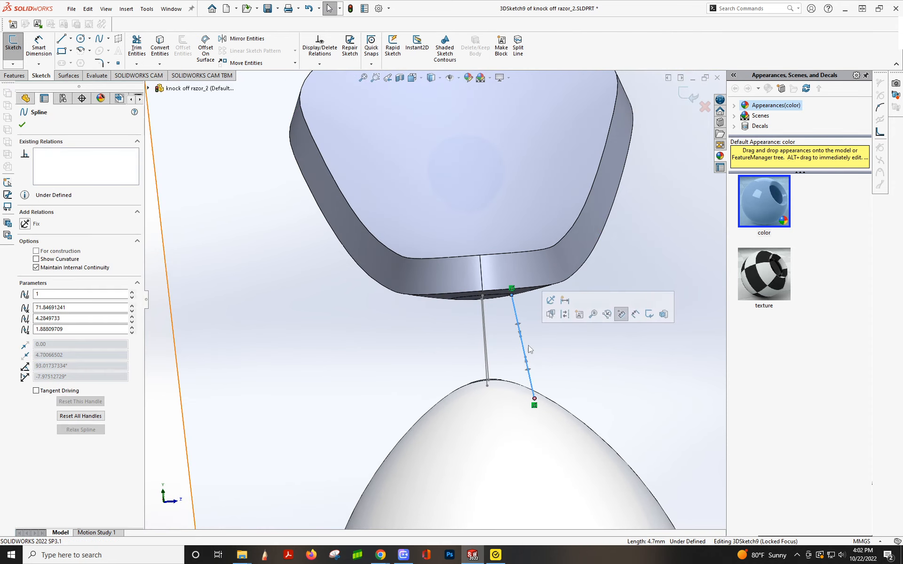
drag(521, 336, 512, 342)
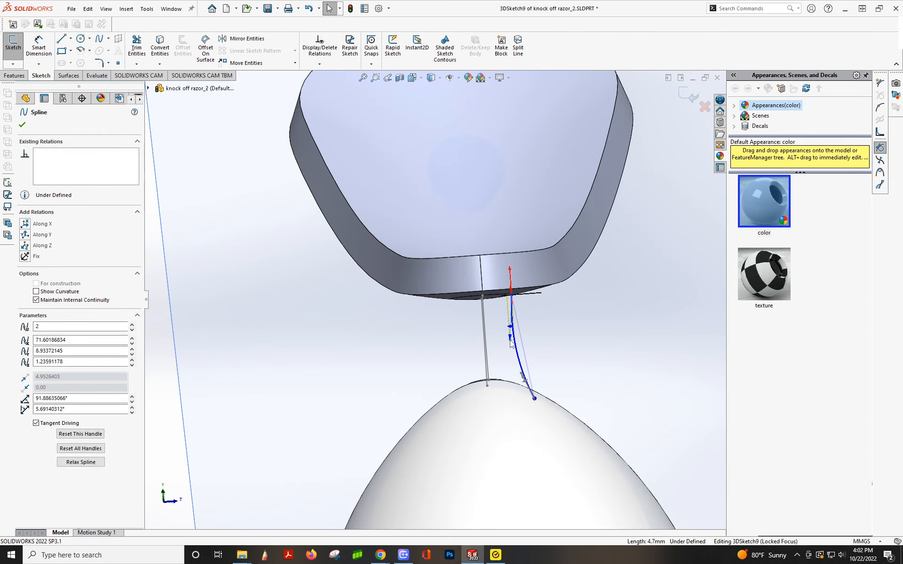
scroll(518, 409, up, 3)
middle_drag(518, 411, 421, 383)
scroll(422, 383, up, 4)
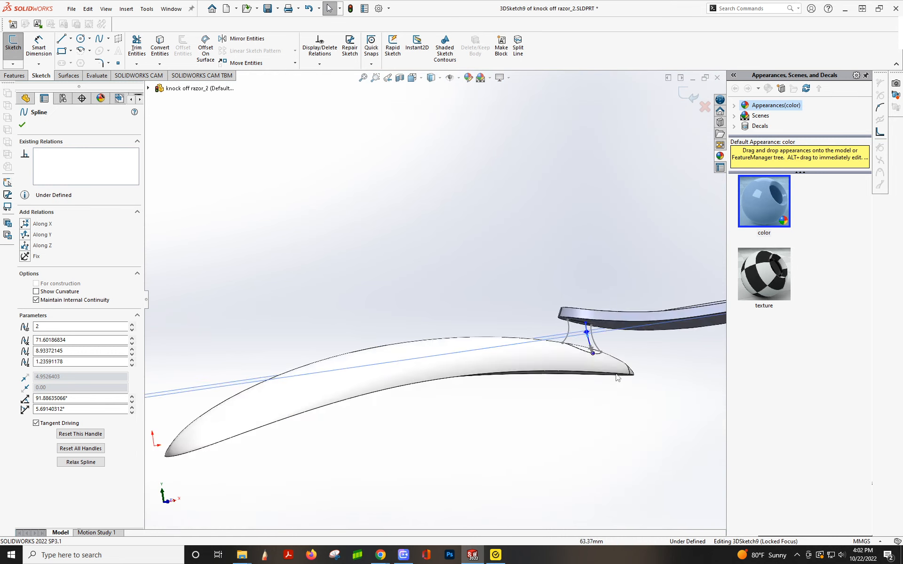
scroll(574, 339, down, 3)
Mirror the side spline about the Front Plane, keeping the original as a copy.
middle_drag(573, 340, 301, 191)
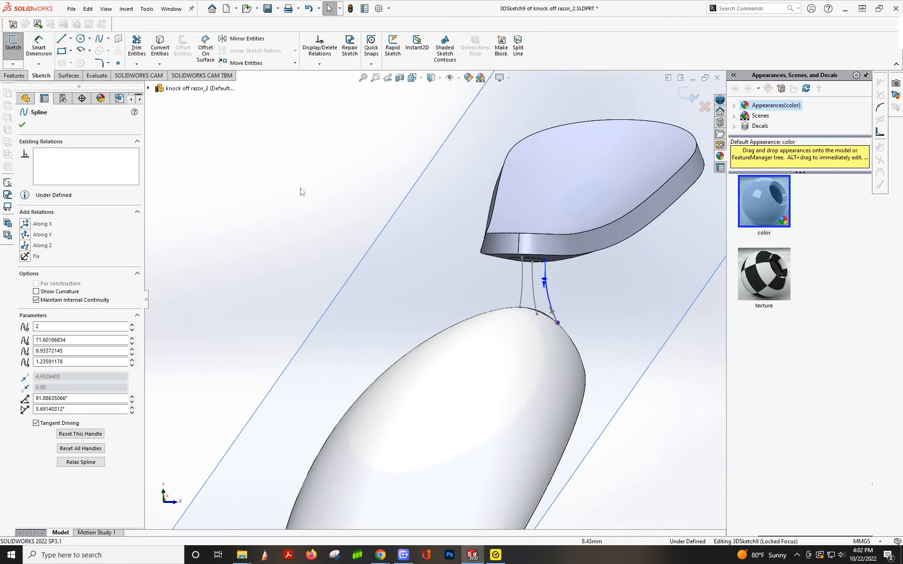
click(237, 39)
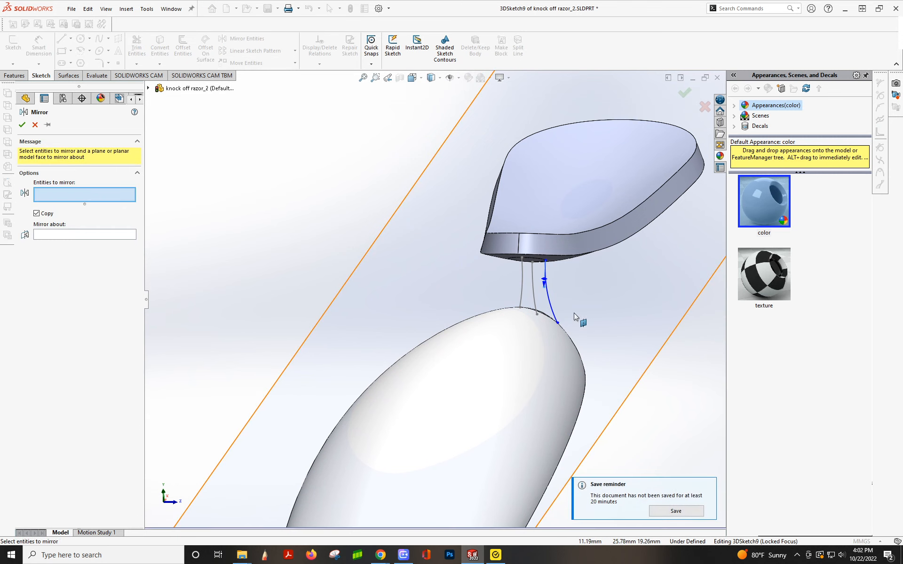
click(550, 292)
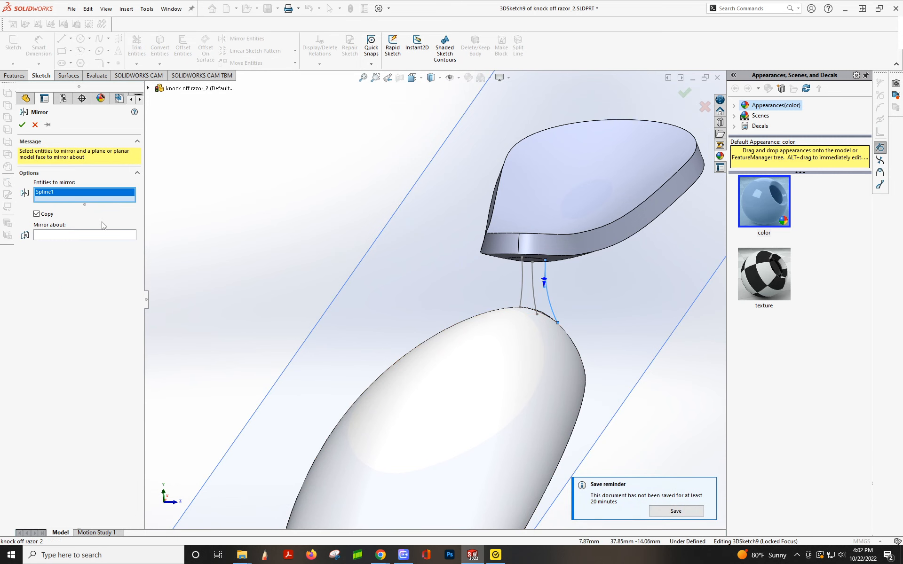
click(148, 89)
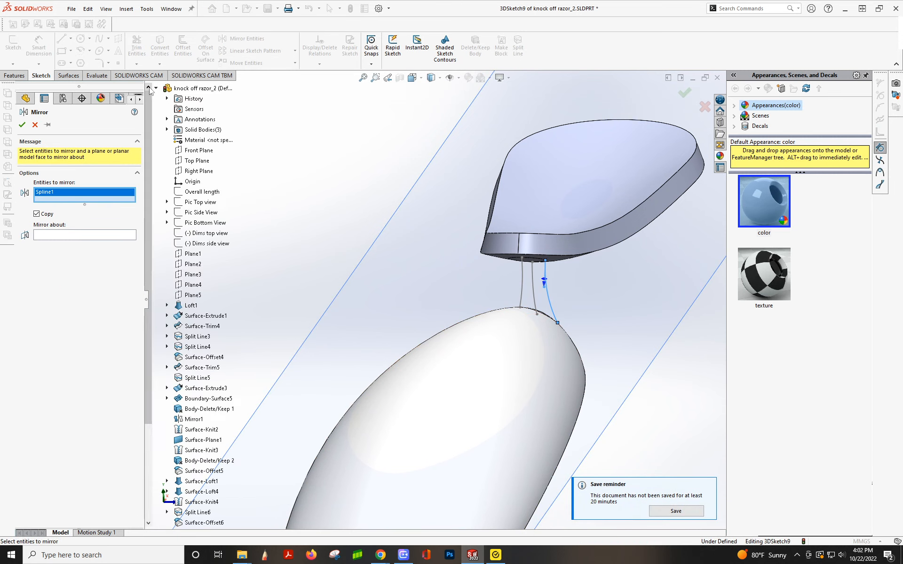
click(192, 153)
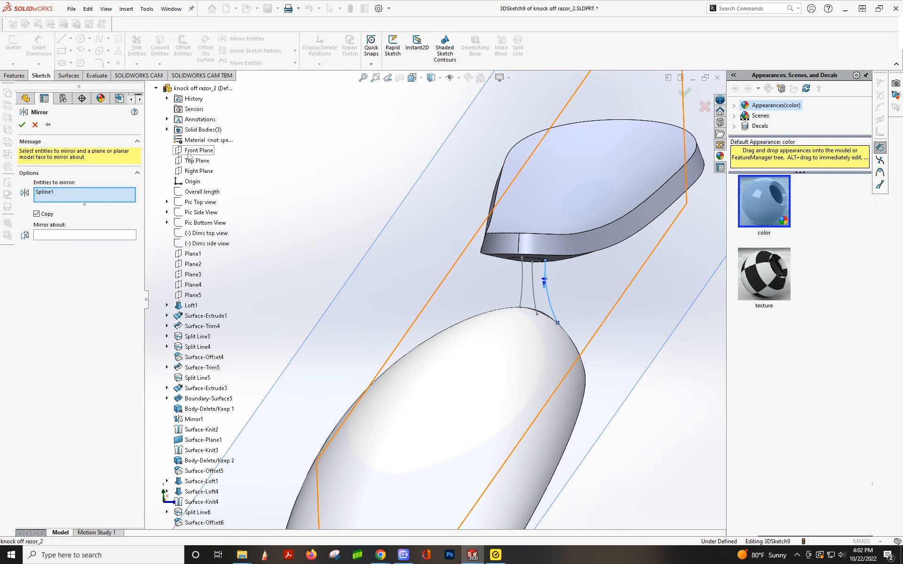
click(82, 235)
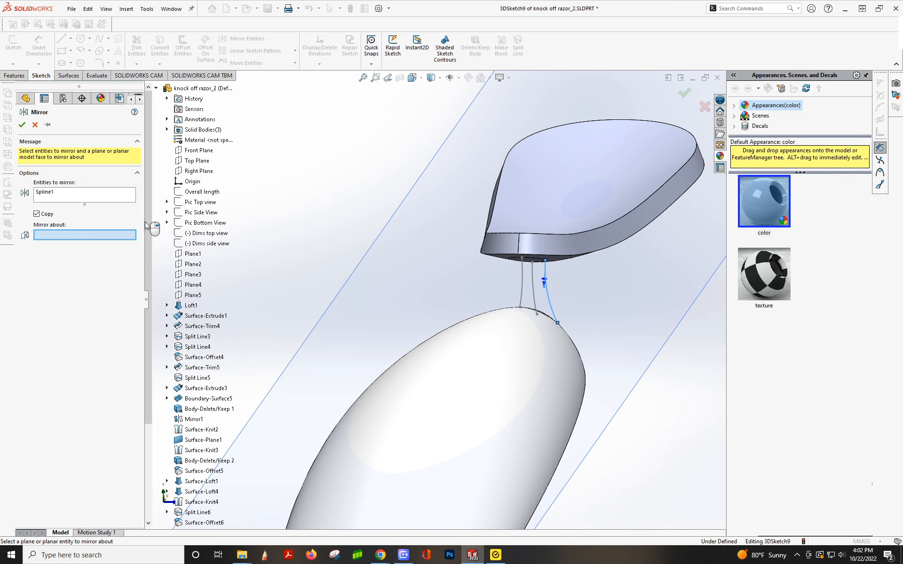
click(200, 153)
click(22, 125)
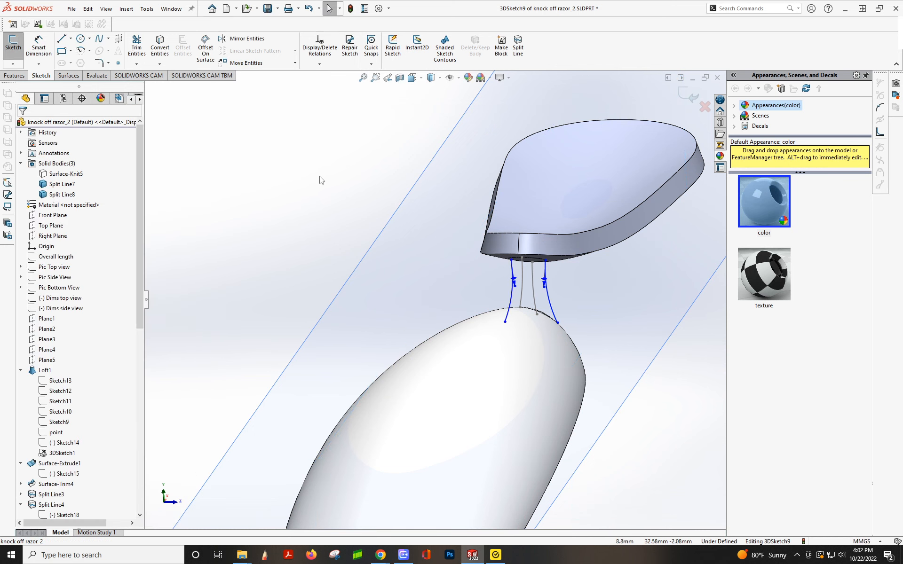
scroll(452, 294, up, 3)
mouse_move(487, 308)
middle_down()
mouse_move(444, 359)
mouse_move(461, 313)
mouse_move(432, 266)
middle_up()
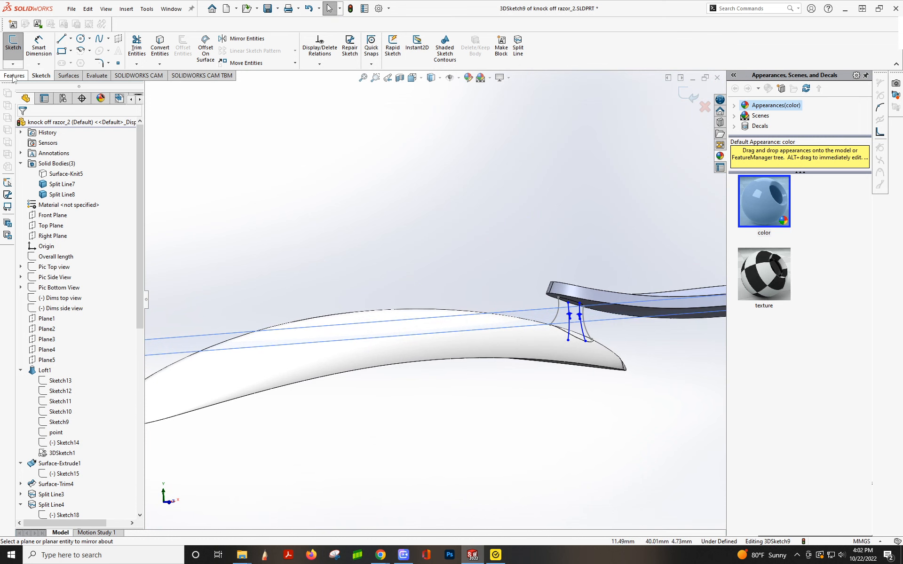
Start a boss loft with the elliptical split edges on the thumb pad and grip as its two profiles.
click(14, 76)
click(97, 52)
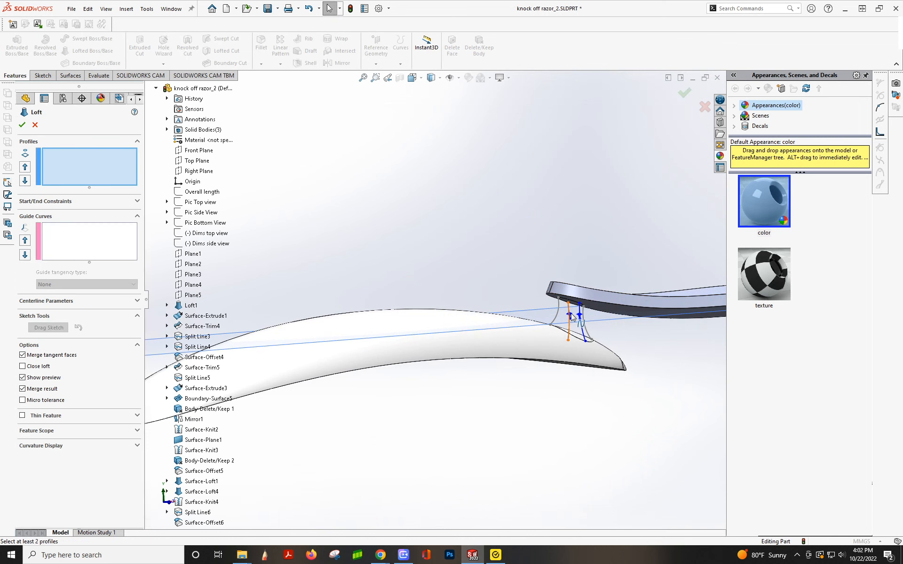
scroll(566, 275, down, 5)
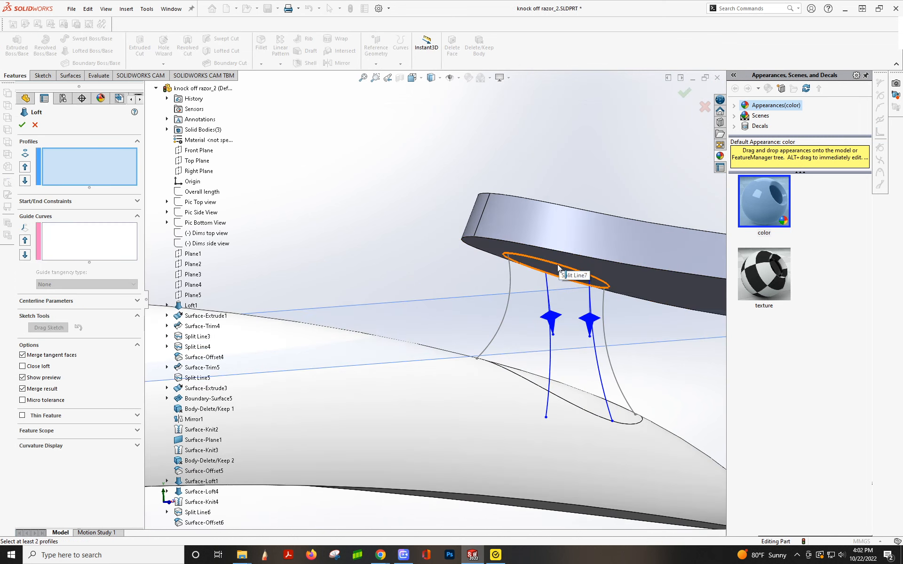
click(559, 267)
click(575, 399)
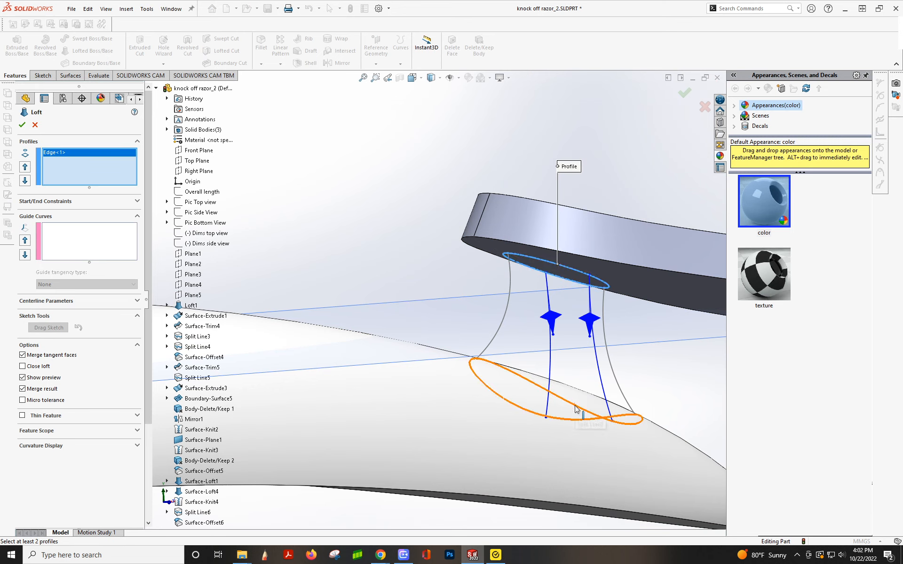
Add the two centre-plane splines at the front and back of the neck as loft guide curves.
click(70, 241)
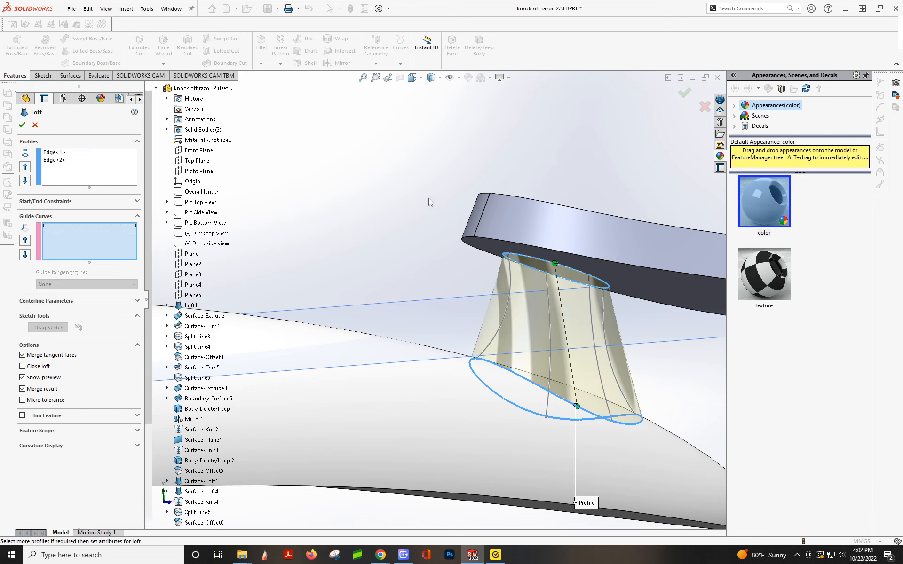
click(506, 303)
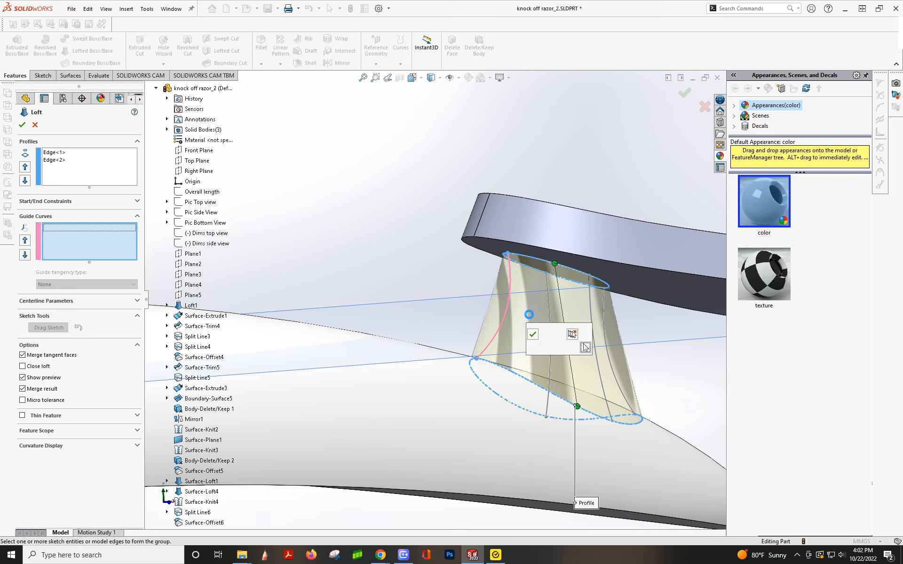
click(533, 334)
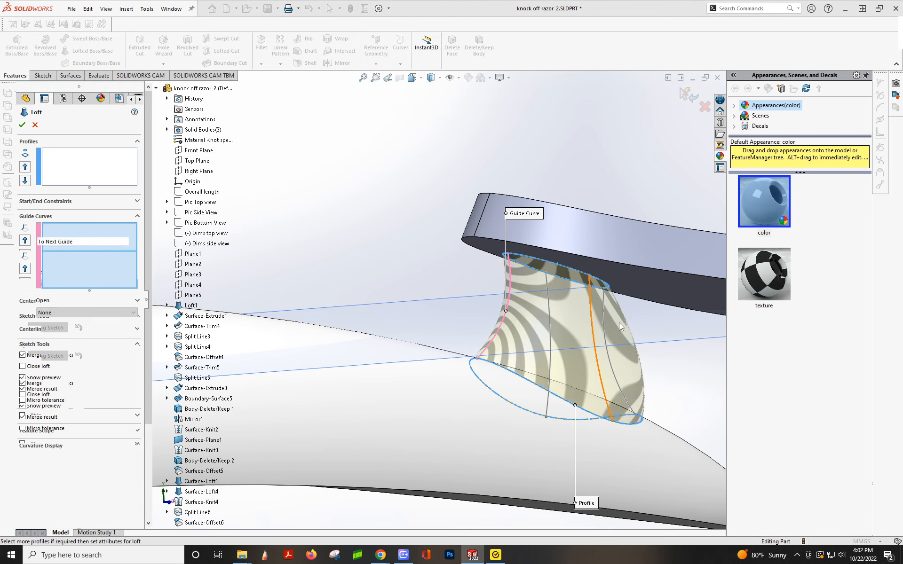
right_click(671, 319)
click(696, 353)
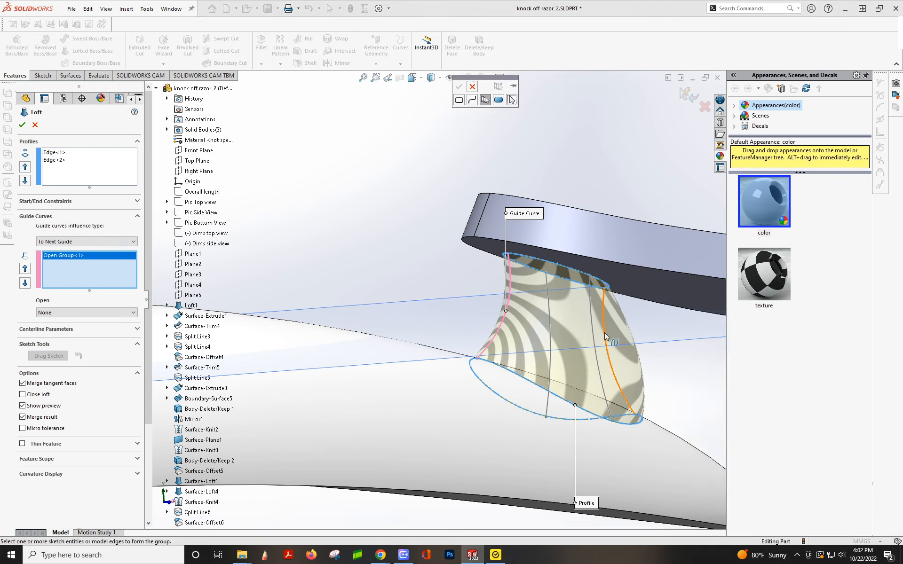
click(604, 332)
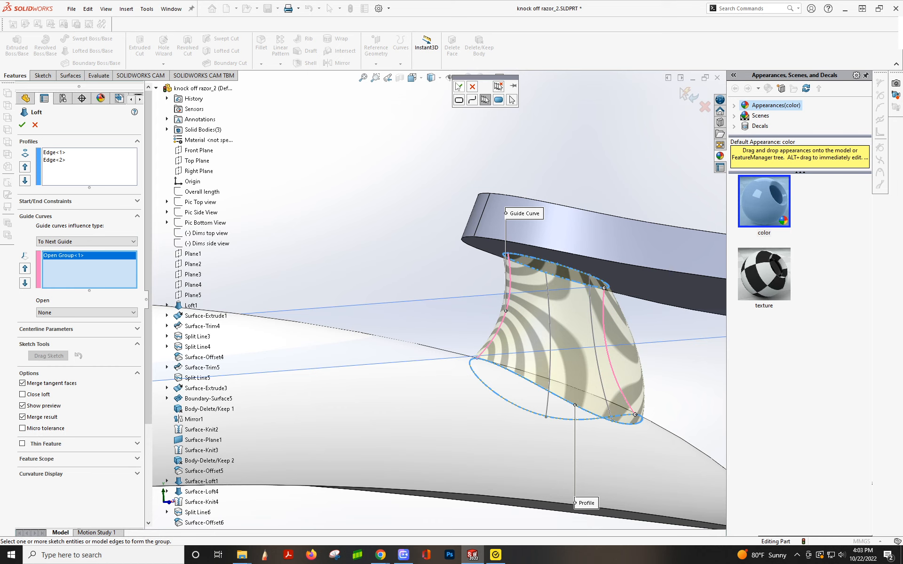
Add both side splines as further guide curves and complete the loft joining the grip and thumb pad.
right_click(413, 221)
click(442, 257)
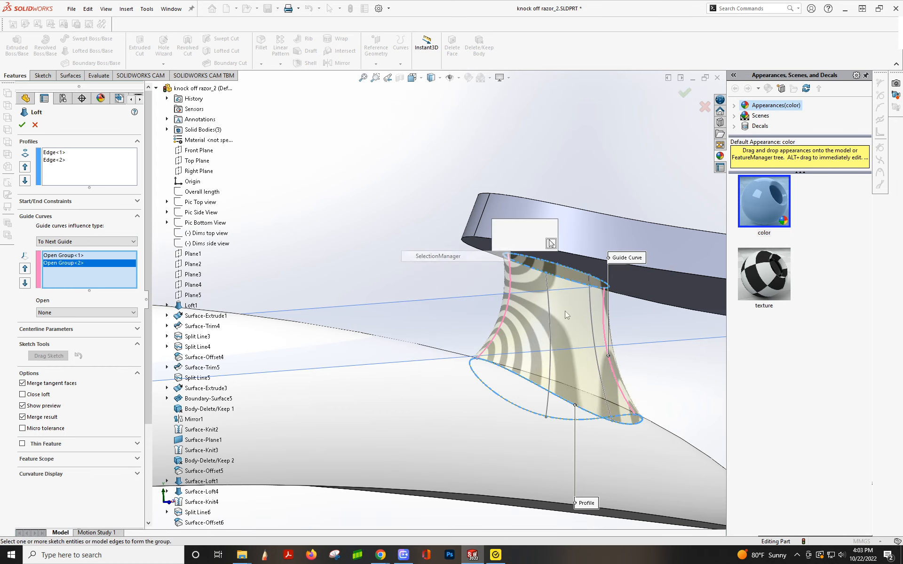
click(594, 332)
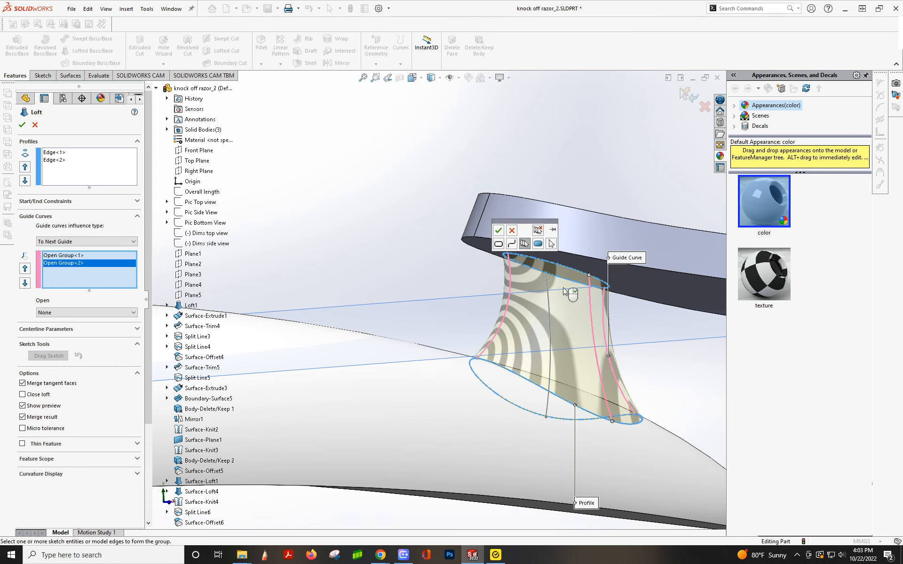
right_click(394, 228)
click(423, 258)
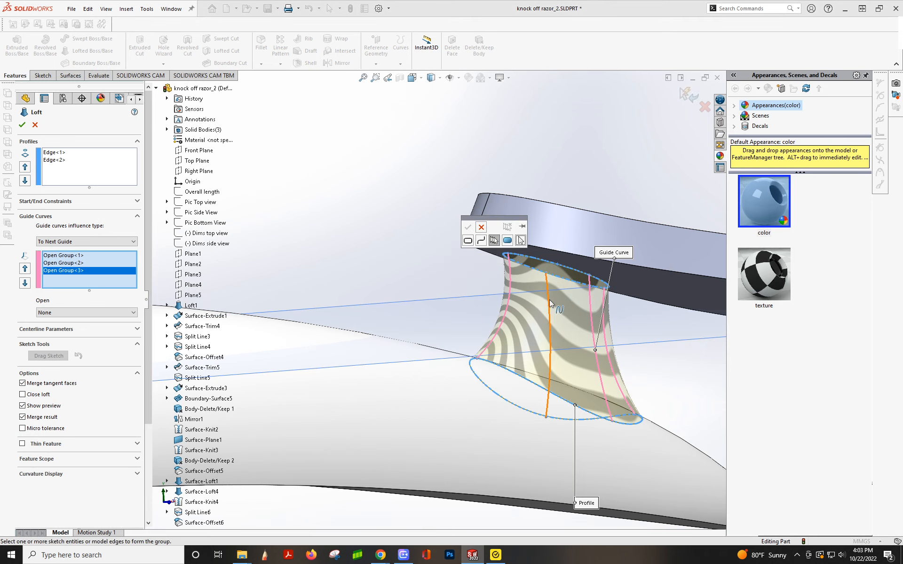
click(550, 301)
click(467, 228)
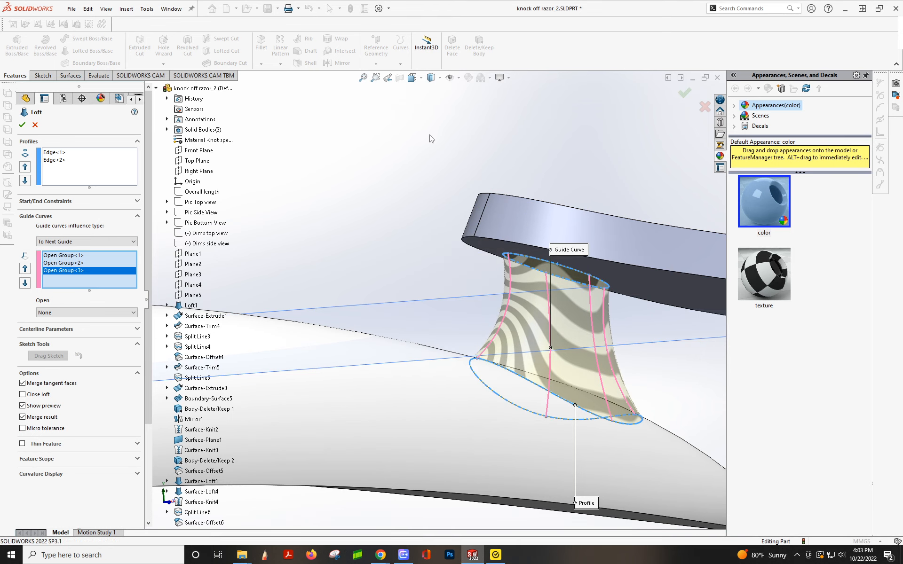
click(22, 125)
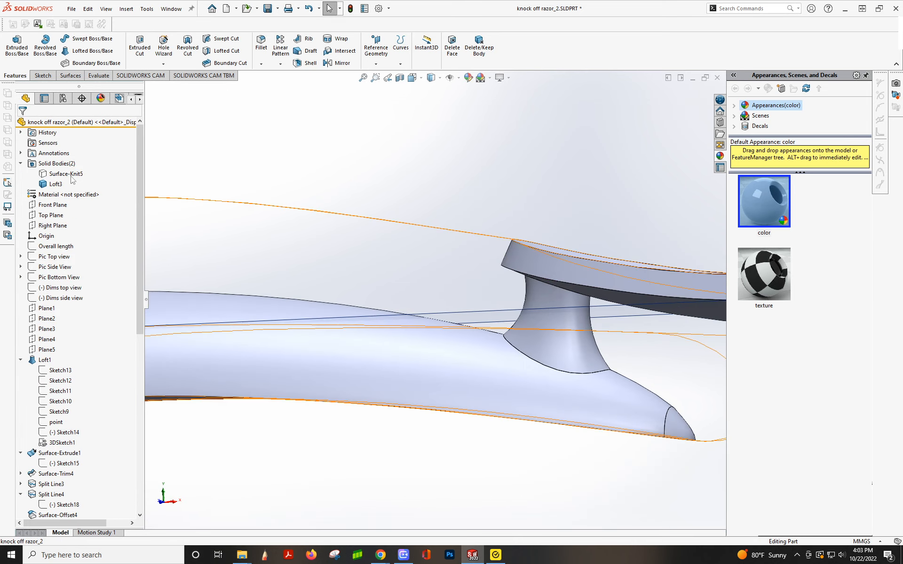
Highlight the Loft3 solid body and examine the joined grip and thumb pad from several angles.
click(53, 184)
scroll(514, 262, up, 8)
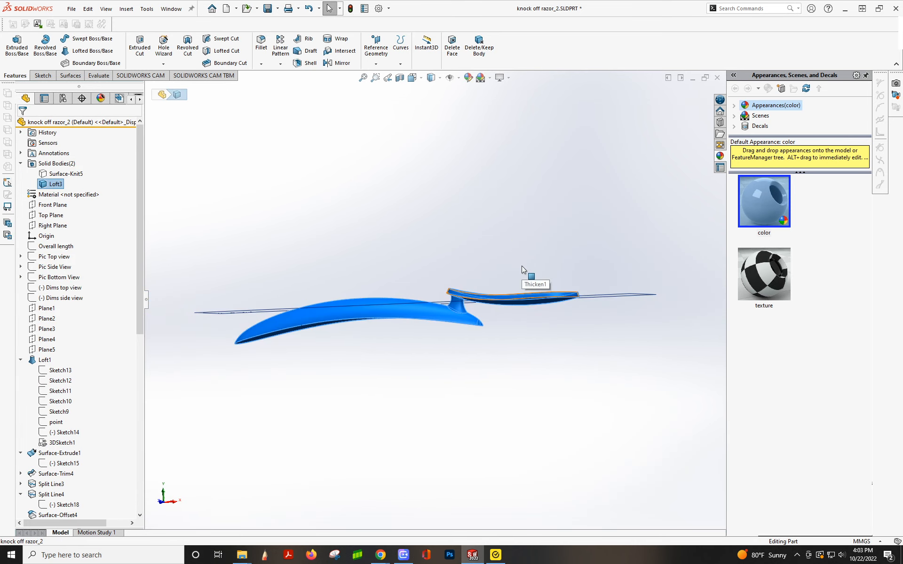
middle_drag(401, 270, 513, 359)
middle_drag(398, 362, 430, 392)
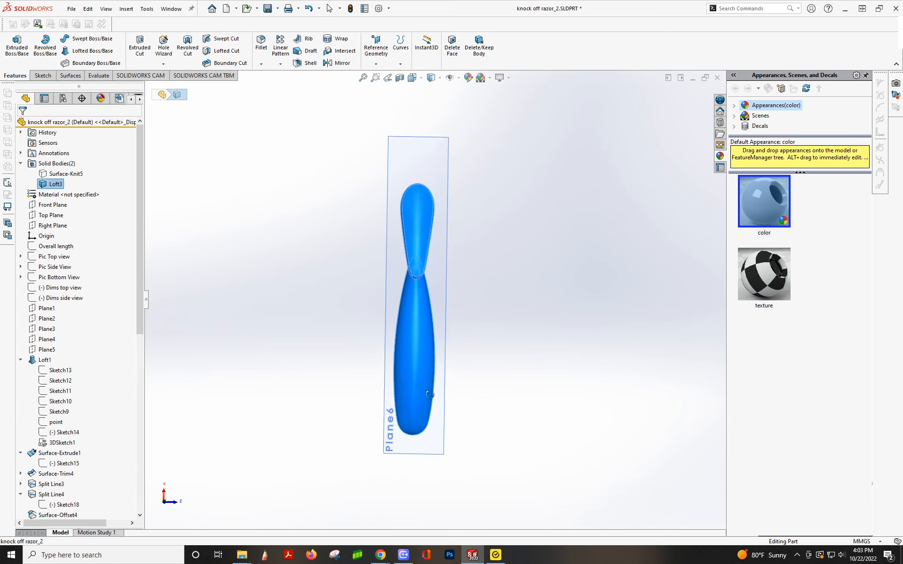
scroll(428, 346, down, 3)
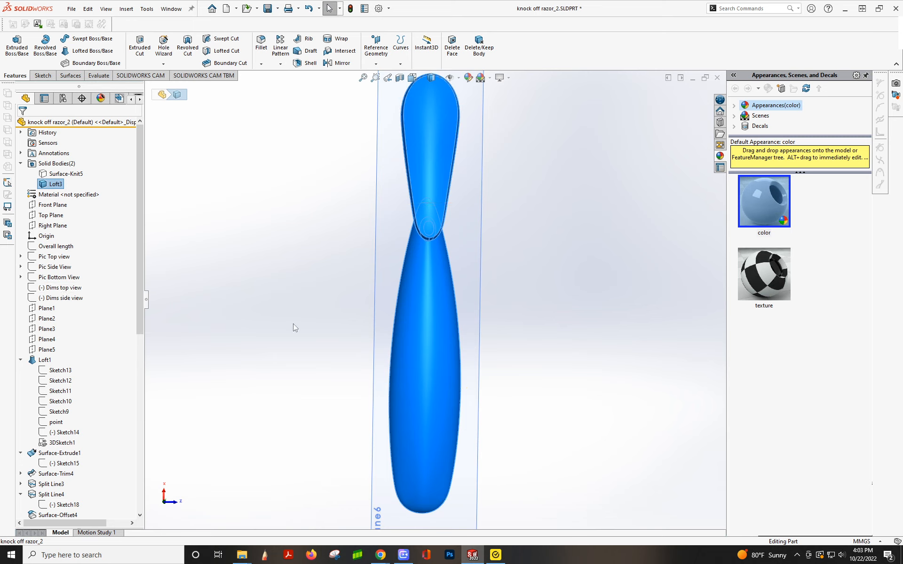
mouse_move(369, 370)
middle_down()
mouse_move(360, 348)
mouse_move(363, 361)
middle_up()
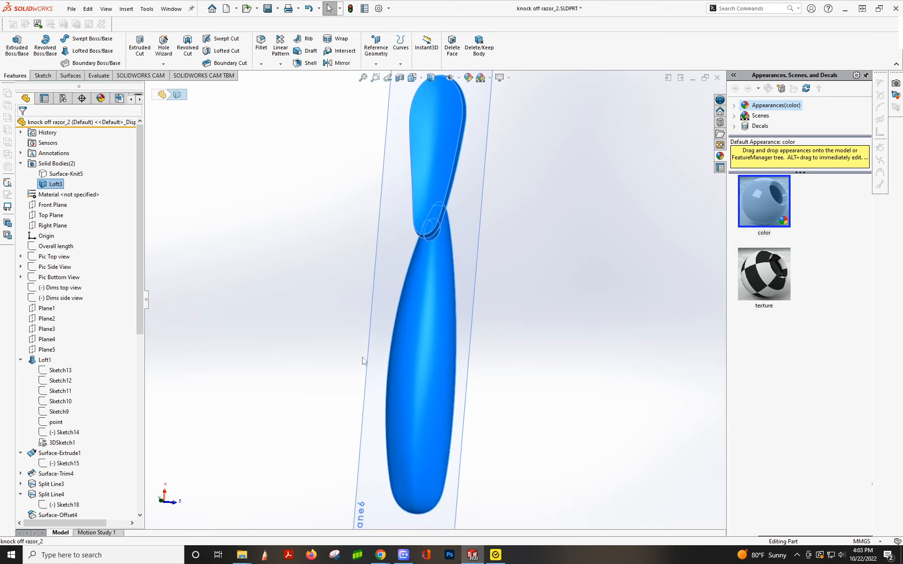
click(237, 226)
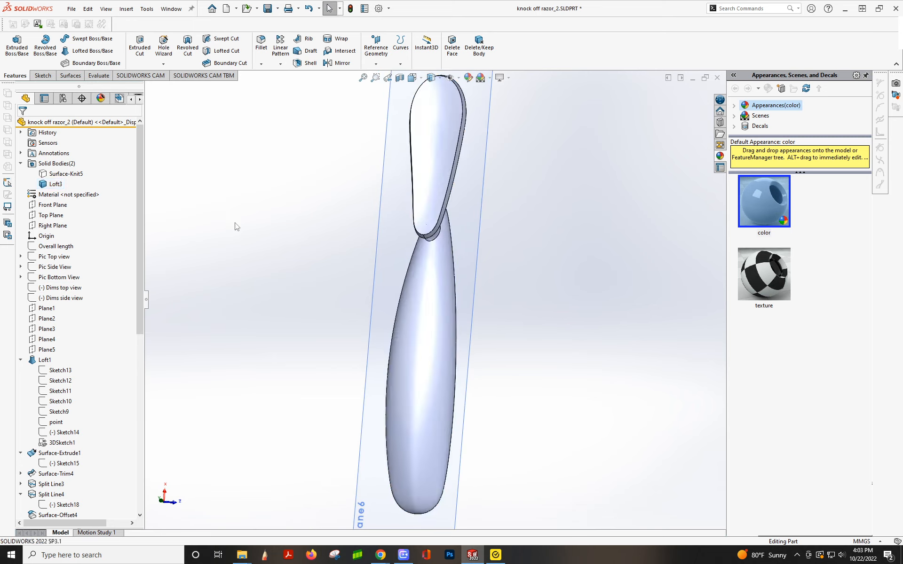
Create an offset surface 0.75 mm from the grip's curved outer face.
click(71, 75)
click(207, 51)
click(437, 362)
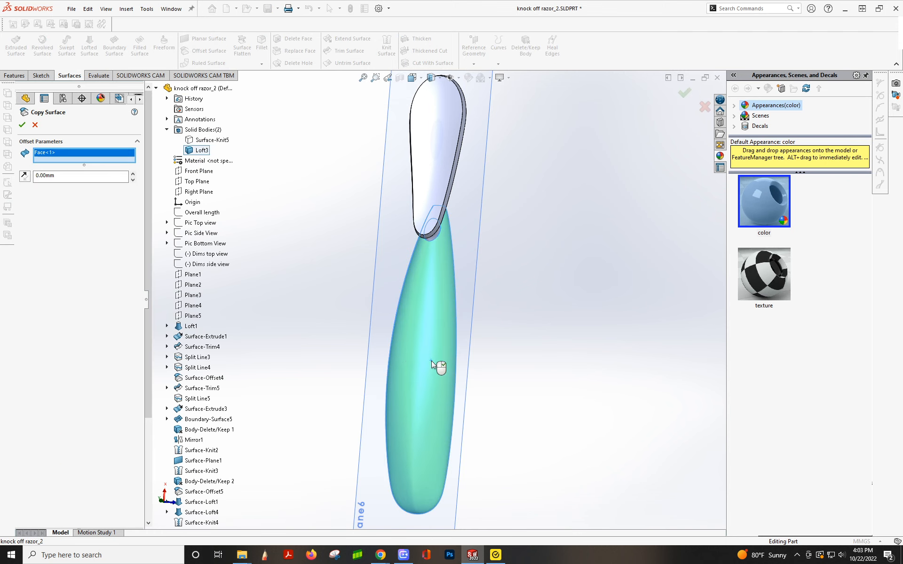
middle_drag(438, 362, 327, 300)
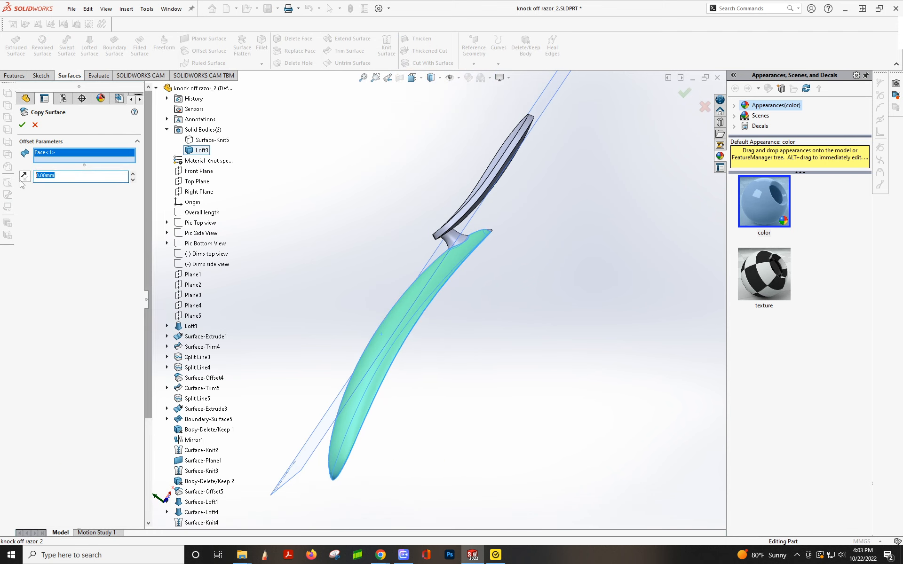
text(.75)
key(Return)
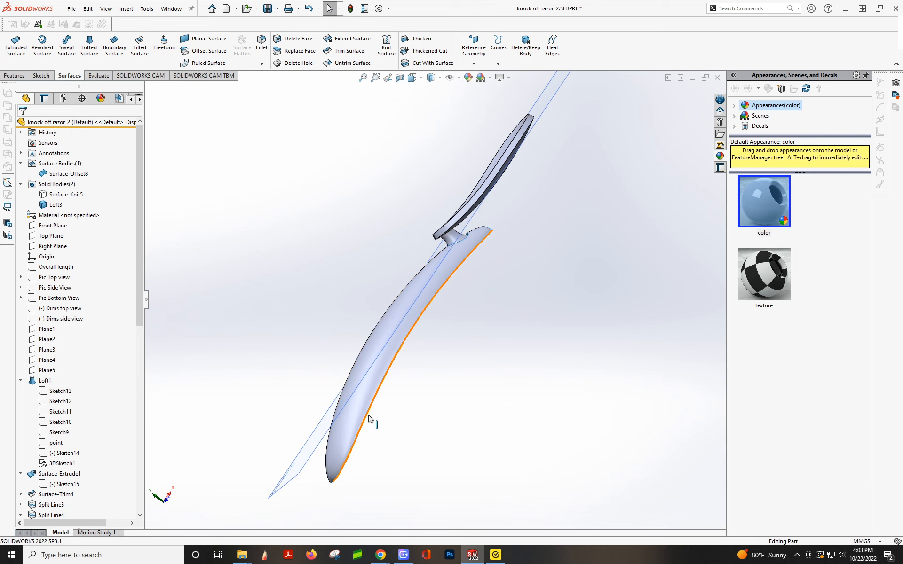
middle_drag(369, 416, 437, 451)
click(416, 324)
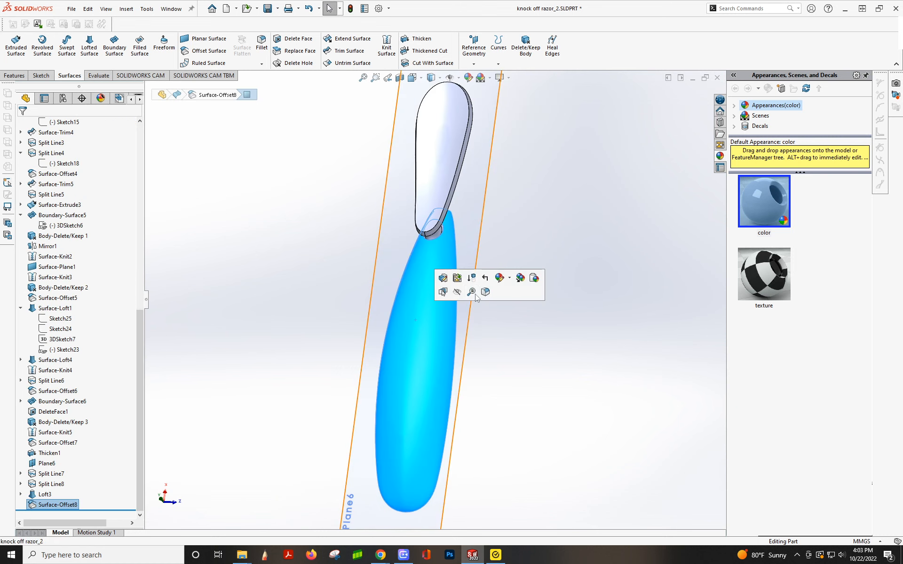
click(538, 338)
Create a reference plane parallel to the Top Plane, offset about 19.09 mm above the razor.
middle_drag(450, 131, 439, 236)
scroll(43, 211, up, 10)
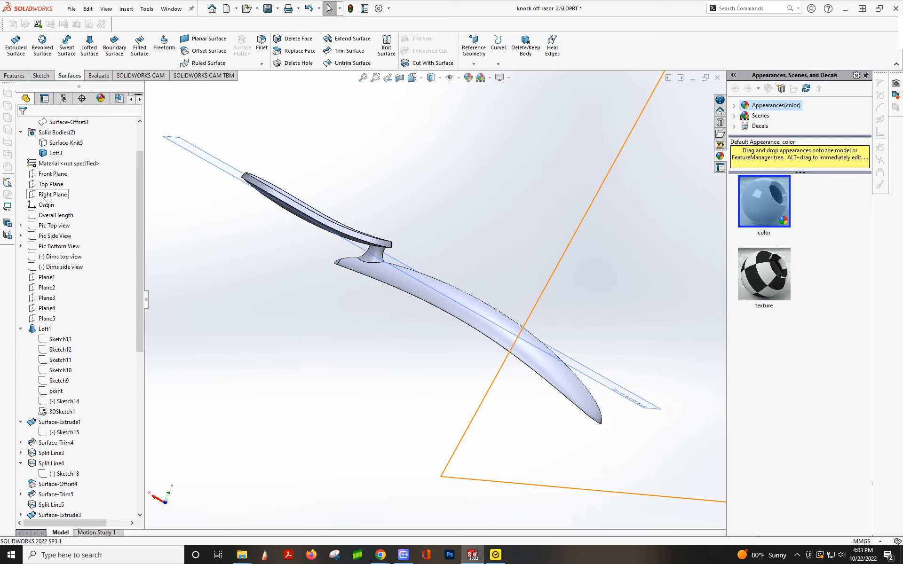
click(50, 184)
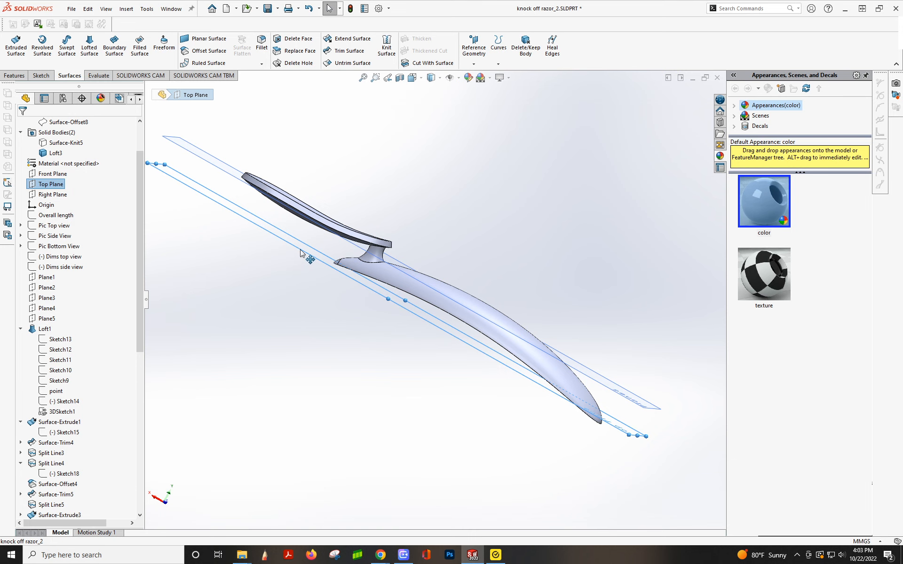
ctrl+drag(301, 252, 395, 216)
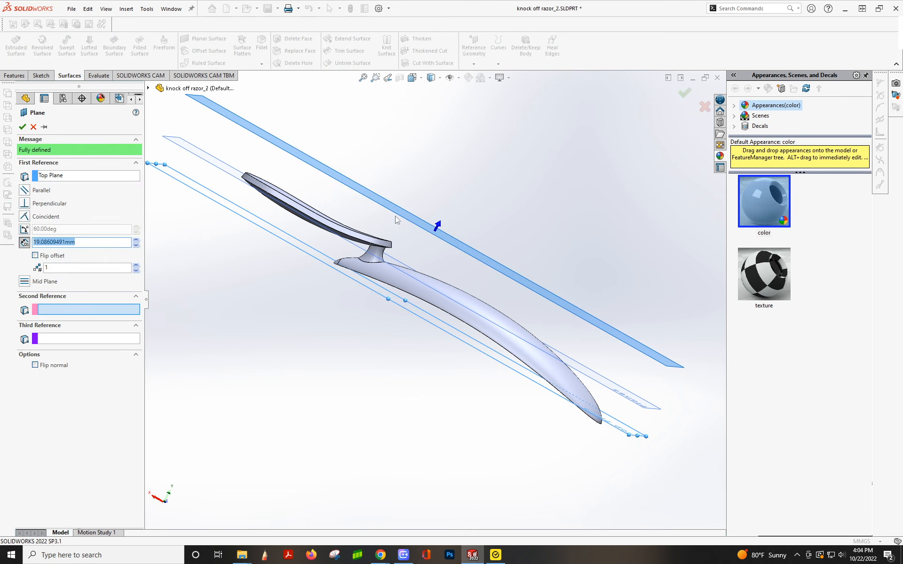
click(22, 127)
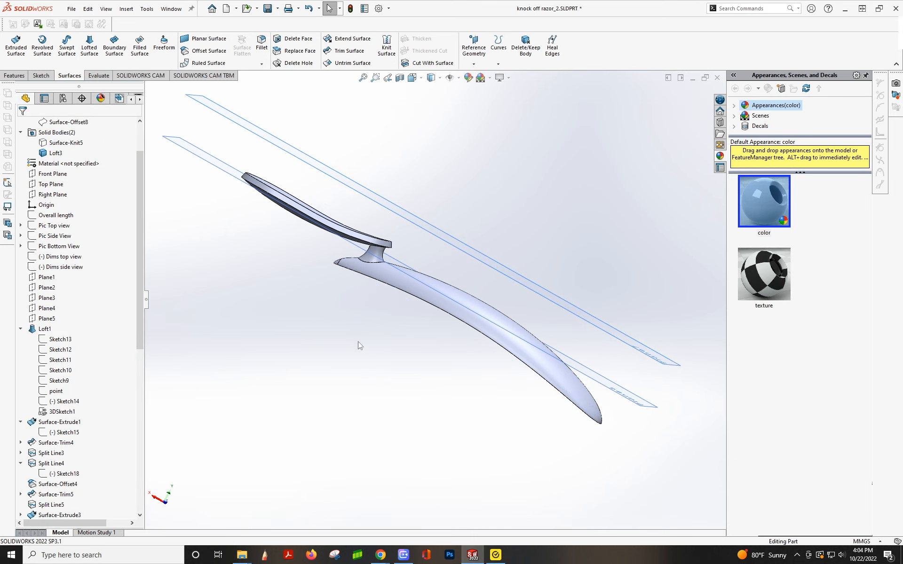
Start a sketch on the new plane above the razor.
click(438, 232)
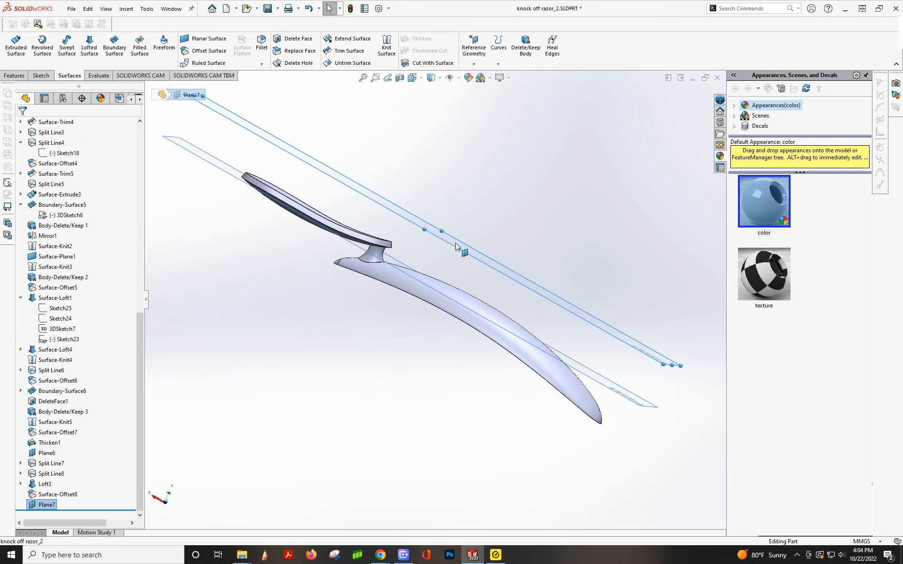
click(495, 216)
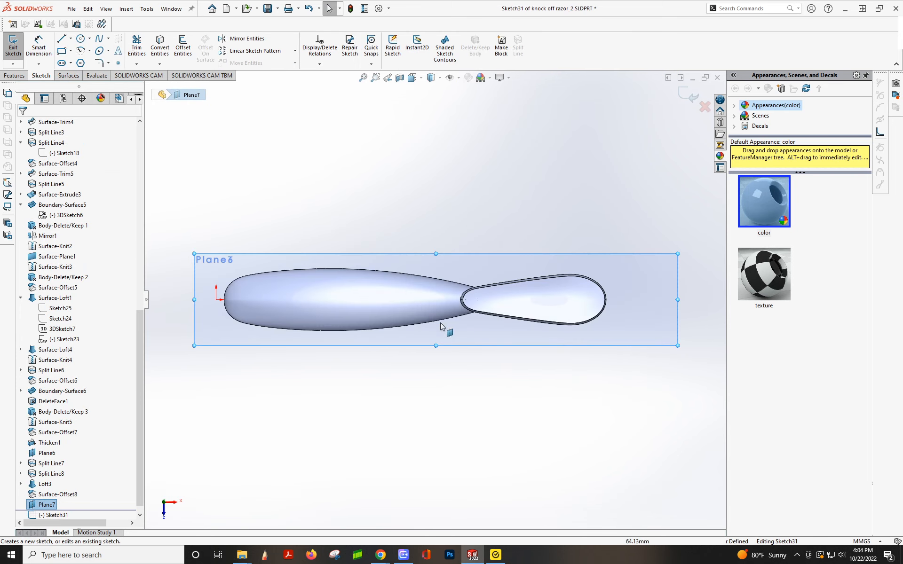
scroll(330, 310, down, 2)
scroll(331, 309, up, 1)
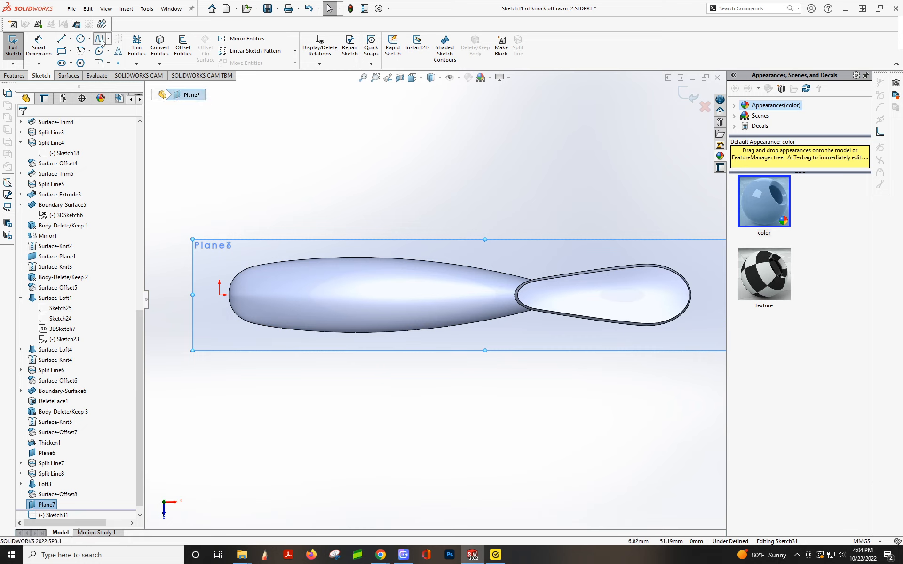
scroll(344, 309, down, 1)
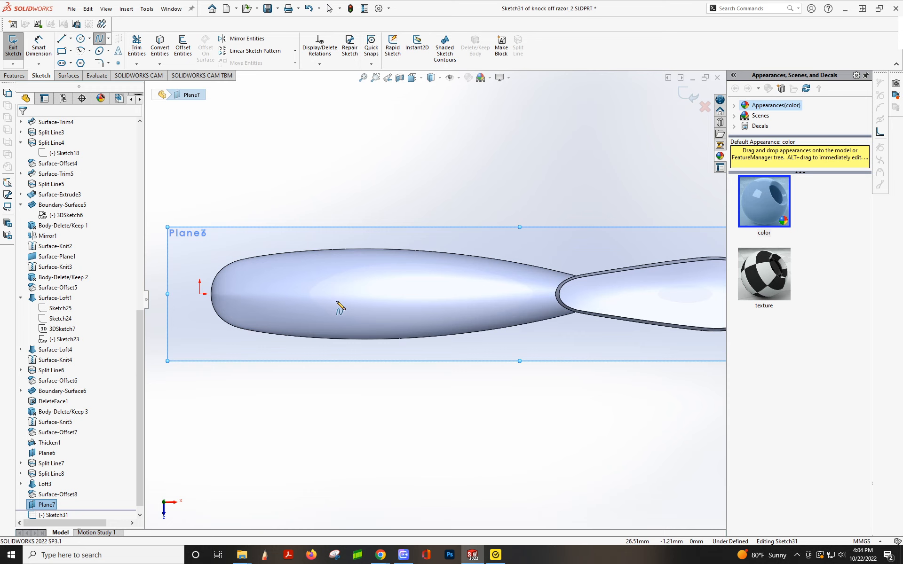
Try sketching a narrow corner rectangle about 1.2 × 5.3 mm across the grip near its tail end, and undo it.
click(62, 51)
scroll(252, 310, down, 1)
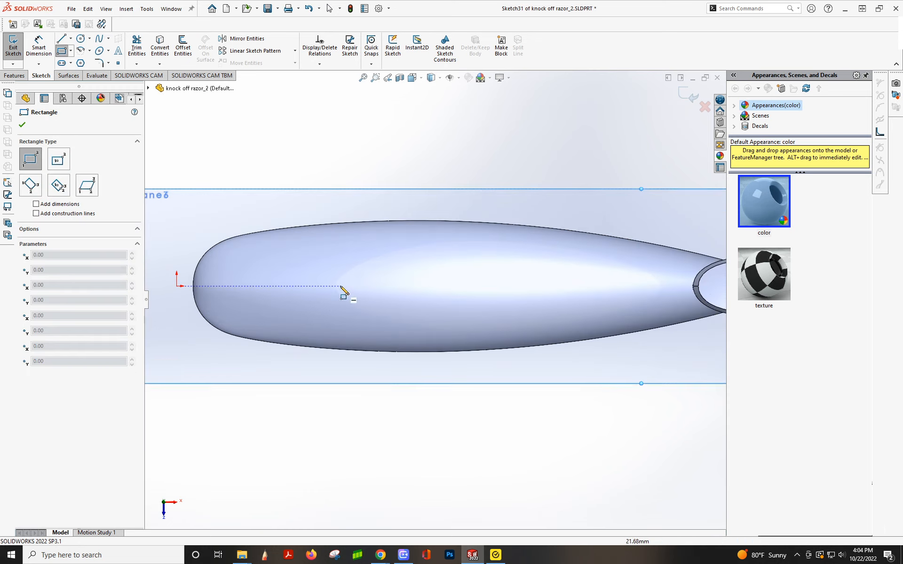
click(312, 270)
click(322, 309)
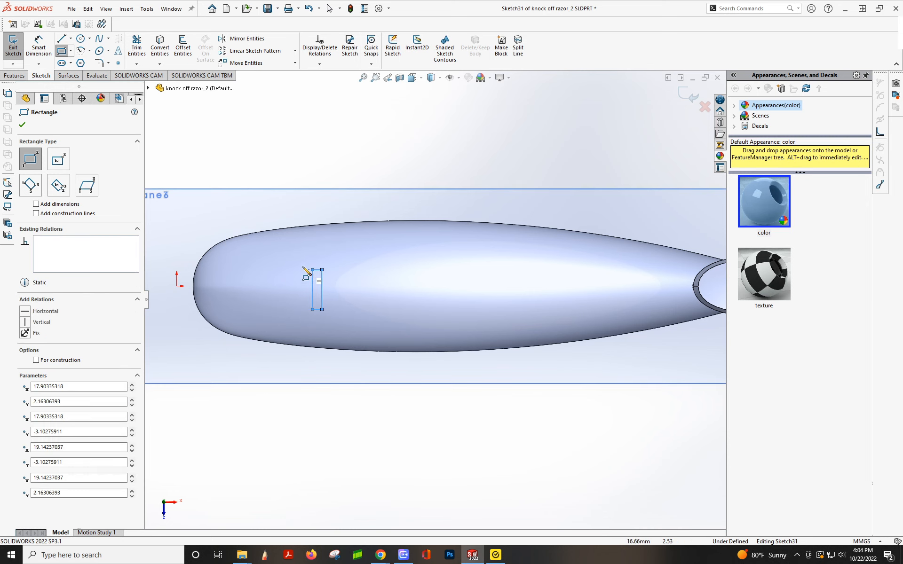
key(ctrl+z)
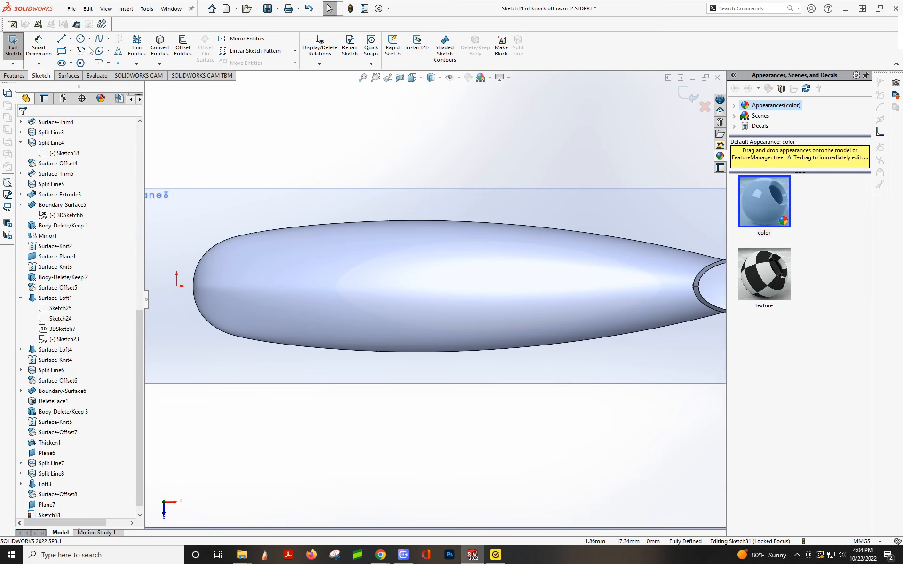
Sketch a horizontal centerline about 42 mm long from the origin along the middle of the grip.
click(71, 51)
click(70, 39)
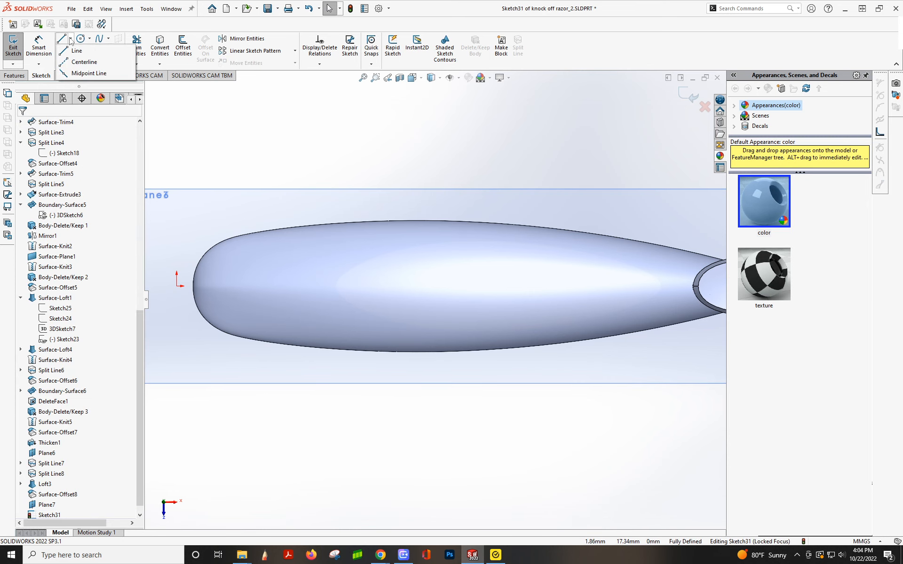
click(71, 40)
click(70, 41)
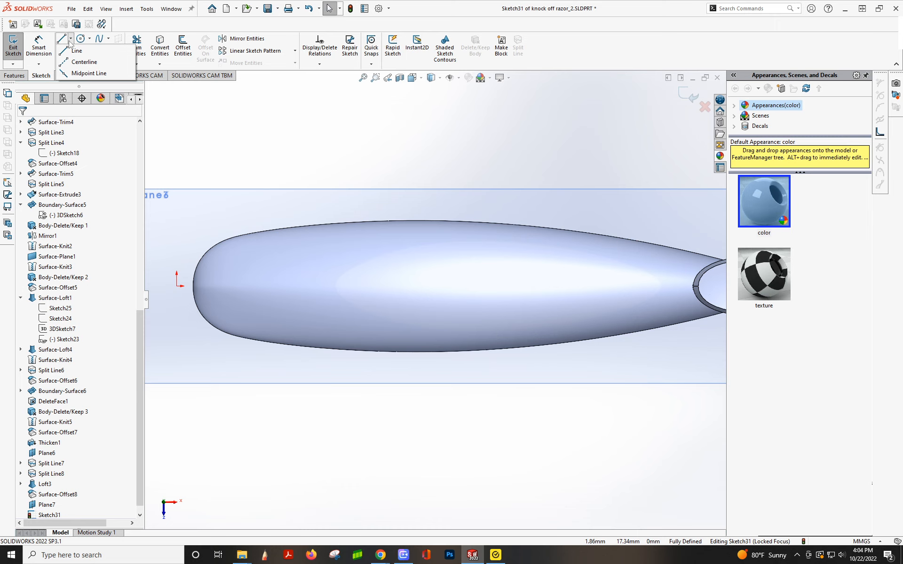
click(83, 63)
click(177, 286)
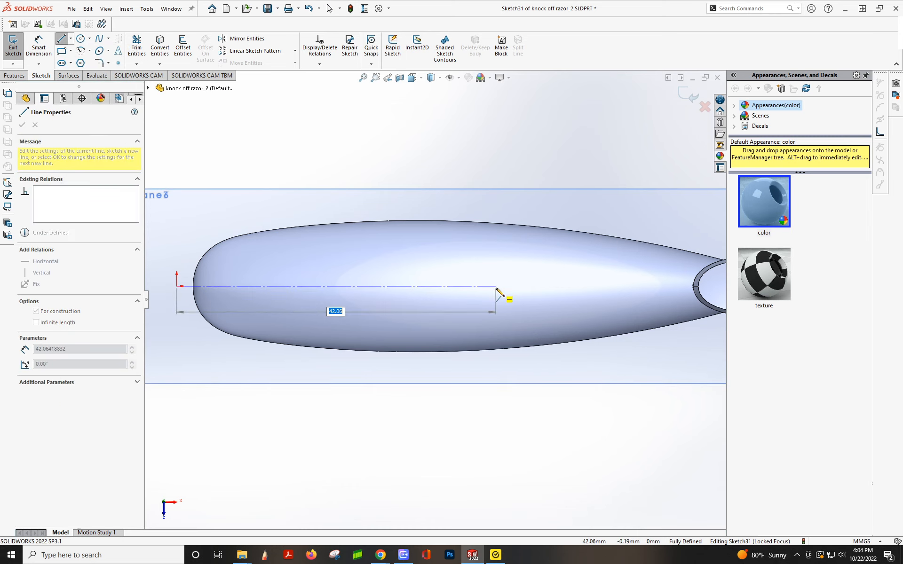
click(495, 286)
key(Escape)
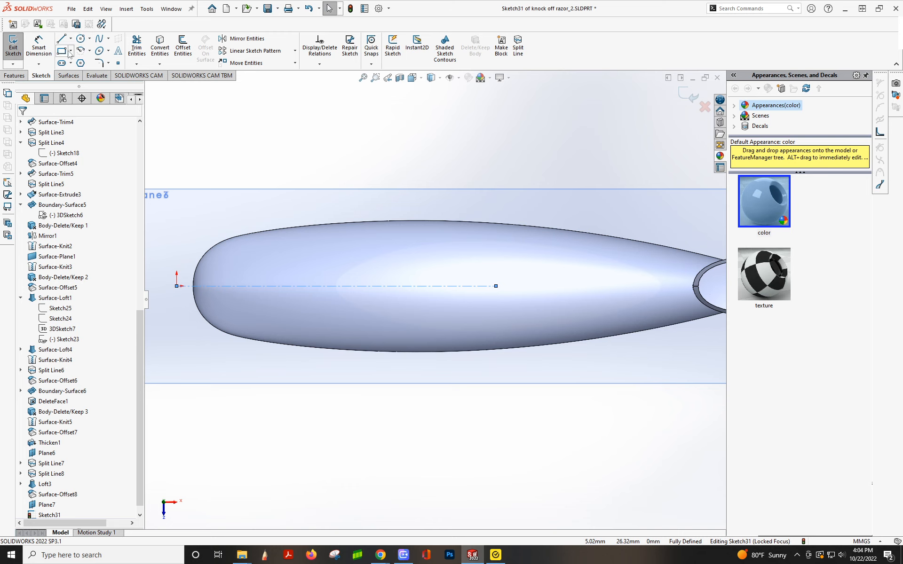
Sketch two narrow center rectangles on the centerline near the grip's tail, about 1.2 × 6.8 mm and 1 × 6.8 mm, and bring them closer together.
click(70, 50)
click(80, 71)
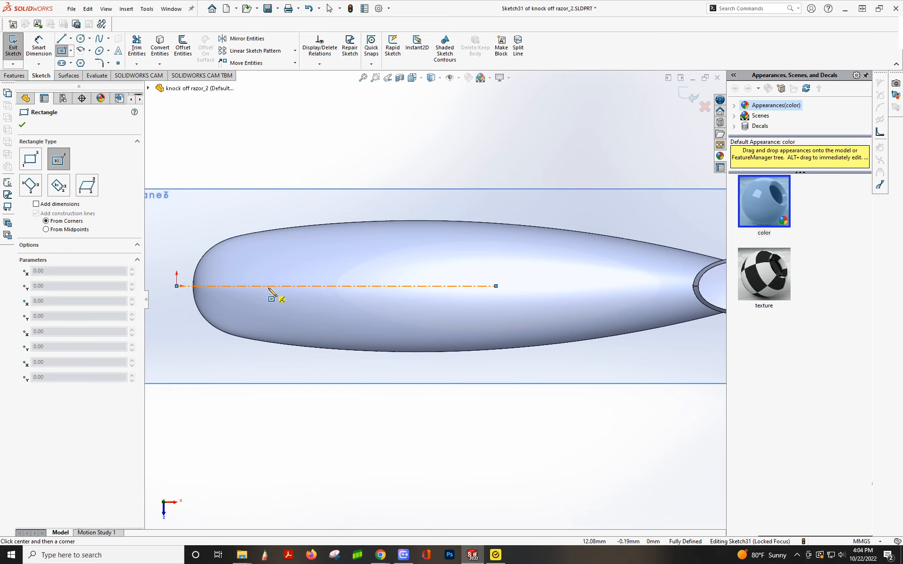
click(279, 286)
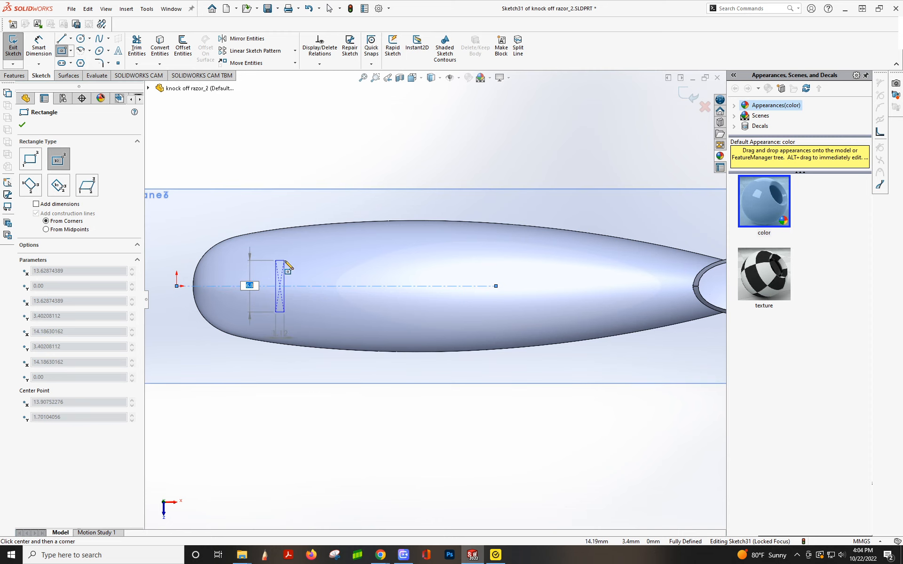
click(285, 260)
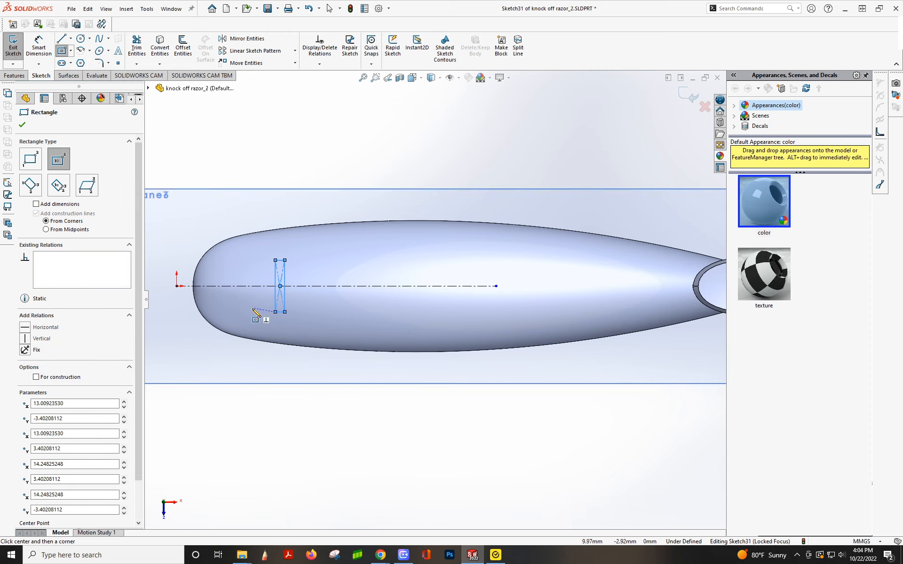
click(263, 286)
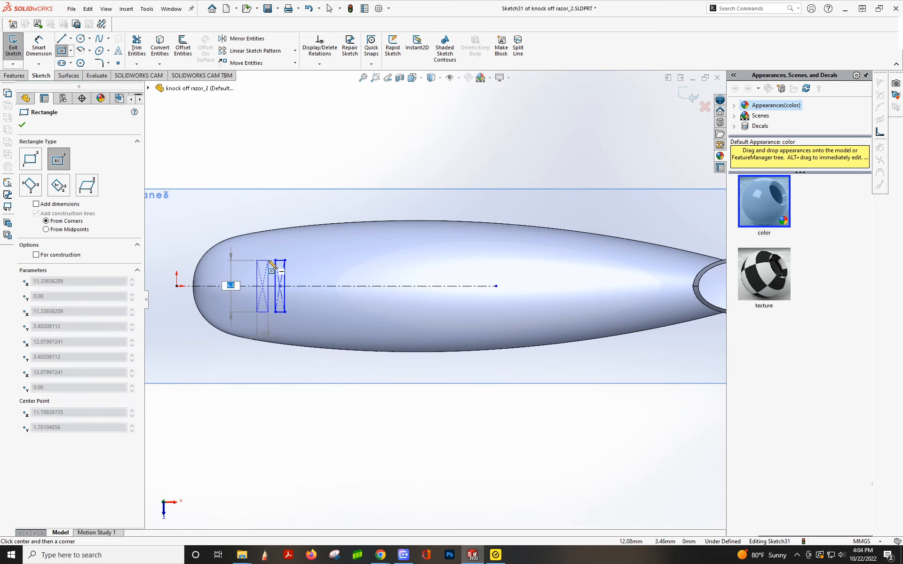
click(267, 261)
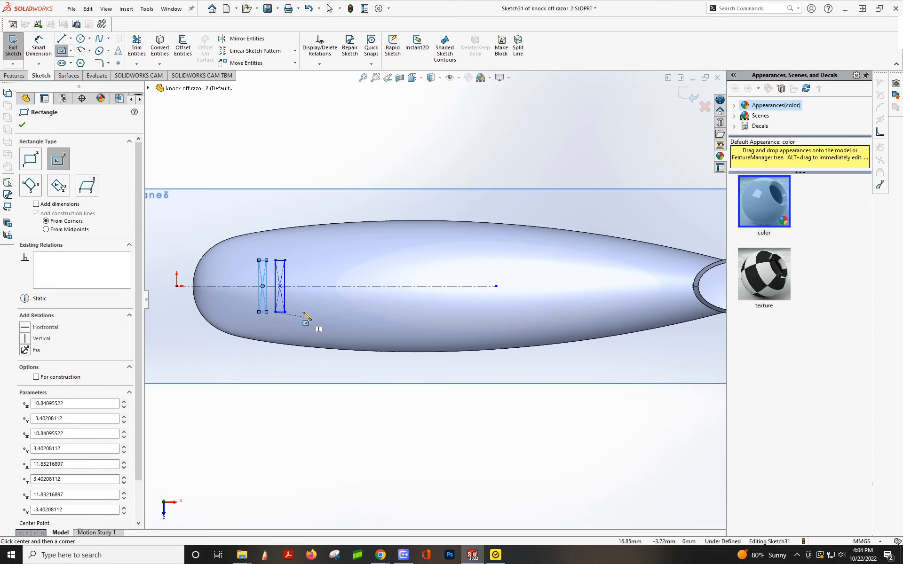
key(Escape)
scroll(278, 295, down, 4)
drag(294, 300, 307, 300)
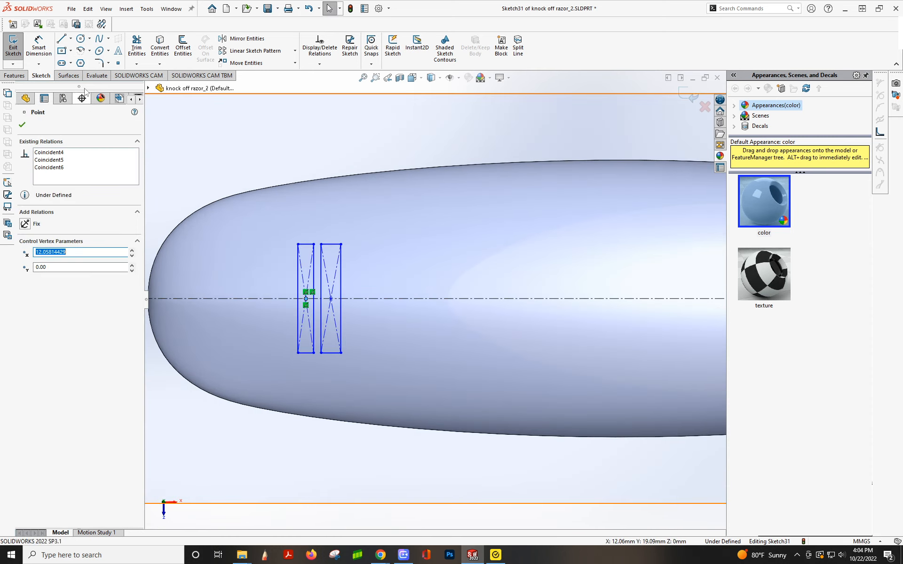
Sketch a third center rectangle about 0.94 × 6.8 mm on the centerline, on the tail side of the other two.
click(62, 51)
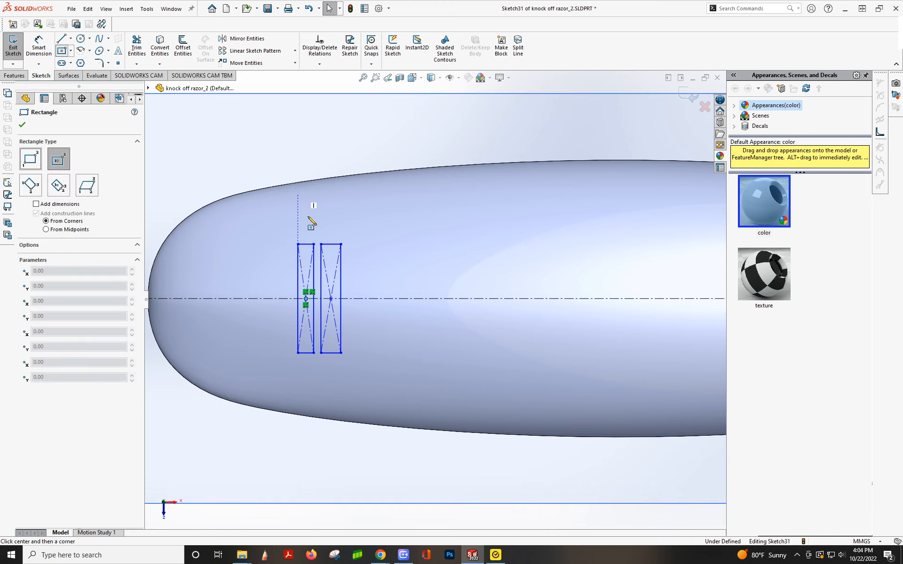
click(281, 298)
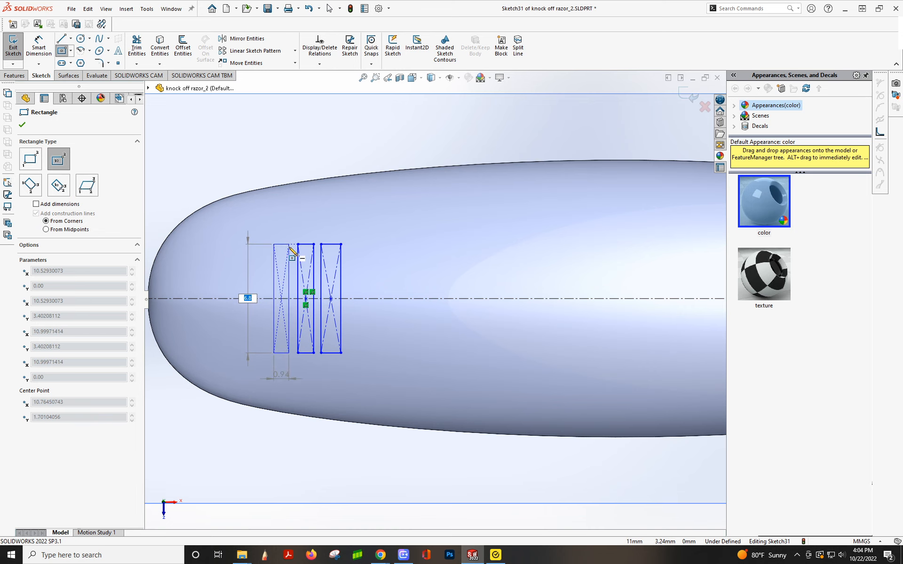
click(289, 245)
key(Escape)
Widen the third rectangle slightly by moving its long edges, narrowing the gap to the second rectangle.
scroll(297, 300, down, 4)
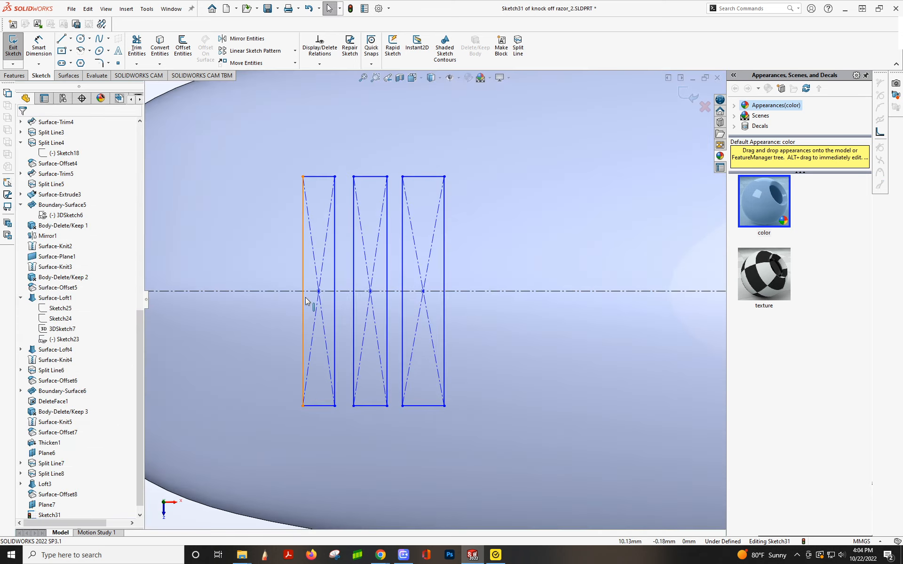
click(304, 299)
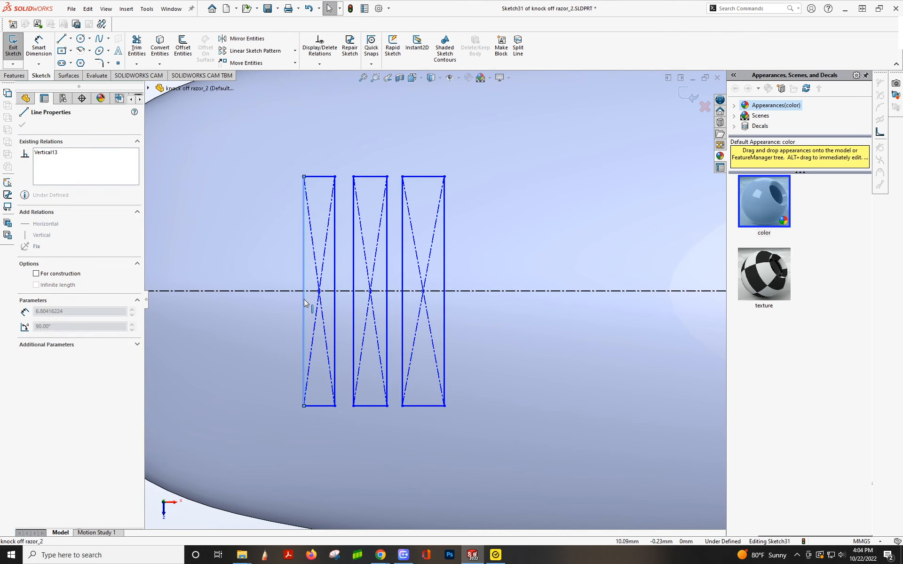
drag(304, 299, 340, 305)
click(339, 306)
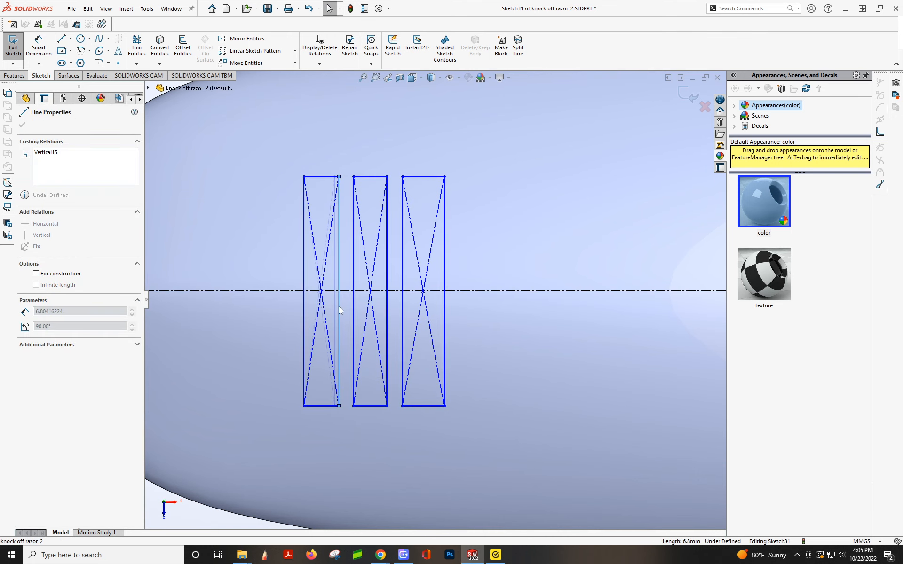
scroll(428, 284, up, 4)
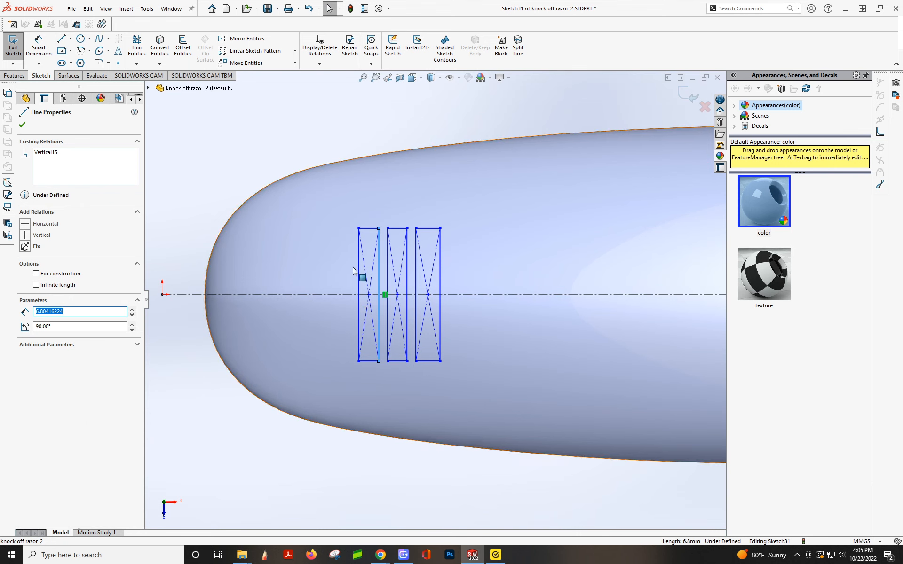
click(365, 277)
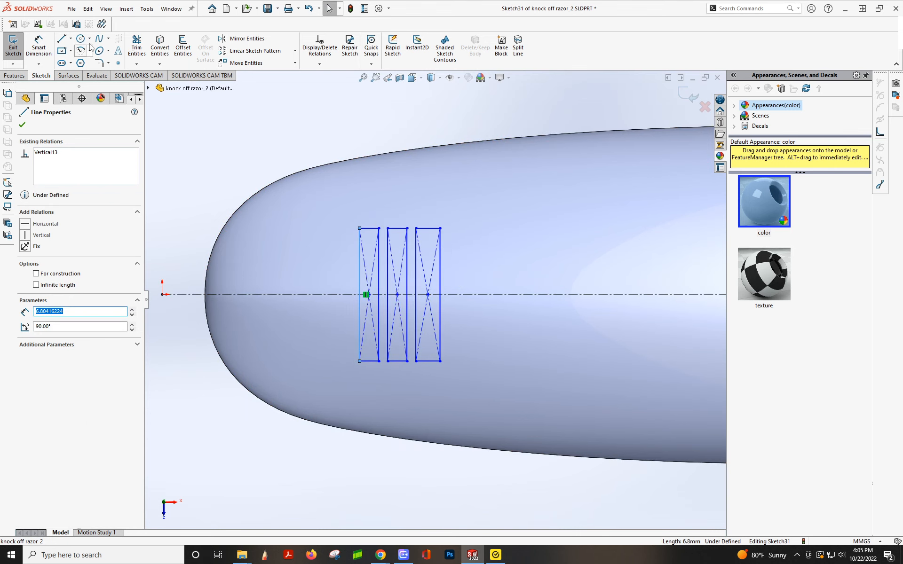
Sketch a fourth center rectangle about 0.82 × 6.8 mm on the centerline, beside the third toward the tail.
click(61, 51)
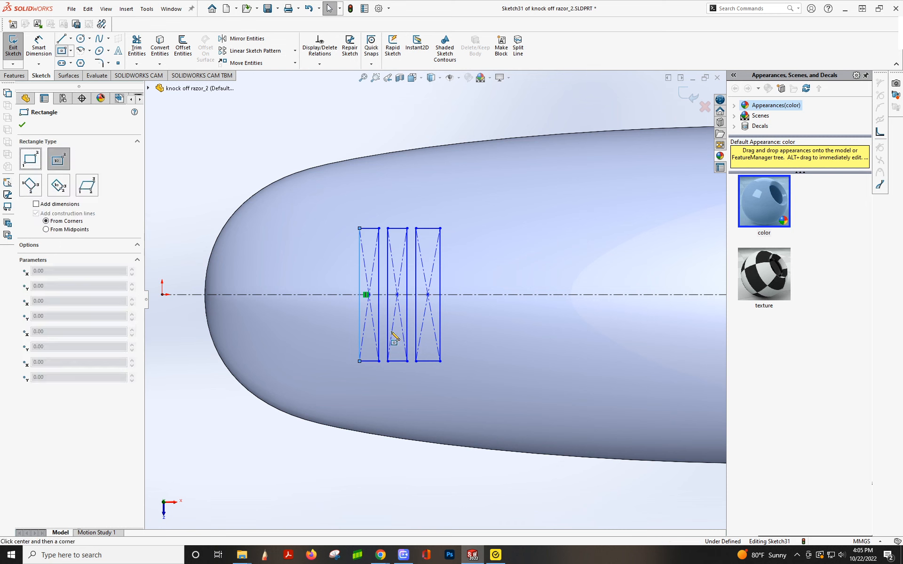
click(344, 295)
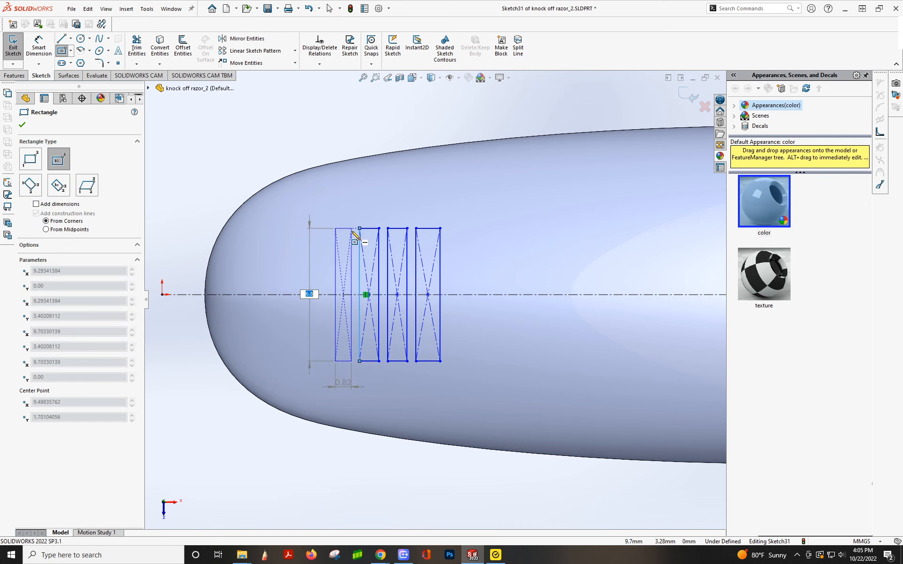
click(352, 229)
key(Escape)
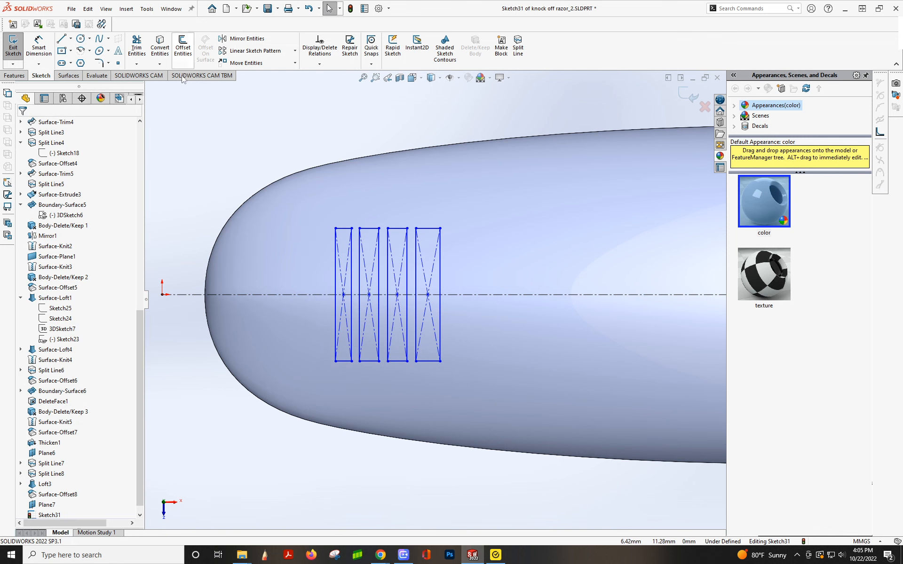
Sketch a two-point spline from the fourth rectangle's outer edge at the centerline to the first rectangle's far edge, about 2.8 mm above the centerline.
click(99, 40)
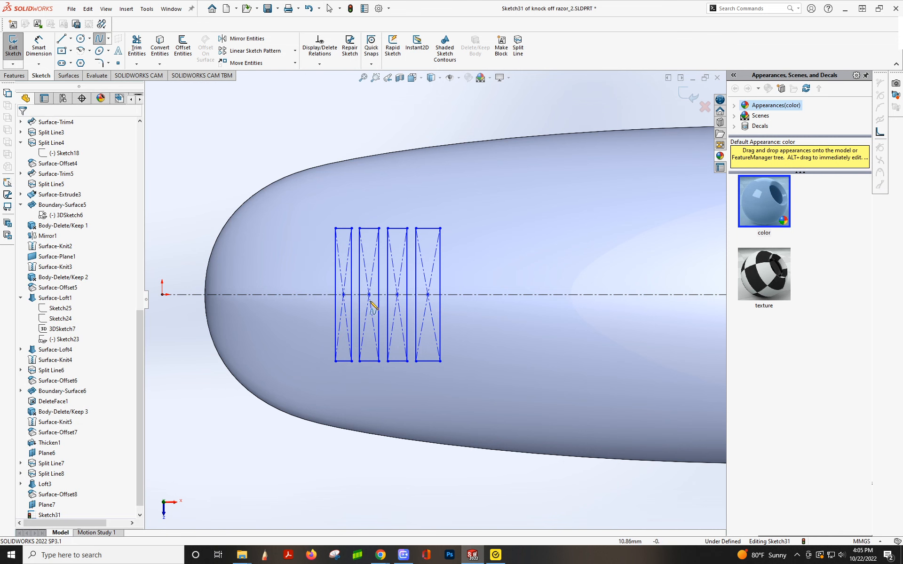
click(336, 295)
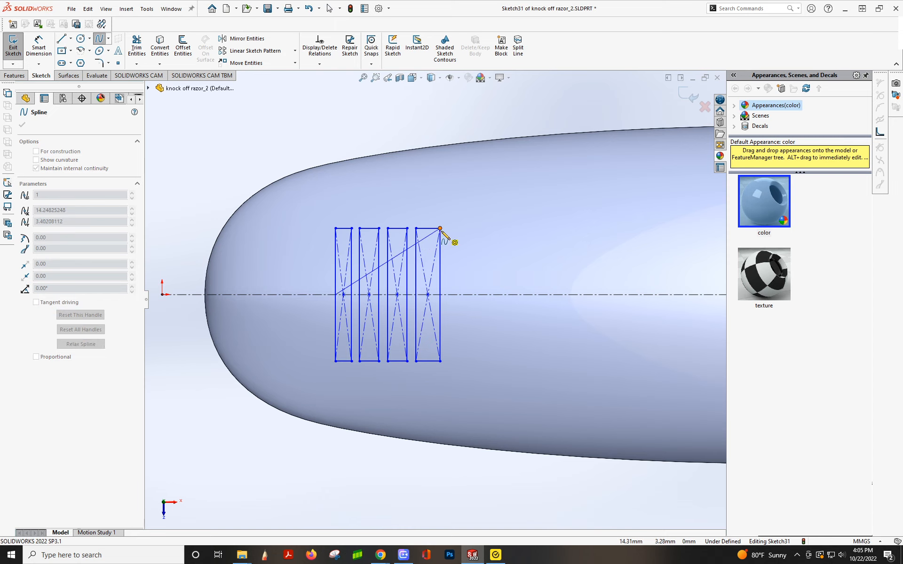
click(440, 240)
key(Escape)
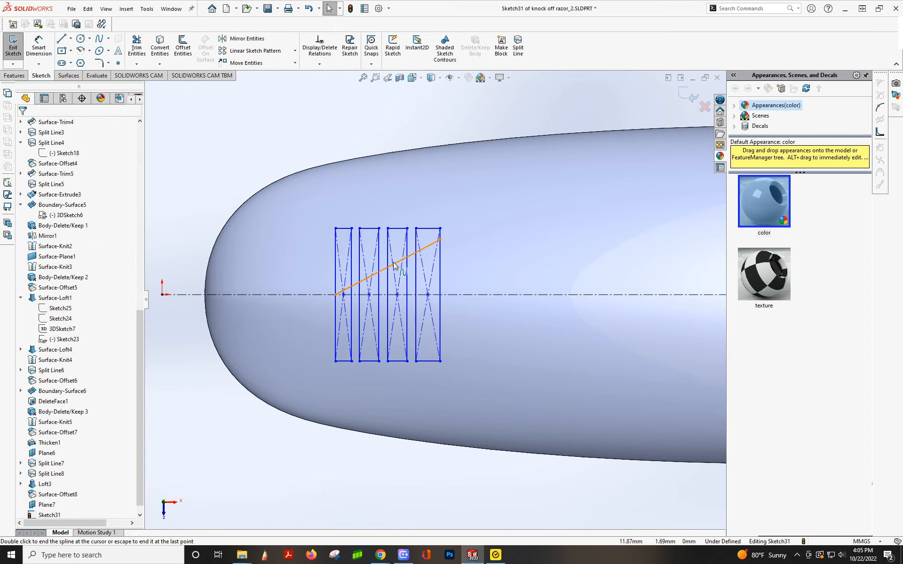
Bow the spline outward with a vertical relation on its start tangent handle and a nearly horizontal tangent at its far end.
click(369, 282)
drag(378, 274, 342, 272)
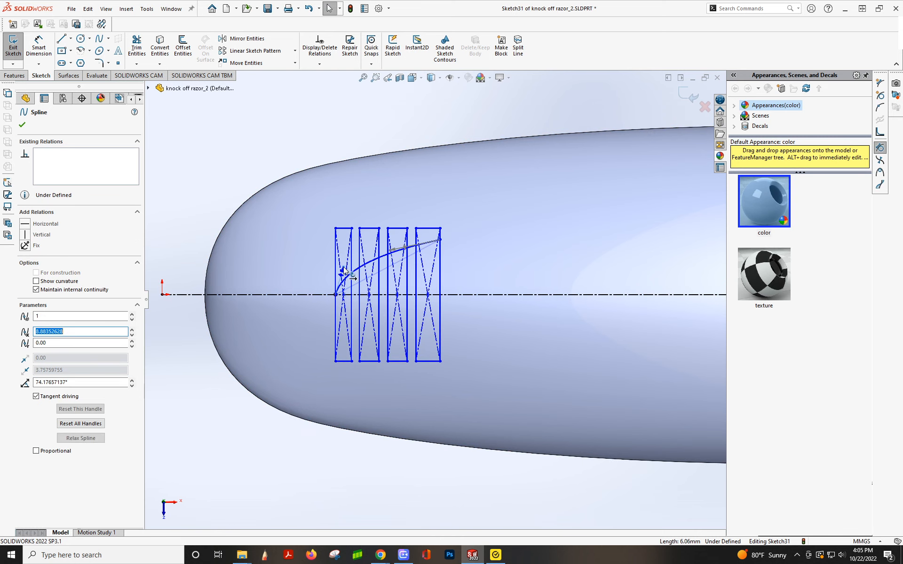
click(25, 234)
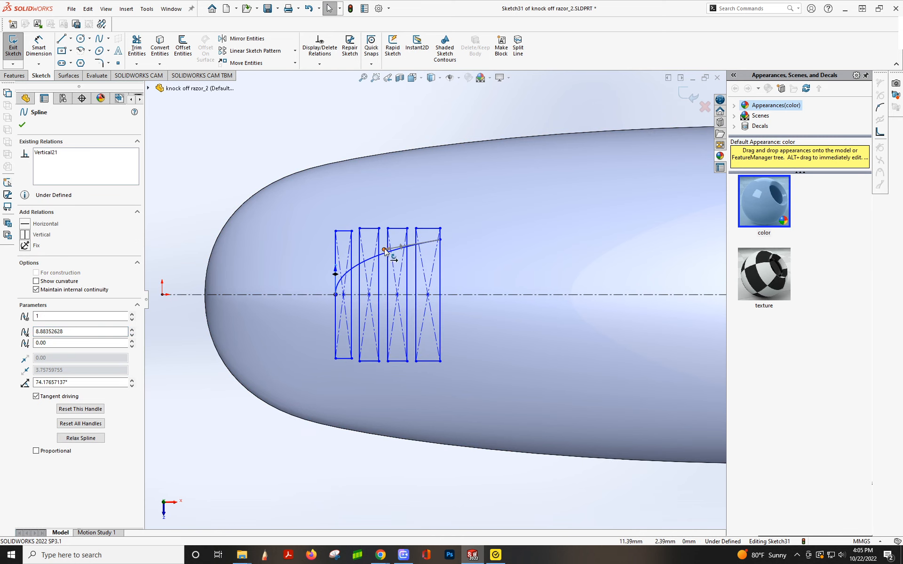
drag(384, 250, 398, 241)
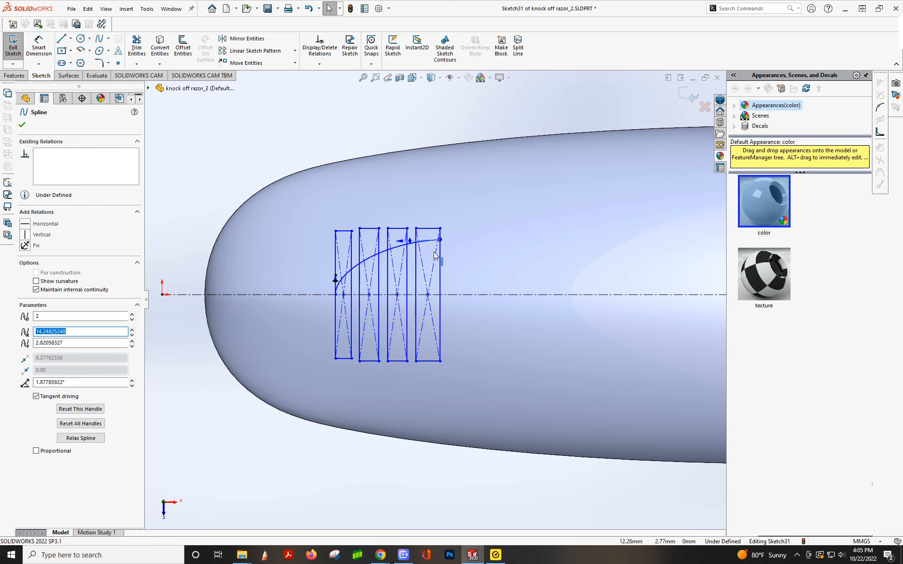
Mirror the spline about the horizontal centerline, keeping the original.
click(243, 41)
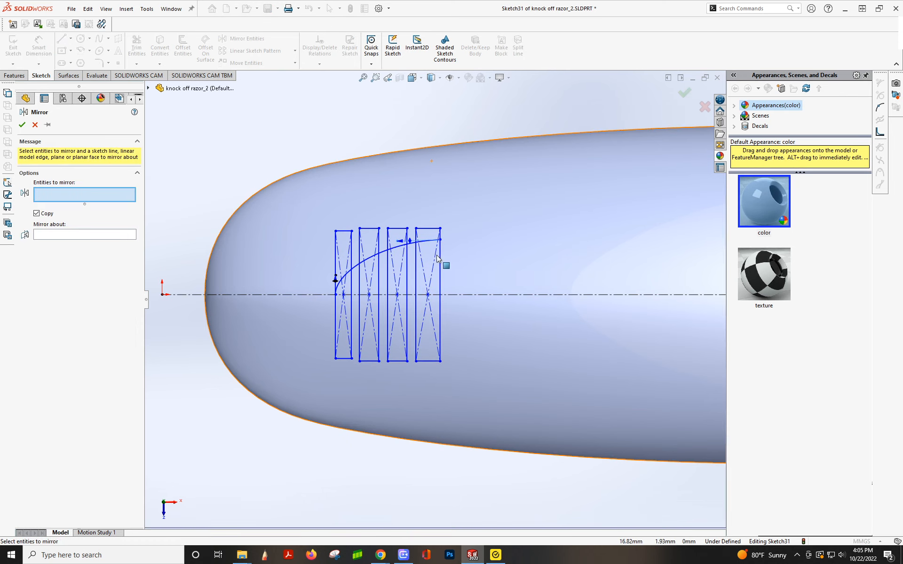
click(396, 249)
click(52, 235)
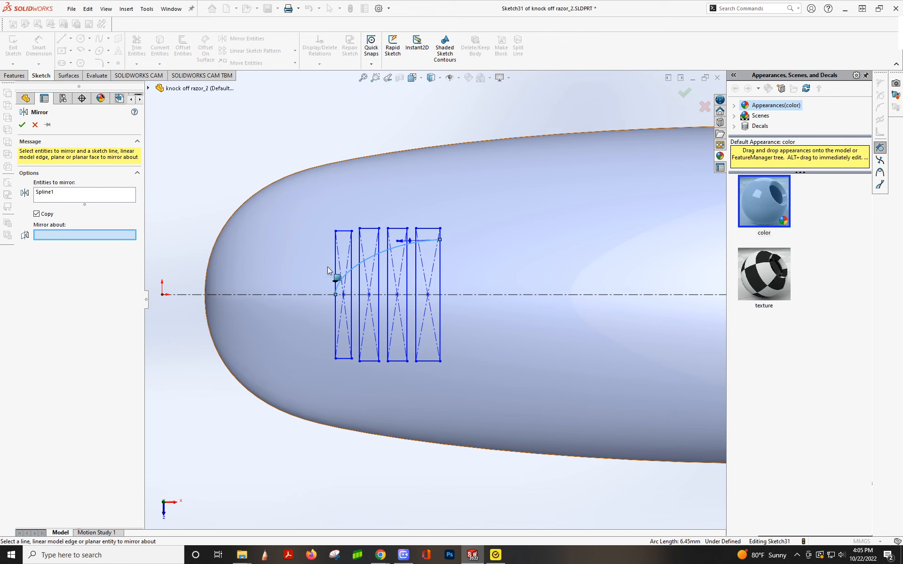
click(308, 294)
click(22, 124)
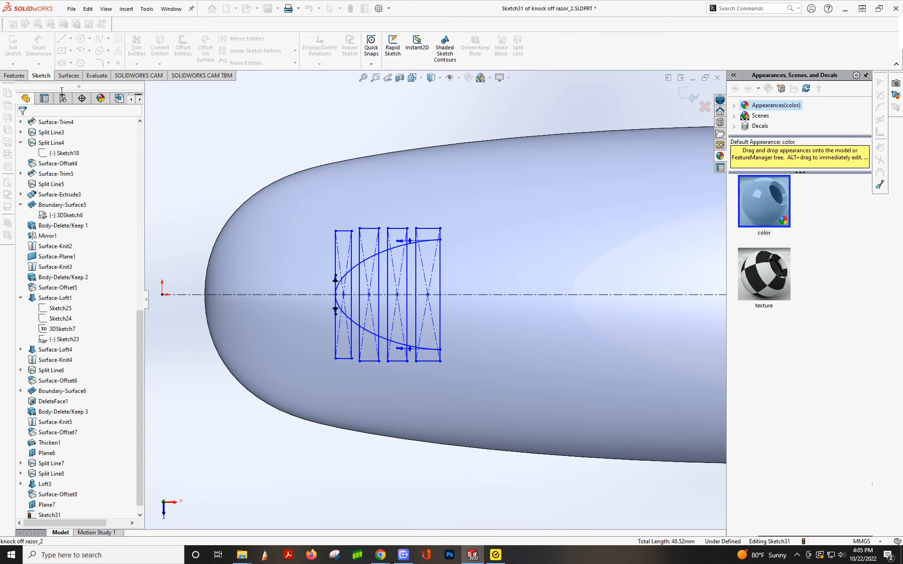
Power-trim the rectangle parts outside the two splines and the spline segments in the gaps along the upper curve.
click(136, 46)
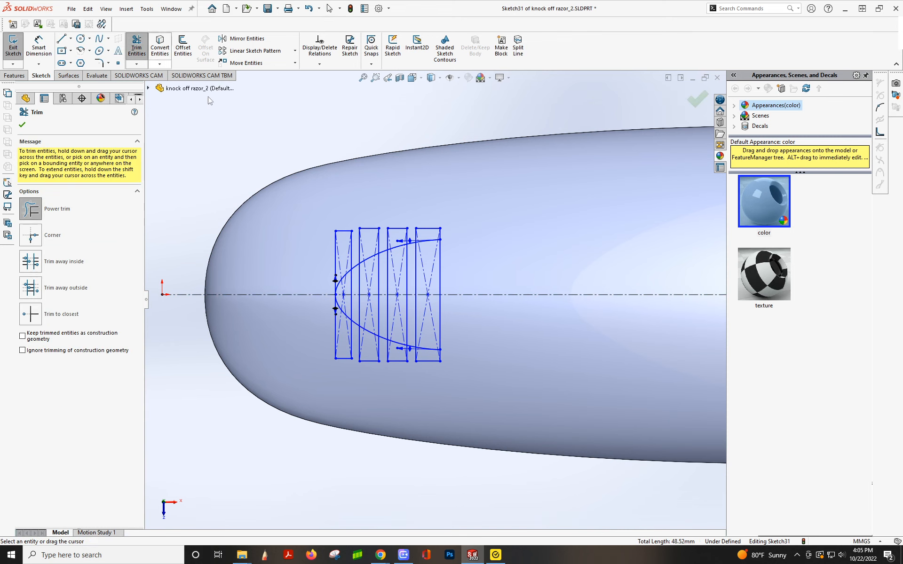
mouse_move(446, 233)
mouse_down()
mouse_move(347, 248)
mouse_move(404, 230)
mouse_move(419, 235)
mouse_up()
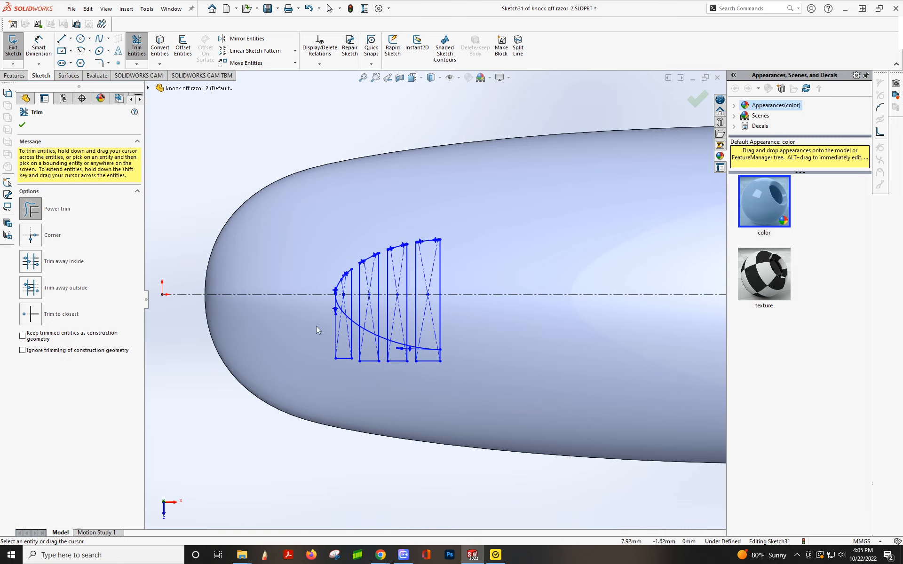
drag(316, 327, 390, 350)
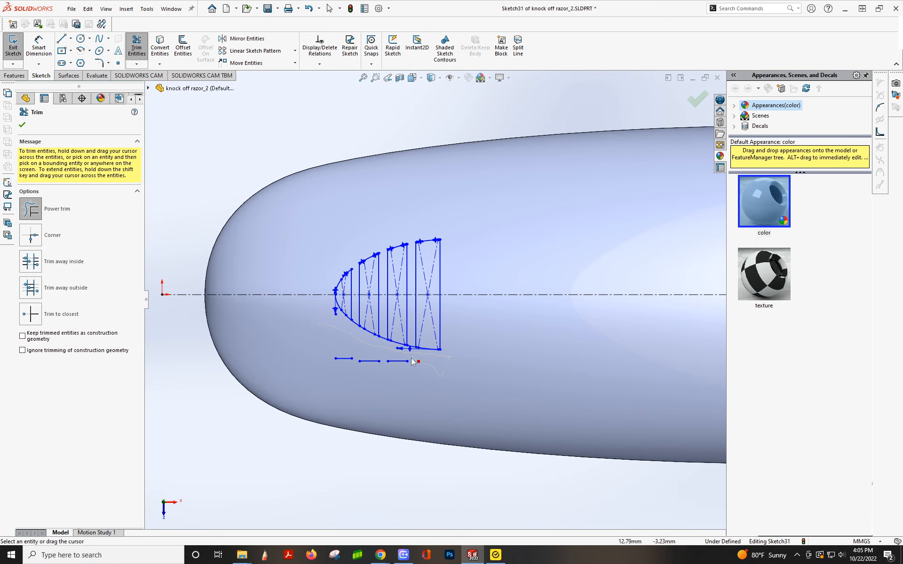
scroll(354, 302, down, 8)
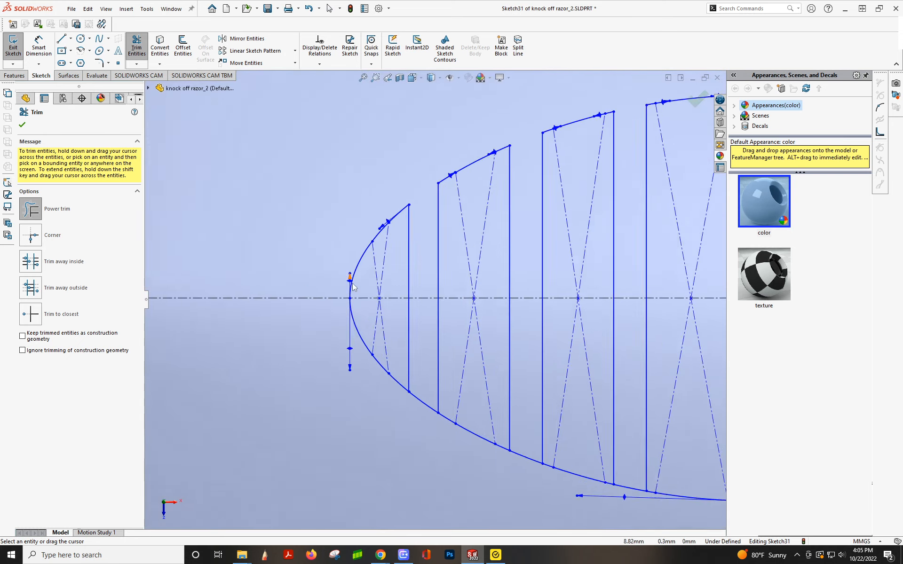
scroll(417, 326, up, 8)
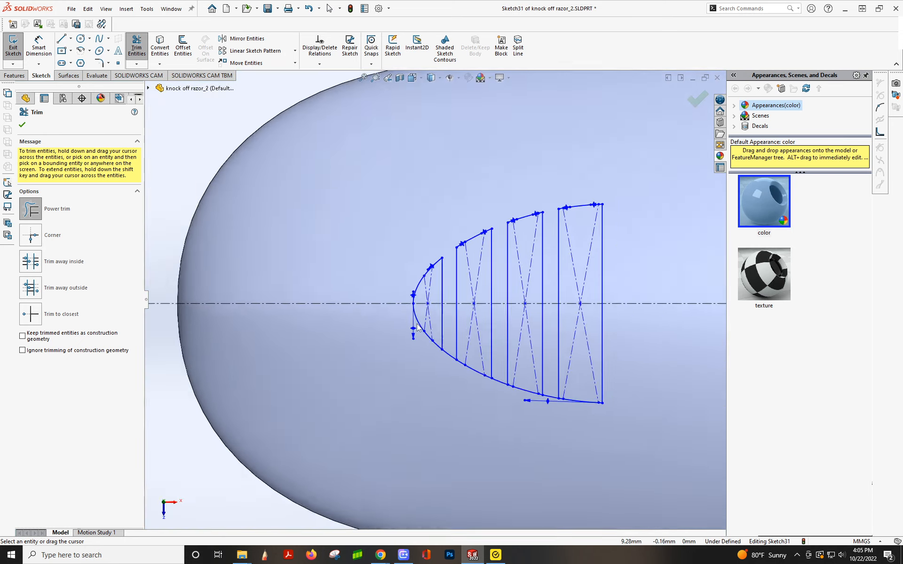
click(22, 124)
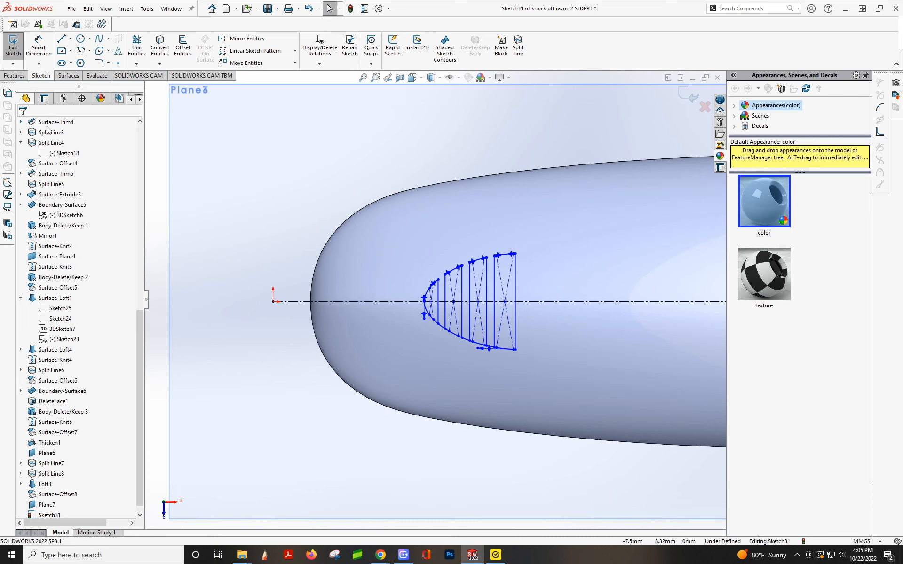
Sketch a short vertical spline about 1.3 mm long across the centerline, just beyond the widest rib's straight edge.
click(101, 38)
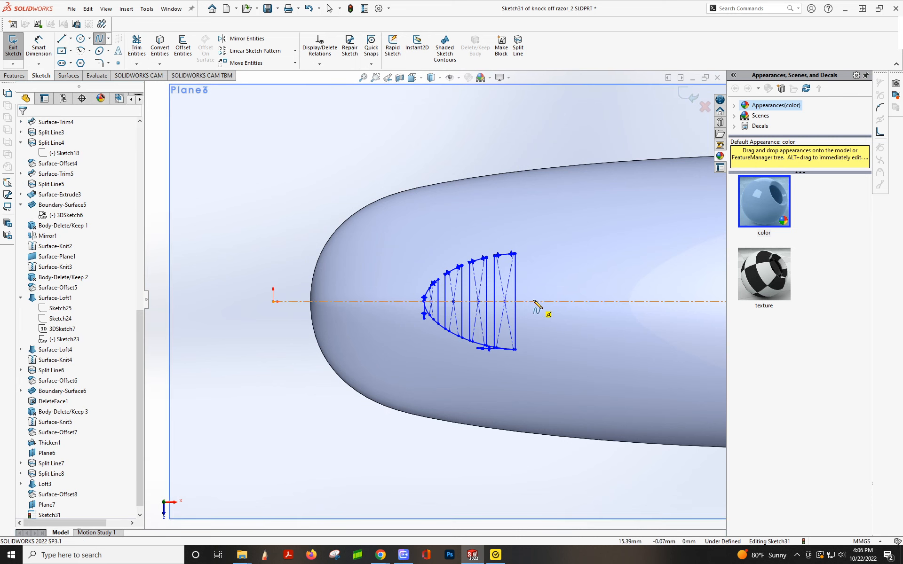
click(523, 308)
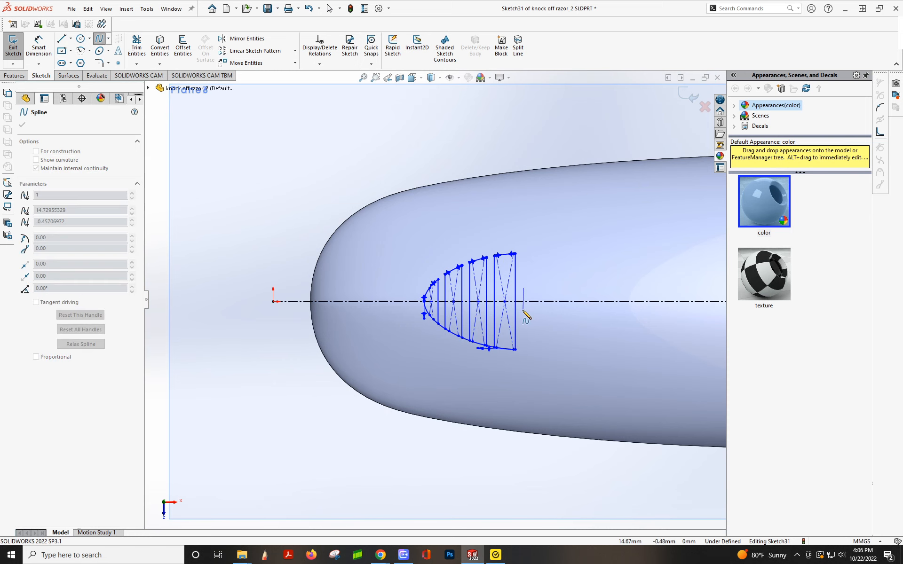
key(Escape)
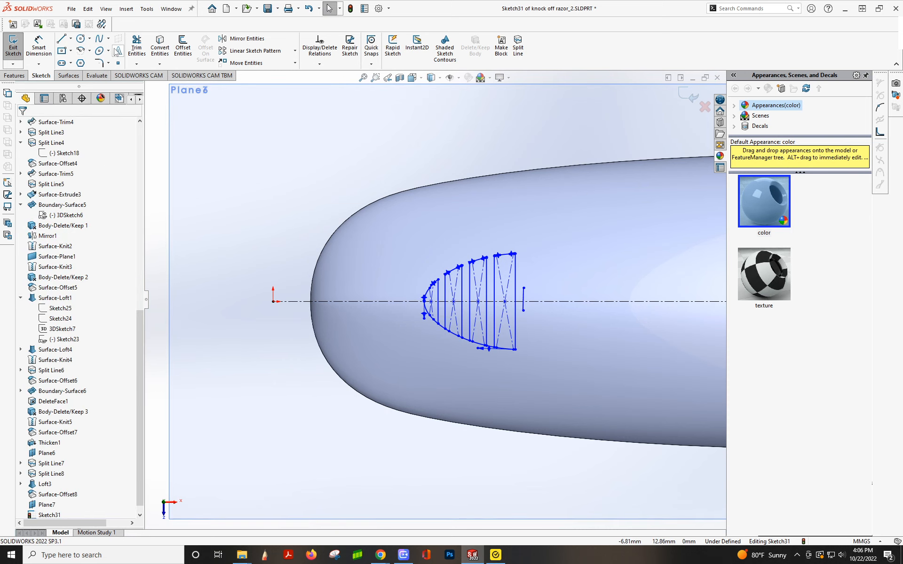
Sketch a spline about 5 mm long from the short vertical spline's lower end, sloping down away from the ribs, and bow it slightly.
click(100, 42)
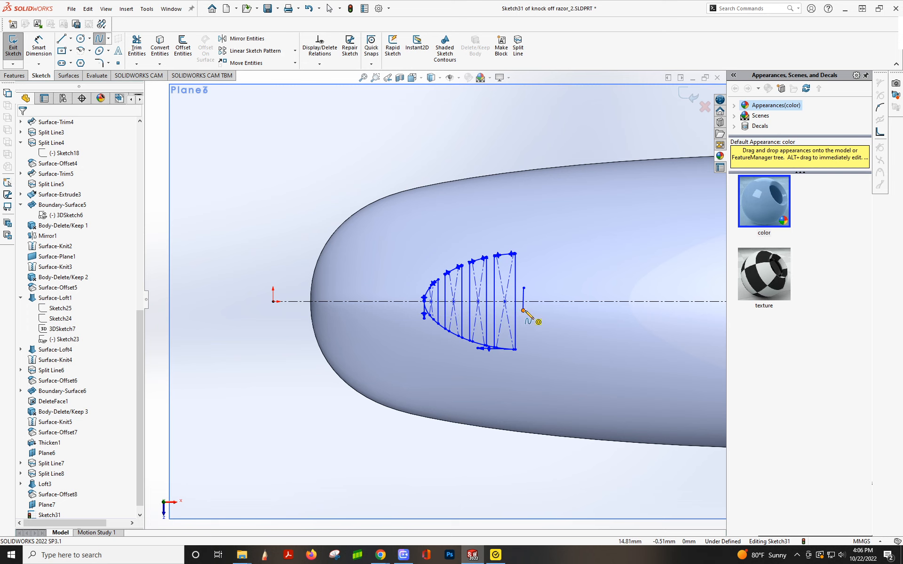
click(524, 311)
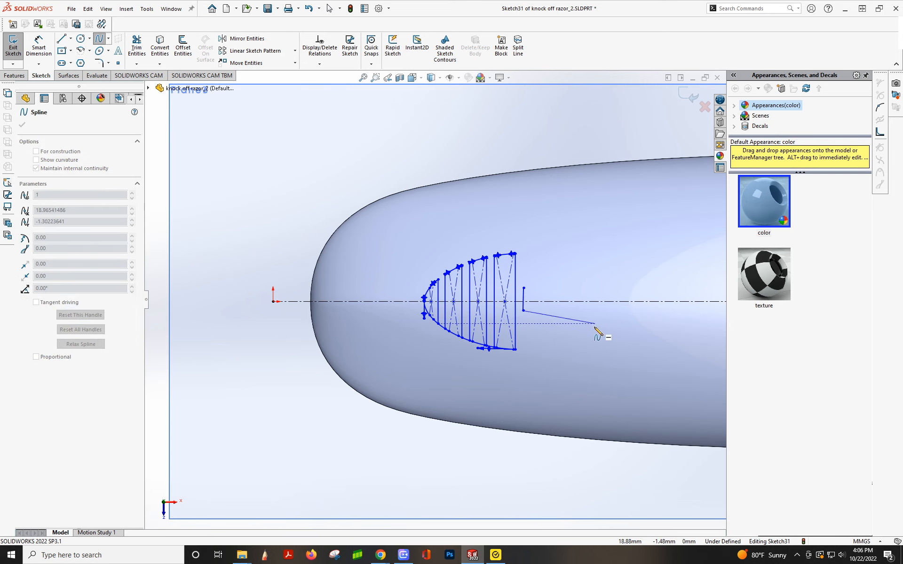
click(610, 331)
key(Escape)
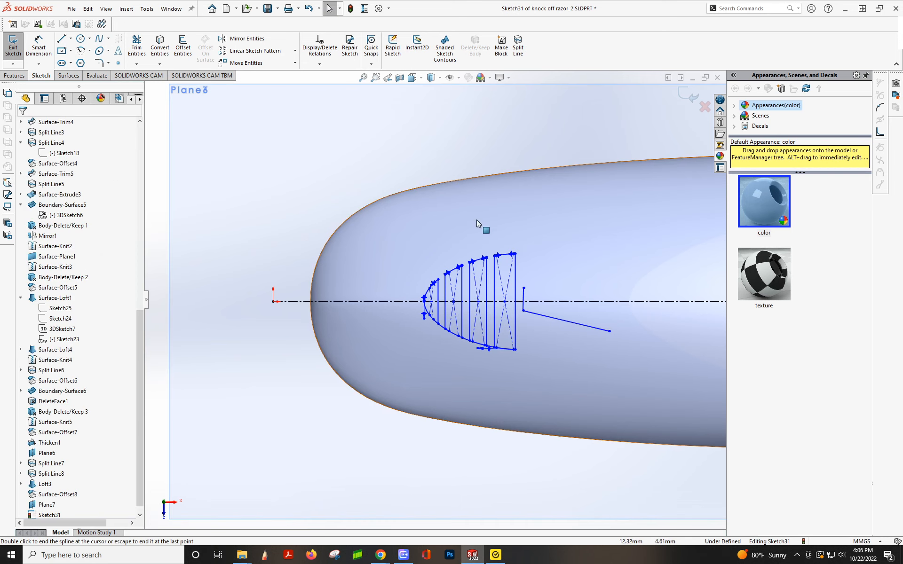
click(568, 322)
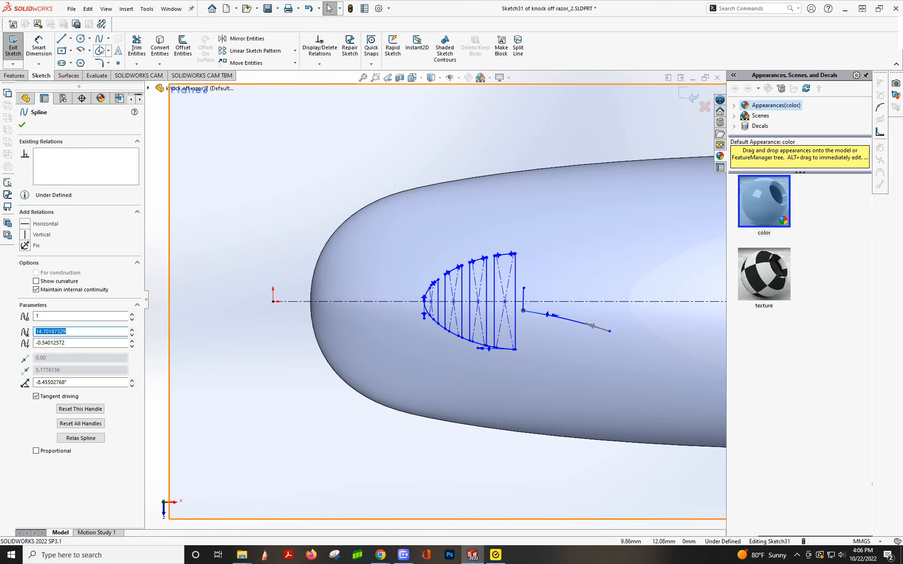
Sketch a spline about 4 mm long from above the lower curve's free end back to the centerline, and bow it to follow that curve.
click(99, 38)
click(609, 319)
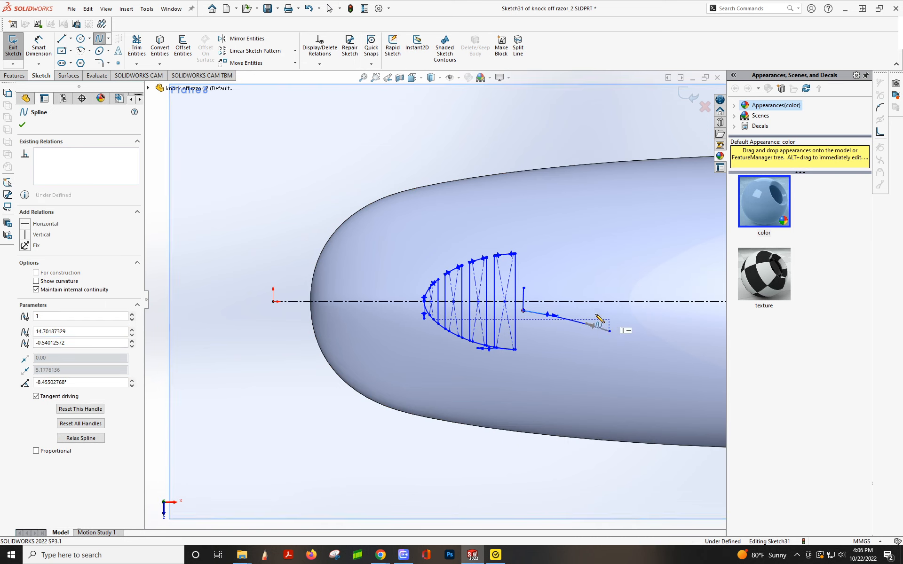
double_click(544, 301)
key(Escape)
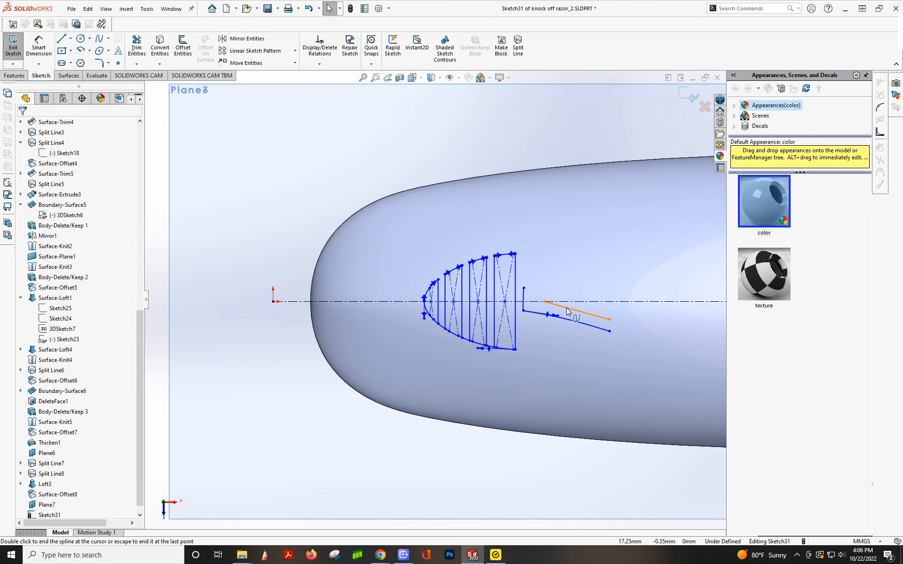
click(575, 311)
drag(571, 308, 572, 304)
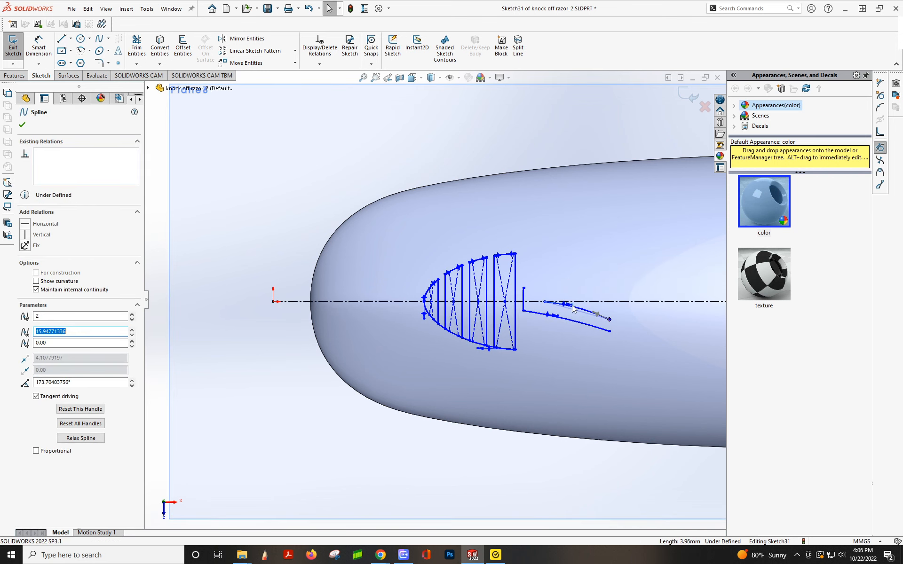
Sketch a spline about 6 mm long from the short vertical spline's upper end, rising away from the ribs, and bow it slightly.
click(101, 39)
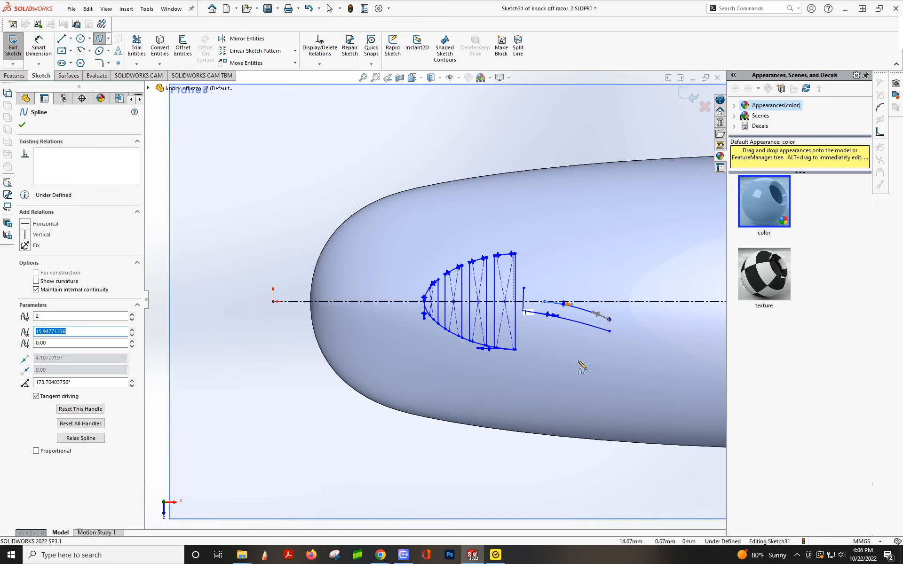
click(523, 287)
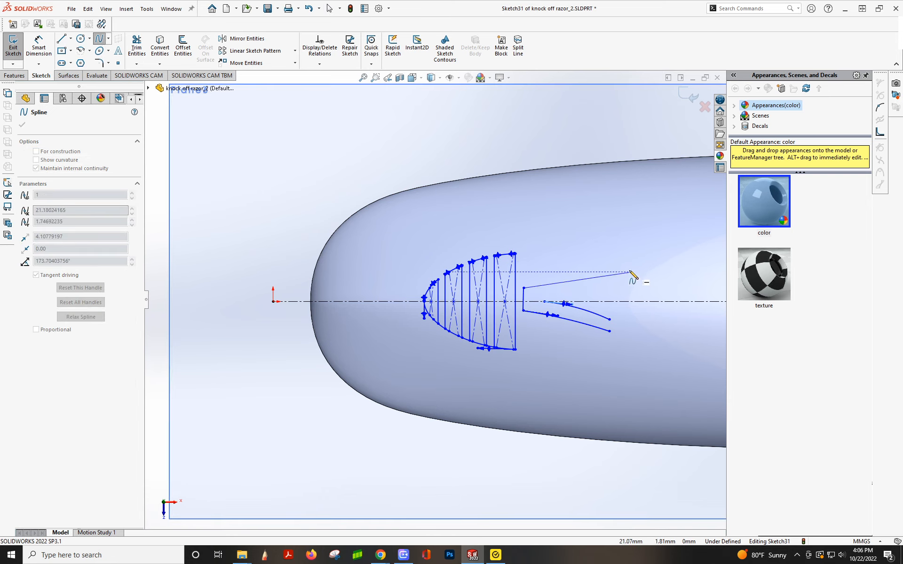
double_click(626, 266)
key(Escape)
click(589, 279)
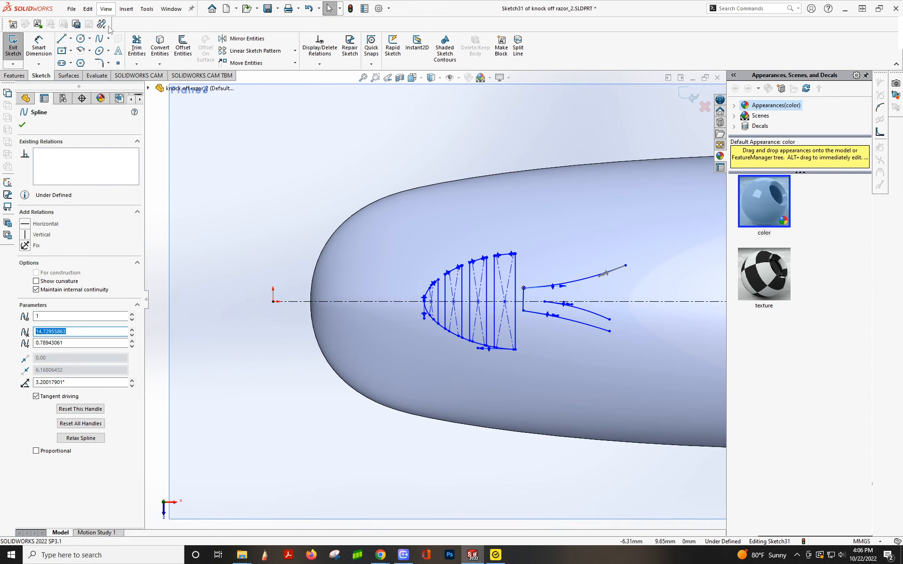
Sketch a spline about 5 mm long from the fork point on the centerline to just below the upper curve's free end, and bow it to match.
click(102, 42)
click(544, 302)
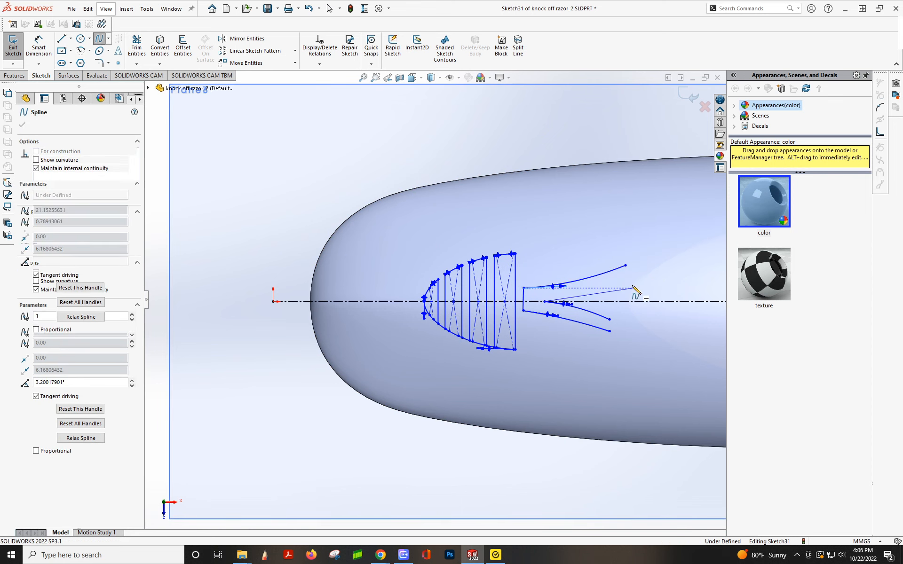
click(624, 285)
key(Escape)
click(605, 288)
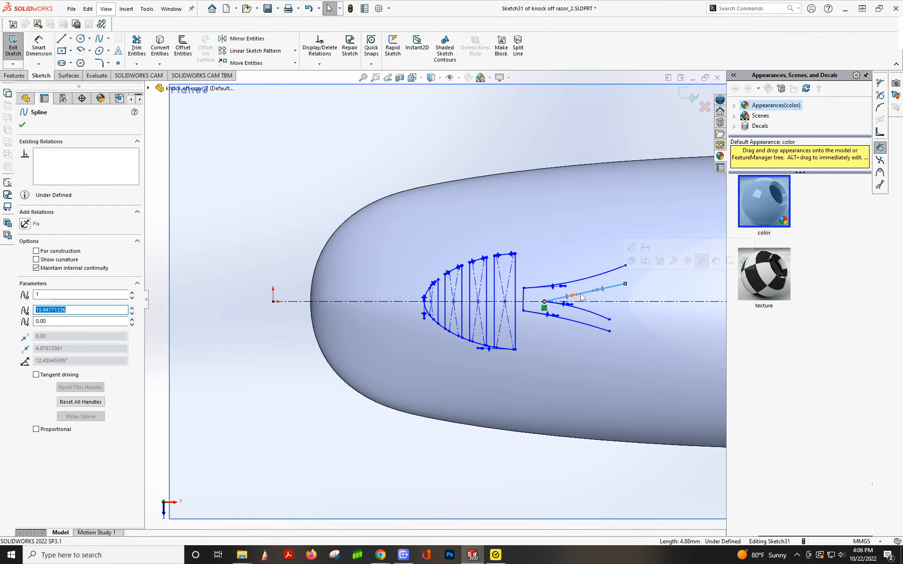
drag(576, 295, 580, 300)
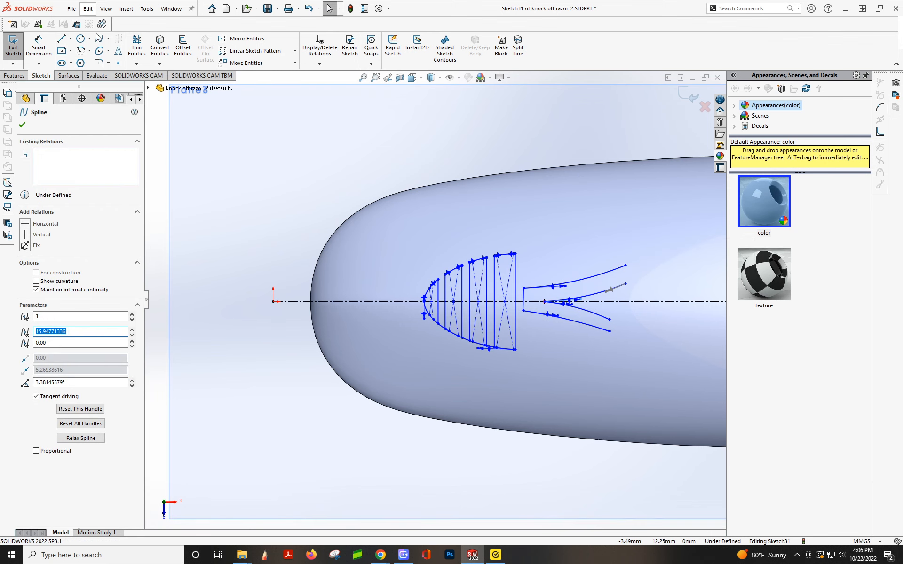
Add a straight two-point spline from the upper branch's outer end, angled up and back toward the ribs.
click(102, 42)
click(625, 265)
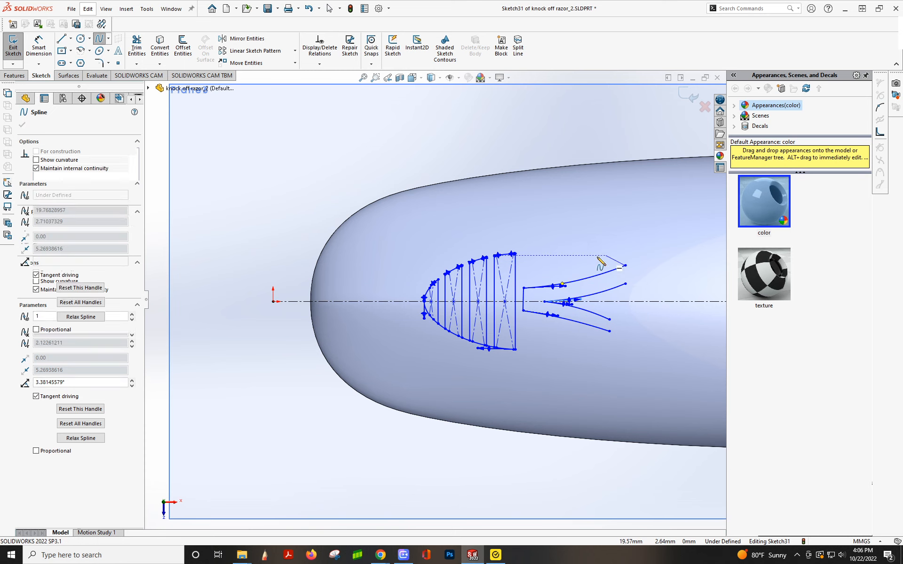
click(584, 254)
key(Escape)
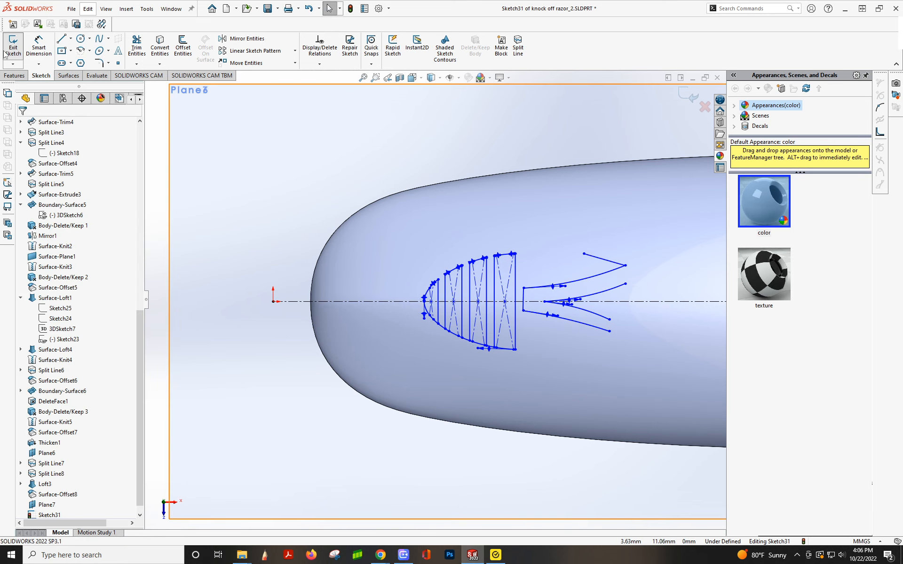
Complete the upper branch's spiky, star-shaped head with a chain of zigzag lines ending at its inner curve's free end.
click(62, 41)
click(584, 255)
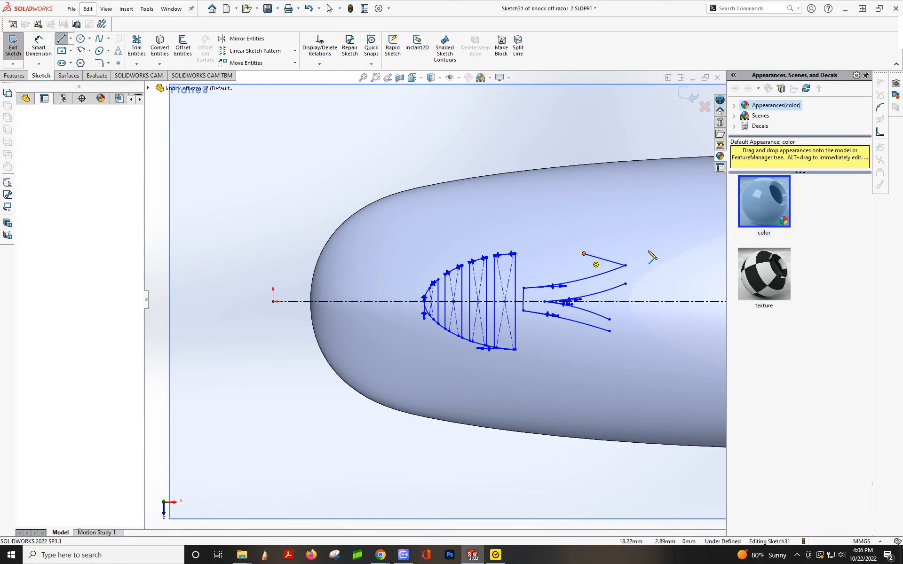
click(641, 253)
click(612, 216)
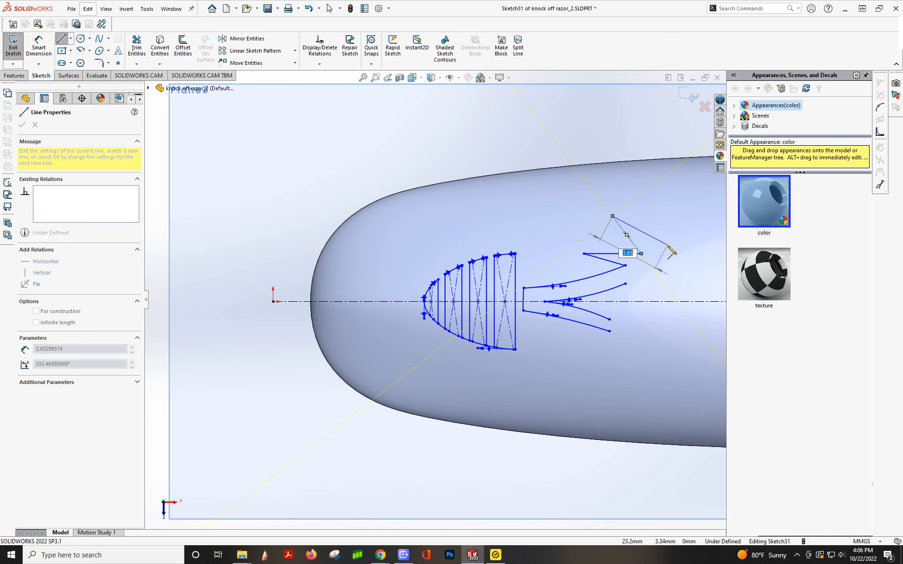
click(671, 253)
click(692, 237)
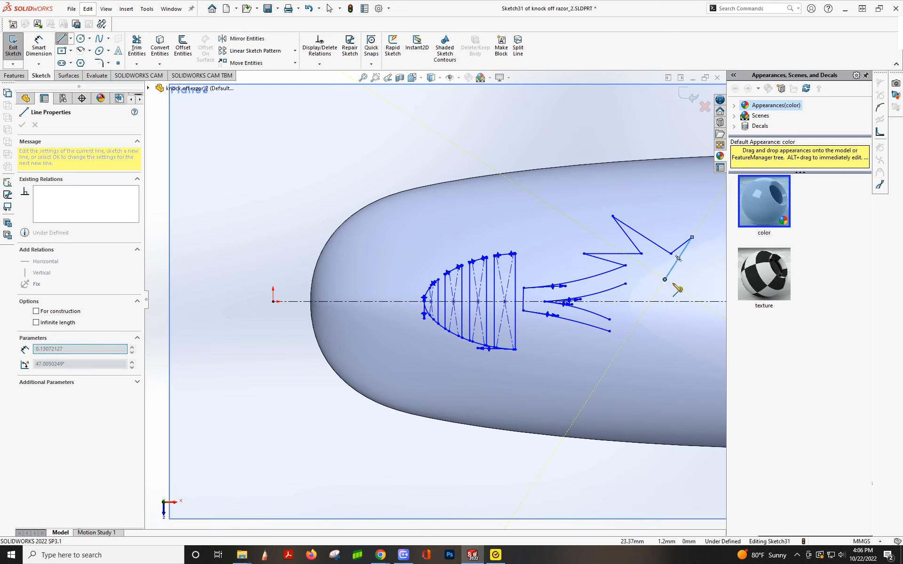
click(665, 279)
click(685, 292)
click(645, 283)
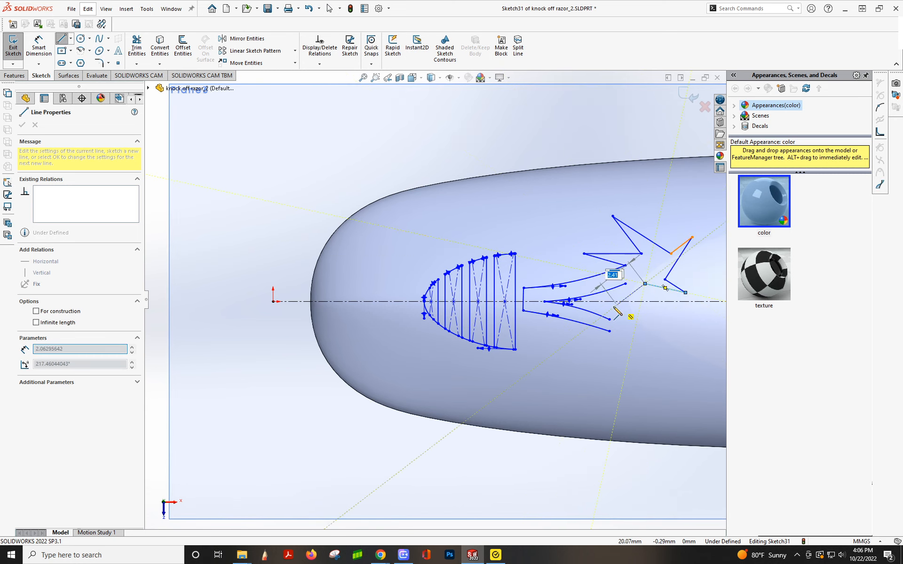
click(612, 308)
click(625, 283)
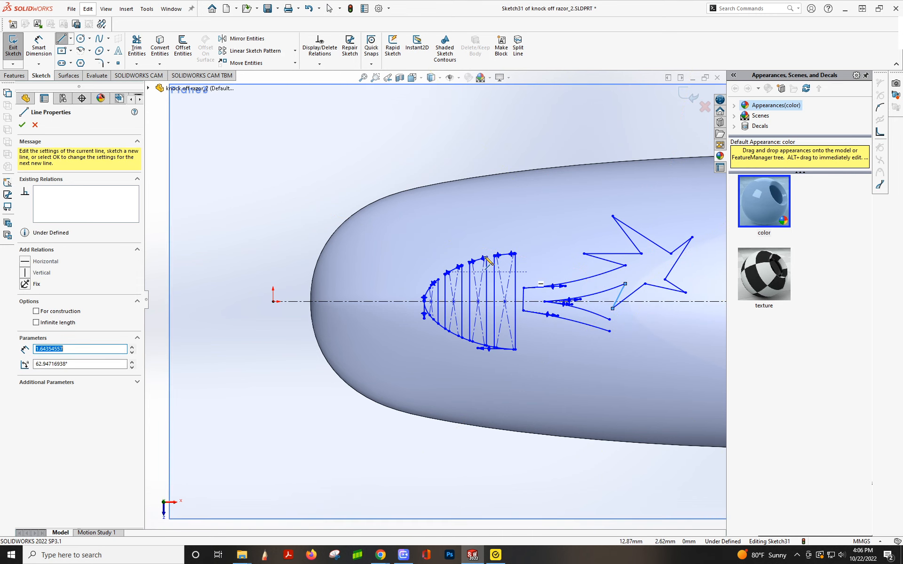
Draw the lower branch's spiky, star-shaped head as a chain of zigzag lines joining the free ends of its inner and outer curves.
click(635, 309)
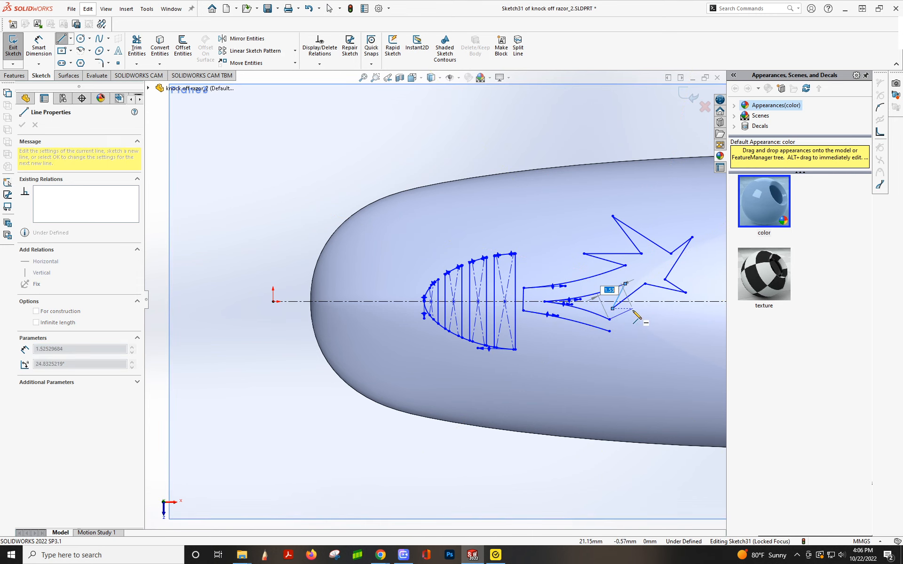
click(635, 320)
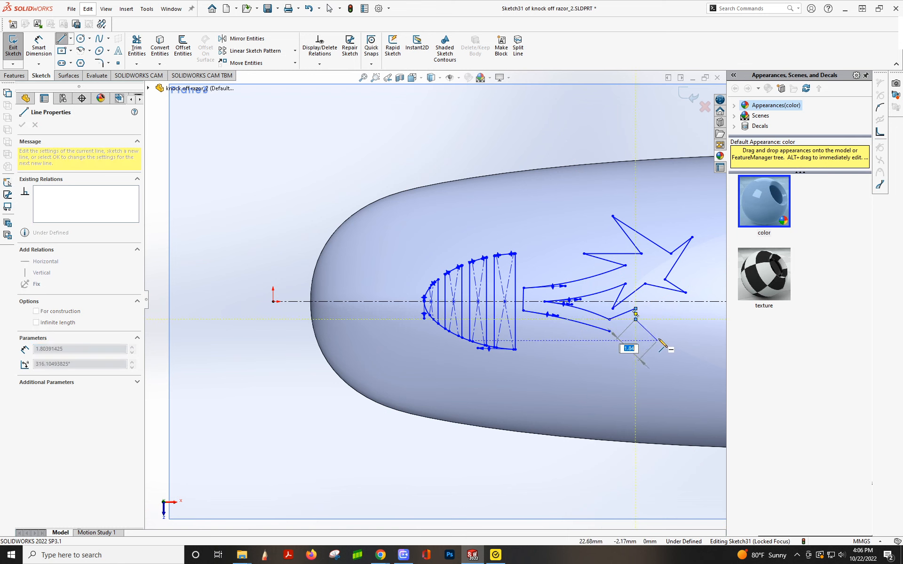
click(659, 340)
click(628, 334)
click(641, 376)
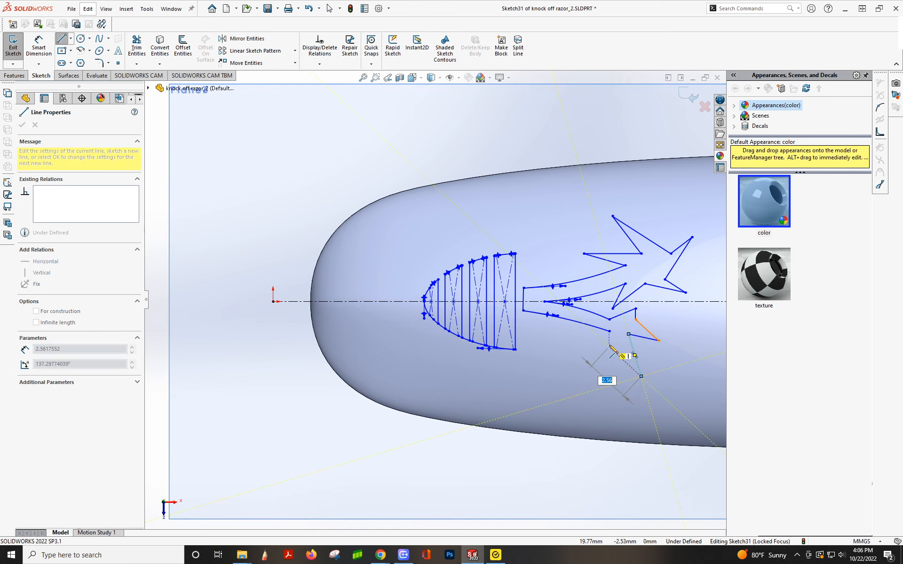
click(609, 348)
click(572, 358)
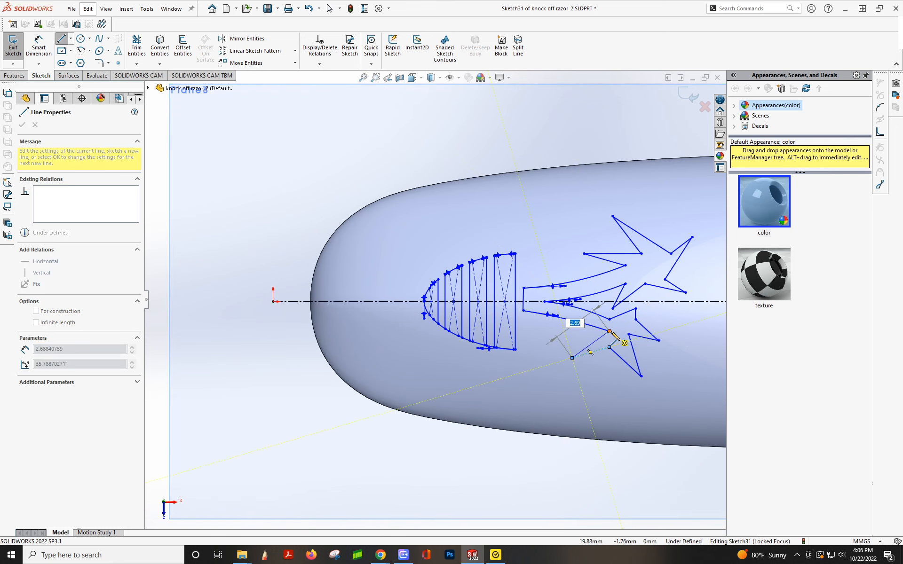
click(609, 331)
key(Escape)
Start a boss extrusion of the sketch with the Up To Surface end condition, ending at the handle's curved outer face.
scroll(578, 423, up, 3)
mouse_move(536, 405)
middle_down()
mouse_move(520, 343)
mouse_move(538, 232)
mouse_move(586, 288)
mouse_move(514, 317)
mouse_move(509, 306)
mouse_move(498, 310)
middle_up()
click(13, 76)
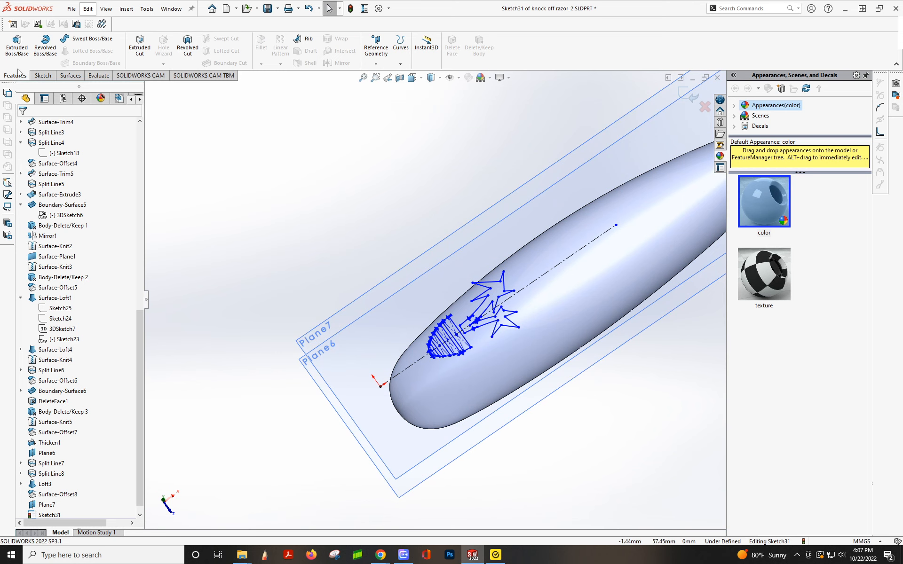
click(26, 47)
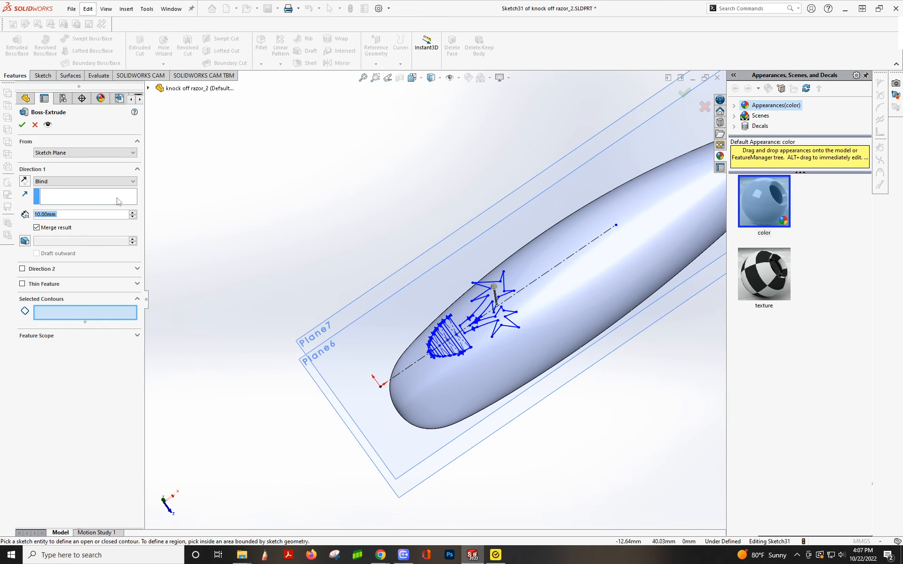
click(51, 184)
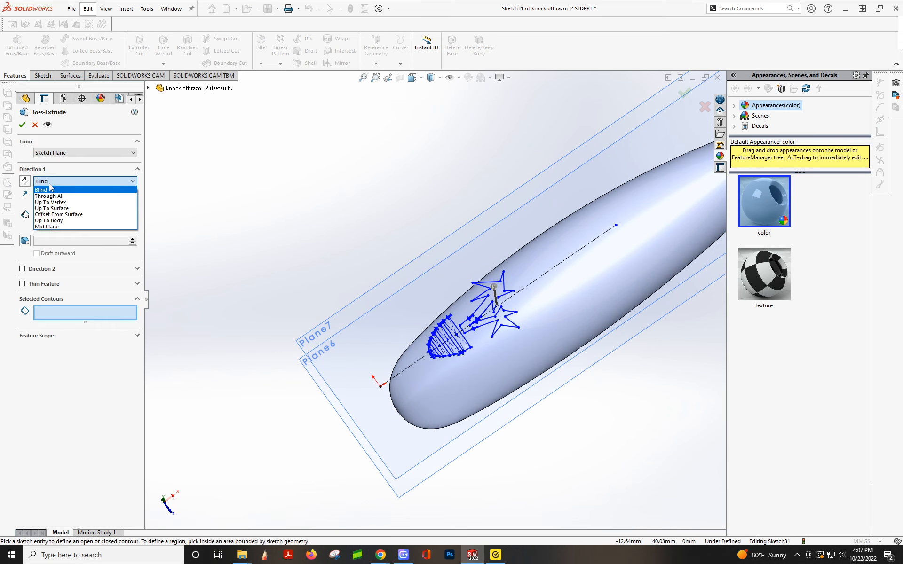
click(47, 209)
click(511, 340)
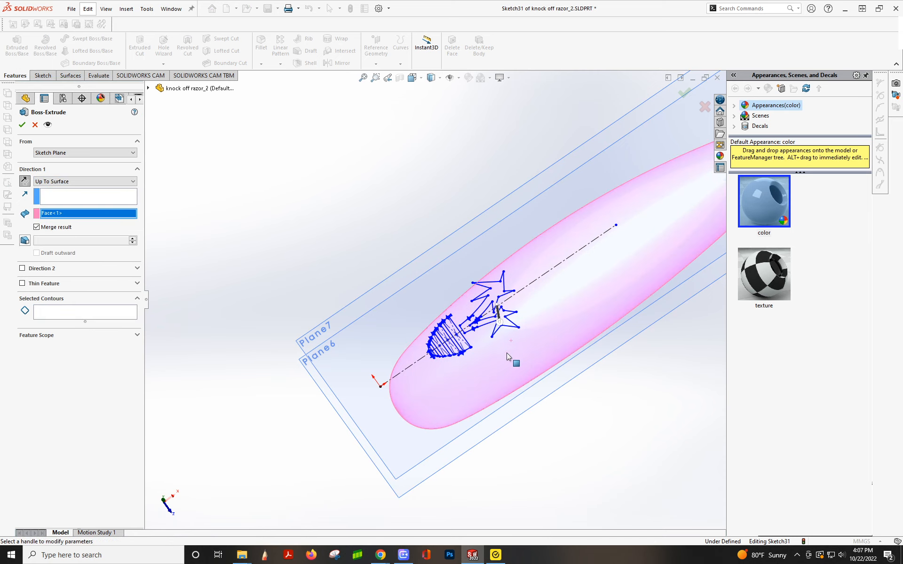
Try to extrude the emblem and the four rib regions as selected contours up to the handle's surface.
click(55, 200)
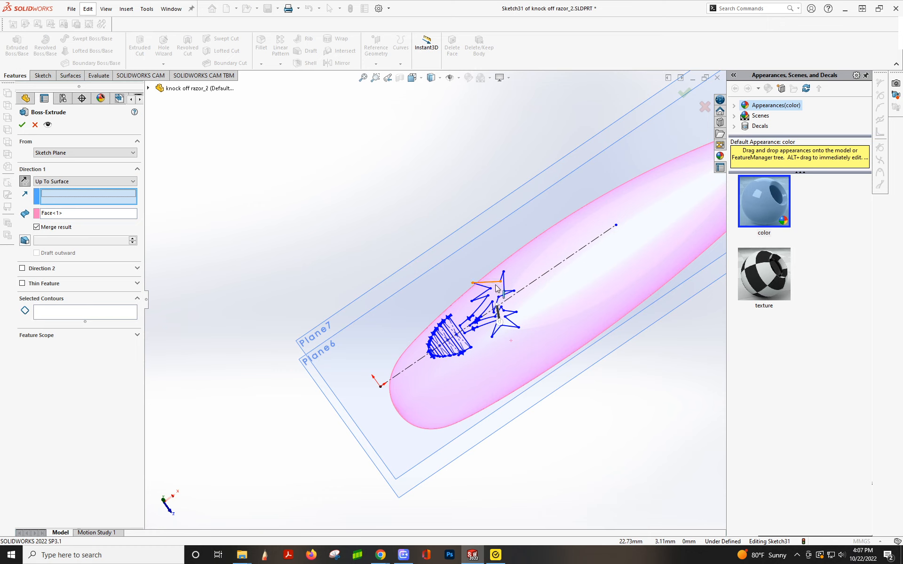
click(74, 314)
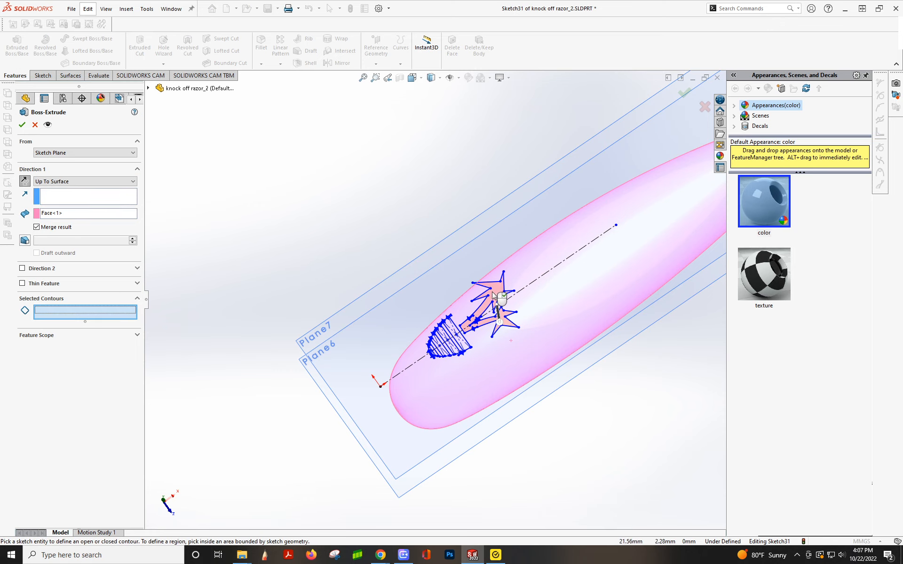
click(497, 308)
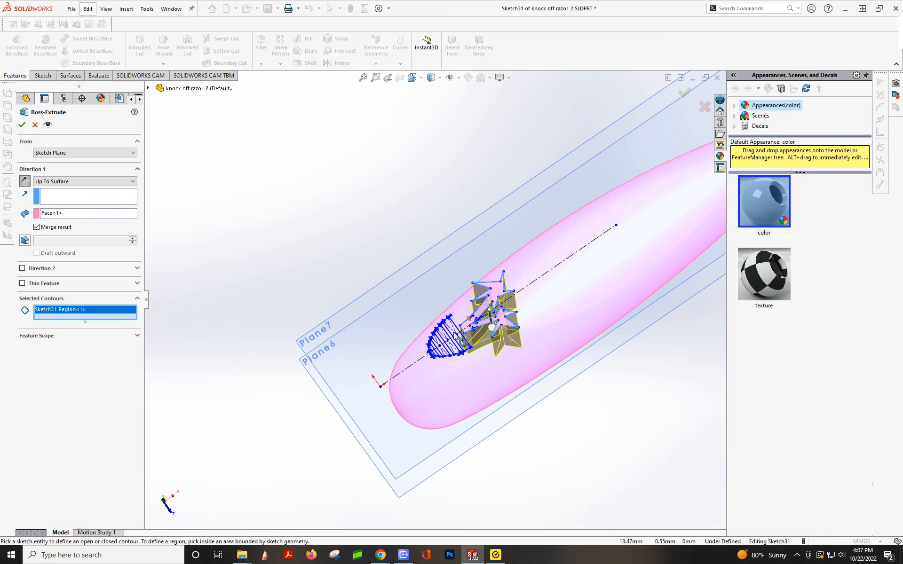
click(457, 329)
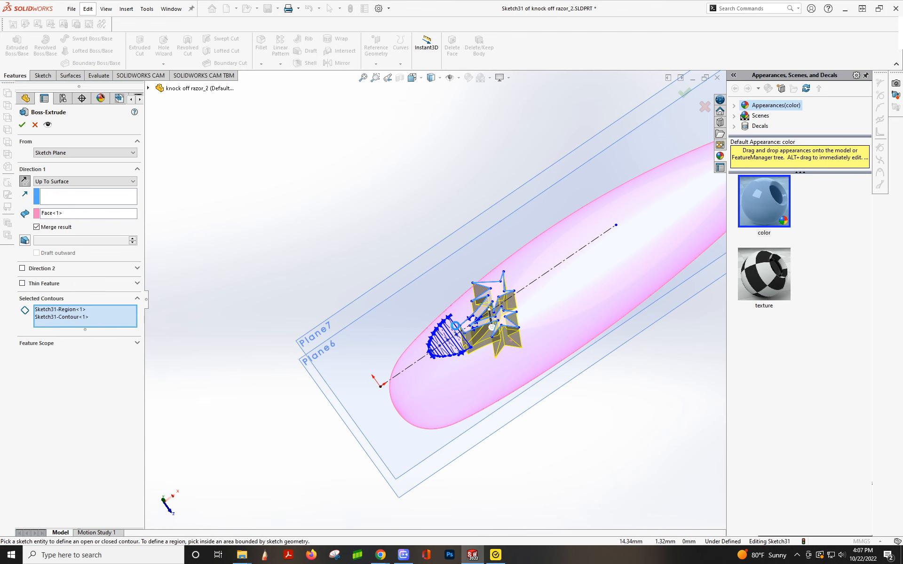
scroll(447, 343, down, 8)
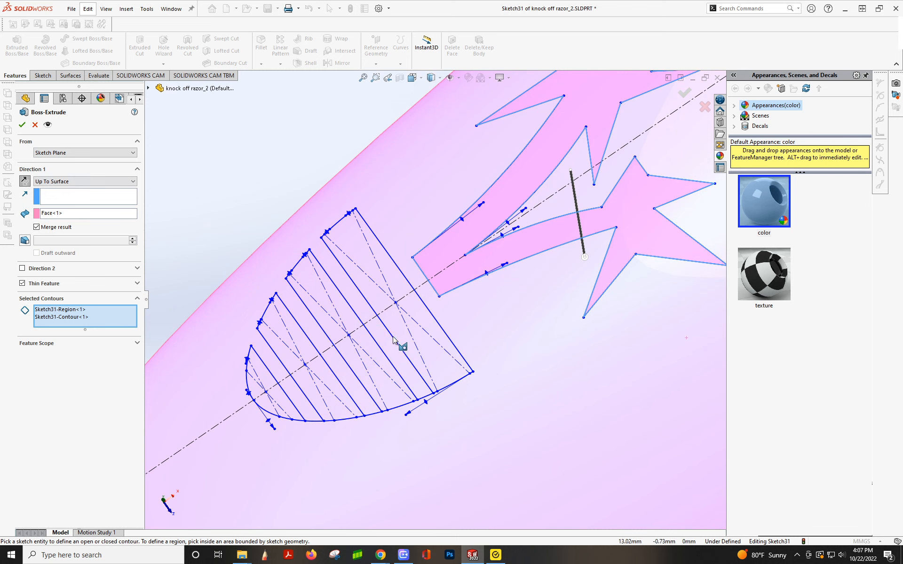
click(408, 357)
click(380, 384)
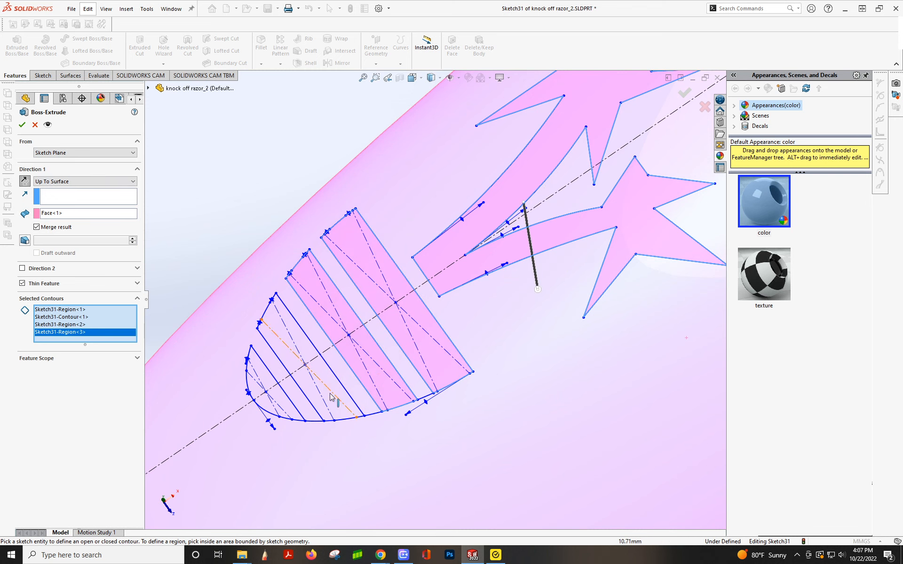
click(331, 398)
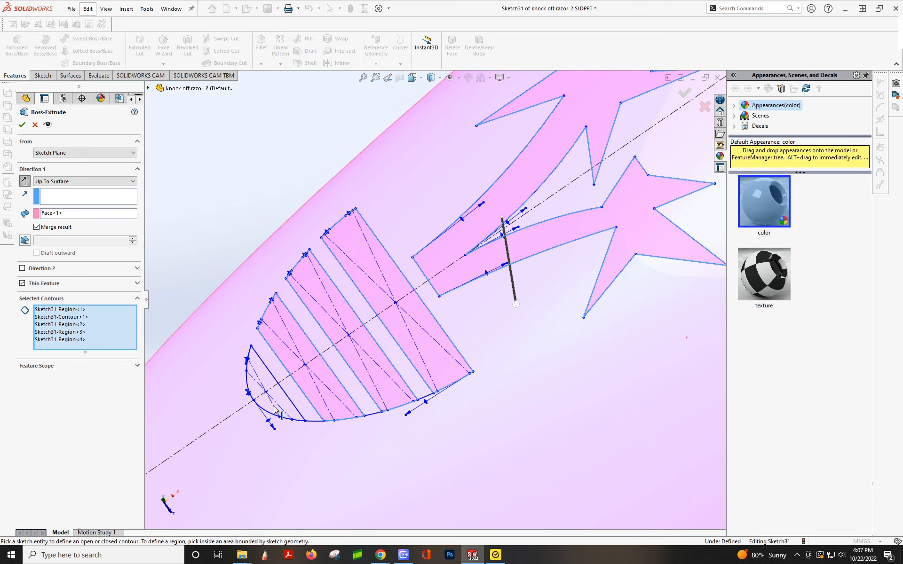
click(282, 404)
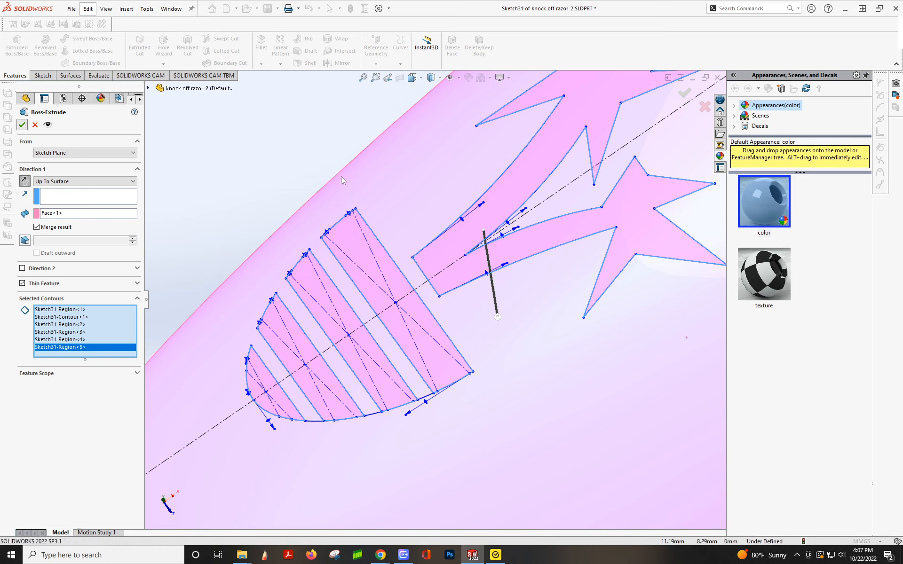
click(35, 125)
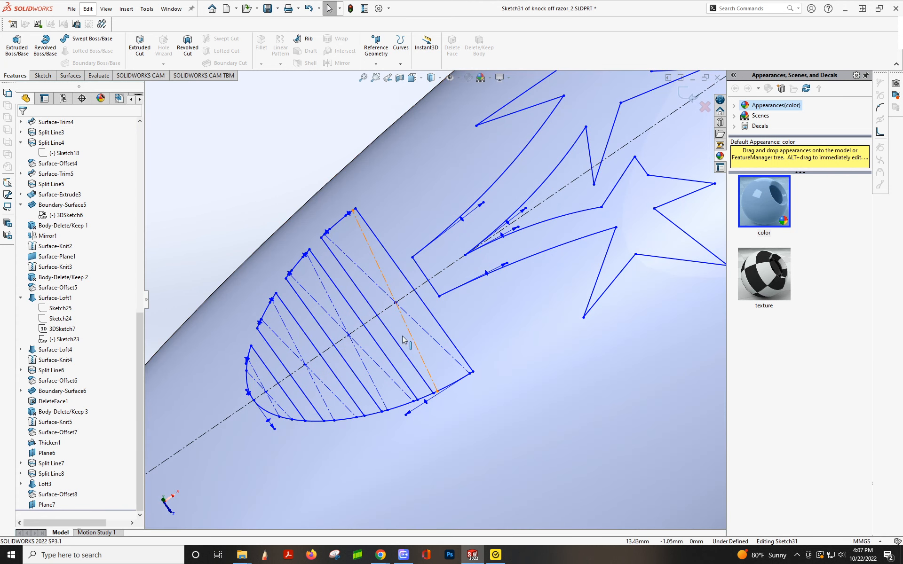
Trim away the lower curve segments bridging the gaps between the ribs.
click(43, 76)
click(136, 45)
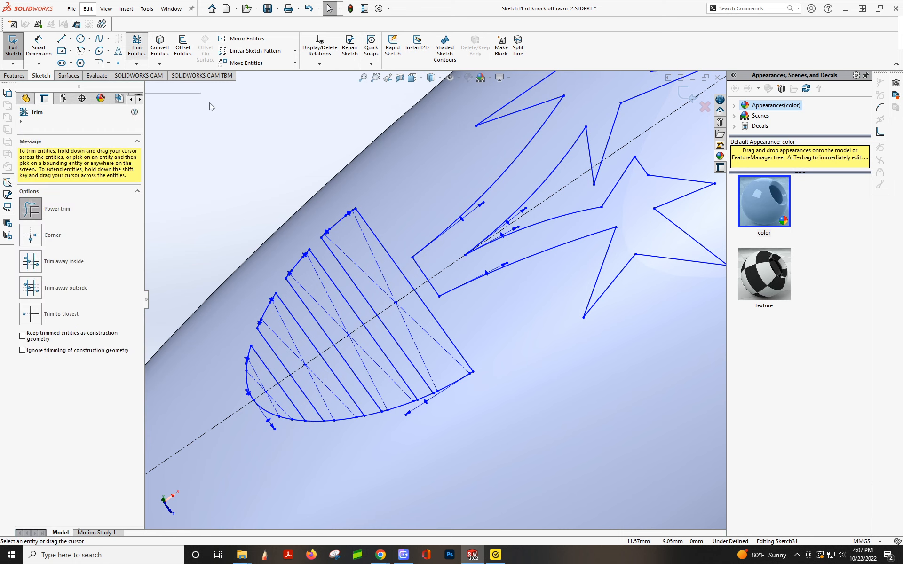
mouse_move(421, 389)
mouse_down()
mouse_move(404, 408)
mouse_move(256, 405)
mouse_move(272, 421)
mouse_up()
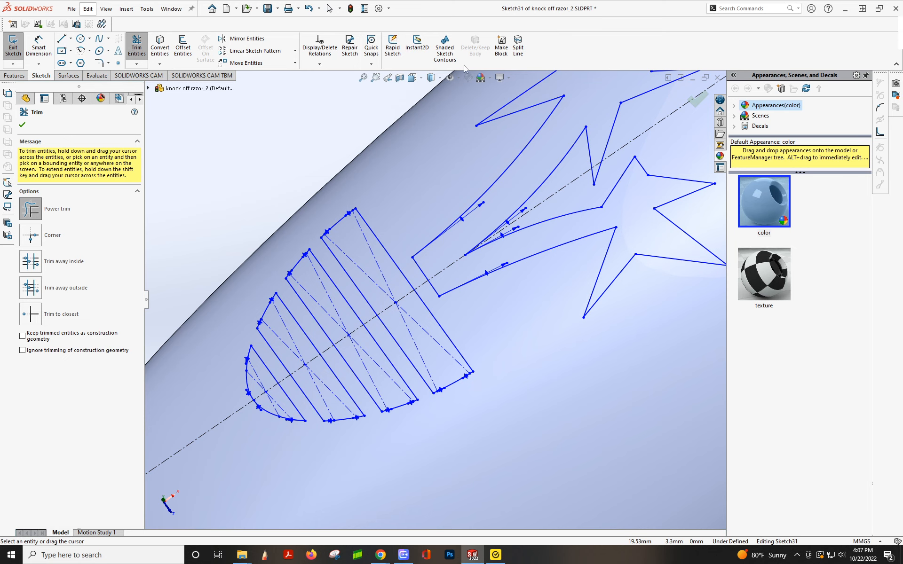
click(445, 52)
click(446, 54)
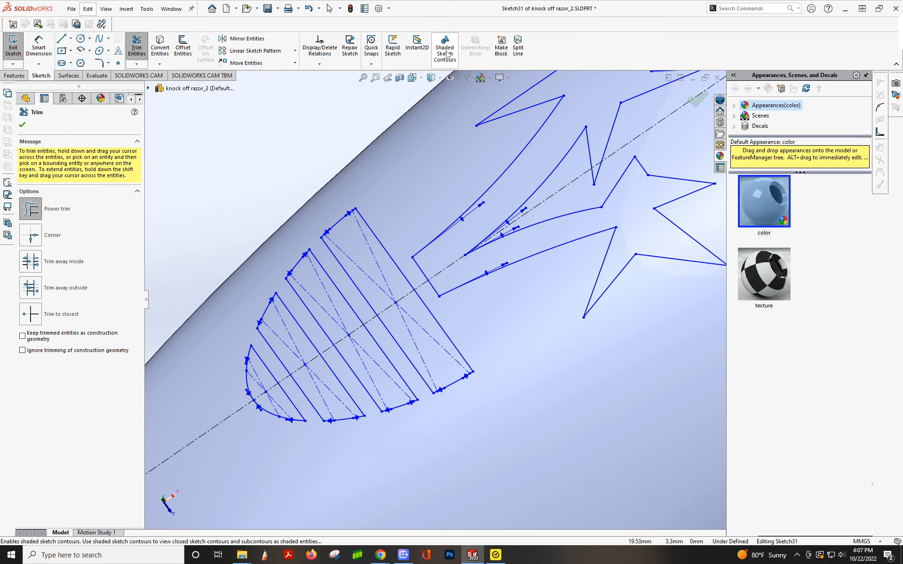
click(447, 54)
click(447, 54)
Extrude the rib and emblem sketch as a boss with the Up To Body end condition, ending at the handle body.
click(4, 77)
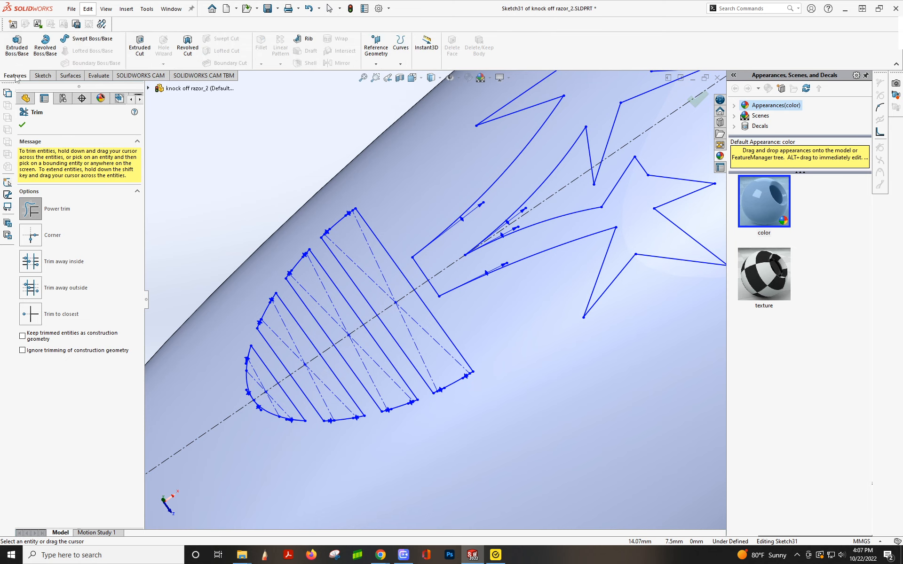
click(17, 47)
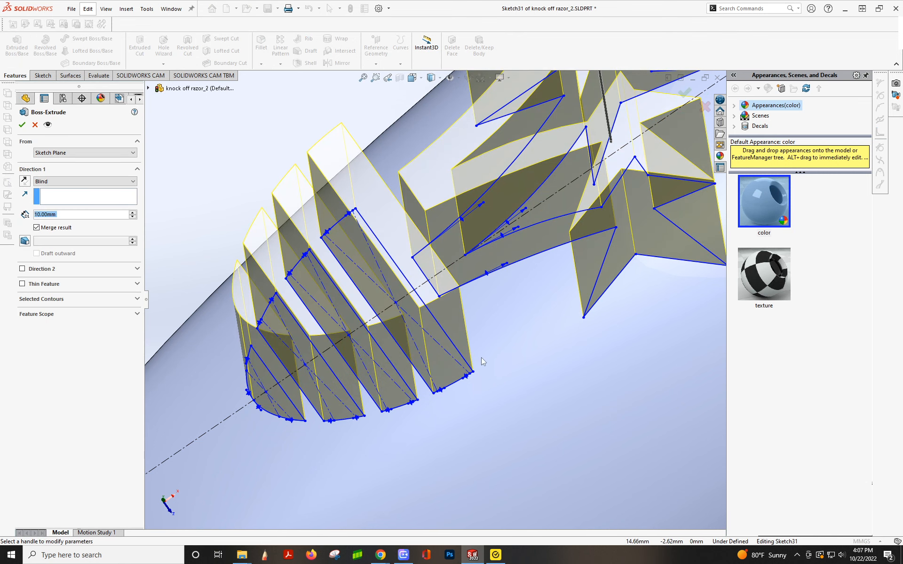
click(66, 181)
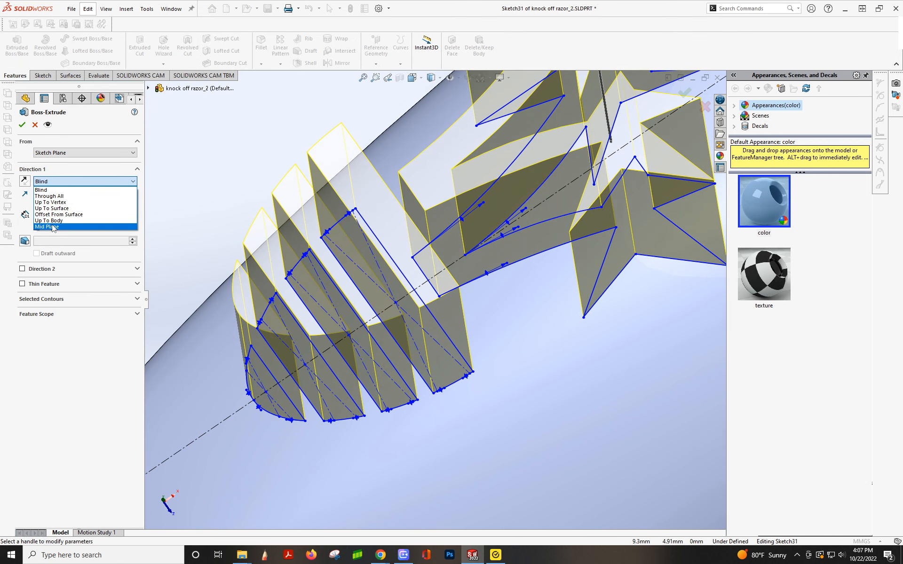
click(57, 220)
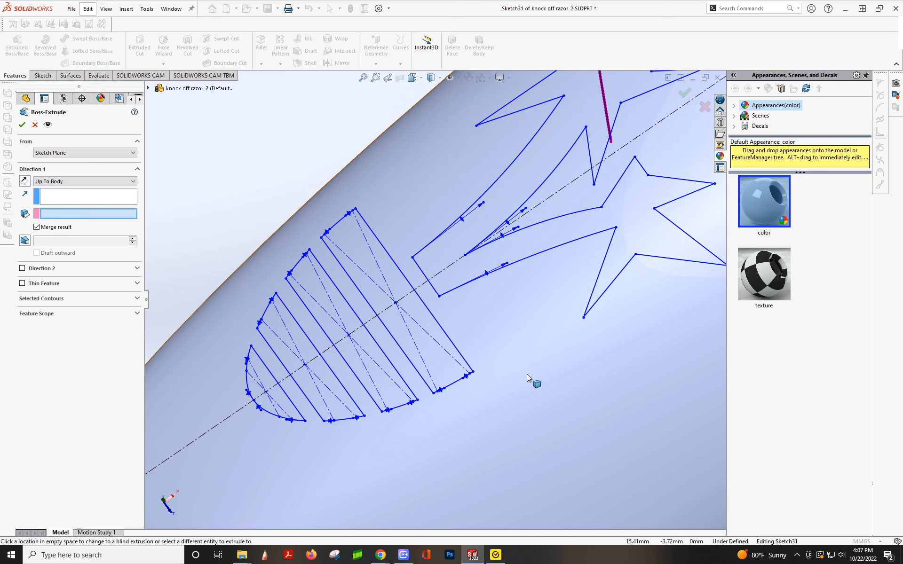
click(512, 320)
scroll(512, 320, up, 3)
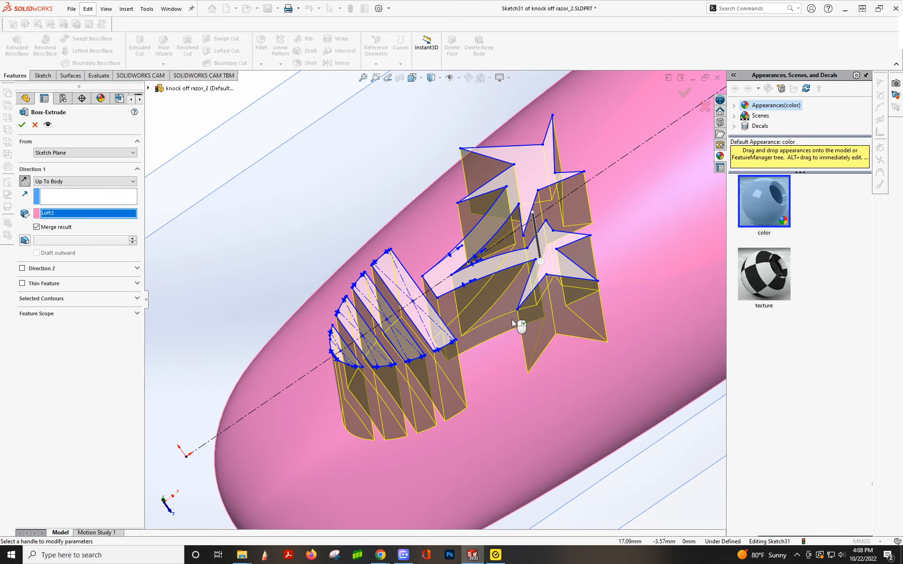
middle_drag(512, 320, 457, 274)
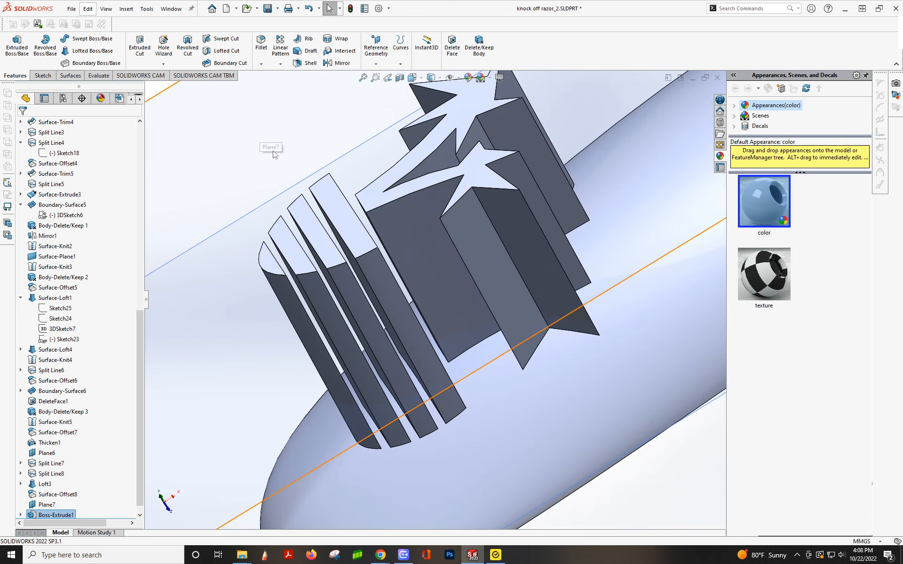
Try to cut the extruded rib and emblem body with the handle's offset surface, using manually selected bodies.
scroll(41, 201, up, 12)
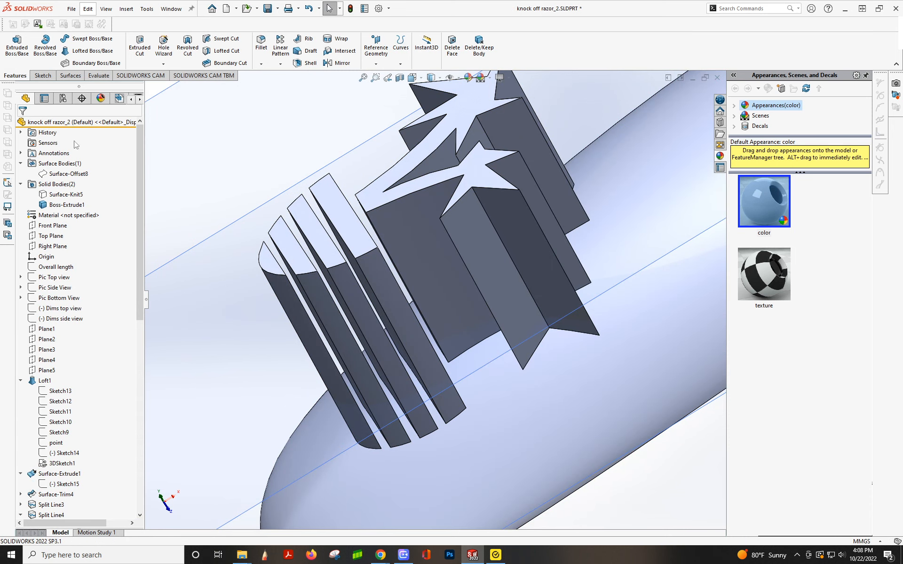
click(68, 173)
scroll(451, 301, up, 2)
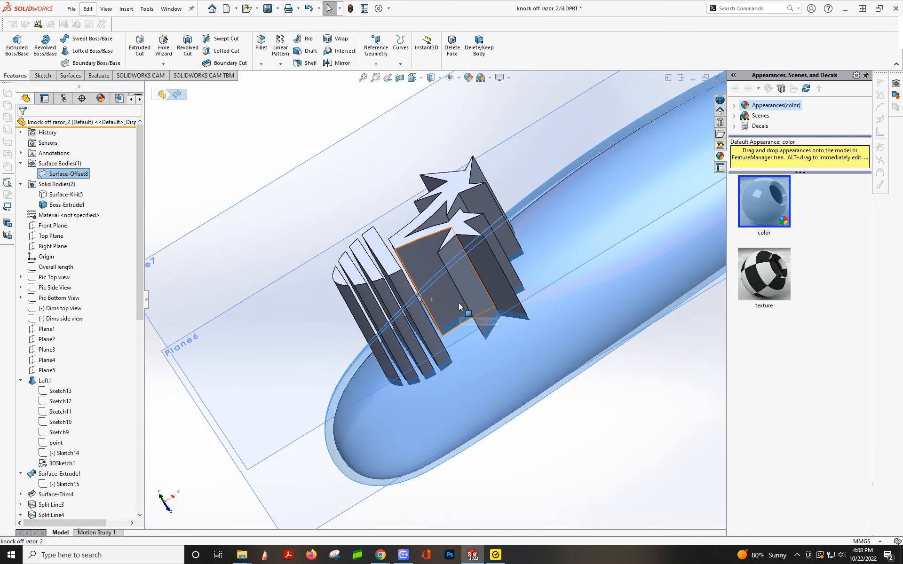
scroll(556, 296, up, 5)
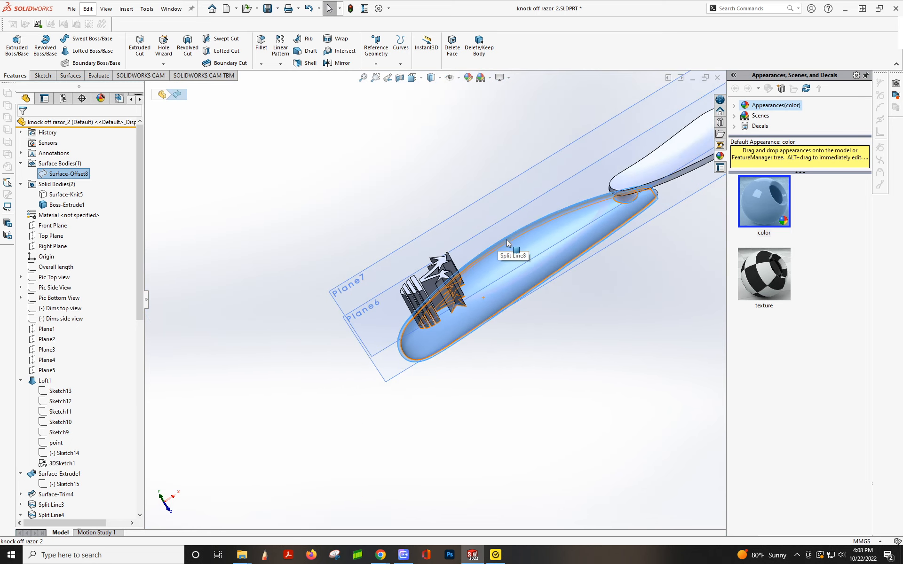
scroll(506, 241, down, 2)
scroll(504, 277, up, 1)
middle_drag(504, 277, 500, 261)
click(70, 76)
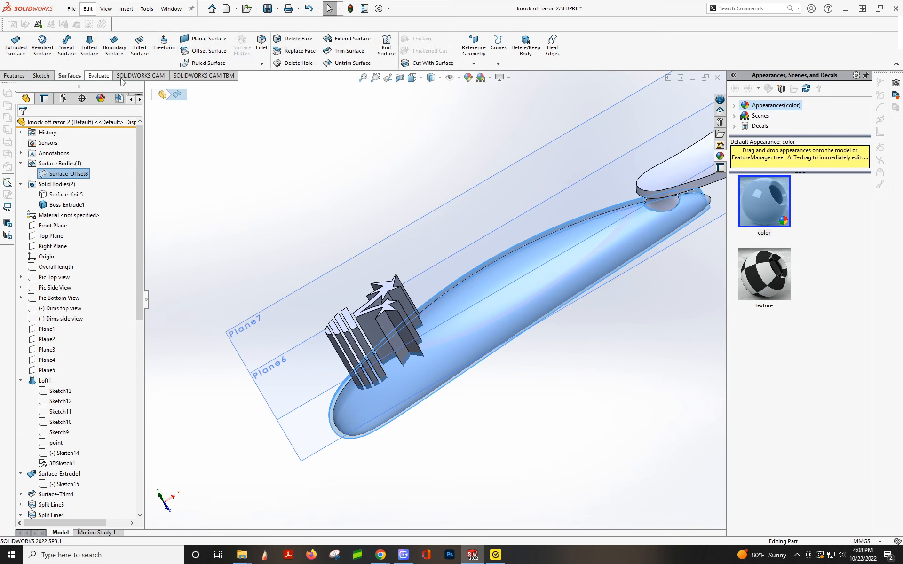
click(419, 62)
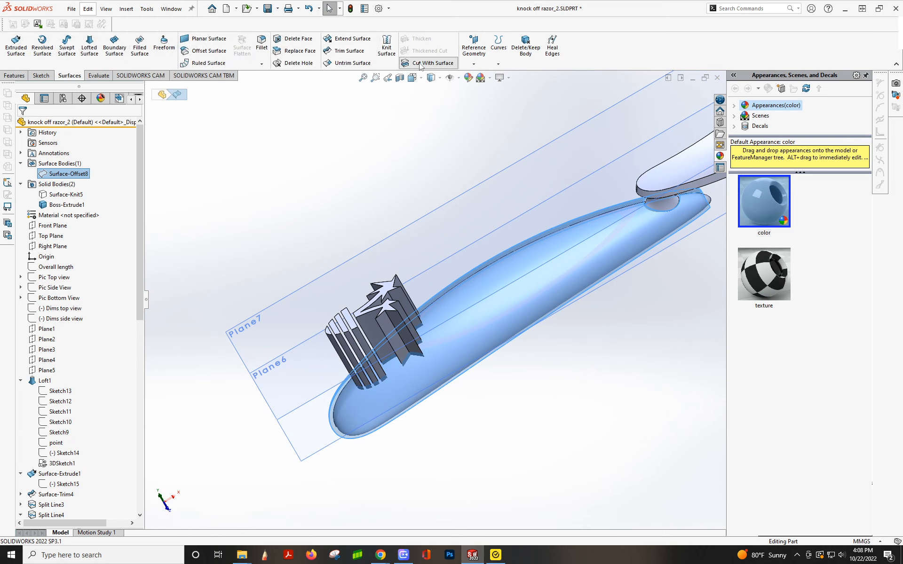
click(36, 203)
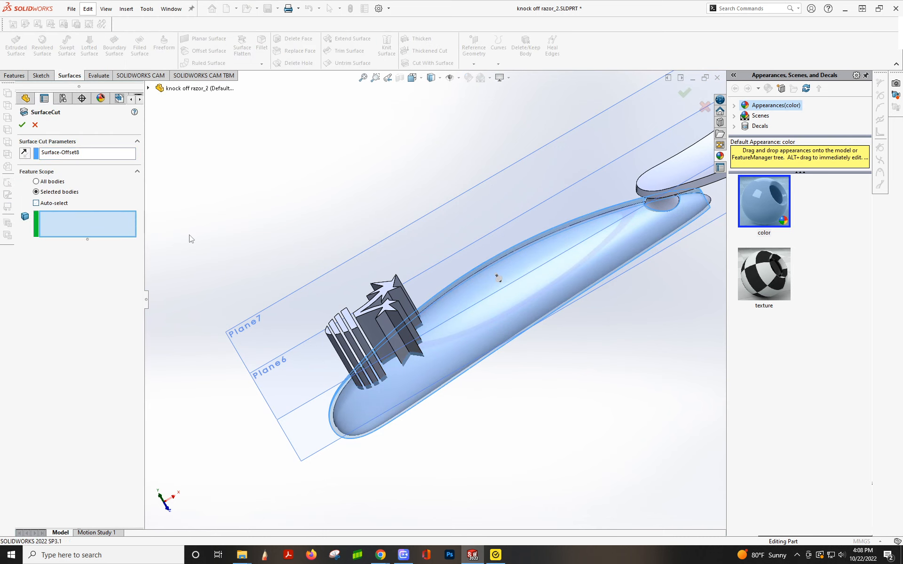
click(365, 318)
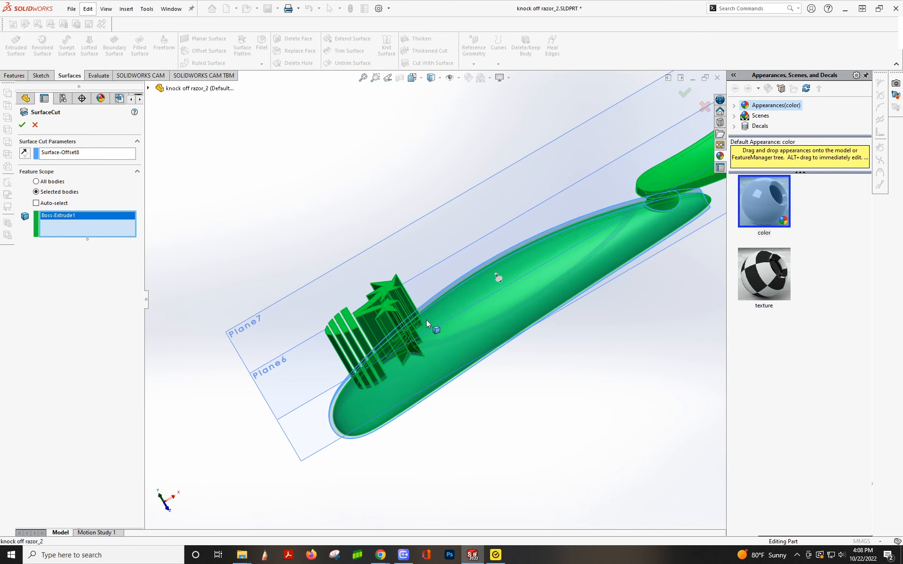
click(34, 125)
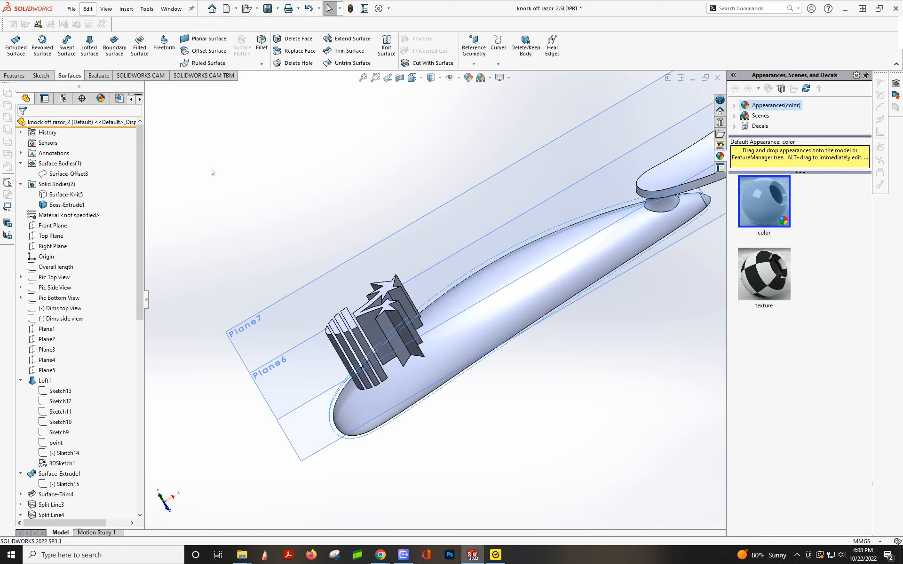
Show the hidden offset surface body around the handle.
click(66, 174)
click(71, 160)
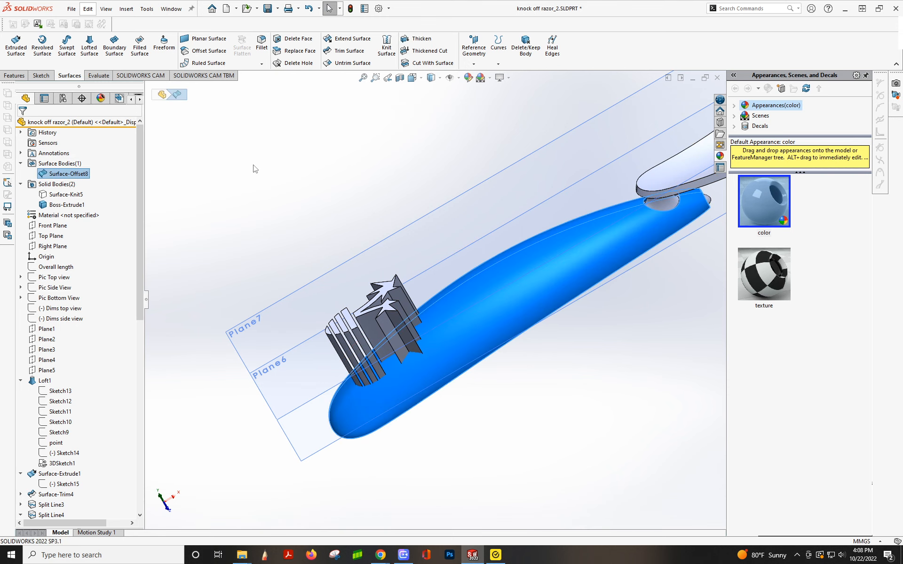
middle_drag(471, 280, 489, 344)
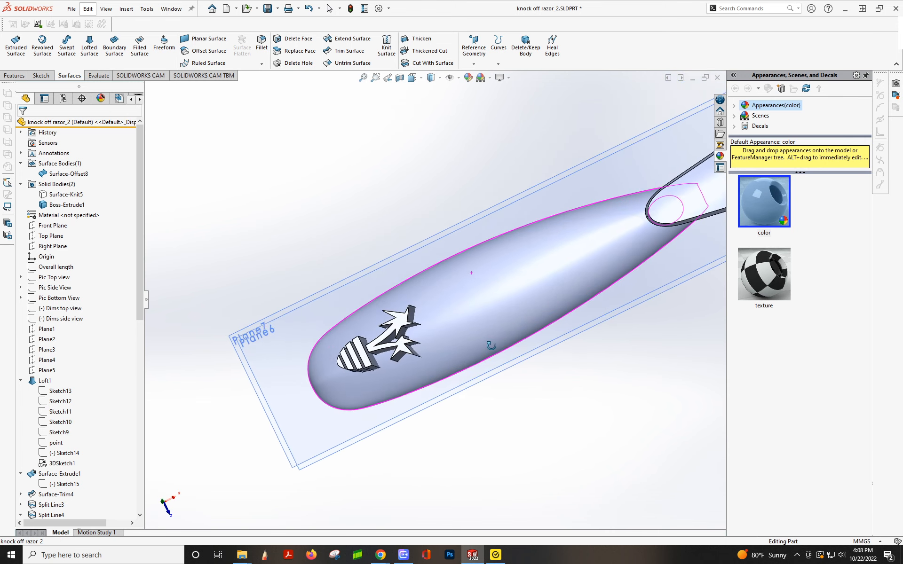
Sketch a vertical line about 40.3 mm long on the Top Plane, crossing the full handle width just past the star heads.
click(46, 239)
click(57, 222)
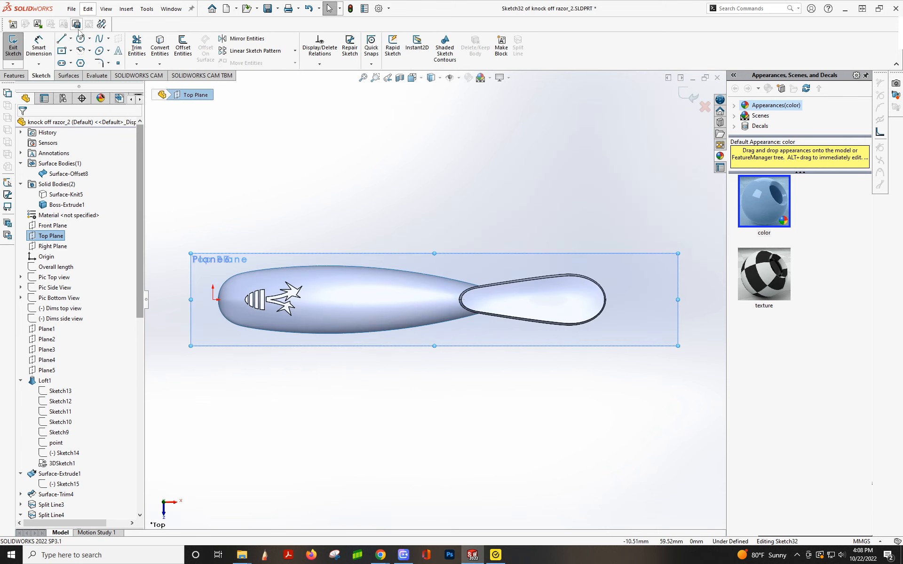
click(61, 40)
click(317, 238)
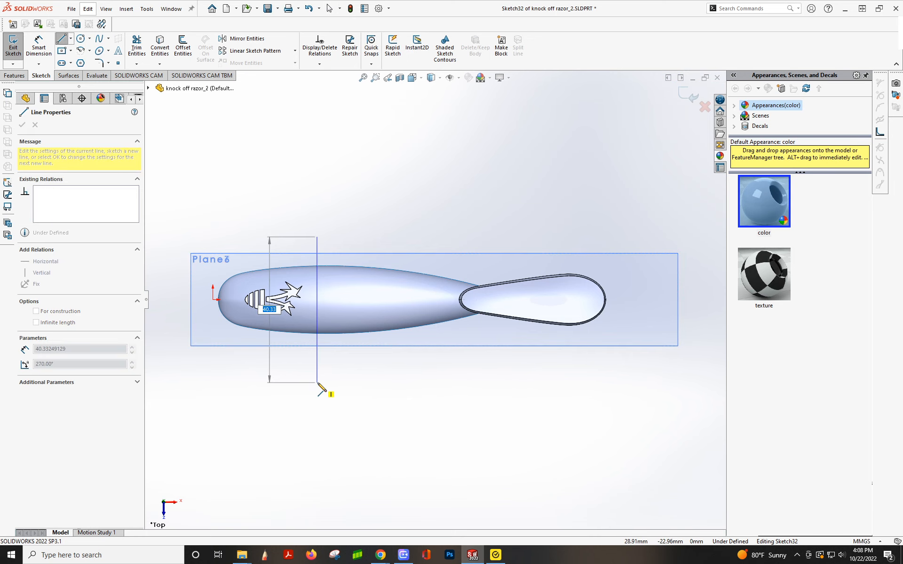
click(317, 383)
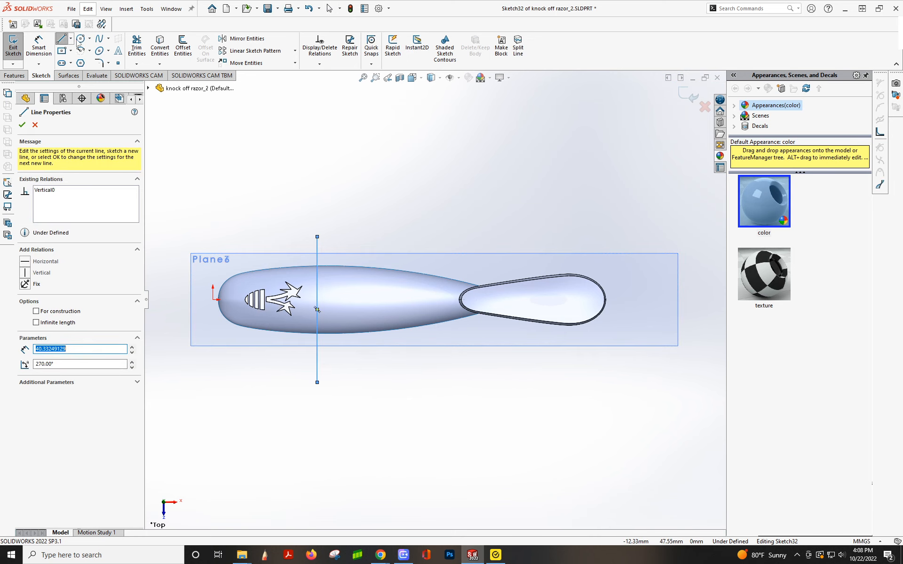
Trim the offset surface with the sketched line, leaving only the portion around the ribs and emblem.
click(65, 76)
click(361, 55)
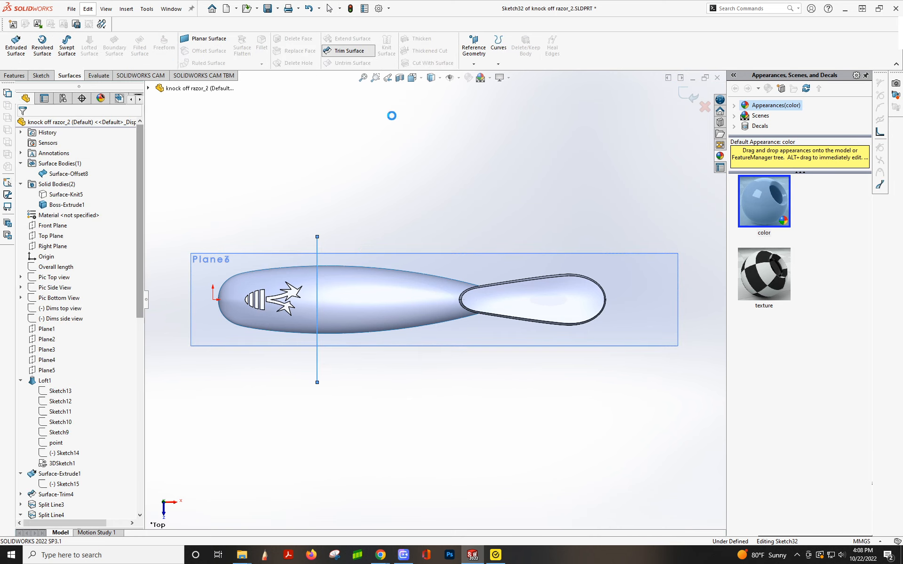
click(359, 293)
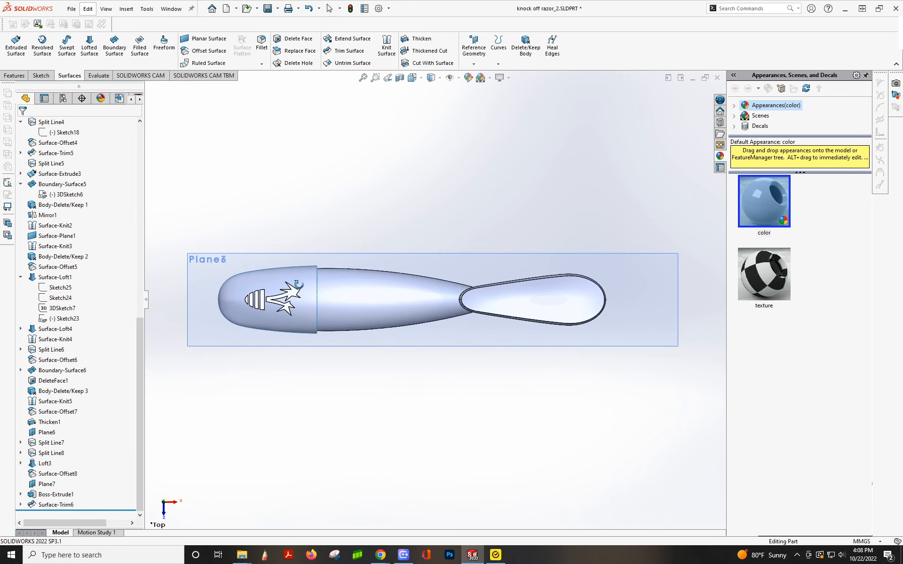
Cut the extruded rib and emblem body to height with the trimmed offset surface, keeping automatic body selection.
middle_drag(294, 182, 296, 129)
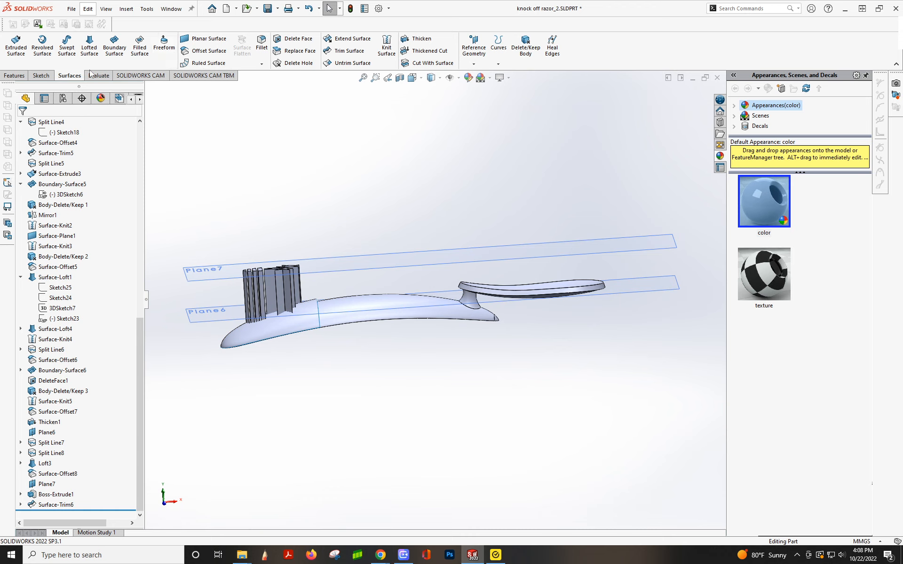
click(424, 63)
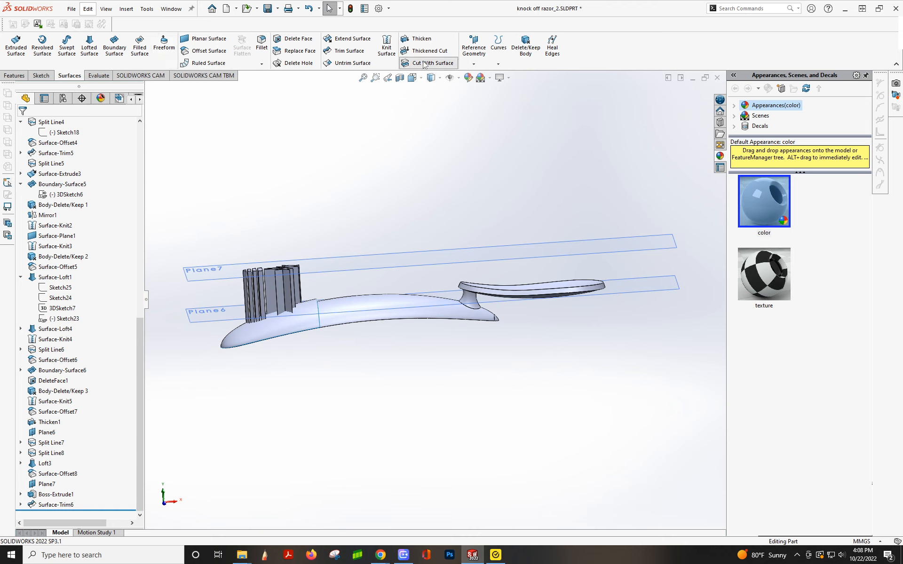
click(310, 324)
click(307, 325)
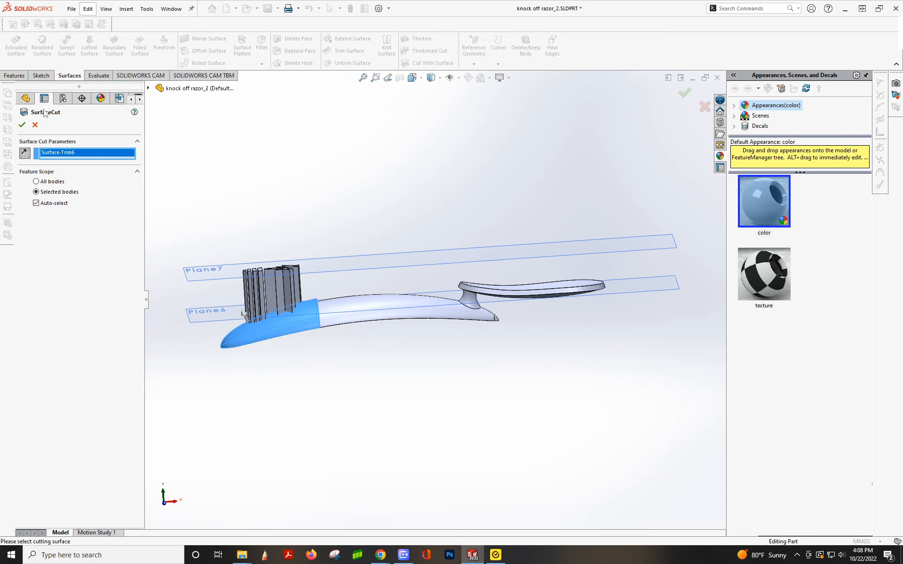
click(22, 125)
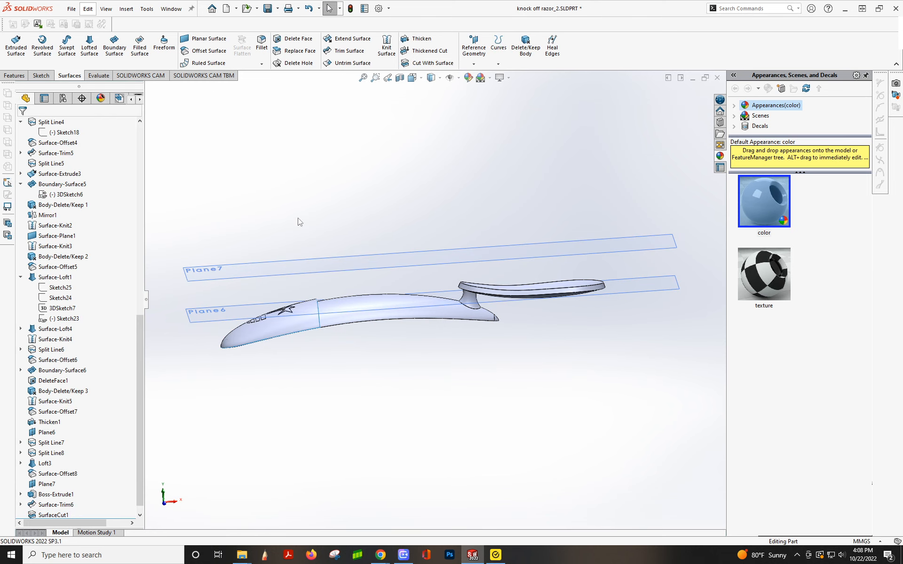
Delete the trimmed offset surface body around the ribs and emblem.
middle_drag(301, 291, 310, 335)
scroll(67, 134, up, 10)
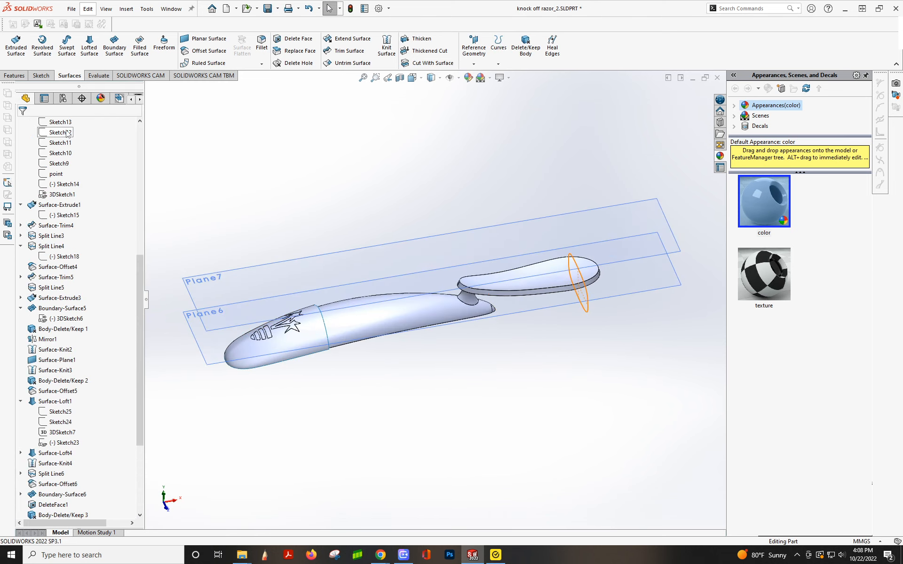
scroll(68, 134, up, 2)
click(59, 175)
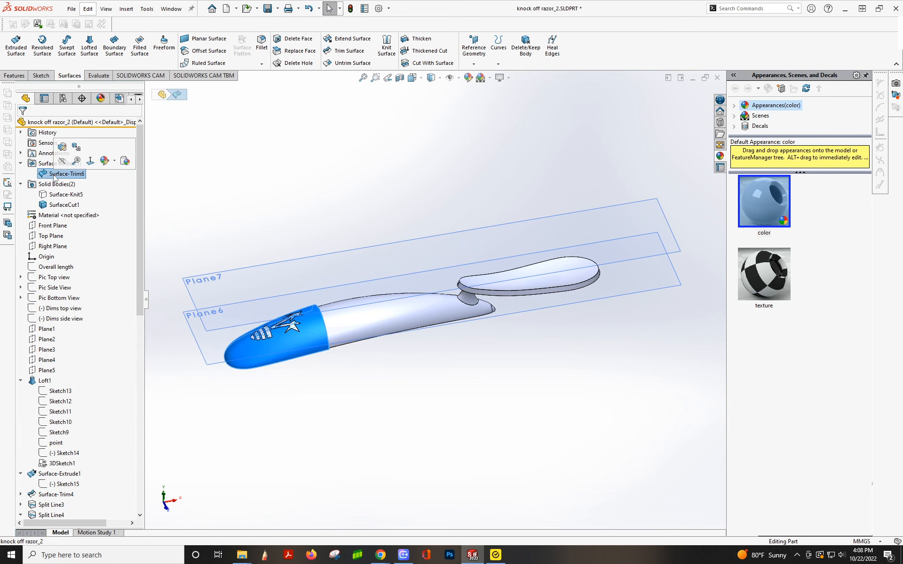
right_click(59, 175)
click(94, 229)
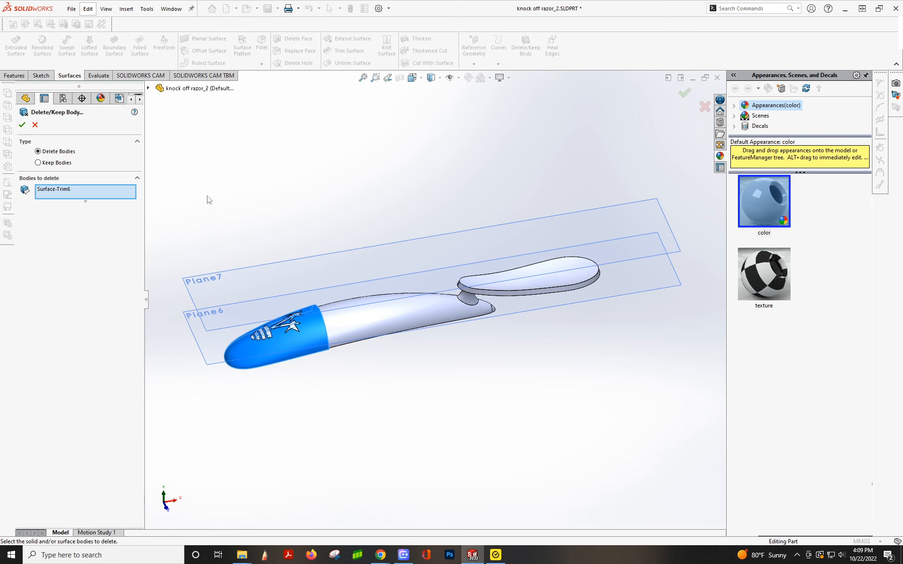
key(Return)
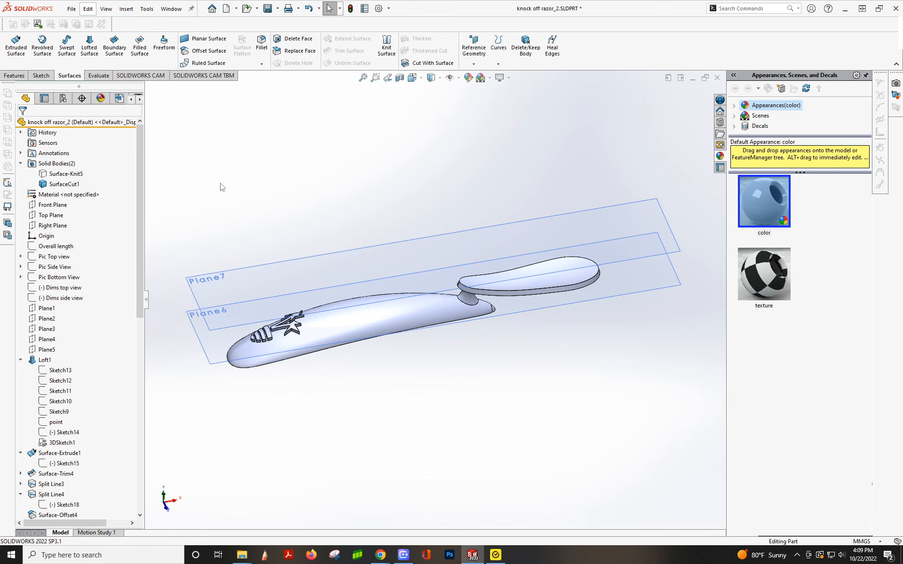
Show the hidden outer handle body, Surface-Knit5, and check its underside.
click(66, 174)
click(81, 160)
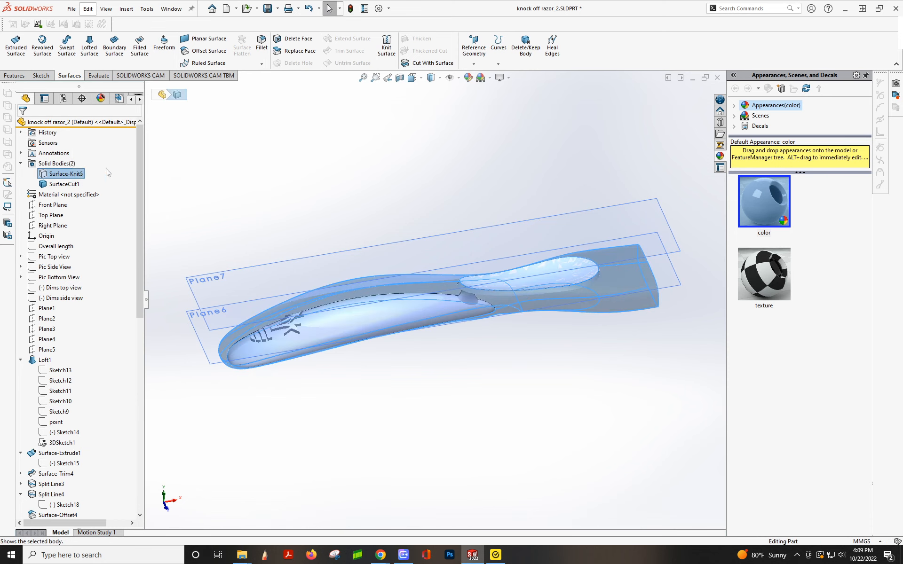
middle_drag(490, 305, 467, 202)
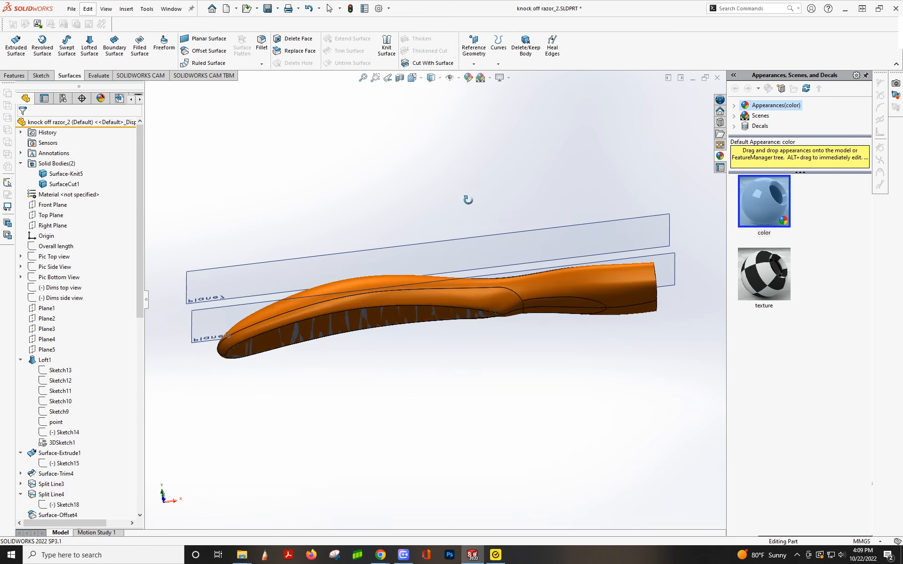
mouse_move(410, 297)
middle_down()
mouse_move(414, 268)
mouse_move(394, 315)
mouse_move(396, 285)
mouse_move(419, 361)
mouse_move(419, 405)
mouse_move(389, 333)
mouse_move(396, 297)
middle_up()
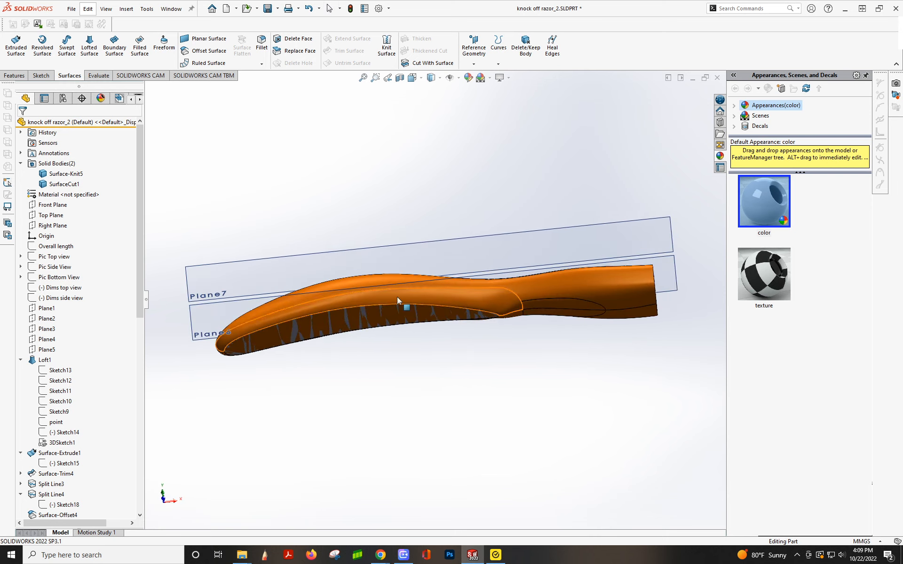
Make one copy of the SurfaceCut1 insert body in place with Move/Copy Bodies, without any translation or rotation.
click(55, 175)
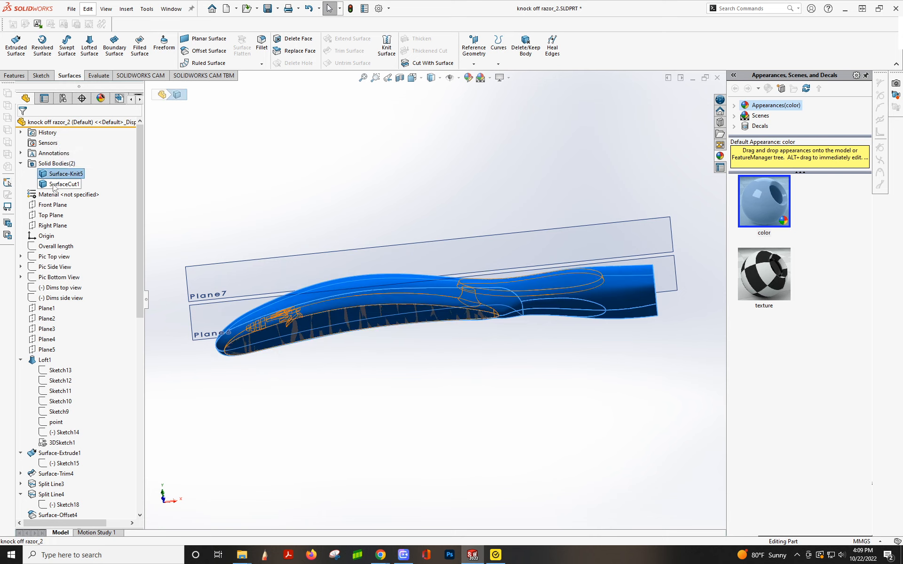
click(54, 185)
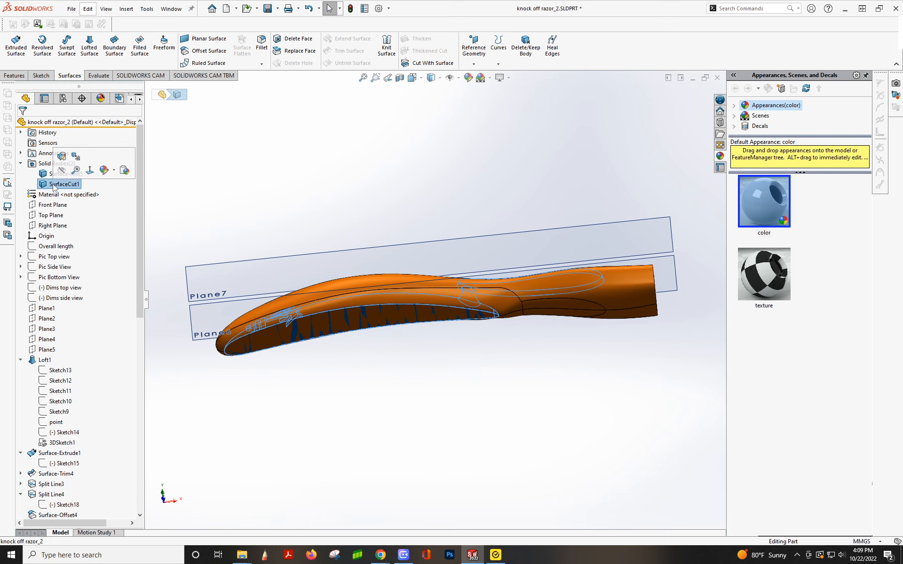
click(748, 12)
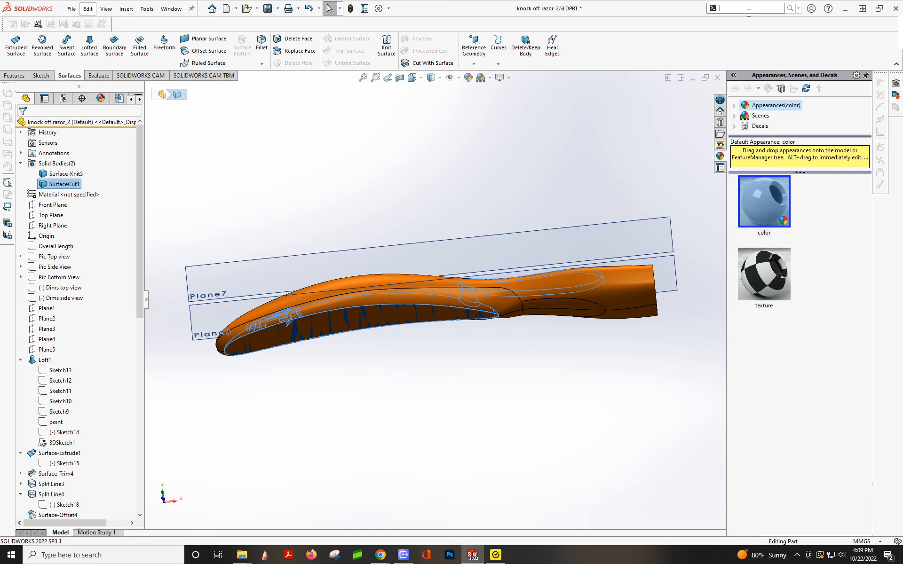
text(copy)
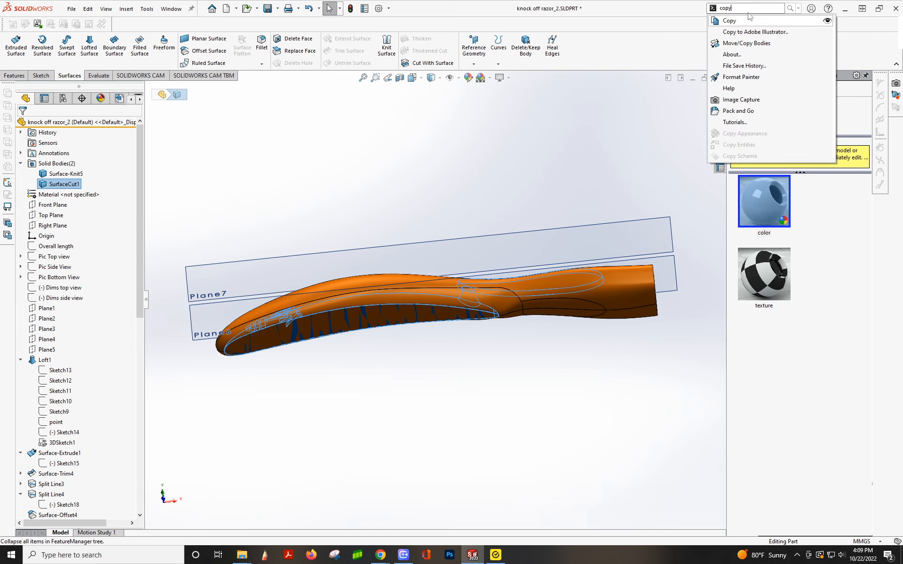
click(747, 43)
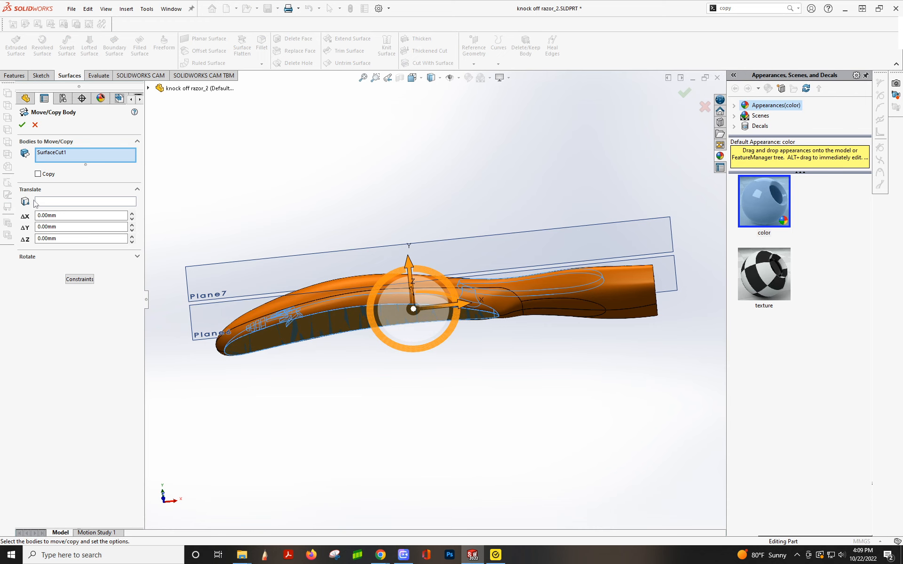
click(38, 175)
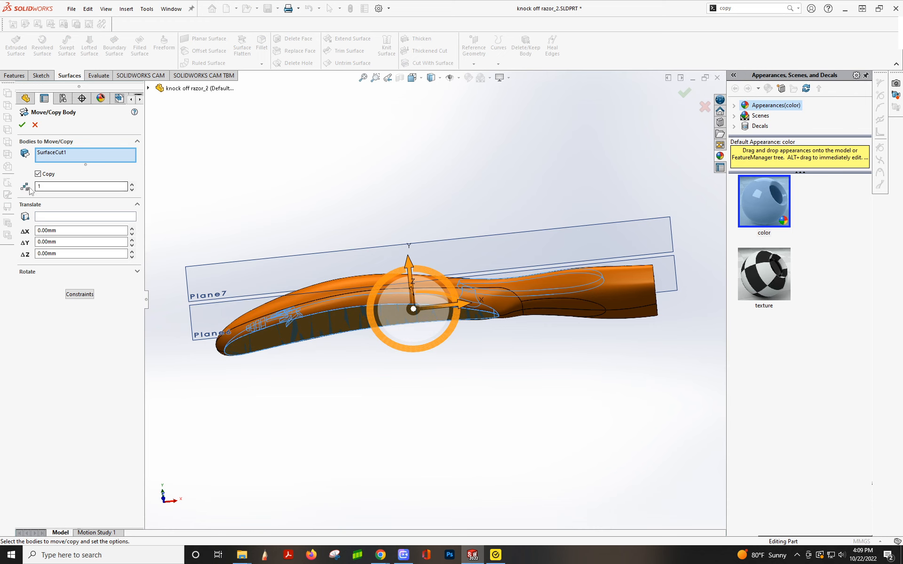
click(21, 124)
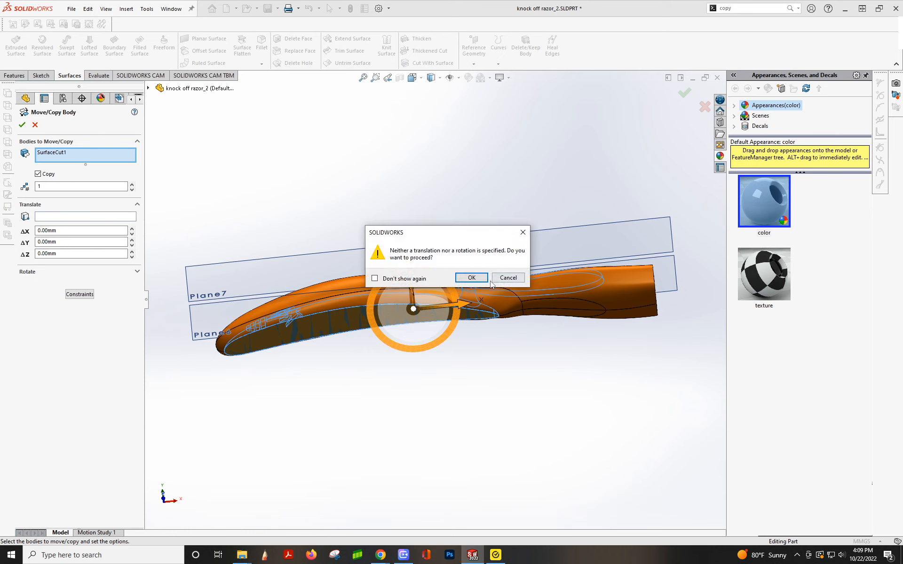
click(478, 278)
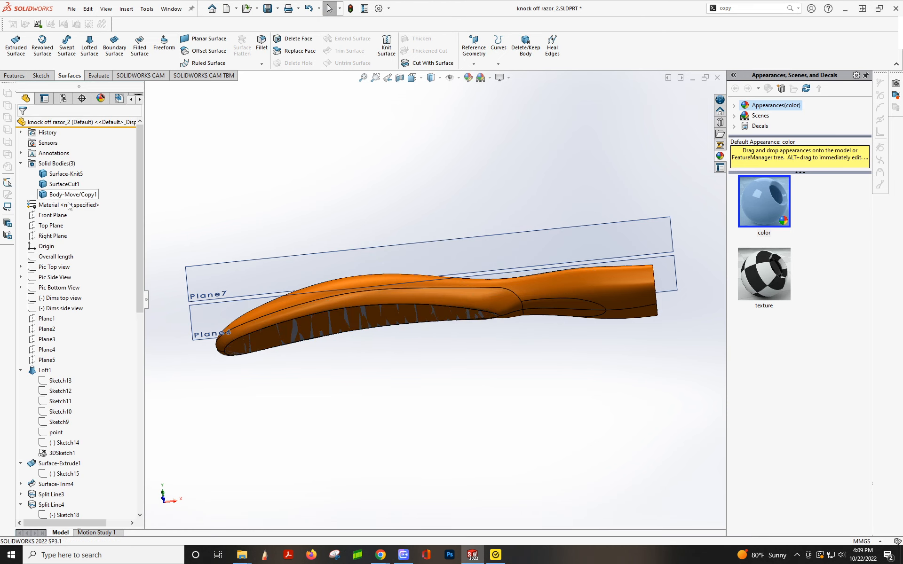
Hide the original SurfaceCut1 insert body.
click(67, 174)
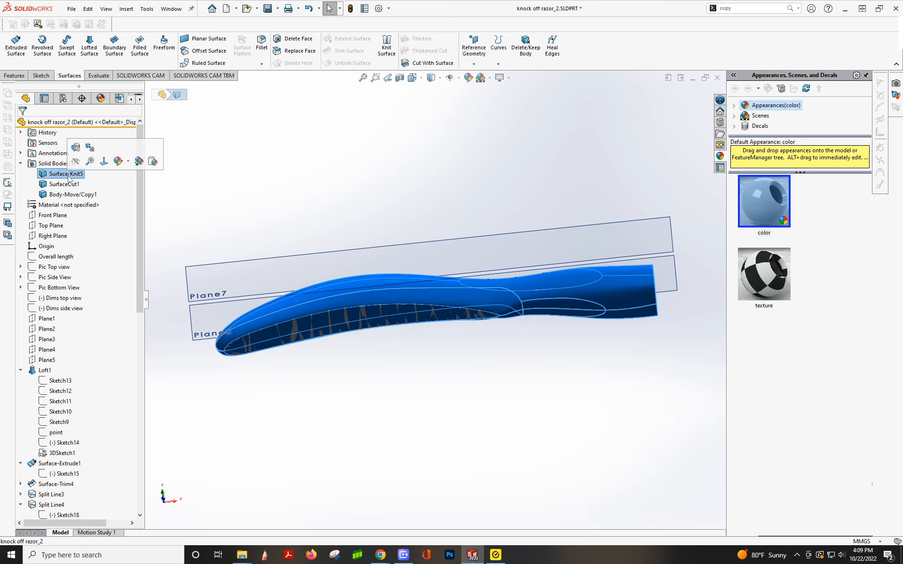
click(68, 183)
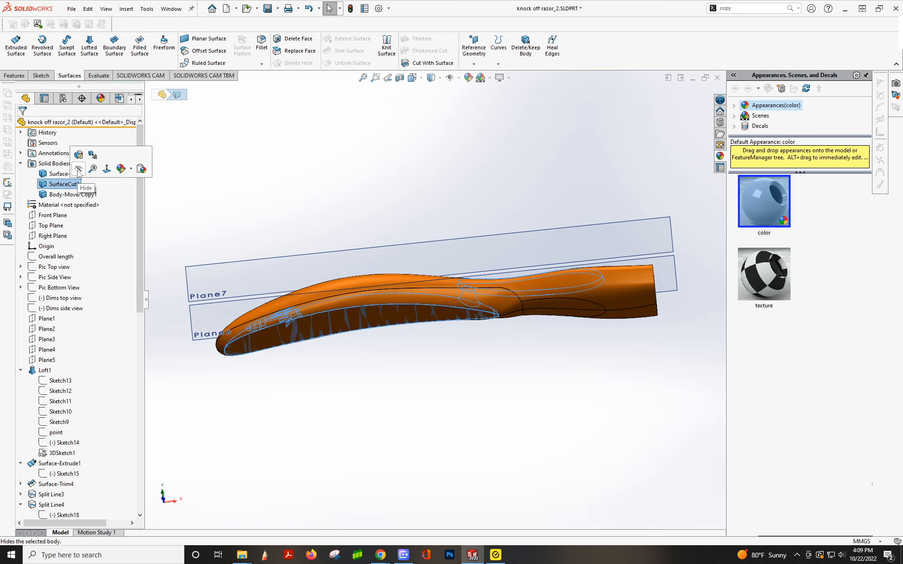
click(78, 169)
Subtract the copied insert body from the outer handle body Surface-Knit5 using Combine.
click(739, 7)
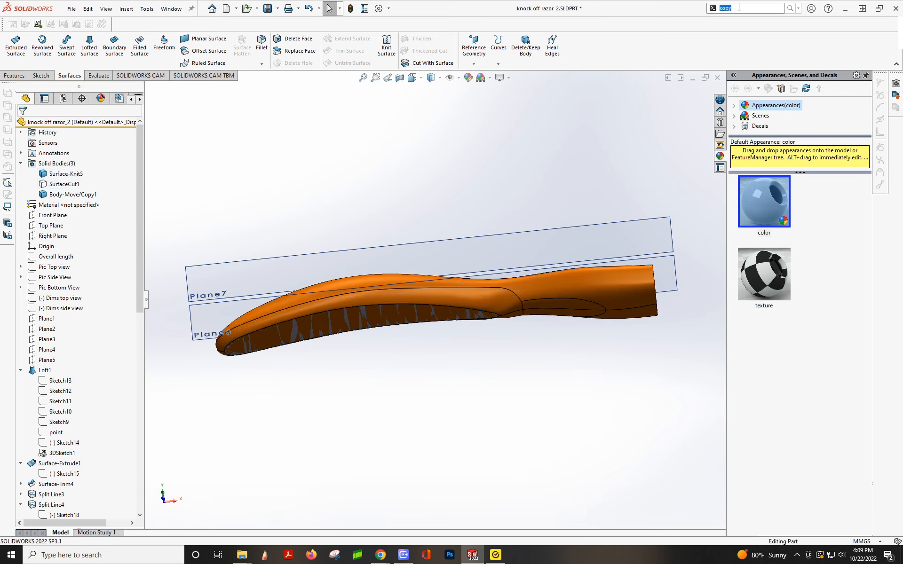
text(add)
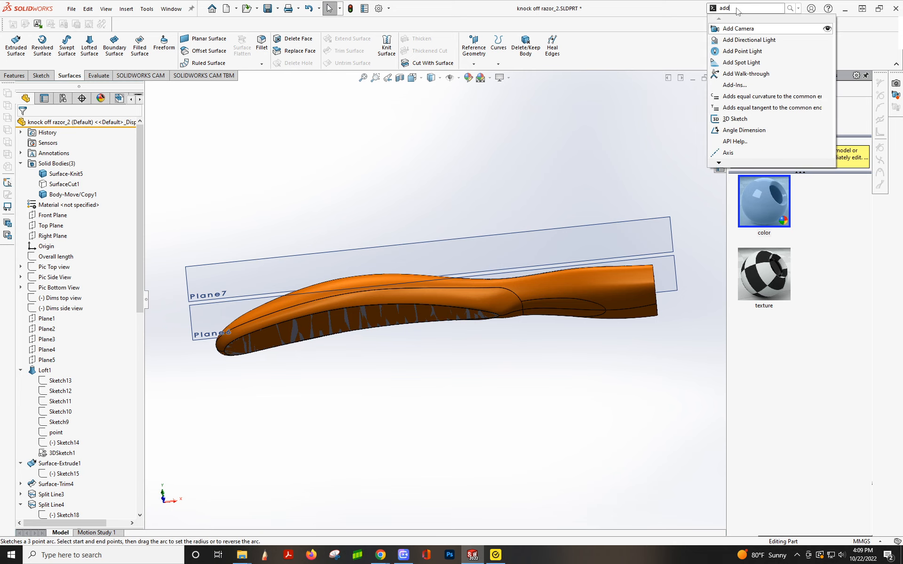
click(737, 8)
text(combin)
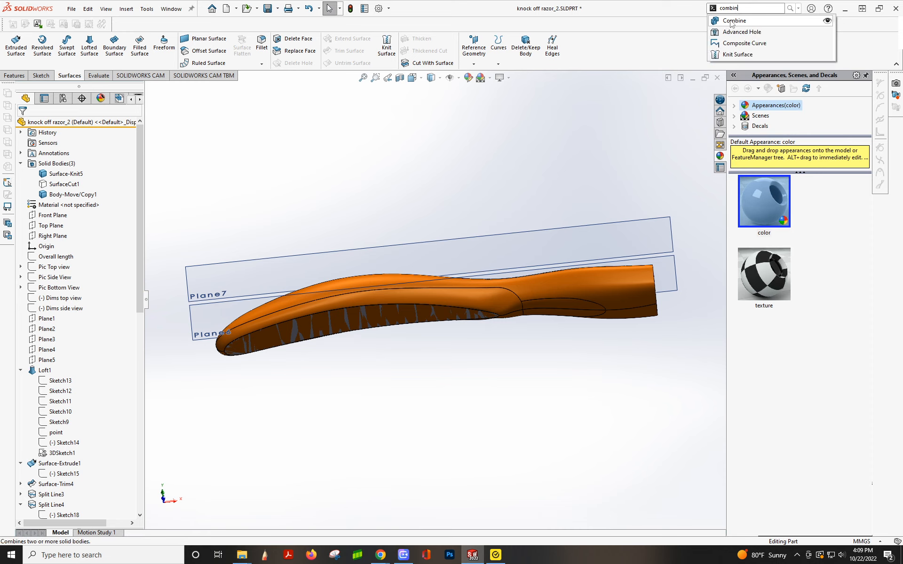
click(732, 21)
click(36, 160)
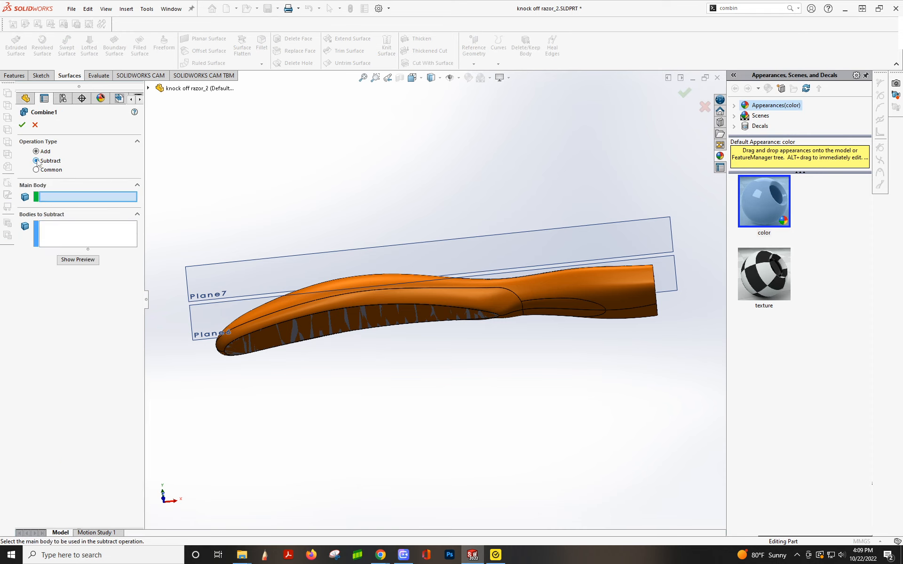
click(263, 316)
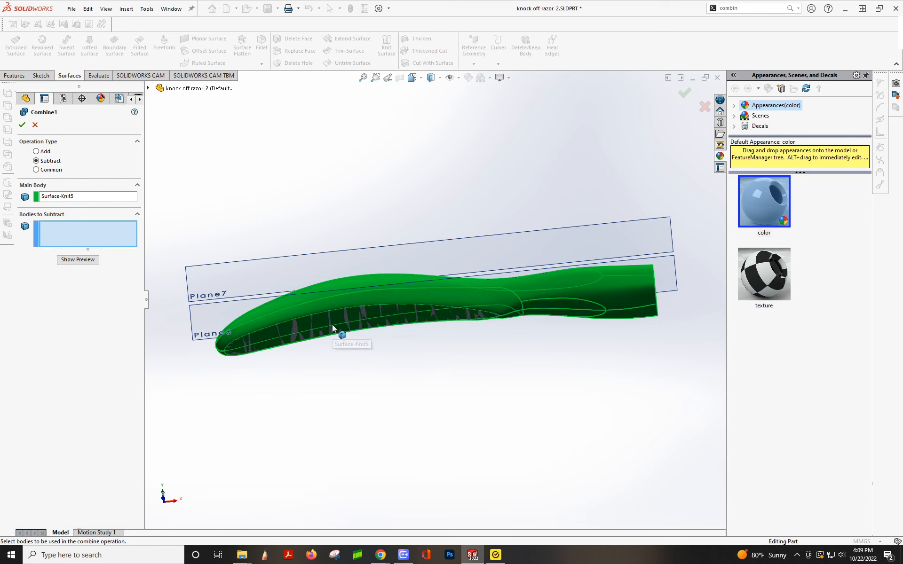
click(149, 88)
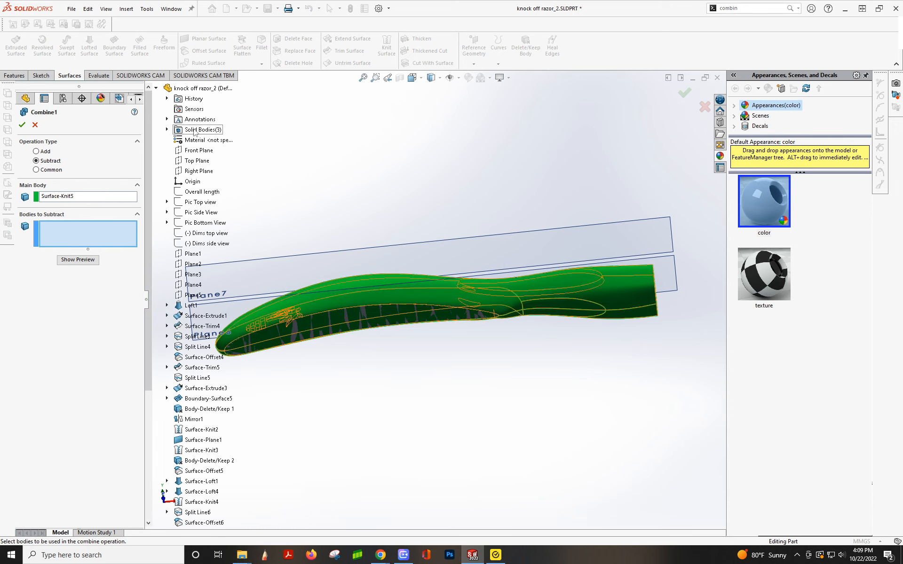
click(167, 130)
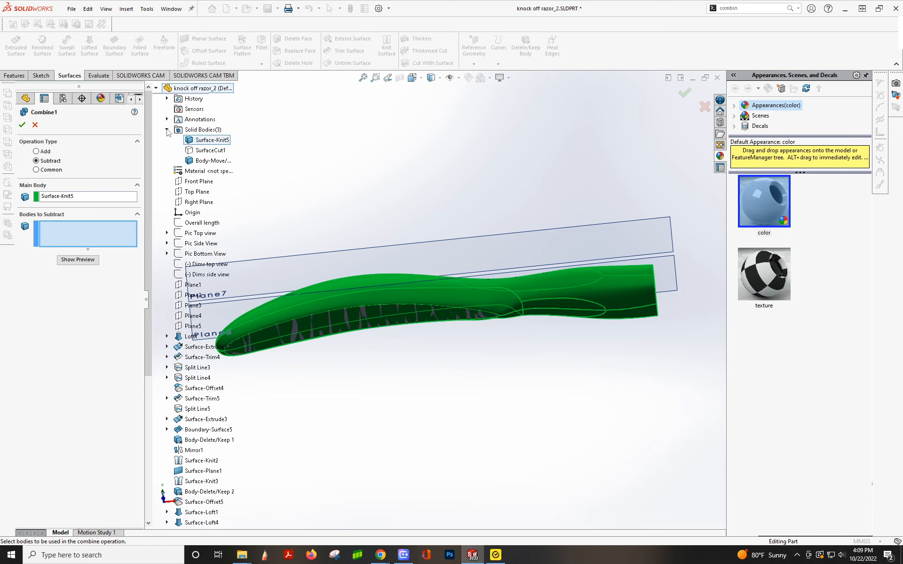
click(195, 161)
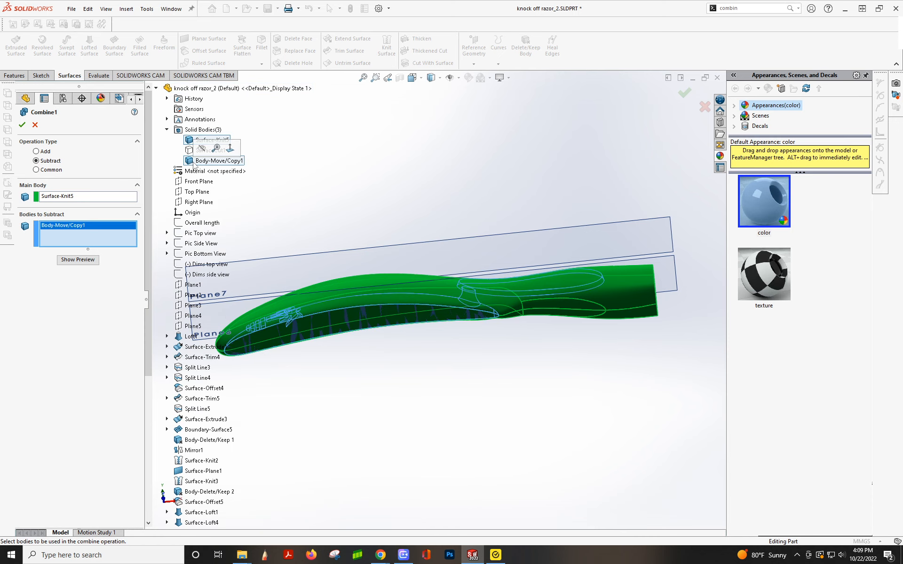
click(22, 124)
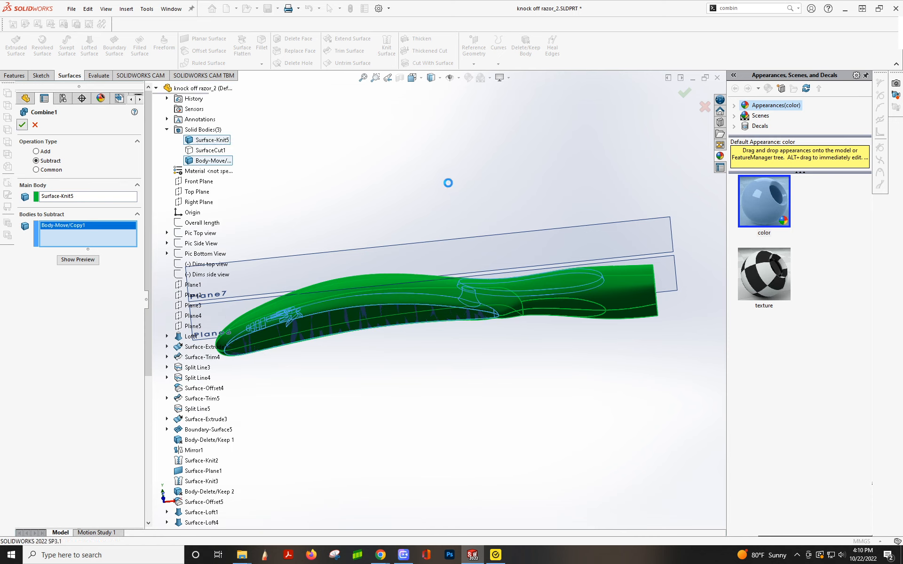
Inspect the pocket cut into the handle and show the hidden SurfaceCut1 insert body.
middle_drag(448, 187, 421, 162)
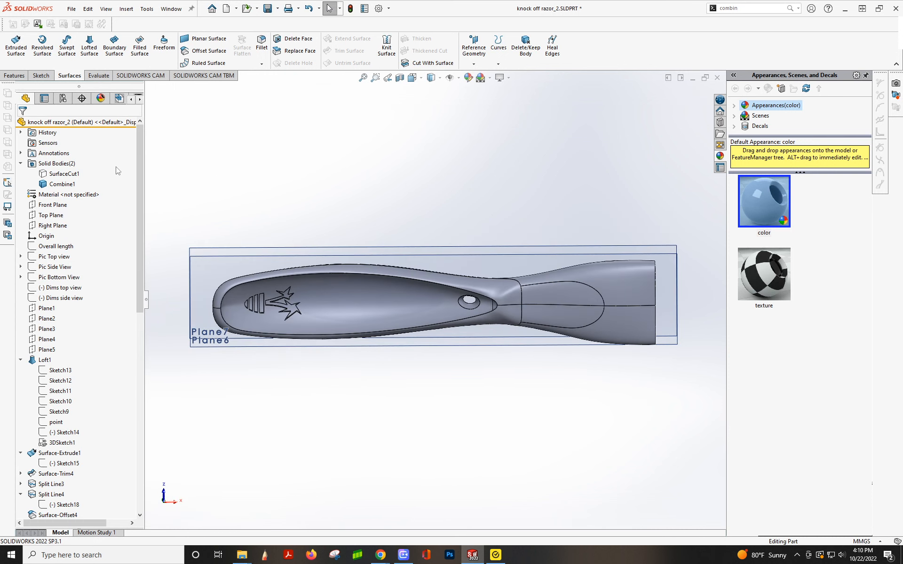
click(63, 177)
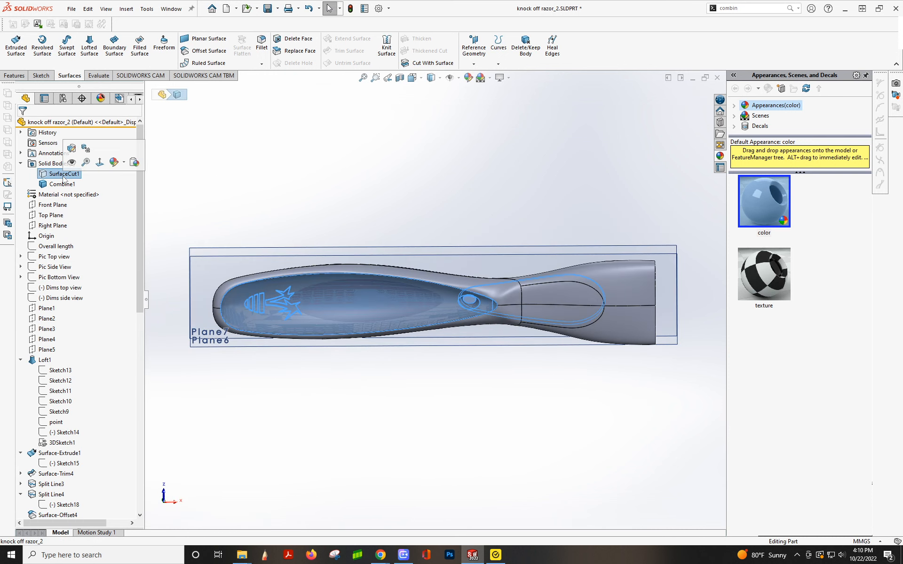
click(348, 179)
middle_drag(400, 241, 413, 376)
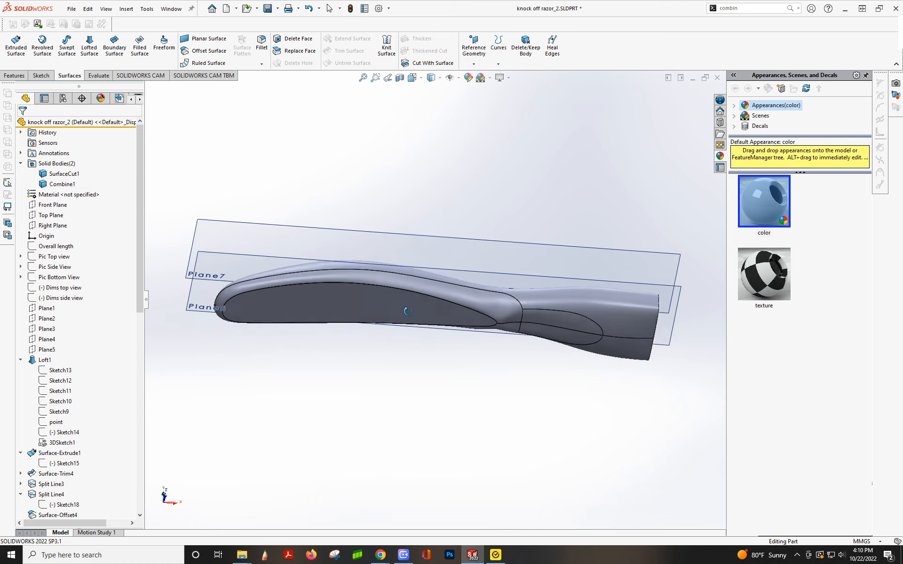
Color the SurfaceCut1 insert body white (RGB 255, 255, 255) from the standard palette, applied to the body in all display states.
click(71, 175)
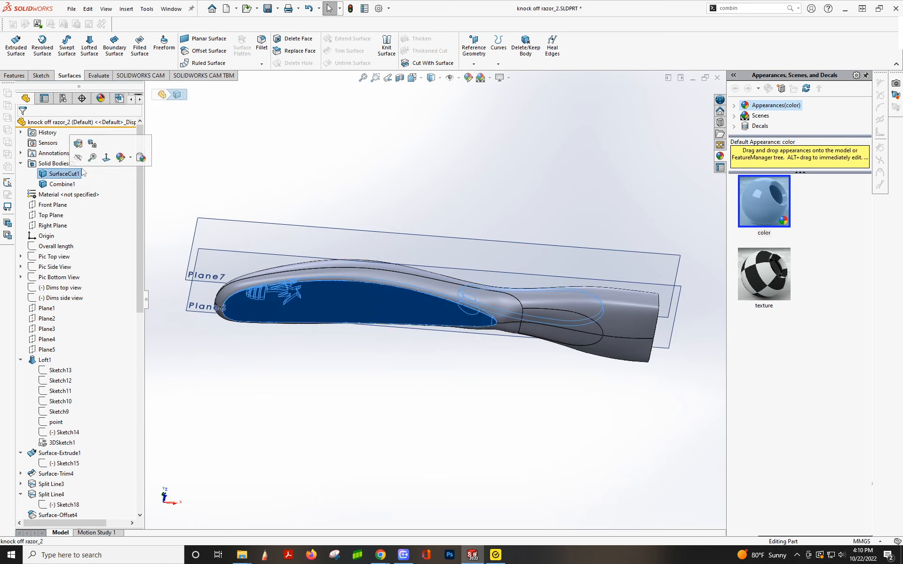
click(130, 158)
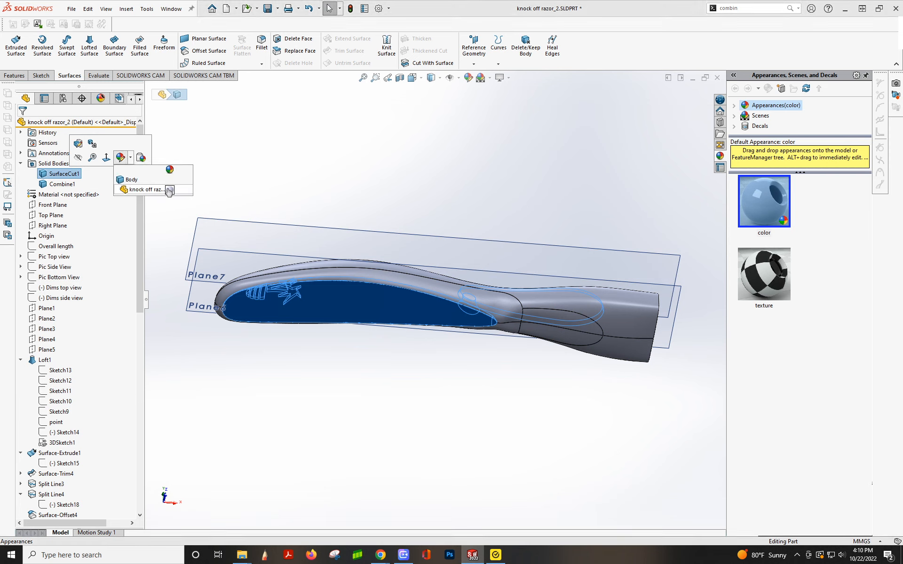
click(131, 180)
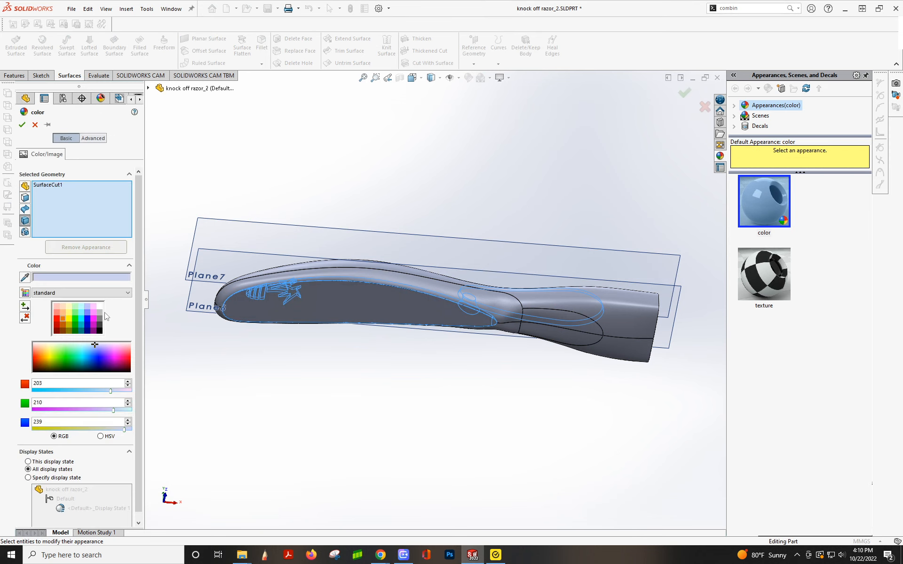
click(98, 307)
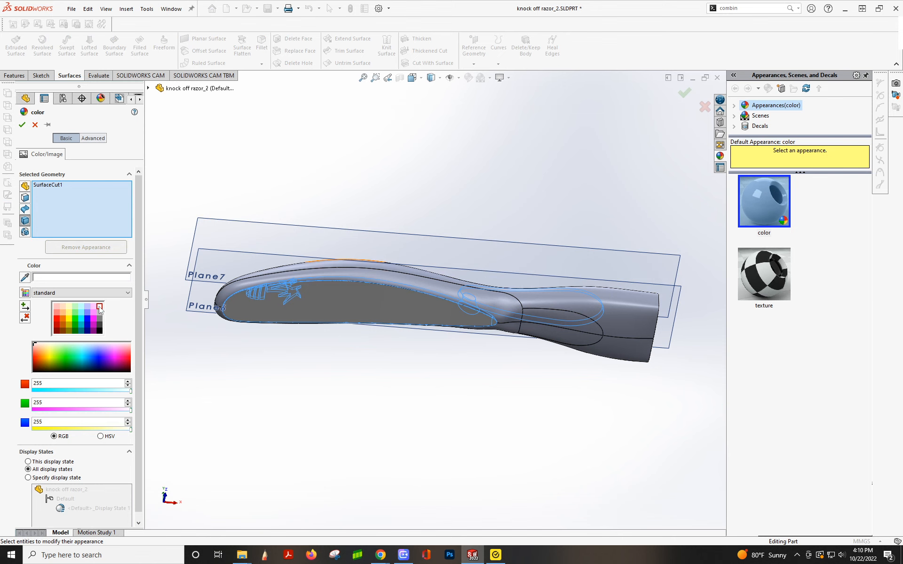
click(22, 124)
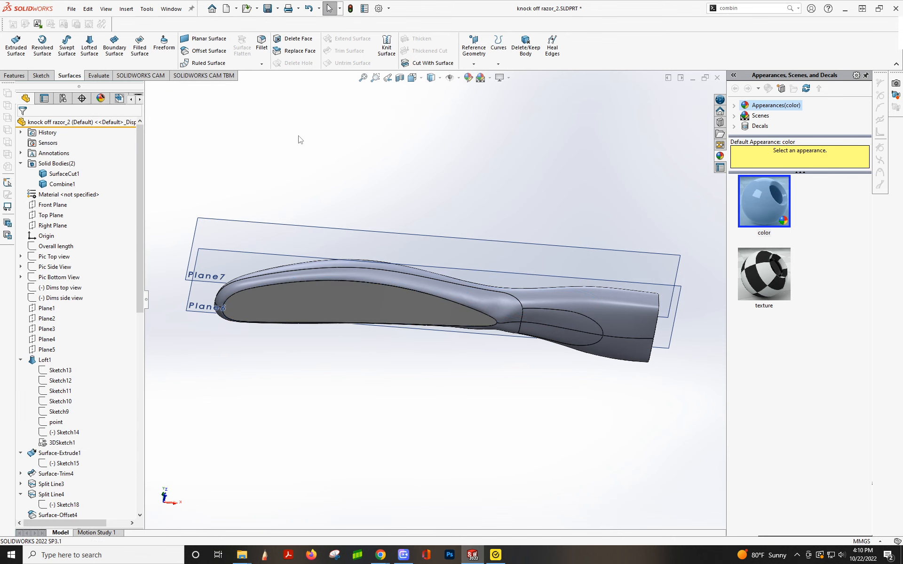
Color the Combine1 outer handle body orange from the standard palette, applied at body level in all display states.
click(57, 184)
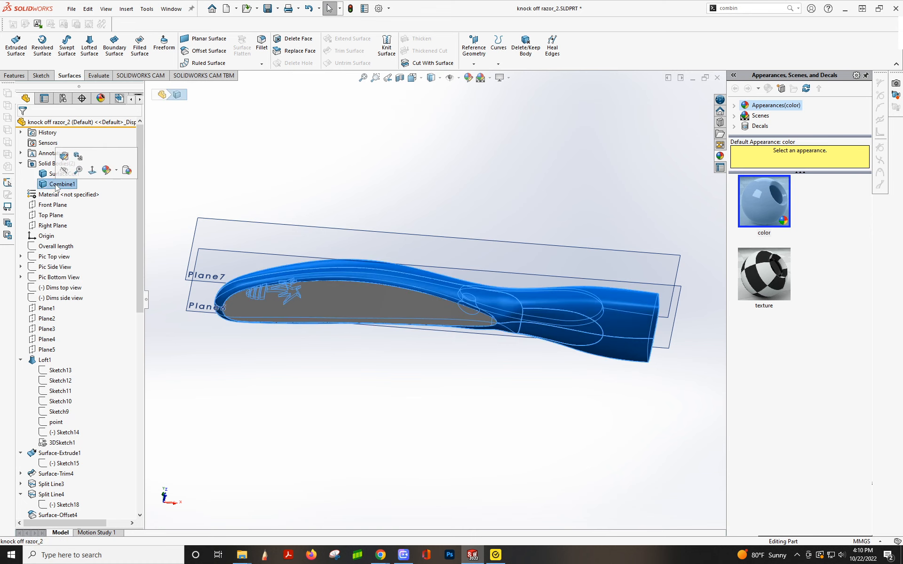
click(107, 170)
click(127, 203)
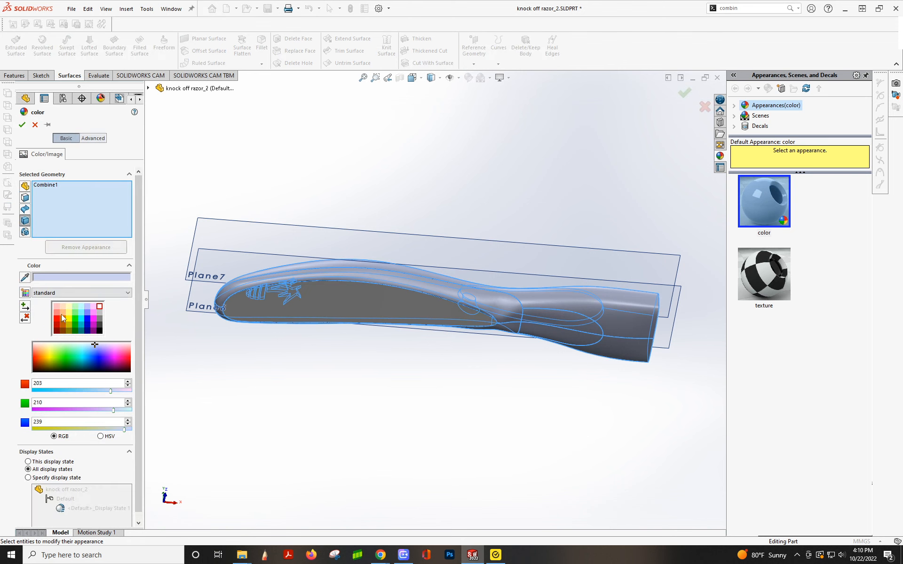
click(62, 319)
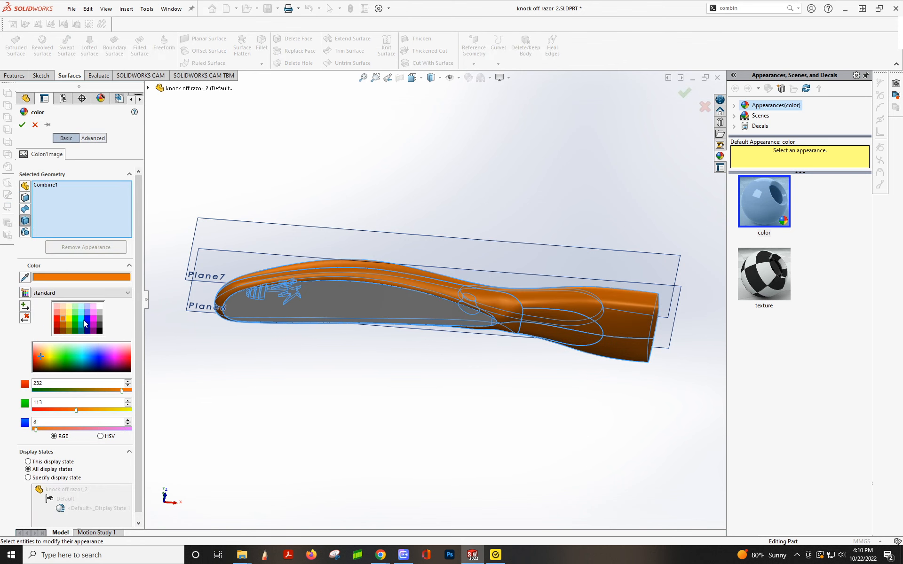
click(22, 125)
Inspect the colored insert and outer handle from several angles and save the razor part.
middle_drag(410, 222, 407, 154)
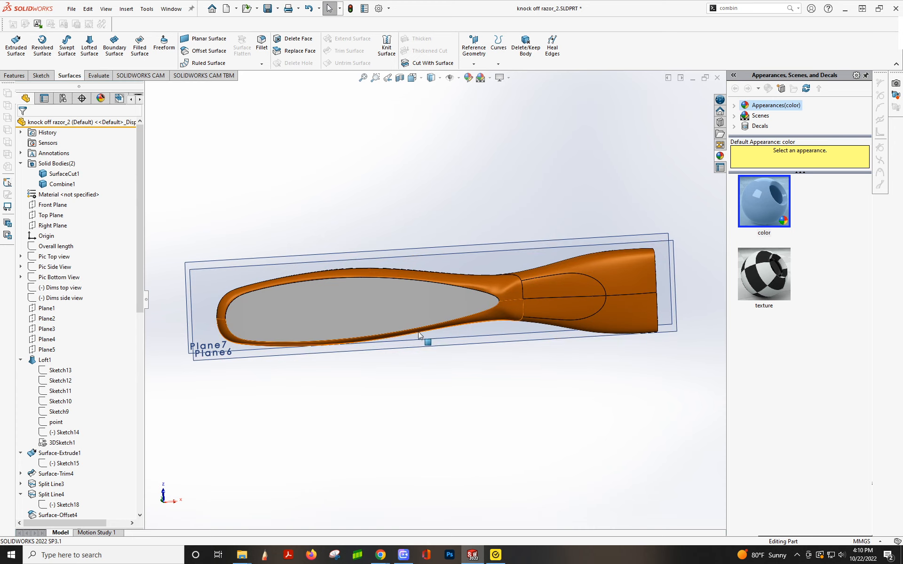
middle_drag(427, 349, 376, 317)
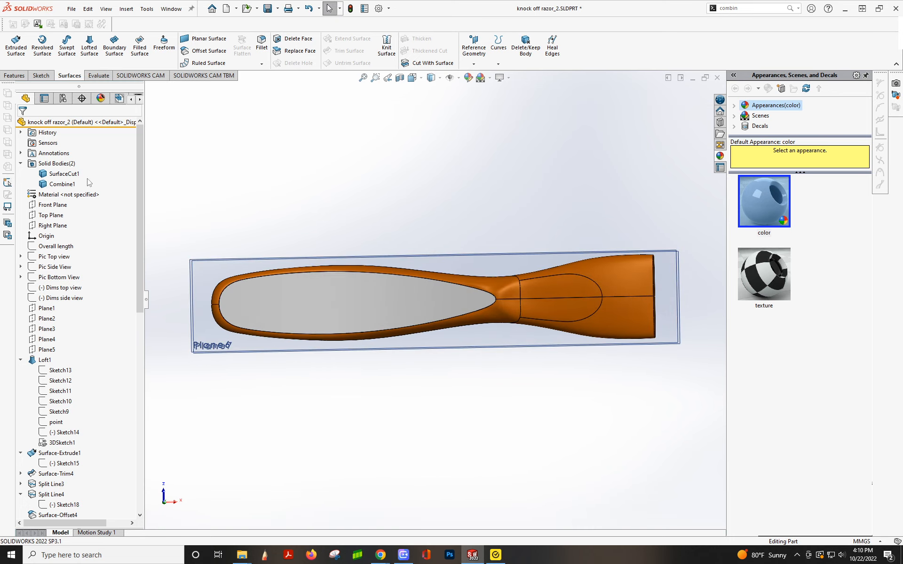
middle_drag(324, 287, 348, 243)
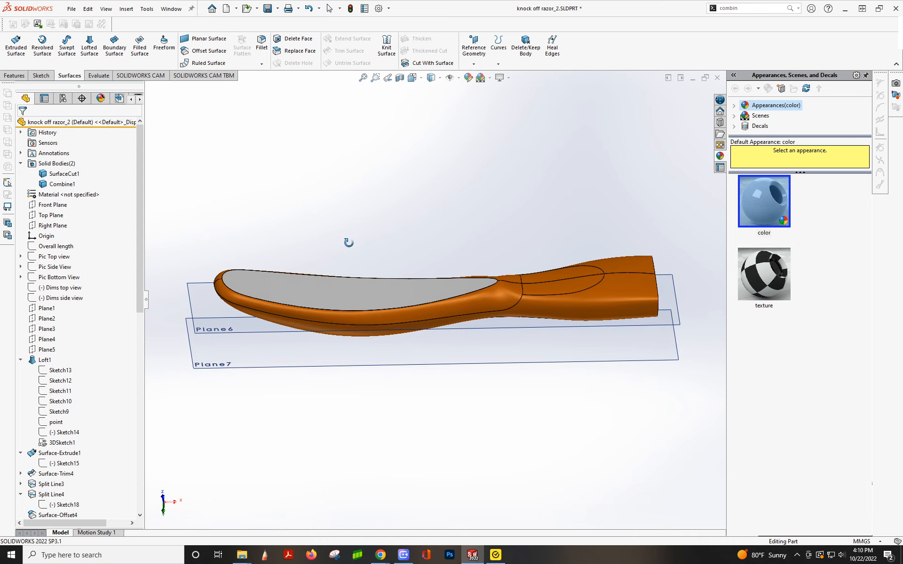
middle_drag(349, 243, 349, 247)
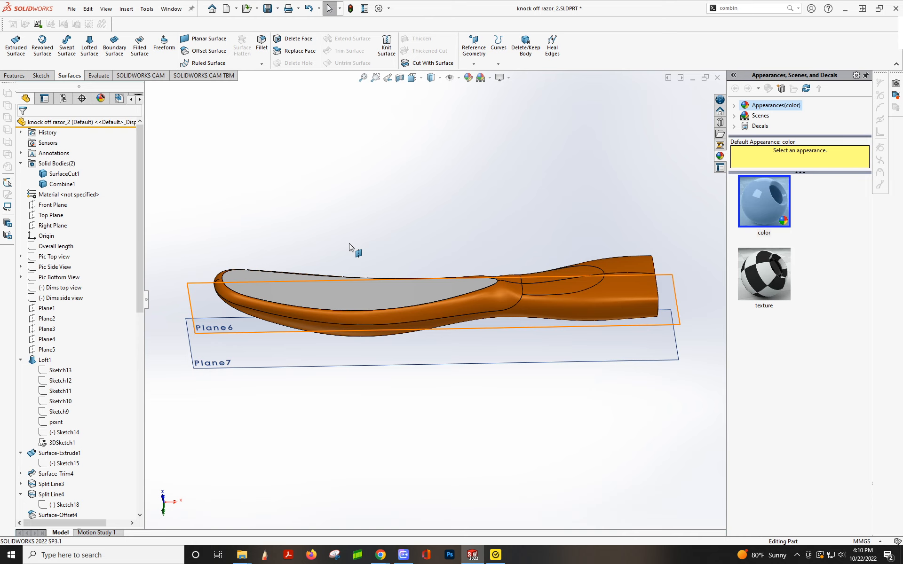
middle_drag(360, 298, 359, 368)
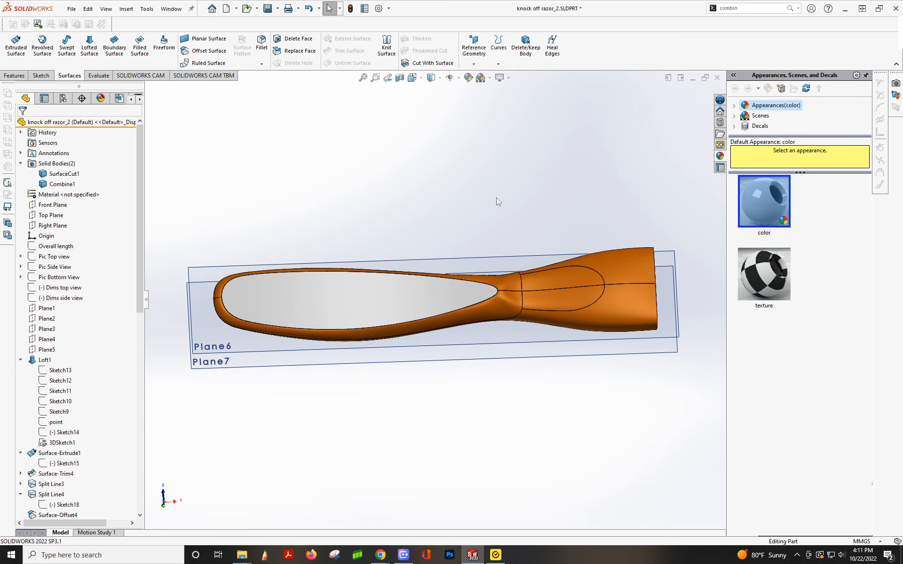
key(ctrl+s)
click(403, 554)
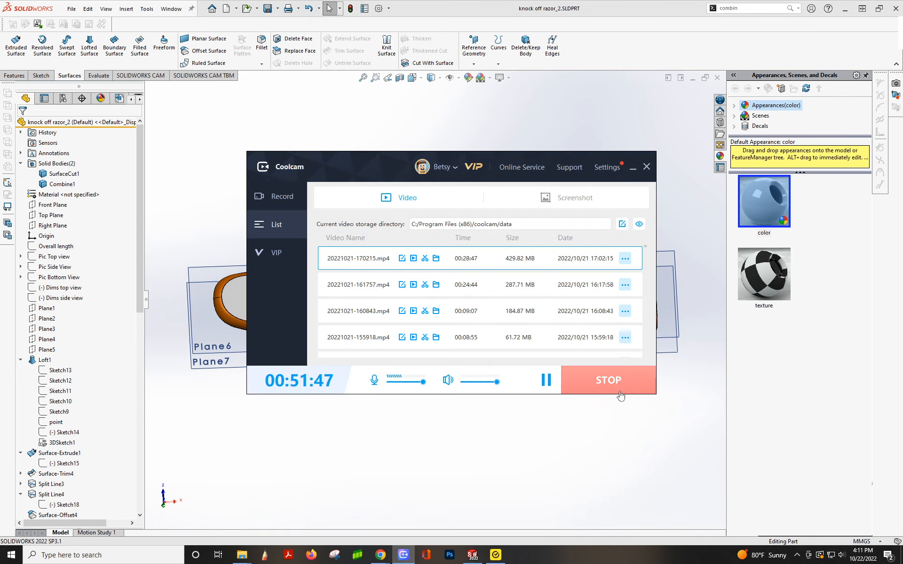